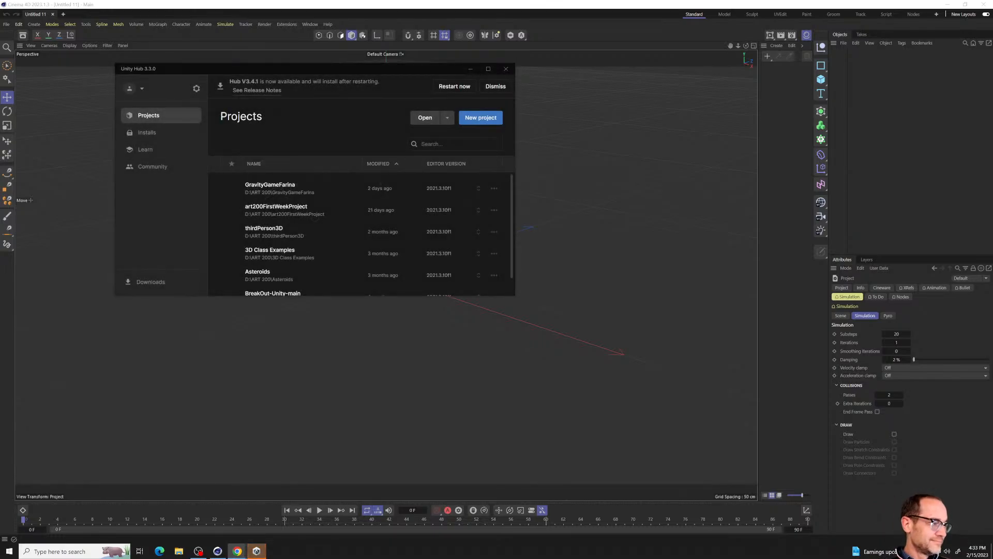
Open the gravity game project from the Unity Hub project list and bring Cinema 4D to the front while it loads.
{"action": "left_click", "coordinate": [298, 187]}
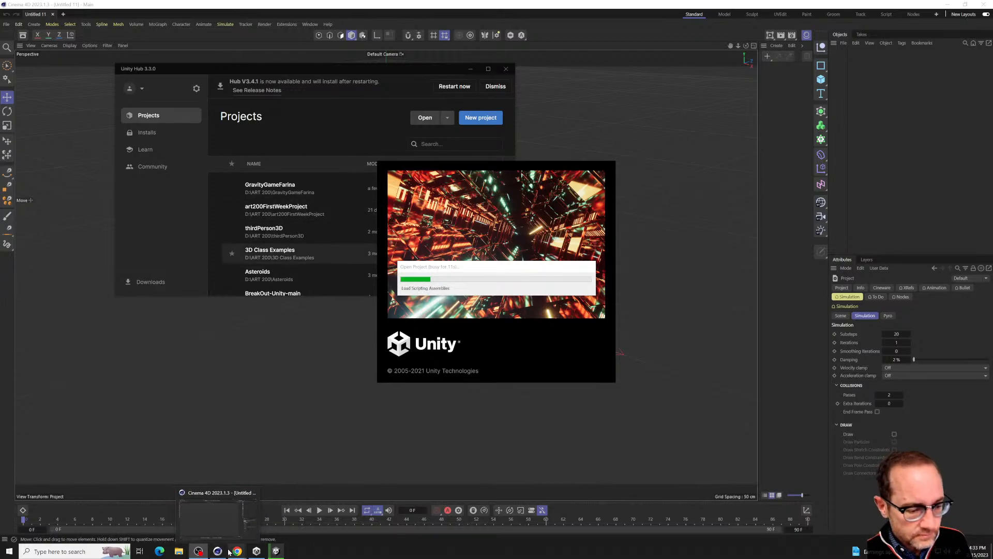
{"action": "mouse_move", "coordinate": [237, 551]}
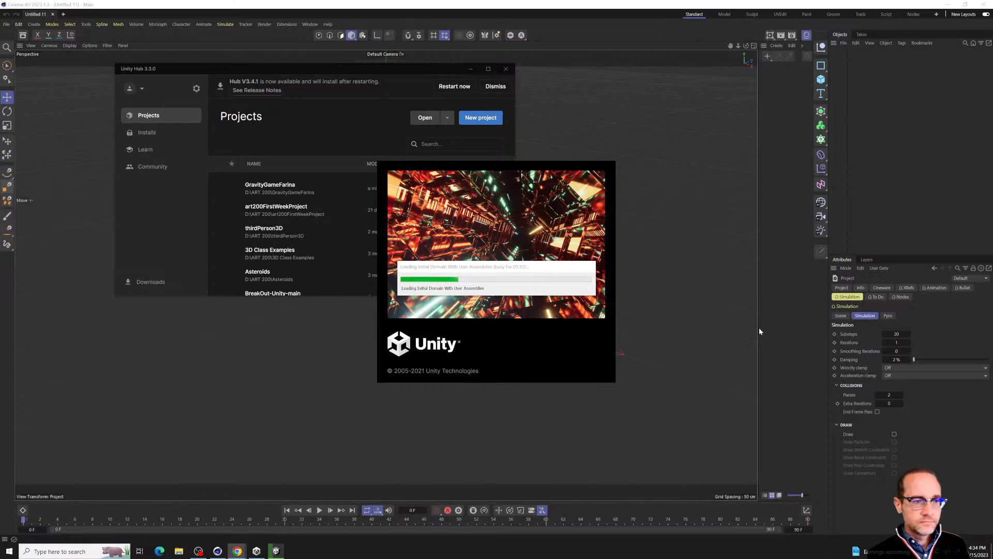
{"action": "left_click", "coordinate": [285, 358]}
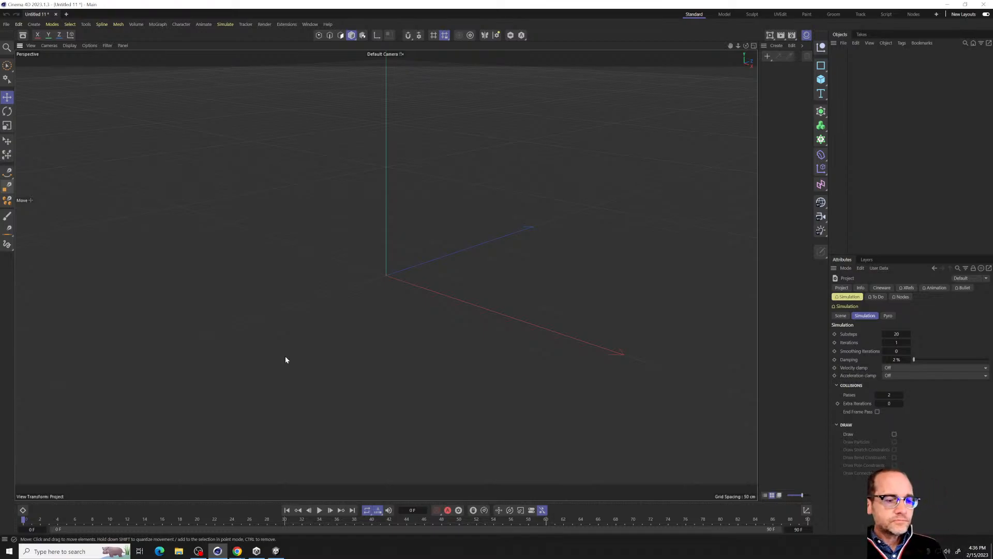
Launch the Maxon app, look over its list of all products, and reposition its window over the viewport.
{"action": "left_click", "coordinate": [65, 549]}
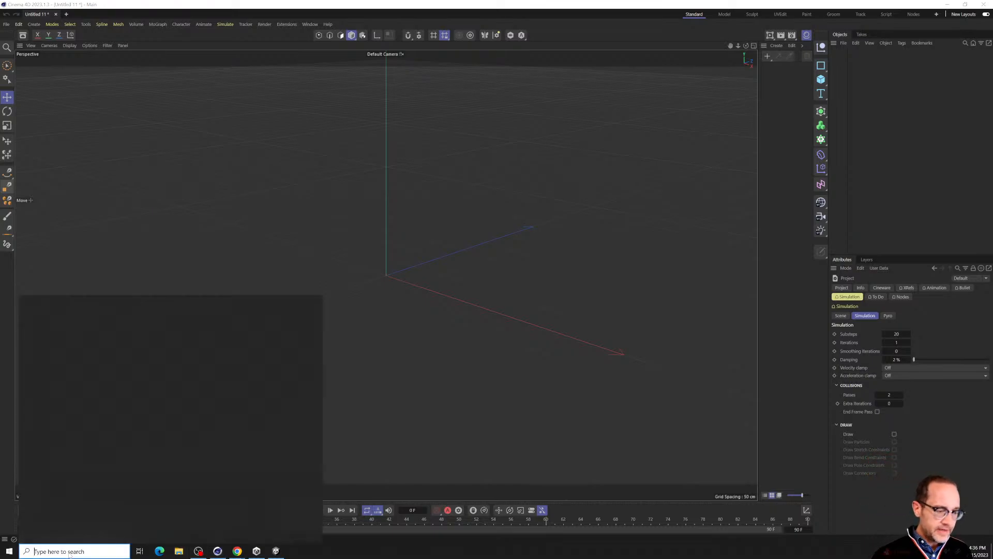
{"action": "type", "text": "maxon"}
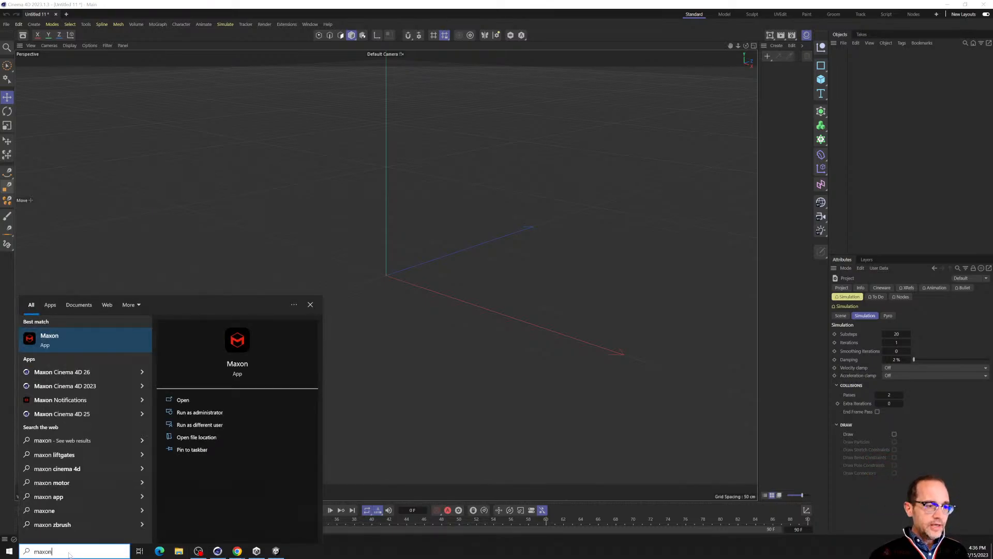
{"action": "key", "text": "Return"}
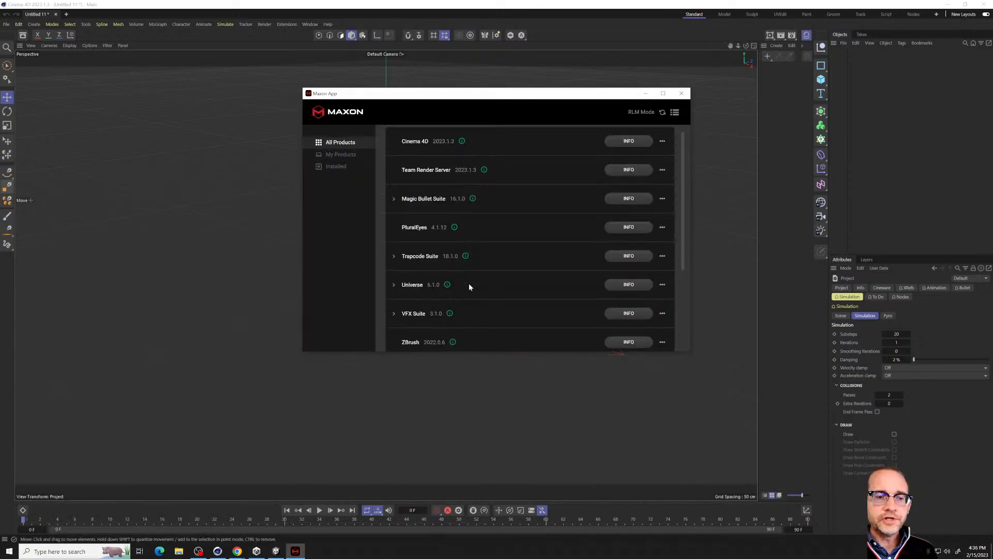
{"action": "scroll", "coordinate": [469, 283], "scroll_direction": "down", "scroll_amount": 5}
{"action": "scroll", "coordinate": [467, 286], "scroll_direction": "up", "scroll_amount": 3}
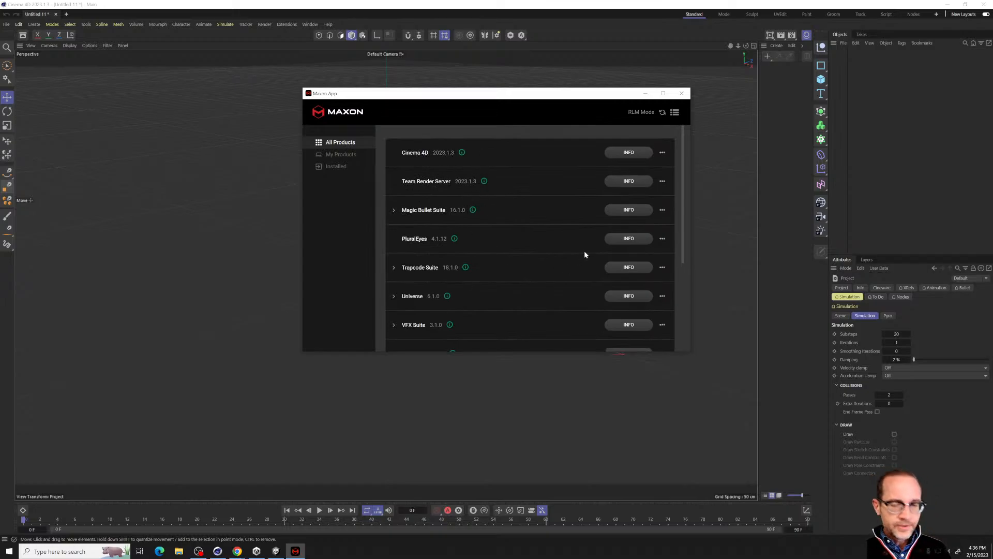
{"action": "left_click_drag", "start_coordinate": [578, 98], "coordinate": [585, 289]}
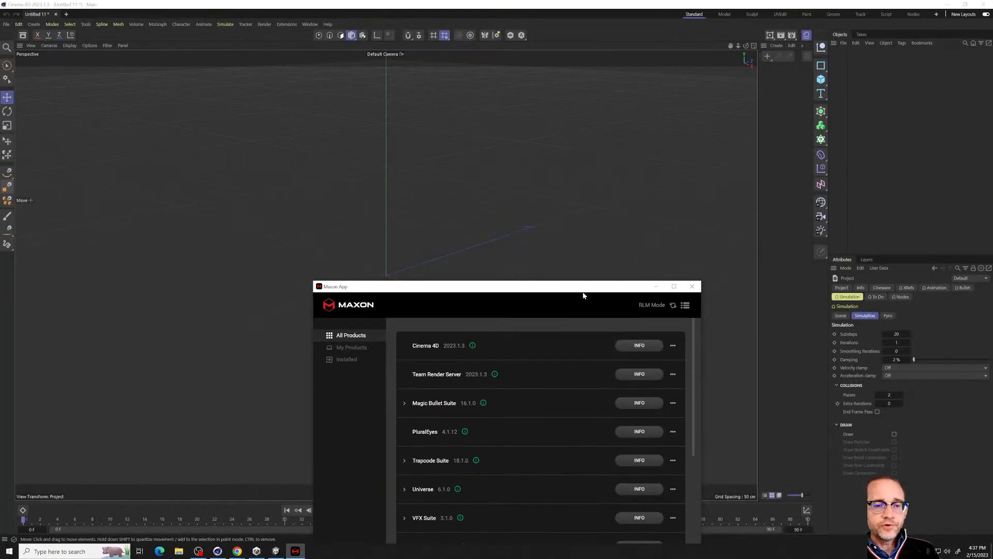
{"action": "left_click_drag", "start_coordinate": [571, 290], "coordinate": [562, 160]}
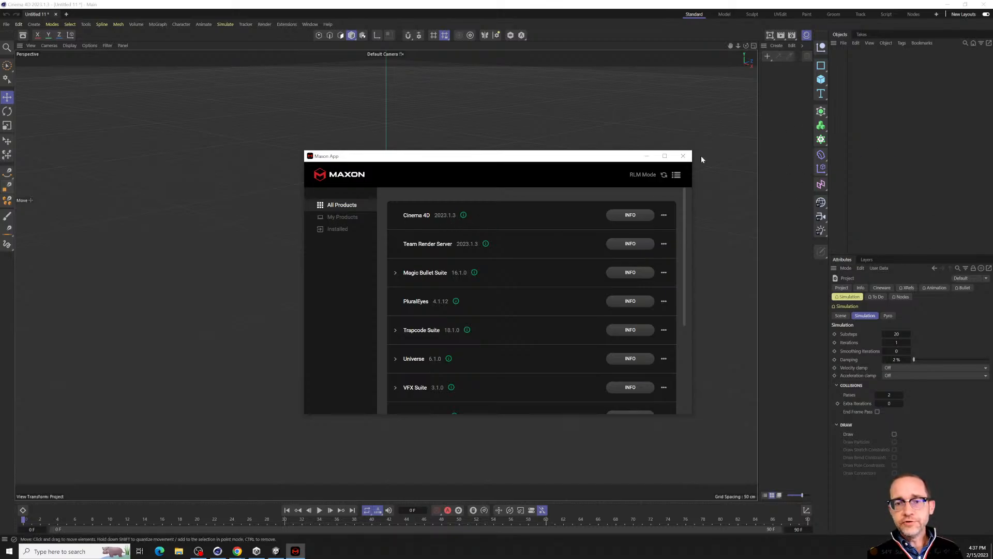
Hide the Material Manager in Cinema 4D and bring the ART200 Miro board in front of it, showing the 3D DESIGN flowchart.
{"action": "left_click", "coordinate": [806, 36]}
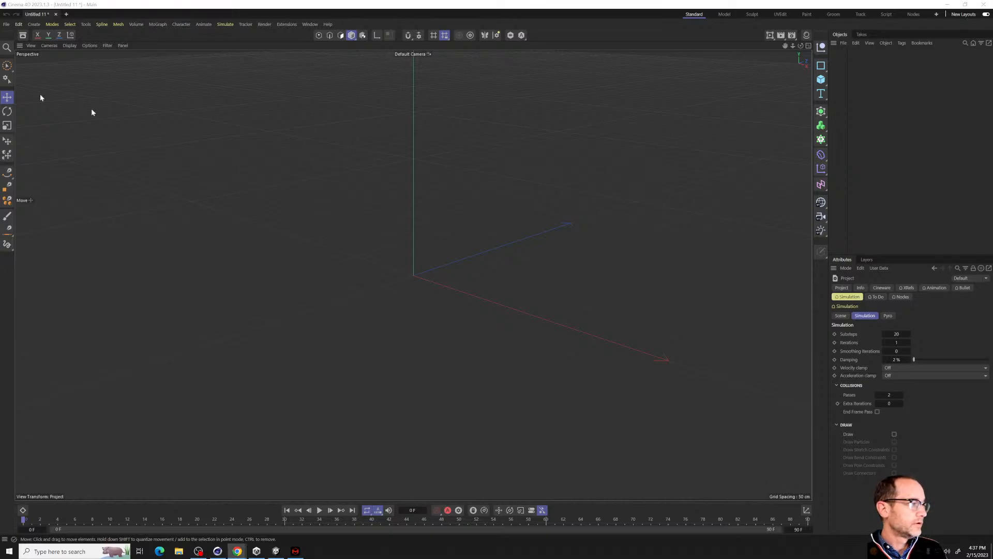
{"action": "left_click_drag", "start_coordinate": [92, 112], "coordinate": [634, 119]}
{"action": "scroll", "coordinate": [497, 290], "scroll_direction": "up", "scroll_amount": 4}
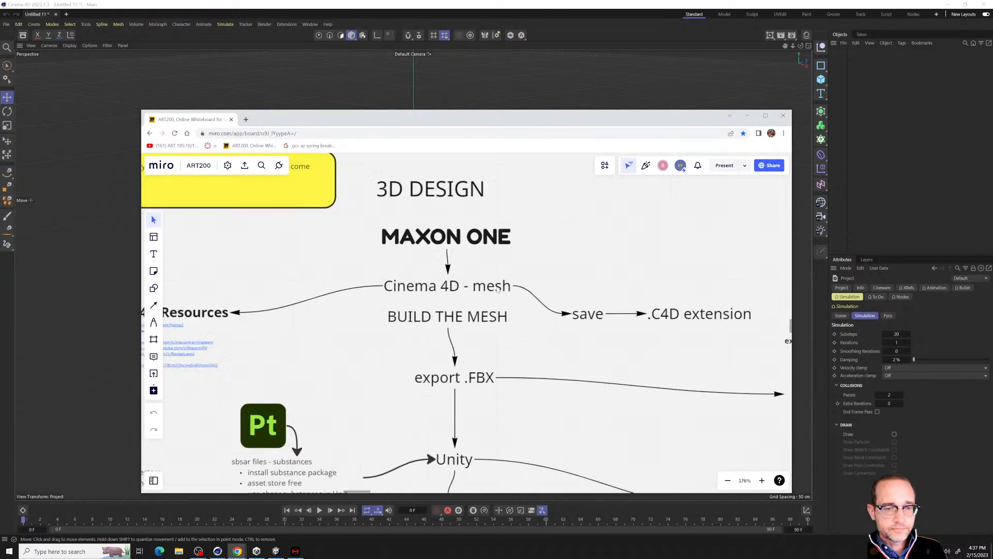
Examine the MAXON ONE part of the flowchart and draw an orange arrow pointing at BUILD THE MESH.
{"action": "scroll", "coordinate": [526, 327], "scroll_direction": "up", "scroll_amount": 3}
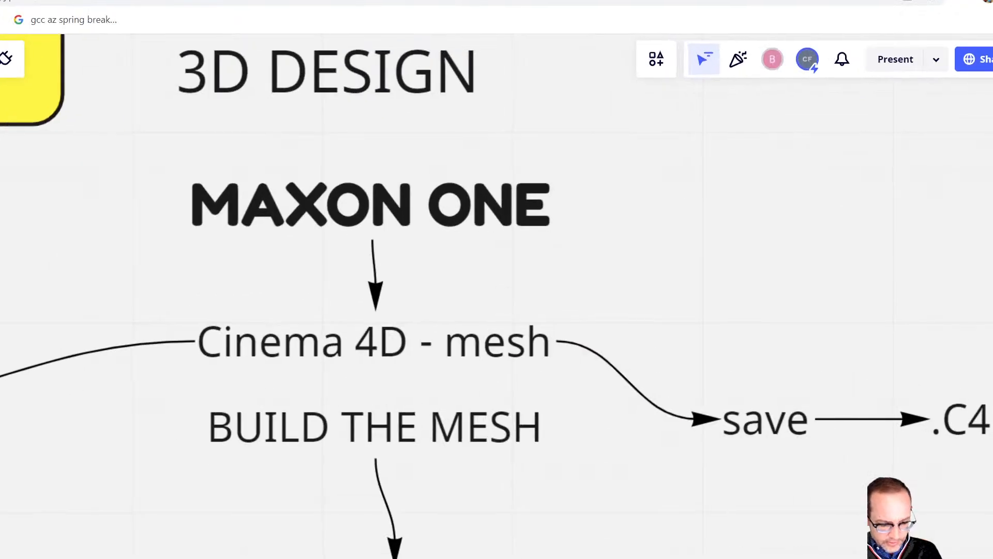
{"action": "mouse_move", "coordinate": [551, 252]}
{"action": "left_mouse_down"}
{"action": "mouse_move", "coordinate": [528, 317]}
{"action": "mouse_move", "coordinate": [519, 298]}
{"action": "mouse_move", "coordinate": [570, 297]}
{"action": "left_mouse_up"}
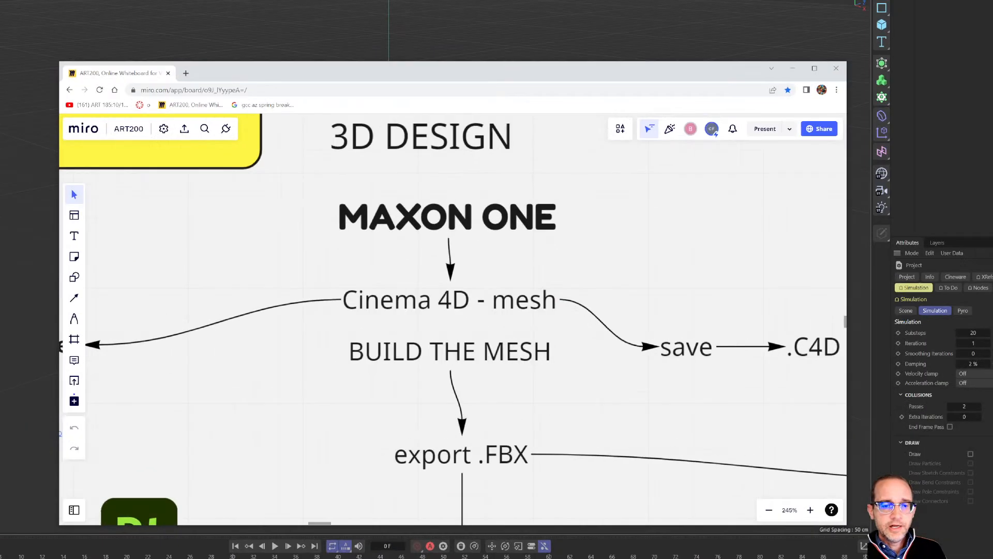
{"action": "scroll", "coordinate": [524, 354], "scroll_direction": "down", "scroll_amount": 3}
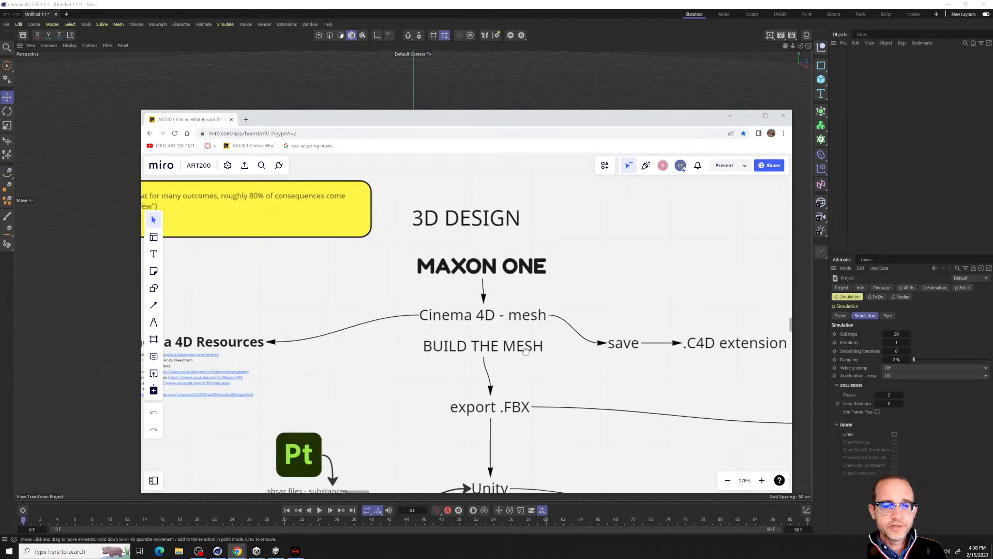
{"action": "scroll", "coordinate": [524, 352], "scroll_direction": "down", "scroll_amount": 3}
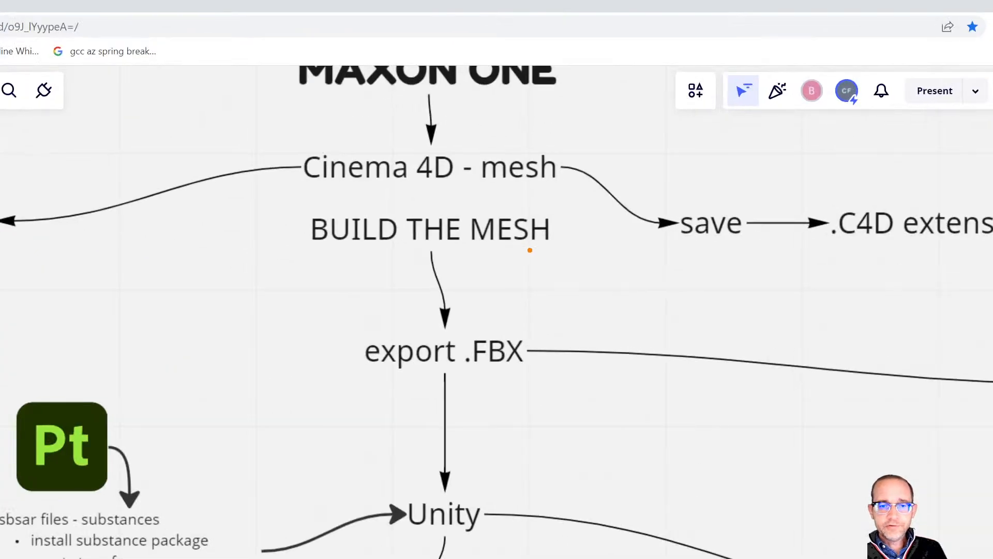
{"action": "left_click_drag", "start_coordinate": [534, 247], "coordinate": [693, 530]}
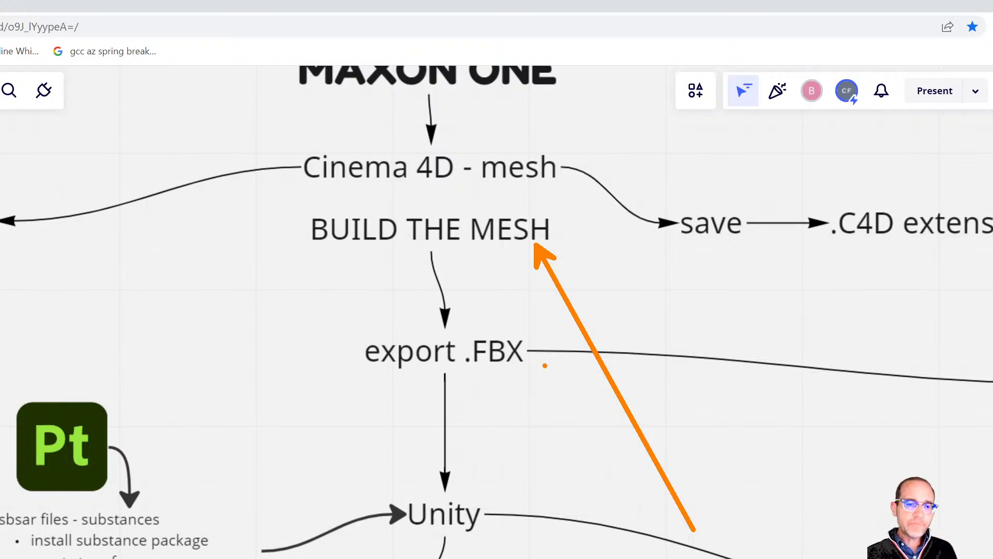
{"action": "key", "text": "Escape"}
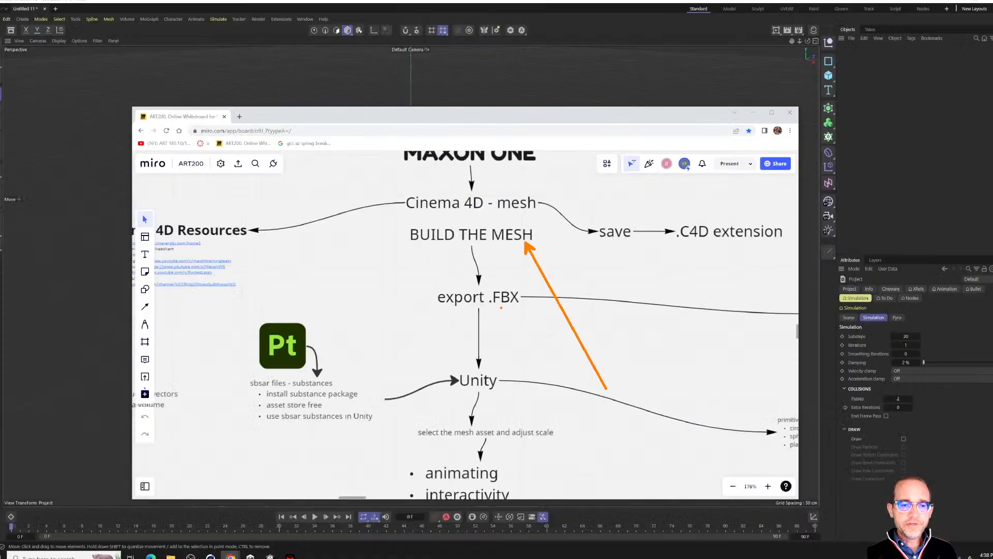
Magnify the flowchart and mark the export .FBX stage with a temporary annotation.
{"action": "key", "text": "ctrl+1"}
{"action": "left_click", "coordinate": [490, 285]}
{"action": "mouse_move", "coordinate": [531, 275]}
{"action": "left_mouse_down"}
{"action": "mouse_move", "coordinate": [367, 306]}
{"action": "mouse_move", "coordinate": [564, 290]}
{"action": "mouse_move", "coordinate": [509, 283]}
{"action": "left_mouse_up"}
{"action": "key", "text": "Escape"}
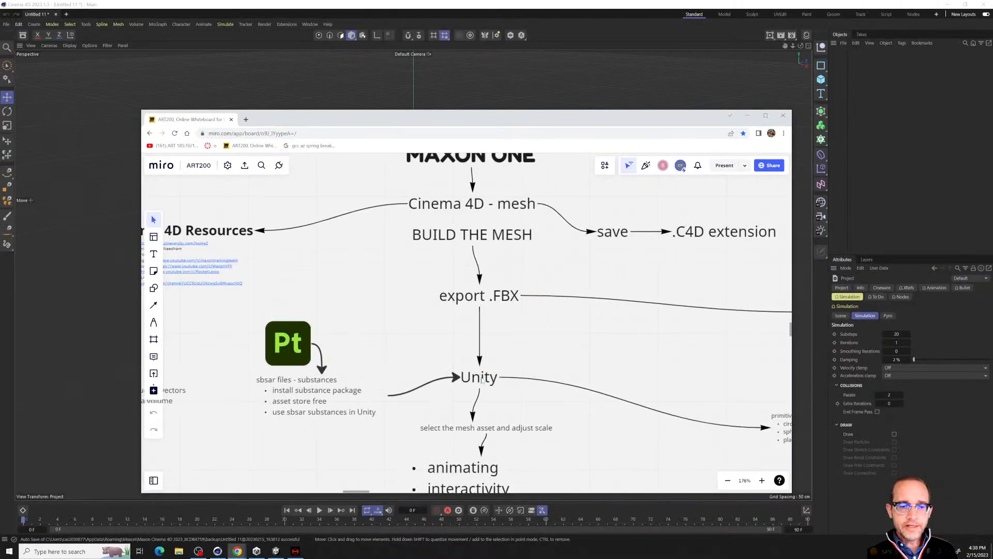
Magnify the flowchart and draw a temporary orange circle around Unity.
{"action": "key", "text": "ctrl+1"}
{"action": "left_click", "coordinate": [481, 367]}
{"action": "mouse_move", "coordinate": [464, 342]}
{"action": "left_mouse_down"}
{"action": "mouse_move", "coordinate": [451, 436]}
{"action": "mouse_move", "coordinate": [492, 309]}
{"action": "mouse_move", "coordinate": [419, 342]}
{"action": "left_mouse_up"}
{"action": "key", "text": "Escape"}
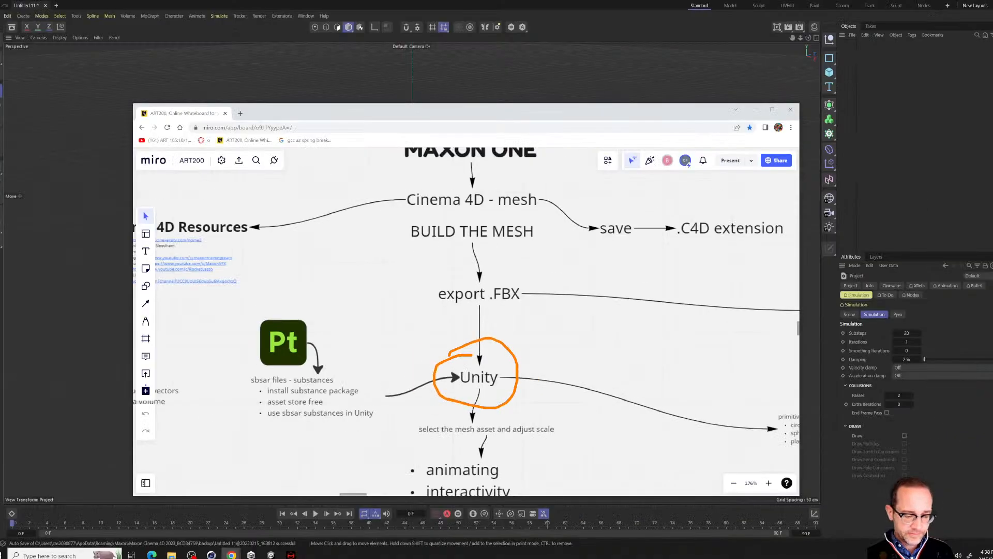
Show a wider part of the 3D DESIGN flowchart, including the save branch and the export protocol notes.
{"action": "key", "text": "ctrl+1"}
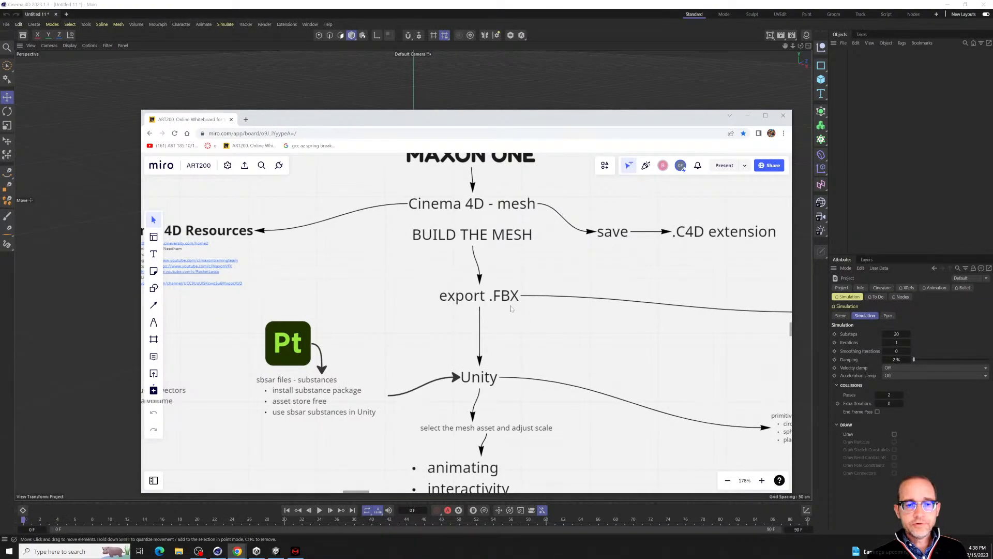
{"action": "scroll", "coordinate": [510, 308], "scroll_direction": "down", "scroll_amount": 3}
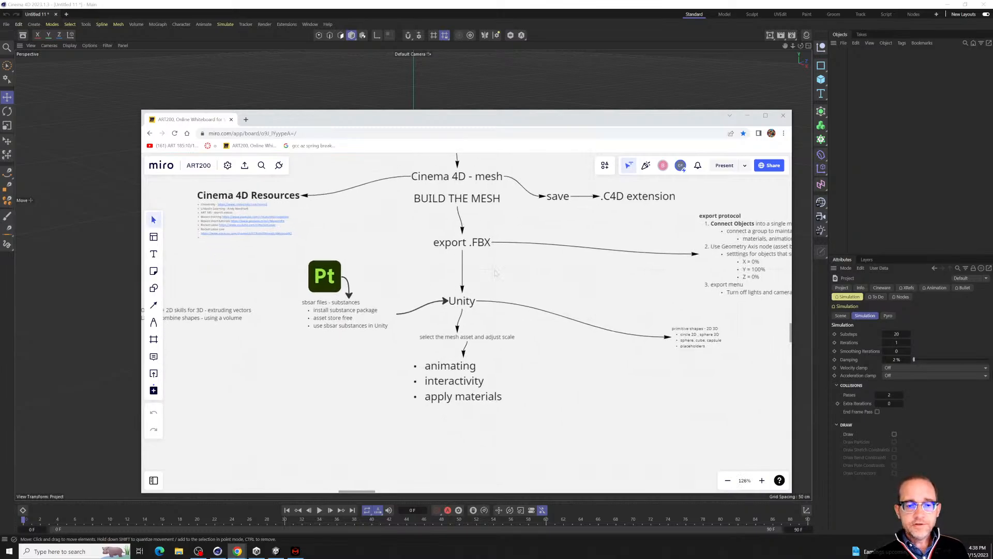
{"action": "right_click_drag", "start_coordinate": [572, 206], "coordinate": [420, 379]}
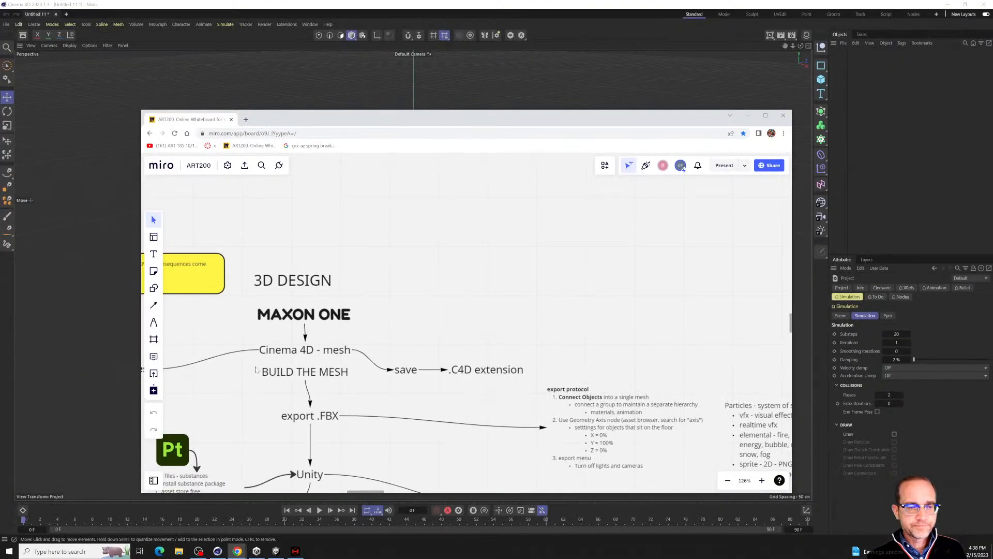
{"action": "right_click_drag", "start_coordinate": [255, 370], "coordinate": [337, 321]}
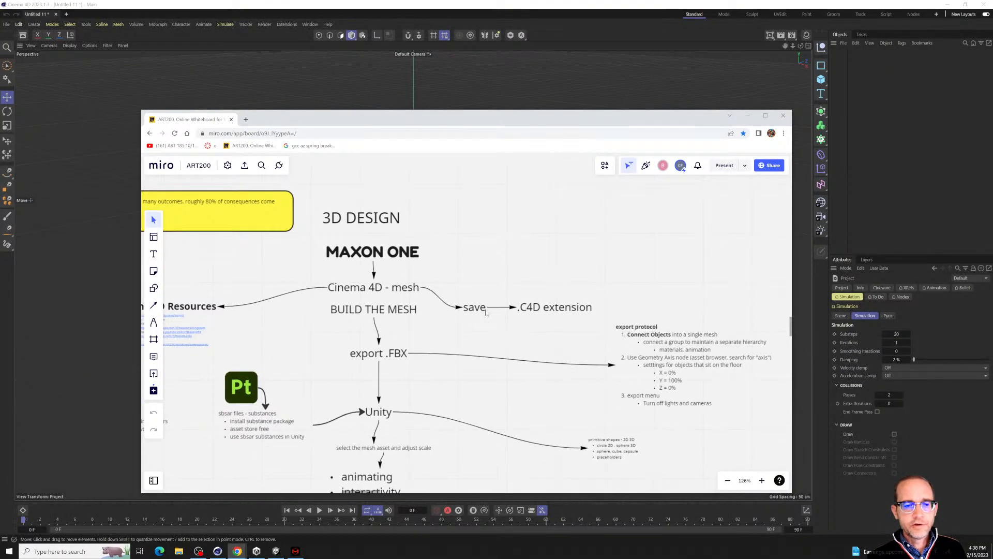
Magnify the flowchart, frame the word "mesh" in orange, and label it with an arrow and the text "3d sprite".
{"action": "key", "text": "ctrl+1"}
{"action": "left_click", "coordinate": [429, 309]}
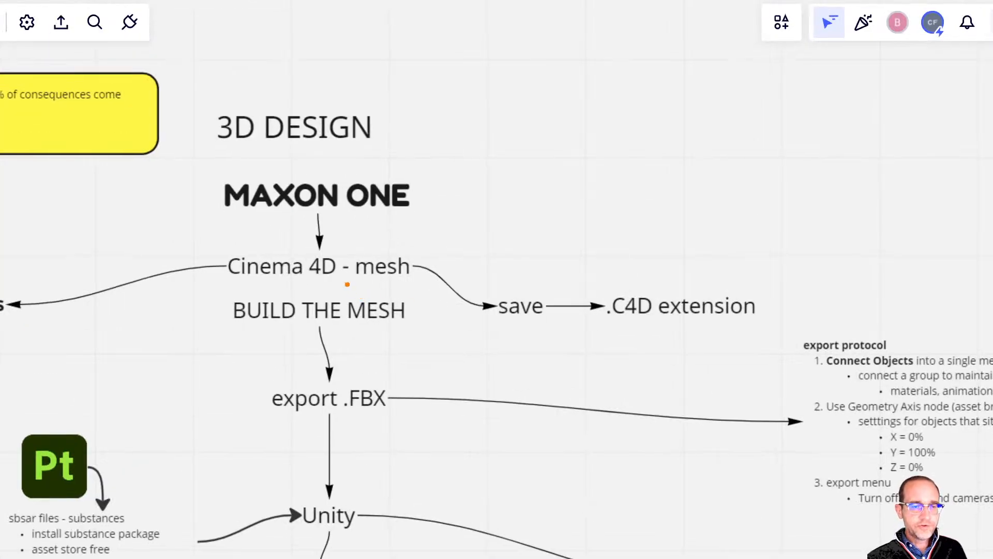
{"action": "left_click_drag", "start_coordinate": [347, 245], "coordinate": [421, 292], "text": "ctrl"}
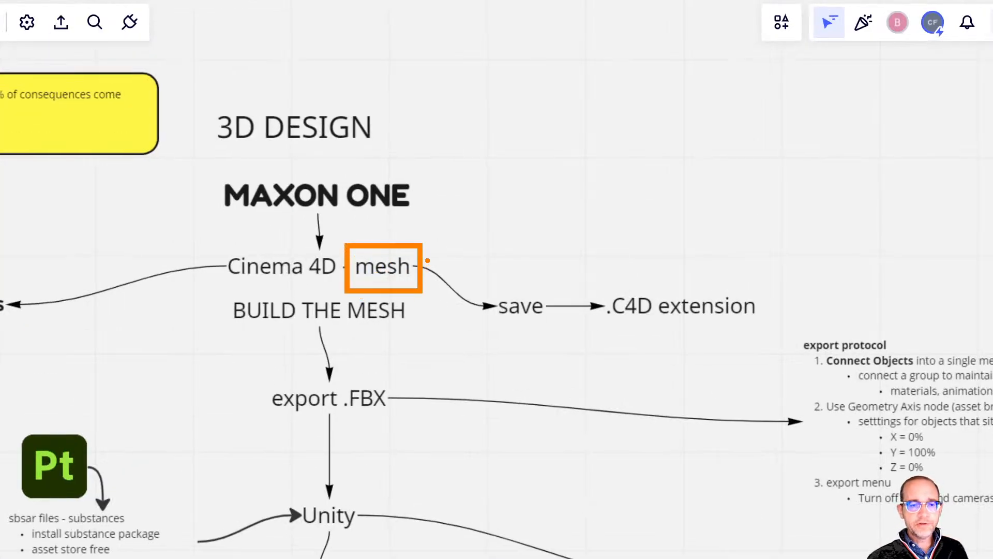
{"action": "left_click_drag", "start_coordinate": [416, 255], "coordinate": [570, 188], "text": "ctrl+shift"}
{"action": "key", "text": "t"}
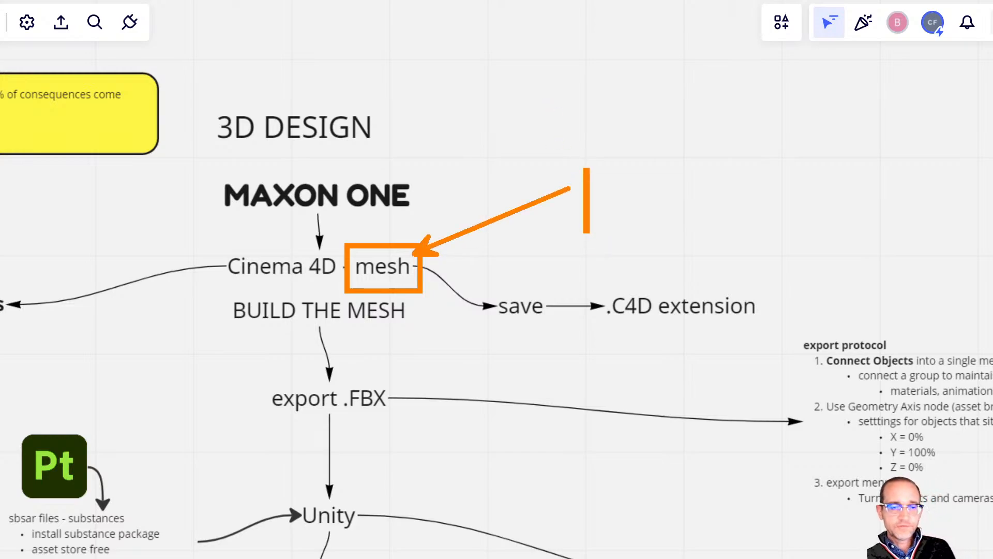
{"action": "type", "text": "3d "}
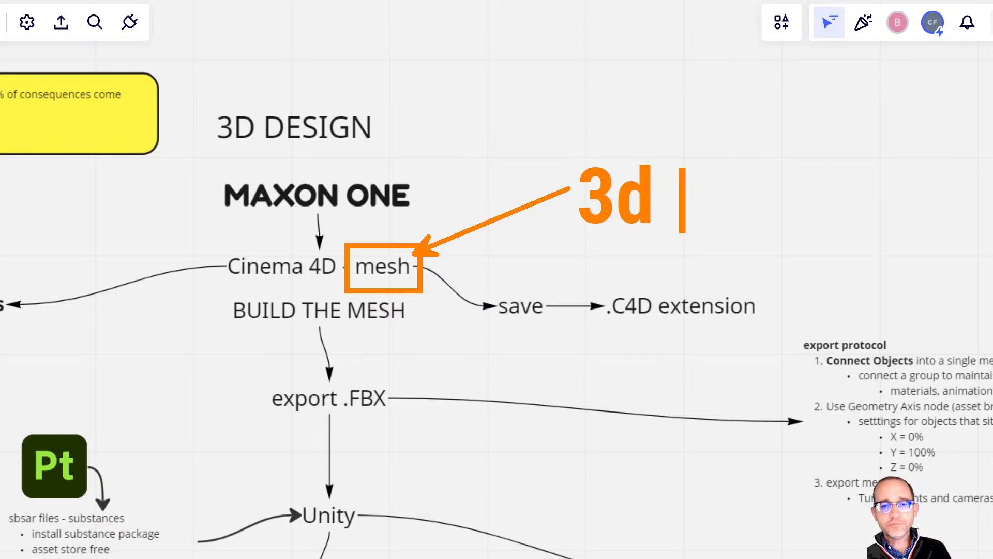
{"action": "type", "text": "sprite"}
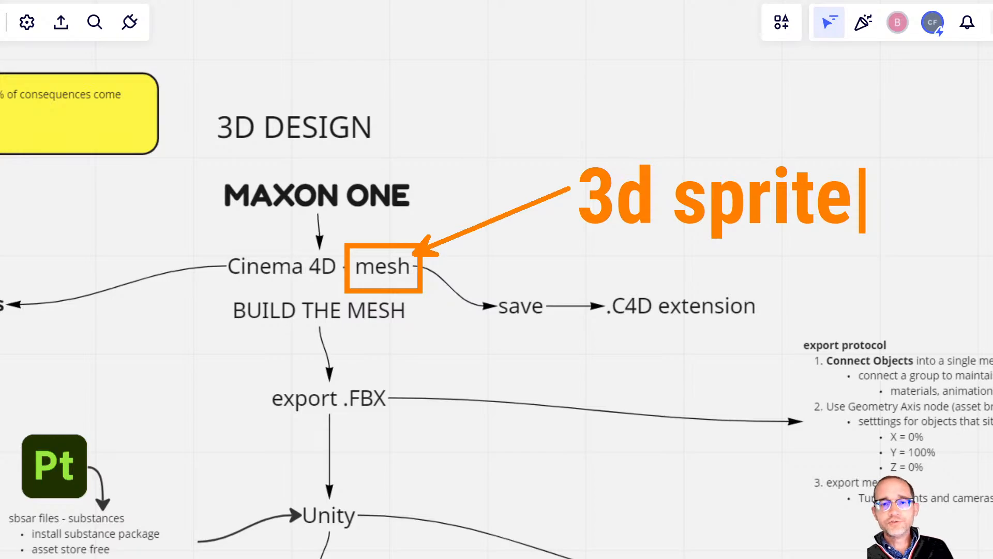
{"action": "key", "text": "Escape"}
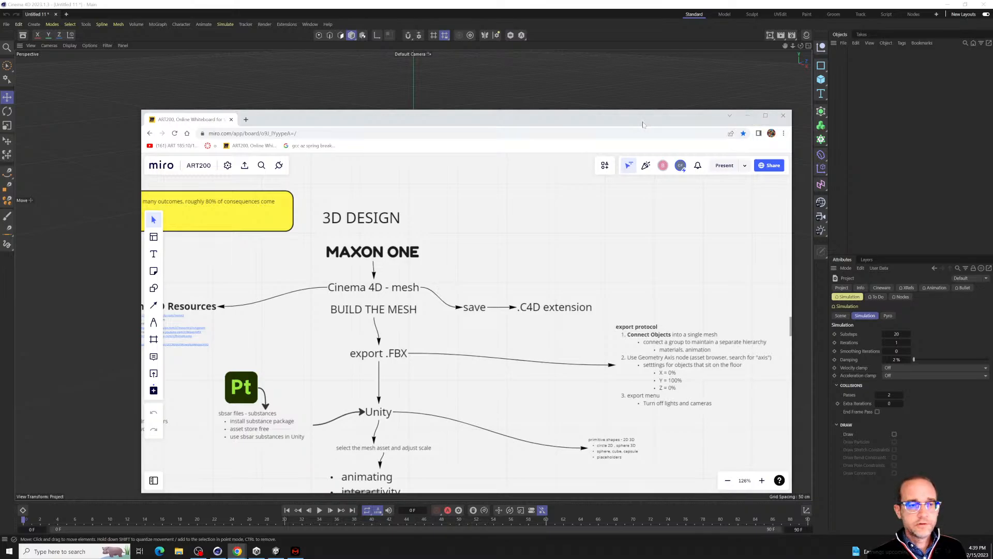
Return to Cinema 4D and draw yellow arrows pointing at the object, points, edges and polygons mode icons.
{"action": "left_click", "coordinate": [747, 115]}
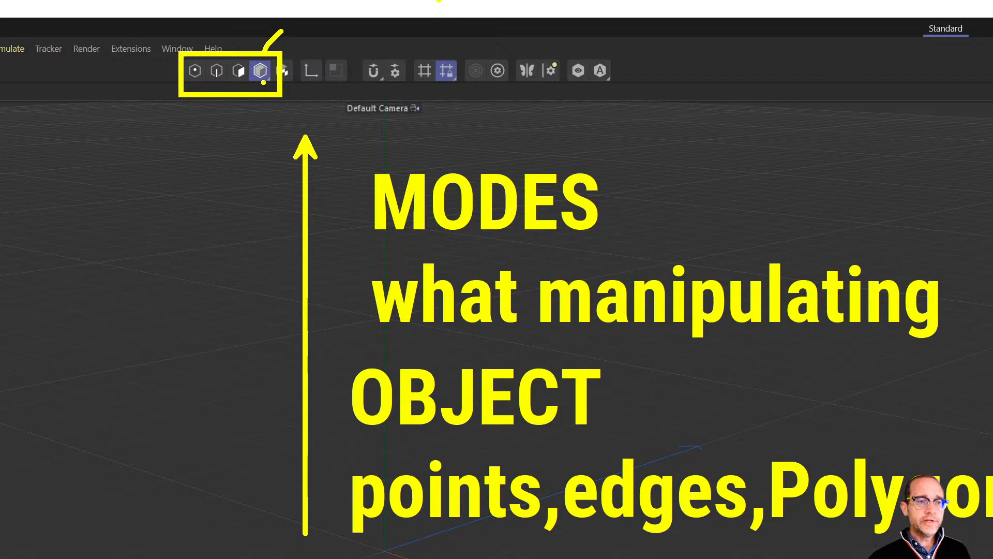
{"action": "left_click_drag", "start_coordinate": [266, 102], "coordinate": [268, 127], "text": "ctrl+shift"}
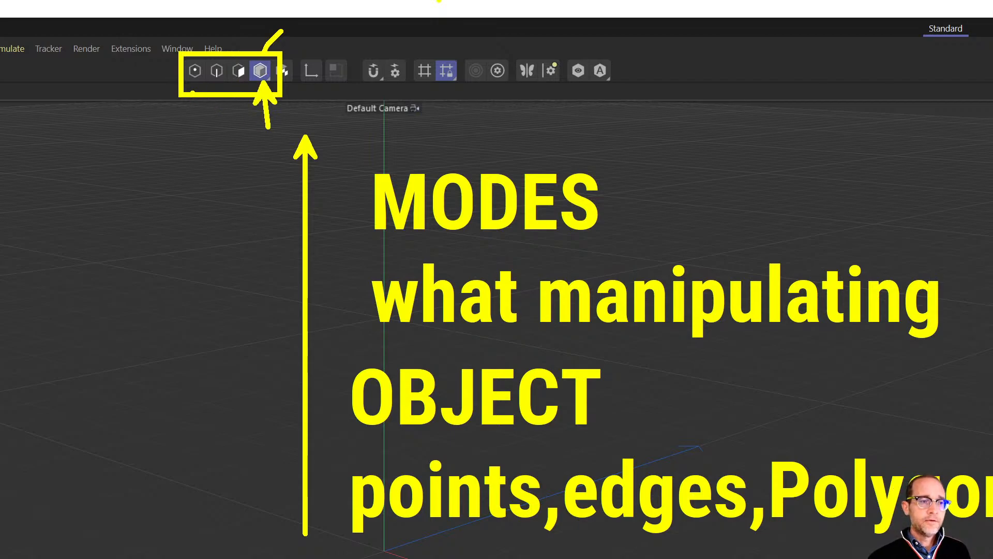
{"action": "left_click_drag", "start_coordinate": [186, 84], "coordinate": [129, 119], "text": "ctrl+shift"}
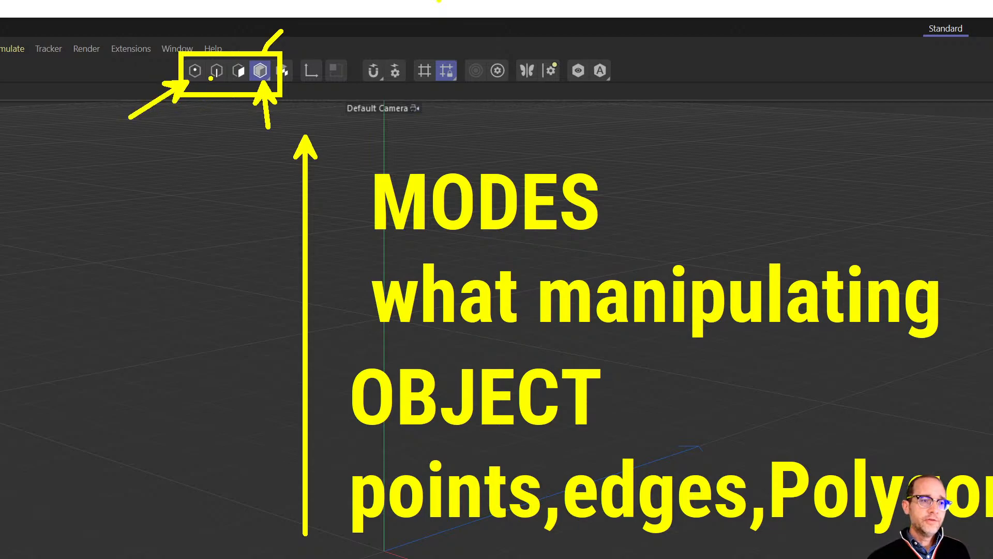
{"action": "left_click_drag", "start_coordinate": [211, 79], "coordinate": [172, 135], "text": "ctrl+shift"}
{"action": "left_click_drag", "start_coordinate": [233, 78], "coordinate": [202, 156], "text": "ctrl+shift"}
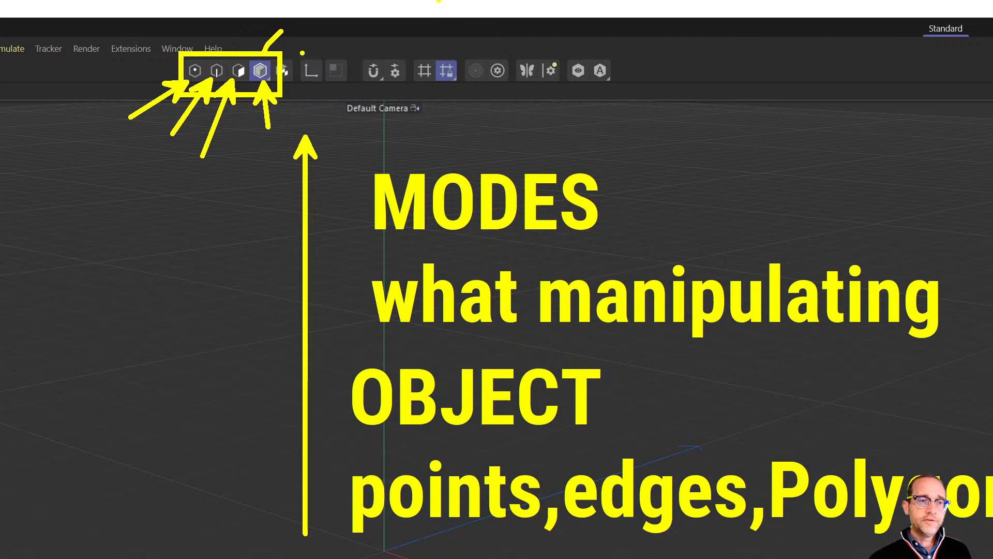
Frame the axis mode icon in yellow, label it with an arrow and the text "axis,anchorpoint", and close the annotated view.
{"action": "mouse_move", "coordinate": [291, 52]}
{"action": "left_mouse_down"}
{"action": "mouse_move", "coordinate": [329, 87]}
{"action": "mouse_move", "coordinate": [328, 54]}
{"action": "mouse_move", "coordinate": [415, 38]}
{"action": "mouse_move", "coordinate": [437, 115]}
{"action": "left_mouse_up"}
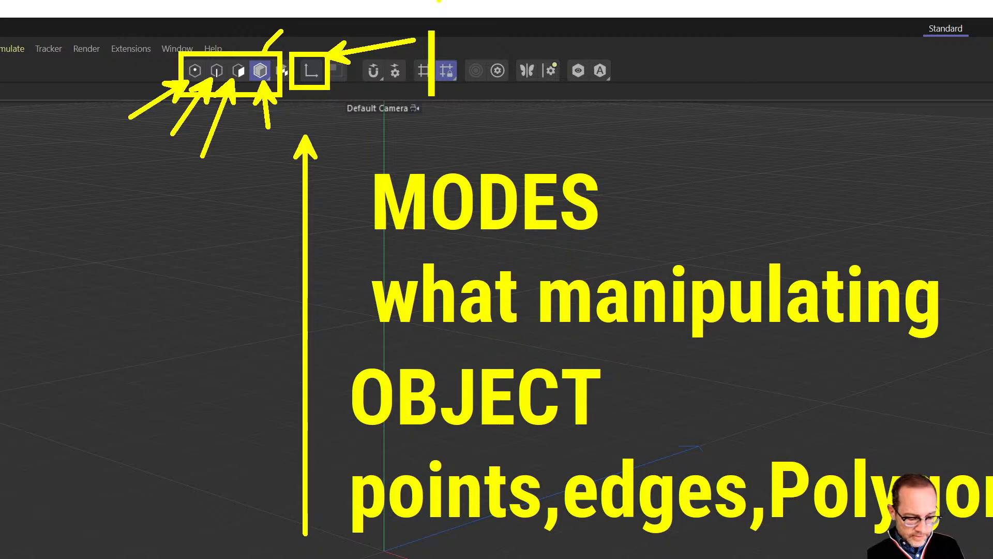
{"action": "type", "text": "axis,an"}
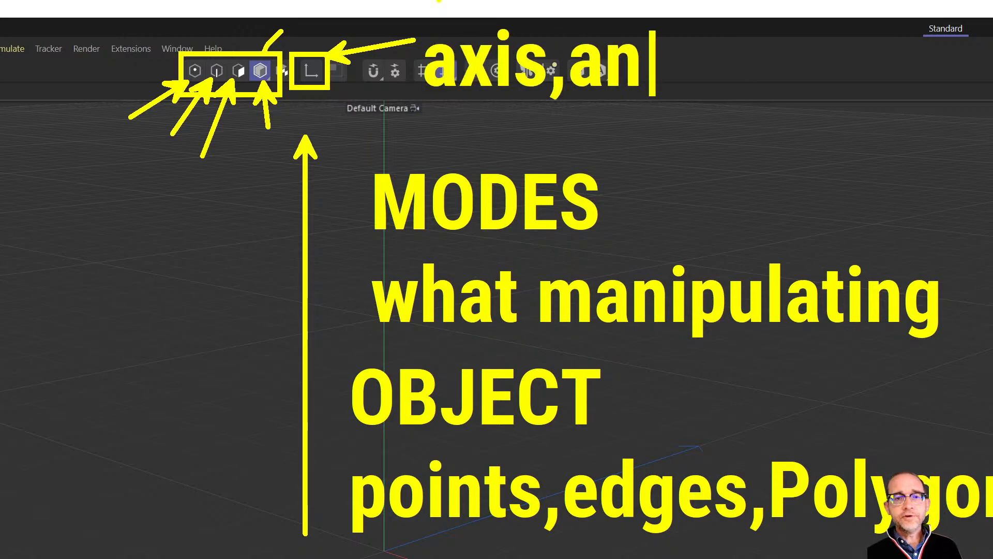
{"action": "type", "text": "chorpoint"}
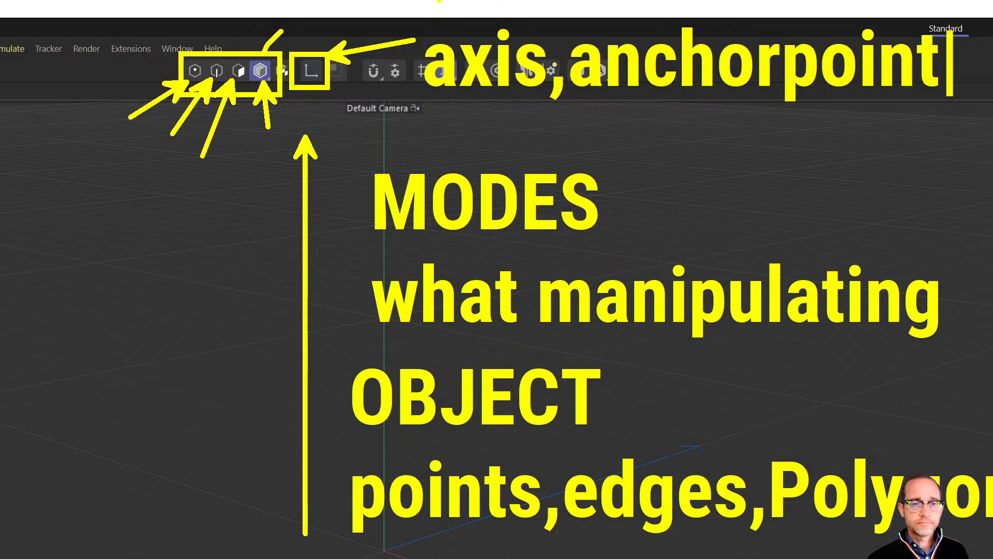
{"action": "key", "text": "Escape"}
{"action": "key", "text": "Escape"}
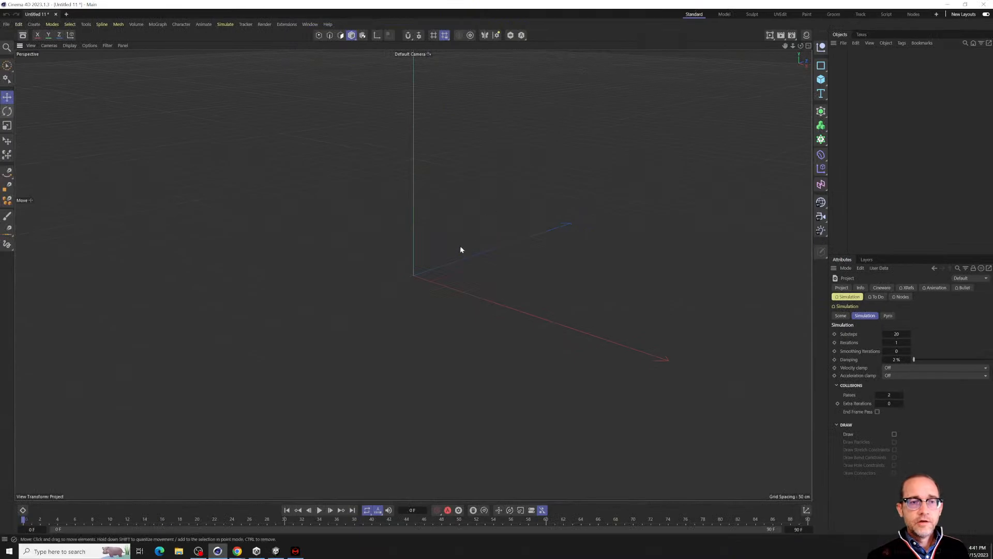
Magnify the vertical object creation palette, frame it with a yellow rectangle, and add the heading "OBJECTS" beside it.
{"action": "key", "text": "ctrl+1"}
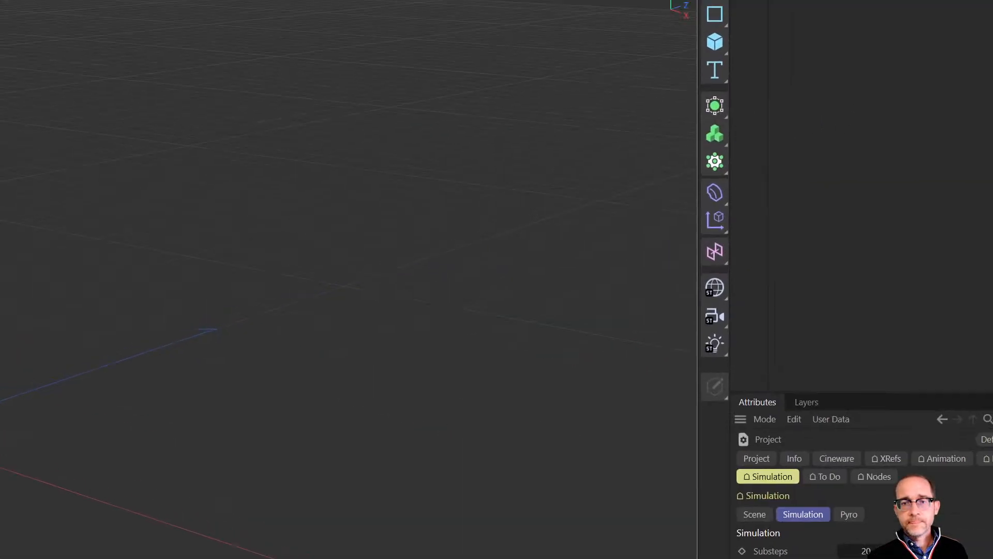
{"action": "left_click", "coordinate": [689, 144]}
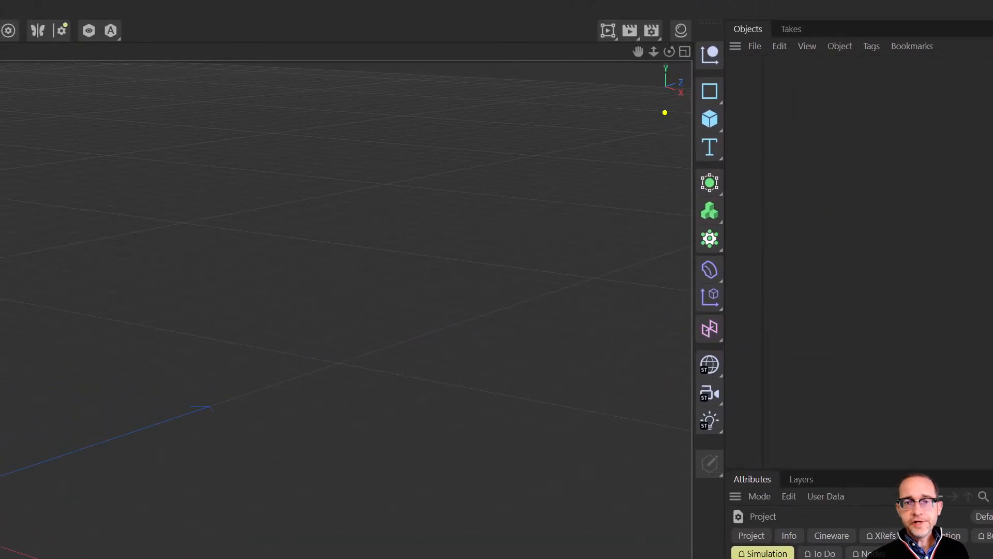
{"action": "key", "text": "b"}
{"action": "left_click_drag", "start_coordinate": [663, 42], "coordinate": [780, 491], "text": "ctrl"}
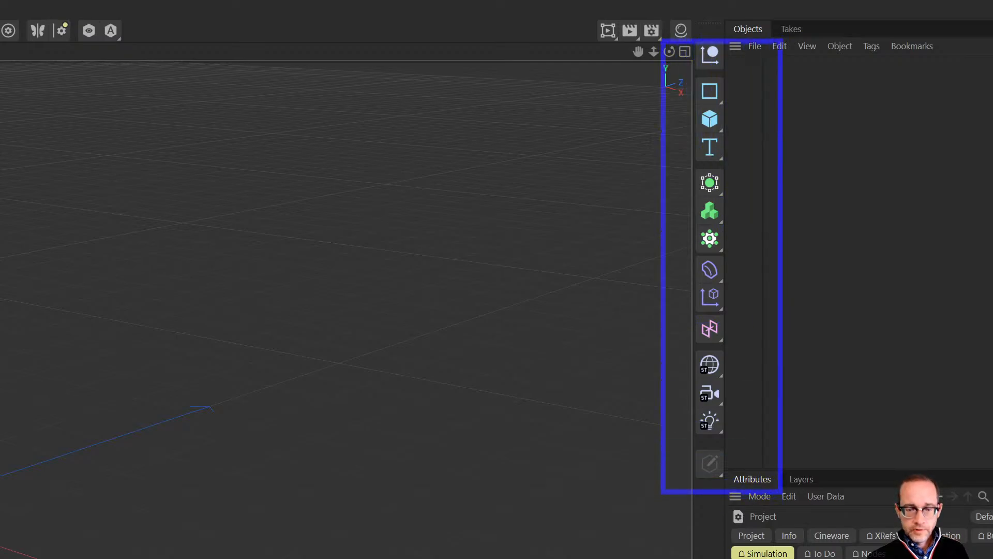
{"action": "key", "text": "y"}
{"action": "key", "text": "t"}
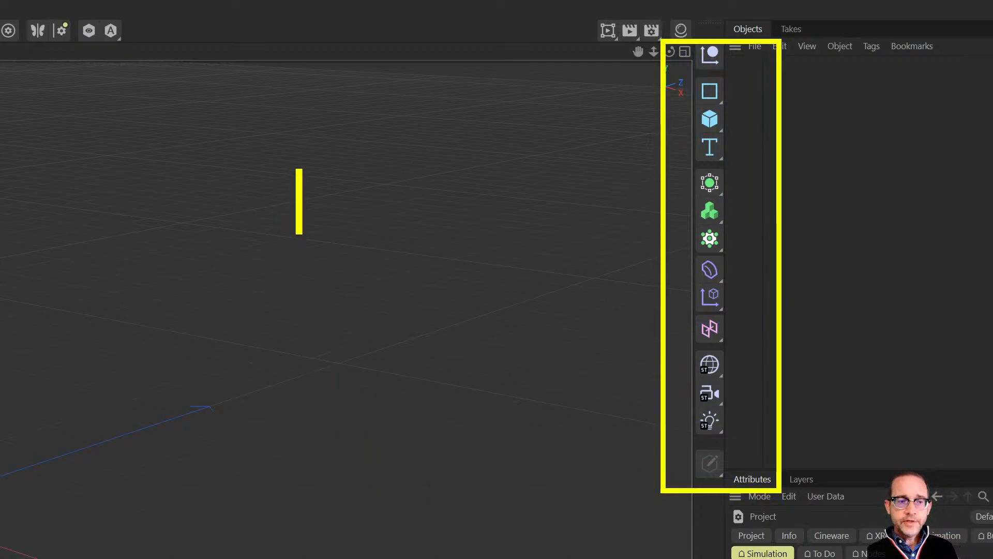
{"action": "type", "text": "OBJEC"}
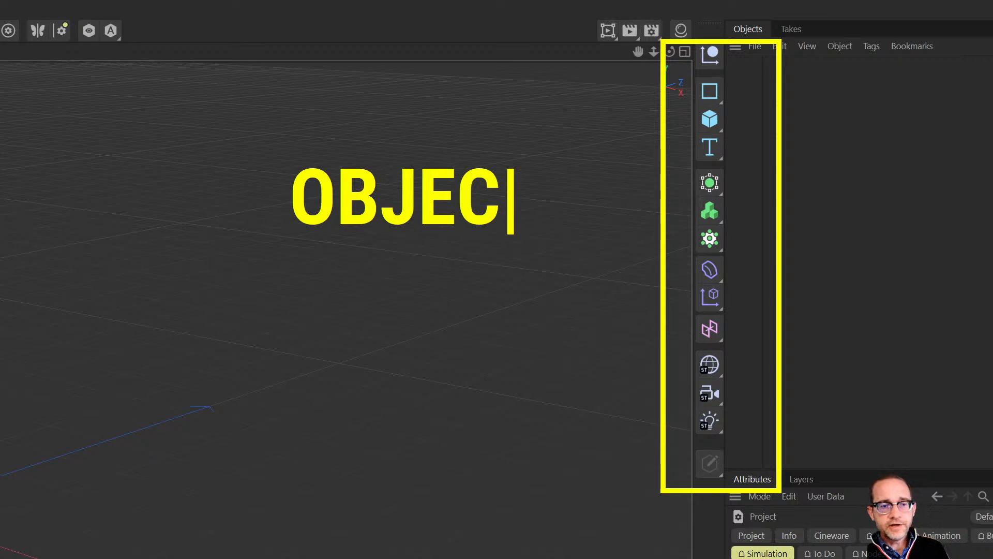
{"action": "type", "text": "TS"}
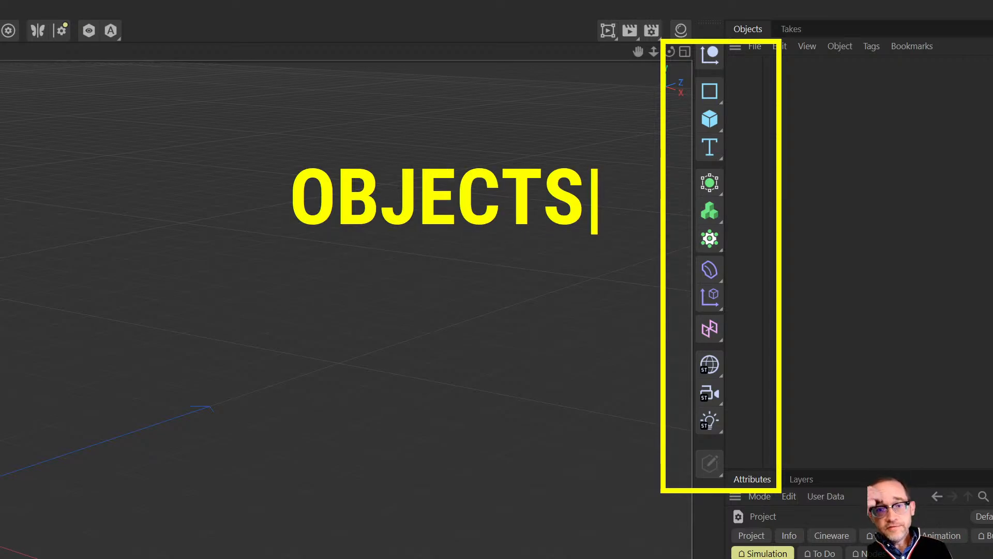
Add the lines "-blue-primitive" and "-generators" below the OBJECTS heading.
{"action": "key", "text": "Return"}
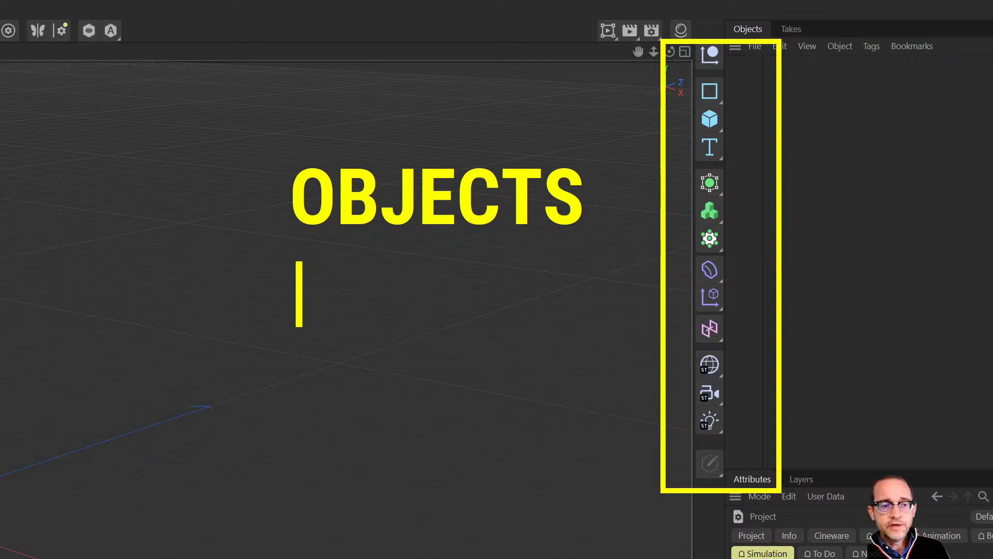
{"action": "type", "text": "-"}
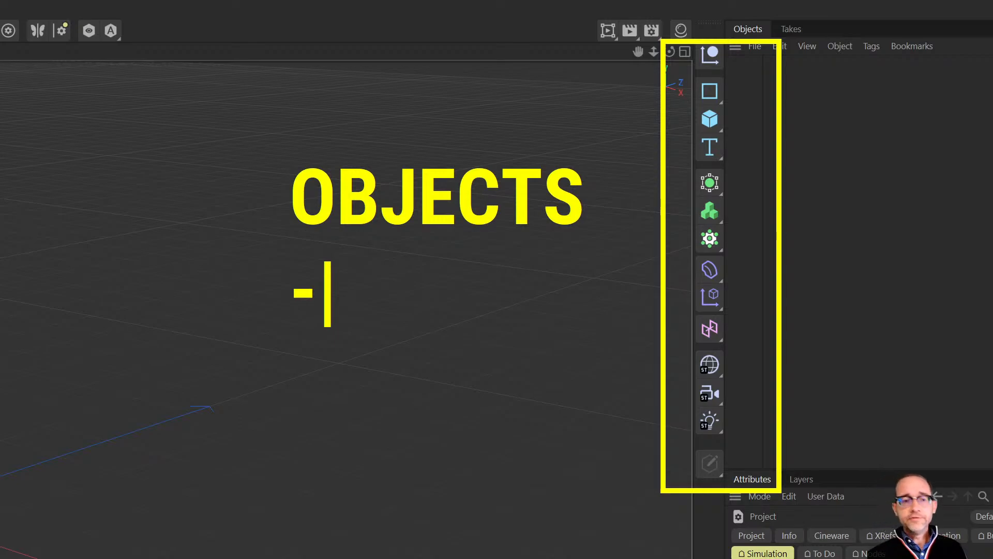
{"action": "type", "text": "blue"}
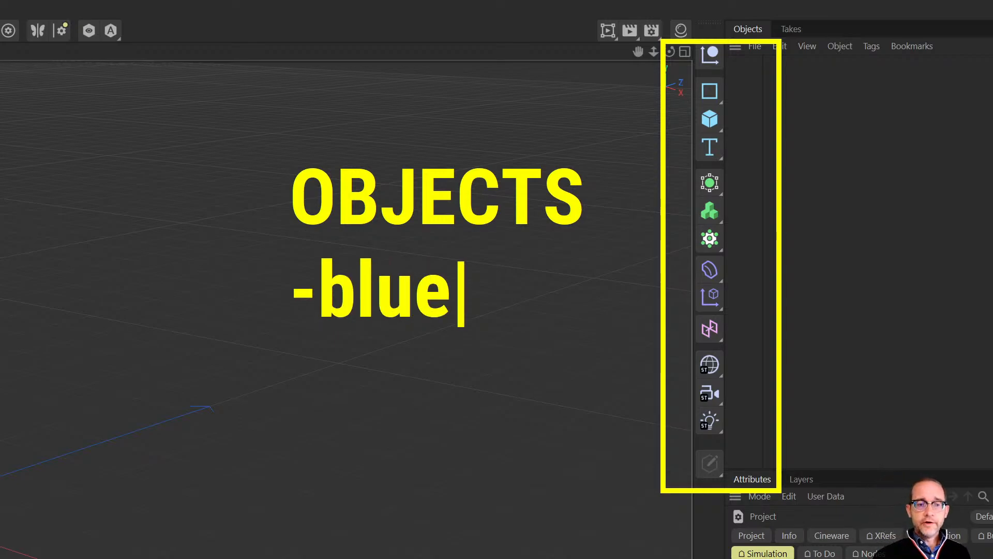
{"action": "type", "text": "-"}
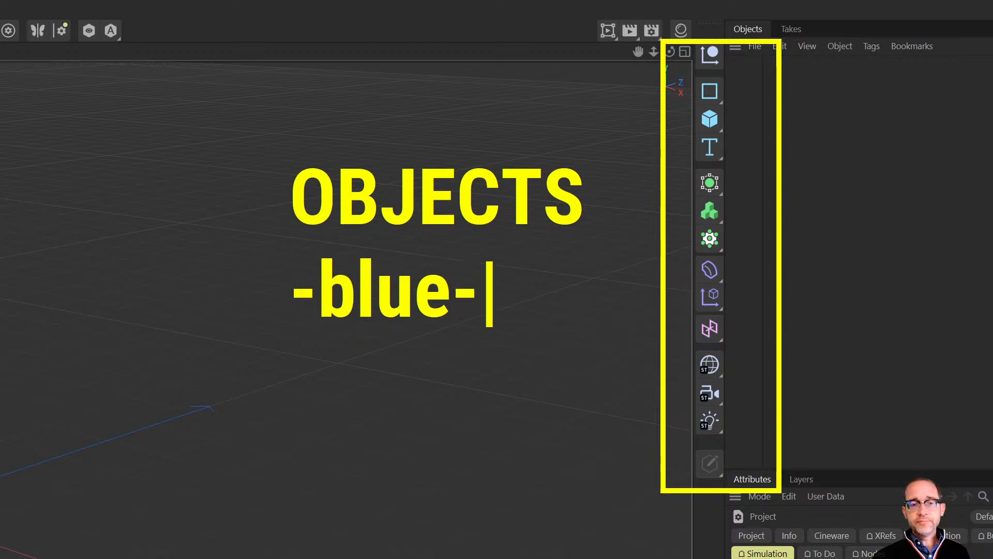
{"action": "type", "text": "pri"}
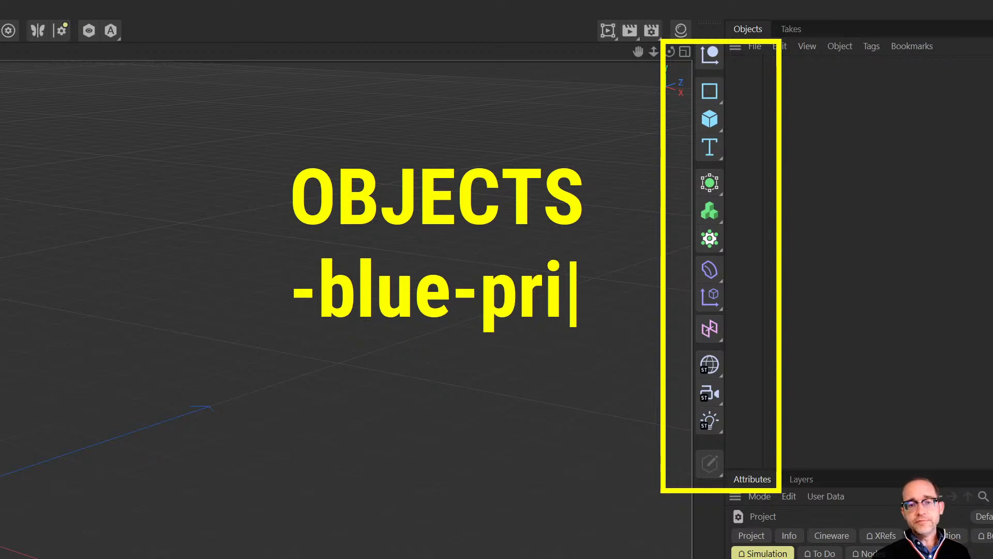
{"action": "key", "text": "BackSpace"}
{"action": "type", "text": "imitive"}
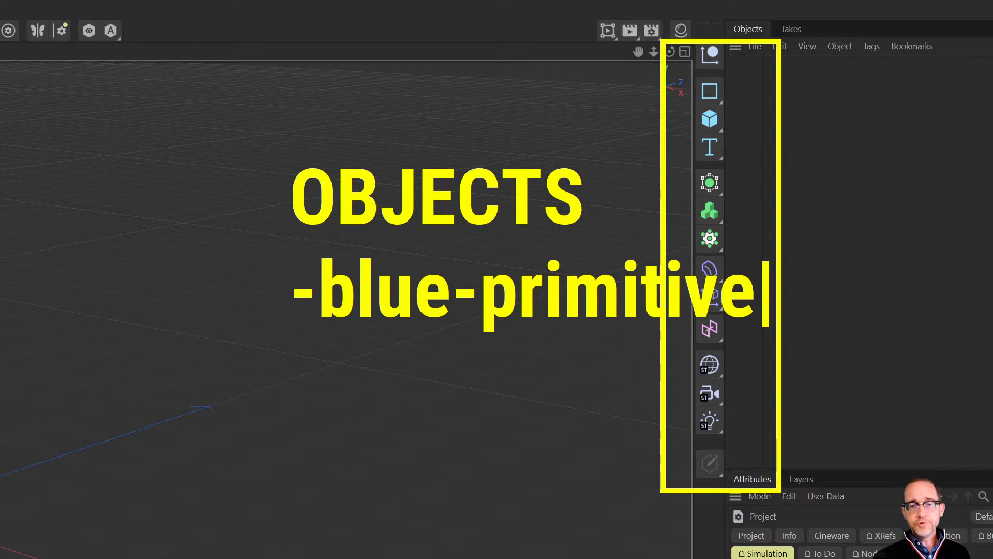
{"action": "key", "text": "Return"}
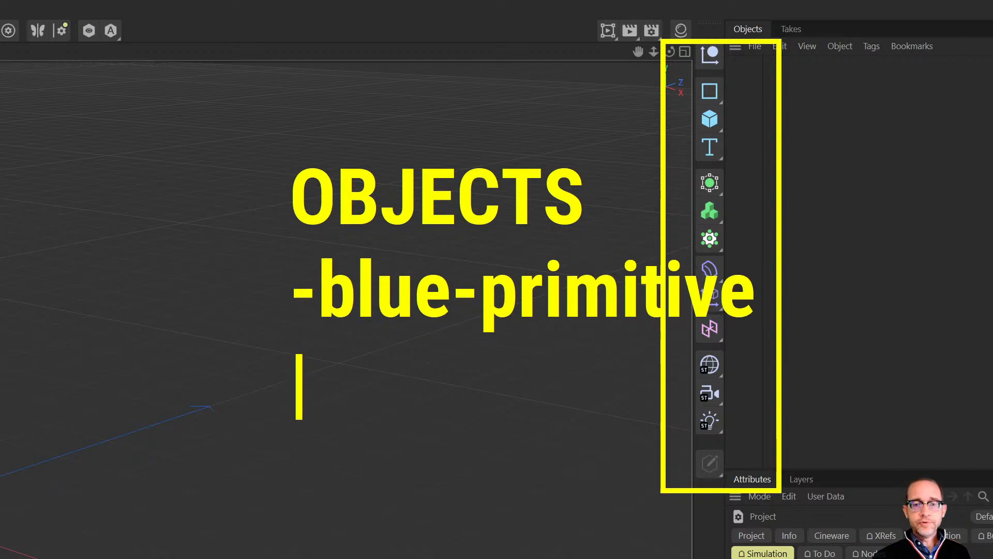
{"action": "type", "text": "-generators"}
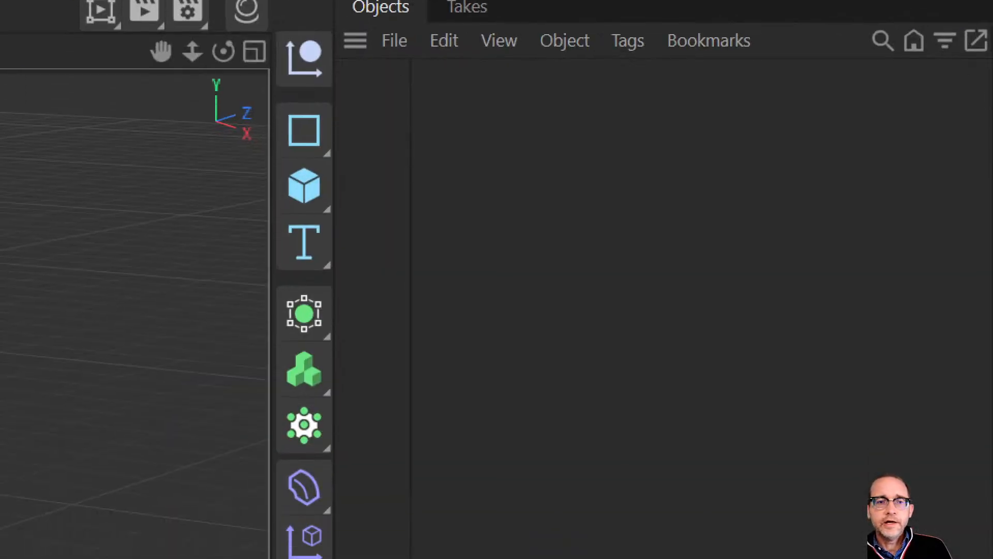
Circle the Objects manager title in yellow and write "things in the scene" below it.
{"action": "mouse_move", "coordinate": [383, 2]}
{"action": "left_mouse_down"}
{"action": "mouse_move", "coordinate": [359, 21]}
{"action": "mouse_move", "coordinate": [399, 2]}
{"action": "left_mouse_up"}
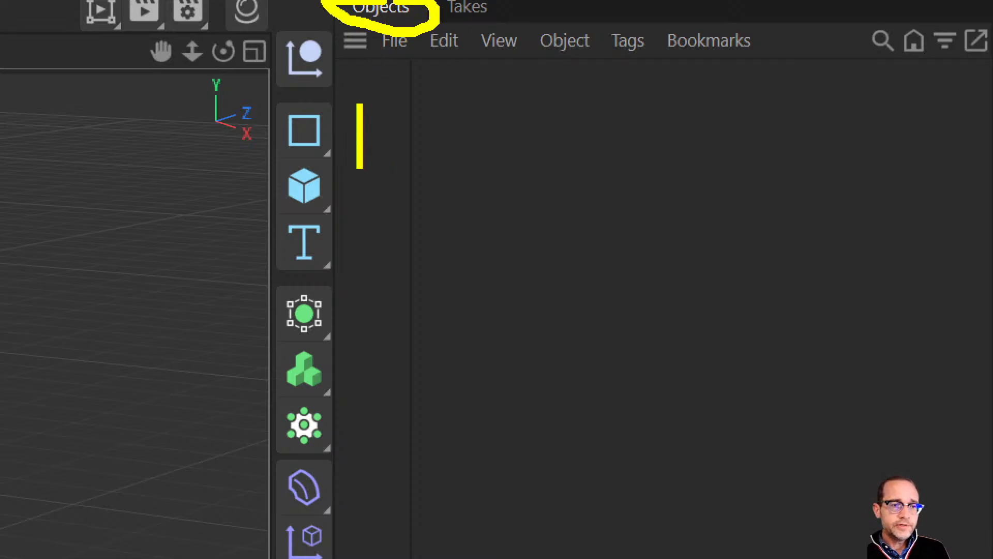
{"action": "type", "text": "things in the "}
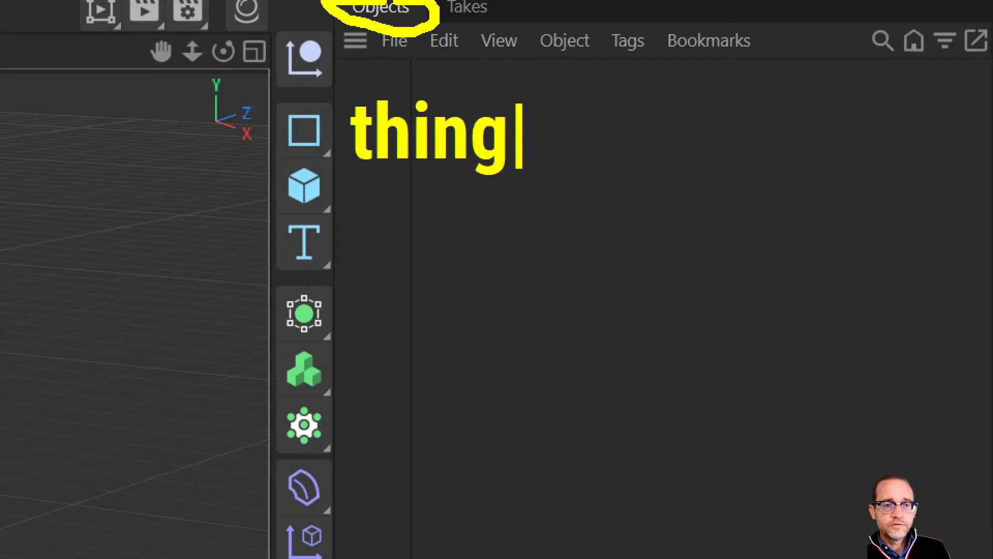
{"action": "type", "text": "scene"}
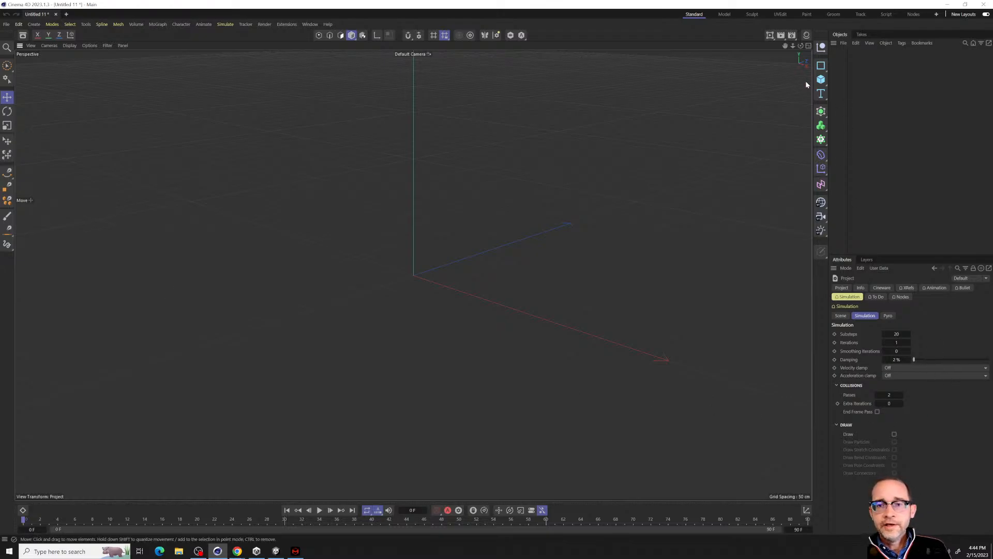
Magnify the Attributes manager, circle its settings in yellow, and close the annotated view.
{"action": "key", "text": "ctrl+1"}
{"action": "mouse_move", "coordinate": [969, 273]}
{"action": "left_mouse_down"}
{"action": "mouse_move", "coordinate": [913, 241]}
{"action": "mouse_move", "coordinate": [848, 330]}
{"action": "left_mouse_up"}
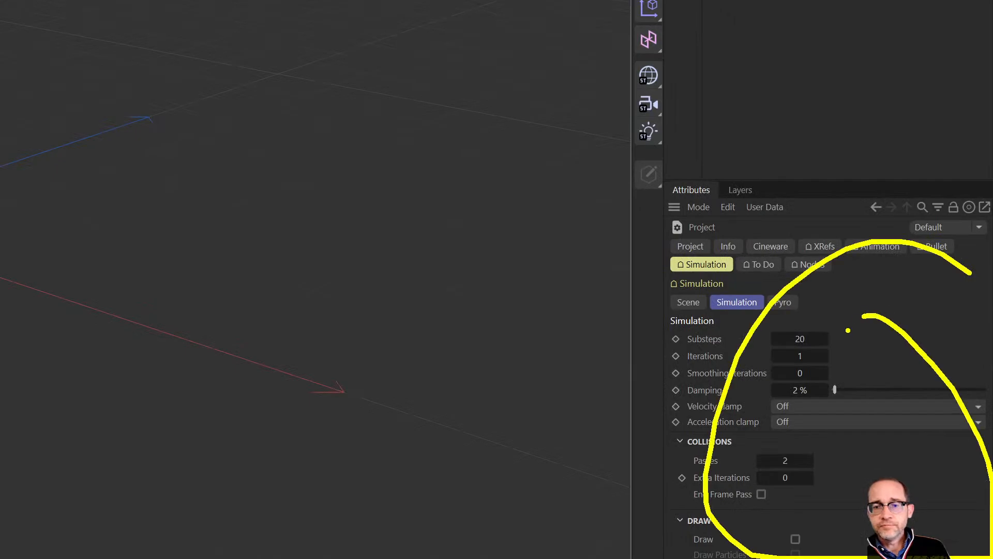
{"action": "key", "text": "Escape"}
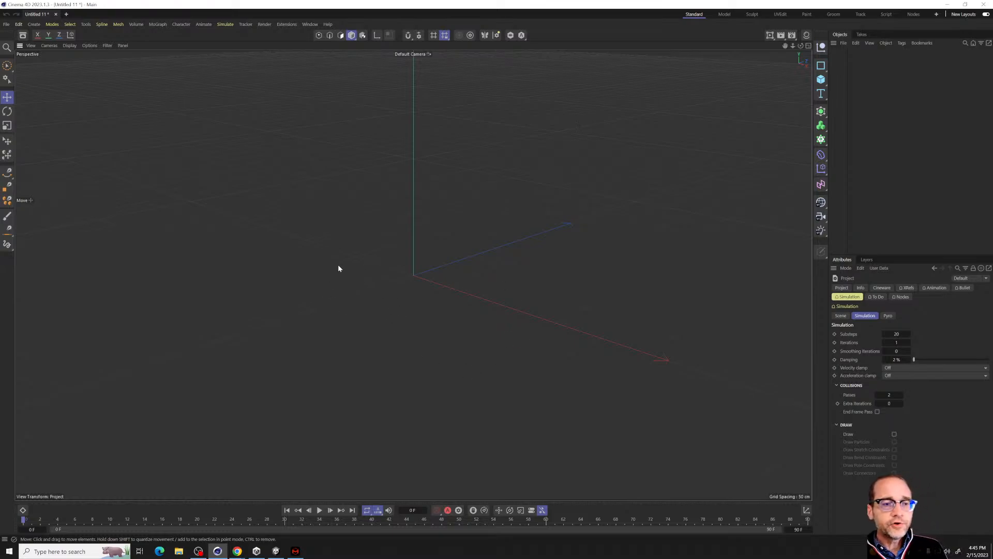
Add a Figure primitive to the empty scene.
{"action": "left_click_drag", "start_coordinate": [338, 267], "coordinate": [426, 271], "text": "alt"}
{"action": "left_click_drag", "start_coordinate": [414, 354], "coordinate": [360, 336], "text": "alt"}
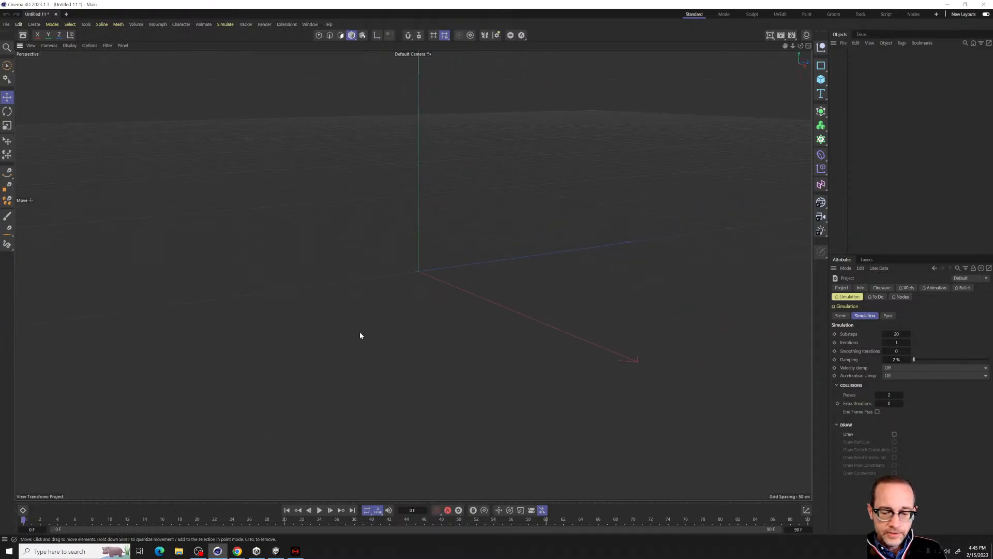
{"action": "left_click_drag", "start_coordinate": [302, 241], "coordinate": [279, 257], "text": "alt"}
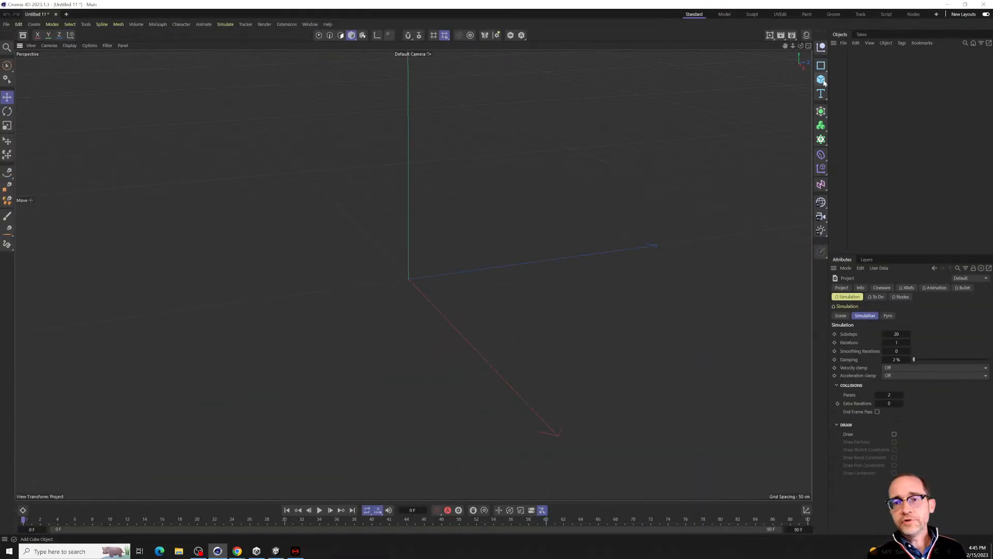
{"action": "left_click", "coordinate": [822, 80]}
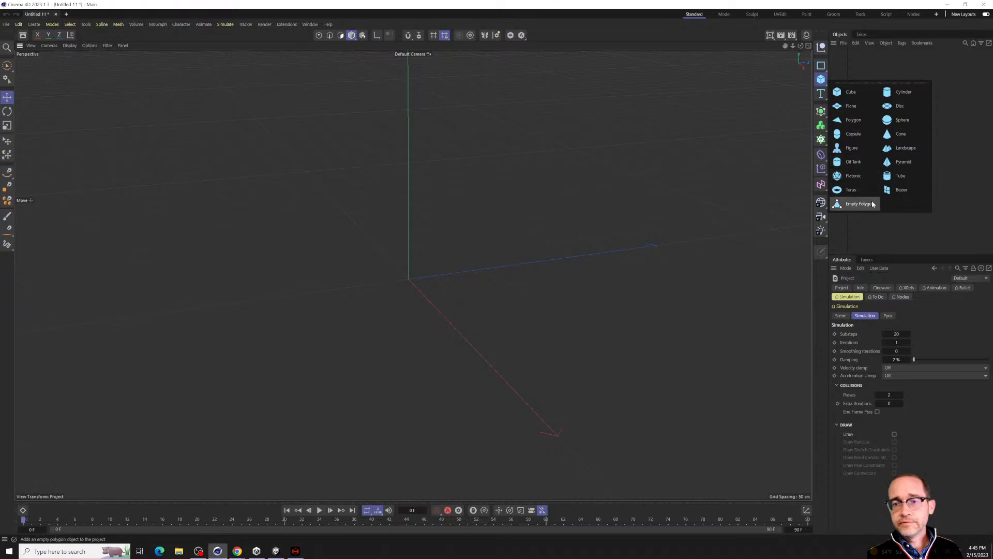
{"action": "left_click", "coordinate": [857, 147]}
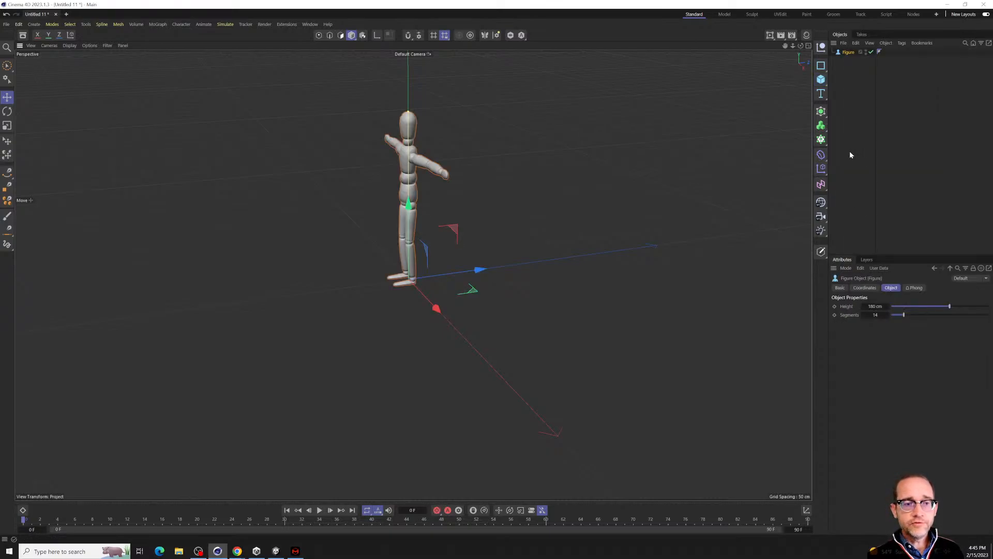
Examine the figure in the perspective view from different angles and at closer and farther distances.
{"action": "left_click_drag", "start_coordinate": [421, 243], "coordinate": [417, 303], "text": "alt"}
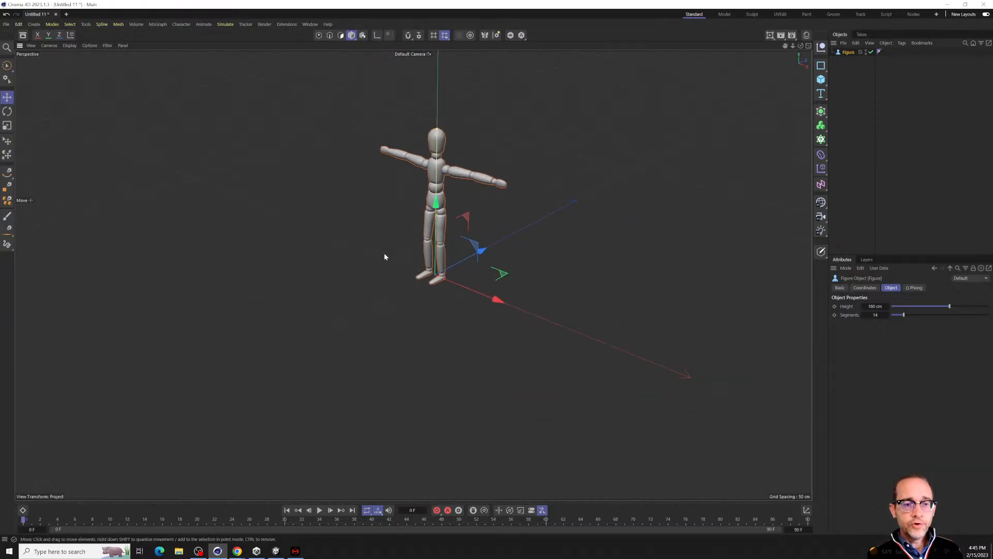
{"action": "left_click_drag", "start_coordinate": [334, 294], "coordinate": [355, 236], "text": "alt"}
{"action": "left_click_drag", "start_coordinate": [228, 192], "coordinate": [529, 242], "text": "alt"}
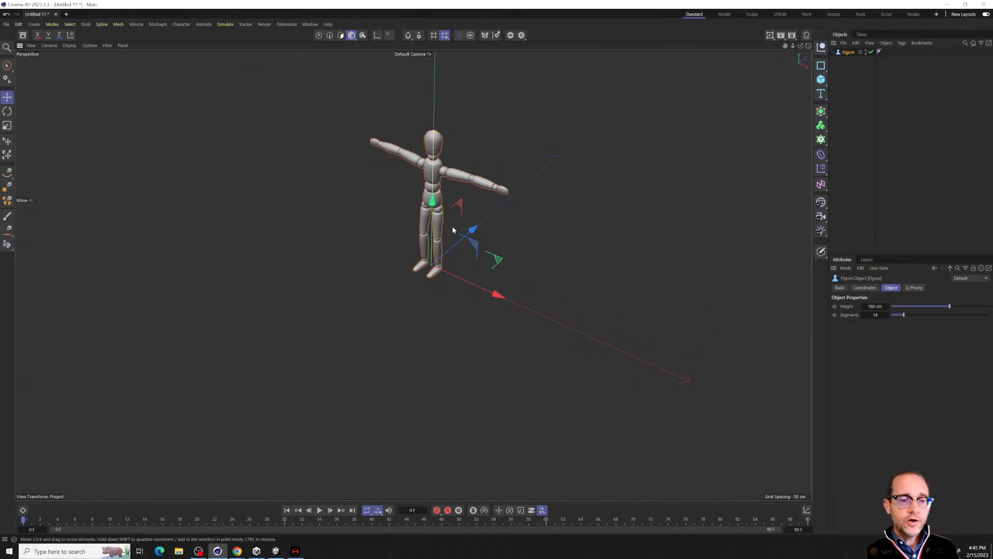
{"action": "scroll", "coordinate": [452, 228], "scroll_direction": "up", "scroll_amount": 4}
{"action": "scroll", "coordinate": [451, 233], "scroll_direction": "down", "scroll_amount": 3}
{"action": "scroll", "coordinate": [451, 232], "scroll_direction": "up", "scroll_amount": 3}
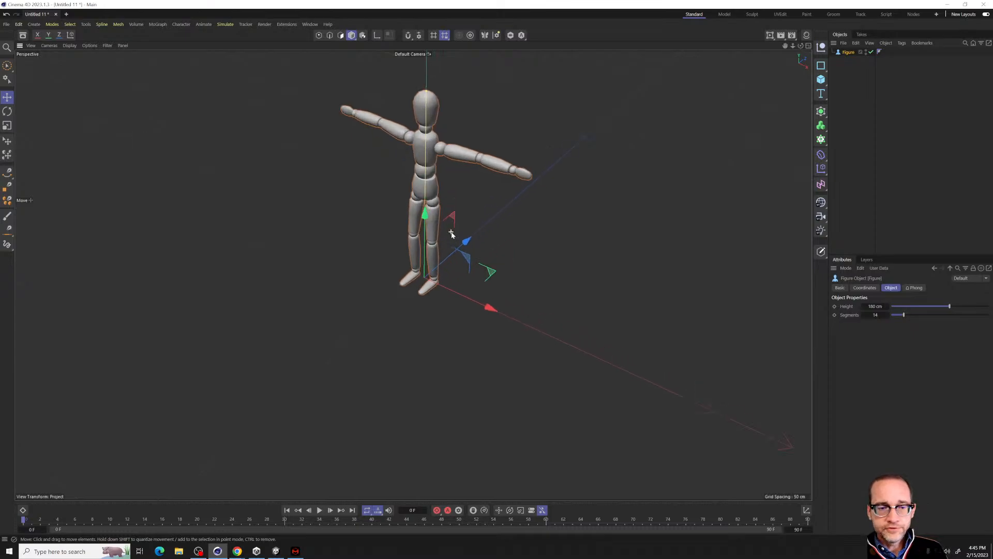
{"action": "scroll", "coordinate": [451, 232], "scroll_direction": "up", "scroll_amount": 2}
{"action": "scroll", "coordinate": [453, 230], "scroll_direction": "down", "scroll_amount": 4}
{"action": "scroll", "coordinate": [453, 240], "scroll_direction": "up", "scroll_amount": 2}
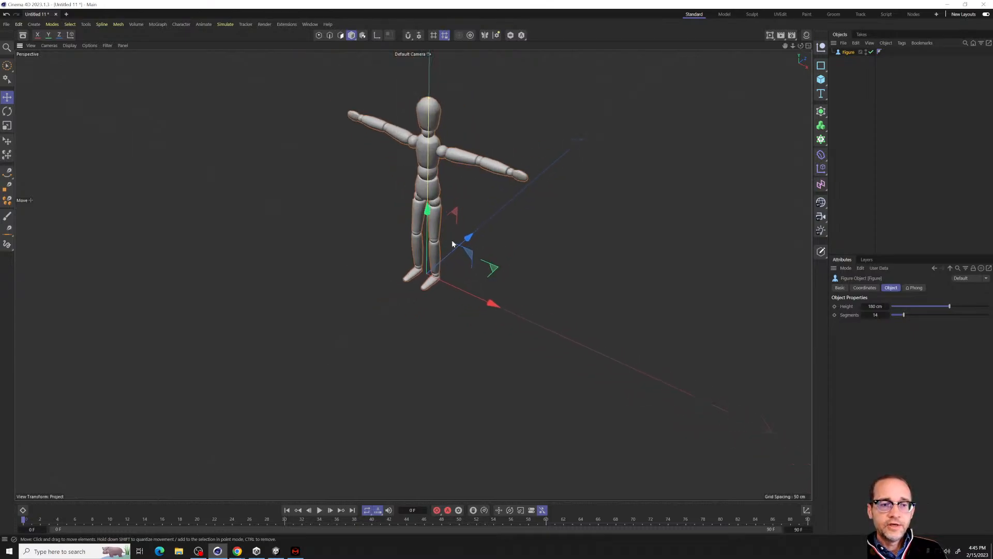
{"action": "scroll", "coordinate": [452, 243], "scroll_direction": "up", "scroll_amount": 1}
{"action": "scroll", "coordinate": [453, 244], "scroll_direction": "down", "scroll_amount": 5}
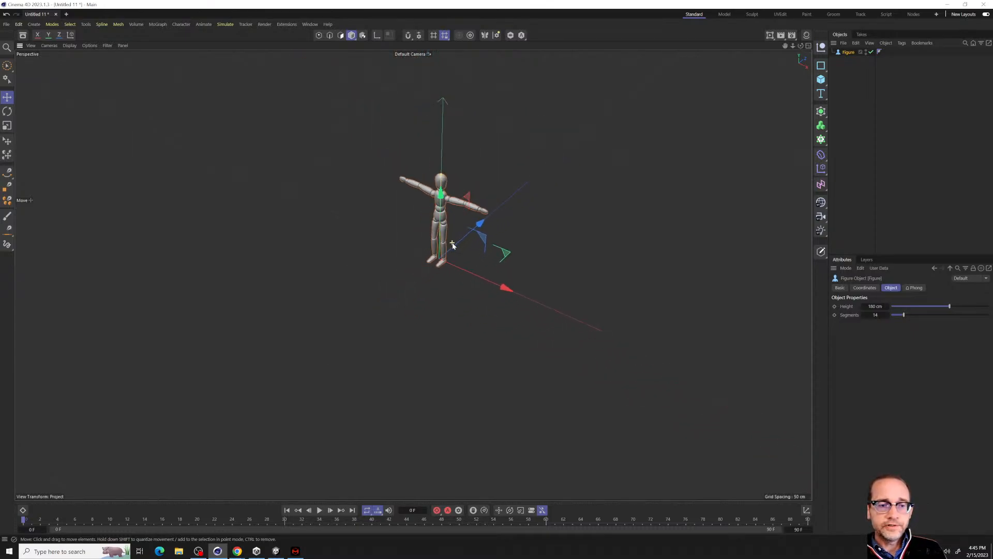
{"action": "scroll", "coordinate": [452, 244], "scroll_direction": "up", "scroll_amount": 5}
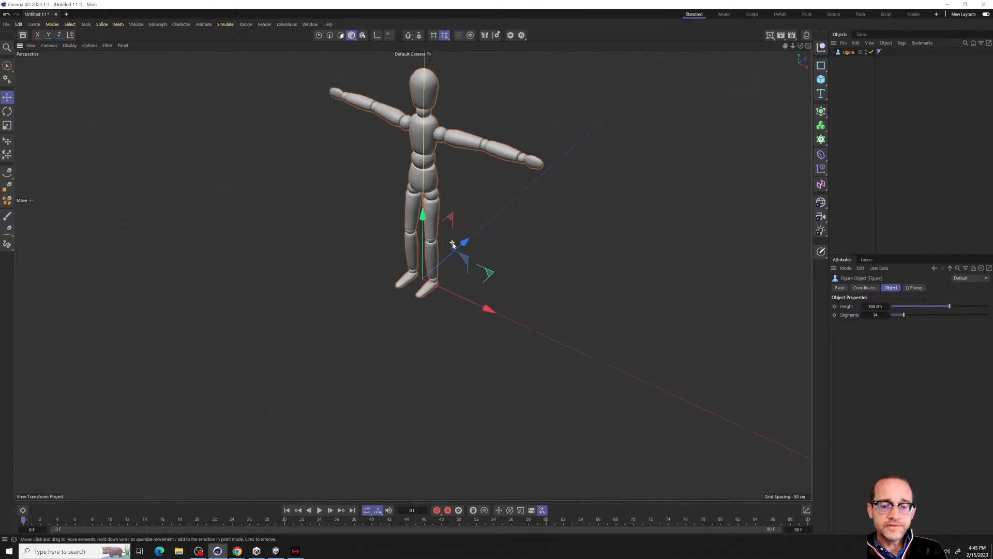
{"action": "scroll", "coordinate": [453, 244], "scroll_direction": "down", "scroll_amount": 5}
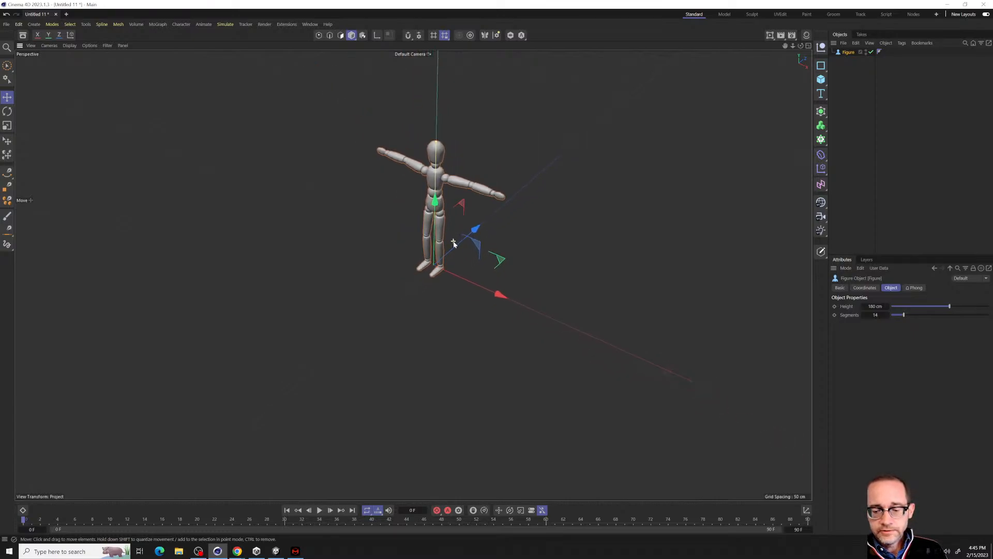
{"action": "scroll", "coordinate": [453, 243], "scroll_direction": "up", "scroll_amount": 3}
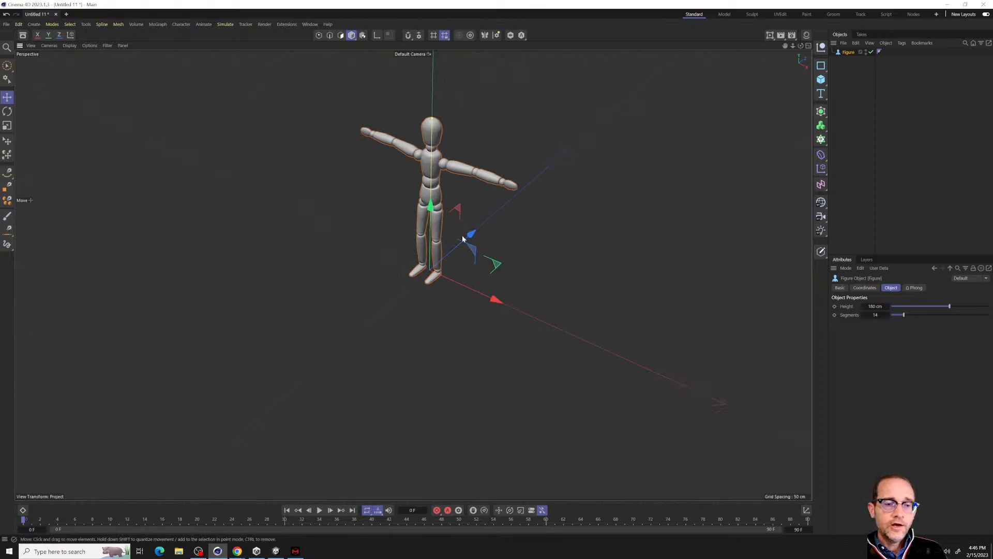
Orbit, pan and zoom around the figure to compare the three kinds of viewport navigation.
{"action": "left_click_drag", "start_coordinate": [463, 239], "coordinate": [602, 270], "text": "alt"}
{"action": "middle_click_drag", "start_coordinate": [601, 270], "coordinate": [443, 257], "text": "alt"}
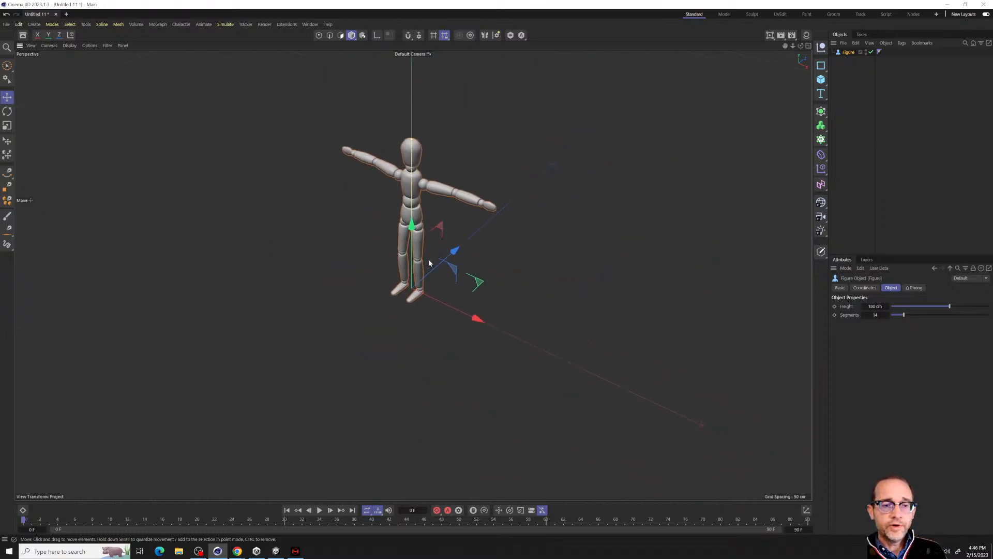
{"action": "right_click_drag", "start_coordinate": [428, 258], "coordinate": [588, 273], "text": "alt"}
{"action": "scroll", "coordinate": [563, 271], "scroll_direction": "down", "scroll_amount": 10}
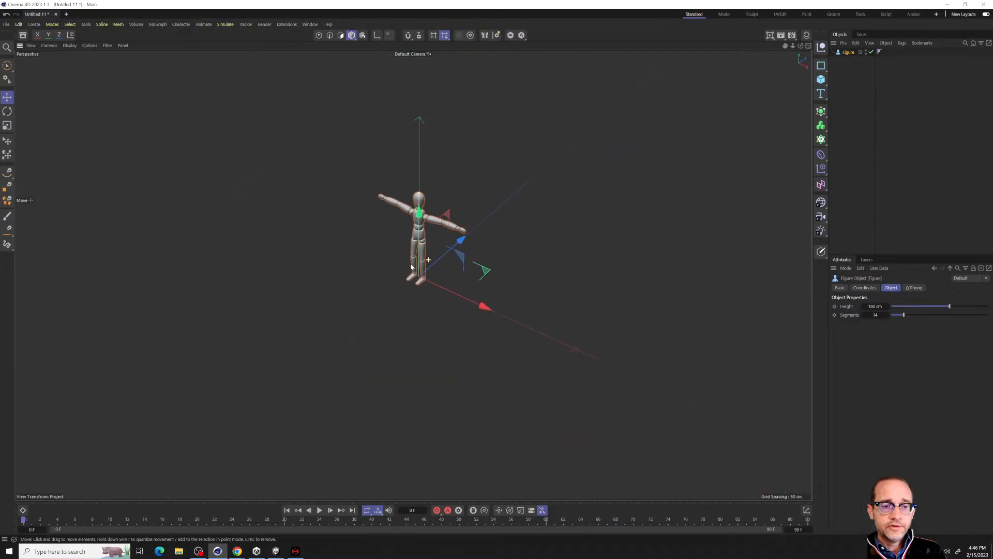
{"action": "scroll", "coordinate": [283, 269], "scroll_direction": "up", "scroll_amount": 5}
{"action": "right_click_drag", "start_coordinate": [274, 289], "coordinate": [879, 256], "text": "alt"}
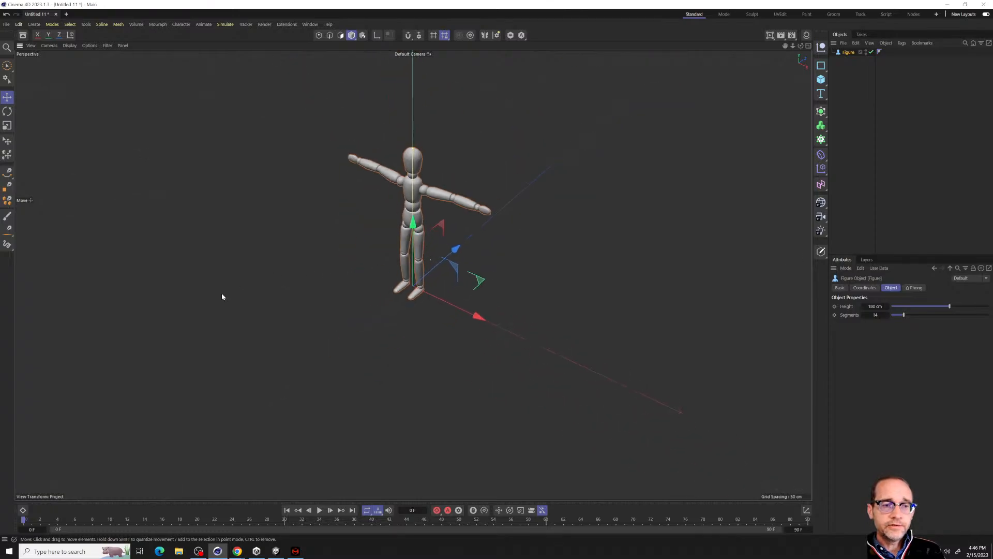
{"action": "left_click_drag", "start_coordinate": [222, 293], "coordinate": [603, 356], "text": "alt"}
{"action": "scroll", "coordinate": [604, 357], "scroll_direction": "up", "scroll_amount": 2}
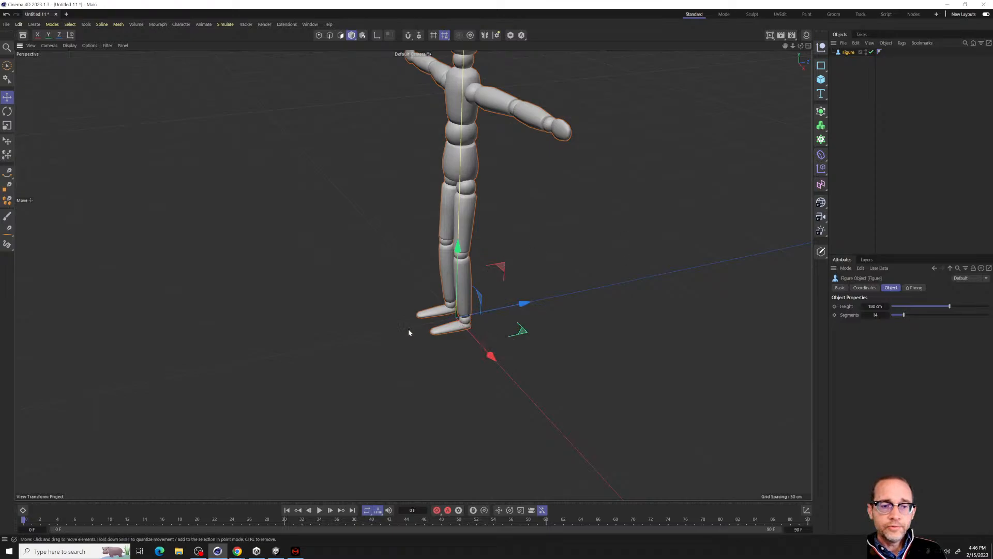
{"action": "left_click_drag", "start_coordinate": [408, 332], "coordinate": [433, 355], "text": "alt"}
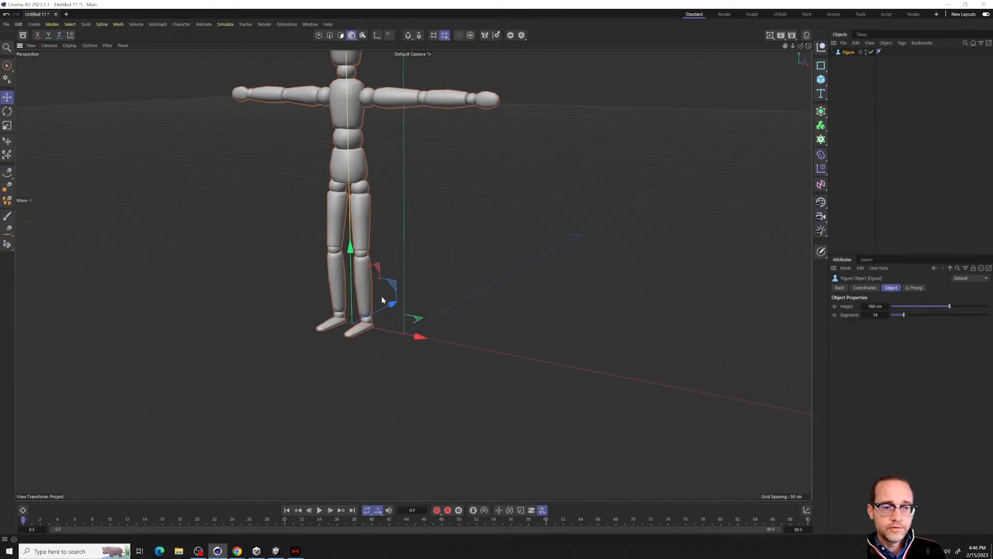
Try moving the figure away from the origin without navigating the view, and undo all of these moves.
{"action": "left_click_drag", "start_coordinate": [382, 300], "coordinate": [404, 296]}
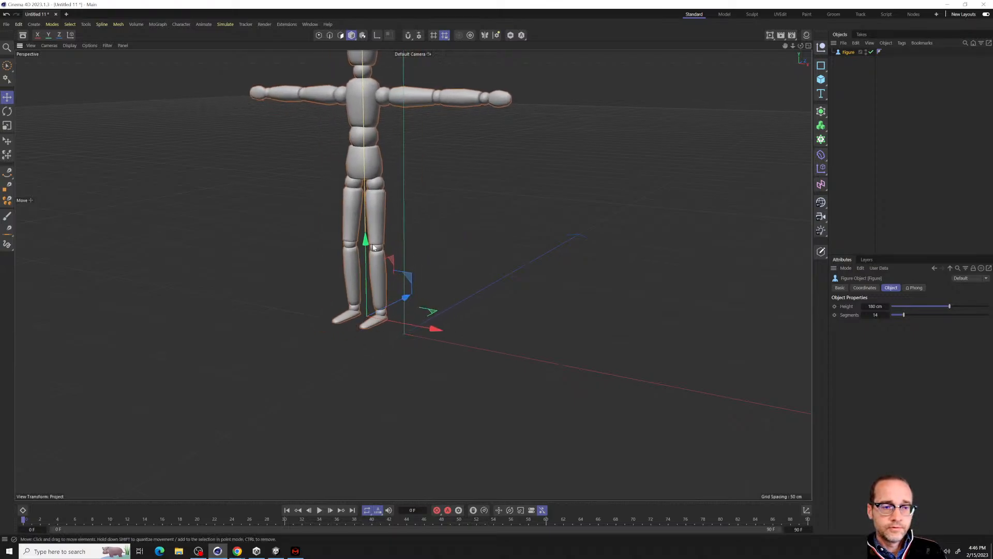
{"action": "left_click_drag", "start_coordinate": [374, 247], "coordinate": [370, 278]}
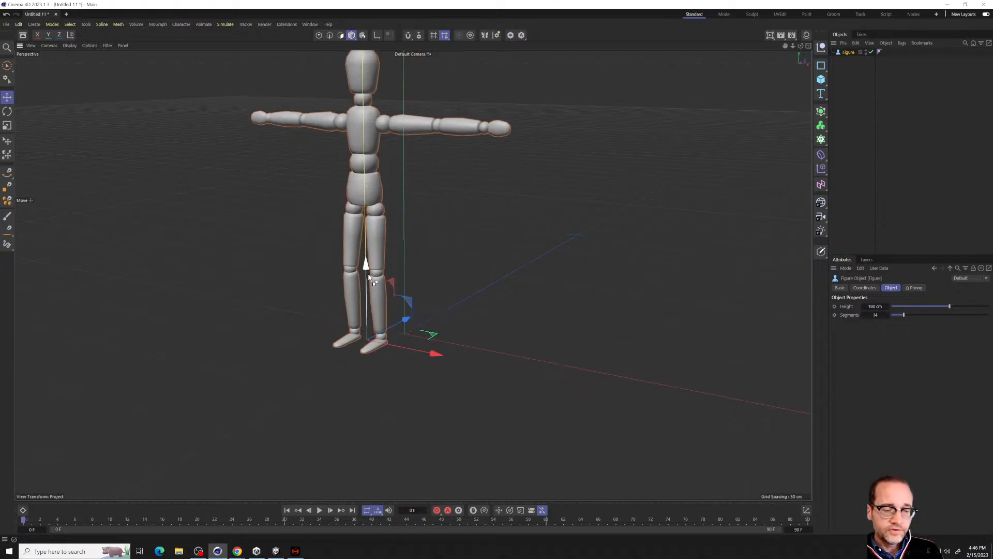
{"action": "key", "text": "ctrl+z"}
{"action": "key", "text": "ctrl+z"}
{"action": "key", "text": "ctrl+z"}
Zoom far away from the figure, and frame the Figure object so that it fills the perspective view.
{"action": "mouse_move", "coordinate": [482, 282]}
{"action": "left_mouse_down", "text": "alt"}
{"action": "mouse_move", "coordinate": [480, 299]}
{"action": "mouse_move", "coordinate": [502, 272]}
{"action": "mouse_move", "coordinate": [524, 344]}
{"action": "mouse_move", "coordinate": [514, 288]}
{"action": "mouse_move", "coordinate": [466, 286]}
{"action": "left_mouse_up", "text": "alt"}
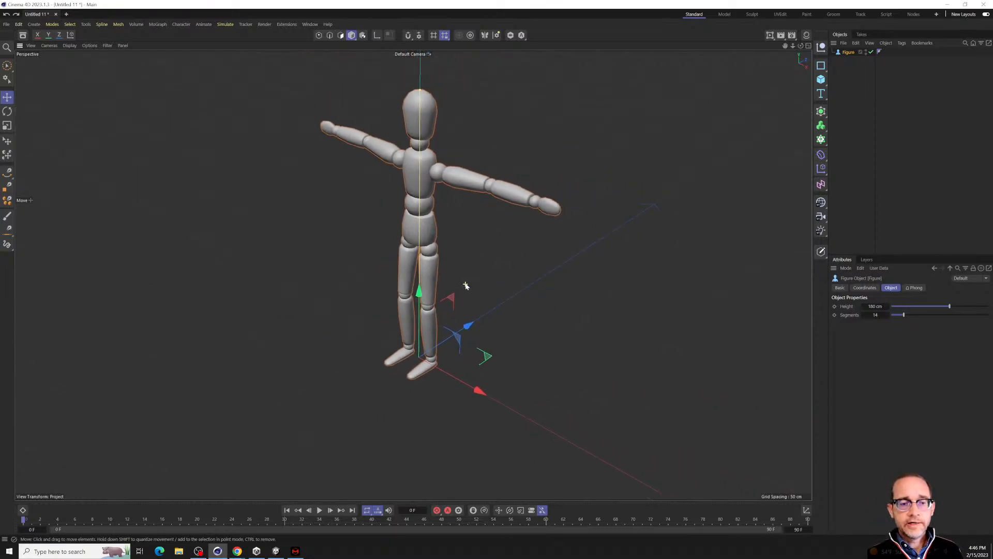
{"action": "scroll", "coordinate": [465, 286], "scroll_direction": "down", "scroll_amount": 6}
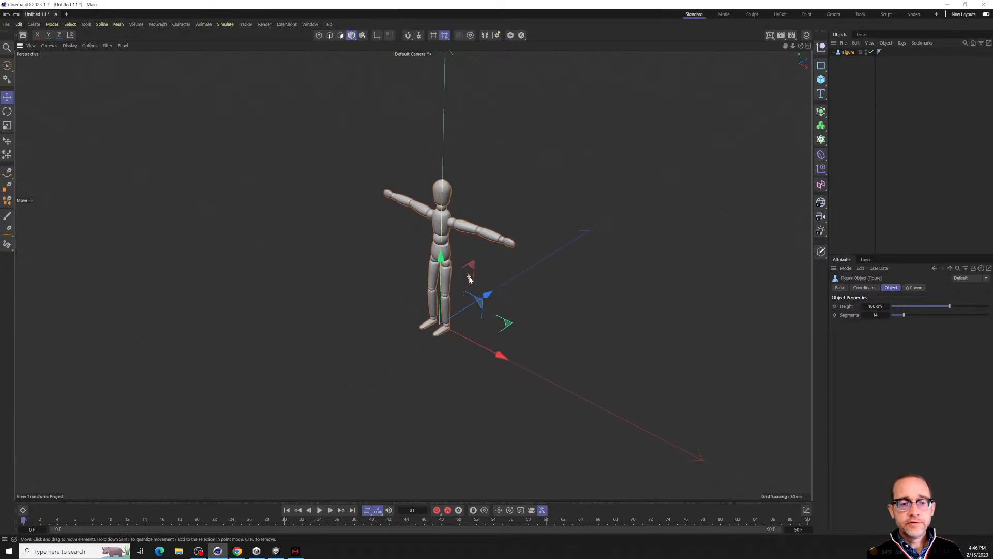
{"action": "scroll", "coordinate": [469, 279], "scroll_direction": "down", "scroll_amount": 8}
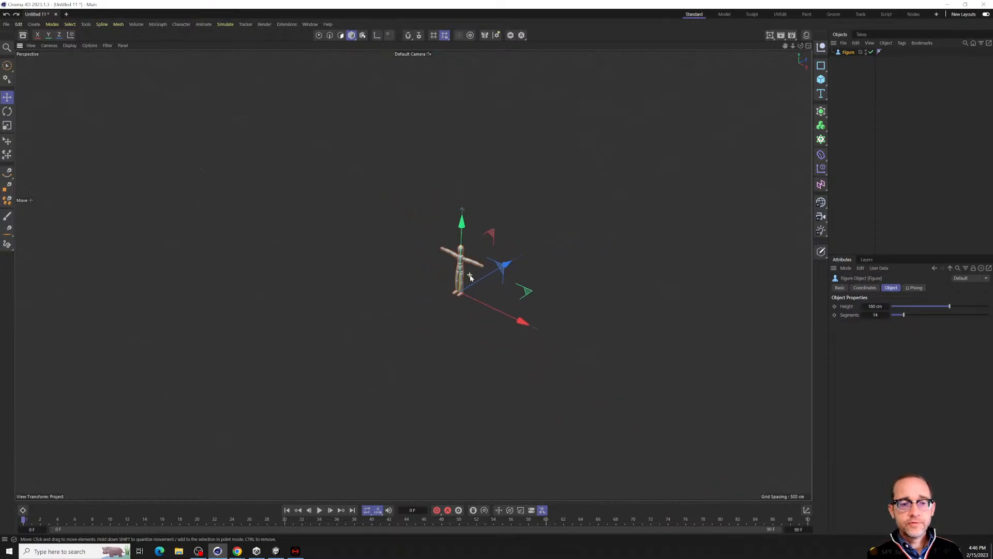
{"action": "right_click_drag", "start_coordinate": [471, 323], "coordinate": [67, 358], "text": "alt"}
{"action": "right_click_drag", "start_coordinate": [610, 310], "coordinate": [501, 368], "text": "alt"}
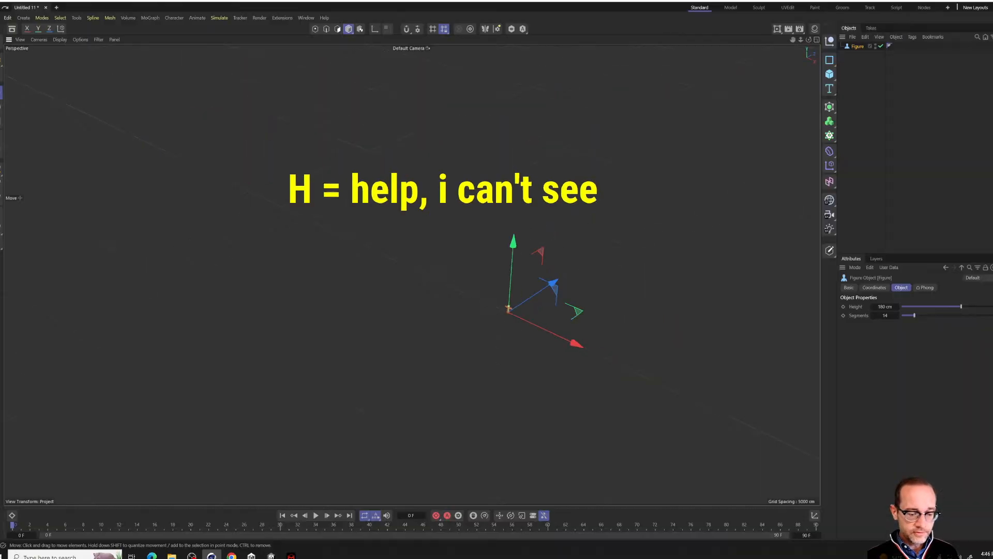
{"action": "left_click", "coordinate": [860, 73]}
{"action": "left_click", "coordinate": [849, 54]}
{"action": "key", "text": "h"}
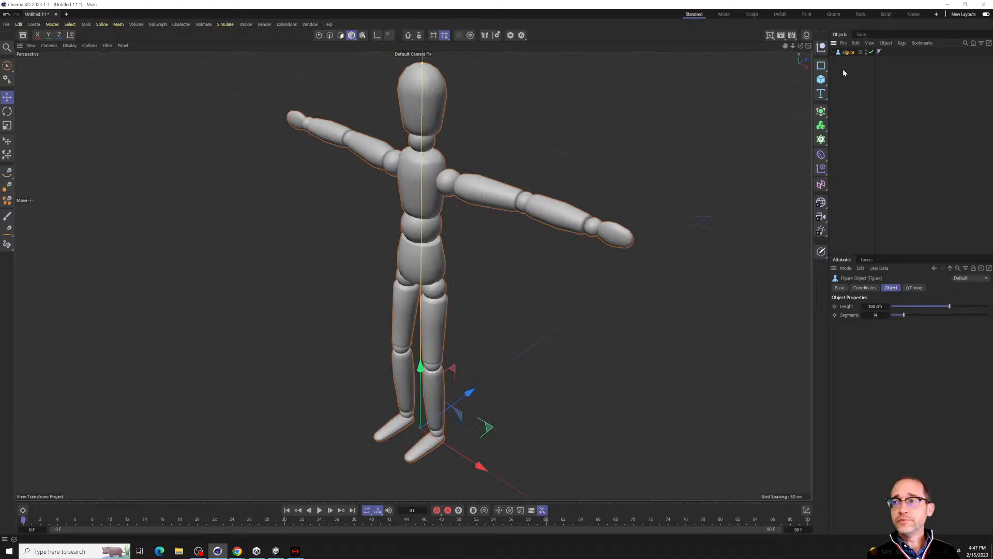
View the framed figure from a lower angle and a moderate distance.
{"action": "left_click_drag", "start_coordinate": [386, 150], "coordinate": [354, 181], "text": "alt"}
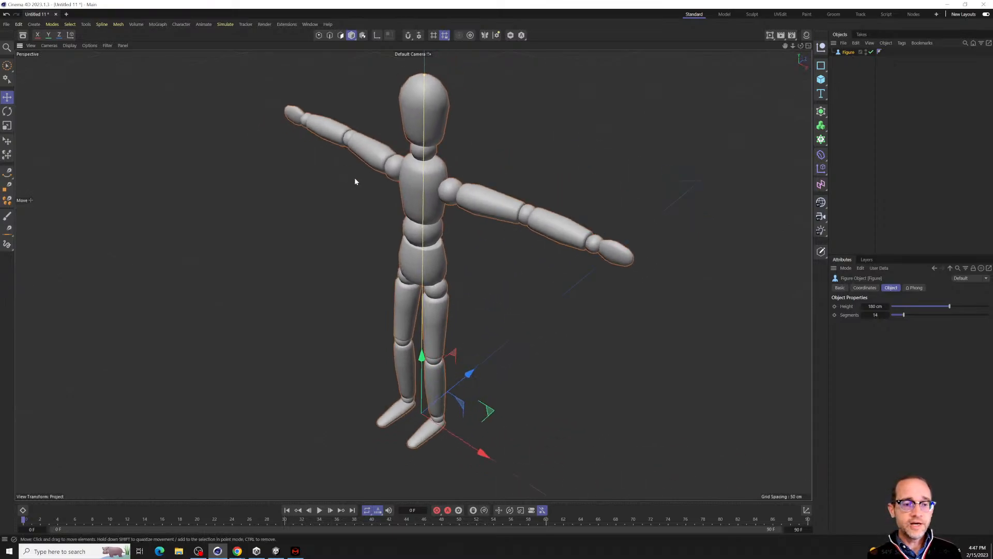
{"action": "scroll", "coordinate": [353, 183], "scroll_direction": "down", "scroll_amount": 6}
{"action": "left_click_drag", "start_coordinate": [330, 297], "coordinate": [346, 259], "text": "alt"}
{"action": "scroll", "coordinate": [342, 224], "scroll_direction": "up", "scroll_amount": 3}
{"action": "scroll", "coordinate": [339, 227], "scroll_direction": "down", "scroll_amount": 2}
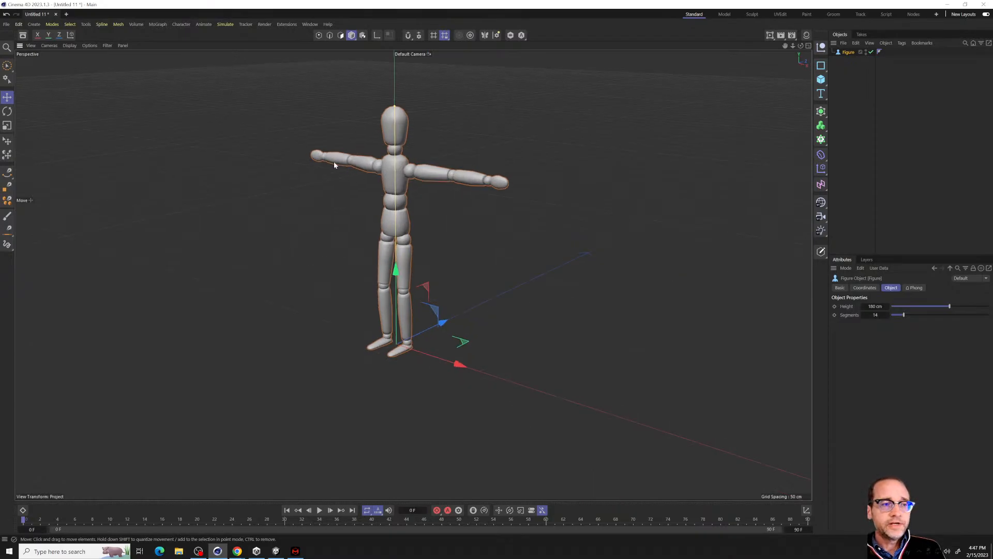
Magnify the interface, circle the tool palette and the mode icons in yellow, and close the annotated view.
{"action": "key", "text": "ctrl+1"}
{"action": "left_click", "coordinate": [37, 103]}
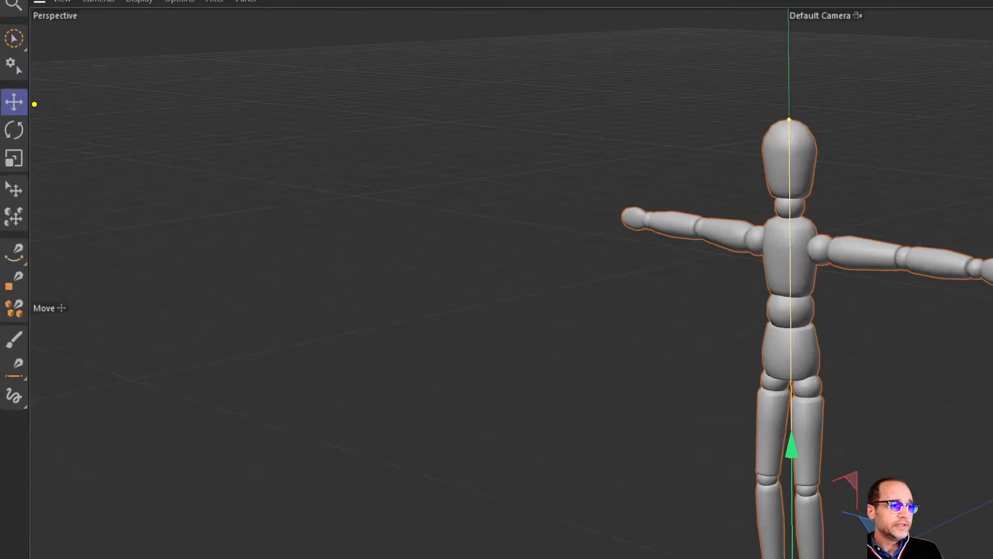
{"action": "left_click_drag", "start_coordinate": [30, 109], "coordinate": [245, 139], "text": "ctrl+shift"}
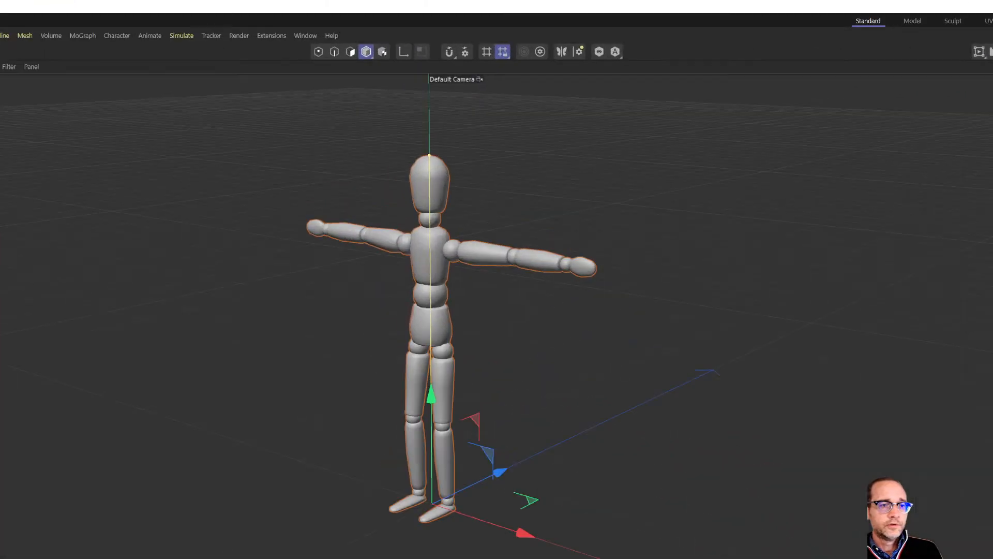
{"action": "left_click_drag", "start_coordinate": [371, 61], "coordinate": [338, 305], "text": "ctrl+shift"}
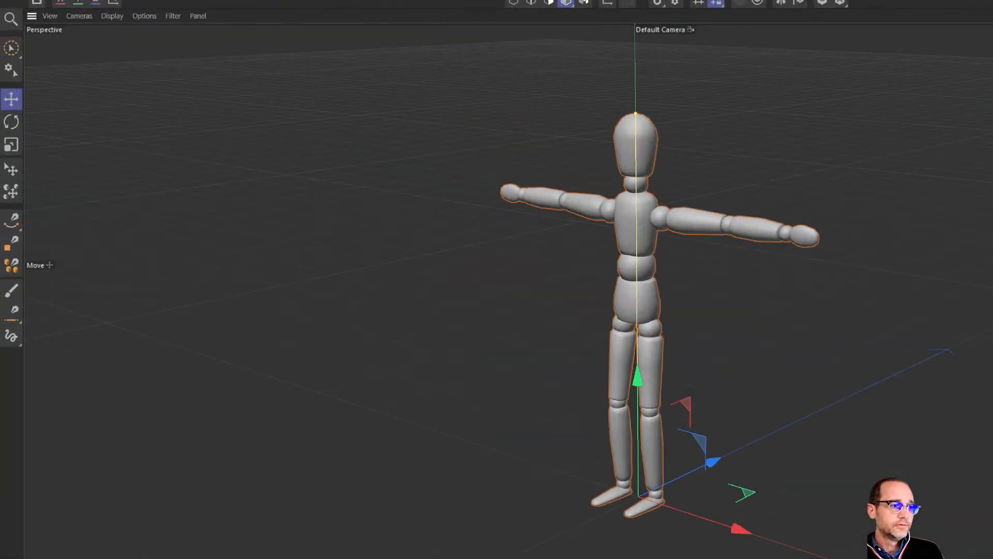
{"action": "left_click_drag", "start_coordinate": [13, 100], "coordinate": [355, 217], "text": "ctrl+shift"}
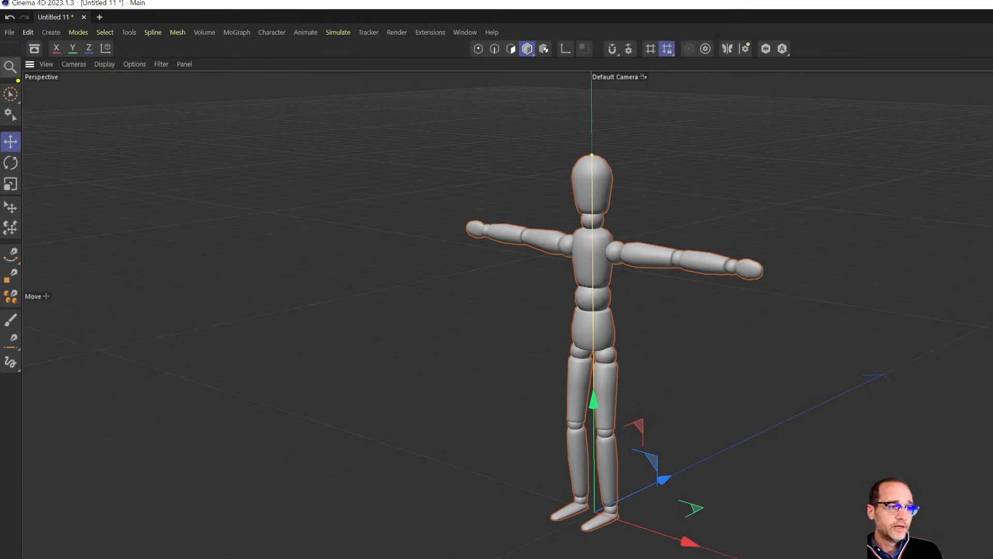
{"action": "mouse_move", "coordinate": [18, 81]}
{"action": "left_mouse_down"}
{"action": "mouse_move", "coordinate": [137, 215]}
{"action": "mouse_move", "coordinate": [16, 92]}
{"action": "left_mouse_up"}
{"action": "mouse_move", "coordinate": [662, 4]}
{"action": "left_mouse_down"}
{"action": "mouse_move", "coordinate": [600, 114]}
{"action": "mouse_move", "coordinate": [505, 66]}
{"action": "mouse_move", "coordinate": [494, 80]}
{"action": "left_mouse_up"}
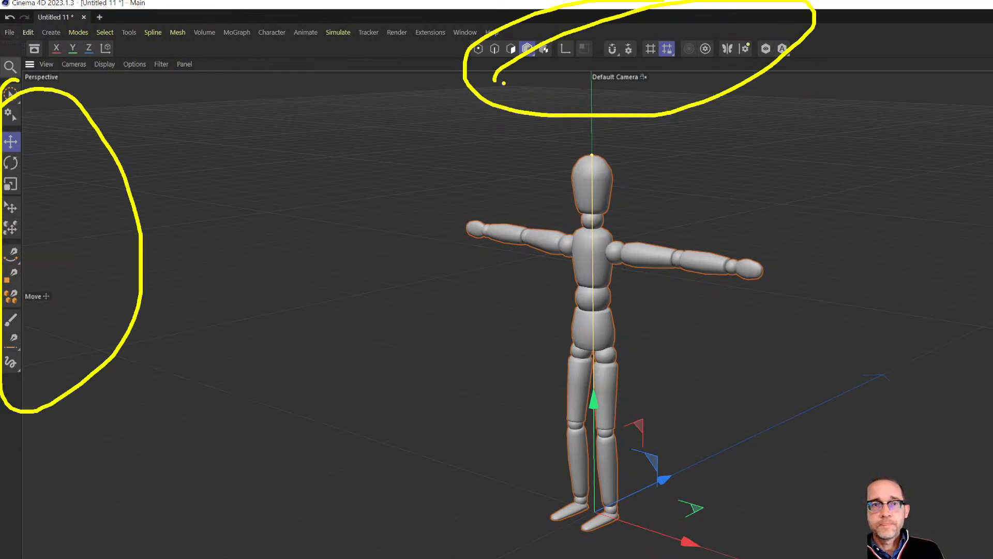
{"action": "key", "text": "Escape"}
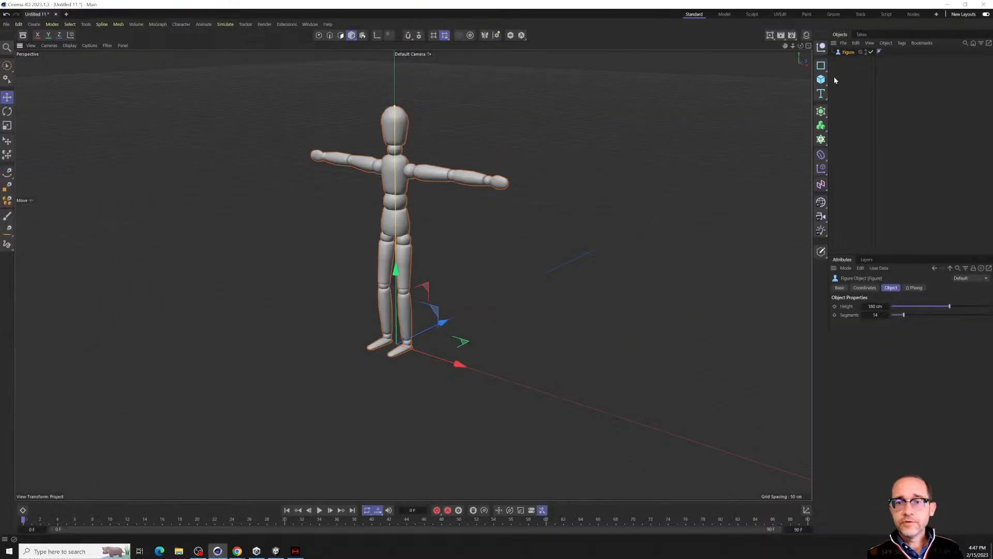
Add a Cube primitive and move it along its Z axis so that it stands beside the figure.
{"action": "left_click", "coordinate": [821, 79]}
{"action": "left_click", "coordinate": [858, 95]}
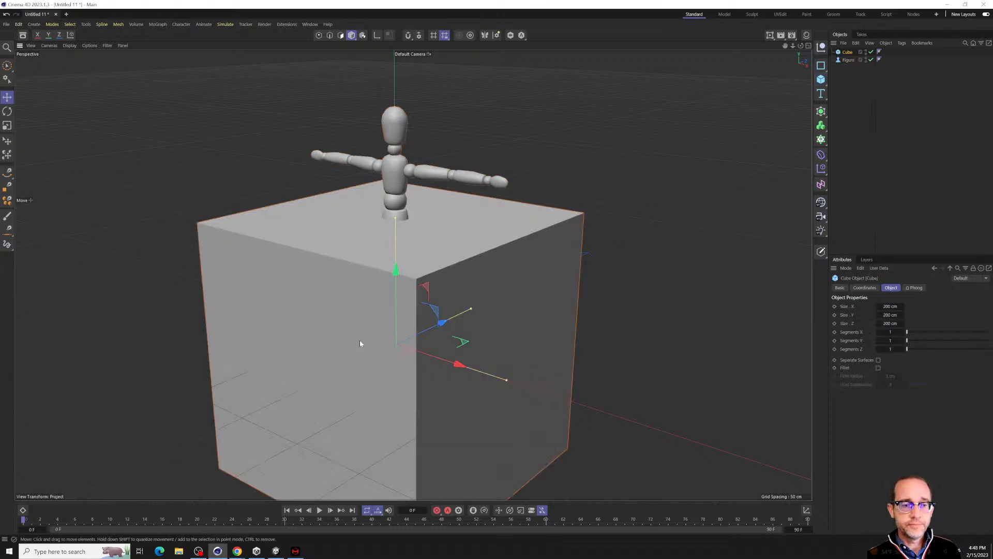
{"action": "left_click_drag", "start_coordinate": [443, 331], "coordinate": [566, 259]}
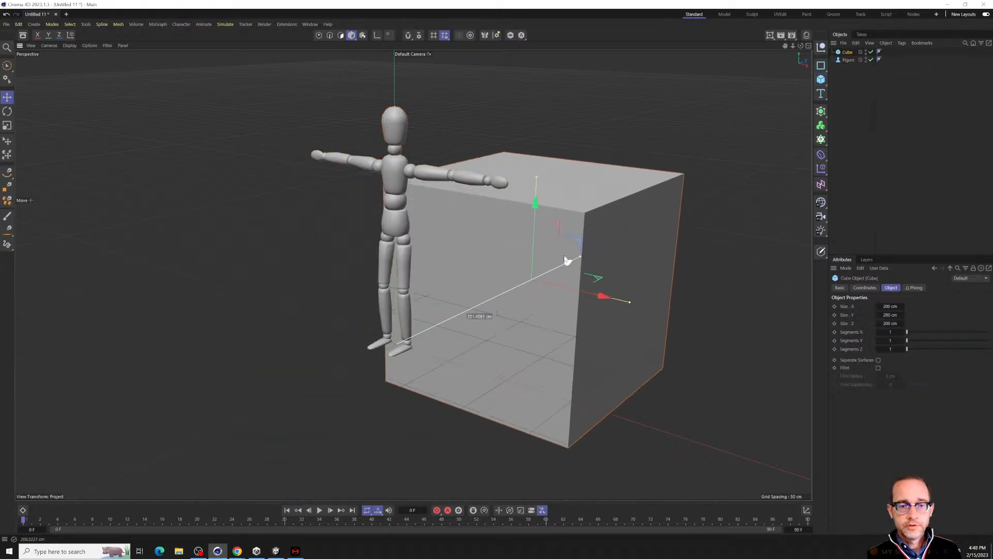
{"action": "left_click_drag", "start_coordinate": [515, 291], "coordinate": [487, 304], "text": "alt"}
{"action": "middle_click_drag", "start_coordinate": [503, 282], "coordinate": [380, 293], "text": "alt"}
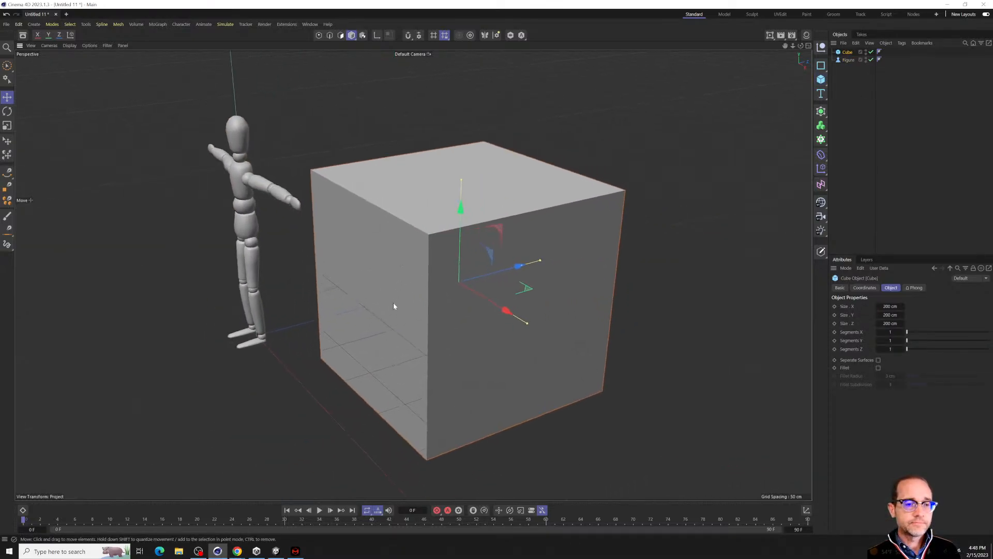
{"action": "left_click_drag", "start_coordinate": [393, 306], "coordinate": [378, 289], "text": "alt"}
Make the cube an editable polygon object and leave it selected.
{"action": "left_click", "coordinate": [853, 88]}
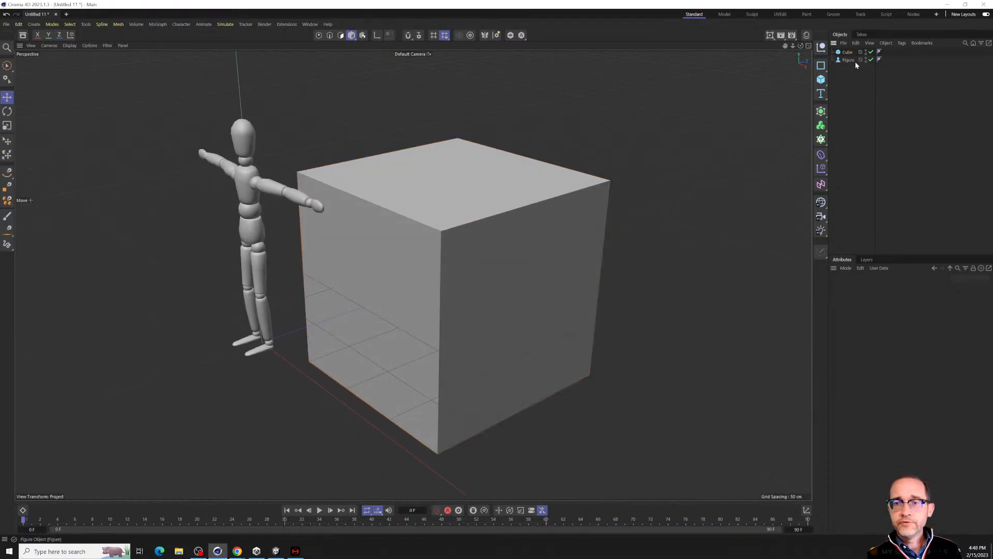
{"action": "left_click", "coordinate": [852, 54]}
{"action": "key", "text": "c"}
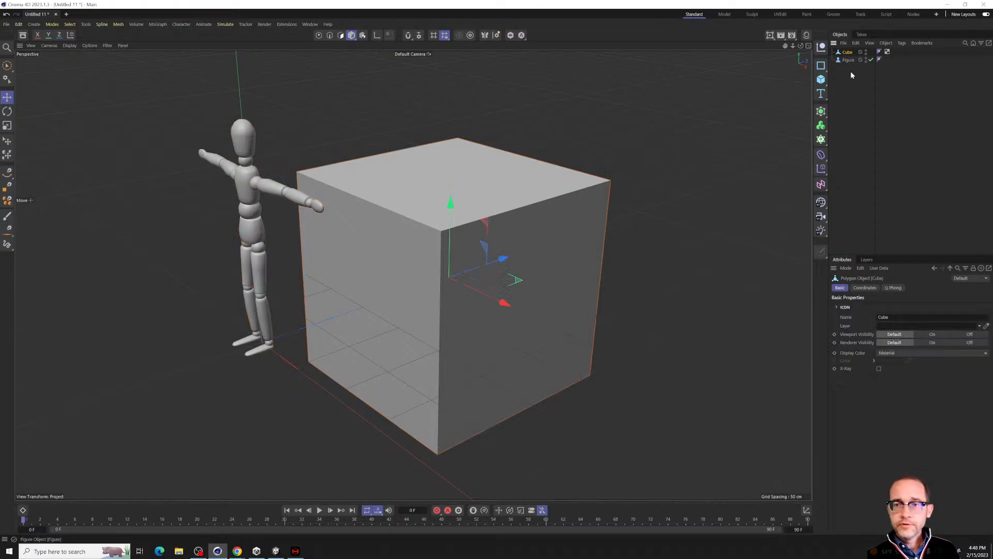
{"action": "left_click", "coordinate": [847, 68]}
{"action": "left_click", "coordinate": [847, 60]}
{"action": "left_click", "coordinate": [847, 53]}
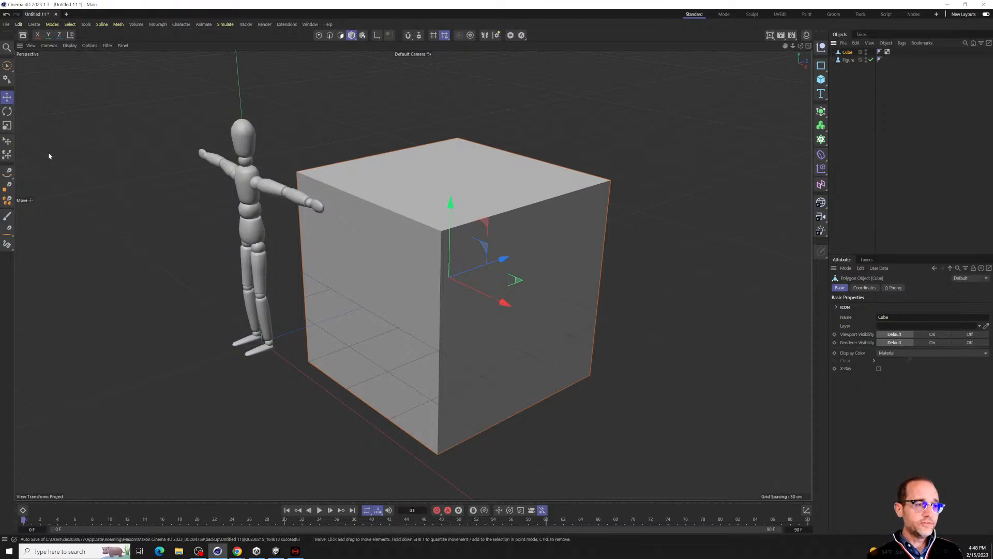
Compare the Move, Rotate and Scale handles on the selected cube by alternating between these tools, ending with Scale.
{"action": "key", "text": "r"}
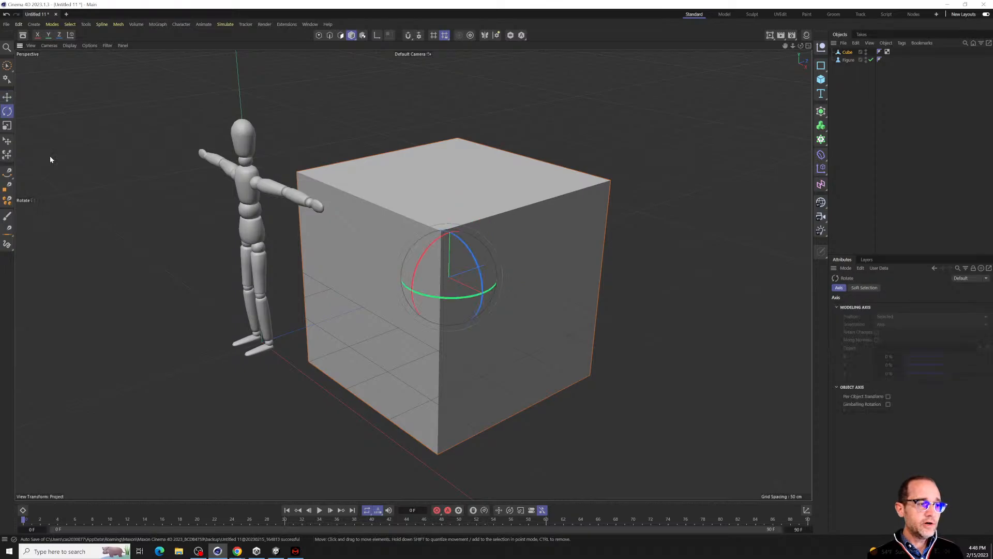
{"action": "key", "text": "t"}
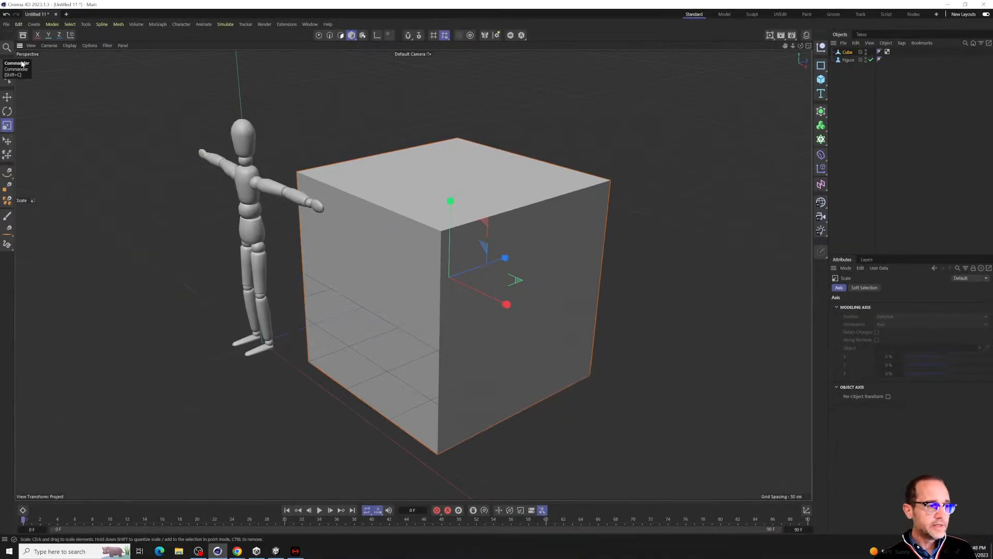
{"action": "key", "text": "e"}
{"action": "key", "text": "t"}
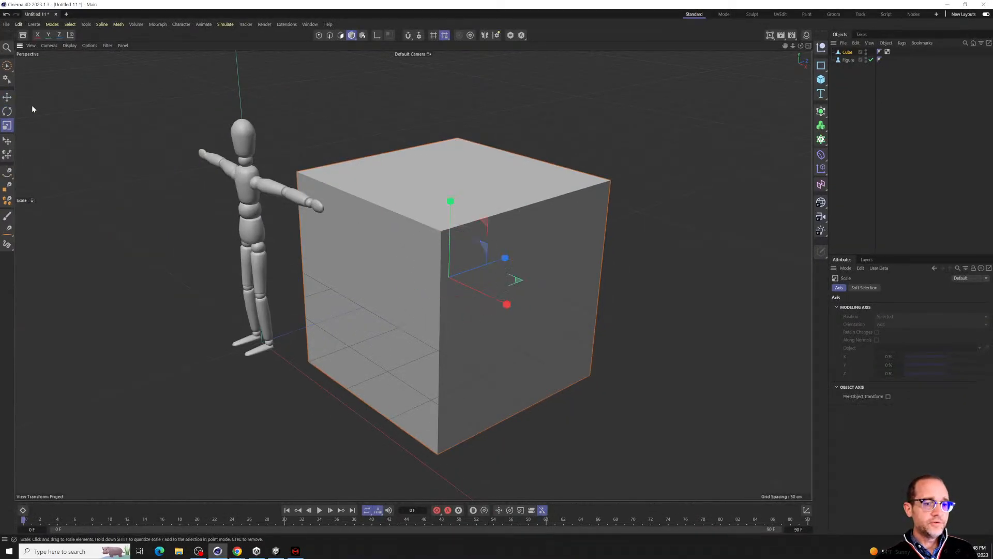
{"action": "key", "text": "e"}
{"action": "key", "text": "r"}
{"action": "key", "text": "t"}
{"action": "key", "text": "e"}
{"action": "key", "text": "r"}
{"action": "key", "text": "t"}
{"action": "key", "text": "r"}
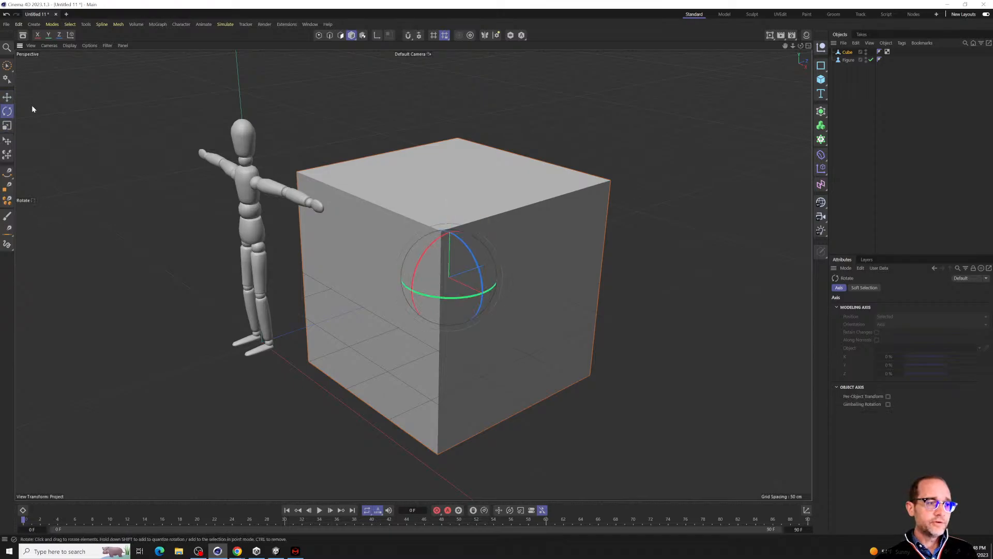
{"action": "key", "text": "t"}
{"action": "key", "text": "r"}
{"action": "key", "text": "t"}
{"action": "key", "text": "r"}
{"action": "key", "text": "e"}
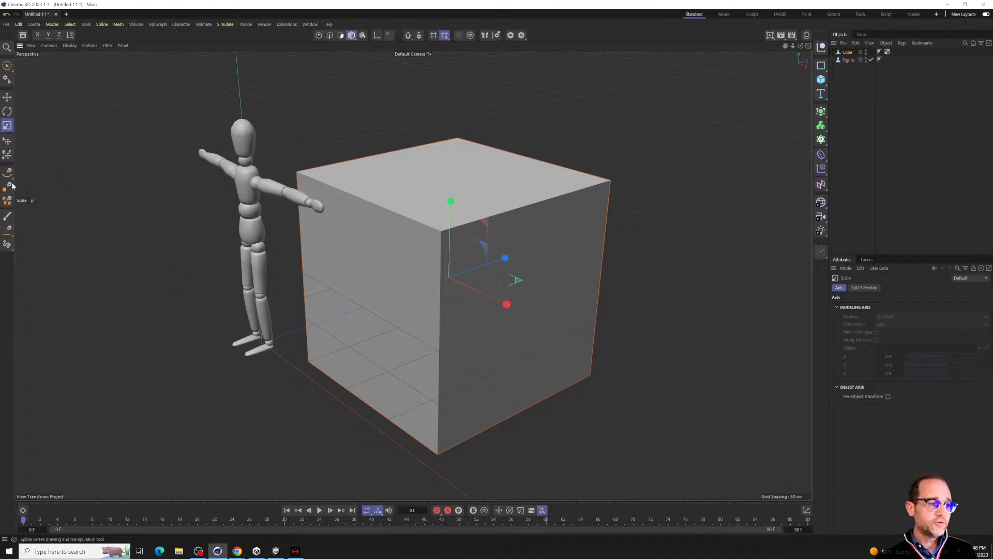
{"action": "key", "text": "t"}
{"action": "key", "text": "r"}
{"action": "key", "text": "t"}
{"action": "key", "text": "e"}
{"action": "key", "text": "r"}
{"action": "key", "text": "t"}
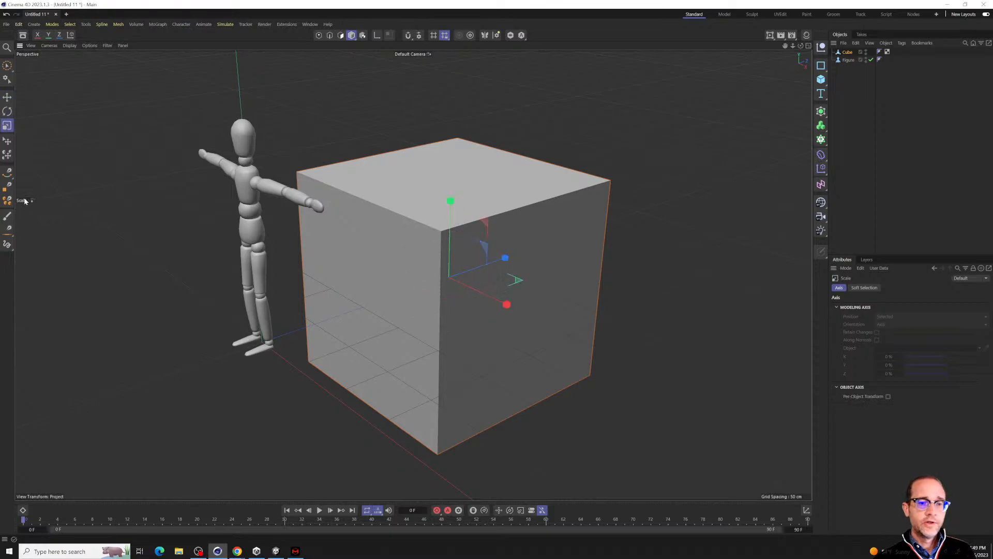
{"action": "key", "text": "e"}
{"action": "key", "text": "t"}
{"action": "key", "text": "e"}
{"action": "key", "text": "t"}
{"action": "key", "text": "r"}
{"action": "key", "text": "e"}
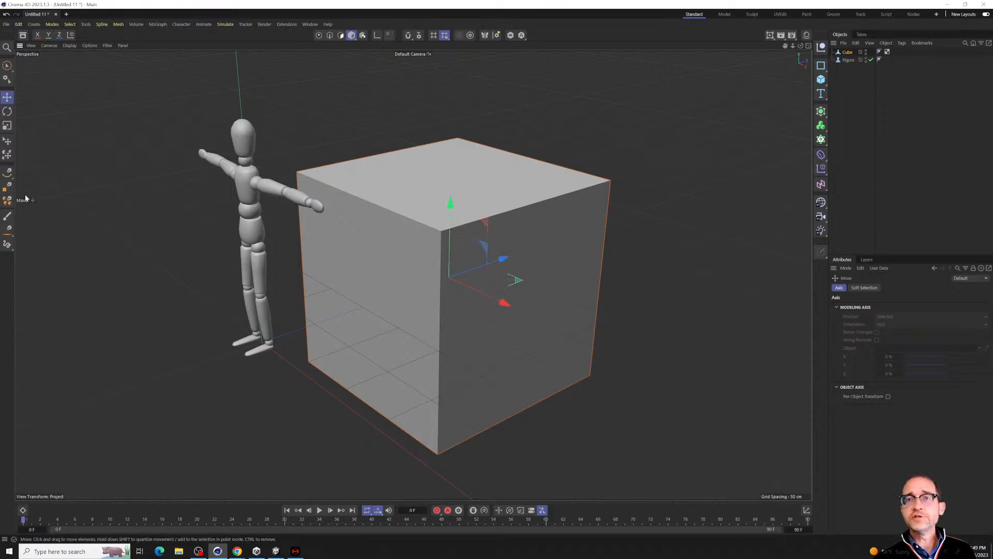
{"action": "key", "text": "r"}
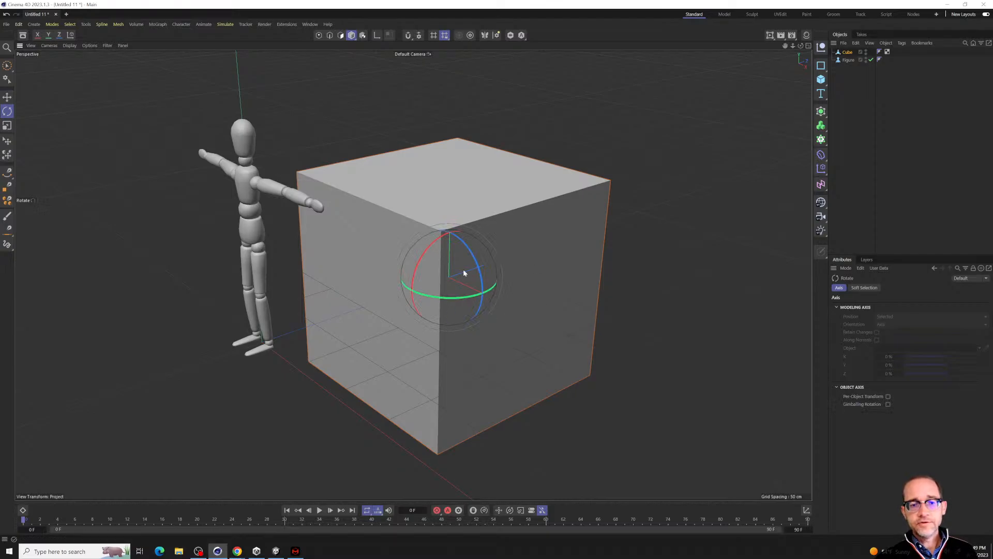
{"action": "key", "text": "t"}
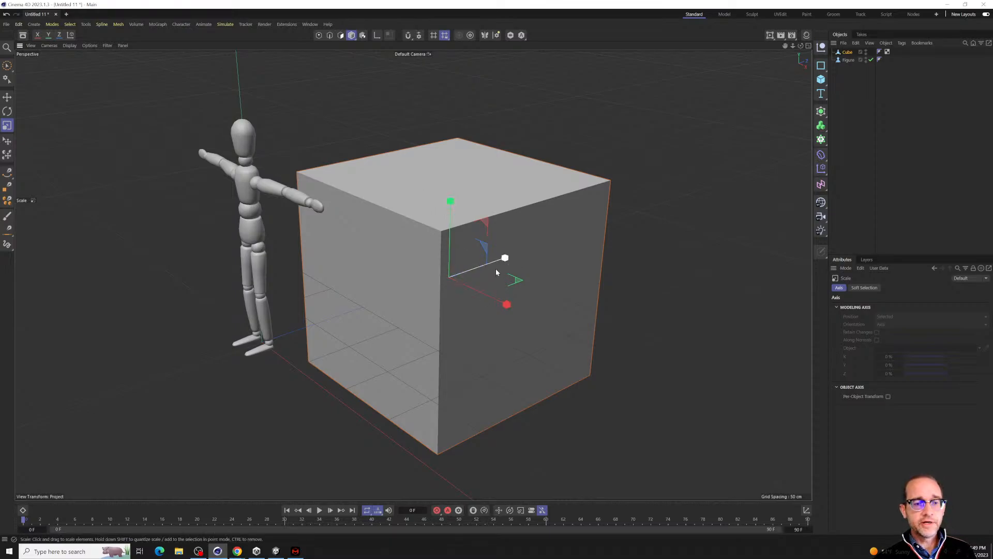
Cycle through the Move, Rotate and Scale tools on the selected cube again, ending with Rotate.
{"action": "key", "text": "e"}
{"action": "key", "text": "r"}
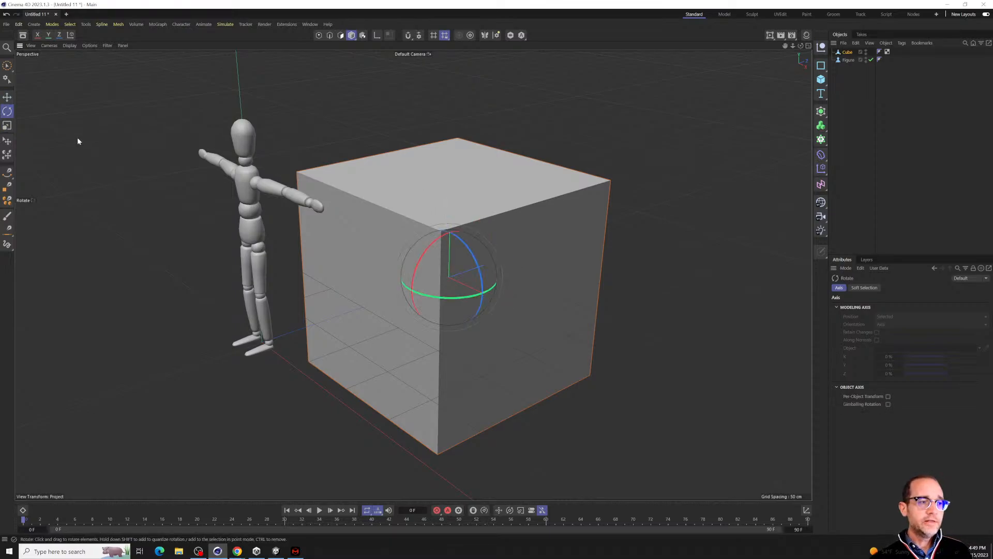
{"action": "key", "text": "t"}
{"action": "key", "text": "e"}
{"action": "key", "text": "r"}
{"action": "key", "text": "t"}
{"action": "key", "text": "e"}
{"action": "key", "text": "r"}
{"action": "key", "text": "t"}
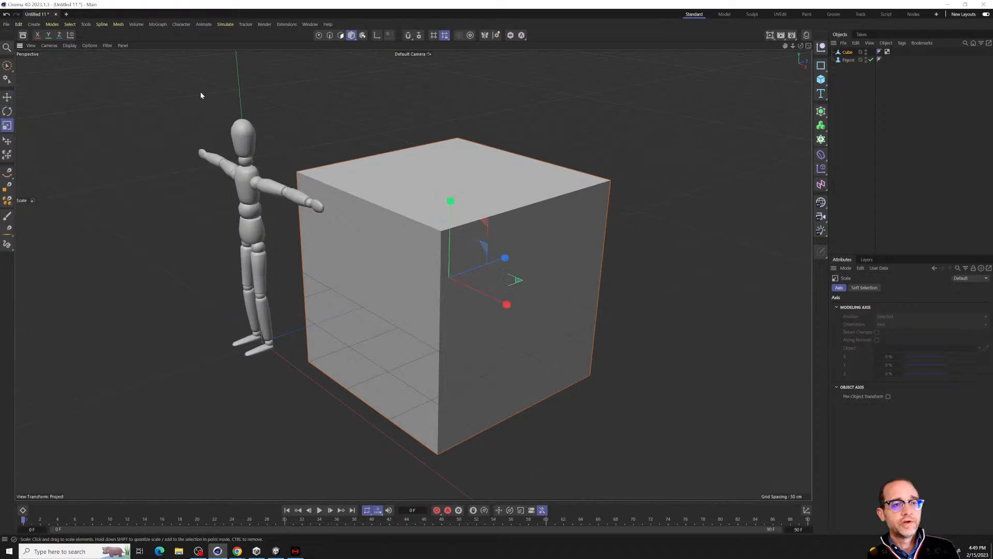
{"action": "key", "text": "e"}
{"action": "key", "text": "r"}
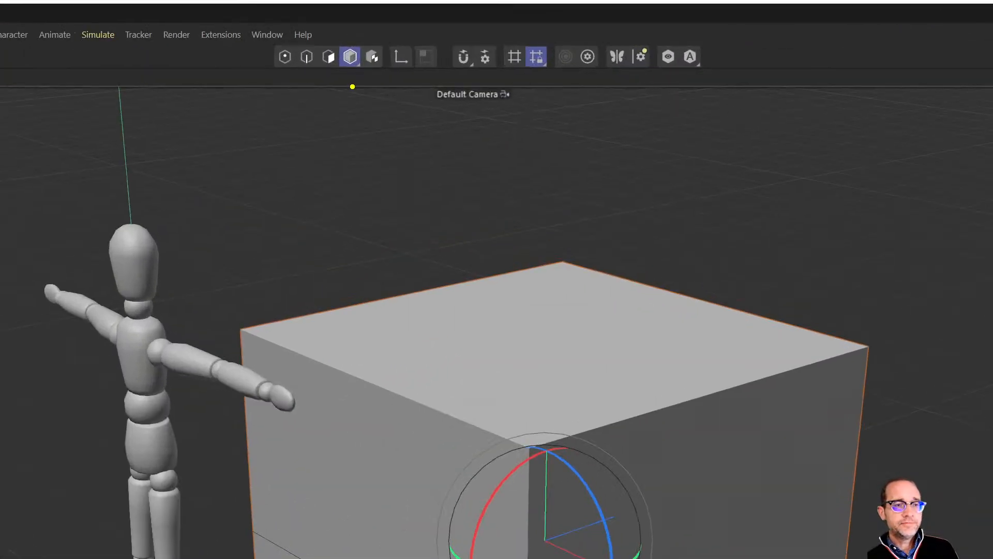
Move the whole cube slightly farther from the figure along its Z axis.
{"action": "key", "text": "e"}
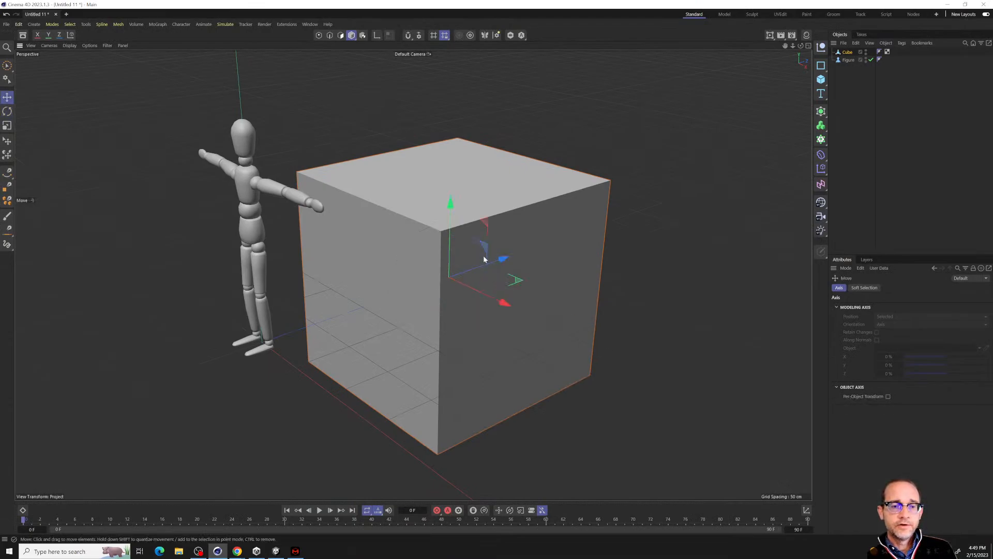
{"action": "mouse_move", "coordinate": [487, 266]}
{"action": "left_mouse_down"}
{"action": "mouse_move", "coordinate": [465, 281]}
{"action": "mouse_move", "coordinate": [463, 250]}
{"action": "mouse_move", "coordinate": [502, 258]}
{"action": "left_mouse_up"}
Try rotating and scaling the whole cube, undoing each trial.
{"action": "key", "text": "r"}
{"action": "left_click_drag", "start_coordinate": [501, 216], "coordinate": [471, 263]}
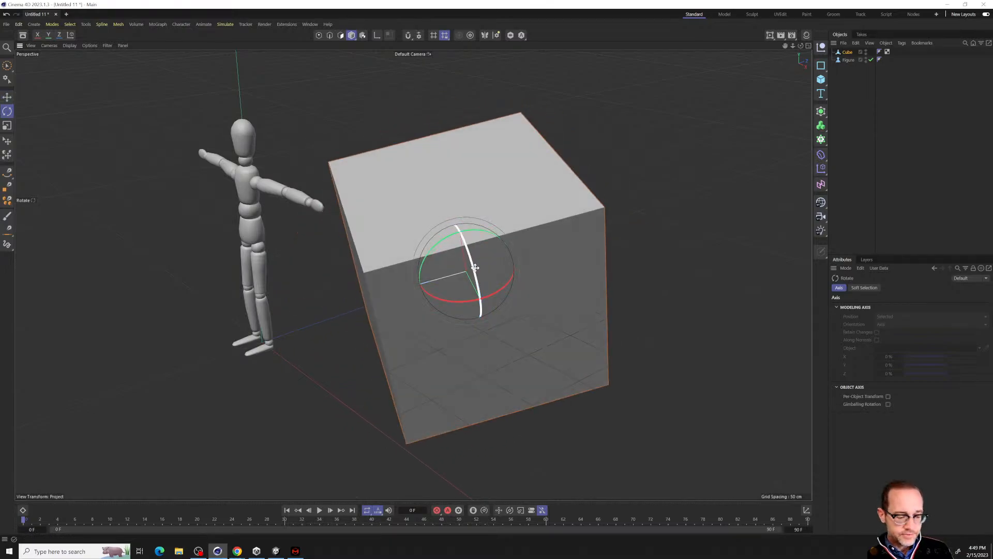
{"action": "key", "text": "ctrl+z"}
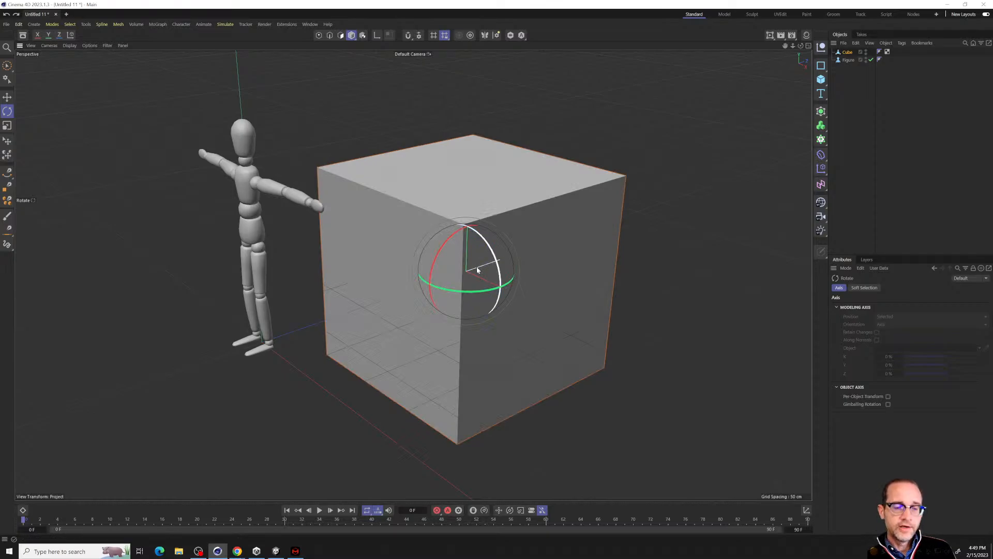
{"action": "key", "text": "t"}
{"action": "mouse_move", "coordinate": [519, 285]}
{"action": "left_mouse_down"}
{"action": "mouse_move", "coordinate": [775, 222]}
{"action": "mouse_move", "coordinate": [491, 289]}
{"action": "mouse_move", "coordinate": [758, 231]}
{"action": "mouse_move", "coordinate": [529, 304]}
{"action": "mouse_move", "coordinate": [646, 289]}
{"action": "mouse_move", "coordinate": [535, 282]}
{"action": "left_mouse_up"}
{"action": "key", "text": "ctrl+z"}
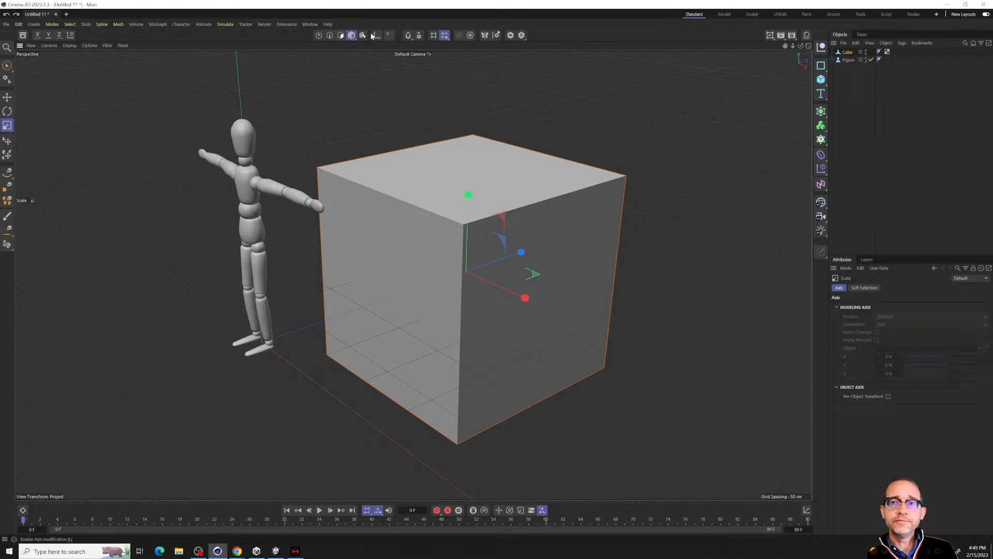
In Polygons mode, select the cube's top polygon and move it slightly along its X axis.
{"action": "left_click", "coordinate": [340, 36]}
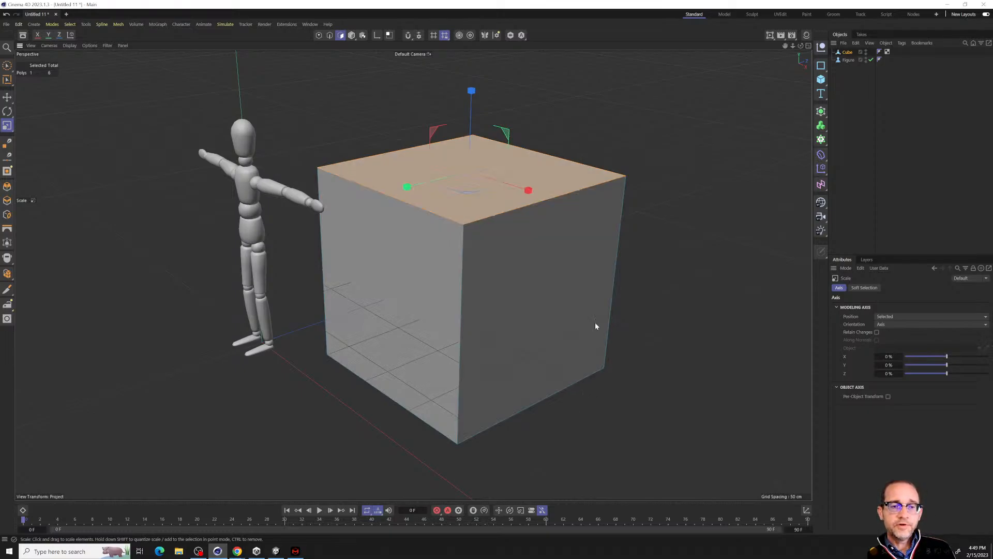
{"action": "key", "text": "e"}
{"action": "left_click_drag", "start_coordinate": [526, 189], "coordinate": [454, 426]}
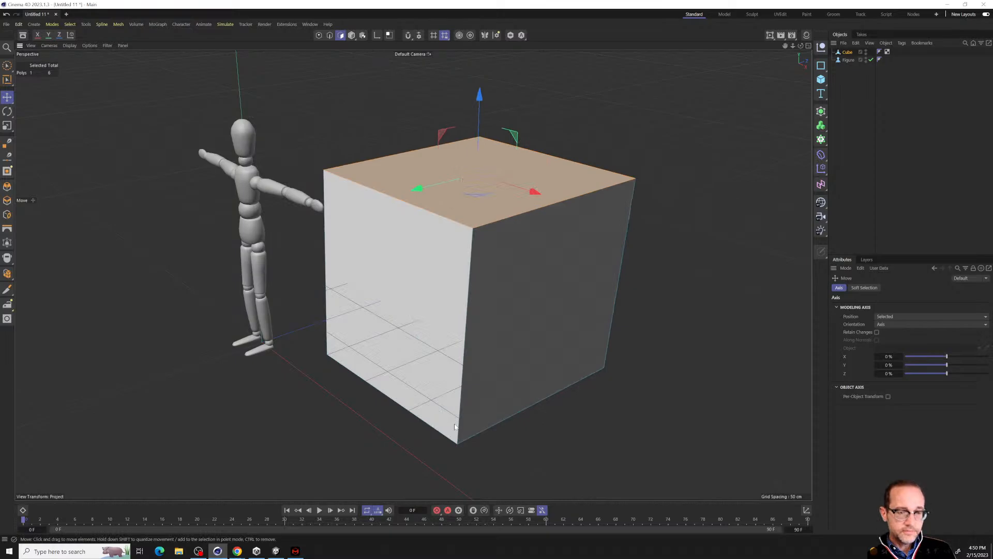
Rotate the top polygon, undo that trial, and rotate it again to a steep tilt, finishing with the Scale tool active.
{"action": "key", "text": "r"}
{"action": "left_click_drag", "start_coordinate": [445, 331], "coordinate": [511, 234]}
{"action": "key", "text": "ctrl+z"}
{"action": "key", "text": "ctrl+z"}
{"action": "left_click_drag", "start_coordinate": [473, 181], "coordinate": [491, 280]}
{"action": "key", "text": "t"}
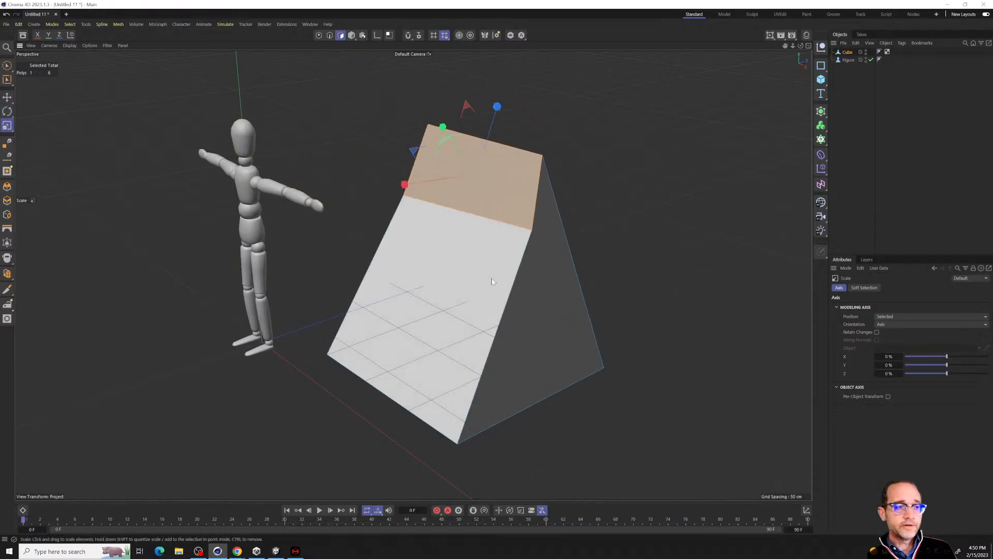
In Edges mode, select the front edge of the tilted top polygon and move it outward.
{"action": "left_click", "coordinate": [330, 34]}
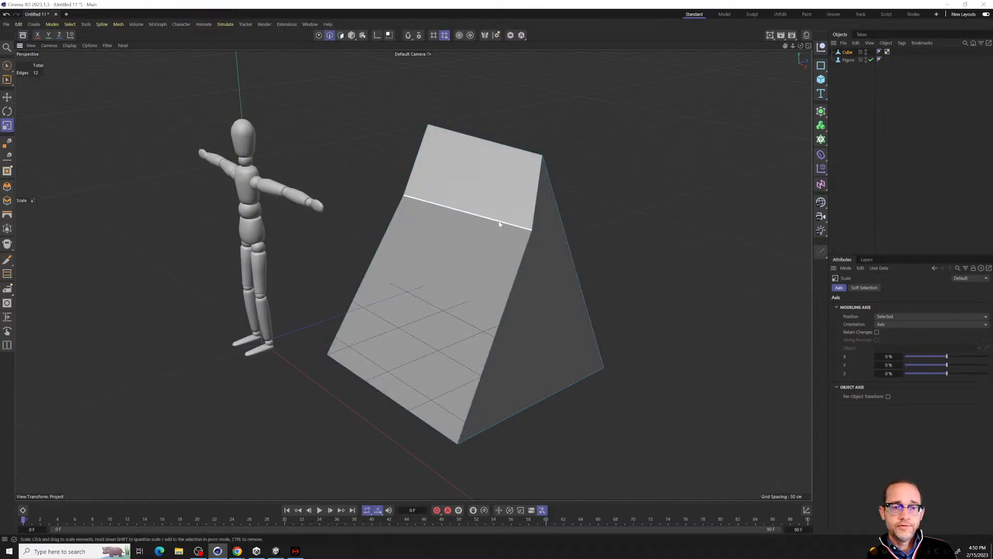
{"action": "mouse_move", "coordinate": [523, 283]}
{"action": "left_mouse_down", "text": "alt"}
{"action": "mouse_move", "coordinate": [538, 269]}
{"action": "mouse_move", "coordinate": [522, 273]}
{"action": "left_mouse_up", "text": "alt"}
{"action": "key", "text": "e"}
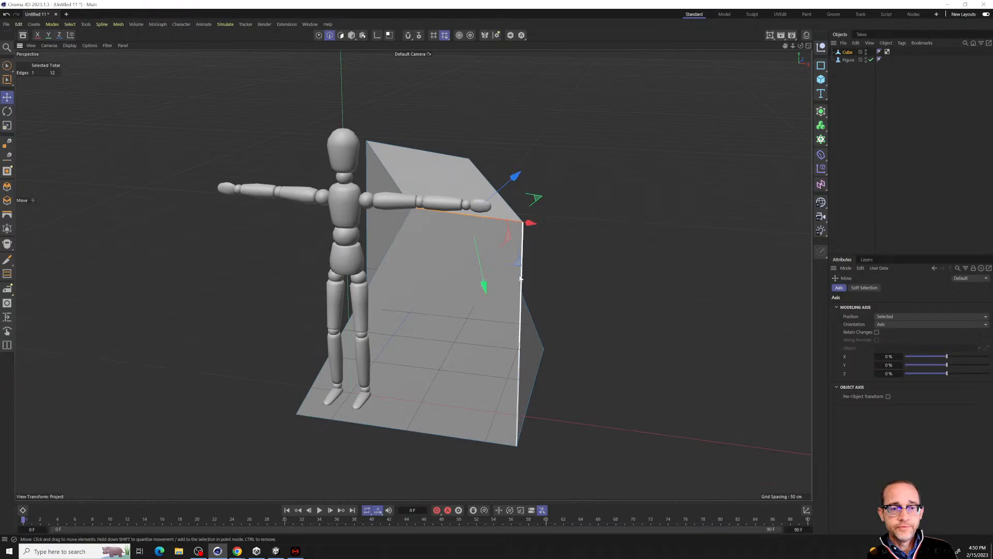
{"action": "left_click_drag", "start_coordinate": [517, 178], "coordinate": [565, 207]}
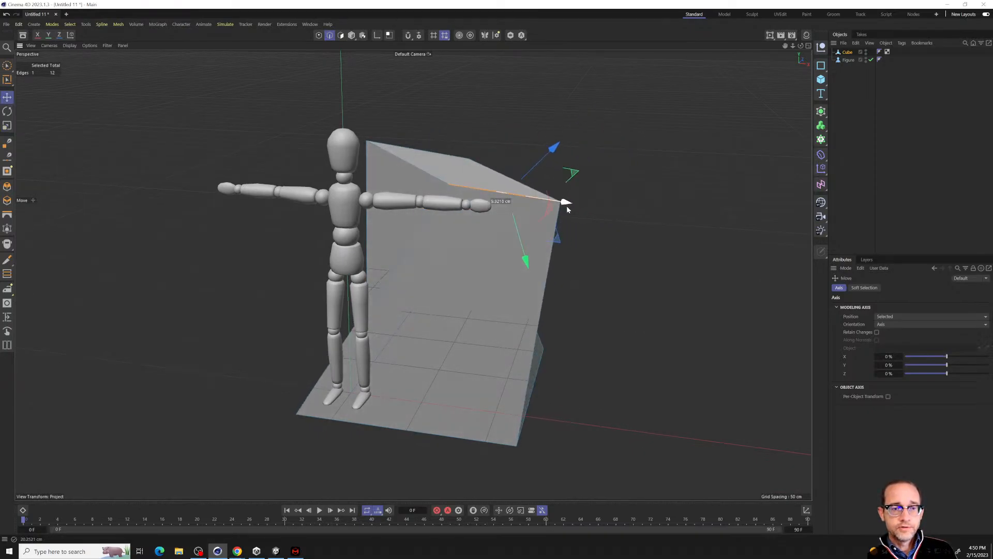
Rotate the selected front top edge slightly so that it slopes along the face.
{"action": "key", "text": "r"}
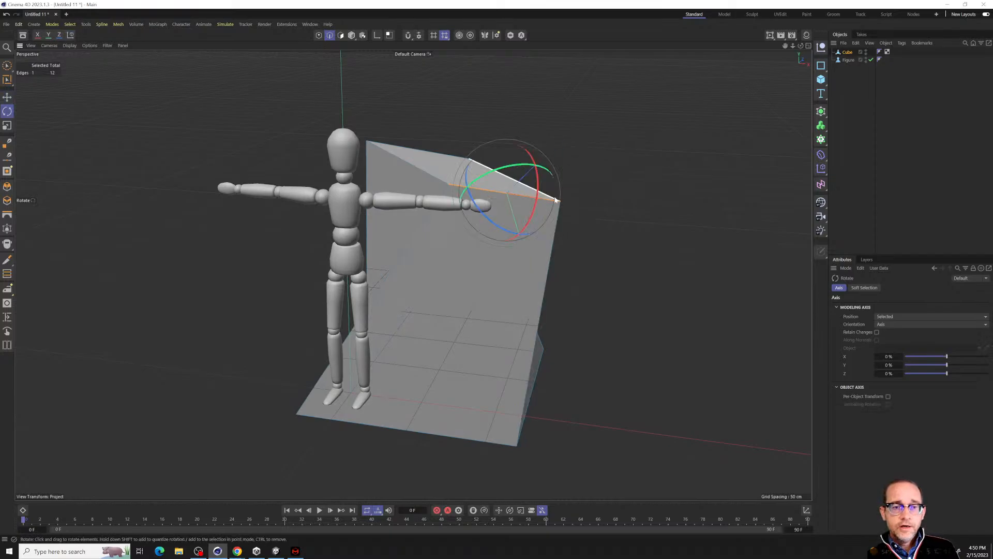
{"action": "left_click_drag", "start_coordinate": [554, 243], "coordinate": [485, 230], "text": "alt"}
{"action": "scroll", "coordinate": [584, 152], "scroll_direction": "up", "scroll_amount": 5}
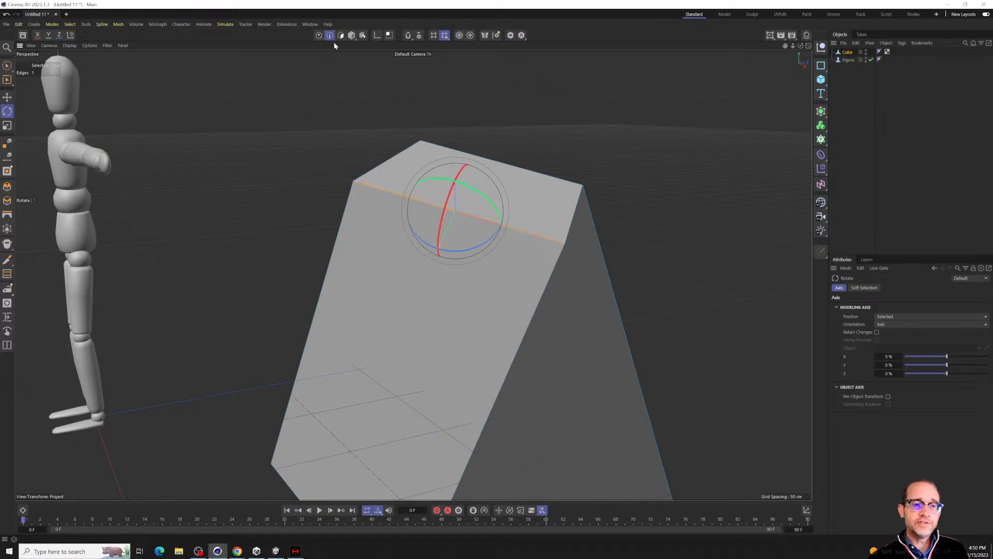
{"action": "left_click_drag", "start_coordinate": [450, 199], "coordinate": [461, 175]}
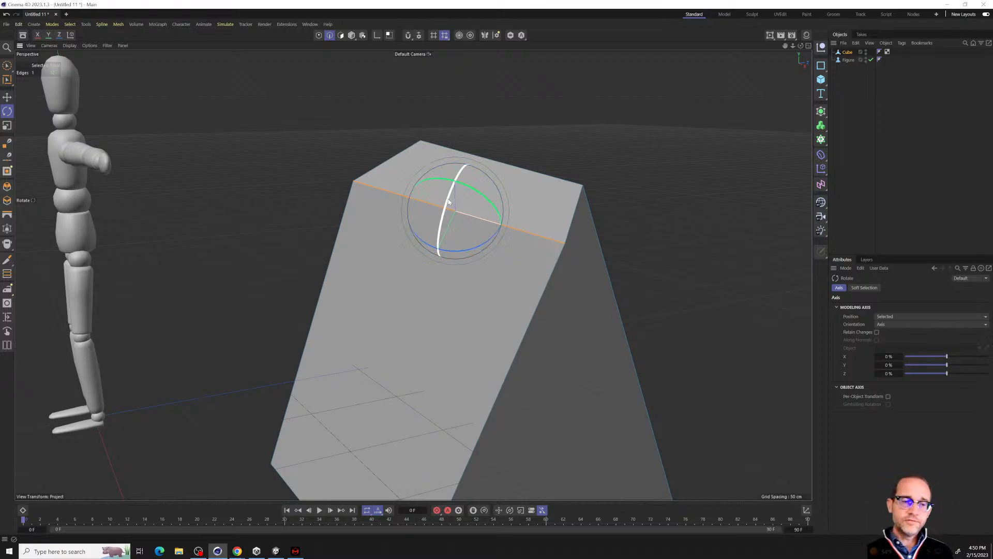
{"action": "mouse_move", "coordinate": [468, 247]}
{"action": "left_mouse_down"}
{"action": "mouse_move", "coordinate": [503, 247]}
{"action": "mouse_move", "coordinate": [472, 260]}
{"action": "left_mouse_up"}
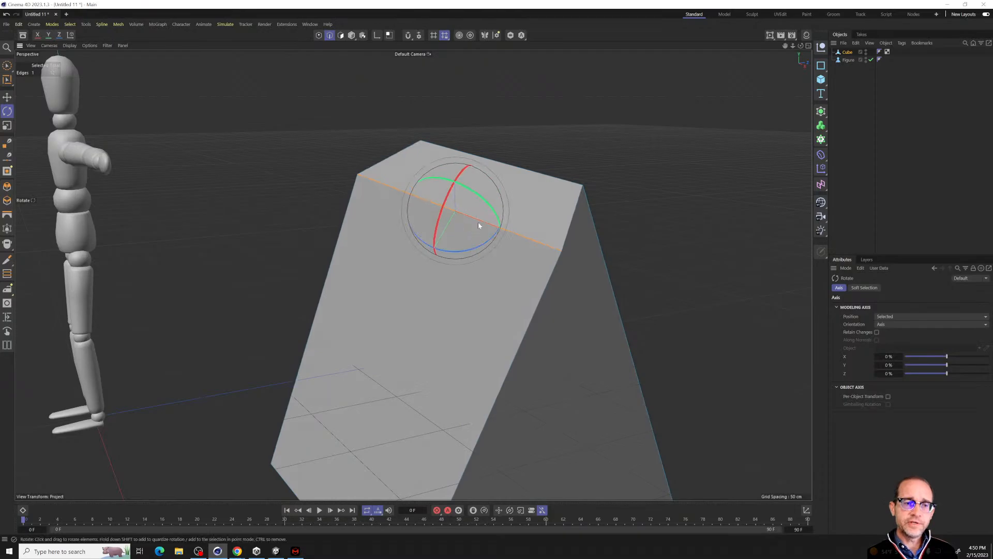
{"action": "left_click_drag", "start_coordinate": [488, 202], "coordinate": [480, 204]}
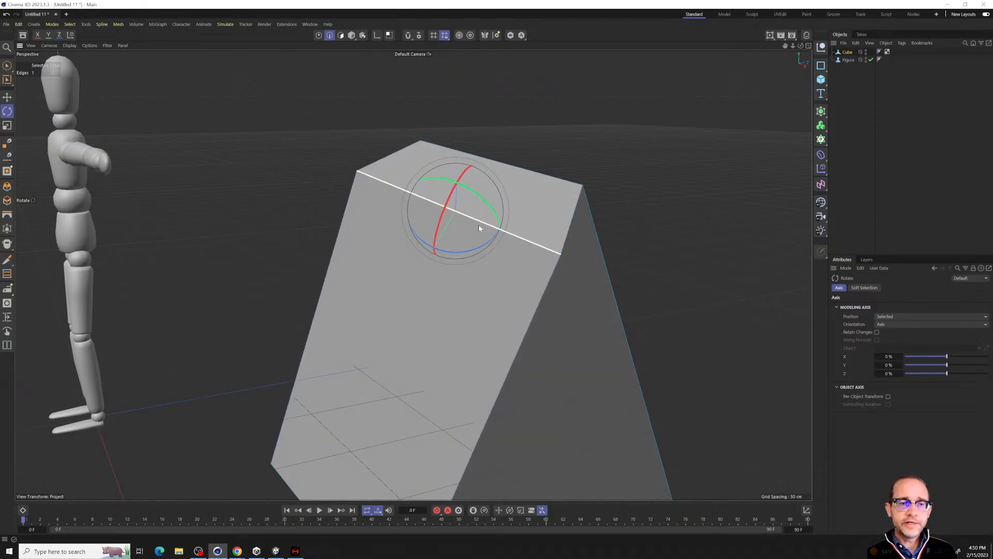
Scale the selected top edge along its X axis to make it much shorter.
{"action": "key", "text": "e"}
{"action": "key", "text": "t"}
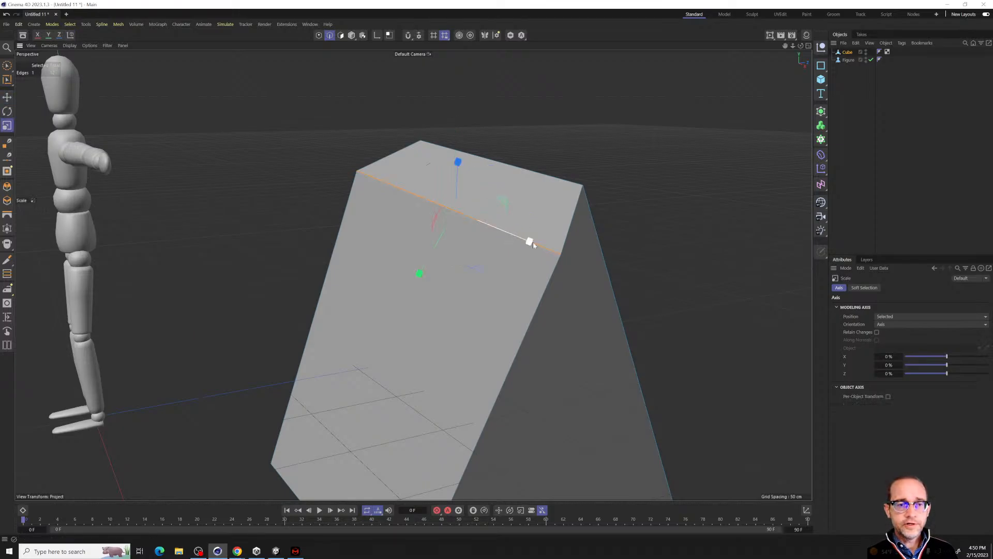
{"action": "left_click_drag", "start_coordinate": [535, 244], "coordinate": [490, 236]}
{"action": "left_click_drag", "start_coordinate": [456, 176], "coordinate": [461, 103]}
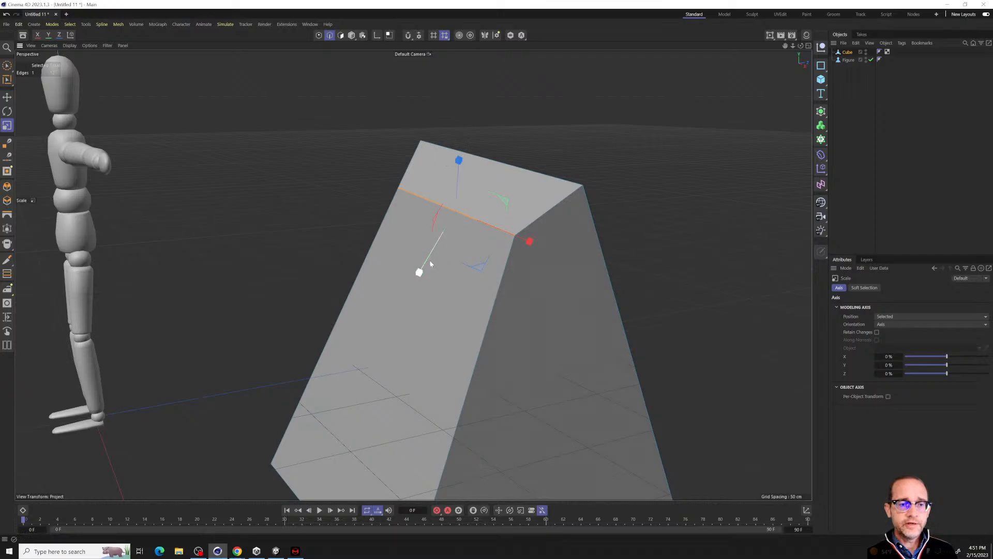
{"action": "left_click_drag", "start_coordinate": [402, 304], "coordinate": [420, 303]}
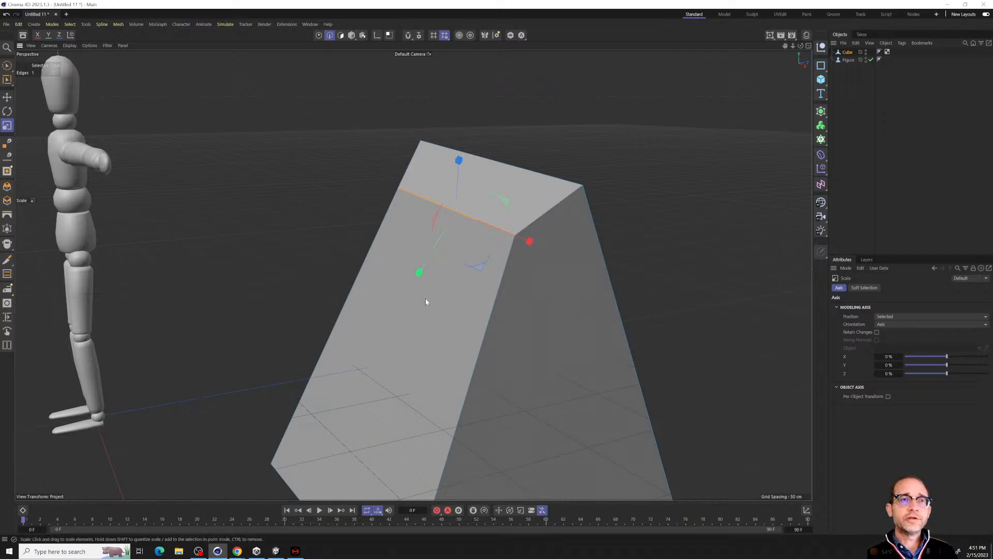
{"action": "left_click_drag", "start_coordinate": [529, 248], "coordinate": [461, 296]}
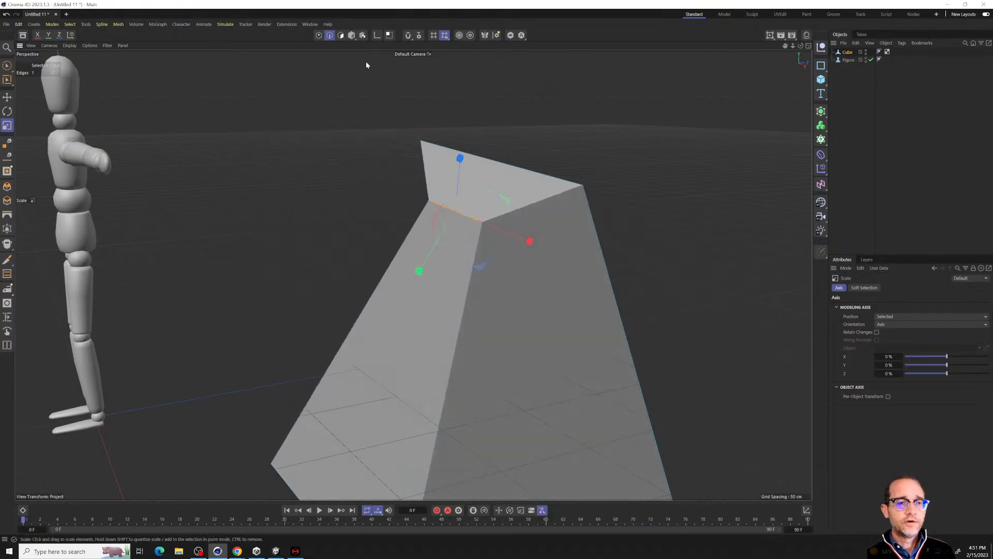
In Points mode, select the corner point at the shortened edge's near end and mark it in a magnified view.
{"action": "left_click", "coordinate": [319, 35]}
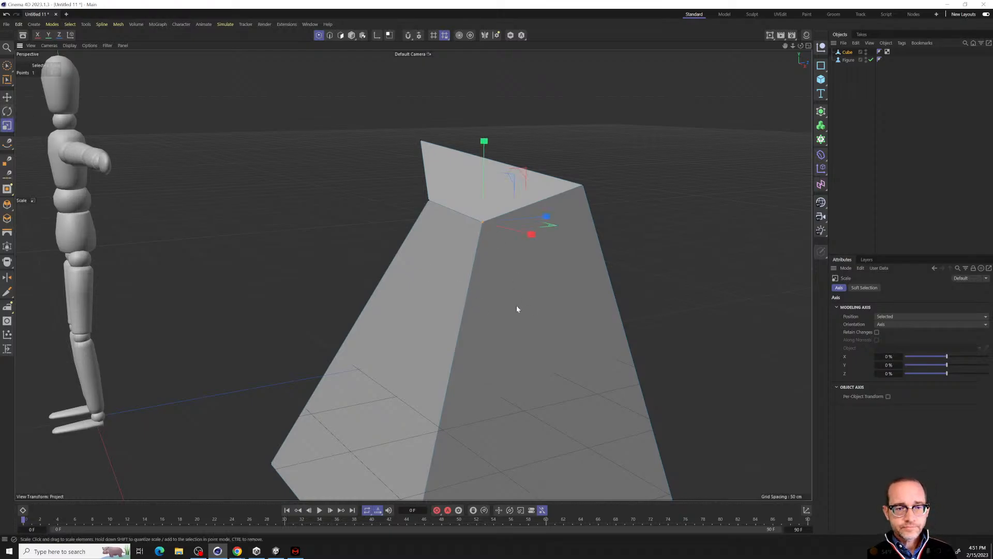
{"action": "key", "text": "ctrl+1"}
{"action": "scroll", "coordinate": [485, 219], "scroll_direction": "up", "scroll_amount": 2}
{"action": "left_click", "coordinate": [486, 219]}
{"action": "mouse_move", "coordinate": [484, 195]}
{"action": "left_mouse_down"}
{"action": "mouse_move", "coordinate": [526, 278]}
{"action": "mouse_move", "coordinate": [510, 202]}
{"action": "left_mouse_up"}
{"action": "key", "text": "Escape"}
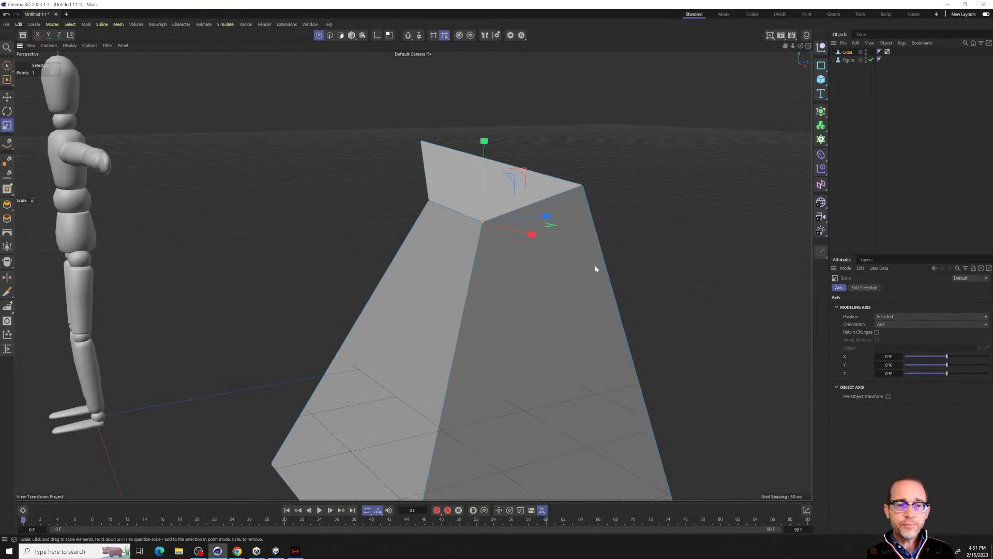
Try to scale the single selected corner point several times, and switch to the Rotate tool.
{"action": "left_click_drag", "start_coordinate": [595, 268], "coordinate": [700, 273]}
{"action": "left_click_drag", "start_coordinate": [838, 273], "coordinate": [790, 272]}
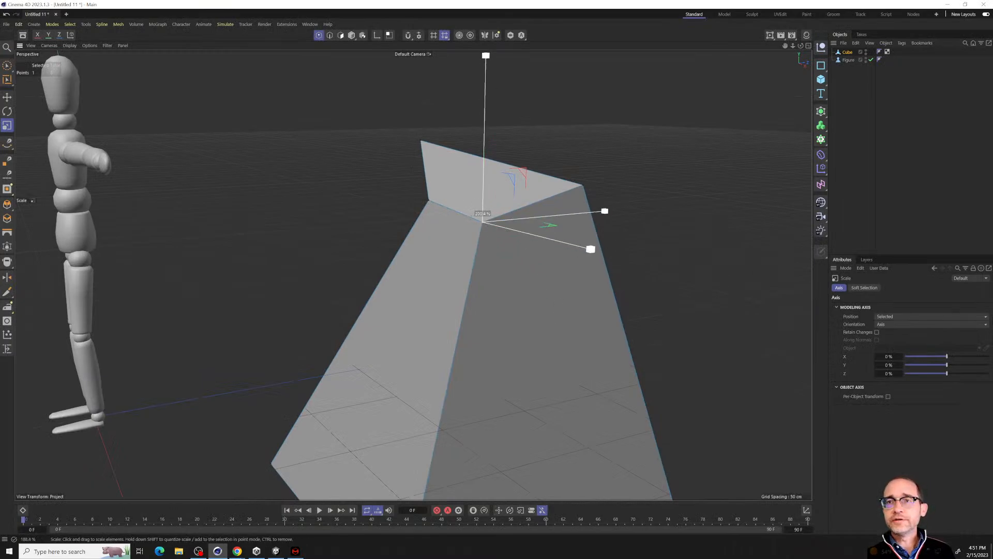
{"action": "left_click_drag", "start_coordinate": [588, 268], "coordinate": [590, 267]}
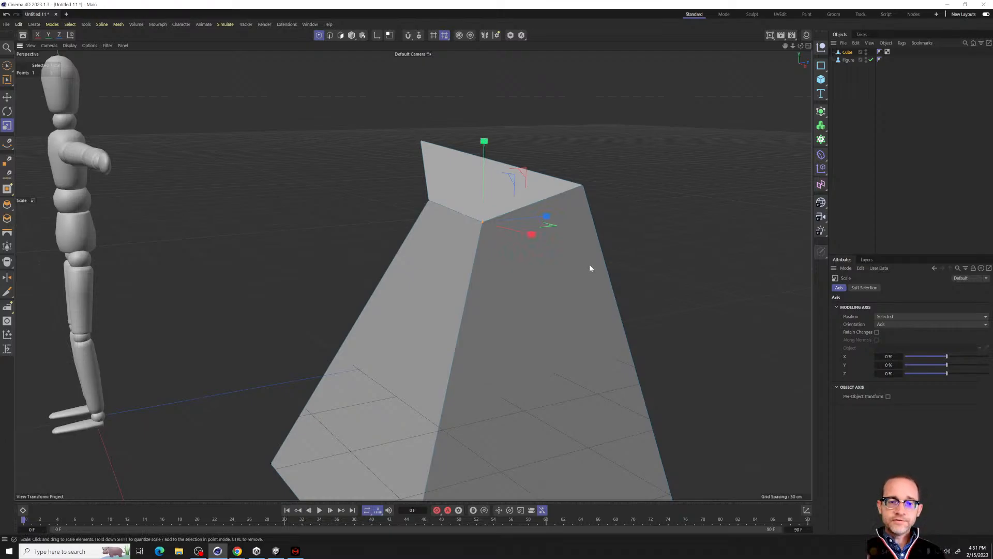
{"action": "left_click_drag", "start_coordinate": [550, 289], "coordinate": [595, 249]}
{"action": "key", "text": "r"}
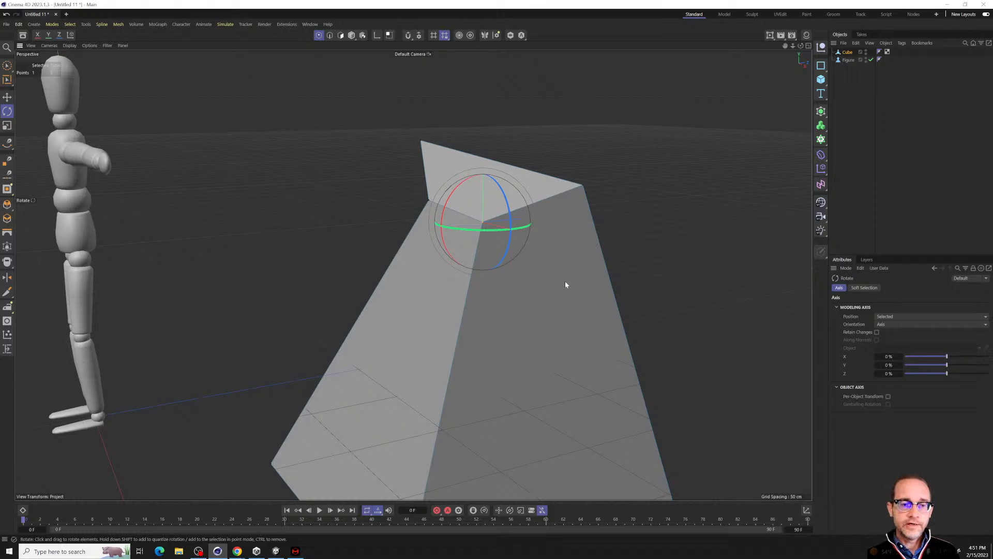
Move the selected corner point to a new position with the Move tool and view the reshaped cube from other angles.
{"action": "key", "text": "e"}
{"action": "left_click_drag", "start_coordinate": [525, 228], "coordinate": [593, 304]}
{"action": "left_click_drag", "start_coordinate": [366, 327], "coordinate": [540, 248], "text": "alt"}
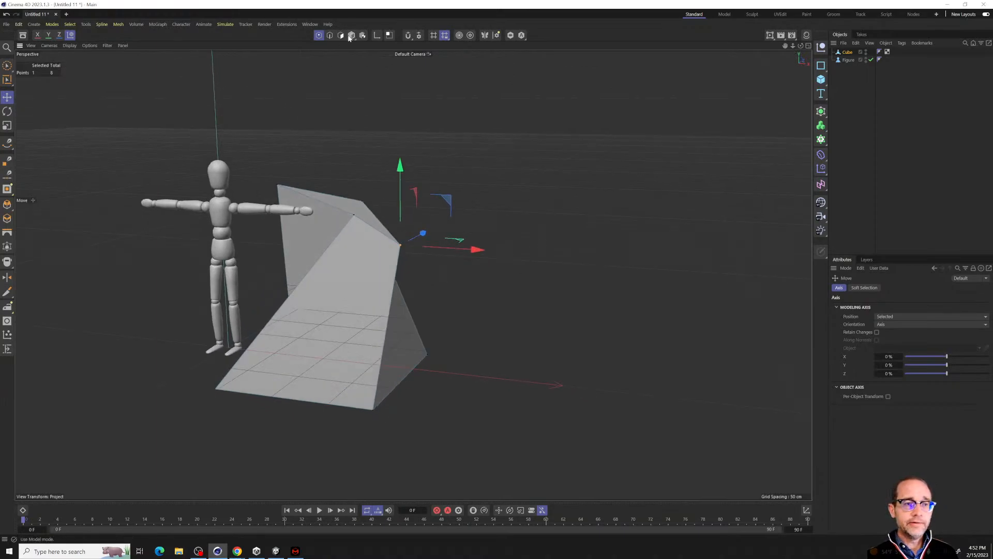
{"action": "left_click_drag", "start_coordinate": [323, 168], "coordinate": [362, 156], "text": "alt"}
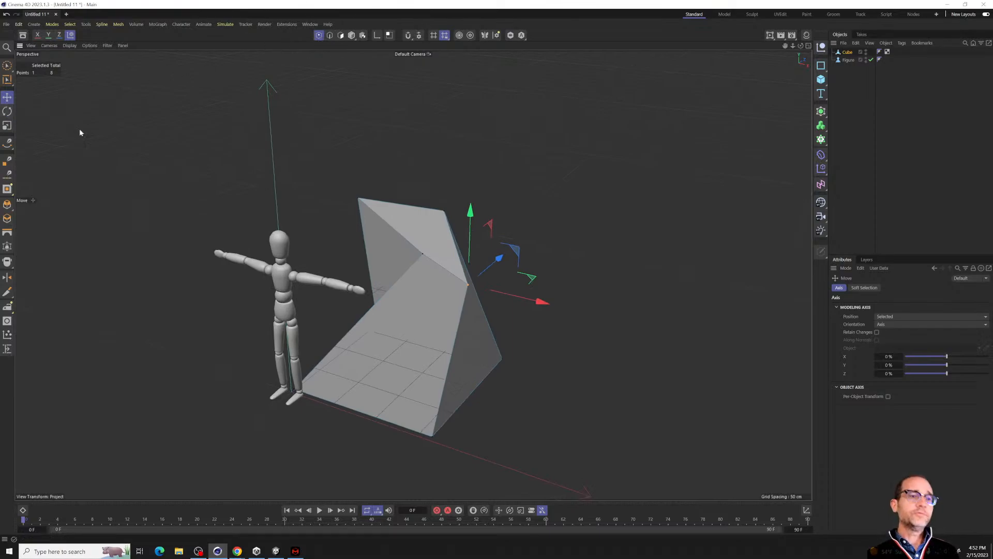
In Model mode, rotate and move the whole reshaped cube beside the figure, ending with the Move tool.
{"action": "left_click", "coordinate": [351, 35]}
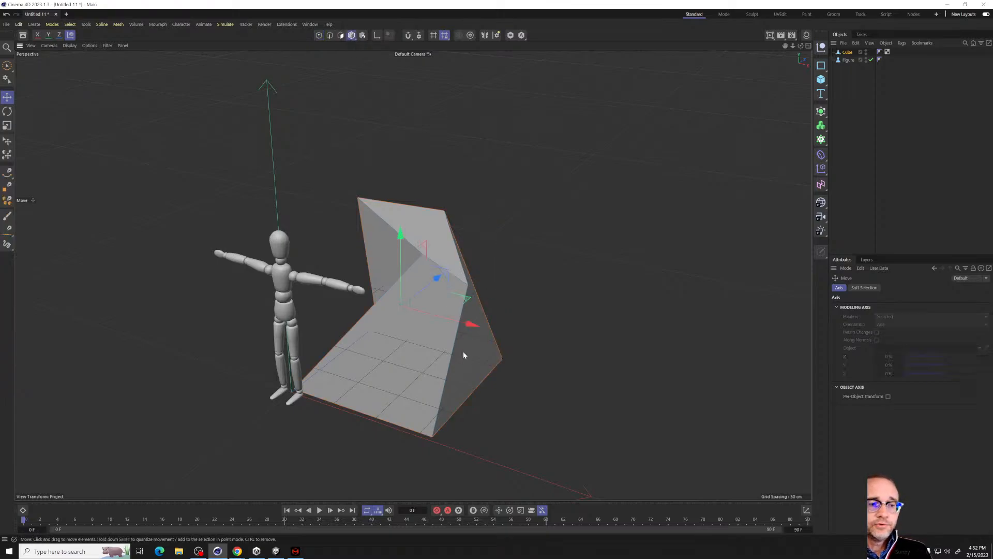
{"action": "mouse_move", "coordinate": [401, 305]}
{"action": "left_mouse_down"}
{"action": "mouse_move", "coordinate": [543, 197]}
{"action": "mouse_move", "coordinate": [465, 253]}
{"action": "mouse_move", "coordinate": [444, 286]}
{"action": "mouse_move", "coordinate": [471, 284]}
{"action": "mouse_move", "coordinate": [470, 272]}
{"action": "left_mouse_up"}
{"action": "key", "text": "r"}
{"action": "key", "text": "t"}
{"action": "key", "text": "space"}
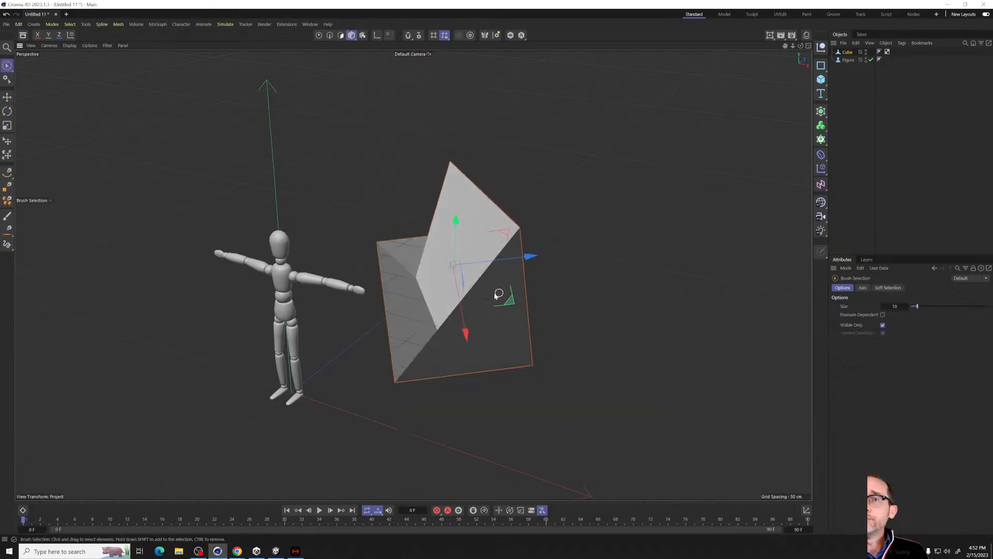
{"action": "key", "text": "space"}
{"action": "mouse_move", "coordinate": [541, 304]}
{"action": "left_mouse_down", "text": "alt"}
{"action": "mouse_move", "coordinate": [482, 315]}
{"action": "mouse_move", "coordinate": [394, 252]}
{"action": "mouse_move", "coordinate": [526, 285]}
{"action": "mouse_move", "coordinate": [666, 305]}
{"action": "mouse_move", "coordinate": [725, 294]}
{"action": "mouse_move", "coordinate": [626, 285]}
{"action": "mouse_move", "coordinate": [481, 302]}
{"action": "mouse_move", "coordinate": [532, 301]}
{"action": "mouse_move", "coordinate": [520, 304]}
{"action": "mouse_move", "coordinate": [421, 293]}
{"action": "mouse_move", "coordinate": [467, 287]}
{"action": "mouse_move", "coordinate": [384, 286]}
{"action": "mouse_move", "coordinate": [312, 310]}
{"action": "mouse_move", "coordinate": [532, 295]}
{"action": "mouse_move", "coordinate": [533, 280]}
{"action": "mouse_move", "coordinate": [432, 256]}
{"action": "mouse_move", "coordinate": [403, 301]}
{"action": "mouse_move", "coordinate": [544, 307]}
{"action": "mouse_move", "coordinate": [603, 258]}
{"action": "mouse_move", "coordinate": [654, 262]}
{"action": "mouse_move", "coordinate": [404, 257]}
{"action": "mouse_move", "coordinate": [571, 265]}
{"action": "mouse_move", "coordinate": [509, 250]}
{"action": "left_mouse_up", "text": "alt"}
{"action": "key", "text": "e"}
{"action": "left_click_drag", "start_coordinate": [505, 284], "coordinate": [389, 259]}
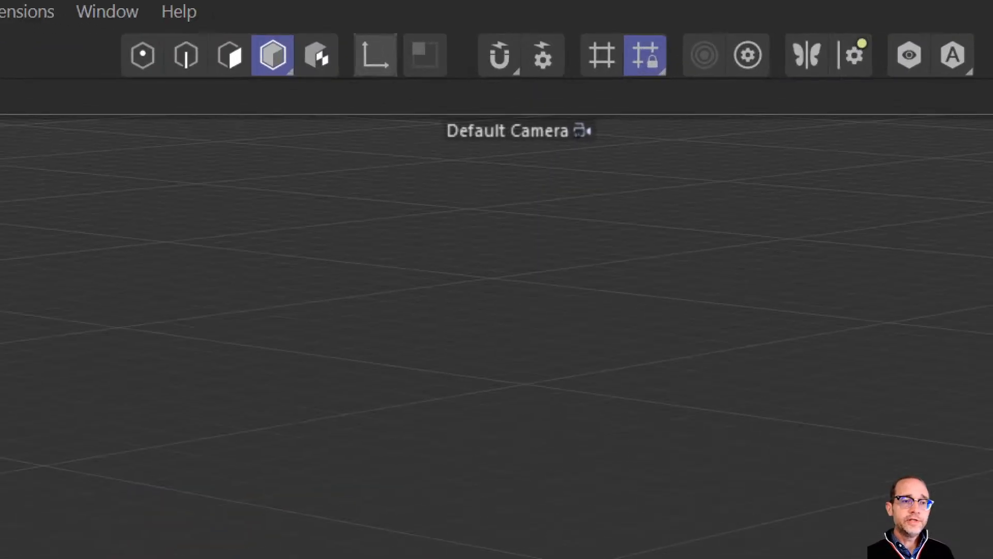
Enable axis modification and move the object's axis along Z from the mesh's middle to its outer corner.
{"action": "left_click", "coordinate": [377, 37]}
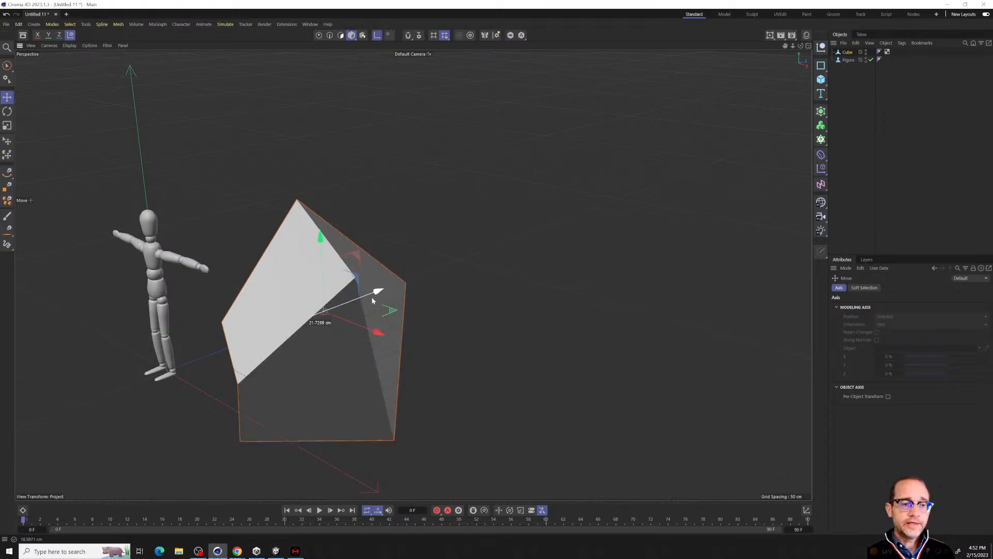
{"action": "left_click_drag", "start_coordinate": [372, 297], "coordinate": [454, 286]}
{"action": "left_click_drag", "start_coordinate": [413, 374], "coordinate": [407, 317], "text": "alt"}
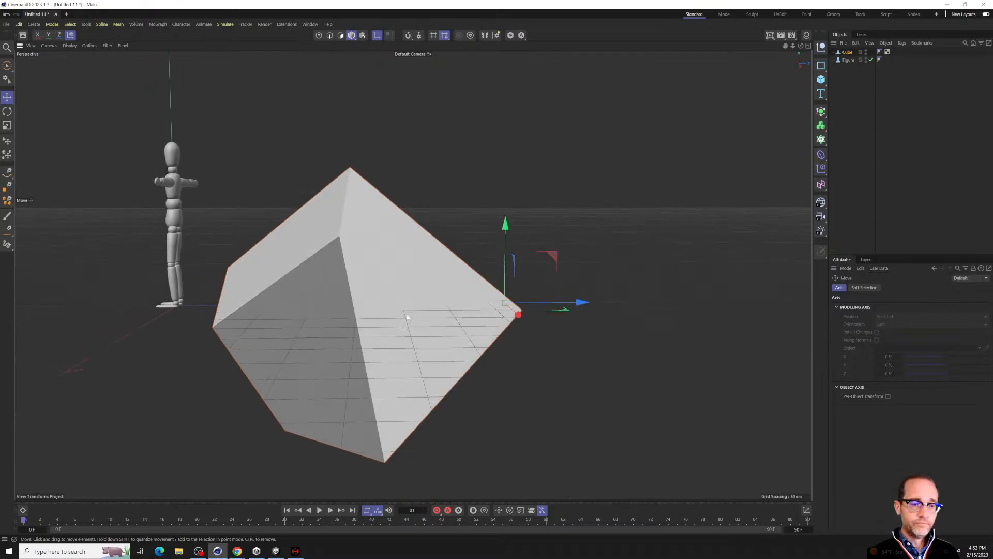
{"action": "mouse_move", "coordinate": [548, 304]}
{"action": "left_mouse_down"}
{"action": "mouse_move", "coordinate": [513, 305]}
{"action": "mouse_move", "coordinate": [546, 304]}
{"action": "left_mouse_up"}
{"action": "left_click_drag", "start_coordinate": [495, 239], "coordinate": [495, 239]}
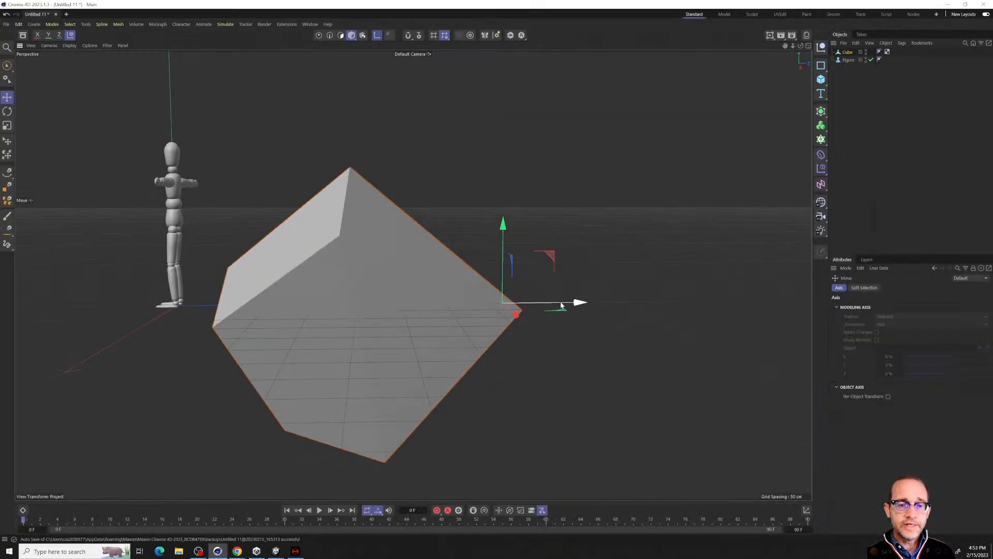
Shift the cube's axis slightly along Z, turn off axis modification and rotate the cube about that axis, ending with the Scale tool.
{"action": "left_click_drag", "start_coordinate": [562, 306], "coordinate": [542, 349]}
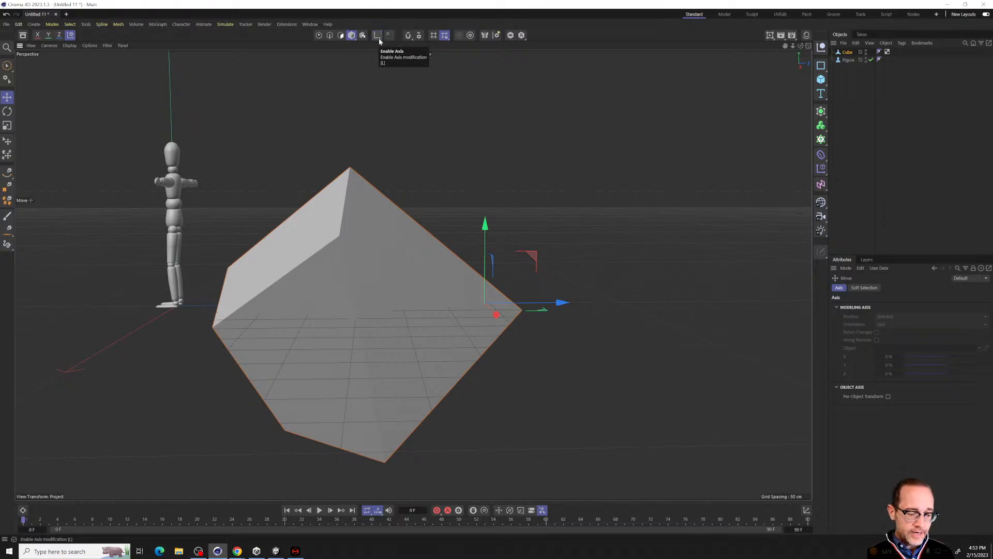
{"action": "key", "text": "r"}
{"action": "left_click_drag", "start_coordinate": [464, 270], "coordinate": [501, 297]}
{"action": "left_click_drag", "start_coordinate": [534, 331], "coordinate": [499, 290]}
{"action": "key", "text": "t"}
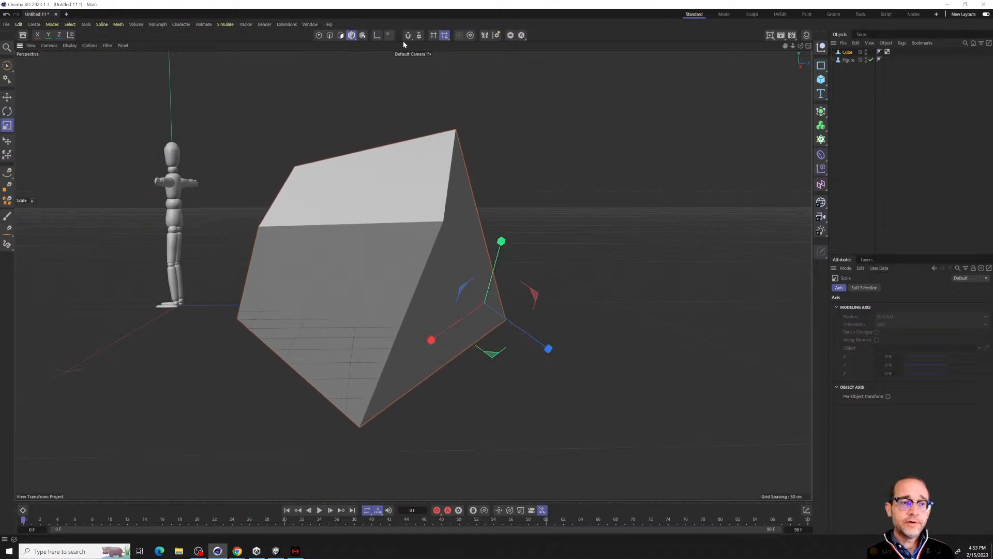
Move the cube's axis along Z to the corner nearest the figure, rotate the cube about it with axis modification off, and switch to Scale.
{"action": "left_click", "coordinate": [377, 36]}
{"action": "key", "text": "e"}
{"action": "left_click_drag", "start_coordinate": [555, 303], "coordinate": [310, 284]}
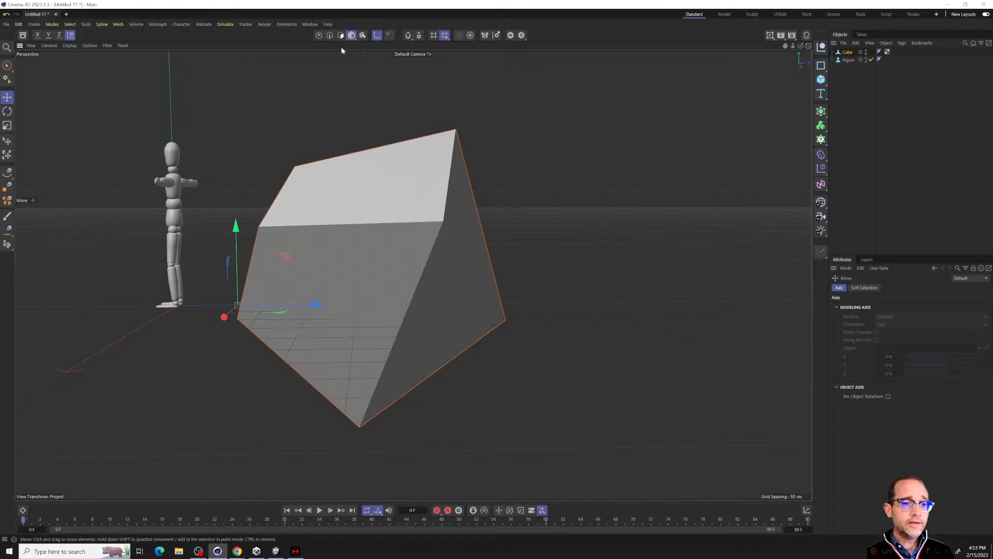
{"action": "left_click", "coordinate": [377, 35]}
{"action": "key", "text": "r"}
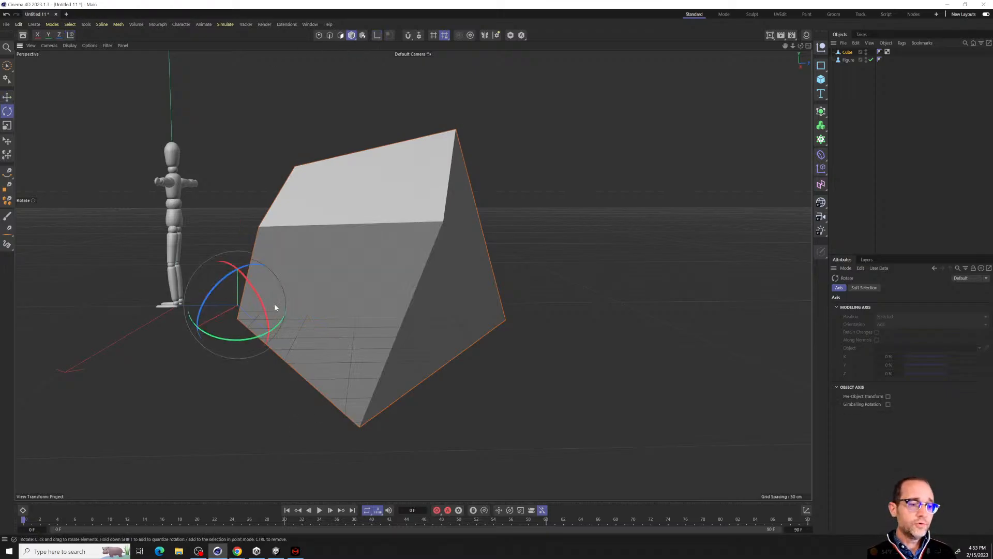
{"action": "left_click_drag", "start_coordinate": [275, 307], "coordinate": [315, 205]}
{"action": "key", "text": "t"}
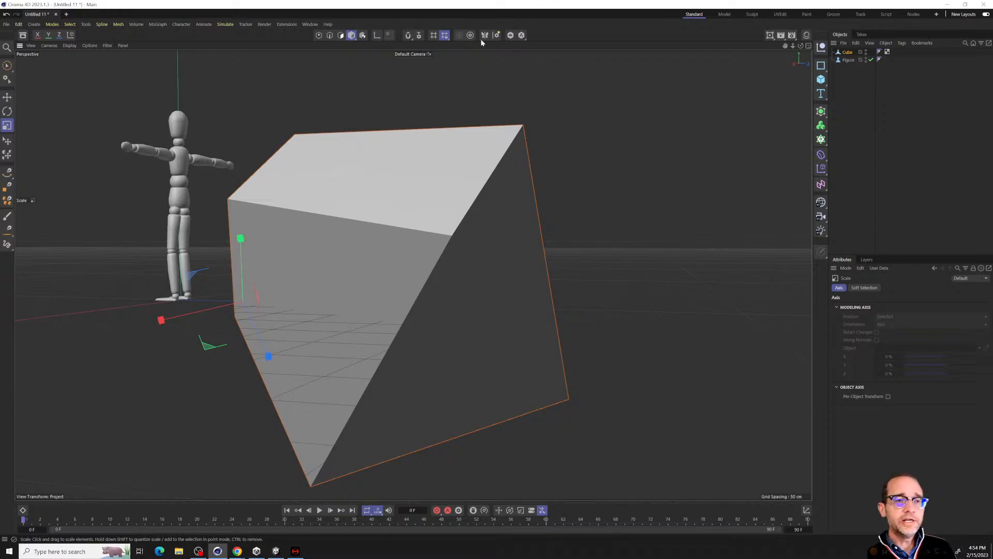
Enable axis modification and move the cube's axis along Z back to the middle of the mesh.
{"action": "left_click", "coordinate": [377, 35]}
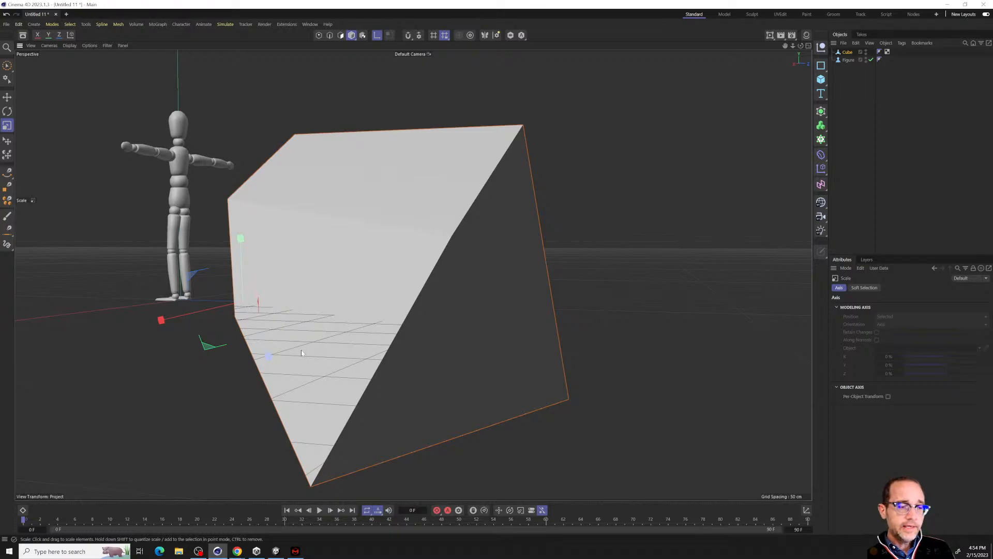
{"action": "key", "text": "e"}
{"action": "mouse_move", "coordinate": [307, 313]}
{"action": "left_mouse_down"}
{"action": "mouse_move", "coordinate": [512, 330]}
{"action": "mouse_move", "coordinate": [469, 344]}
{"action": "mouse_move", "coordinate": [554, 306]}
{"action": "mouse_move", "coordinate": [716, 325]}
{"action": "mouse_move", "coordinate": [548, 323]}
{"action": "mouse_move", "coordinate": [489, 308]}
{"action": "mouse_move", "coordinate": [598, 306]}
{"action": "mouse_move", "coordinate": [514, 305]}
{"action": "left_mouse_up"}
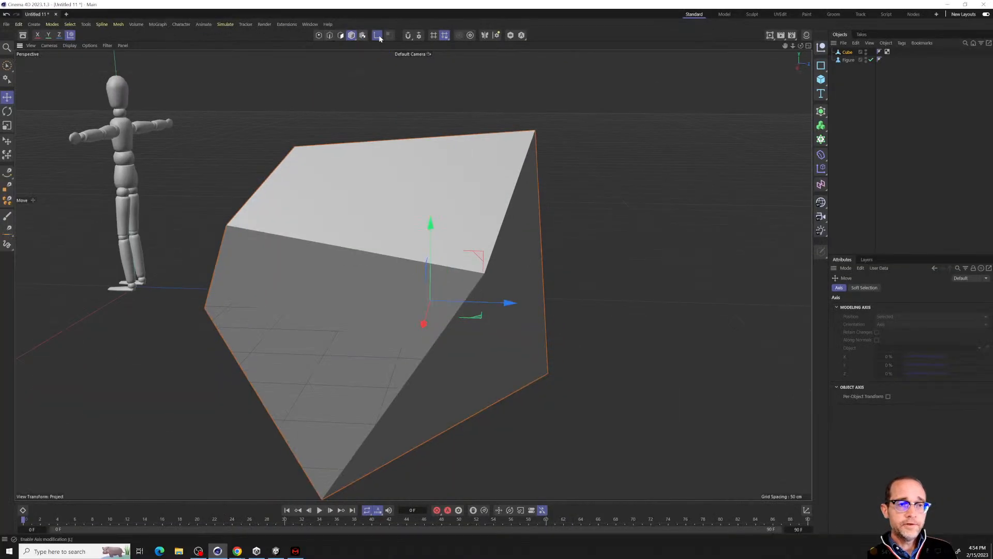
Move the whole cube around the figure along its axes with the Move tool, with axis modification off.
{"action": "mouse_move", "coordinate": [507, 303]}
{"action": "left_mouse_down"}
{"action": "mouse_move", "coordinate": [627, 295]}
{"action": "mouse_move", "coordinate": [491, 278]}
{"action": "mouse_move", "coordinate": [472, 326]}
{"action": "mouse_move", "coordinate": [490, 262]}
{"action": "mouse_move", "coordinate": [423, 309]}
{"action": "mouse_move", "coordinate": [420, 275]}
{"action": "mouse_move", "coordinate": [386, 331]}
{"action": "mouse_move", "coordinate": [381, 250]}
{"action": "mouse_move", "coordinate": [406, 274]}
{"action": "mouse_move", "coordinate": [417, 252]}
{"action": "mouse_move", "coordinate": [380, 306]}
{"action": "mouse_move", "coordinate": [335, 299]}
{"action": "mouse_move", "coordinate": [410, 310]}
{"action": "mouse_move", "coordinate": [603, 273]}
{"action": "mouse_move", "coordinate": [404, 241]}
{"action": "mouse_move", "coordinate": [398, 212]}
{"action": "mouse_move", "coordinate": [606, 370]}
{"action": "mouse_move", "coordinate": [449, 296]}
{"action": "mouse_move", "coordinate": [469, 183]}
{"action": "mouse_move", "coordinate": [394, 223]}
{"action": "mouse_move", "coordinate": [506, 252]}
{"action": "mouse_move", "coordinate": [535, 293]}
{"action": "mouse_move", "coordinate": [616, 292]}
{"action": "mouse_move", "coordinate": [699, 315]}
{"action": "mouse_move", "coordinate": [470, 308]}
{"action": "mouse_move", "coordinate": [519, 316]}
{"action": "left_mouse_up"}
{"action": "key", "text": "r"}
{"action": "key", "text": "e"}
{"action": "left_click_drag", "start_coordinate": [519, 315], "coordinate": [441, 218], "text": "alt"}
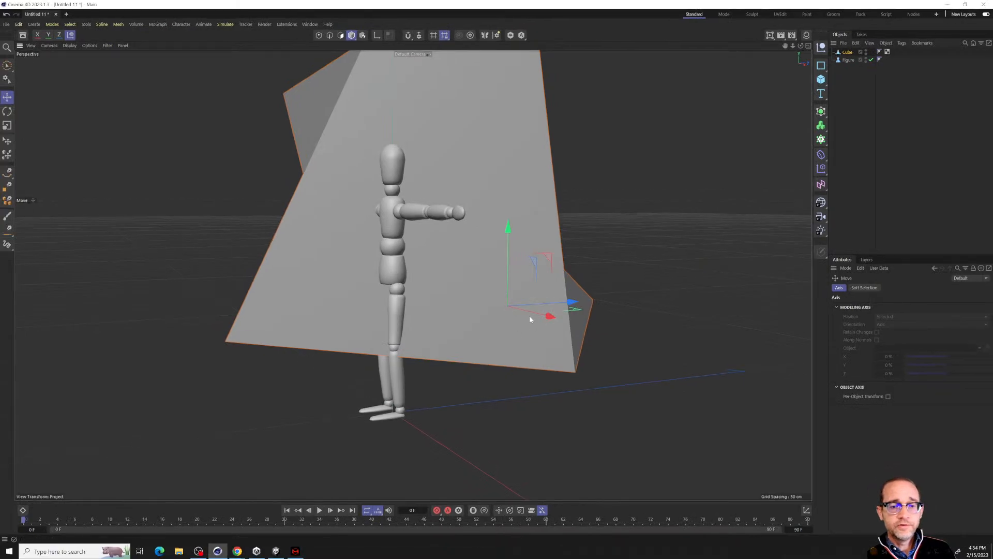
{"action": "left_click_drag", "start_coordinate": [543, 317], "coordinate": [575, 334]}
{"action": "left_click_drag", "start_coordinate": [433, 317], "coordinate": [437, 291], "text": "alt"}
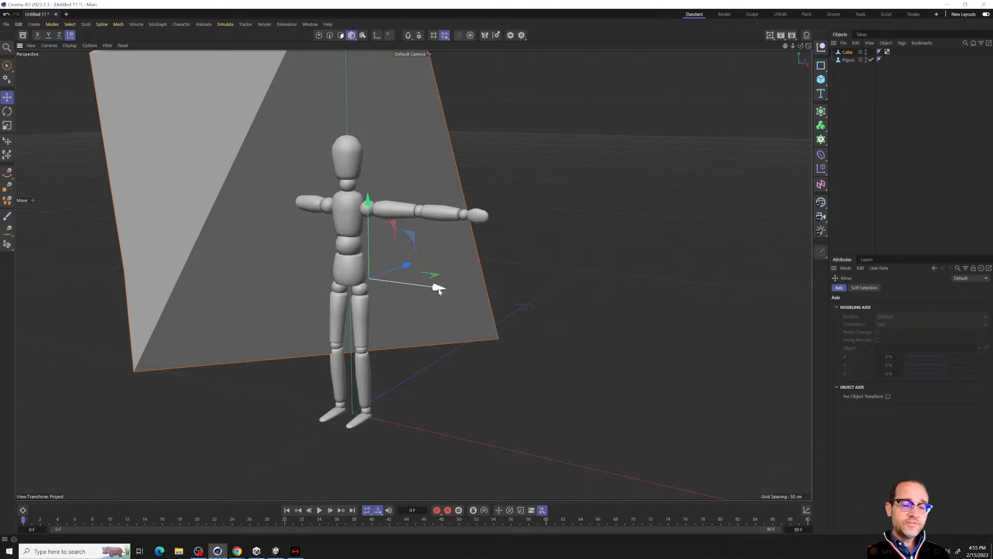
{"action": "left_click_drag", "start_coordinate": [439, 293], "coordinate": [548, 428]}
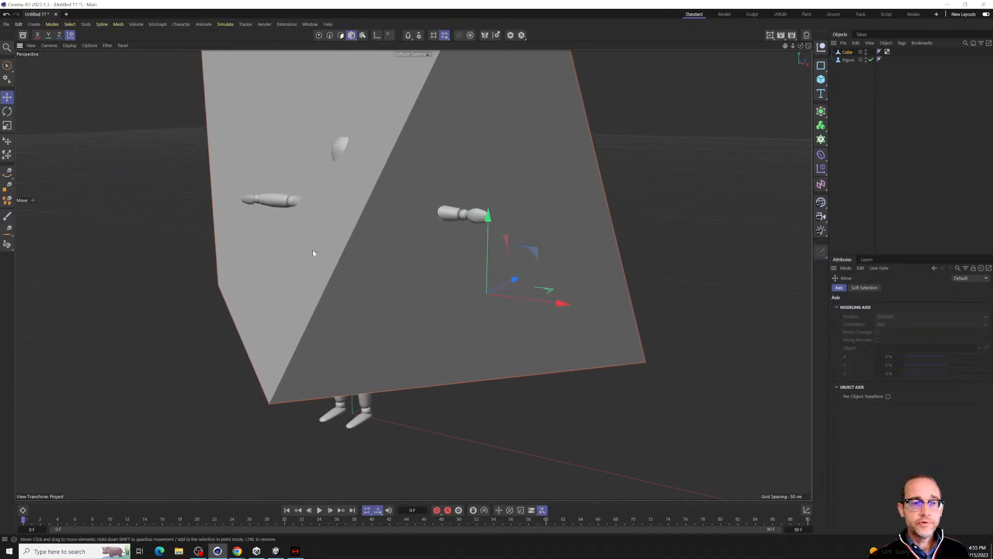
{"action": "left_click_drag", "start_coordinate": [484, 296], "coordinate": [429, 317], "text": "alt"}
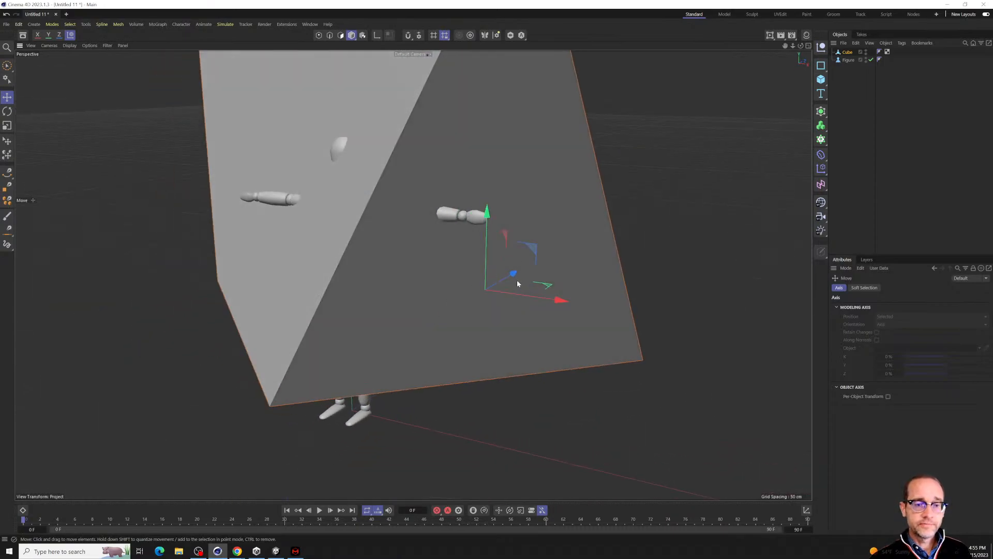
{"action": "left_click_drag", "start_coordinate": [517, 283], "coordinate": [433, 340]}
Delete the cube from the scene, leaving only the figure.
{"action": "left_click", "coordinate": [848, 83]}
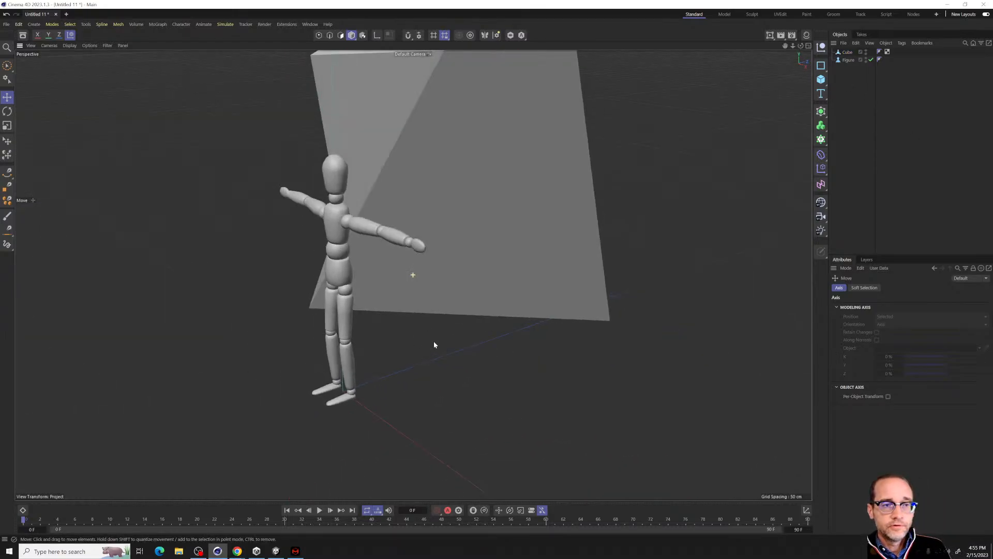
{"action": "left_click", "coordinate": [848, 53]}
{"action": "key", "text": "Delete"}
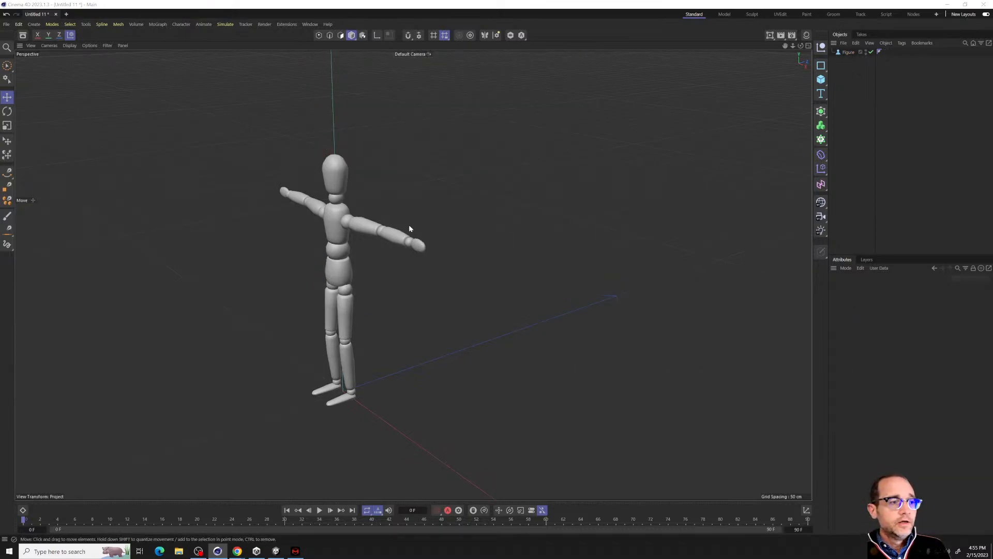
Examine the figure by orbiting, panning and zooming the perspective view, and briefly select and deselect it.
{"action": "left_click_drag", "start_coordinate": [283, 235], "coordinate": [333, 258], "text": "alt"}
{"action": "middle_click_drag", "start_coordinate": [334, 259], "coordinate": [339, 185], "text": "alt"}
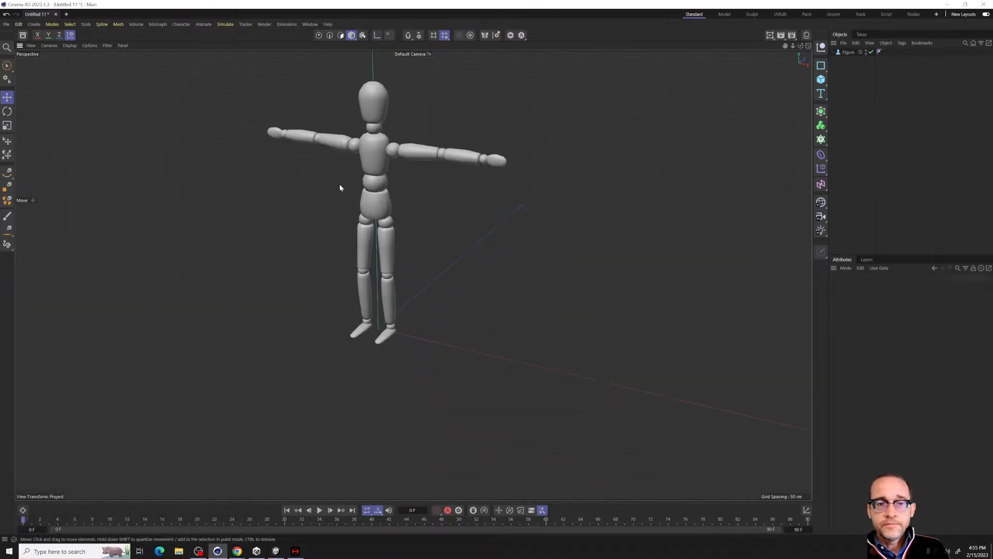
{"action": "scroll", "coordinate": [352, 219], "scroll_direction": "down", "scroll_amount": 2}
{"action": "scroll", "coordinate": [352, 219], "scroll_direction": "up", "scroll_amount": 3}
{"action": "scroll", "coordinate": [353, 218], "scroll_direction": "down", "scroll_amount": 3}
{"action": "middle_click_drag", "start_coordinate": [418, 208], "coordinate": [404, 230], "text": "alt"}
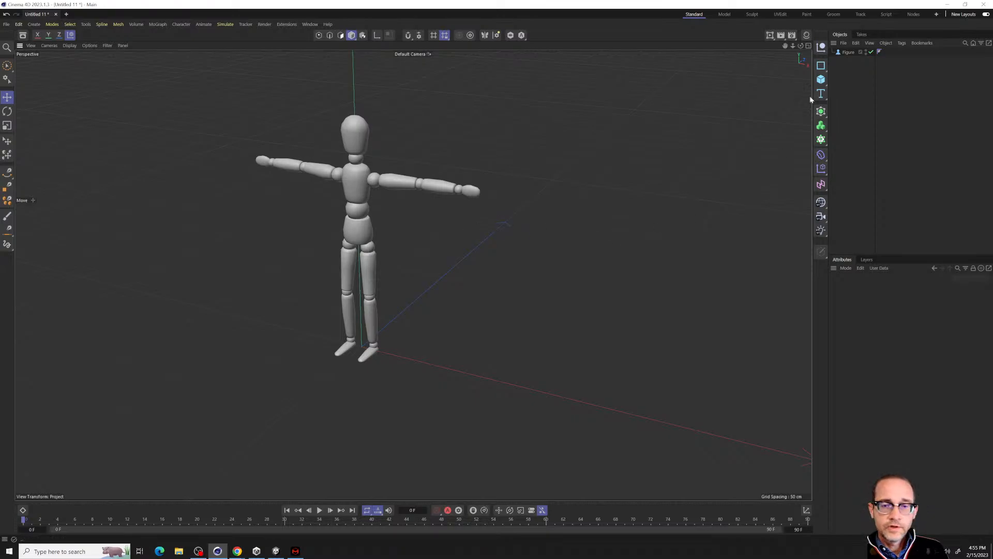
{"action": "left_click_drag", "start_coordinate": [342, 262], "coordinate": [473, 274], "text": "alt"}
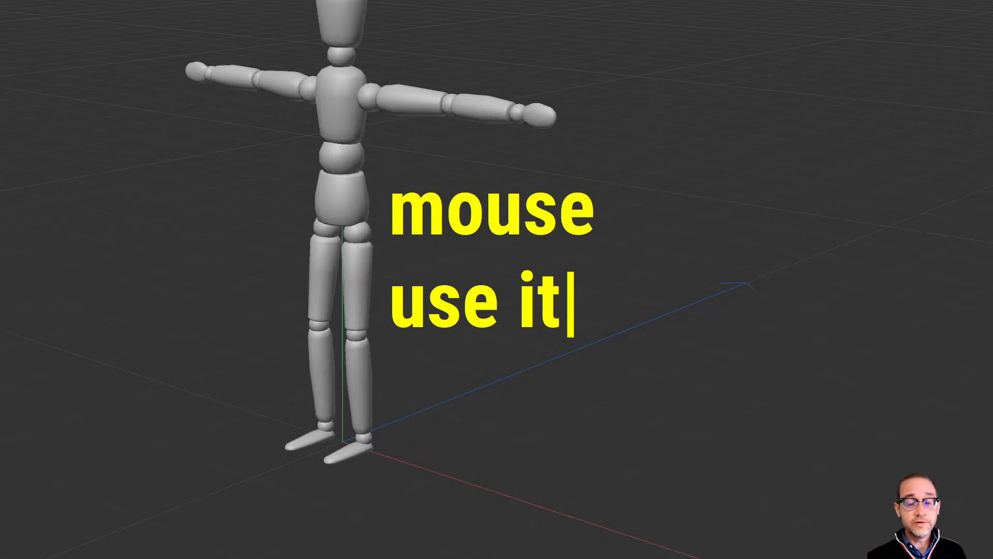
{"action": "left_click_drag", "start_coordinate": [560, 360], "coordinate": [412, 282], "text": "alt"}
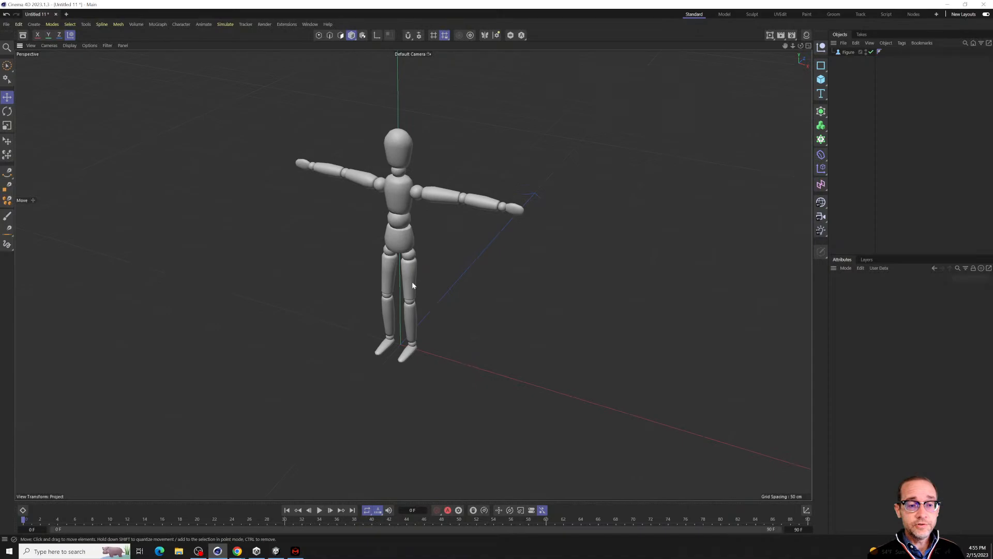
{"action": "left_click", "coordinate": [413, 284]}
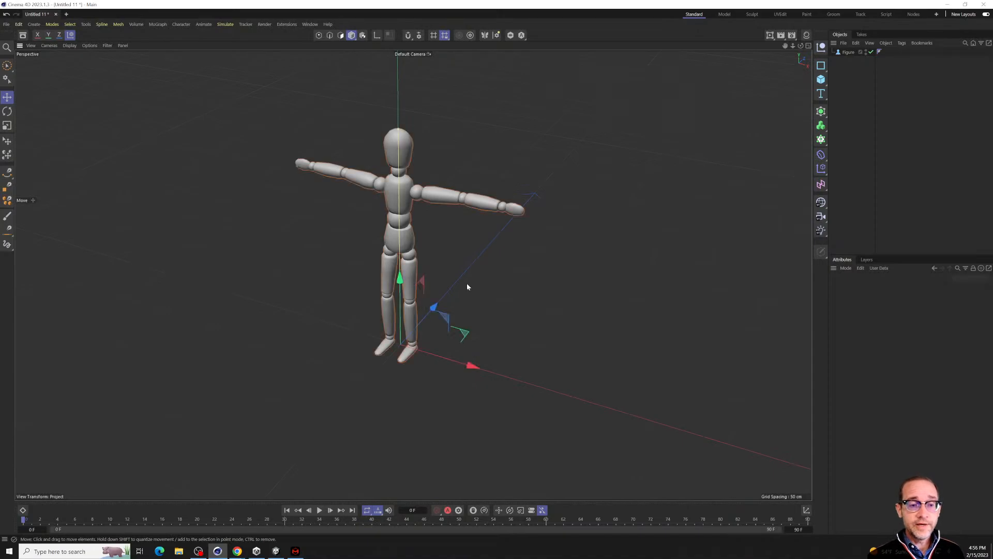
{"action": "left_click", "coordinate": [665, 282]}
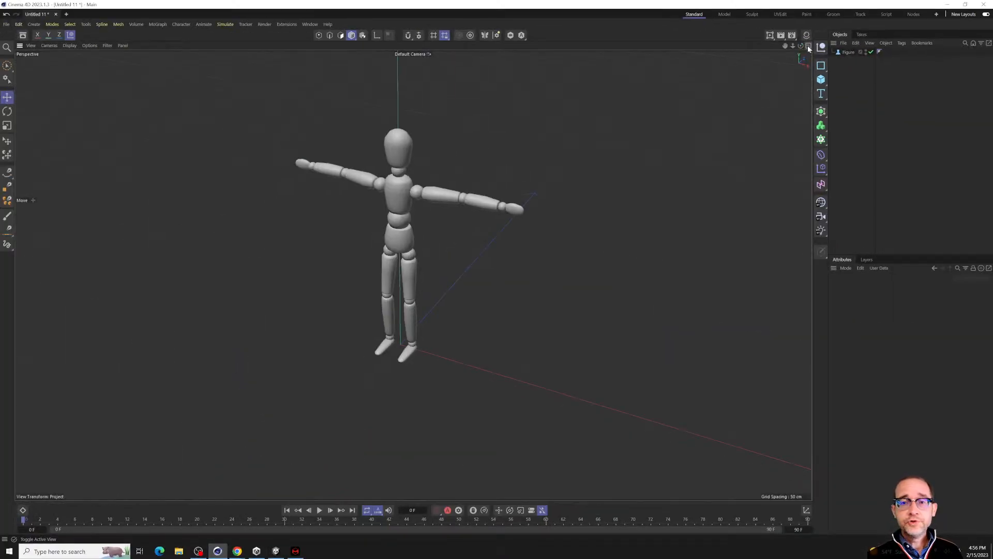
Switch back and forth between the single perspective view and the four-view layout, ending with all four views displayed.
{"action": "left_click", "coordinate": [808, 46]}
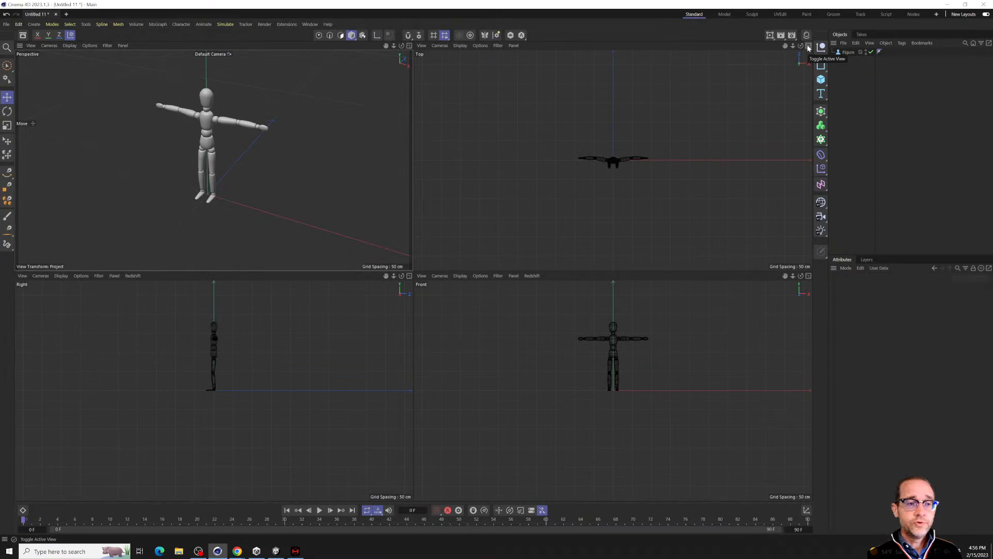
{"action": "left_click", "coordinate": [808, 47]}
{"action": "left_click", "coordinate": [809, 46]}
{"action": "key", "text": "F1"}
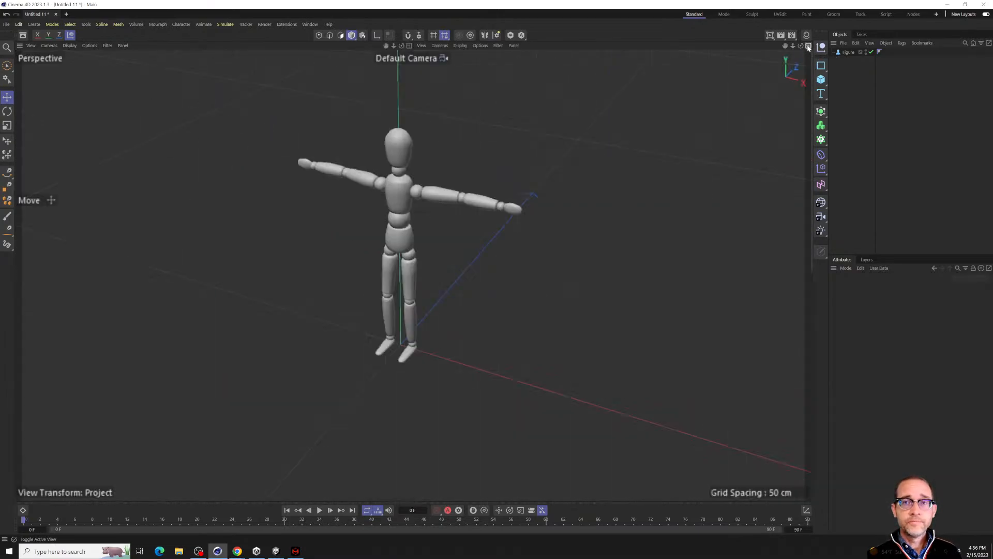
{"action": "key", "text": "F2"}
{"action": "left_click", "coordinate": [808, 46]}
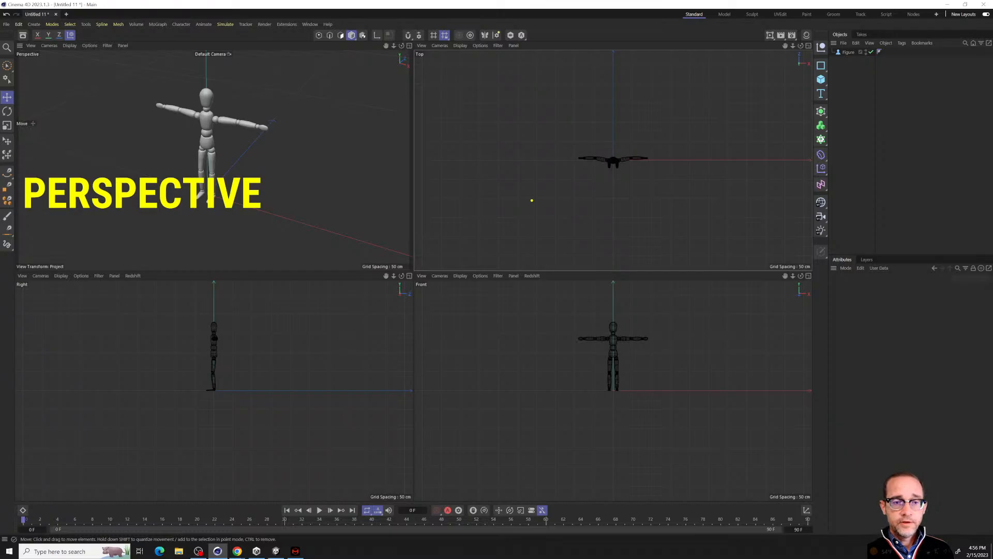
Mark the Top, Front and Right views with yellow annotation strokes and label them "ORTHOGRAPHIC" below the figure.
{"action": "left_click_drag", "start_coordinate": [490, 195], "coordinate": [491, 216]}
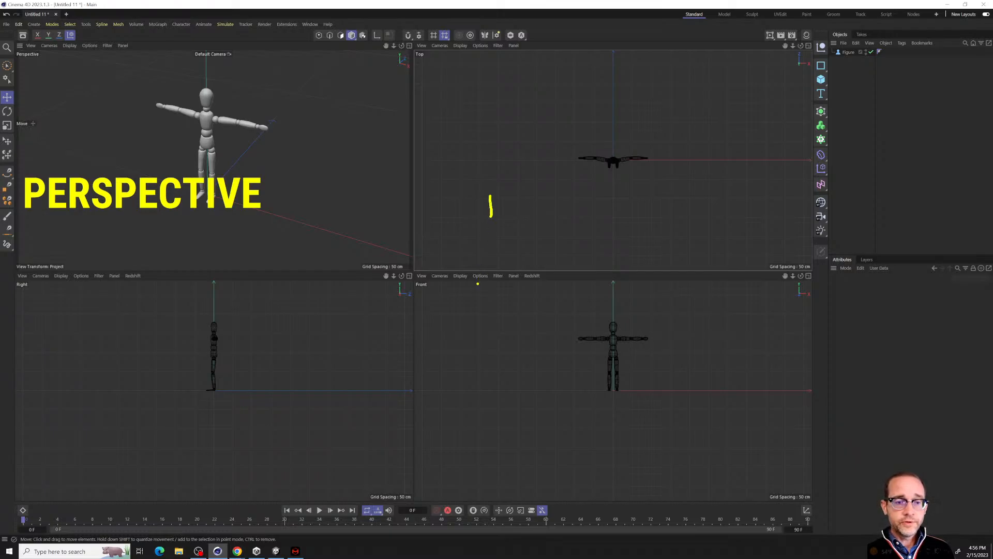
{"action": "left_click_drag", "start_coordinate": [477, 307], "coordinate": [463, 341]}
{"action": "left_click_drag", "start_coordinate": [331, 313], "coordinate": [275, 321]}
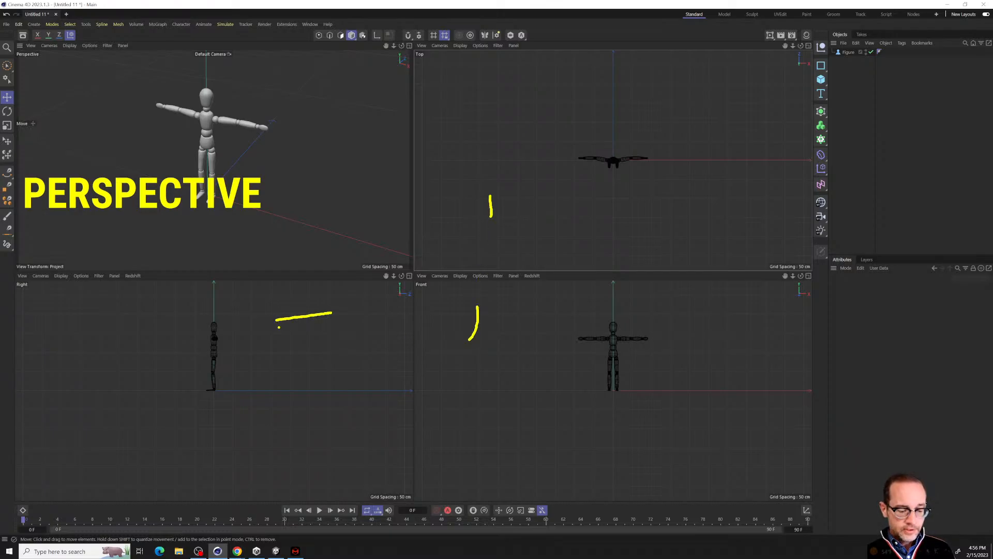
{"action": "key", "text": "t"}
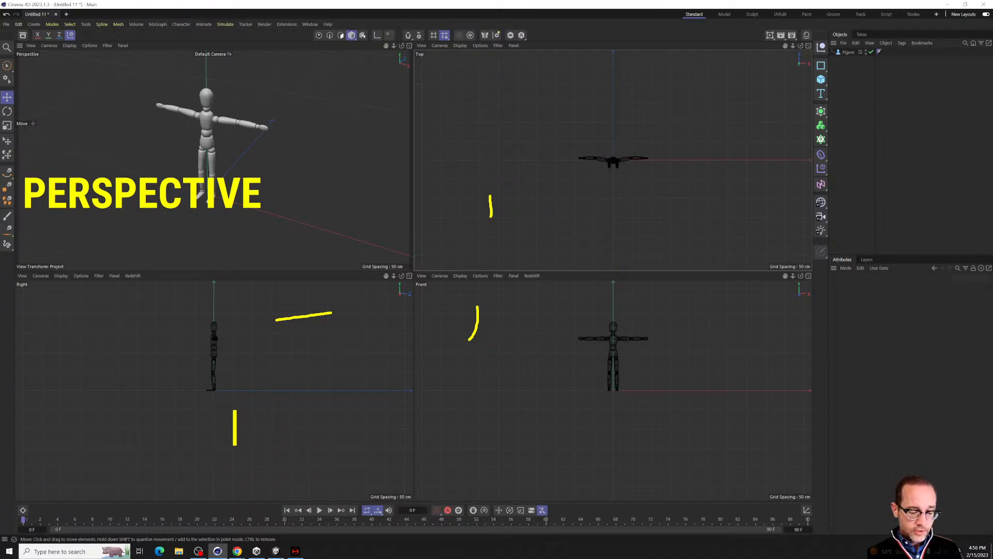
{"action": "type", "text": "ORTHOGR"}
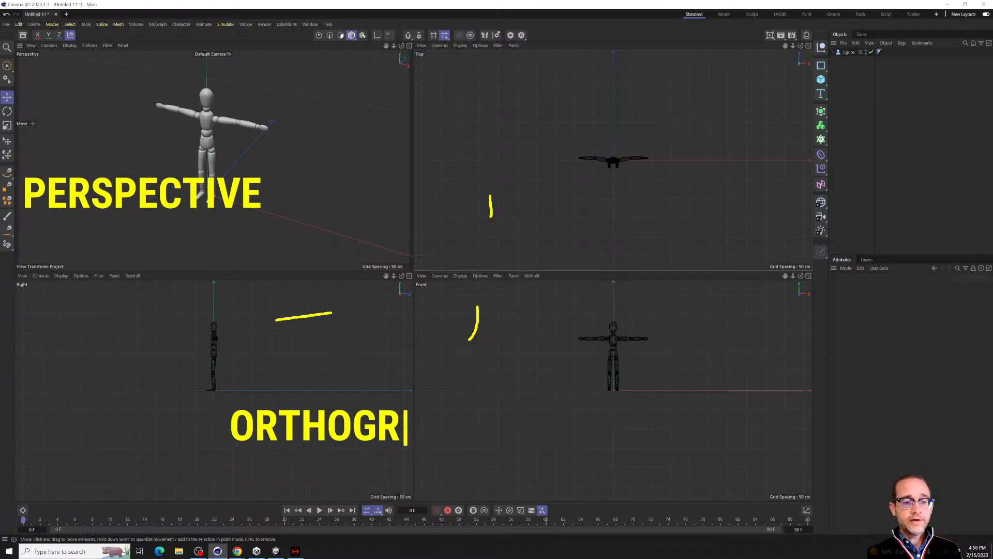
{"action": "type", "text": "APHIC"}
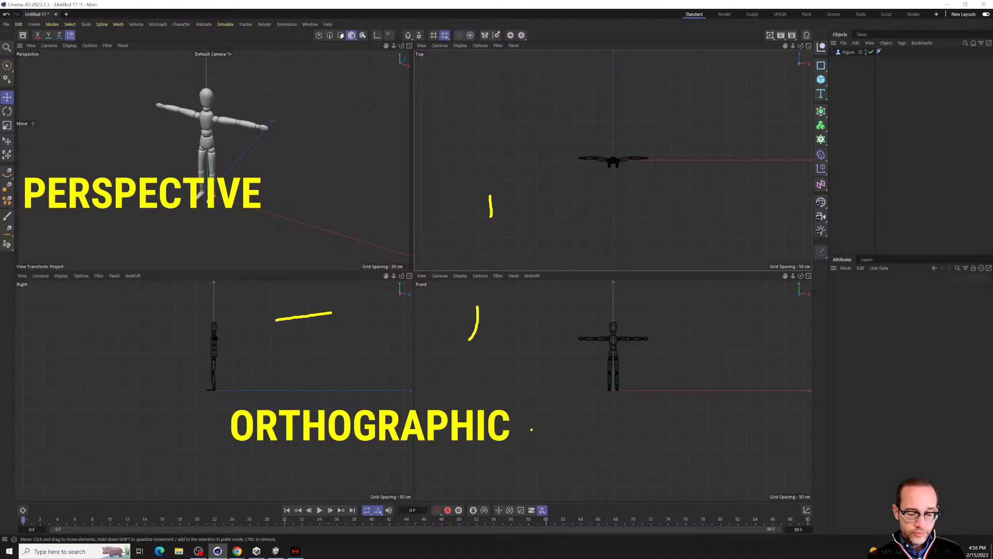
Add a dash and the notes "blueprint" and "distance not smaller" beside the ORTHOGRAPHIC label, and clear all screen annotations.
{"action": "mouse_move", "coordinate": [524, 425]}
{"action": "left_mouse_down"}
{"action": "mouse_move", "coordinate": [540, 424]}
{"action": "mouse_move", "coordinate": [556, 444]}
{"action": "left_mouse_up"}
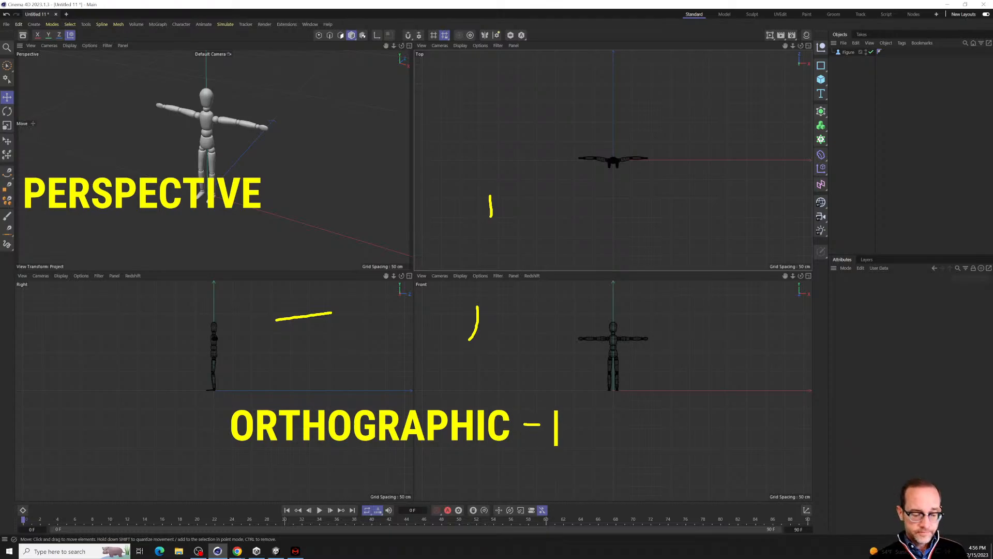
{"action": "type", "text": "blueprint"}
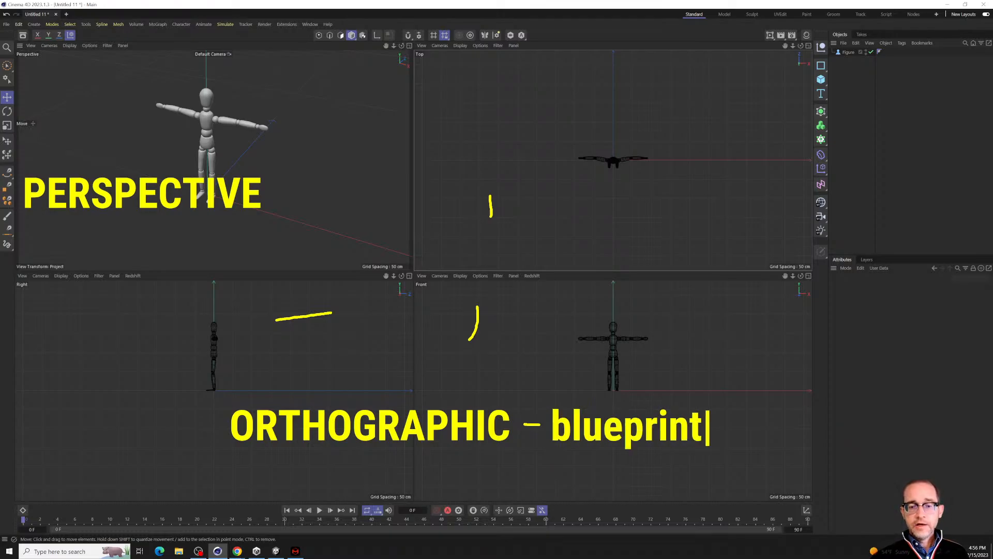
{"action": "key", "text": "Return"}
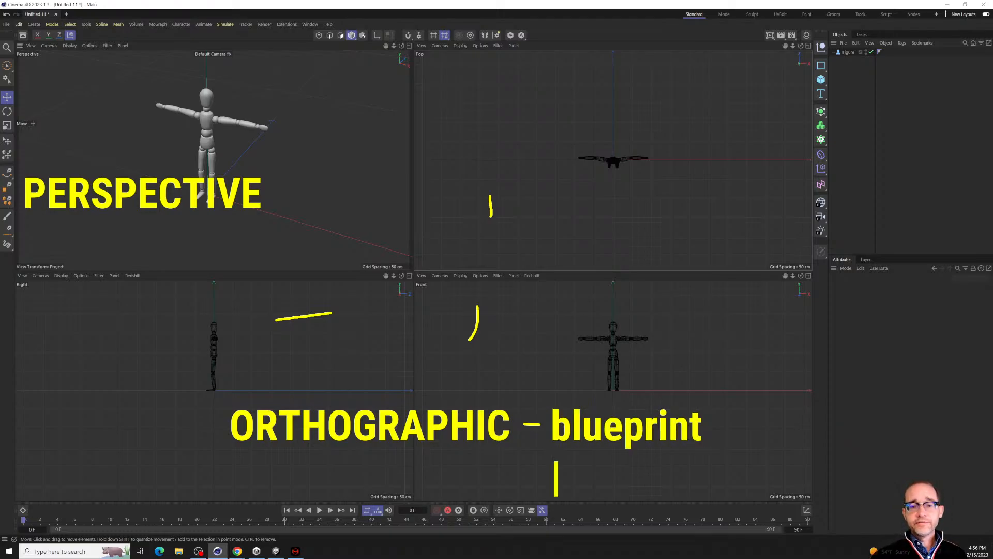
{"action": "type", "text": "de"}
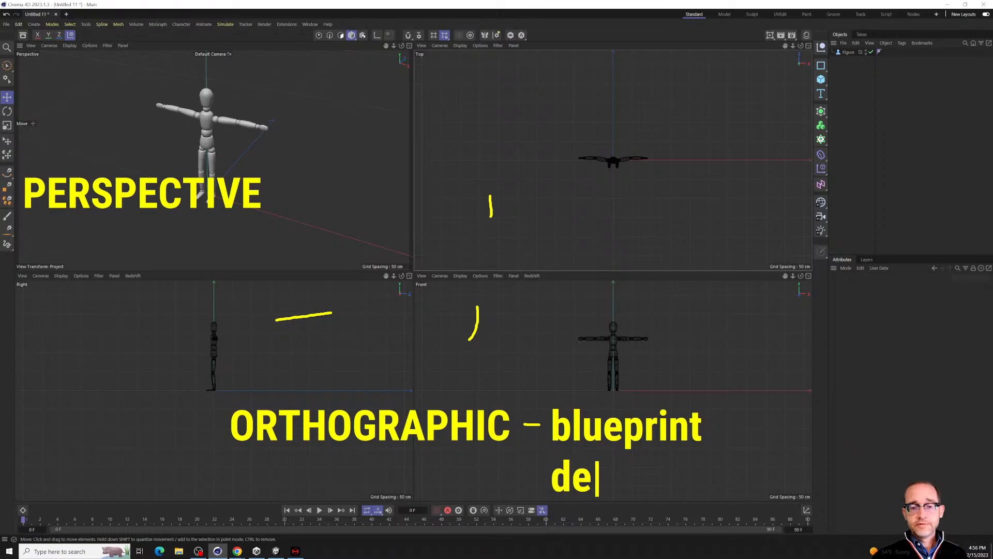
{"action": "key", "text": "BackSpace"}
{"action": "type", "text": "istance "}
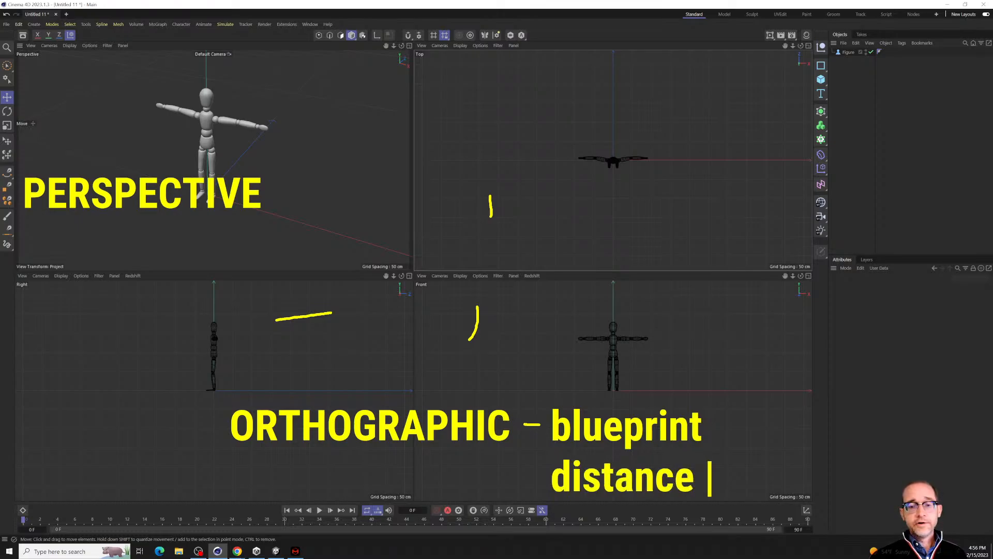
{"action": "type", "text": "not small"}
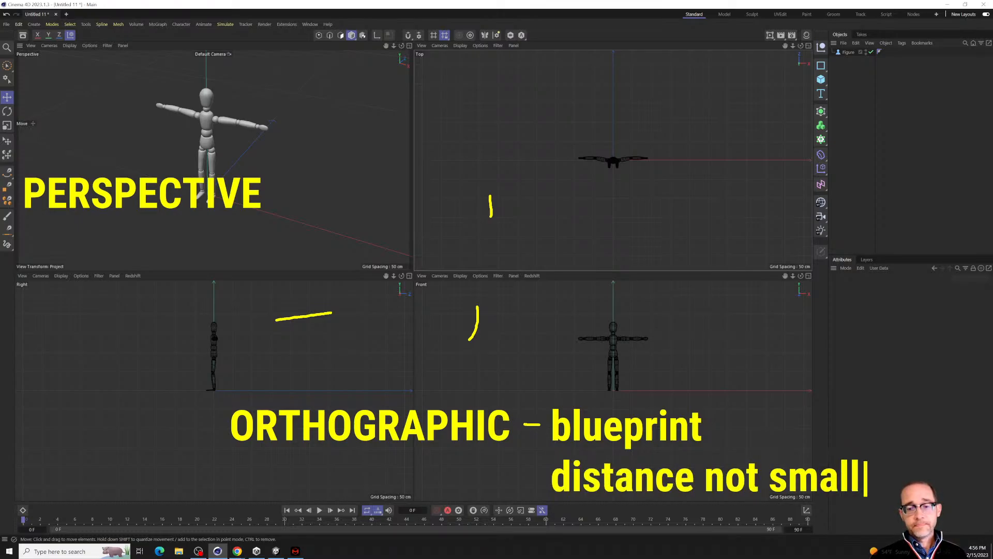
{"action": "type", "text": "er"}
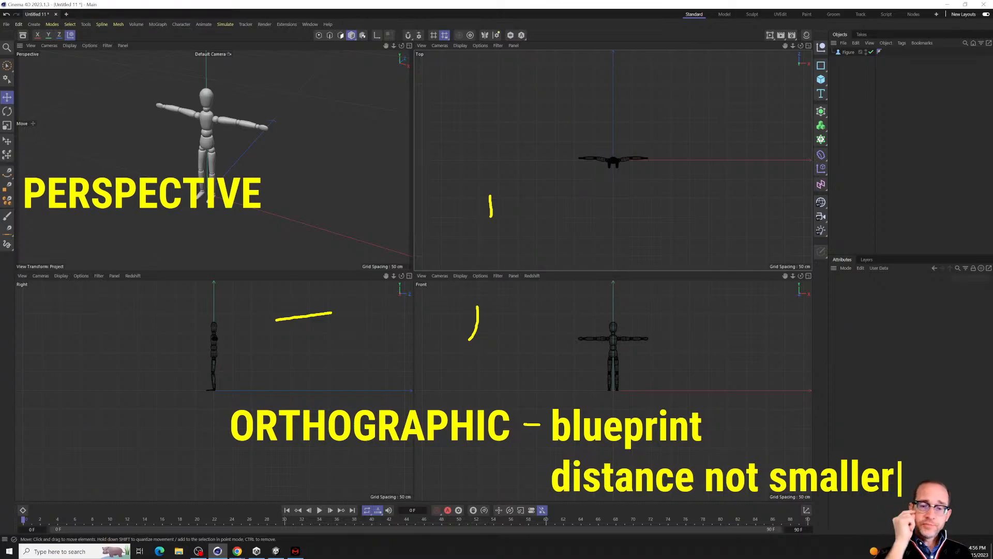
{"action": "key", "text": "Escape"}
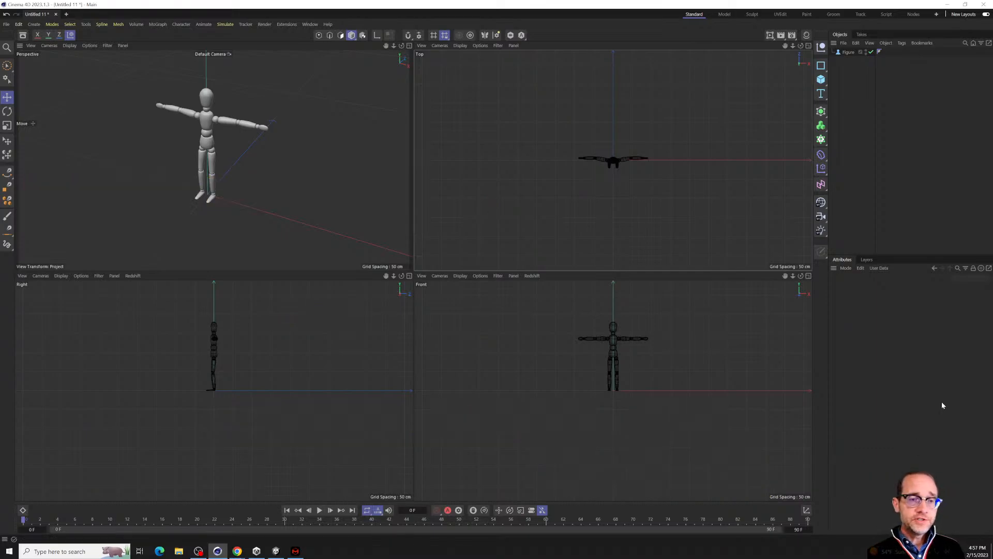
Circle the labels of the Top, Front and Right views in yellow, clearing the markup after each one.
{"action": "key", "text": "ctrl+1"}
{"action": "left_click", "coordinate": [421, 61]}
{"action": "mouse_move", "coordinate": [427, 29]}
{"action": "left_mouse_down"}
{"action": "mouse_move", "coordinate": [425, 99]}
{"action": "mouse_move", "coordinate": [424, 8]}
{"action": "left_mouse_up"}
{"action": "key", "text": "Escape"}
{"action": "key", "text": "ctrl+1"}
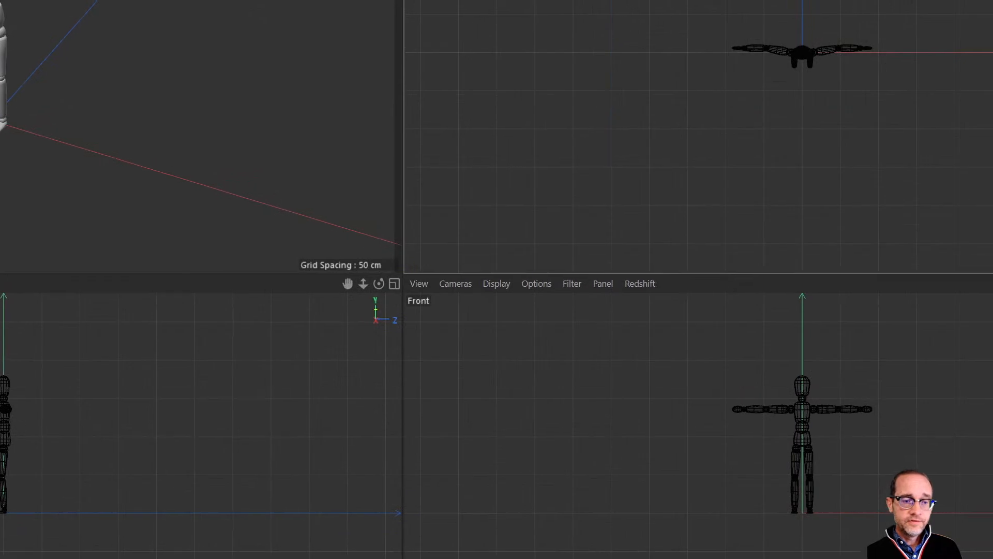
{"action": "left_click", "coordinate": [461, 329]}
{"action": "mouse_move", "coordinate": [449, 276]}
{"action": "left_mouse_down"}
{"action": "mouse_move", "coordinate": [430, 349]}
{"action": "mouse_move", "coordinate": [436, 265]}
{"action": "left_mouse_up"}
{"action": "key", "text": "Escape"}
{"action": "key", "text": "Escape"}
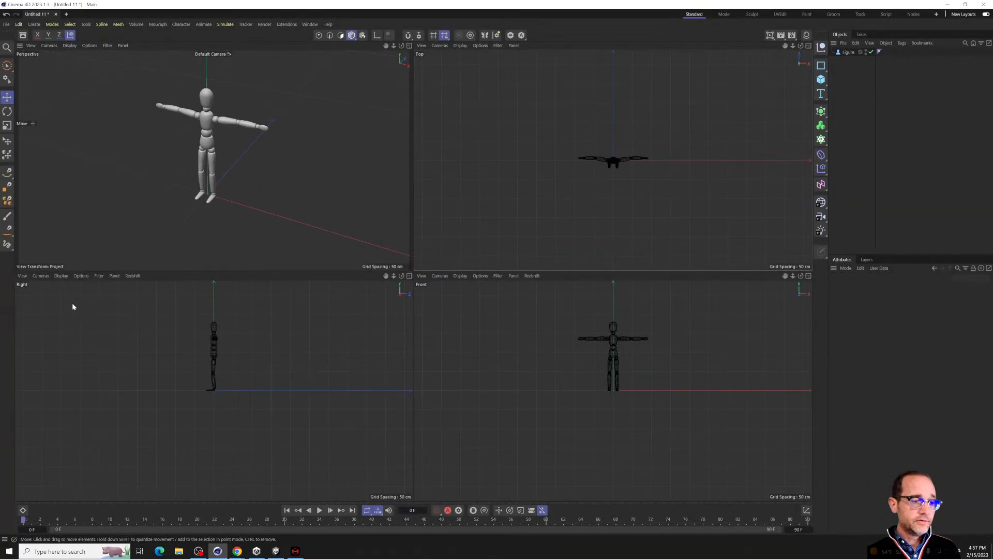
{"action": "key", "text": "ctrl+1"}
{"action": "mouse_move", "coordinate": [62, 276]}
{"action": "left_mouse_down"}
{"action": "mouse_move", "coordinate": [10, 265]}
{"action": "mouse_move", "coordinate": [52, 267]}
{"action": "left_mouse_up"}
{"action": "key", "text": "Escape"}
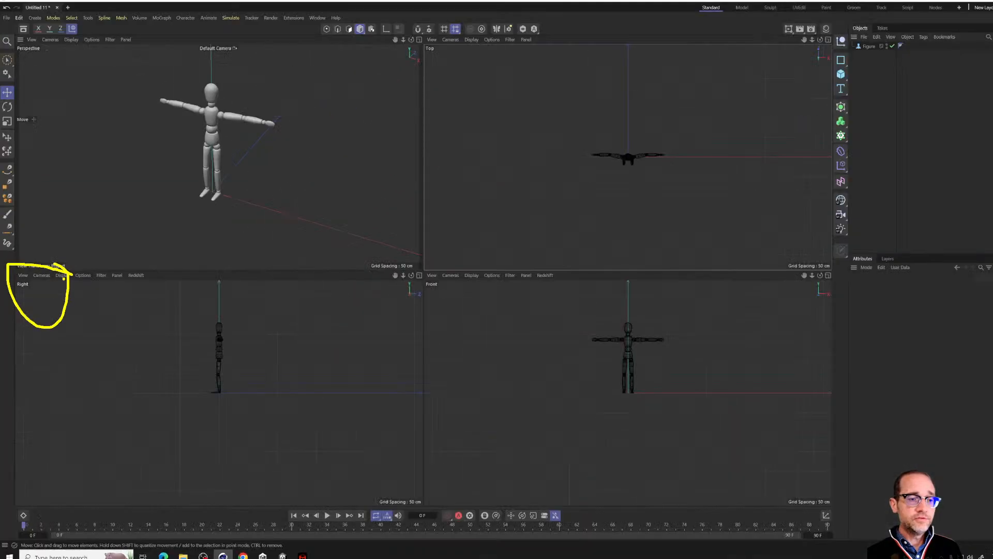
Select the Figure object, write the yellow note "CTRL DRAG = Copy drag" beside it in the perspective view, and clear the note.
{"action": "left_click", "coordinate": [845, 52]}
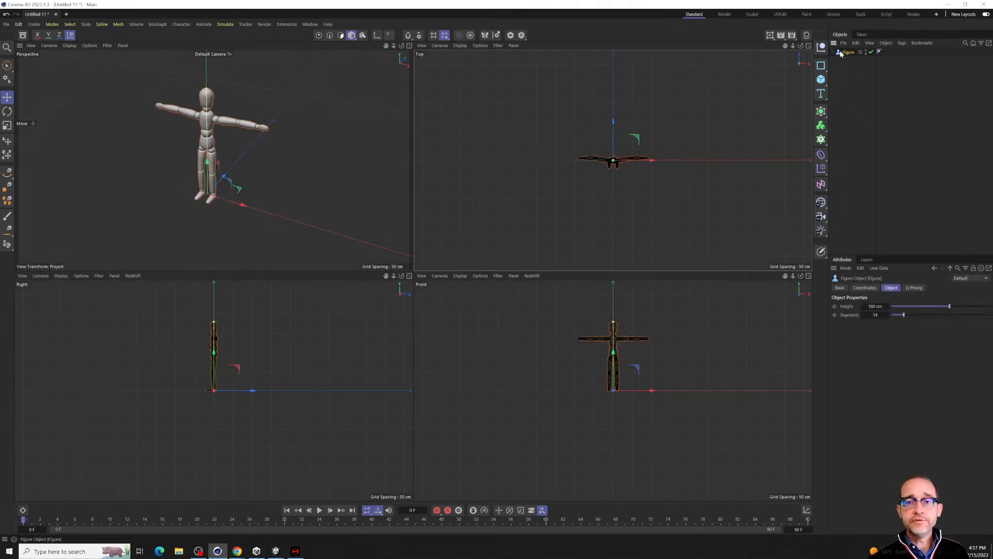
{"action": "scroll", "coordinate": [246, 187], "scroll_direction": "down", "scroll_amount": 2}
{"action": "scroll", "coordinate": [250, 186], "scroll_direction": "up", "scroll_amount": 4}
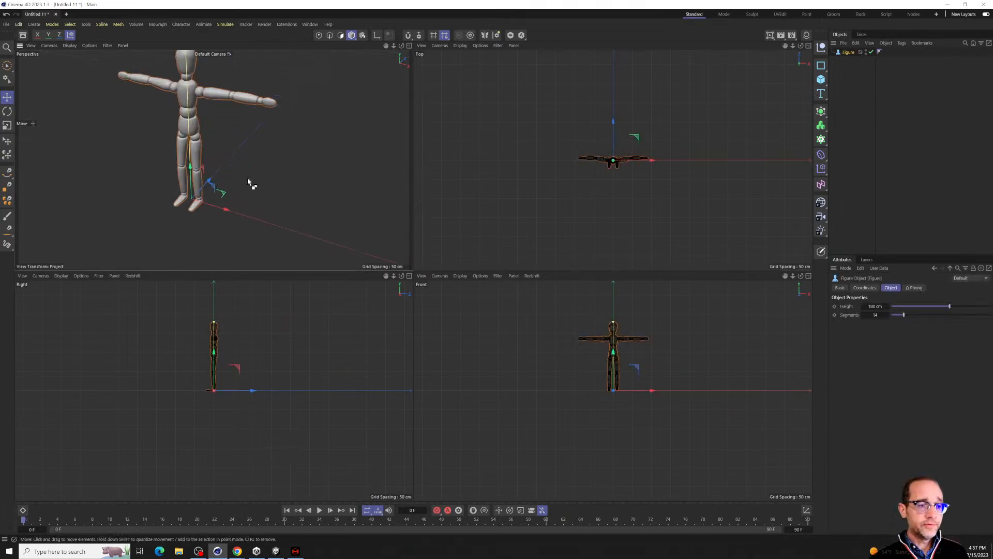
{"action": "key", "text": "ctrl+1"}
{"action": "type", "text": "t"}
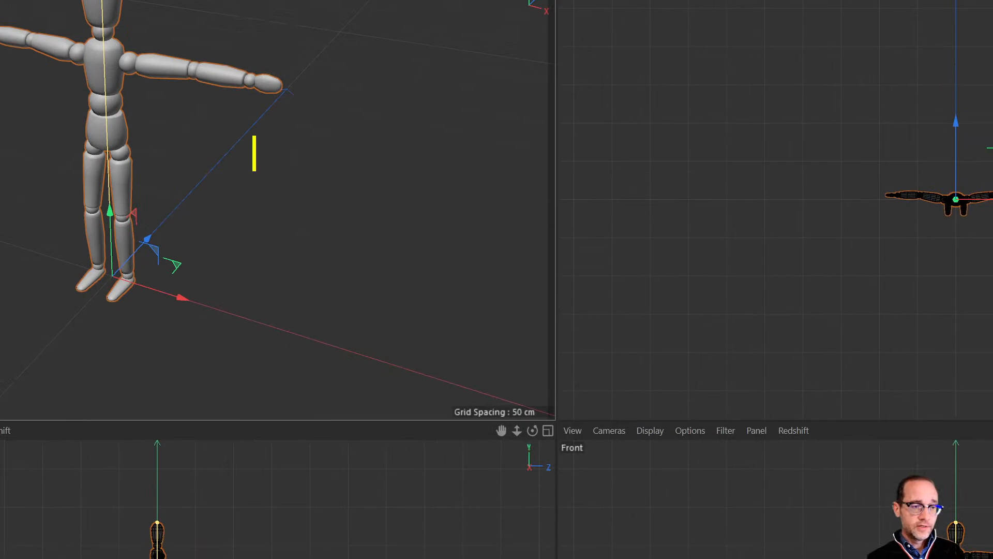
{"action": "type", "text": "CTRL"}
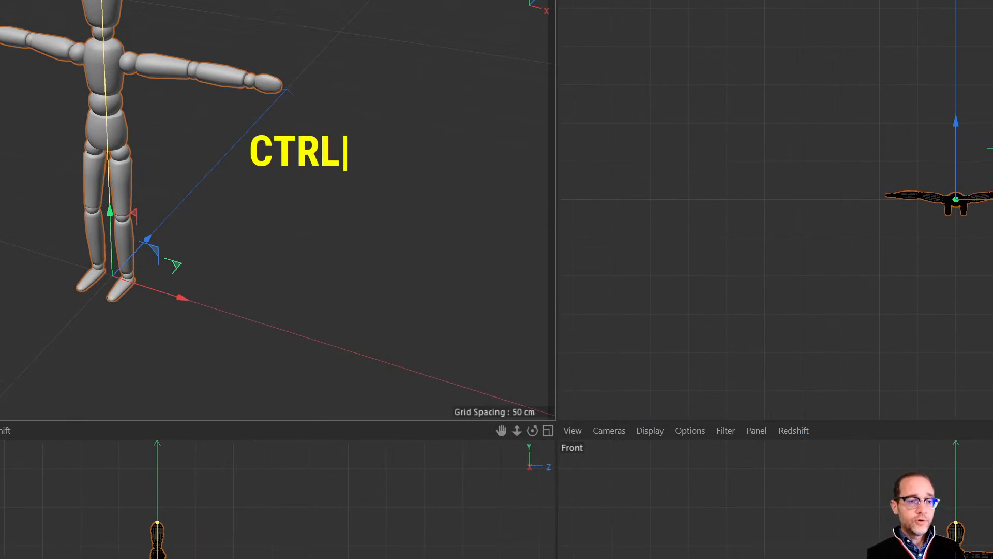
{"action": "type", "text": " DRAG + C"}
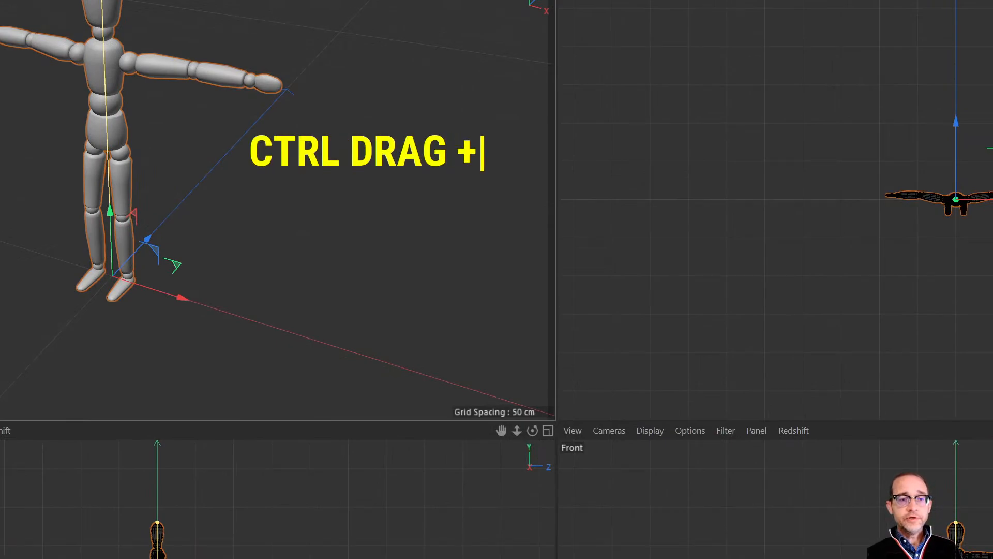
{"action": "key", "text": "BackSpace"}
{"action": "key", "text": "BackSpace"}
{"action": "key", "text": "BackSpace"}
{"action": "type", "text": "-"}
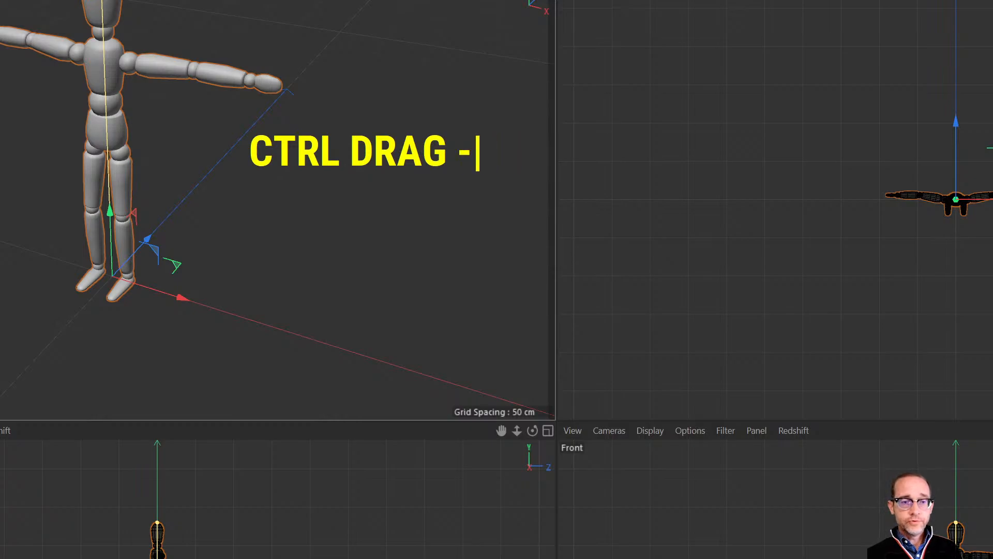
{"action": "key", "text": "BackSpace"}
{"action": "key", "text": "BackSpace"}
{"action": "key", "text": "BackSpace"}
{"action": "key", "text": "BackSpace"}
{"action": "type", "text": "F"}
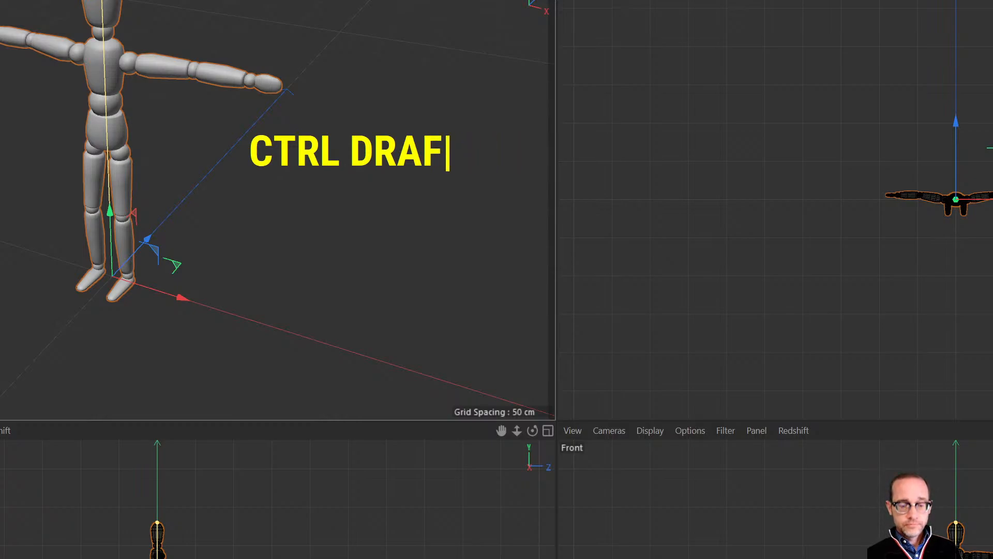
{"action": "key", "text": "BackSpace"}
{"action": "type", "text": "G ="}
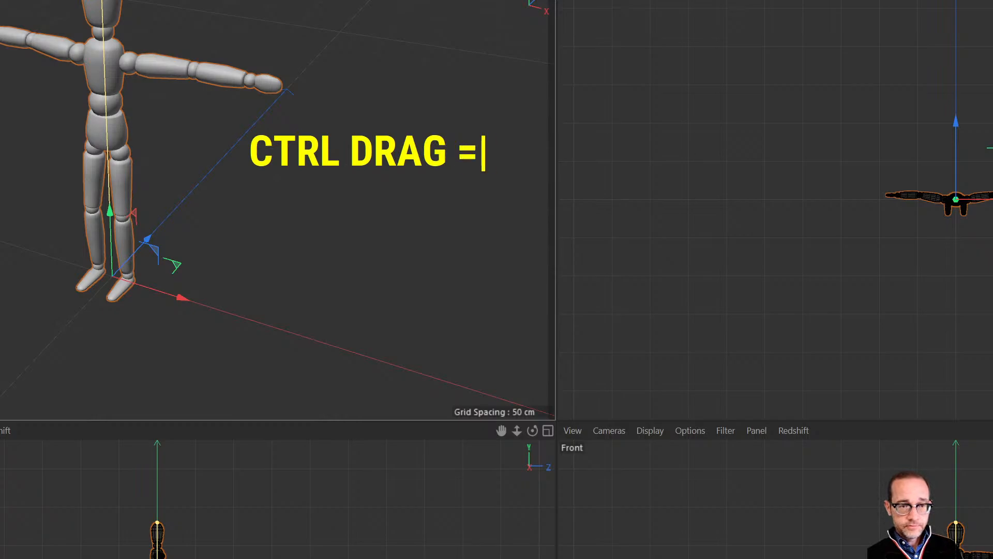
{"action": "type", "text": " Copy drag"}
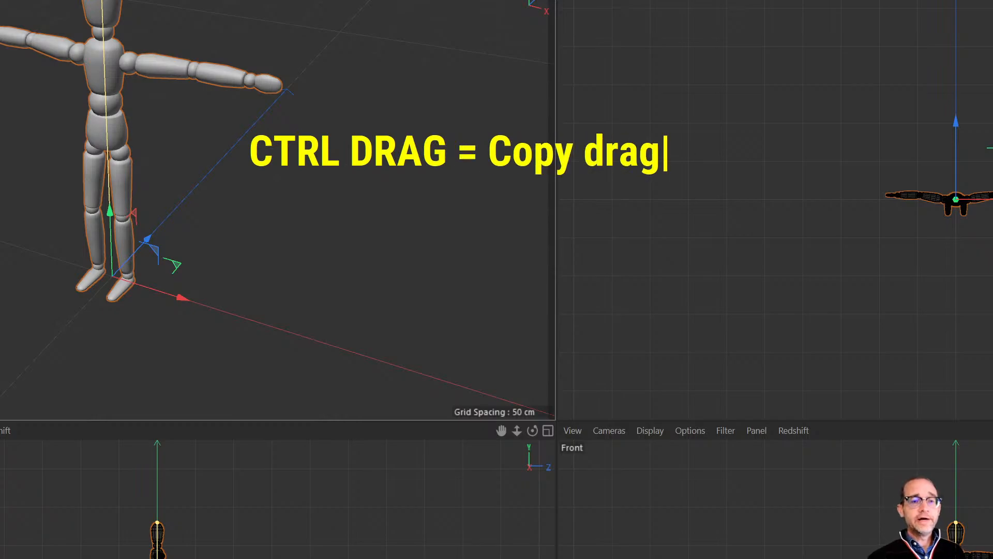
{"action": "key", "text": "Escape"}
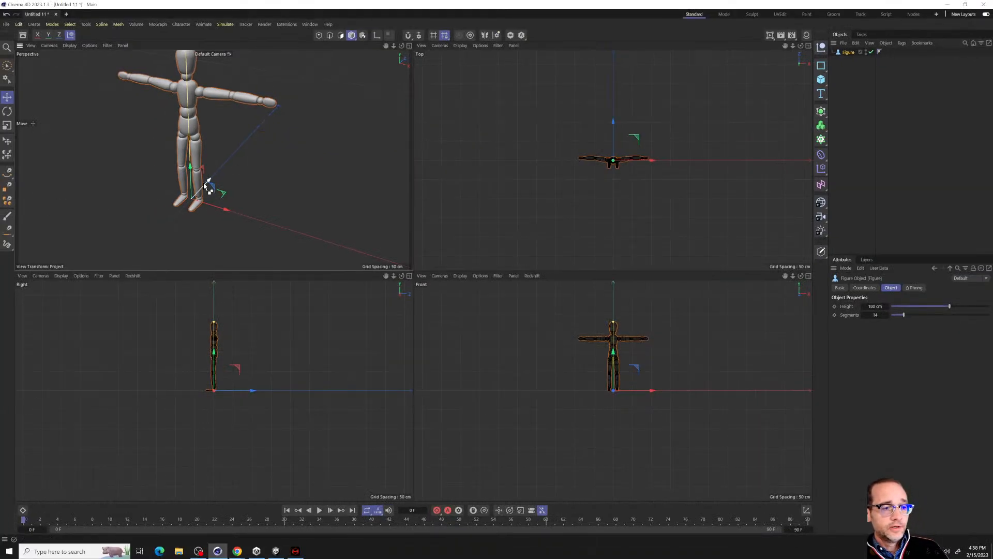
Duplicate the figure backward along the Z axis and move the copy sideways along X, clear of the original.
{"action": "left_click_drag", "start_coordinate": [208, 188], "coordinate": [324, 55], "text": "ctrl"}
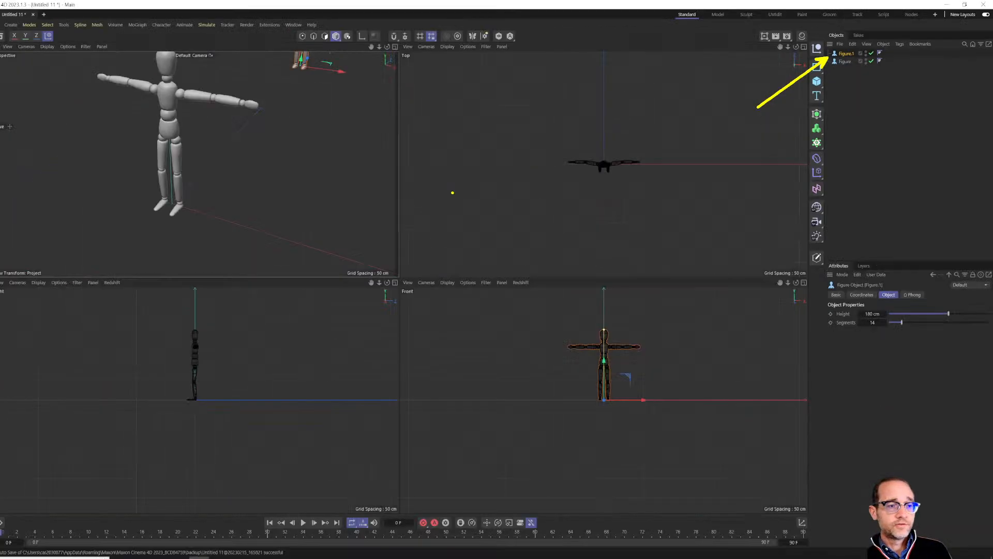
{"action": "left_click_drag", "start_coordinate": [282, 148], "coordinate": [277, 141], "text": "alt"}
{"action": "left_click_drag", "start_coordinate": [368, 139], "coordinate": [411, 144]}
{"action": "left_click_drag", "start_coordinate": [274, 174], "coordinate": [276, 171], "text": "alt"}
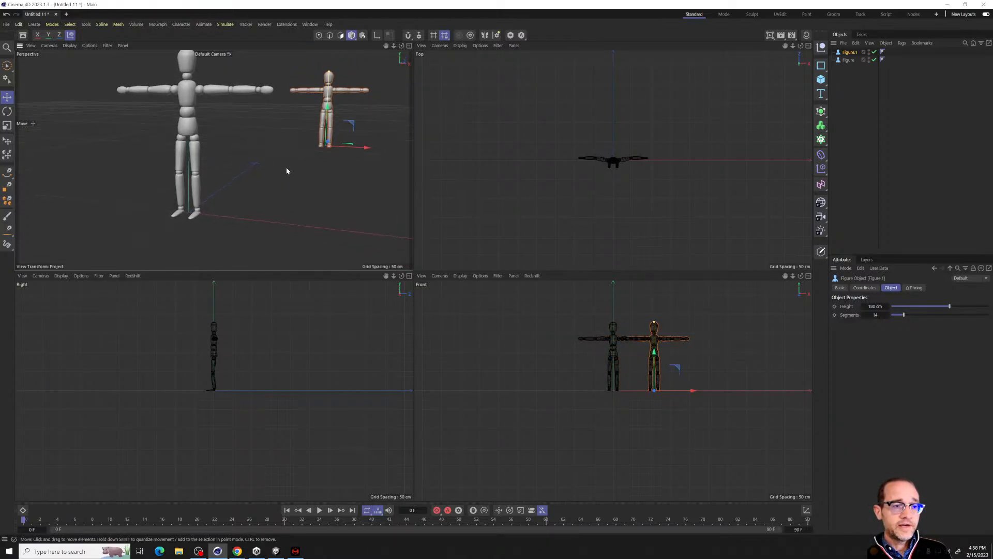
Move the copied figure much farther back along the Z axis, with both figures in the perspective view.
{"action": "middle_click_drag", "start_coordinate": [287, 169], "coordinate": [288, 185], "text": "alt"}
{"action": "scroll", "coordinate": [287, 185], "scroll_direction": "up", "scroll_amount": 2}
{"action": "scroll", "coordinate": [284, 179], "scroll_direction": "down", "scroll_amount": 5}
{"action": "left_click_drag", "start_coordinate": [281, 171], "coordinate": [276, 186], "text": "alt"}
{"action": "left_click_drag", "start_coordinate": [344, 133], "coordinate": [360, 99]}
{"action": "left_click_drag", "start_coordinate": [301, 177], "coordinate": [191, 154], "text": "alt"}
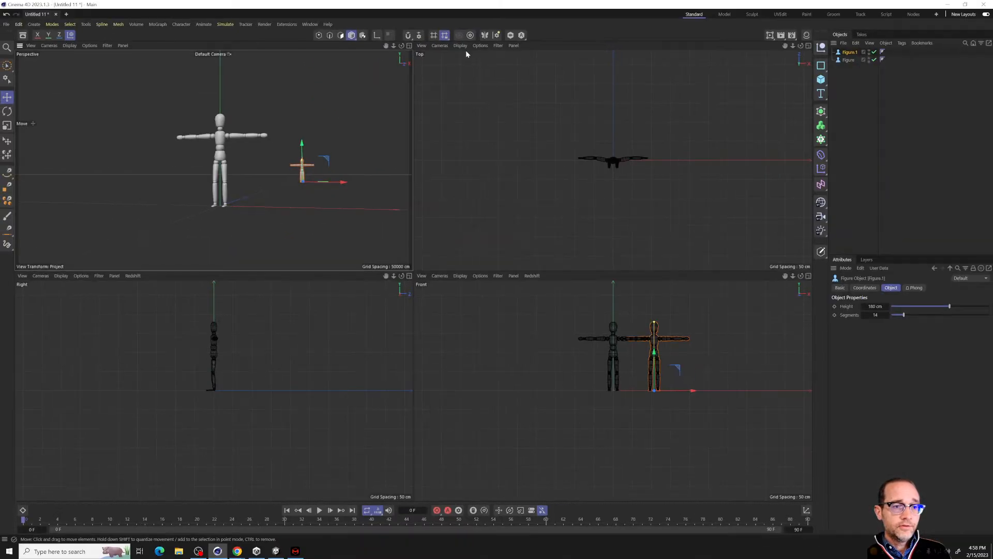
Mark the head and foot levels of both figures with yellow strokes in the maximized perspective view, and return to the four-view layout.
{"action": "left_click", "coordinate": [432, 35]}
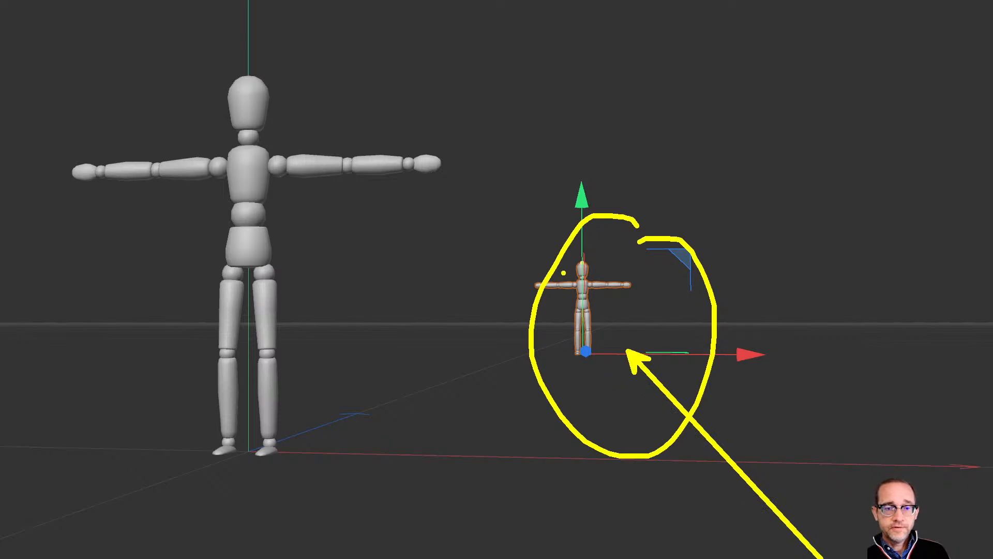
{"action": "left_click_drag", "start_coordinate": [549, 356], "coordinate": [648, 350]}
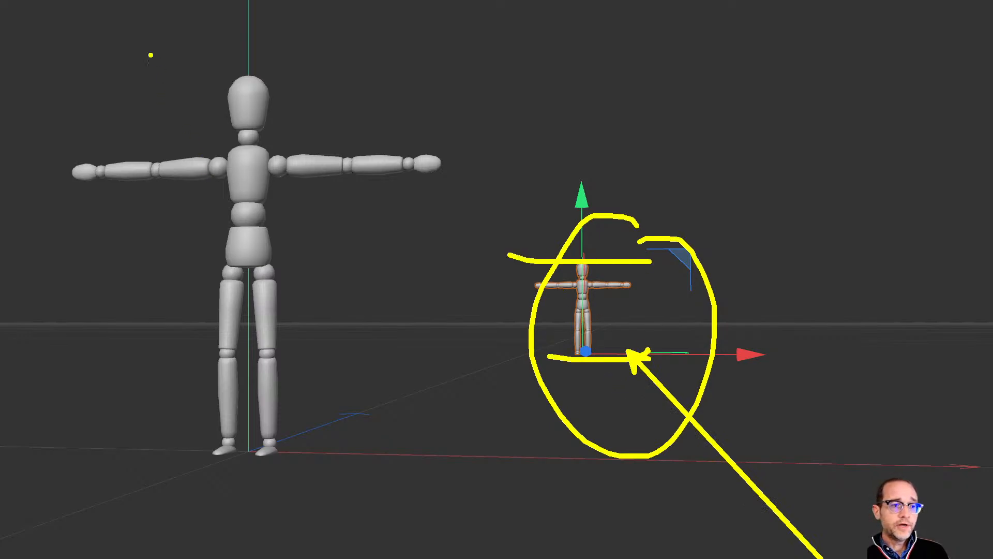
{"action": "left_click_drag", "start_coordinate": [148, 57], "coordinate": [268, 84]}
{"action": "left_click_drag", "start_coordinate": [198, 474], "coordinate": [468, 488]}
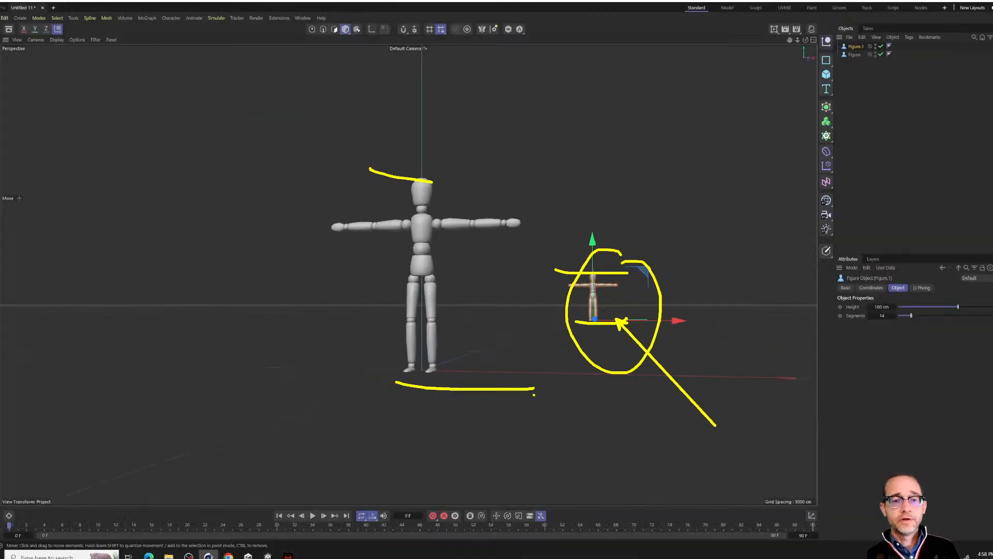
{"action": "left_click", "coordinate": [809, 46]}
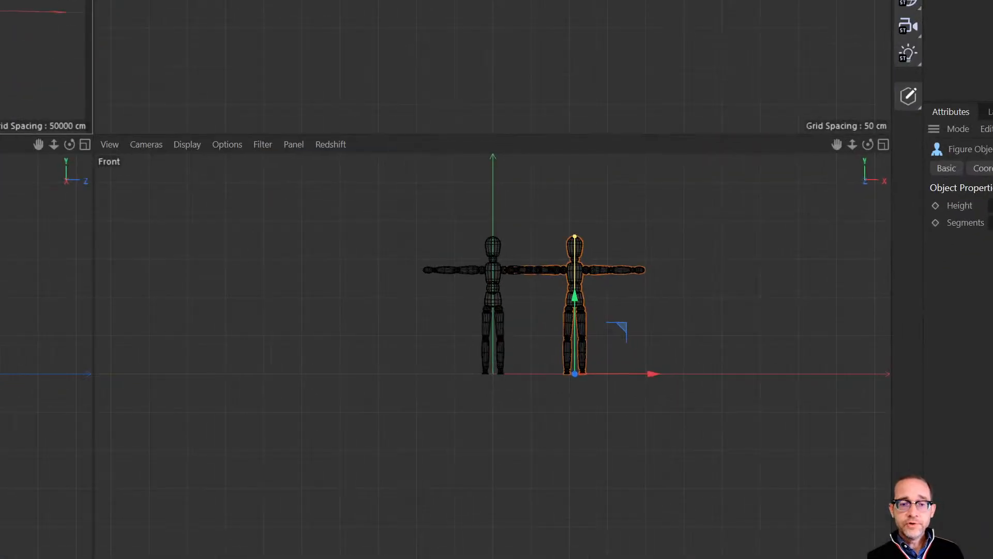
Circle and box the two figures in the Front view, point arrows at them, and clear the yellow markup.
{"action": "left_click", "coordinate": [792, 233]}
{"action": "mouse_move", "coordinate": [771, 218]}
{"action": "left_mouse_down"}
{"action": "mouse_move", "coordinate": [753, 212]}
{"action": "mouse_move", "coordinate": [326, 306]}
{"action": "mouse_move", "coordinate": [952, 228]}
{"action": "mouse_move", "coordinate": [748, 201]}
{"action": "left_mouse_up"}
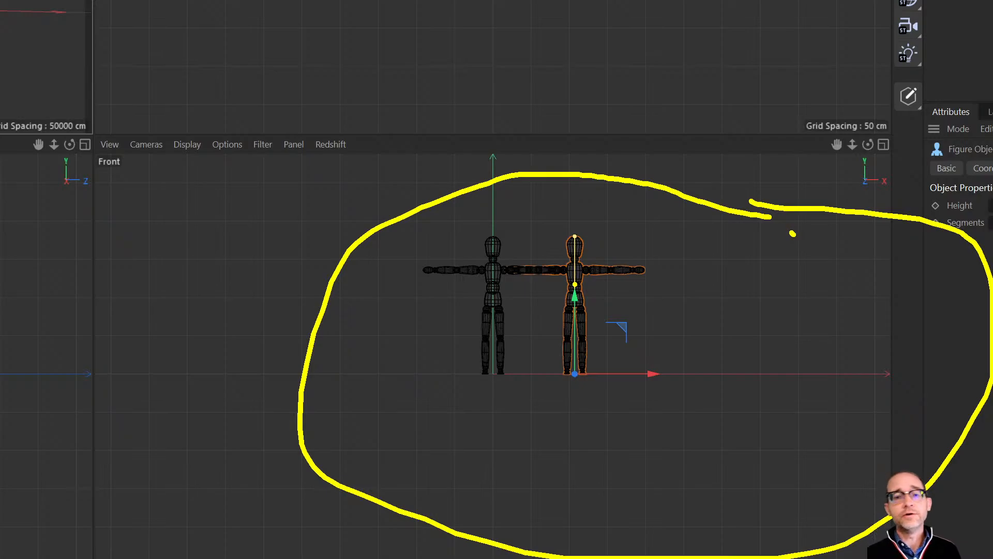
{"action": "mouse_move", "coordinate": [408, 217]}
{"action": "left_mouse_down"}
{"action": "mouse_move", "coordinate": [773, 386]}
{"action": "mouse_move", "coordinate": [716, 405]}
{"action": "left_mouse_up"}
{"action": "mouse_move", "coordinate": [731, 338]}
{"action": "left_mouse_down"}
{"action": "mouse_move", "coordinate": [637, 324]}
{"action": "mouse_move", "coordinate": [984, 364]}
{"action": "left_mouse_up"}
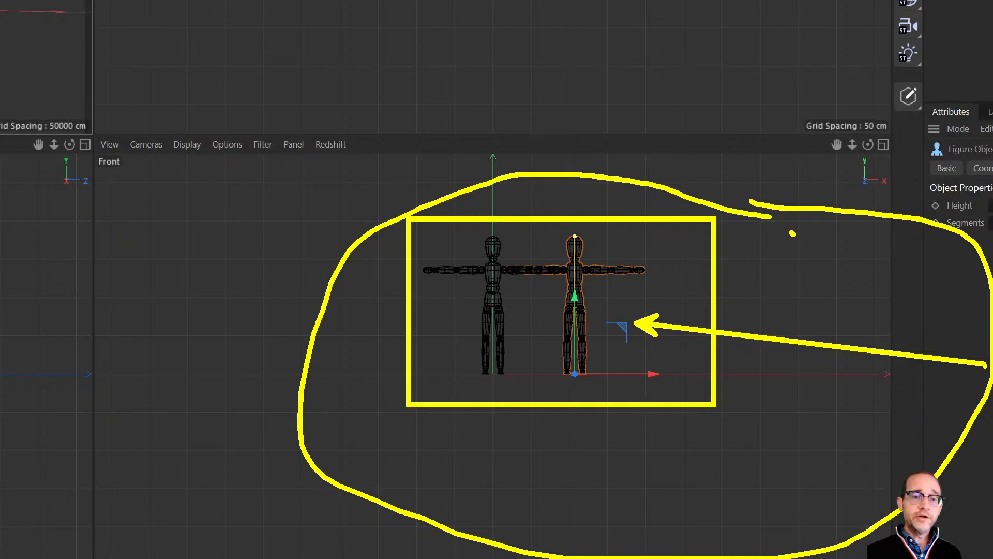
{"action": "left_click", "coordinate": [978, 383]}
{"action": "left_click_drag", "start_coordinate": [688, 307], "coordinate": [858, 307], "text": "ctrl+shift"}
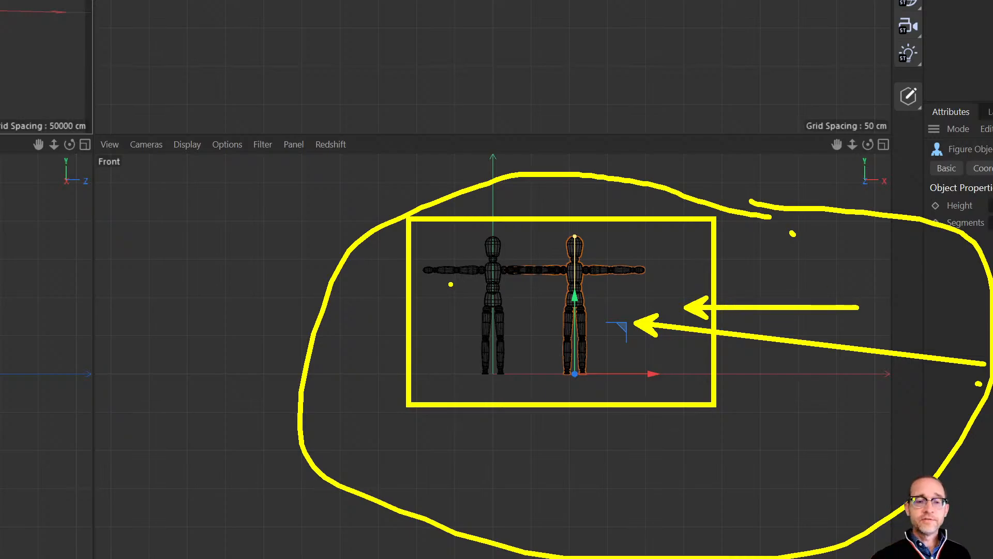
{"action": "mouse_move", "coordinate": [469, 284]}
{"action": "left_mouse_down"}
{"action": "mouse_move", "coordinate": [471, 366]}
{"action": "mouse_move", "coordinate": [601, 367]}
{"action": "left_mouse_up"}
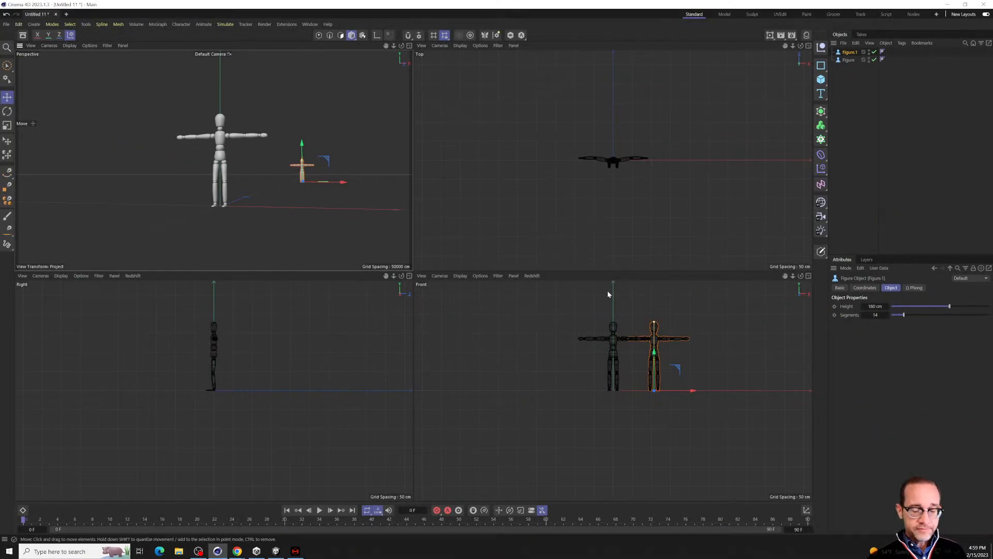
Circle the two figures in the perspective view and add the yellow notes "3D = illusion" and "MOUSE = 2D".
{"action": "key", "text": "t"}
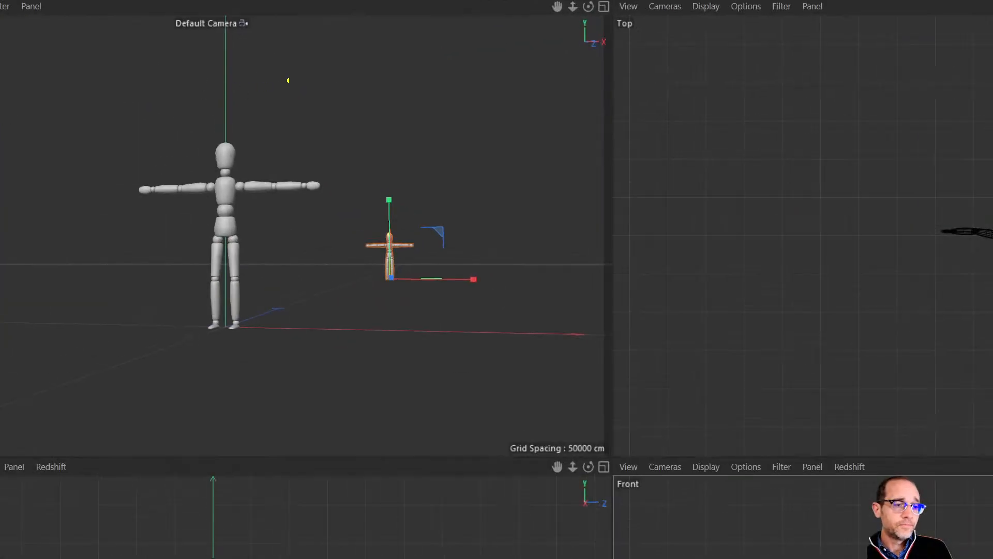
{"action": "mouse_move", "coordinate": [349, 53]}
{"action": "left_mouse_down"}
{"action": "mouse_move", "coordinate": [336, 483]}
{"action": "mouse_move", "coordinate": [366, 27]}
{"action": "left_mouse_up"}
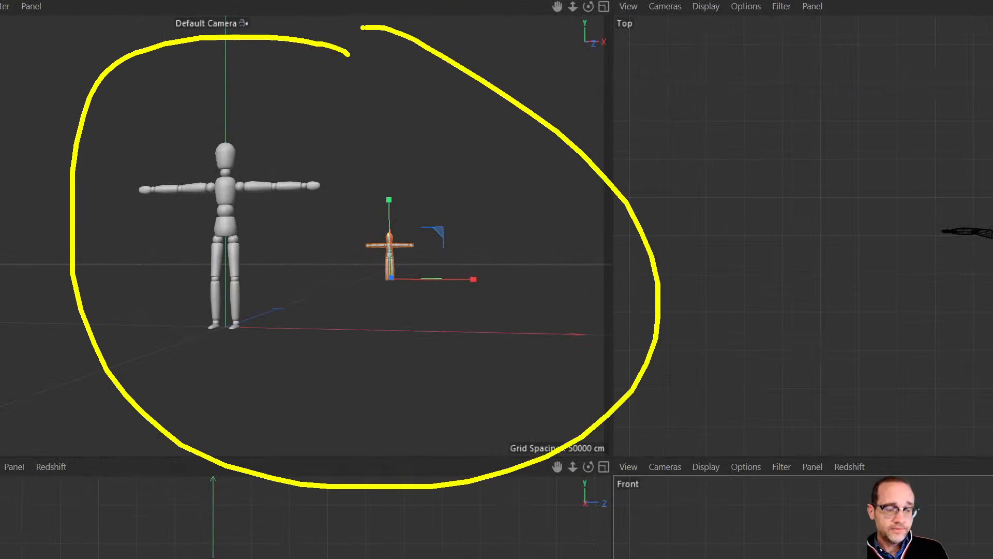
{"action": "key", "text": "t"}
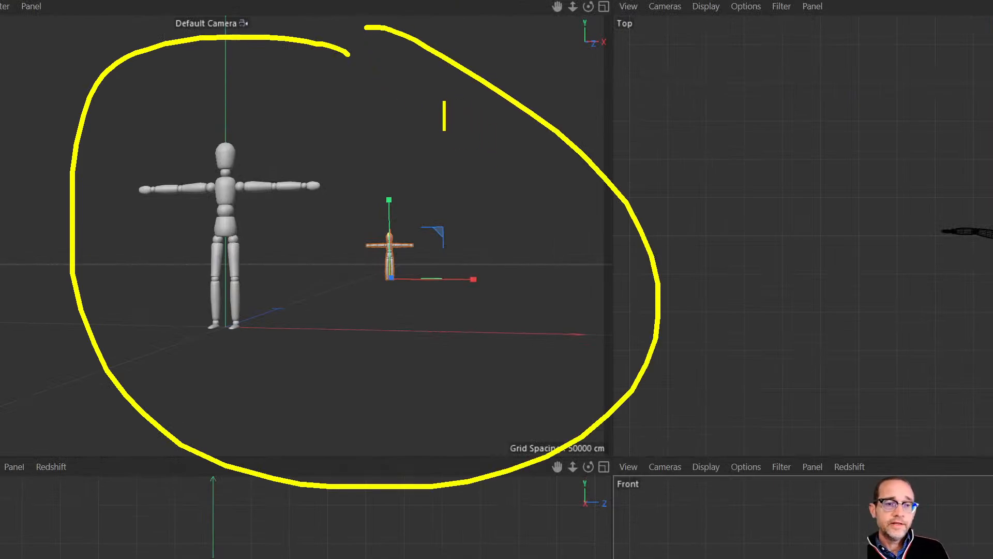
{"action": "scroll", "coordinate": [447, 136], "scroll_direction": "up", "scroll_amount": 4}
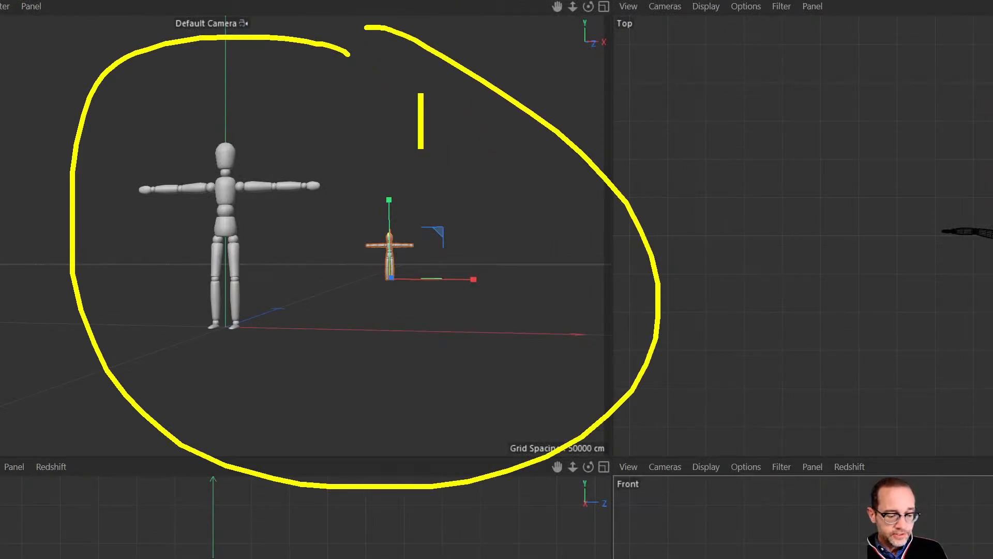
{"action": "type", "text": "3D = "}
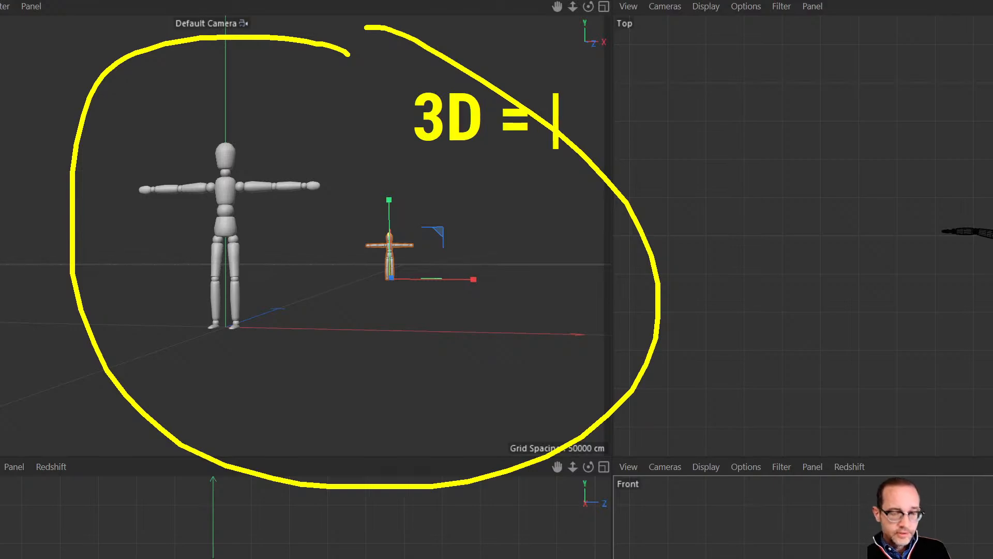
{"action": "type", "text": "illusion"}
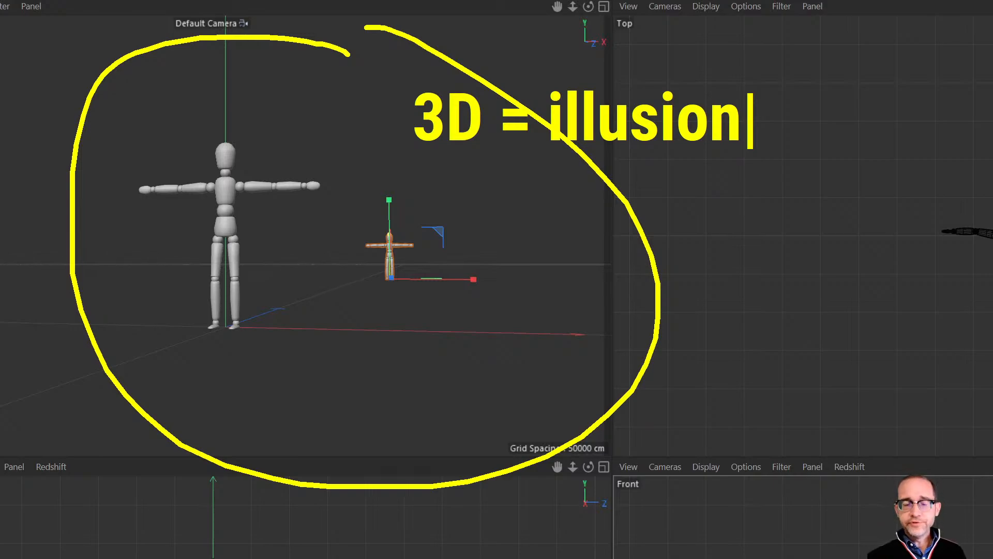
{"action": "key", "text": "Return"}
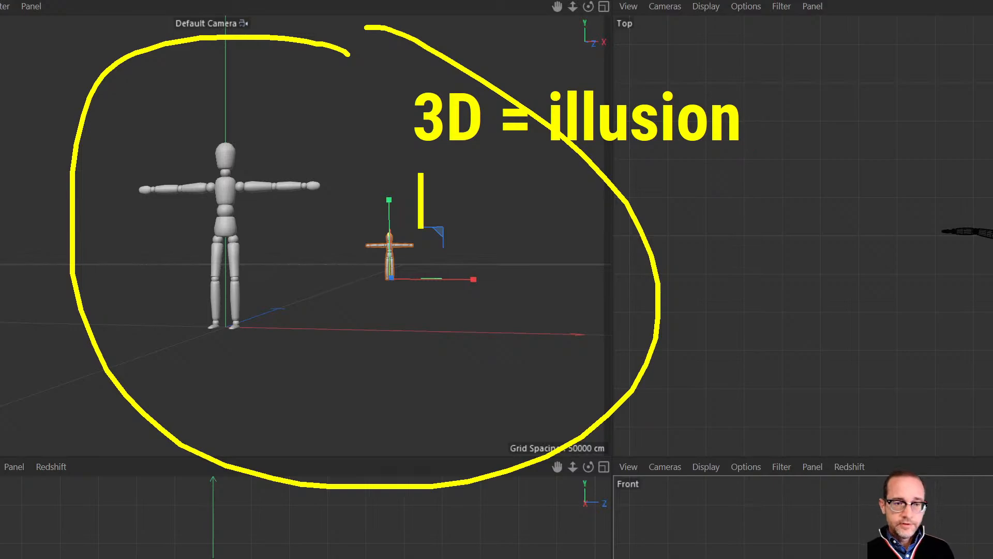
{"action": "type", "text": "MOUSE = "}
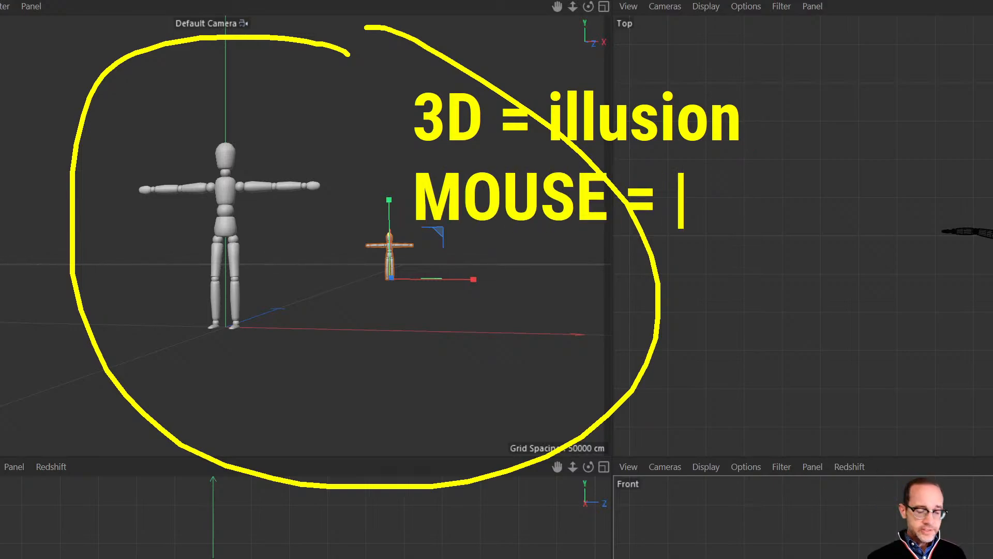
{"action": "type", "text": "2D"}
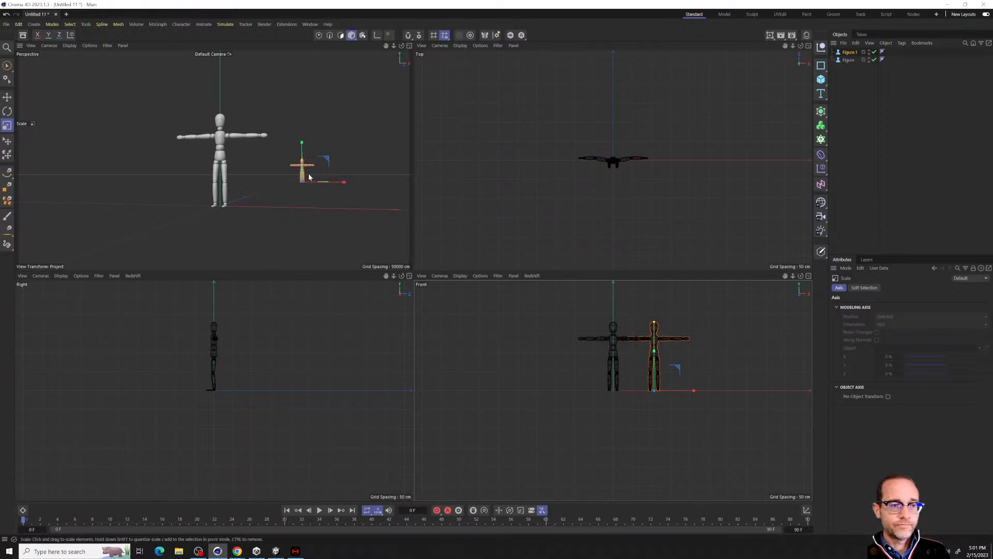
Orbit the perspective view slightly around the figures and maximize it as the single view.
{"action": "mouse_move", "coordinate": [309, 177]}
{"action": "left_mouse_down", "text": "alt"}
{"action": "mouse_move", "coordinate": [288, 202]}
{"action": "mouse_move", "coordinate": [315, 183]}
{"action": "mouse_move", "coordinate": [305, 183]}
{"action": "left_mouse_up", "text": "alt"}
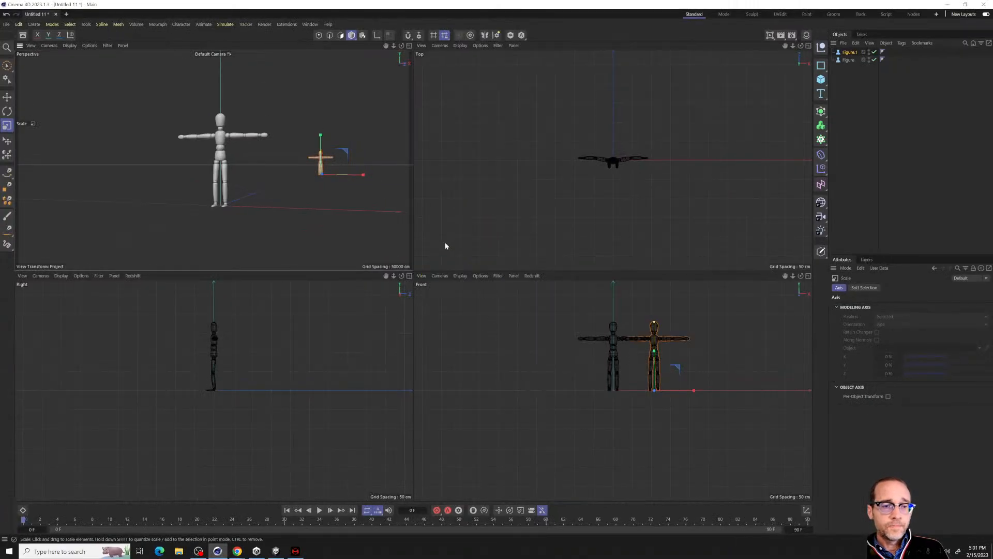
{"action": "middle_click", "coordinate": [290, 199]}
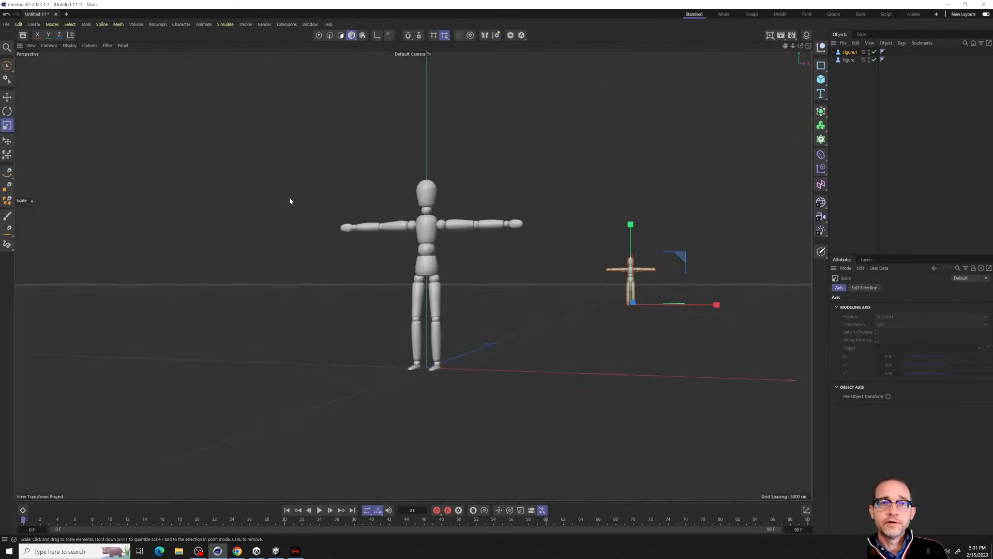
Maximize the Front, Right, Top and perspective views in turn, returning to the four-view layout between them.
{"action": "middle_click", "coordinate": [290, 200]}
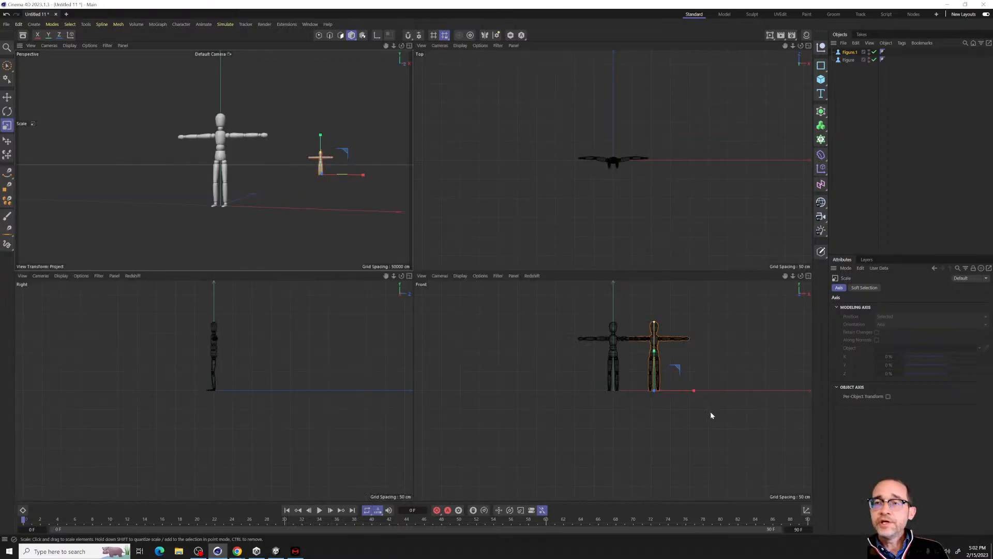
{"action": "middle_click", "coordinate": [727, 347]}
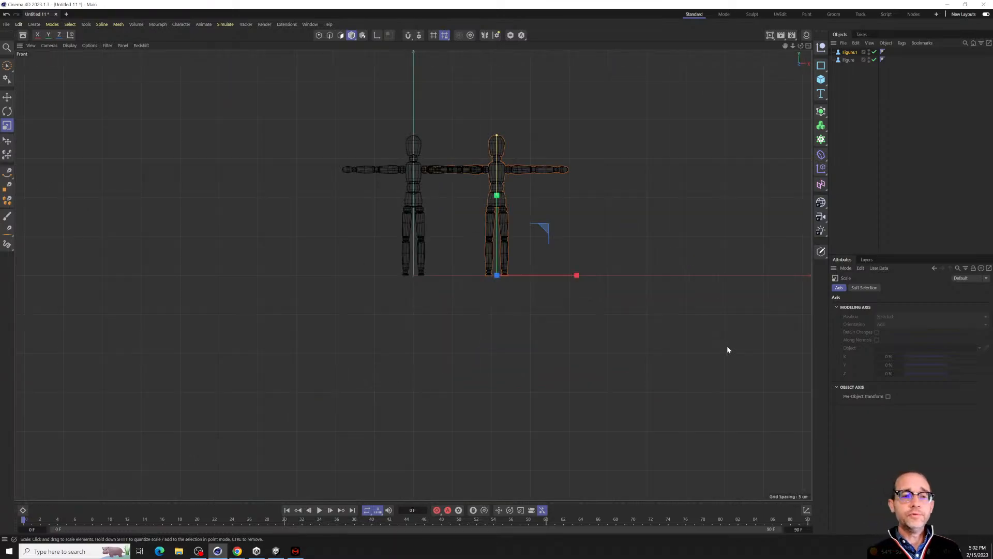
{"action": "middle_click", "coordinate": [680, 223]}
{"action": "middle_click", "coordinate": [359, 374]}
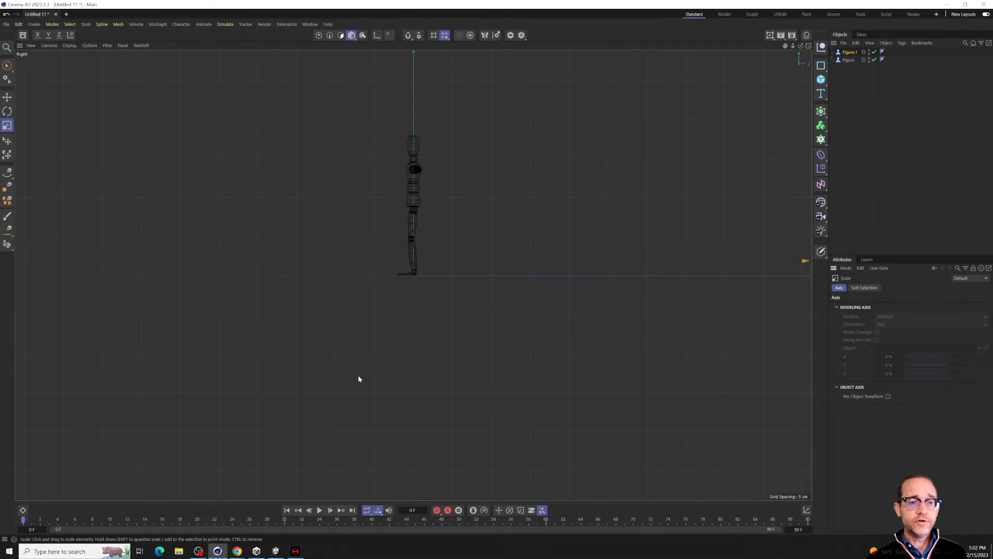
{"action": "middle_click", "coordinate": [465, 242]}
{"action": "middle_click", "coordinate": [565, 191]}
{"action": "middle_click", "coordinate": [566, 192]}
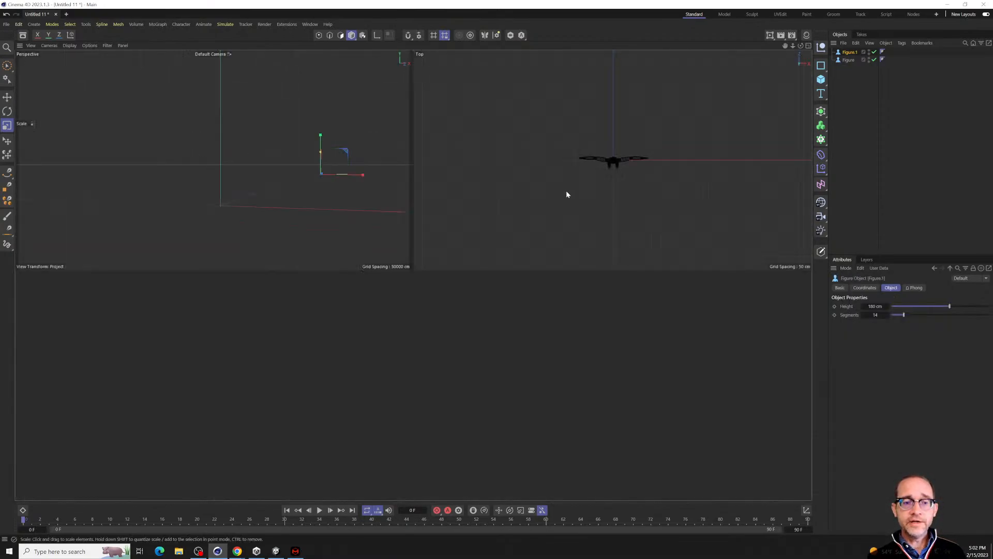
{"action": "middle_click", "coordinate": [587, 383]}
{"action": "middle_click", "coordinate": [586, 383]}
{"action": "middle_click", "coordinate": [254, 240]}
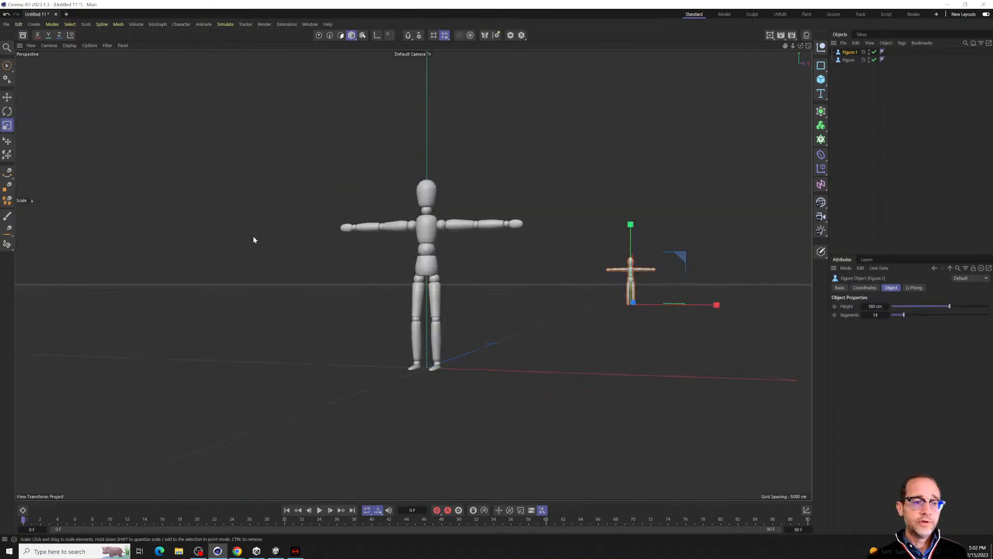
Alternate the four-view layout with the maximized perspective, Top and Front views, ending in the maximized perspective view.
{"action": "middle_click", "coordinate": [253, 239]}
{"action": "middle_click", "coordinate": [253, 240]}
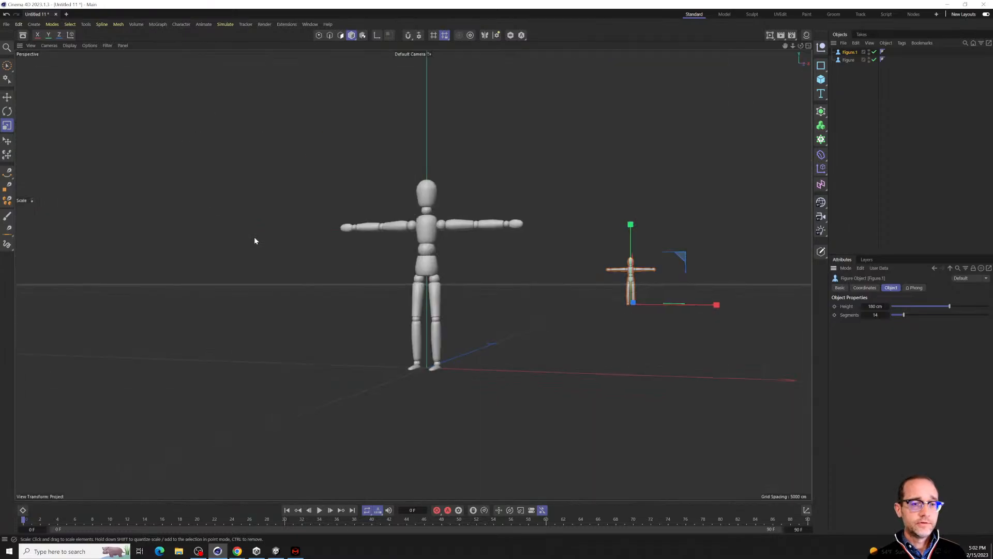
{"action": "middle_click", "coordinate": [255, 240]}
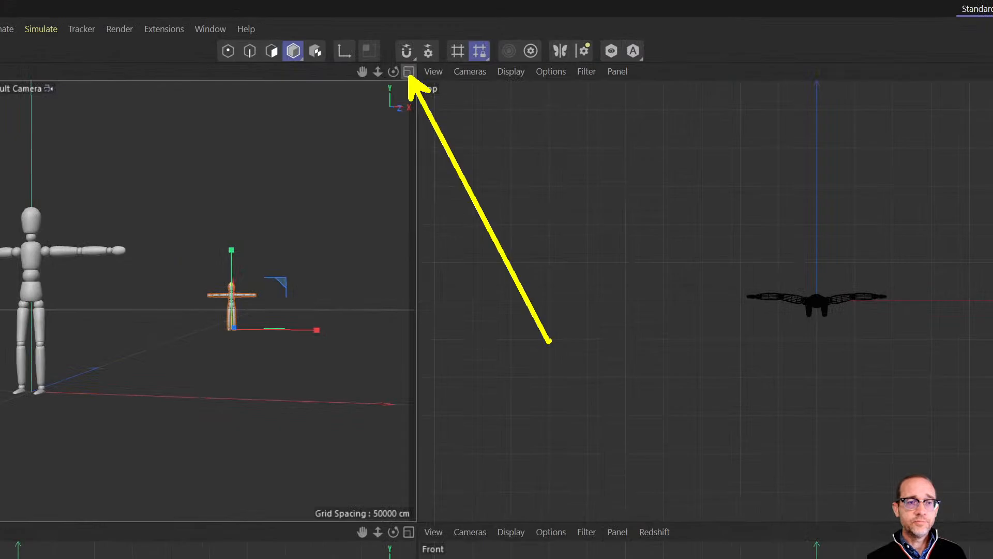
{"action": "middle_click", "coordinate": [177, 297]}
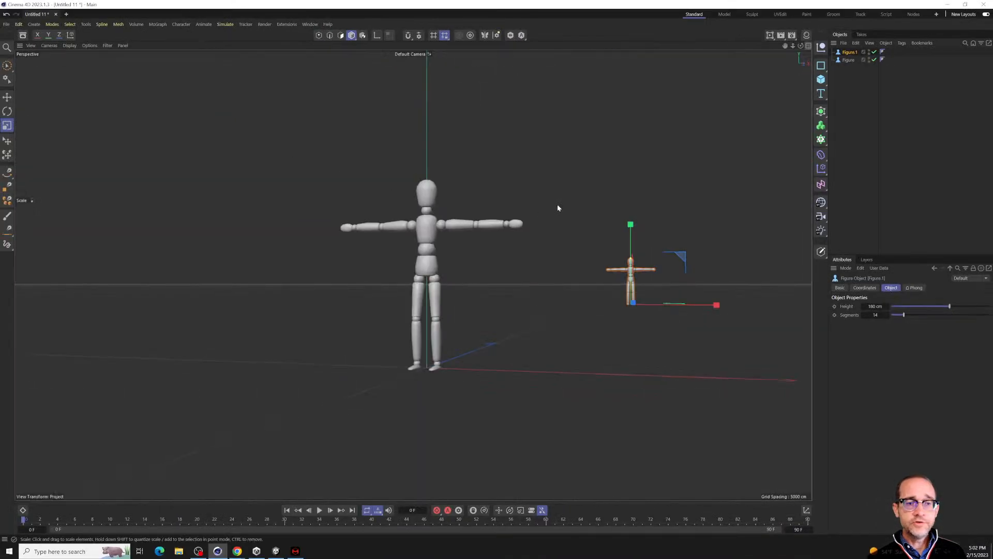
{"action": "middle_click", "coordinate": [557, 207]}
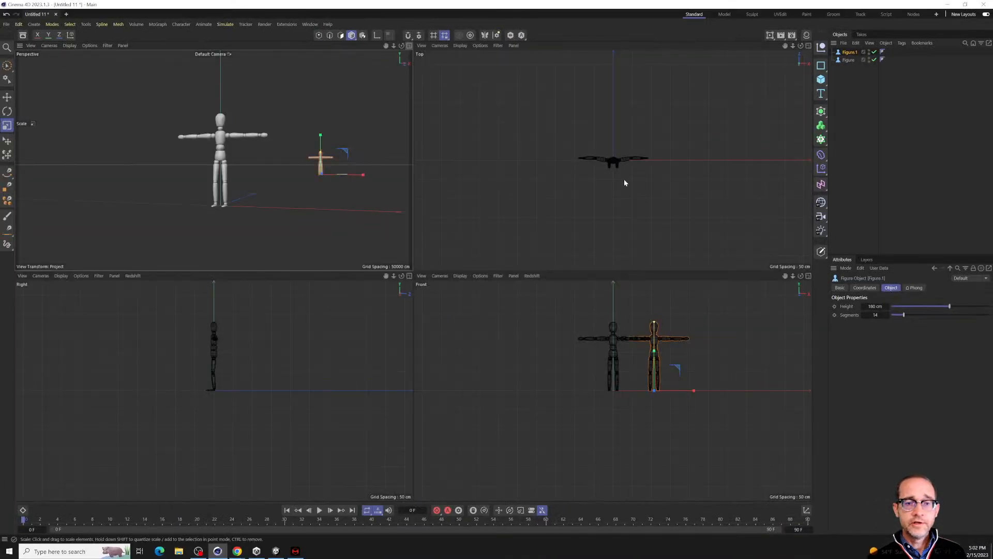
{"action": "middle_click", "coordinate": [624, 183]}
{"action": "middle_click", "coordinate": [645, 224]}
{"action": "middle_click", "coordinate": [645, 337]}
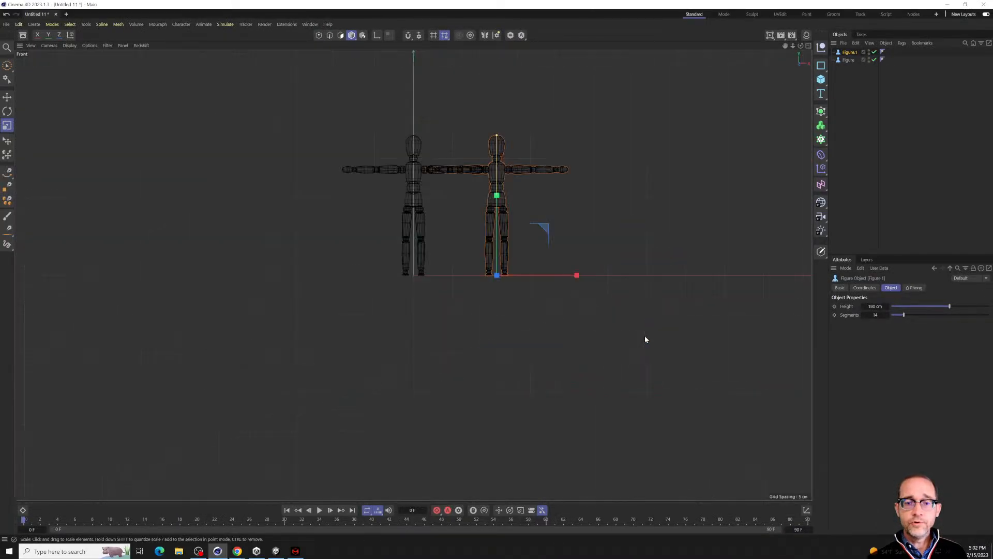
{"action": "middle_click", "coordinate": [644, 336]}
{"action": "middle_click", "coordinate": [295, 163]}
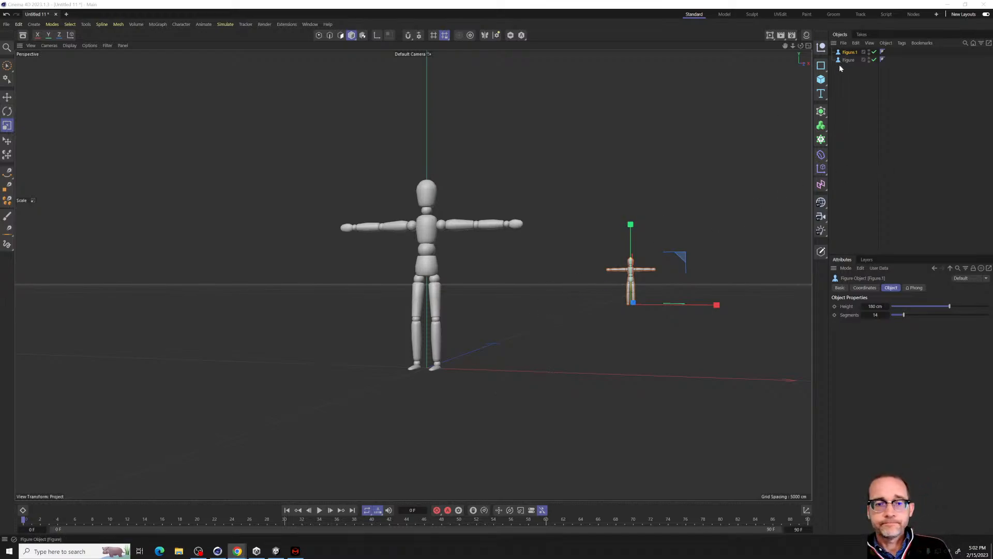
Select each of the two figures in turn, leaving the large original figure in the foreground selected.
{"action": "left_click_drag", "start_coordinate": [473, 286], "coordinate": [380, 322], "text": "alt"}
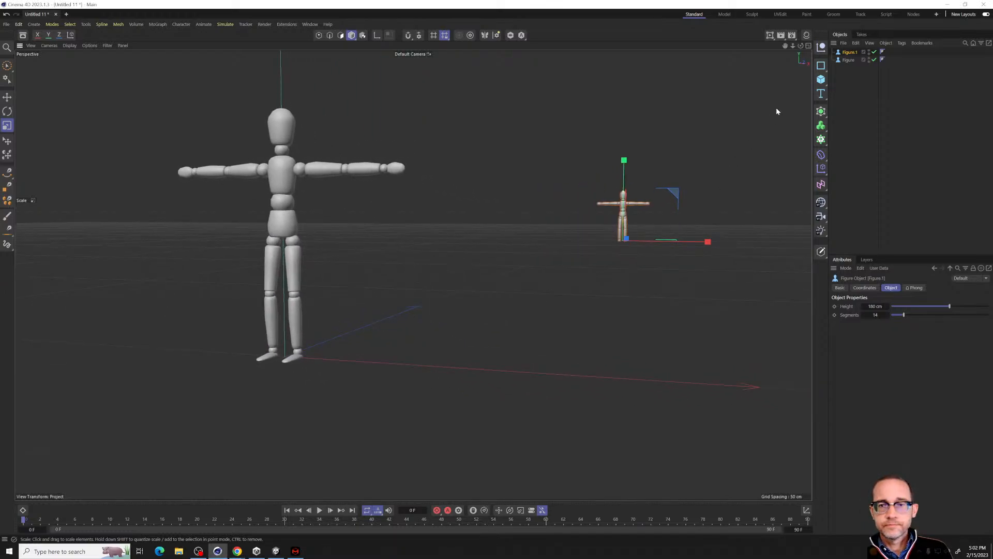
{"action": "left_click", "coordinate": [848, 59]}
{"action": "left_click", "coordinate": [849, 53]}
{"action": "left_click", "coordinate": [848, 60]}
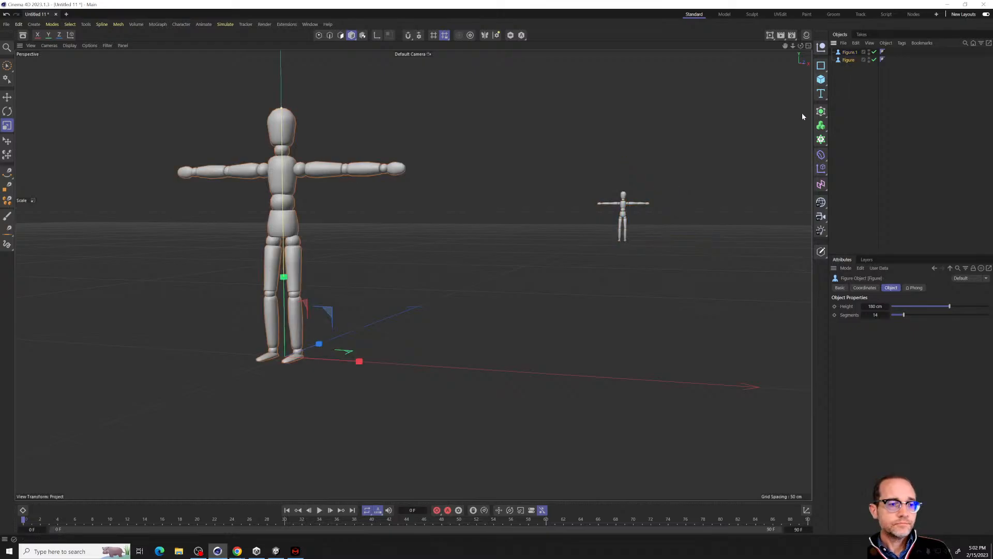
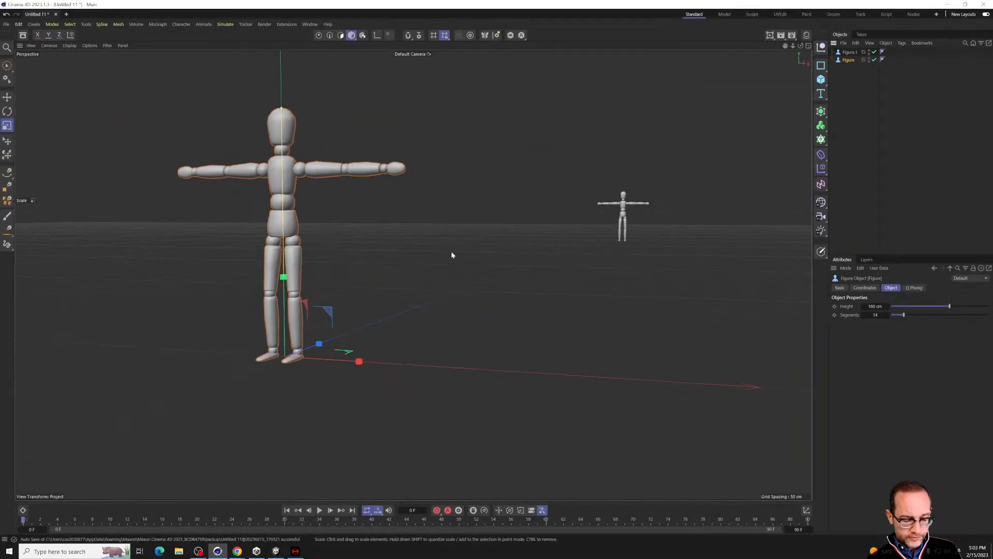
Toggle the perspective view's display between Gouraud Shading and Gouraud Shading (Lines), ending with the lines display.
{"action": "key", "text": "n"}
{"action": "key", "text": "b"}
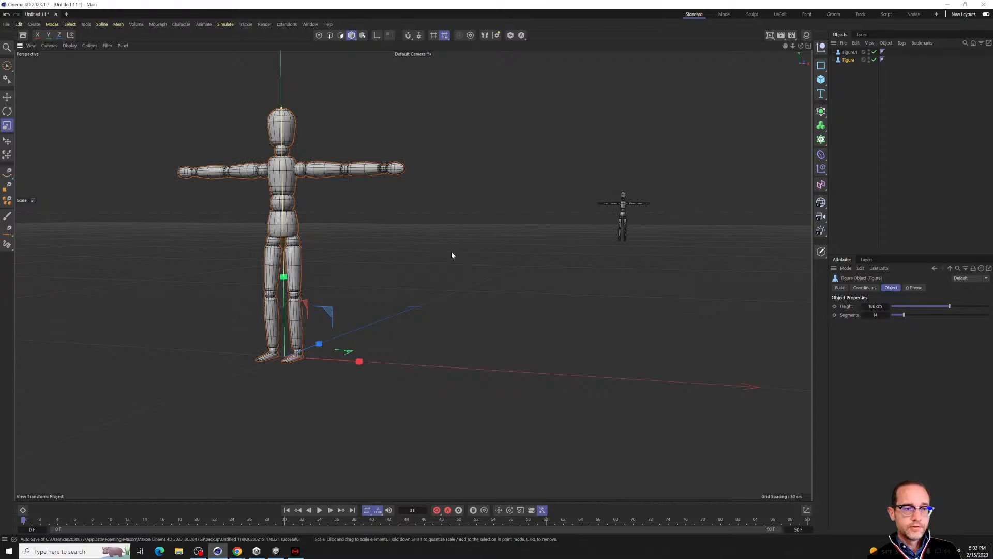
{"action": "key", "text": "n"}
{"action": "key", "text": "a"}
{"action": "key", "text": "n"}
{"action": "key", "text": "b"}
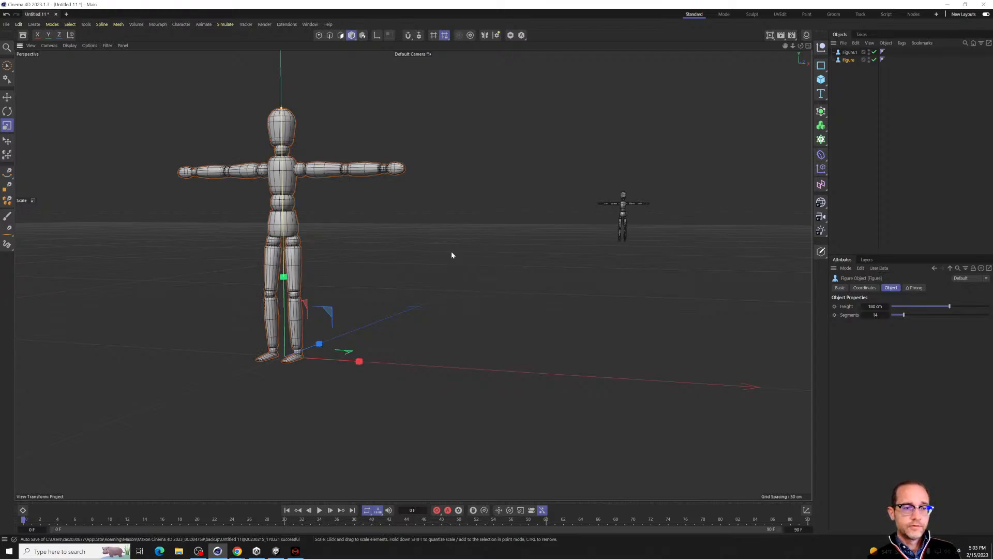
{"action": "key", "text": "n"}
{"action": "key", "text": "a"}
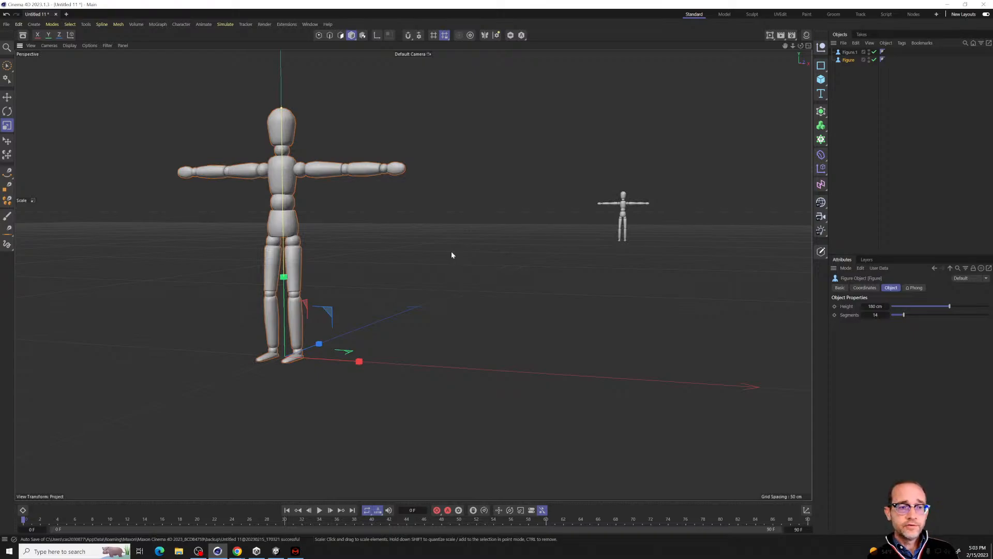
{"action": "key", "text": "n"}
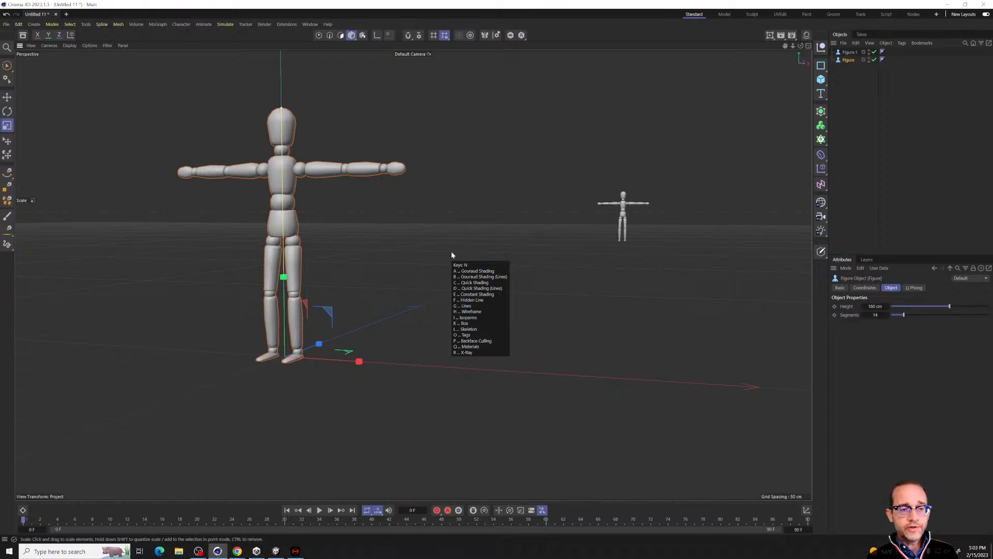
{"action": "key", "text": "b"}
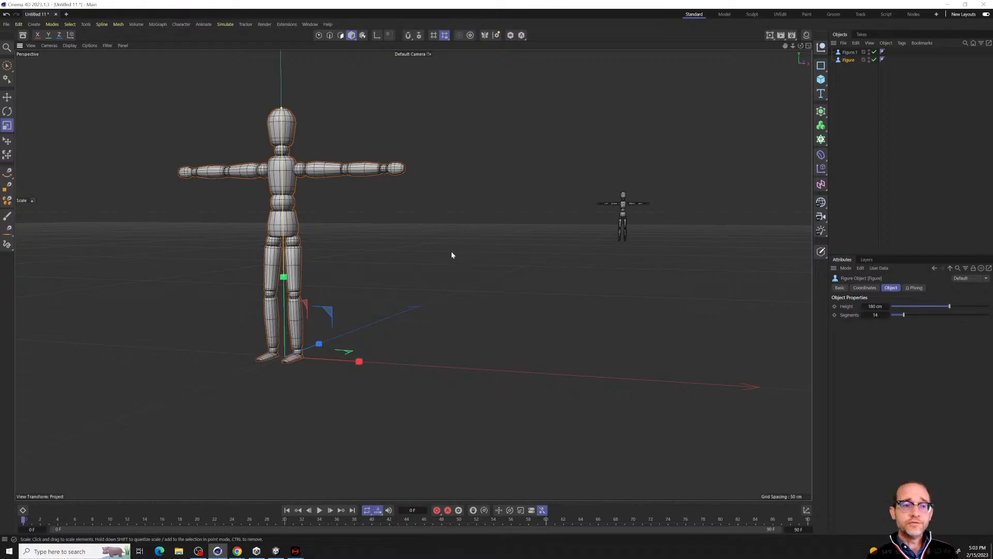
Magnify the large figure and add the yellow screen note "TOPOLOGY object layout of the polygons" over it.
{"action": "left_click_drag", "start_coordinate": [412, 76], "coordinate": [259, 454]}
{"action": "key", "text": "Escape"}
{"action": "key", "text": "ctrl+1"}
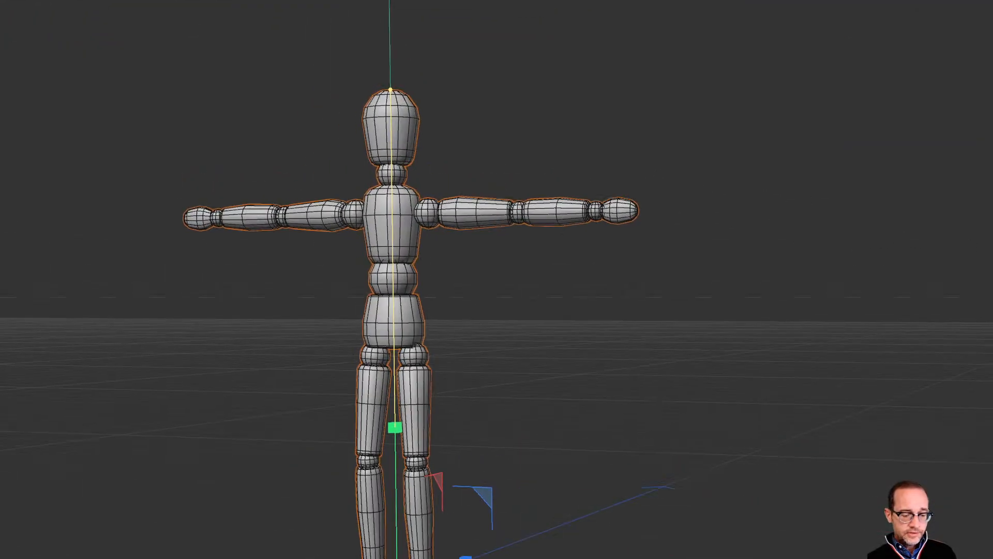
{"action": "key", "text": "t"}
{"action": "left_click", "coordinate": [171, 112]}
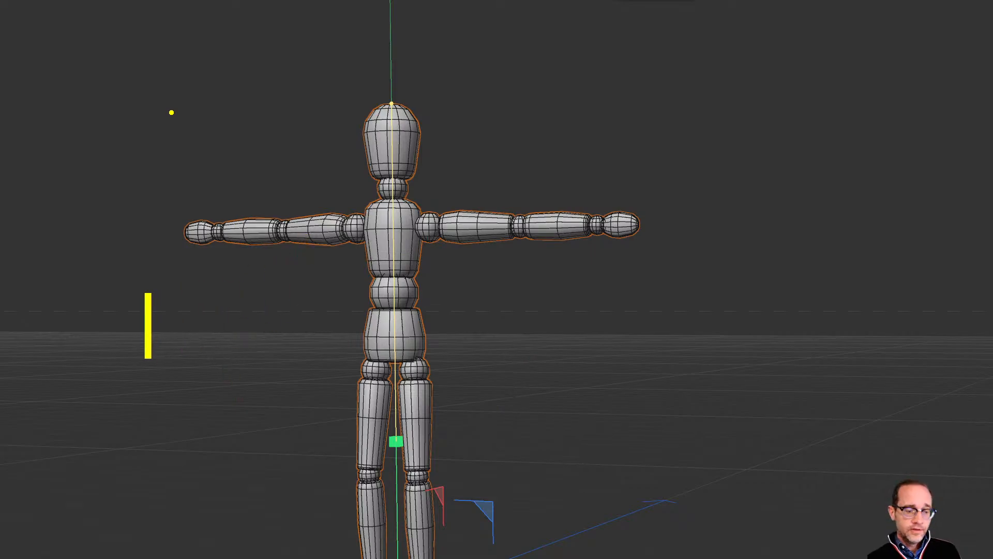
{"action": "type", "text": "TO"}
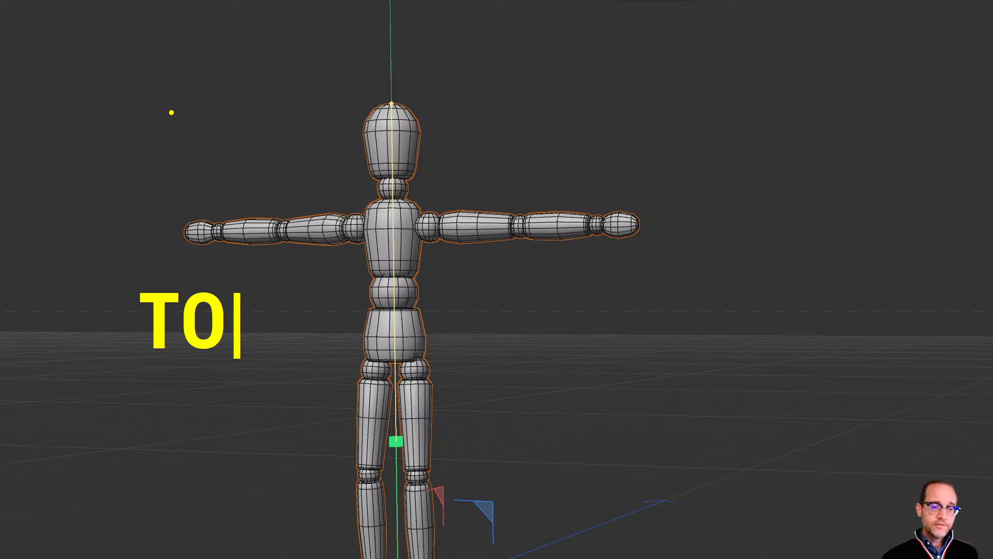
{"action": "type", "text": "POLOGY"}
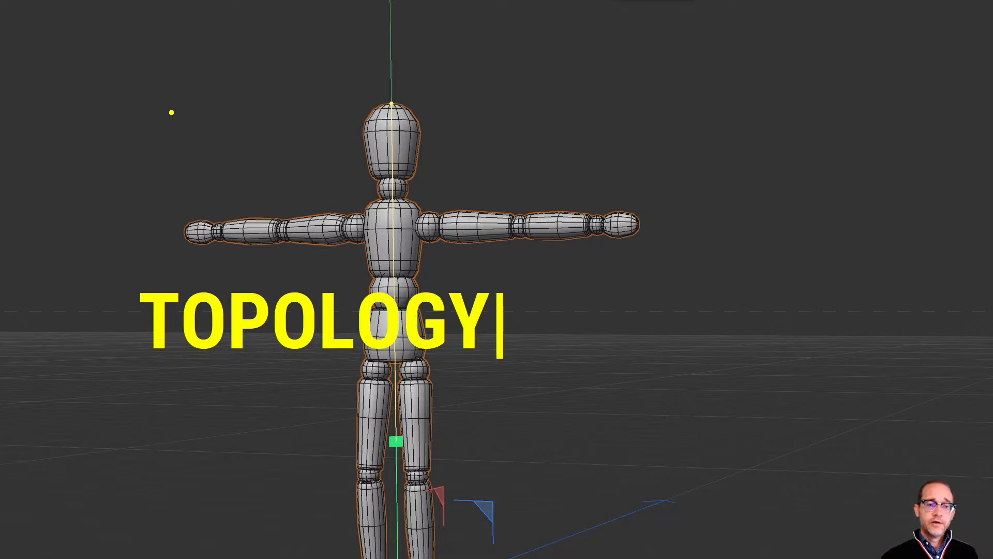
{"action": "type", "text": " object"}
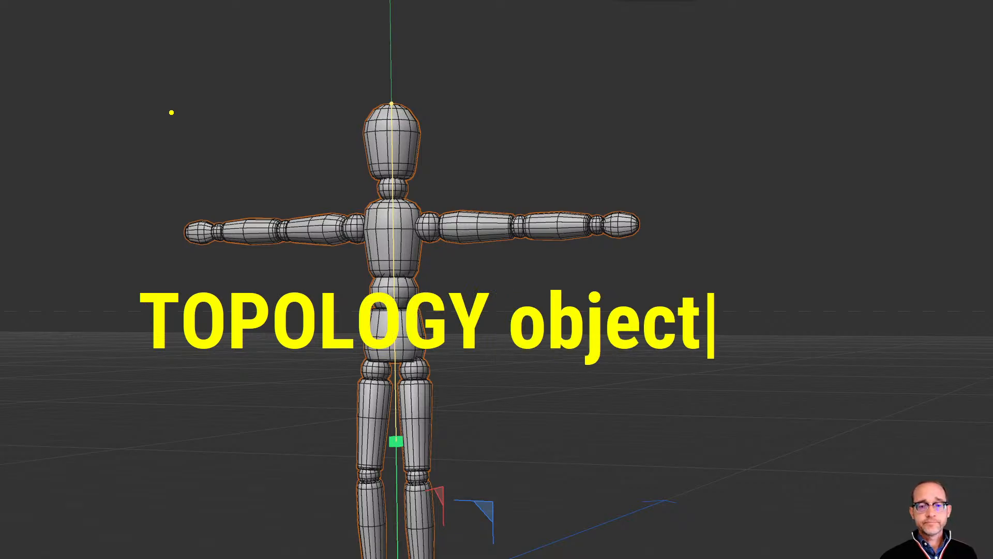
{"action": "key", "text": "Return"}
{"action": "type", "text": "layout"}
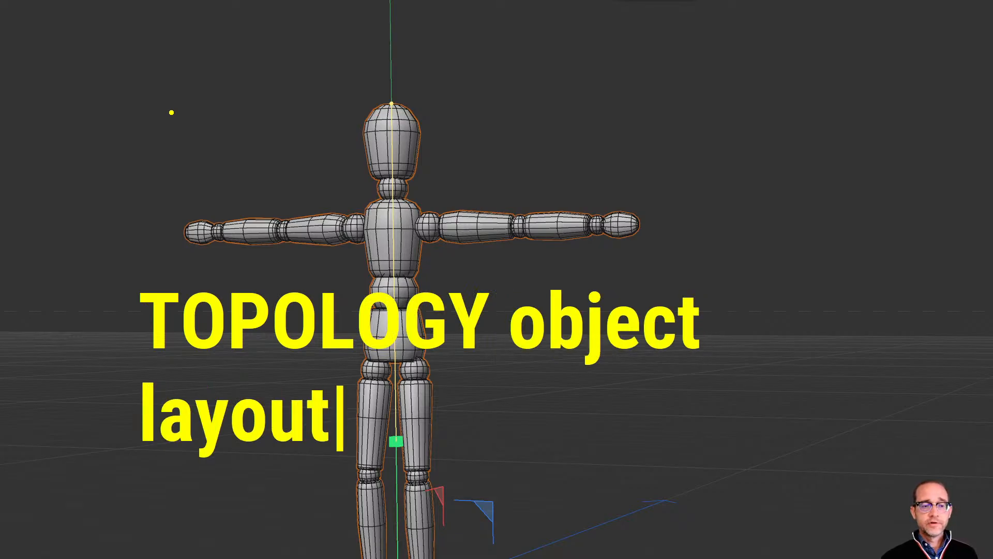
{"action": "type", "text": " of the polygo"}
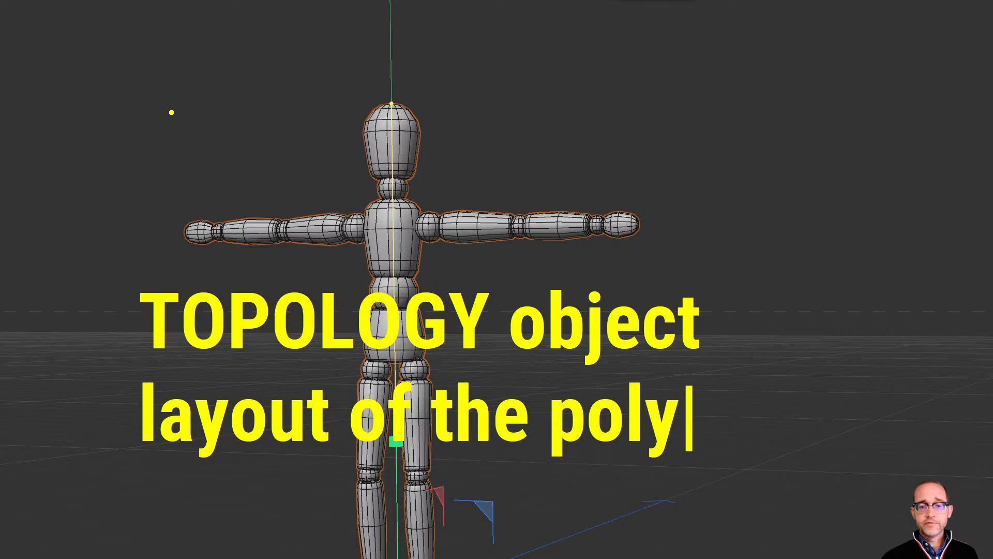
{"action": "type", "text": "ns"}
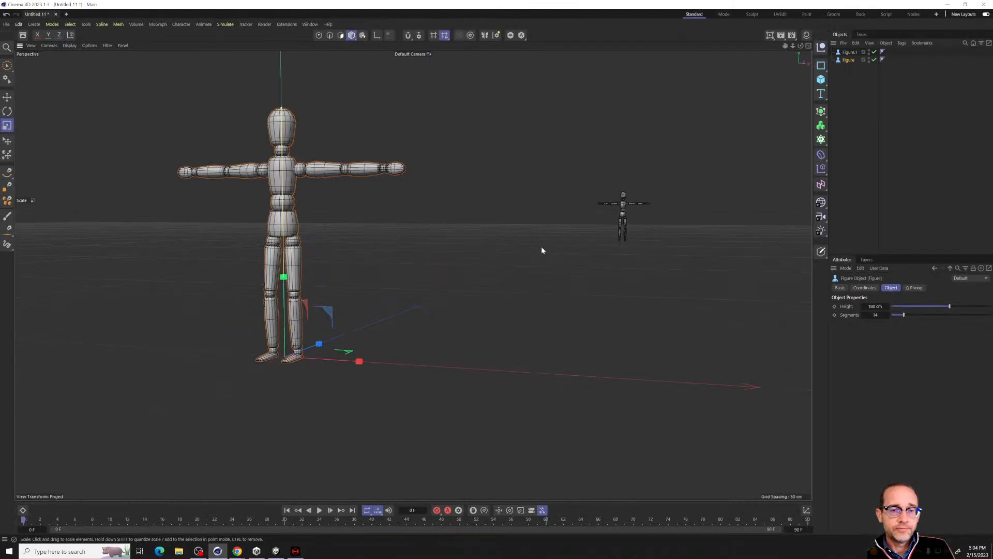
Delete both figures from the scene.
{"action": "left_click_drag", "start_coordinate": [453, 255], "coordinate": [417, 258], "text": "alt"}
{"action": "middle_click_drag", "start_coordinate": [314, 233], "coordinate": [378, 263], "text": "alt"}
{"action": "scroll", "coordinate": [377, 260], "scroll_direction": "up", "scroll_amount": 4}
{"action": "left_click_drag", "start_coordinate": [352, 247], "coordinate": [348, 270], "text": "alt"}
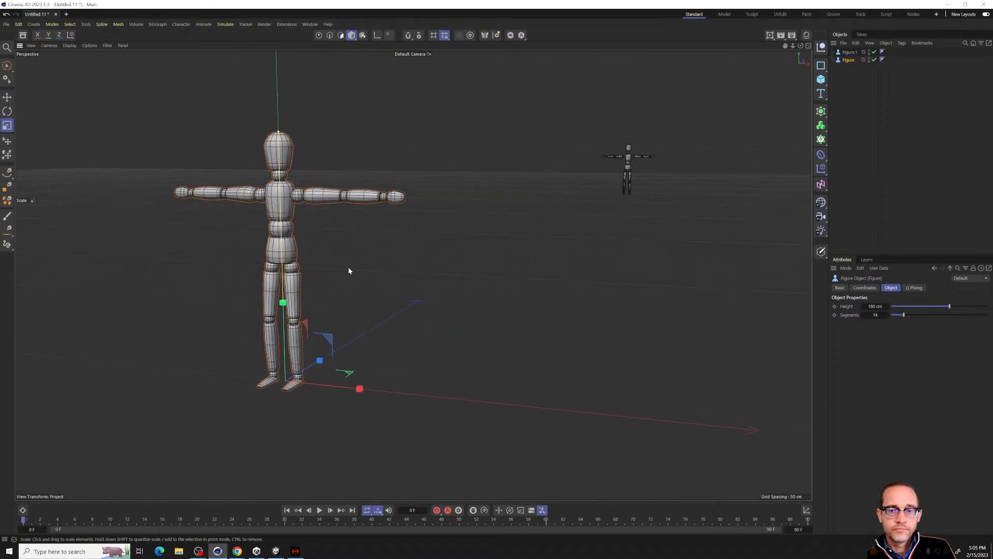
{"action": "key", "text": "Delete"}
{"action": "left_click", "coordinate": [848, 52]}
{"action": "key", "text": "Delete"}
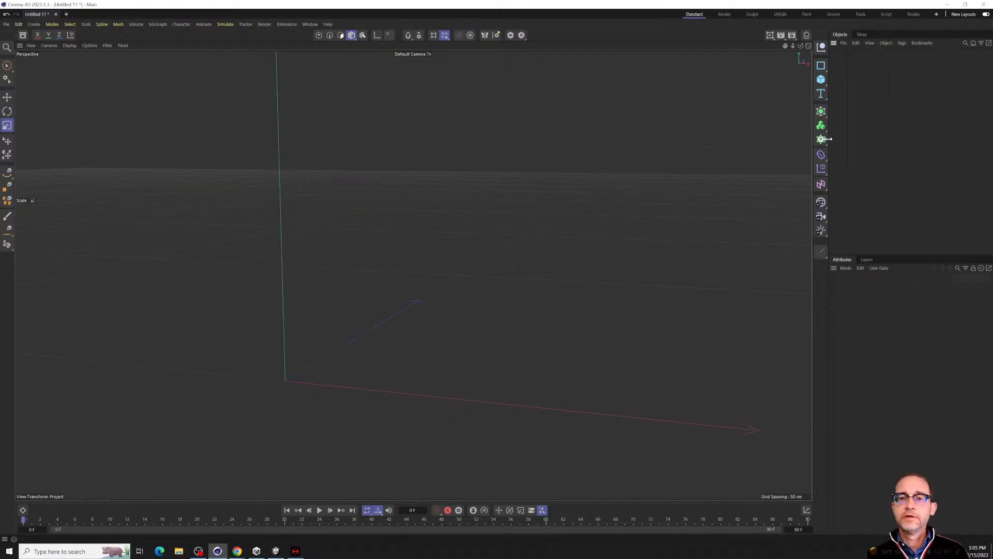
Add a Sphere primitive to the empty scene.
{"action": "left_click", "coordinate": [821, 80]}
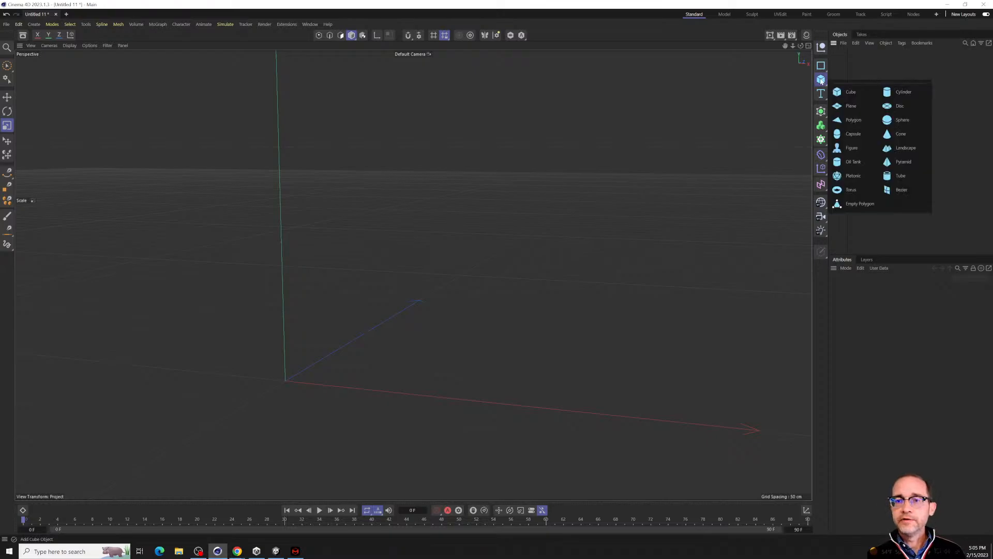
{"action": "left_click", "coordinate": [904, 121]}
{"action": "left_click_drag", "start_coordinate": [451, 360], "coordinate": [475, 317], "text": "alt"}
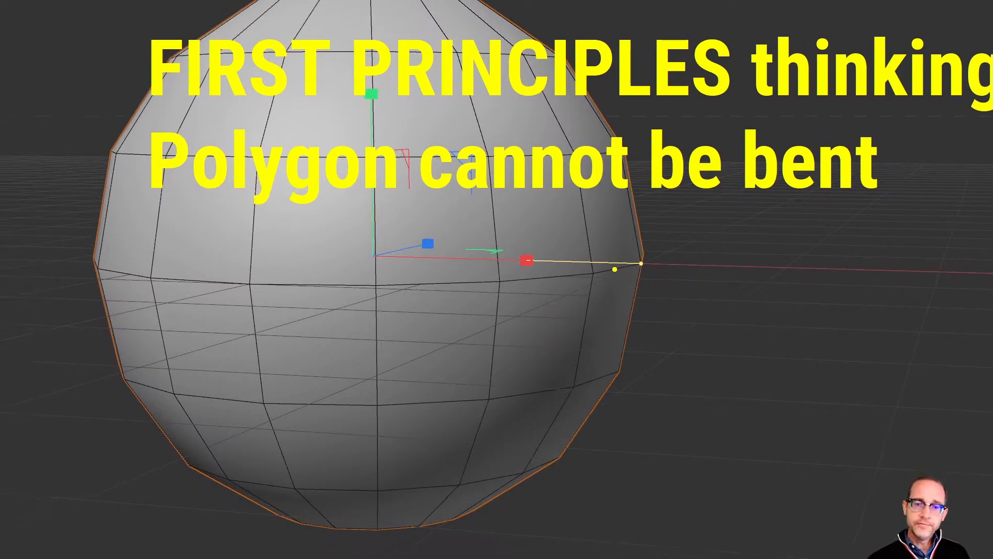
Trace a vertical run of polygon edges on the sphere in yellow, mark one polygon beside it, and clear the markup.
{"action": "left_click_drag", "start_coordinate": [610, 267], "coordinate": [587, 156]}
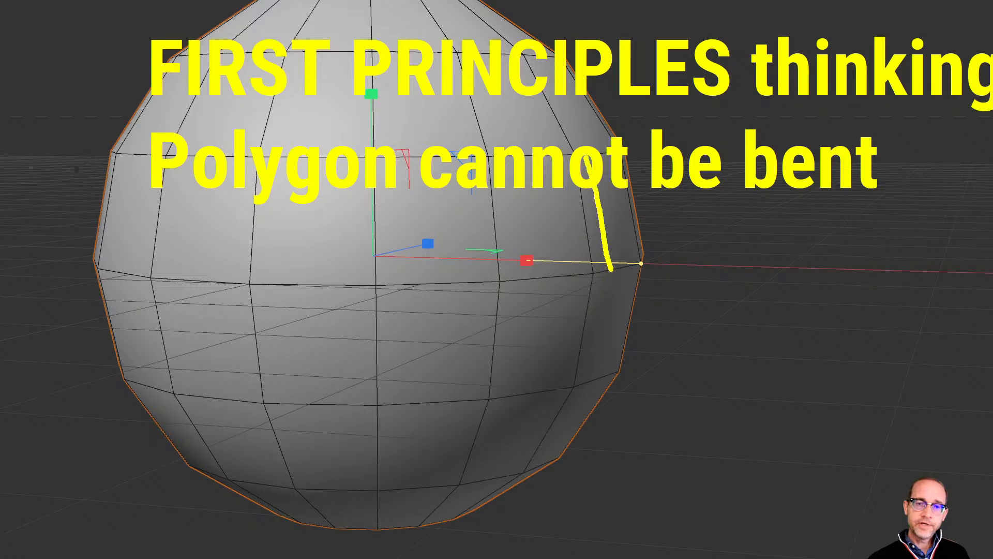
{"action": "mouse_move", "coordinate": [610, 271]}
{"action": "left_mouse_down"}
{"action": "mouse_move", "coordinate": [612, 317]}
{"action": "mouse_move", "coordinate": [571, 441]}
{"action": "left_mouse_up"}
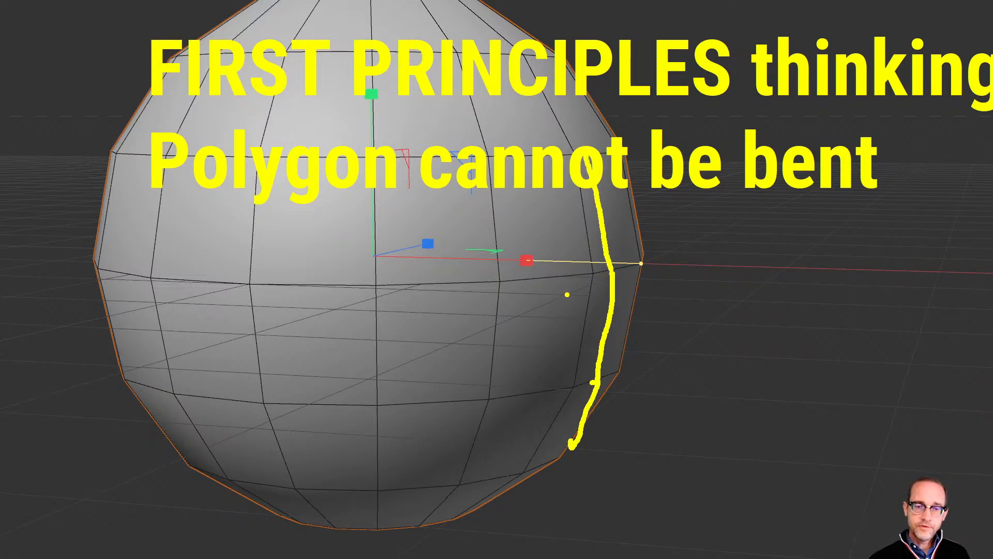
{"action": "mouse_move", "coordinate": [569, 292]}
{"action": "left_mouse_down"}
{"action": "mouse_move", "coordinate": [531, 297]}
{"action": "mouse_move", "coordinate": [547, 343]}
{"action": "mouse_move", "coordinate": [516, 331]}
{"action": "mouse_move", "coordinate": [553, 364]}
{"action": "mouse_move", "coordinate": [536, 307]}
{"action": "mouse_move", "coordinate": [549, 298]}
{"action": "left_mouse_up"}
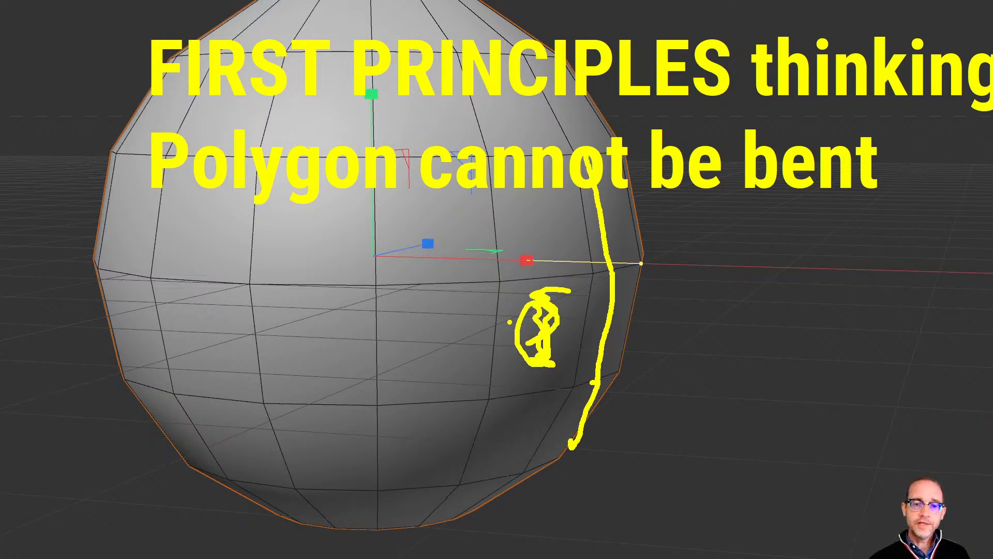
{"action": "key", "text": "Escape"}
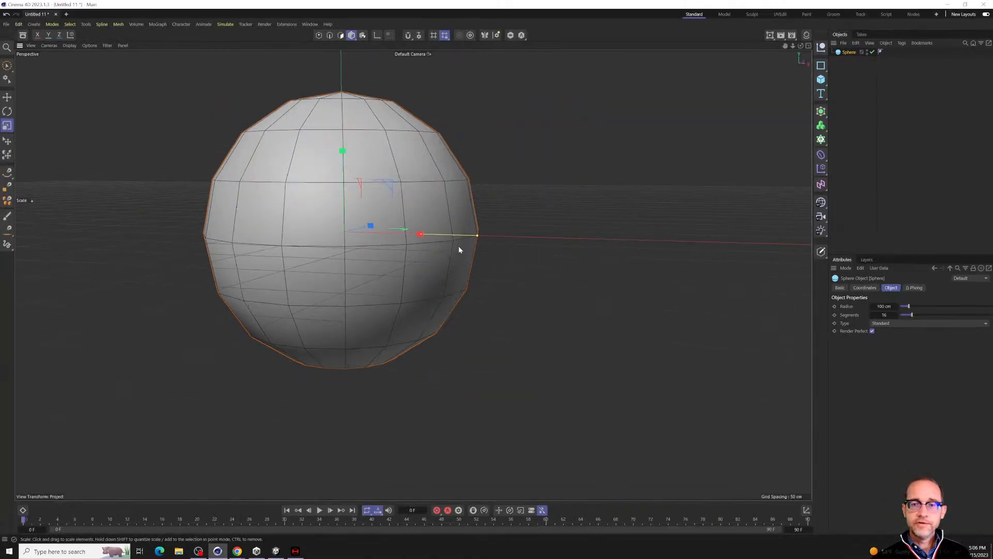
Delete the sphere and add a Plane primitive to the empty scene.
{"action": "left_click", "coordinate": [853, 77]}
{"action": "left_click", "coordinate": [848, 53]}
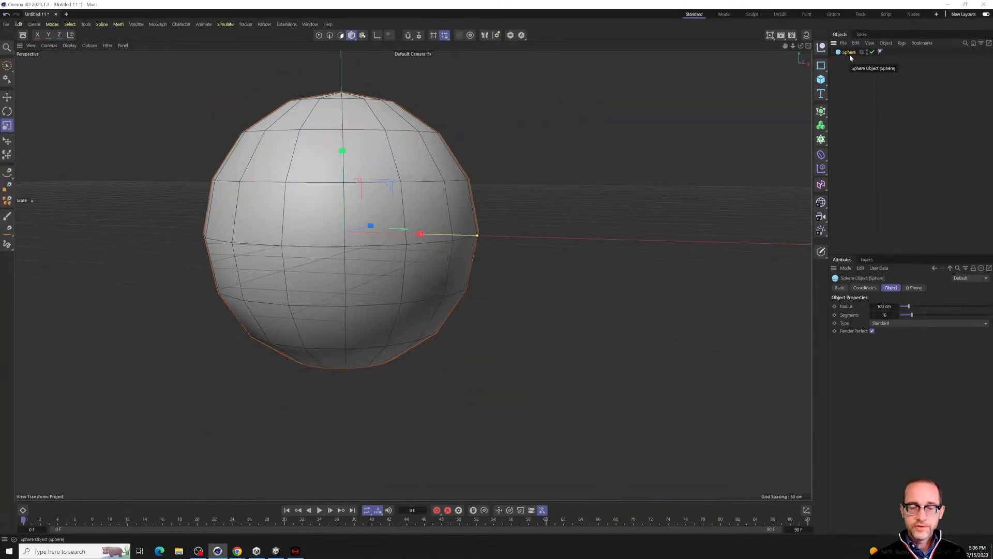
{"action": "key", "text": "Delete"}
{"action": "left_click", "coordinate": [821, 79]}
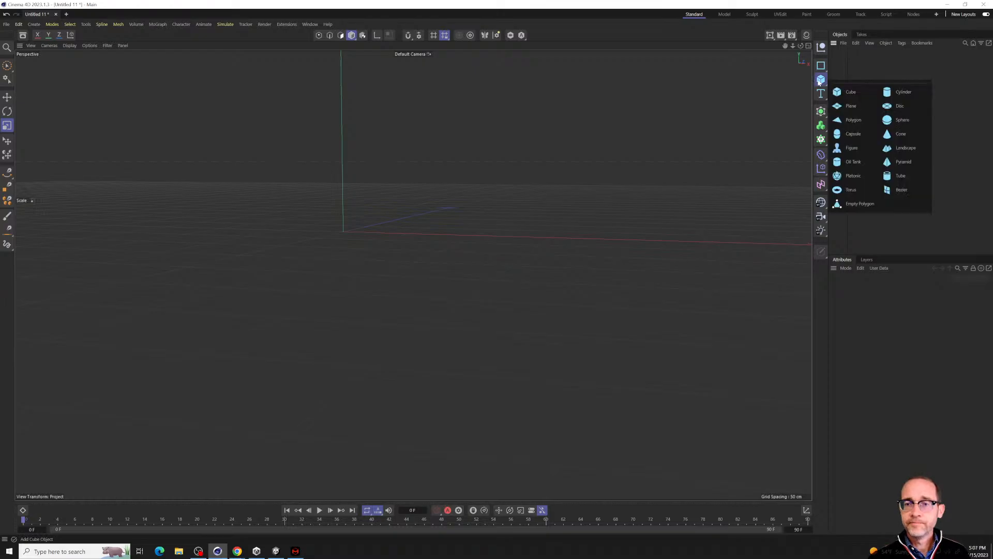
{"action": "left_click", "coordinate": [857, 106]}
{"action": "key", "text": "h"}
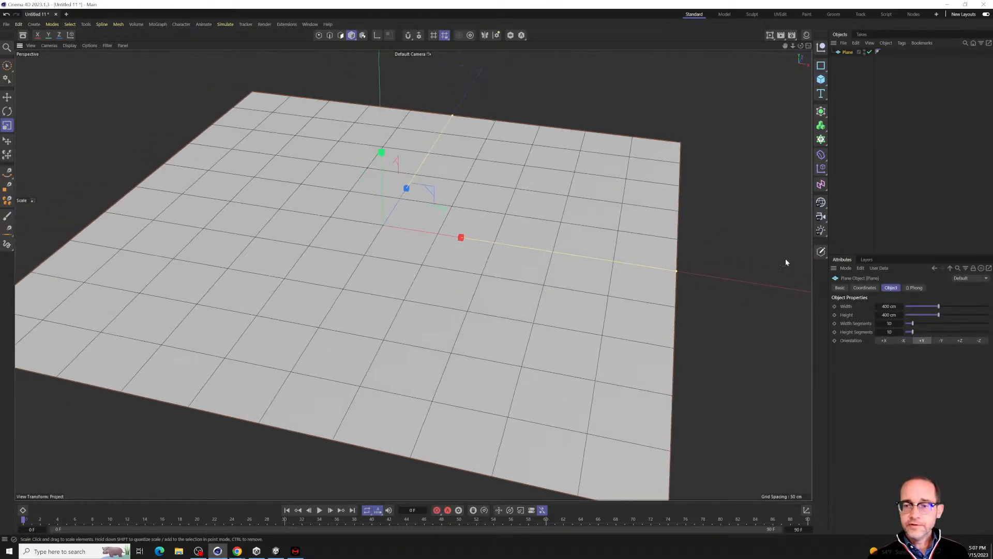
Reduce the plane to 1 width segment and 1 height segment, and make it an editable polygon object.
{"action": "left_click_drag", "start_coordinate": [912, 323], "coordinate": [904, 331]}
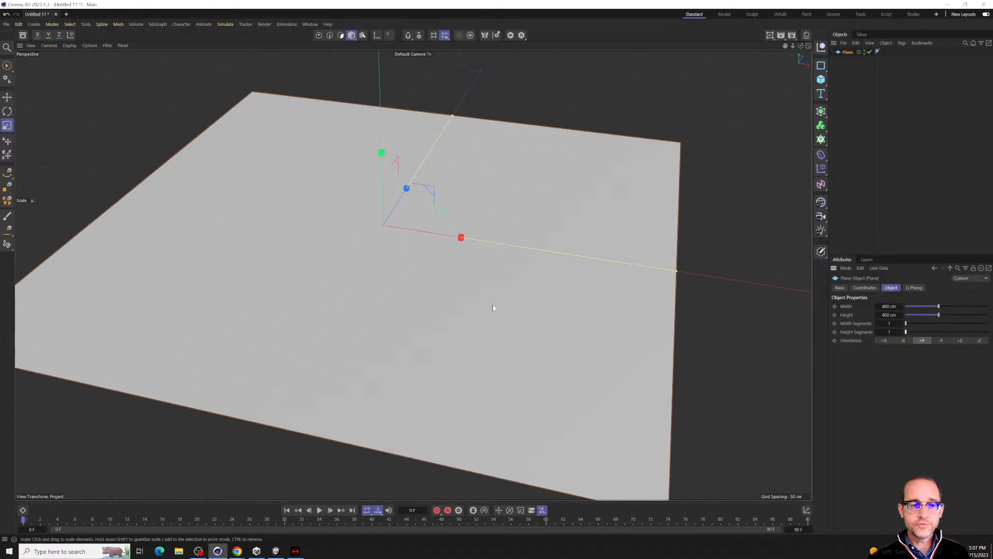
{"action": "left_click_drag", "start_coordinate": [493, 308], "coordinate": [580, 293], "text": "alt"}
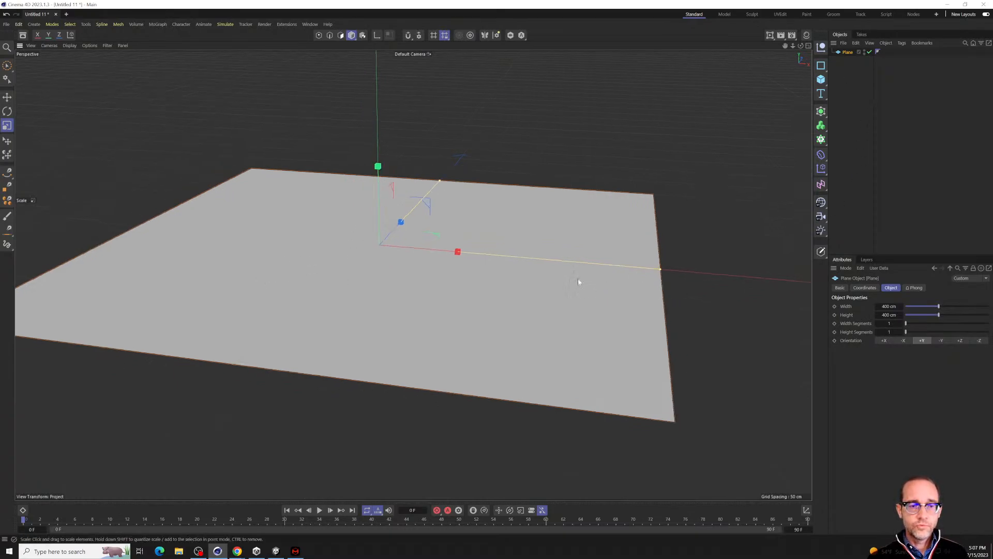
{"action": "left_click_drag", "start_coordinate": [345, 283], "coordinate": [432, 237], "text": "alt"}
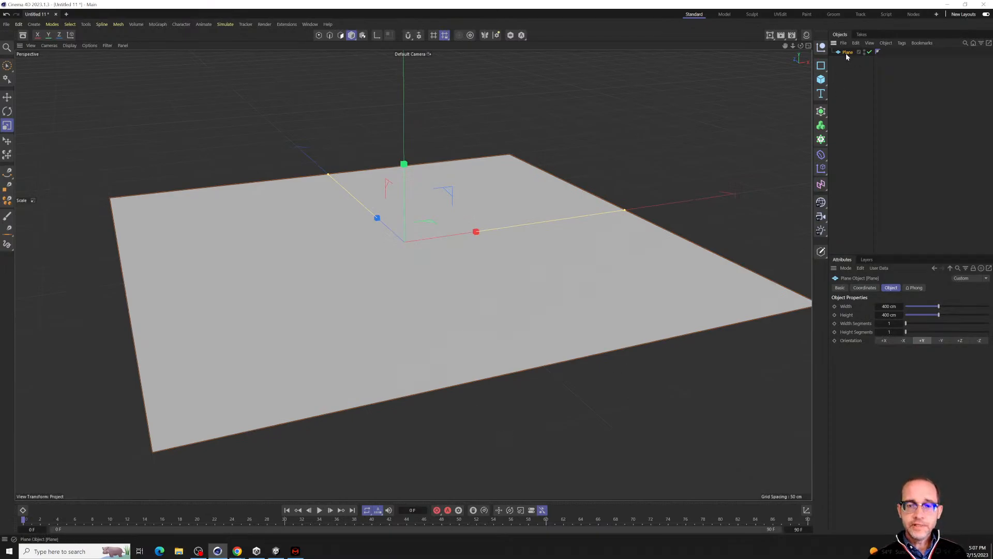
{"action": "key", "text": "c"}
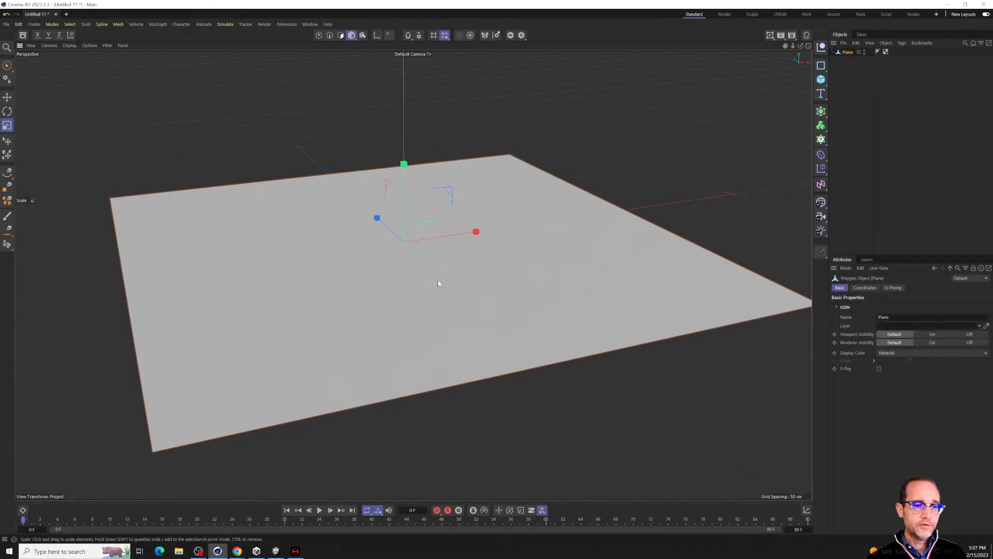
{"action": "mouse_move", "coordinate": [390, 270]}
{"action": "left_mouse_down", "text": "alt"}
{"action": "mouse_move", "coordinate": [382, 292]}
{"action": "mouse_move", "coordinate": [408, 255]}
{"action": "left_mouse_up", "text": "alt"}
{"action": "scroll", "coordinate": [380, 291], "scroll_direction": "down", "scroll_amount": 7}
{"action": "key", "text": "ctrl+1"}
{"action": "left_click", "coordinate": [383, 258]}
{"action": "mouse_move", "coordinate": [473, 165]}
{"action": "left_mouse_down"}
{"action": "mouse_move", "coordinate": [238, 398]}
{"action": "mouse_move", "coordinate": [300, 164]}
{"action": "left_mouse_up"}
{"action": "key", "text": "Escape"}
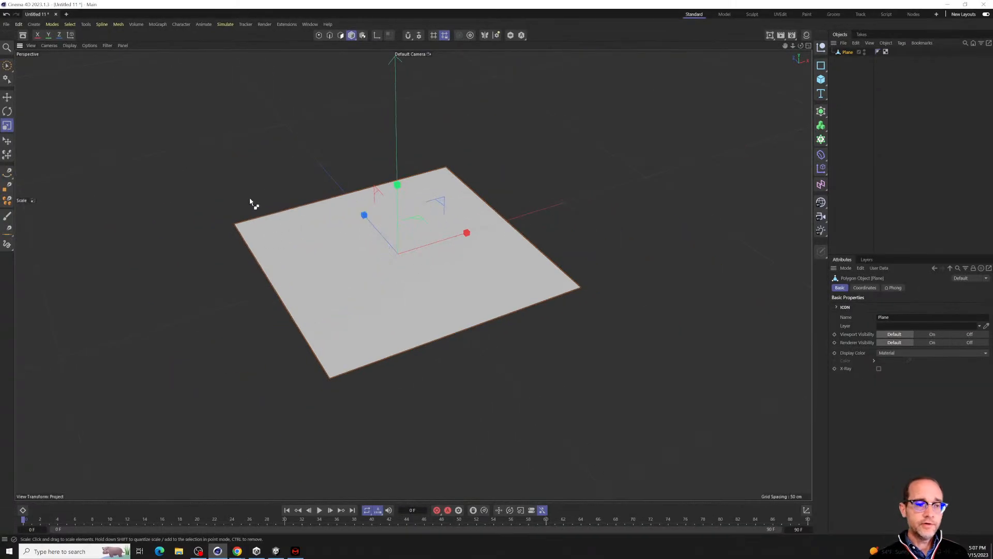
Magnify the plane on screen, write the yellow note "QUAD" above it, and exit the markup.
{"action": "key", "text": "ctrl+1"}
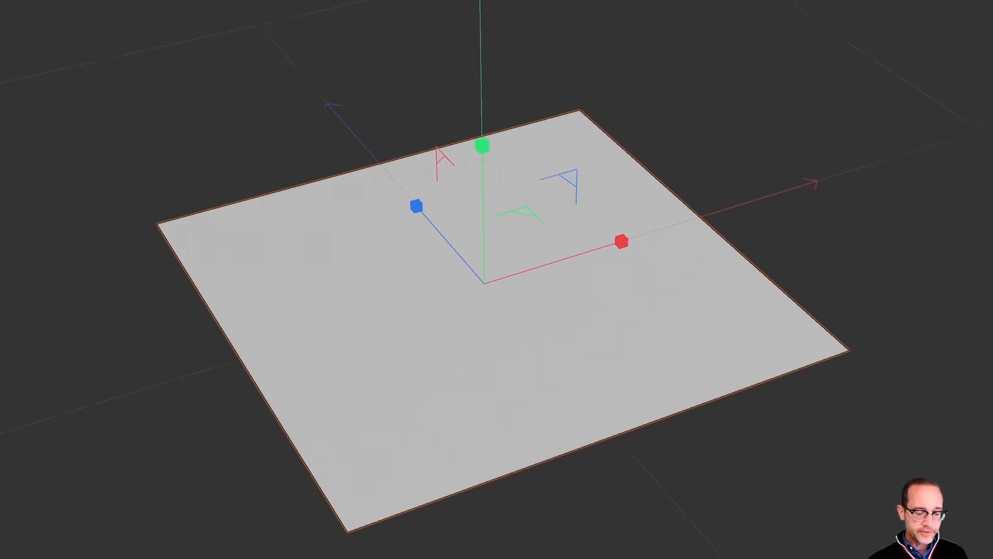
{"action": "key", "text": "t"}
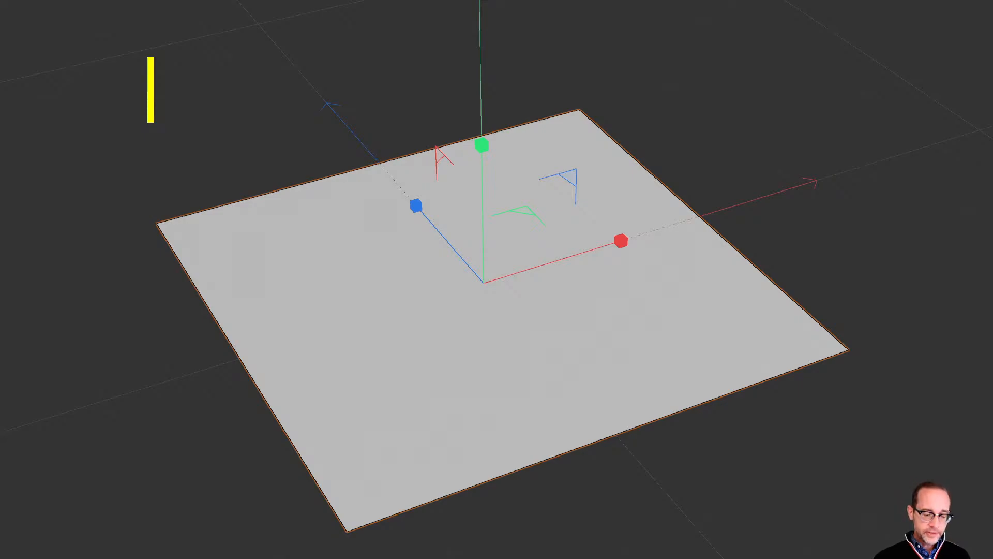
{"action": "type", "text": "QUAD"}
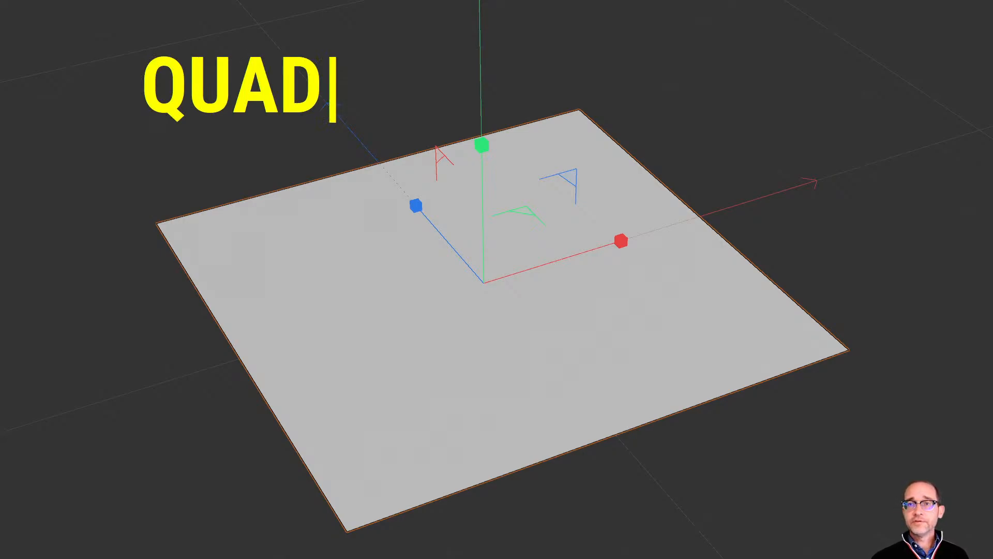
{"action": "key", "text": "Escape"}
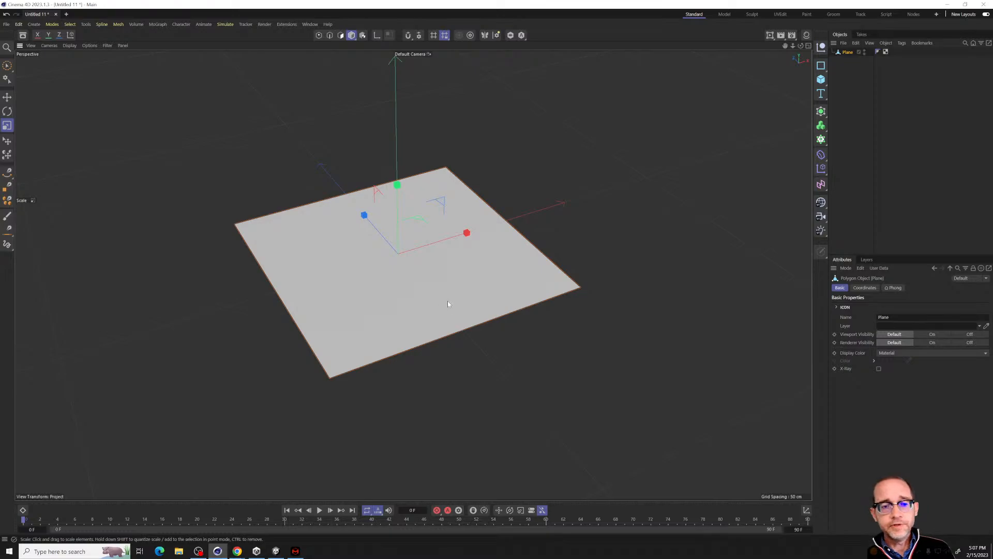
Select the plane's near-right corner point in point mode and move it straight up along the Y axis.
{"action": "left_click", "coordinate": [318, 35]}
{"action": "left_click", "coordinate": [445, 168]}
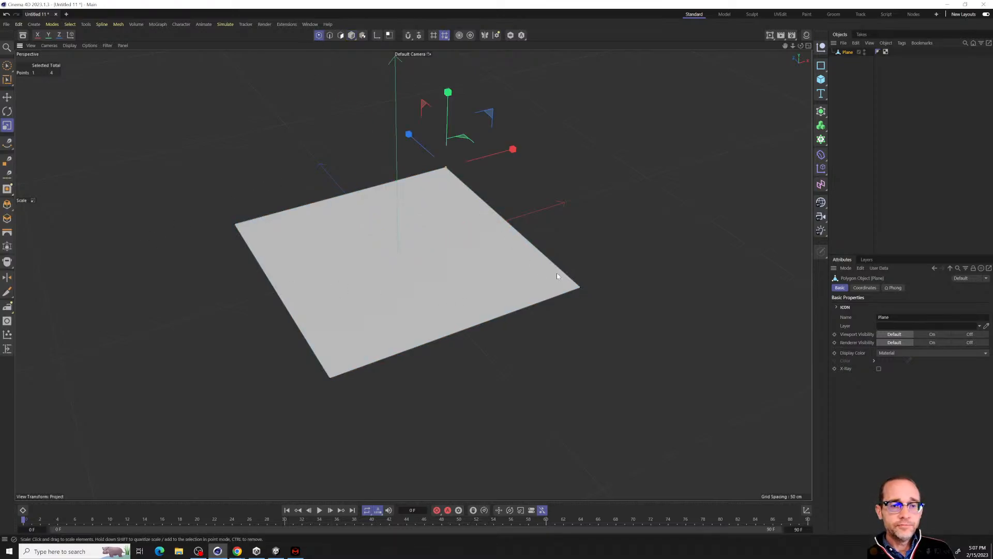
{"action": "left_click", "coordinate": [580, 287]}
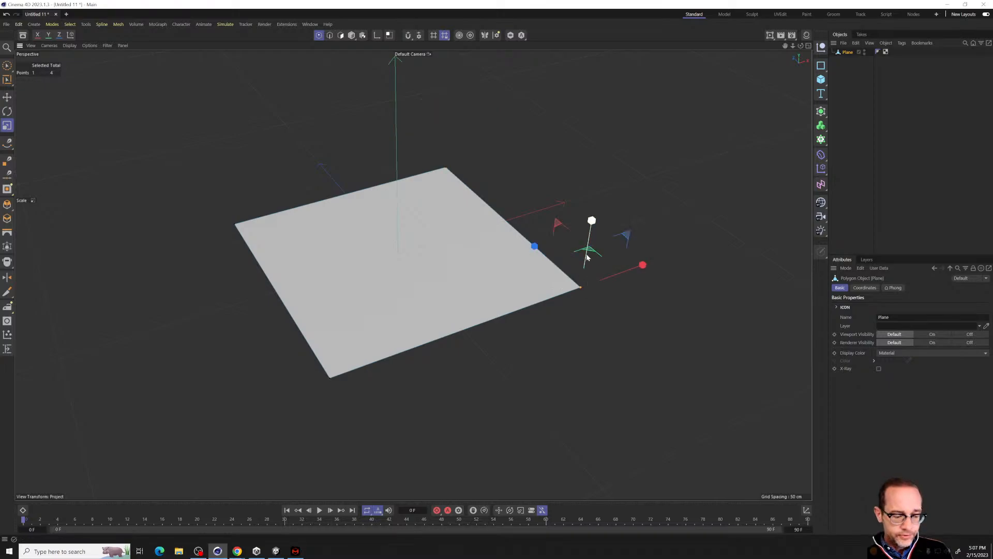
{"action": "key", "text": "e"}
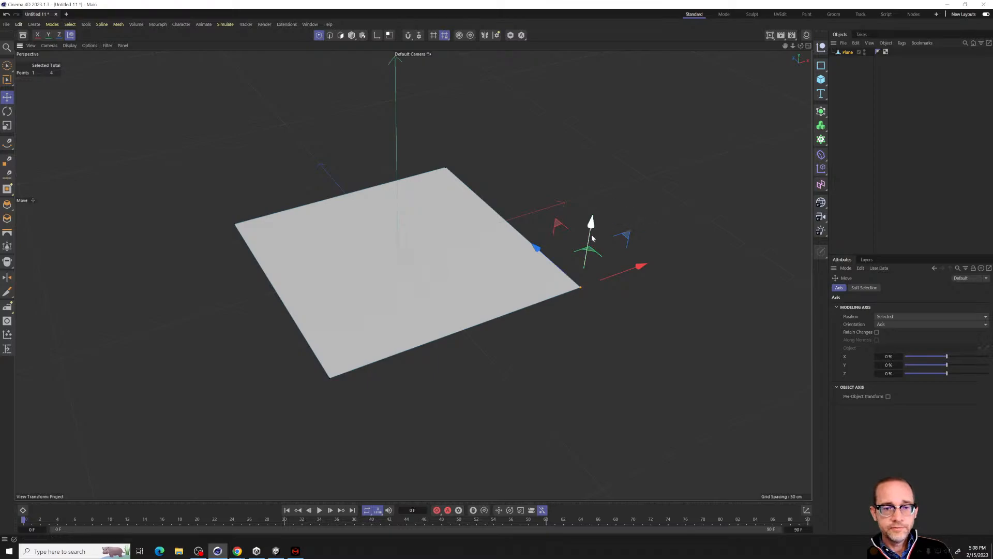
{"action": "left_click_drag", "start_coordinate": [591, 222], "coordinate": [591, 58]}
Examine from several angles how the four-sided polygon folds between its raised corner and the flat corners.
{"action": "left_click_drag", "start_coordinate": [398, 204], "coordinate": [614, 260], "text": "alt"}
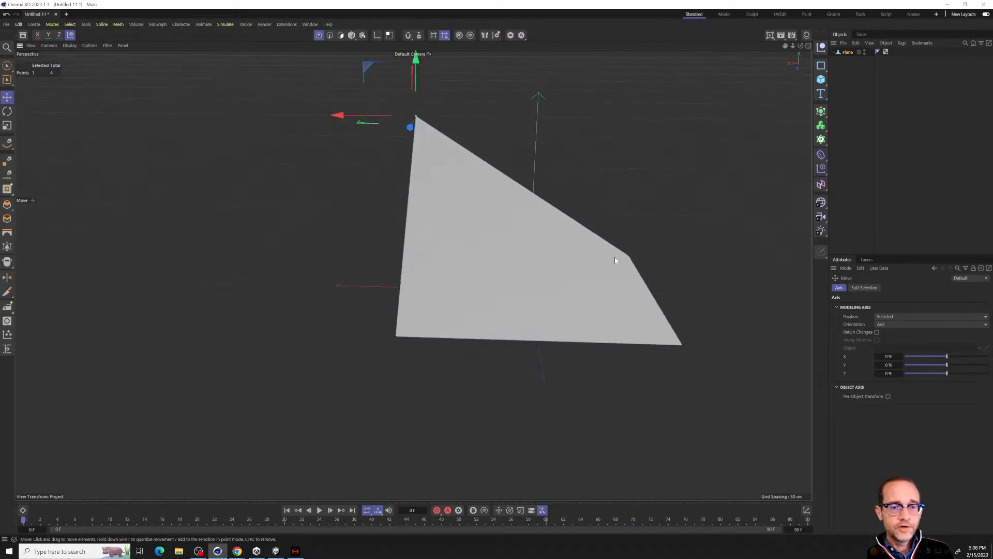
{"action": "mouse_move", "coordinate": [451, 260]}
{"action": "left_mouse_down", "text": "alt"}
{"action": "mouse_move", "coordinate": [523, 250]}
{"action": "mouse_move", "coordinate": [437, 257]}
{"action": "left_mouse_up", "text": "alt"}
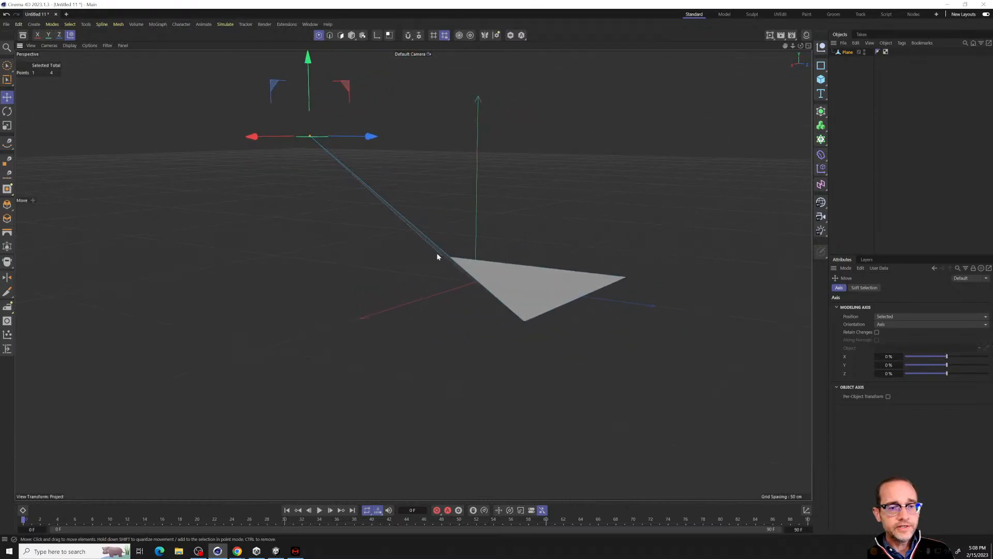
{"action": "left_click_drag", "start_coordinate": [505, 284], "coordinate": [417, 215], "text": "alt"}
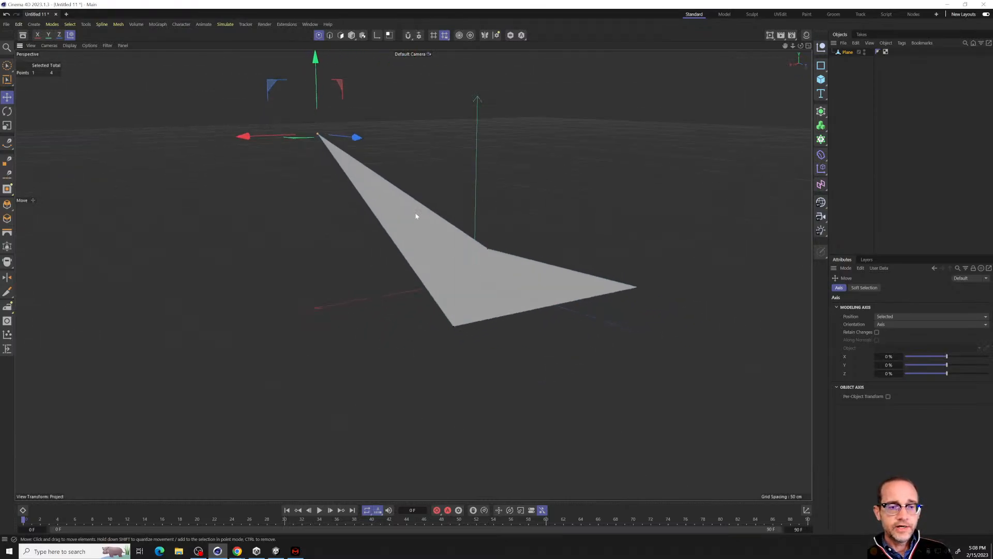
{"action": "left_click_drag", "start_coordinate": [475, 259], "coordinate": [484, 246], "text": "alt"}
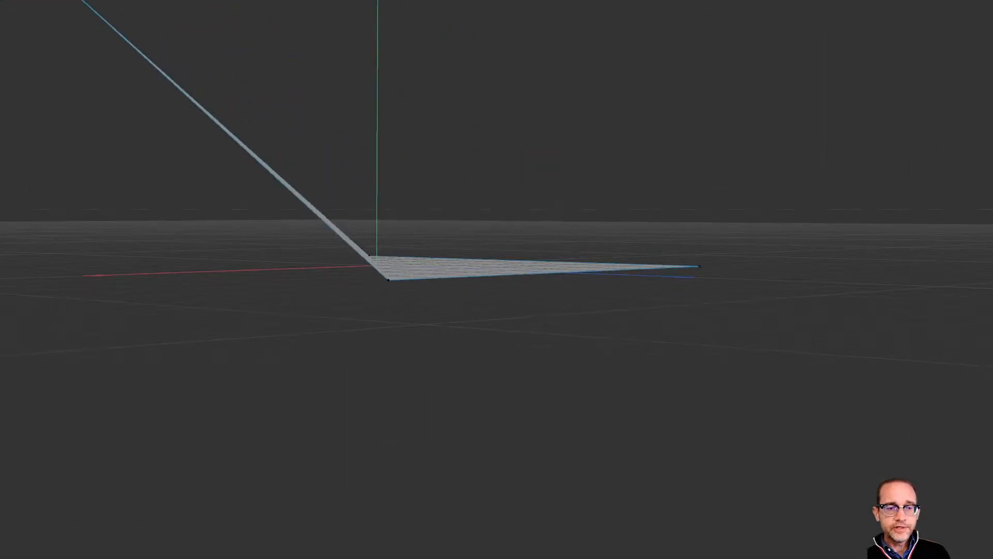
{"action": "left_click_drag", "start_coordinate": [585, 275], "coordinate": [467, 263], "text": "alt"}
{"action": "middle_click_drag", "start_coordinate": [467, 262], "coordinate": [316, 339], "text": "alt"}
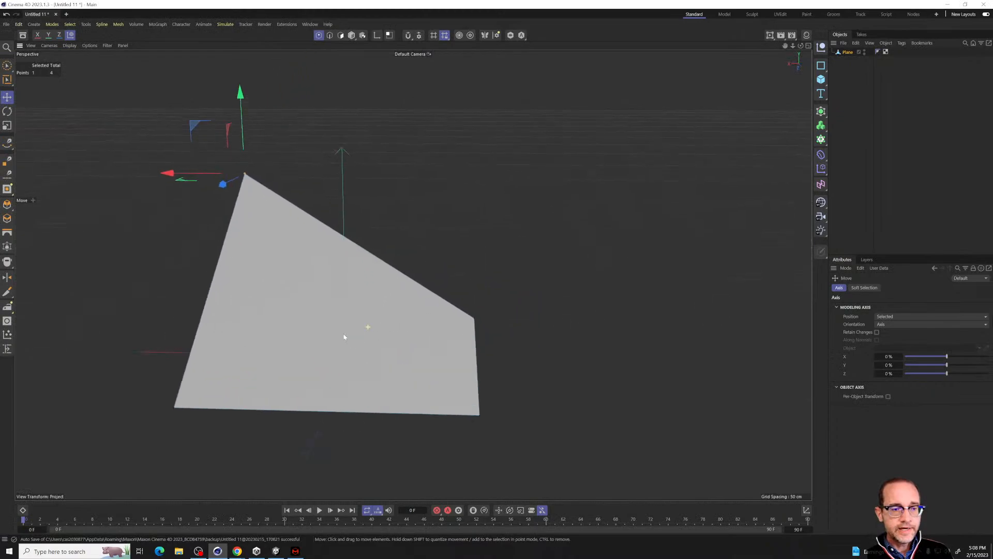
{"action": "scroll", "coordinate": [343, 334], "scroll_direction": "up", "scroll_amount": 3}
{"action": "left_click_drag", "start_coordinate": [317, 339], "coordinate": [515, 282], "text": "alt"}
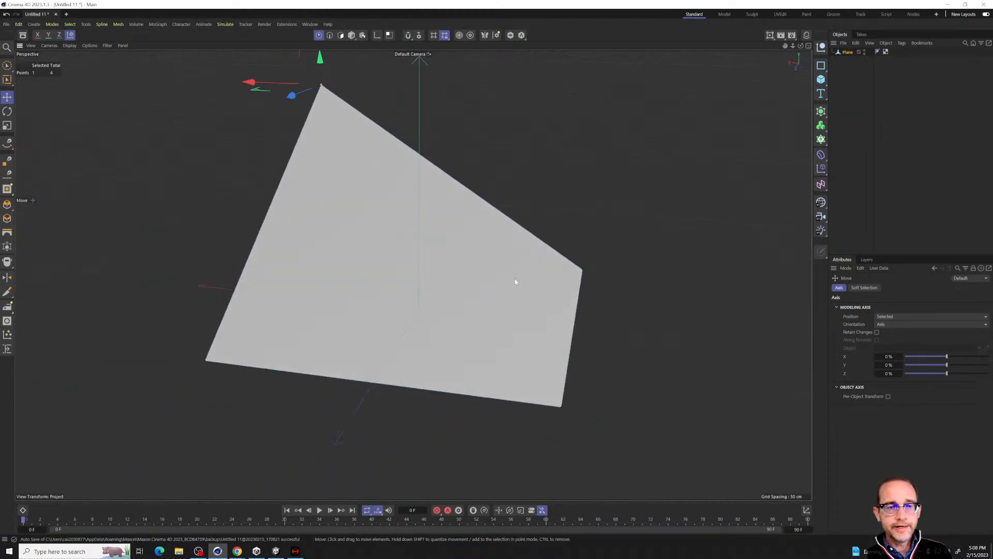
Delete the plane and add a Cube primitive in its place.
{"action": "left_click", "coordinate": [847, 52]}
{"action": "key", "text": "Delete"}
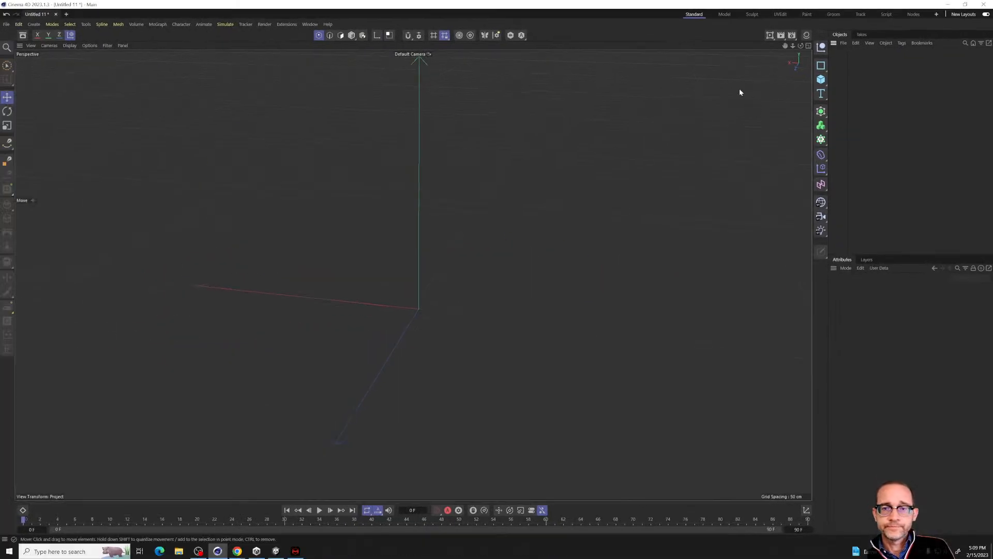
{"action": "left_click", "coordinate": [821, 80]}
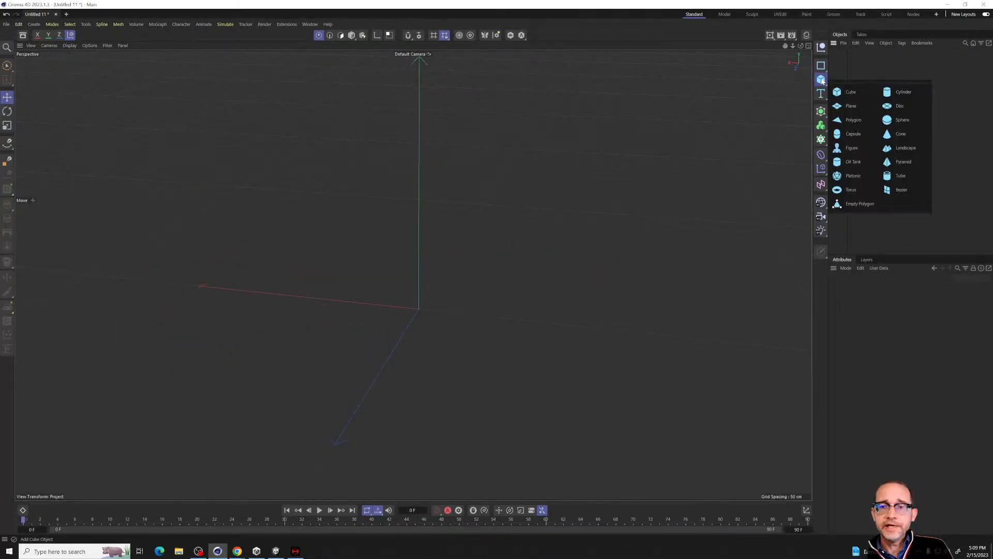
{"action": "left_click", "coordinate": [843, 93]}
{"action": "left_click_drag", "start_coordinate": [560, 274], "coordinate": [443, 245], "text": "alt"}
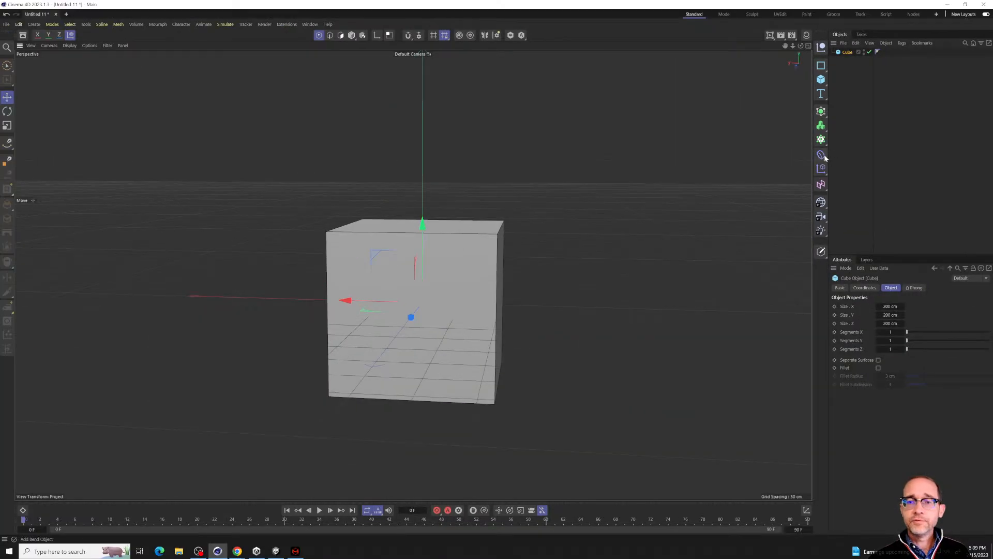
Add a Bend deformer and make it a child of the cube.
{"action": "left_click_drag", "start_coordinate": [825, 156], "coordinate": [860, 58]}
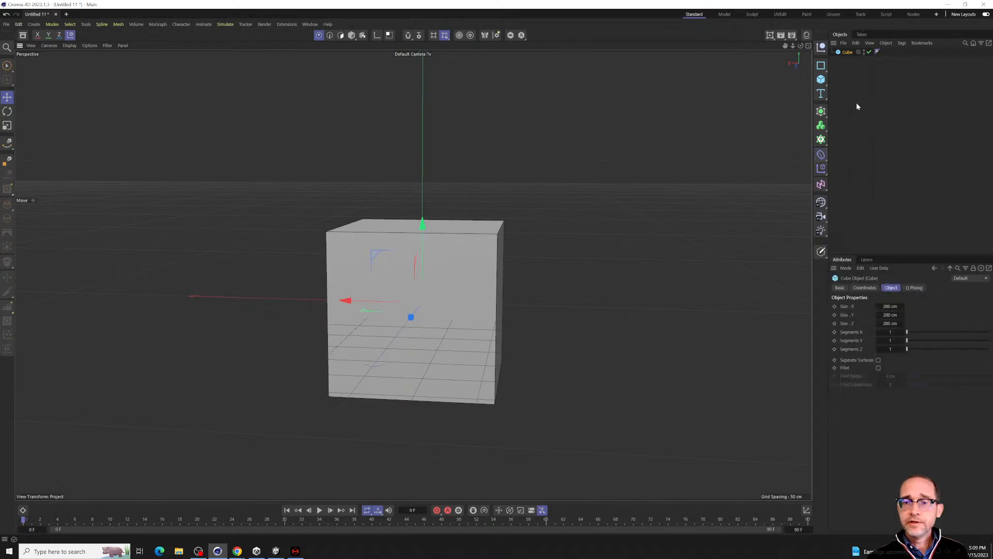
{"action": "left_click", "coordinate": [820, 161]}
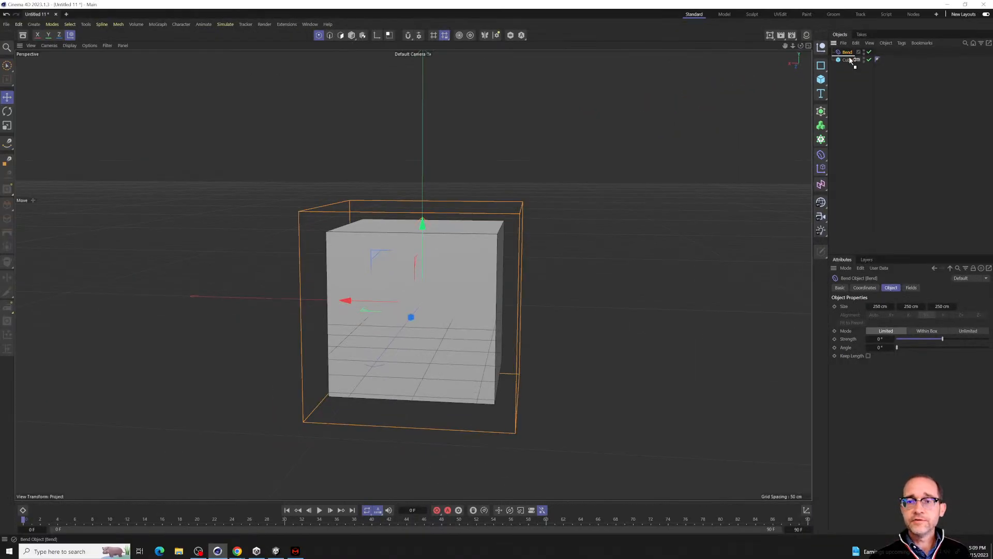
{"action": "left_click_drag", "start_coordinate": [850, 60], "coordinate": [851, 63]}
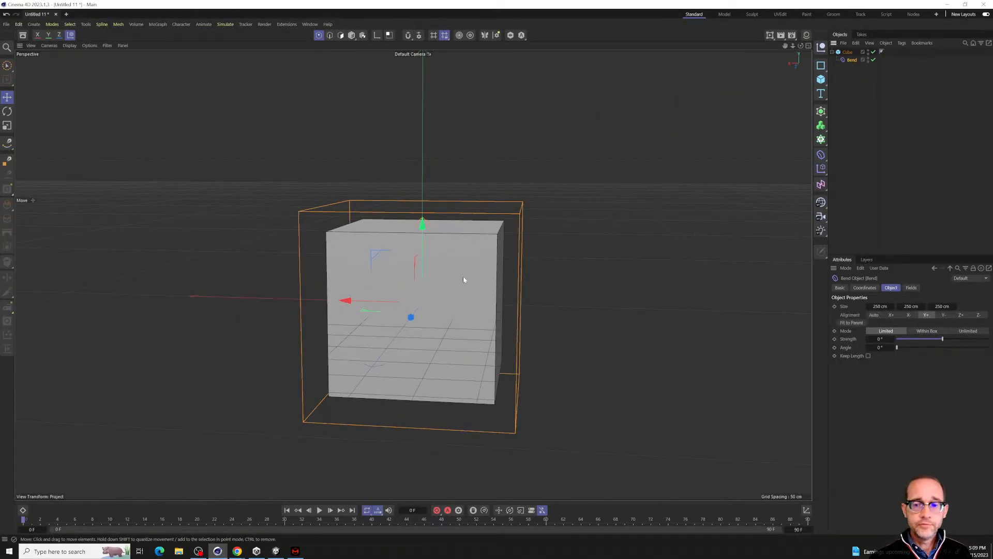
{"action": "left_click_drag", "start_coordinate": [463, 280], "coordinate": [525, 335], "text": "alt"}
{"action": "left_click_drag", "start_coordinate": [700, 221], "coordinate": [517, 227], "text": "alt"}
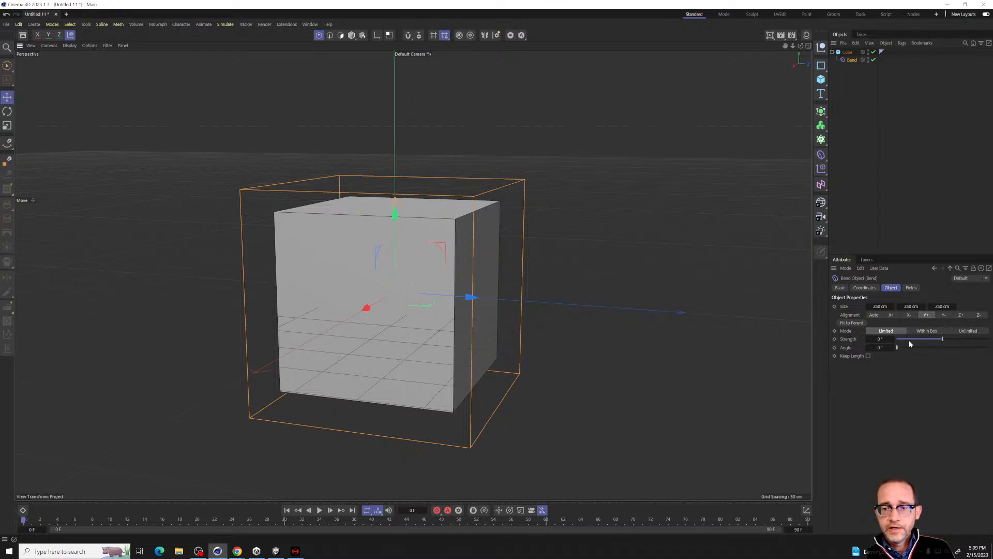
Set the Bend deformer's strength to about -148°.
{"action": "left_click_drag", "start_coordinate": [908, 340], "coordinate": [789, 345]}
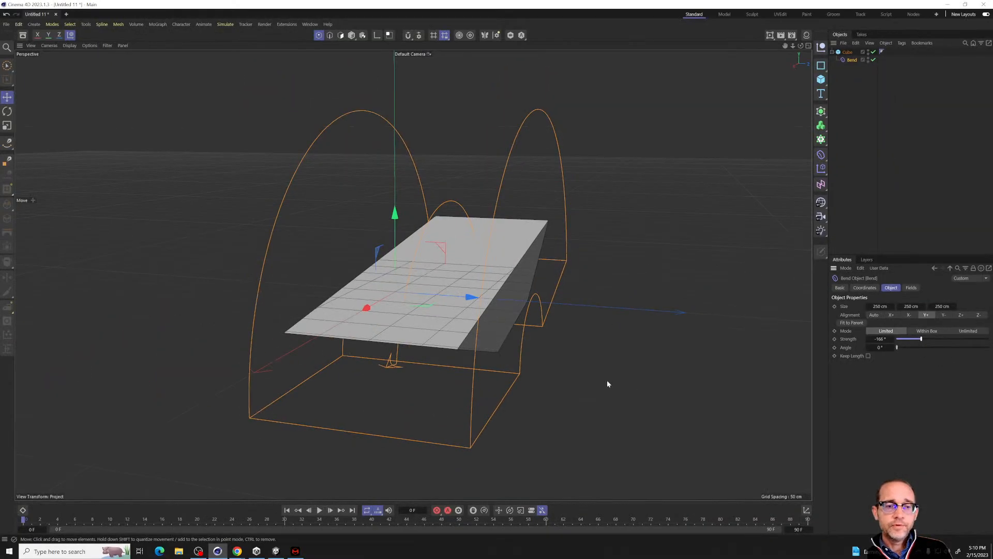
{"action": "left_click_drag", "start_coordinate": [608, 383], "coordinate": [629, 404], "text": "alt"}
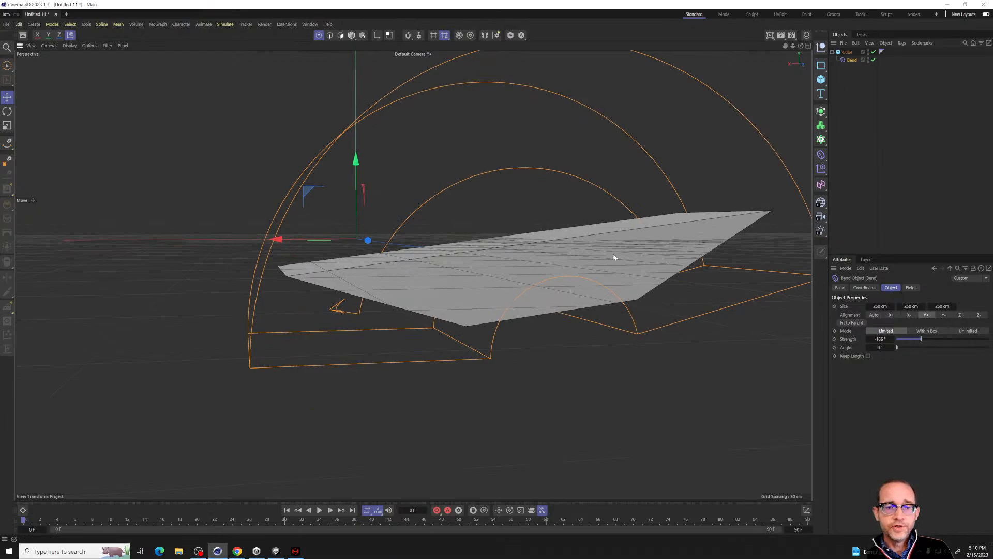
{"action": "mouse_move", "coordinate": [920, 340]}
{"action": "left_mouse_down"}
{"action": "mouse_move", "coordinate": [915, 346]}
{"action": "mouse_move", "coordinate": [963, 342]}
{"action": "mouse_move", "coordinate": [920, 347]}
{"action": "mouse_move", "coordinate": [941, 350]}
{"action": "mouse_move", "coordinate": [961, 340]}
{"action": "mouse_move", "coordinate": [918, 343]}
{"action": "mouse_move", "coordinate": [971, 331]}
{"action": "mouse_move", "coordinate": [916, 338]}
{"action": "left_mouse_up"}
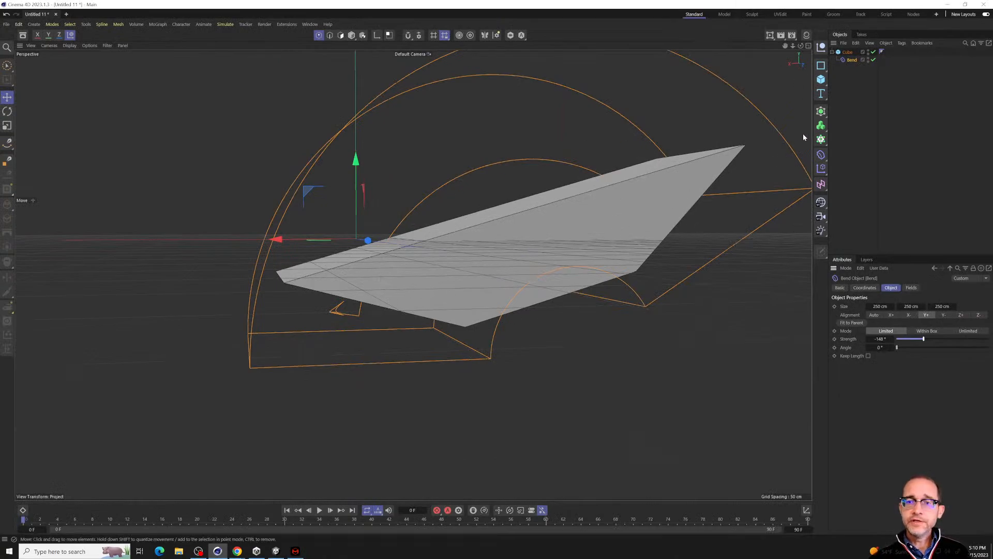
Set the cube's segments to 6 in X, 118 in Y and 7 in Z.
{"action": "left_click", "coordinate": [848, 52]}
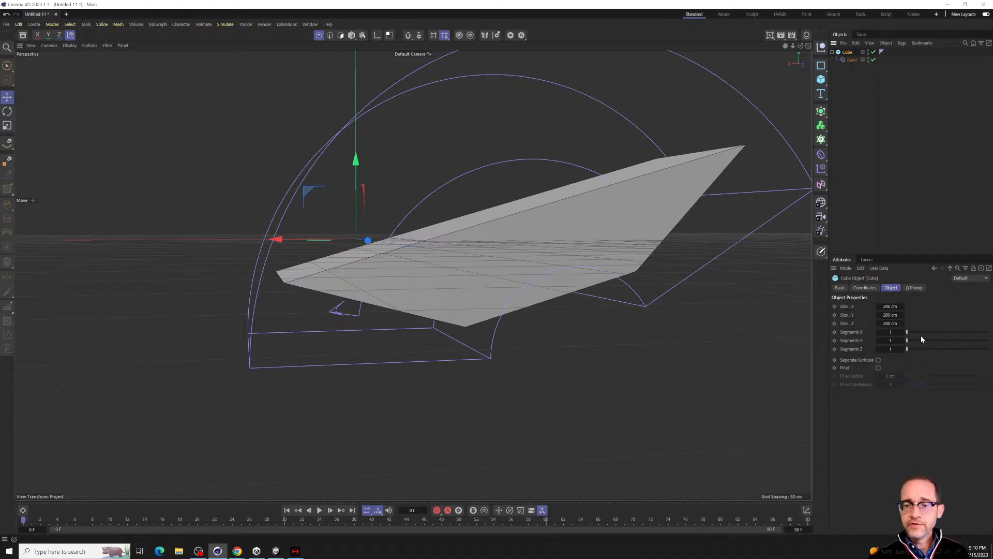
{"action": "mouse_move", "coordinate": [909, 332]}
{"action": "left_mouse_down"}
{"action": "mouse_move", "coordinate": [933, 342]}
{"action": "mouse_move", "coordinate": [916, 349]}
{"action": "mouse_move", "coordinate": [968, 342]}
{"action": "mouse_move", "coordinate": [905, 346]}
{"action": "mouse_move", "coordinate": [989, 345]}
{"action": "mouse_move", "coordinate": [869, 349]}
{"action": "mouse_move", "coordinate": [940, 341]}
{"action": "mouse_move", "coordinate": [906, 341]}
{"action": "mouse_move", "coordinate": [925, 341]}
{"action": "mouse_move", "coordinate": [915, 340]}
{"action": "left_mouse_up"}
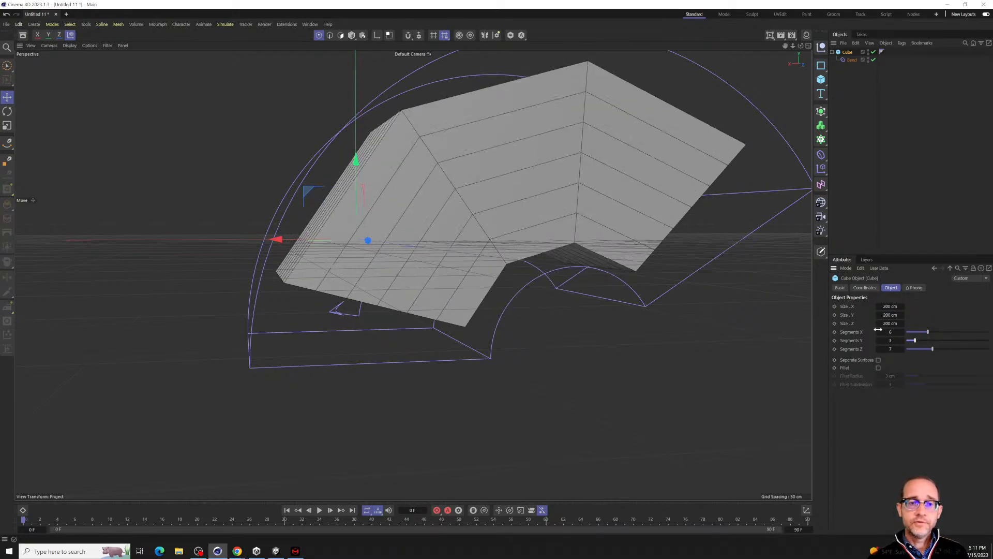
{"action": "left_click_drag", "start_coordinate": [485, 244], "coordinate": [625, 162], "text": "alt"}
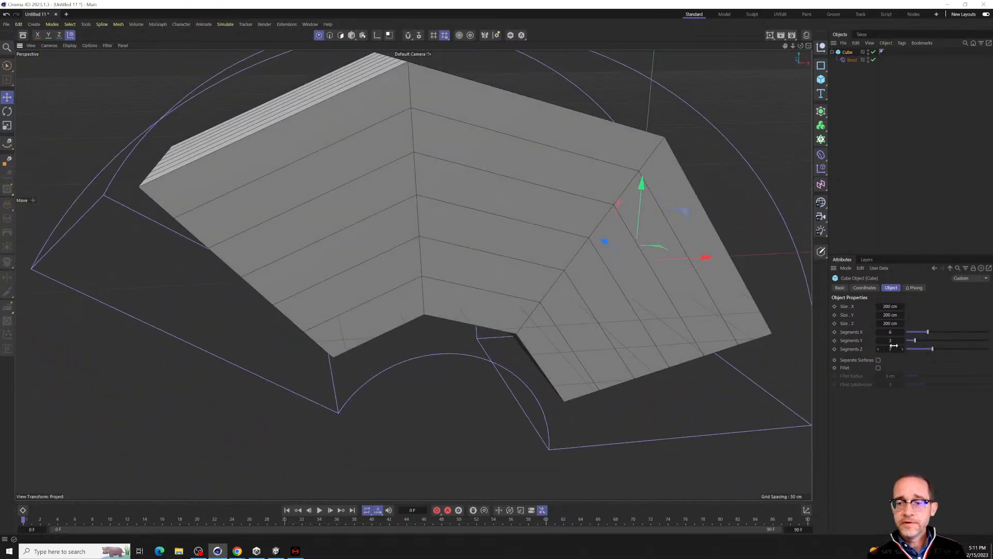
{"action": "mouse_move", "coordinate": [893, 343]}
{"action": "left_mouse_down"}
{"action": "mouse_move", "coordinate": [946, 342]}
{"action": "mouse_move", "coordinate": [874, 343]}
{"action": "left_mouse_up"}
{"action": "left_click_drag", "start_coordinate": [414, 254], "coordinate": [687, 232], "text": "alt"}
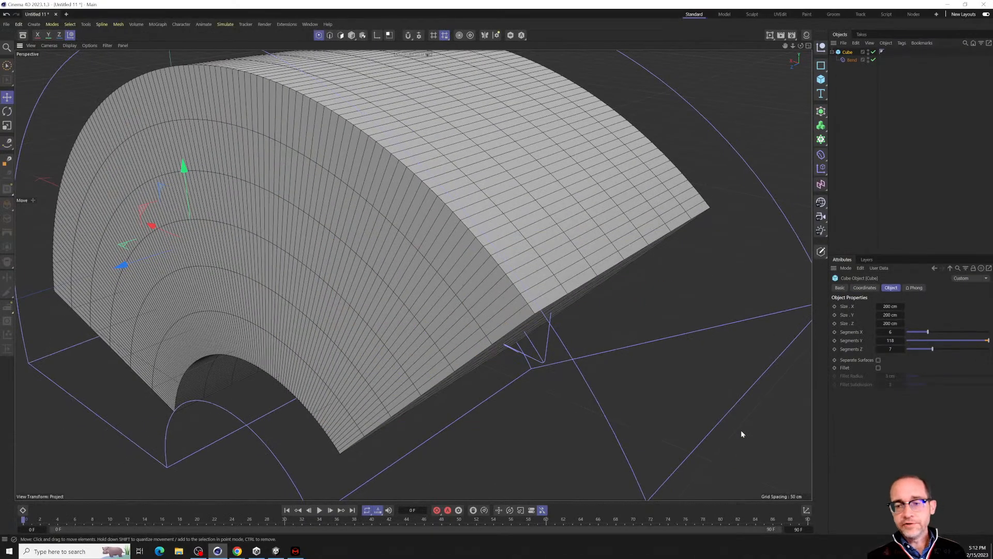
Set the cube's Y segments to 23 and mark the polygon edges on the bent face with freehand annotations.
{"action": "mouse_move", "coordinate": [902, 340]}
{"action": "left_mouse_down"}
{"action": "mouse_move", "coordinate": [858, 341]}
{"action": "mouse_move", "coordinate": [903, 340]}
{"action": "left_mouse_up"}
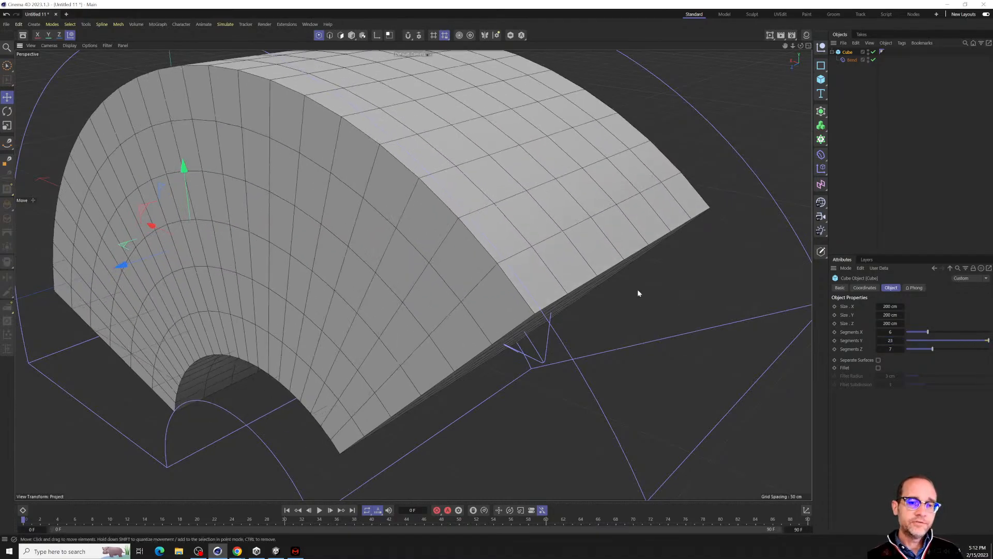
{"action": "left_click_drag", "start_coordinate": [637, 289], "coordinate": [551, 232], "text": "alt"}
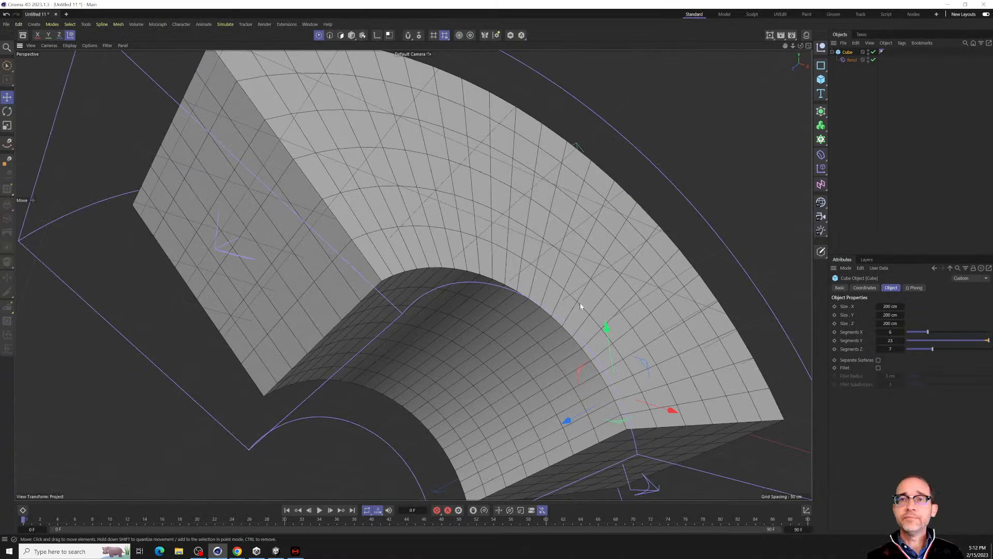
{"action": "left_click_drag", "start_coordinate": [493, 280], "coordinate": [516, 316], "text": "alt"}
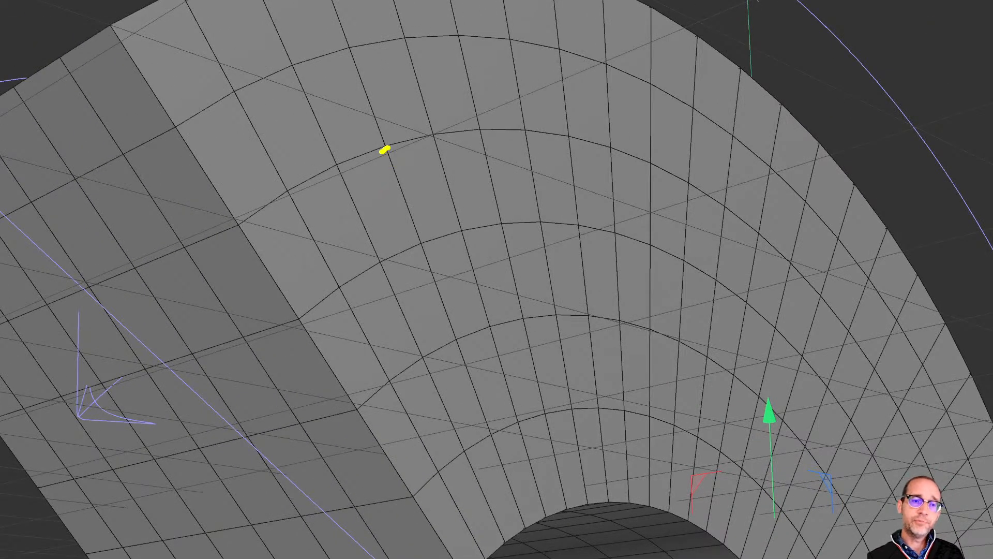
{"action": "left_click_drag", "start_coordinate": [454, 125], "coordinate": [511, 128]}
{"action": "mouse_move", "coordinate": [597, 106]}
{"action": "left_mouse_down"}
{"action": "mouse_move", "coordinate": [420, 181]}
{"action": "mouse_move", "coordinate": [452, 242]}
{"action": "left_mouse_up"}
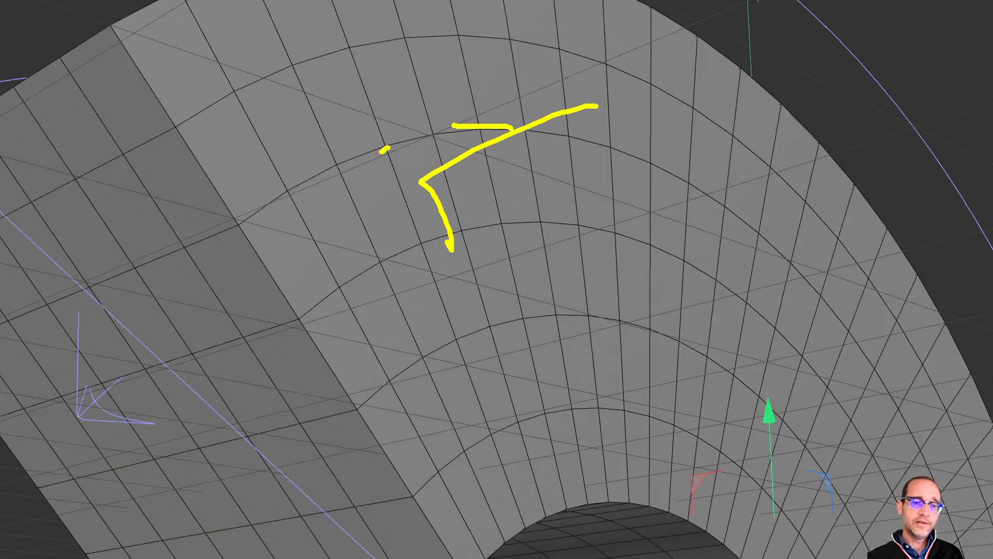
{"action": "key", "text": "Escape"}
Set the cube's Y segments to 12 and inspect the coarser bend from several angles.
{"action": "left_click_drag", "start_coordinate": [502, 306], "coordinate": [664, 360], "text": "alt"}
{"action": "left_click_drag", "start_coordinate": [551, 359], "coordinate": [536, 381], "text": "alt"}
{"action": "middle_click_drag", "start_coordinate": [536, 380], "coordinate": [626, 383], "text": "alt"}
{"action": "left_click_drag", "start_coordinate": [625, 386], "coordinate": [713, 366], "text": "alt"}
{"action": "left_click_drag", "start_coordinate": [983, 341], "coordinate": [912, 339]}
{"action": "left_click_drag", "start_coordinate": [390, 295], "coordinate": [577, 279], "text": "alt"}
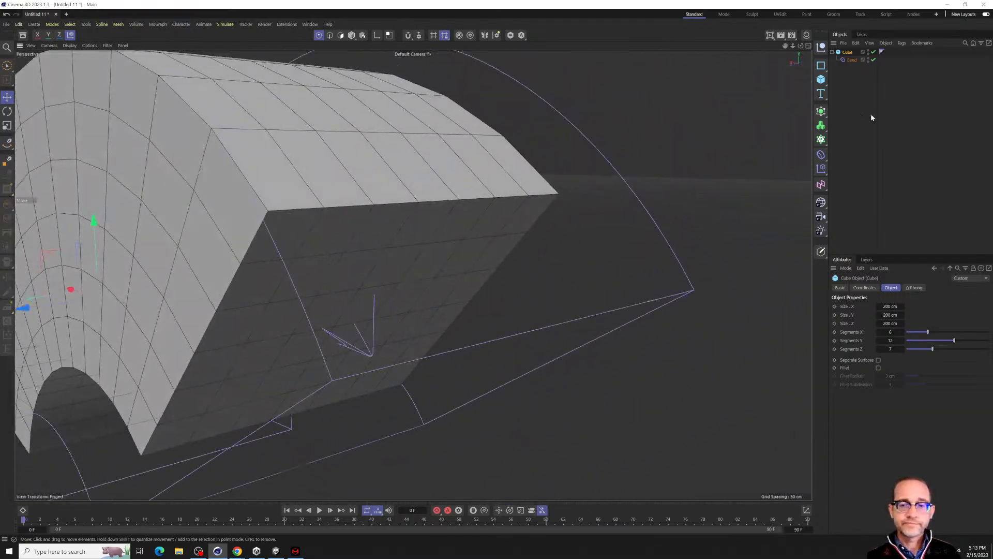
Delete the Bend deformer and the cube from the scene.
{"action": "left_click", "coordinate": [849, 60]}
{"action": "key", "text": "Delete"}
{"action": "left_click", "coordinate": [847, 54]}
{"action": "key", "text": "Delete"}
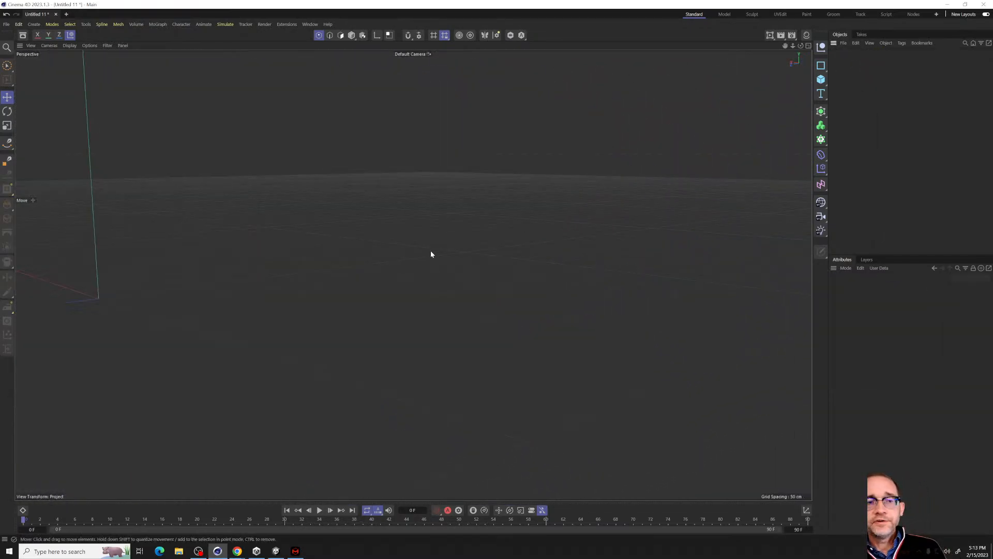
Add a Sphere primitive and frame it in the perspective view.
{"action": "left_click_drag", "start_coordinate": [437, 263], "coordinate": [542, 298], "text": "alt"}
{"action": "left_click", "coordinate": [820, 79]}
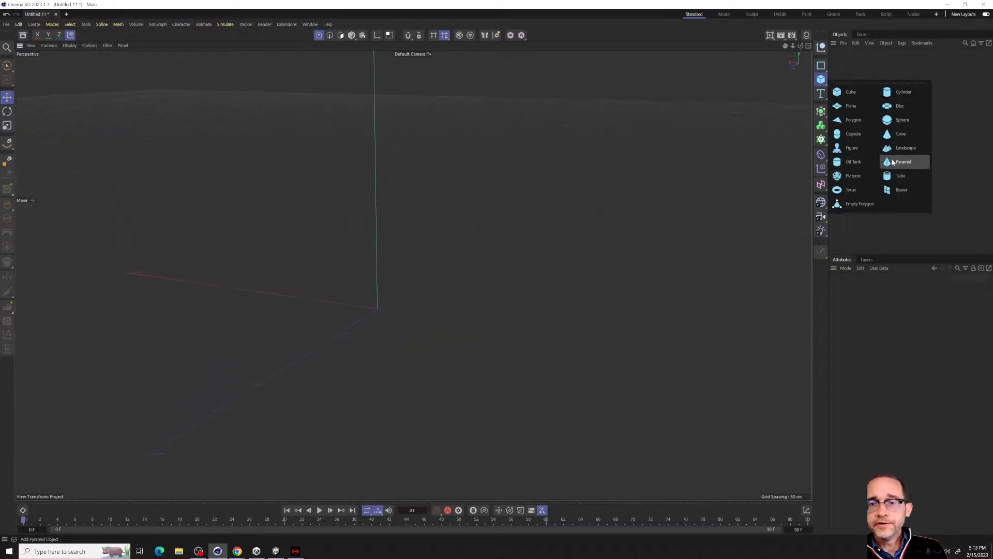
{"action": "left_click", "coordinate": [900, 120]}
{"action": "scroll", "coordinate": [380, 375], "scroll_direction": "up", "scroll_amount": 6}
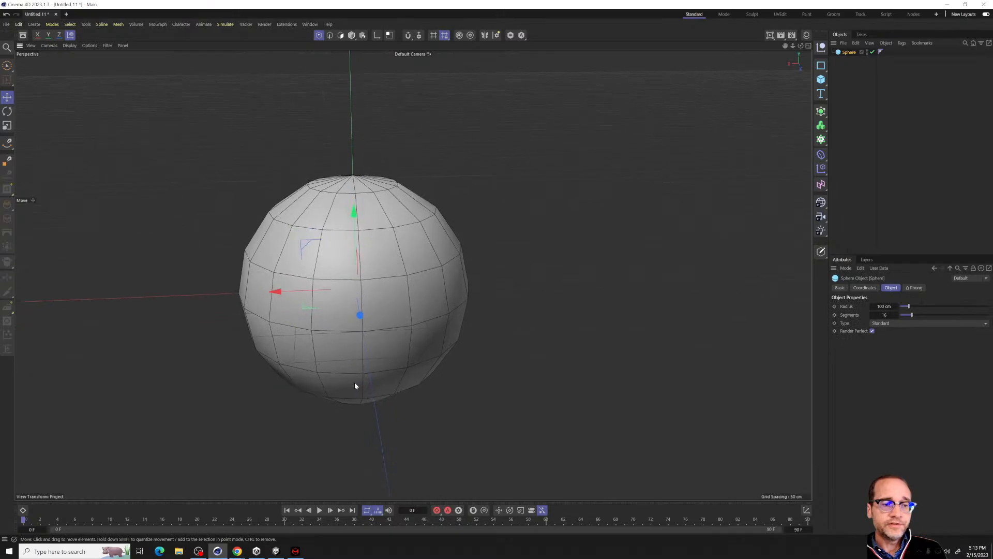
{"action": "left_click_drag", "start_coordinate": [349, 373], "coordinate": [408, 373], "text": "alt"}
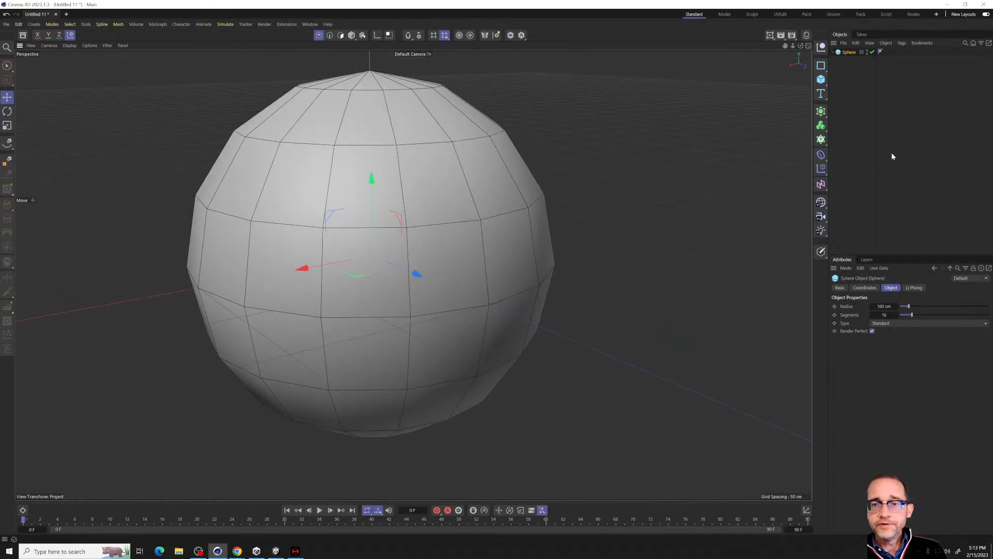
Deselect and reselect the sphere, and annotate its attribute tabs with an arrow and the label "tabs".
{"action": "left_click", "coordinate": [857, 77]}
{"action": "left_click", "coordinate": [849, 53]}
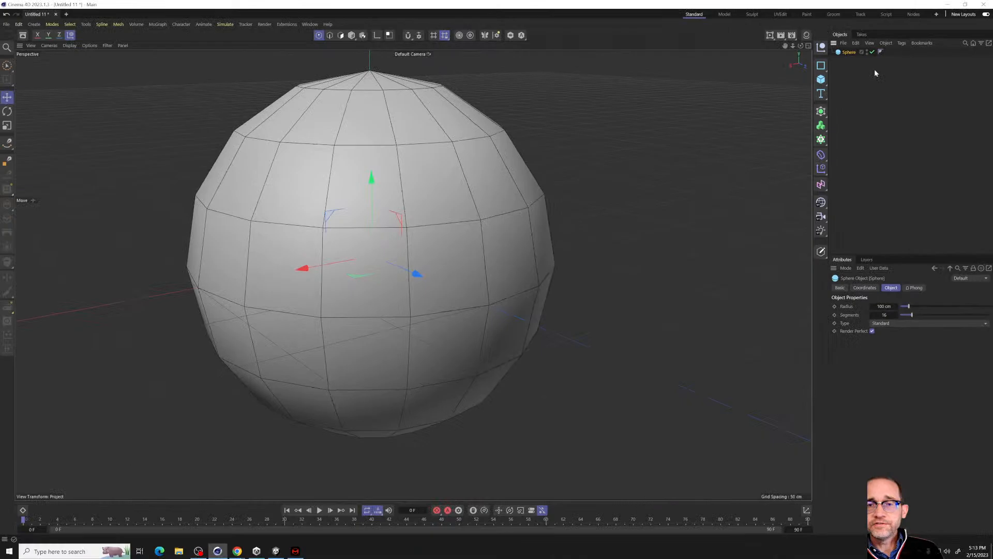
{"action": "left_click", "coordinate": [847, 82]}
{"action": "left_click", "coordinate": [849, 54]}
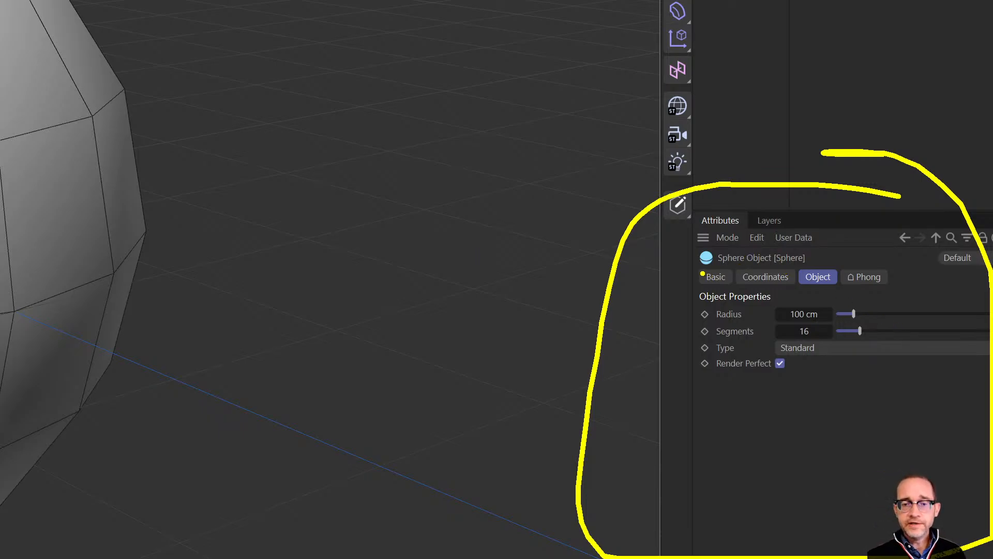
{"action": "left_click_drag", "start_coordinate": [703, 275], "coordinate": [625, 265], "text": "ctrl+shift"}
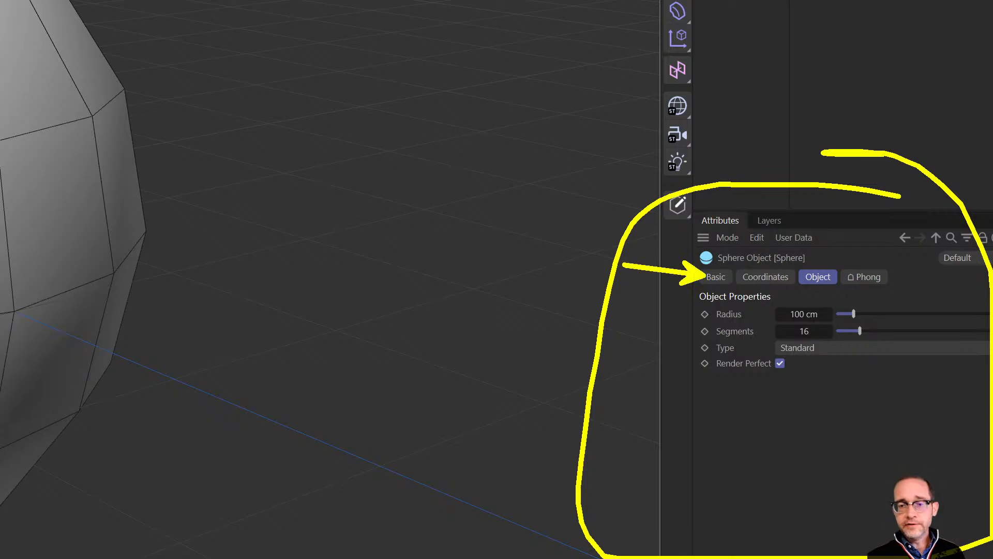
{"action": "key", "text": "t"}
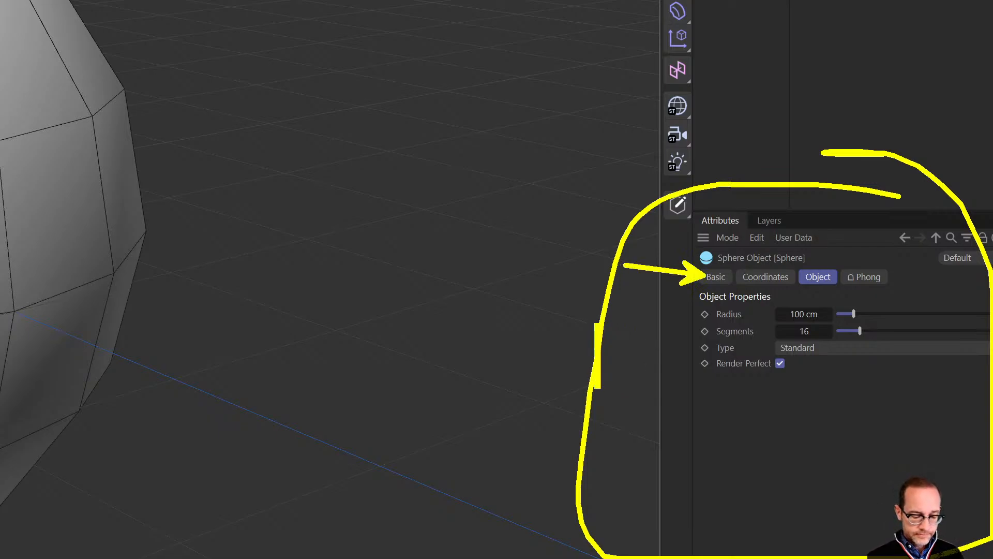
{"action": "type", "text": "tabs"}
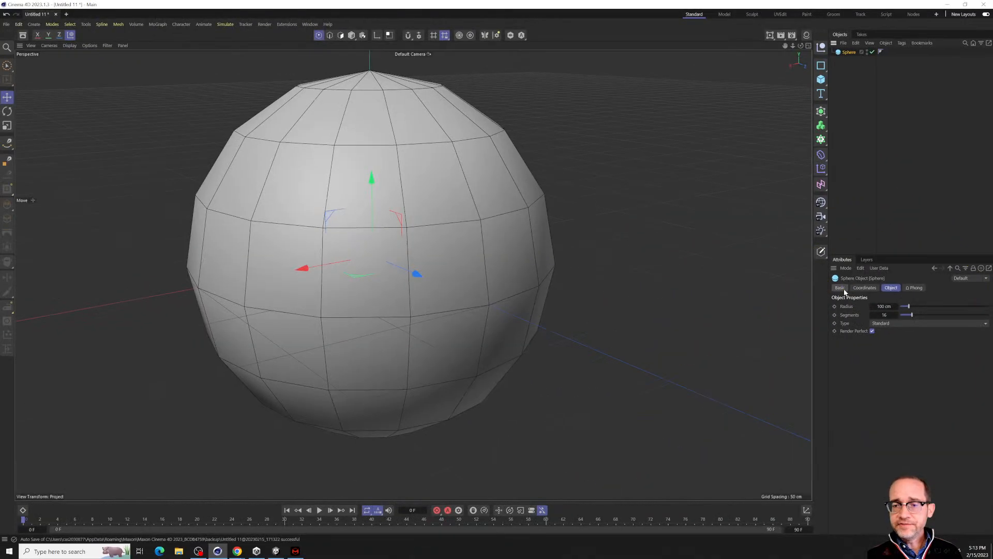
Review the sphere's Basic and Coordinates properties, and return to its Object properties.
{"action": "left_click", "coordinate": [722, 282]}
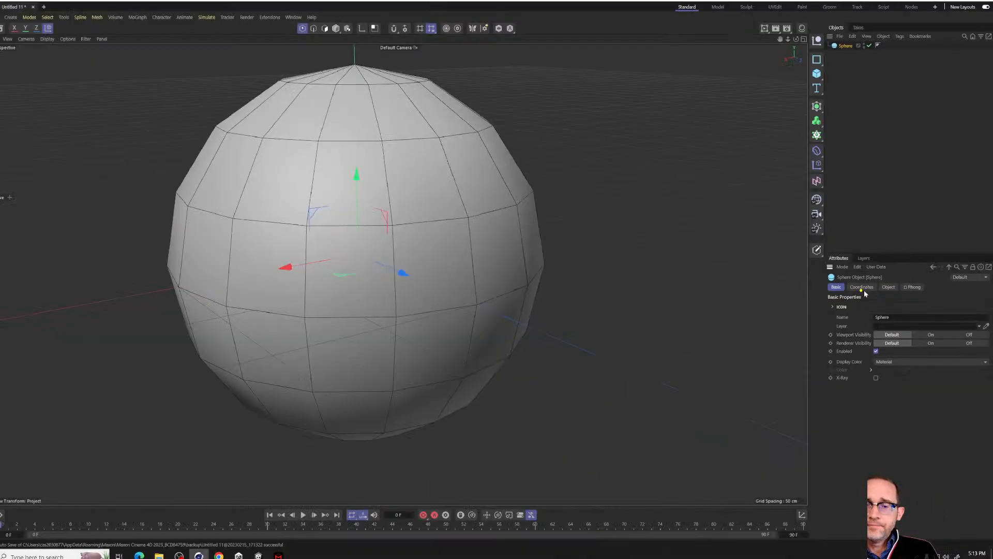
{"action": "left_click", "coordinate": [735, 266]}
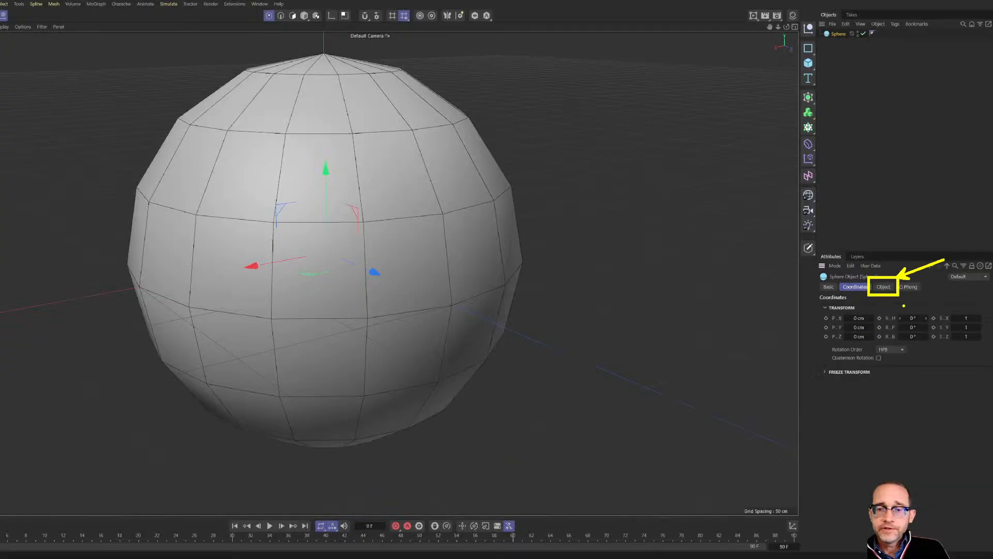
{"action": "left_click", "coordinate": [891, 288]}
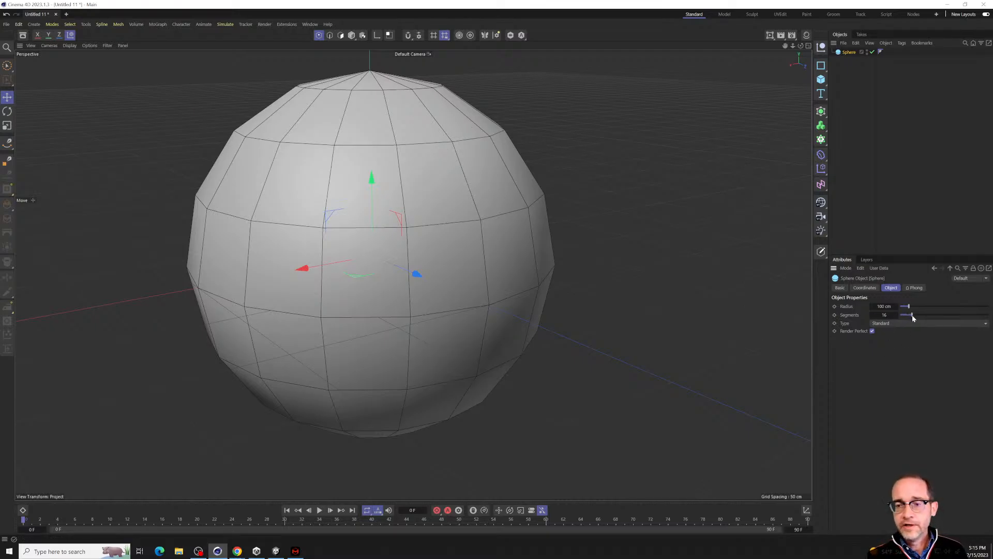
Try 57 and other segment counts on the sphere, finishing with 21 segments.
{"action": "left_click_drag", "start_coordinate": [914, 315], "coordinate": [949, 316]}
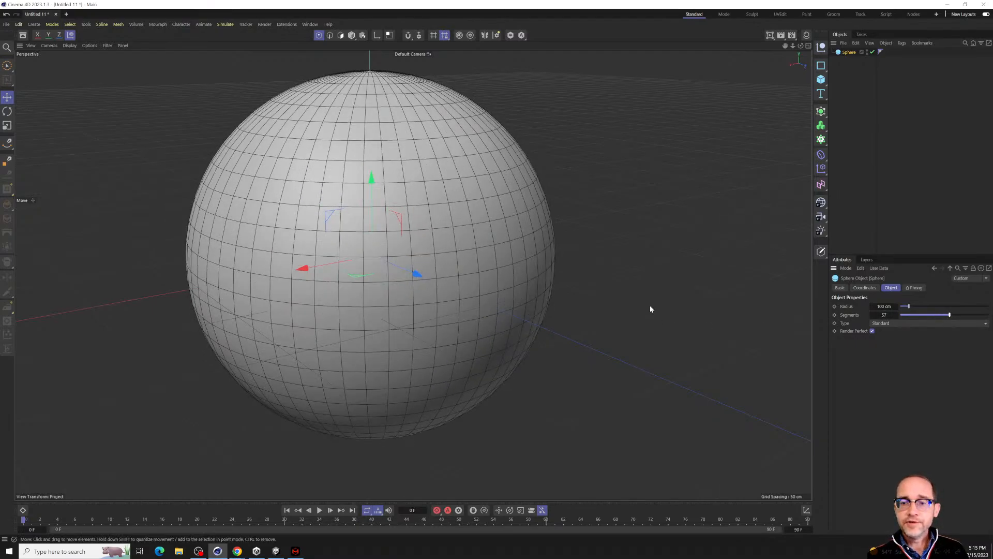
{"action": "left_click_drag", "start_coordinate": [940, 315], "coordinate": [970, 318]}
{"action": "mouse_move", "coordinate": [885, 315]}
{"action": "left_mouse_down"}
{"action": "mouse_move", "coordinate": [973, 315]}
{"action": "mouse_move", "coordinate": [848, 315]}
{"action": "mouse_move", "coordinate": [879, 315]}
{"action": "mouse_move", "coordinate": [870, 315]}
{"action": "left_mouse_up"}
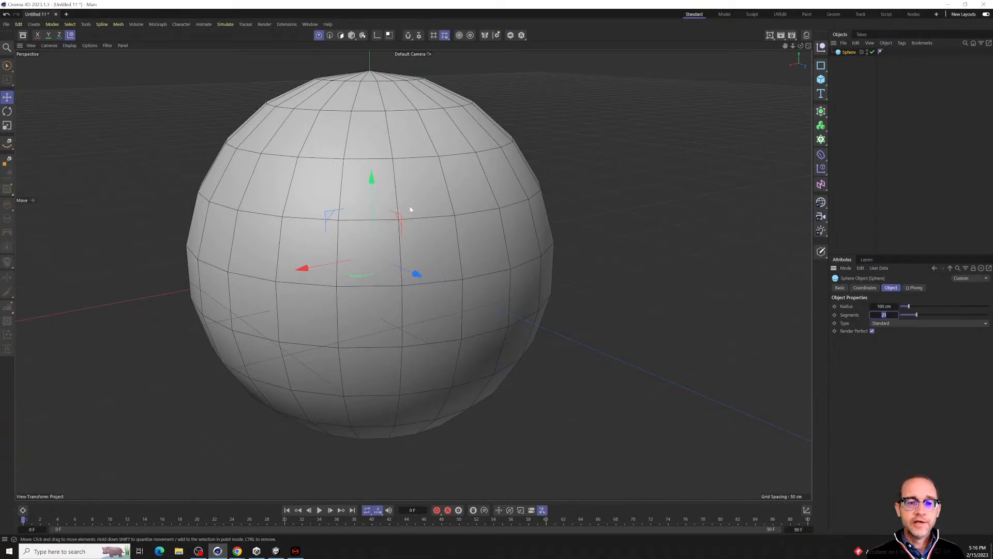
Examine how smooth the sphere looks from far away with its polygon lines hidden.
{"action": "scroll", "coordinate": [410, 209], "scroll_direction": "down", "scroll_amount": 10}
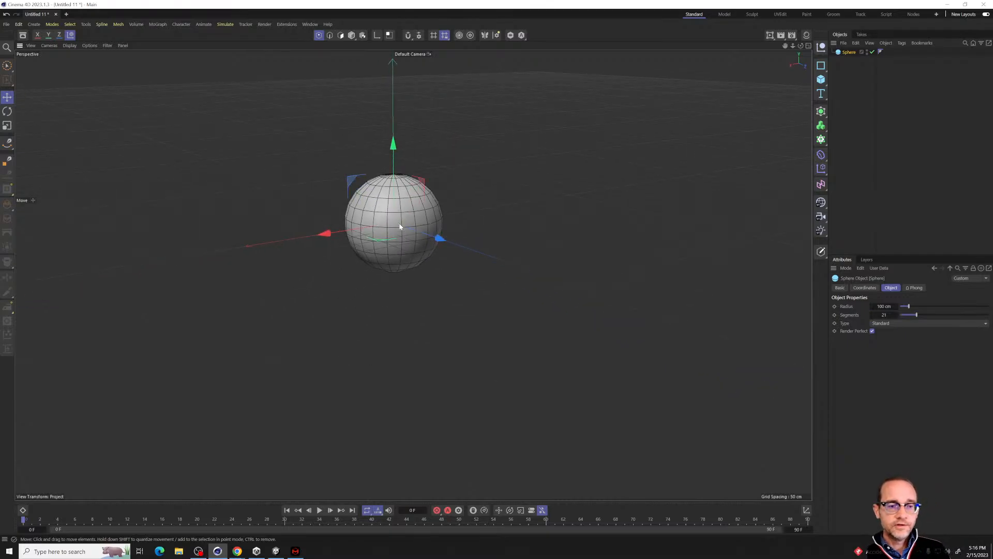
{"action": "scroll", "coordinate": [400, 227], "scroll_direction": "down", "scroll_amount": 10}
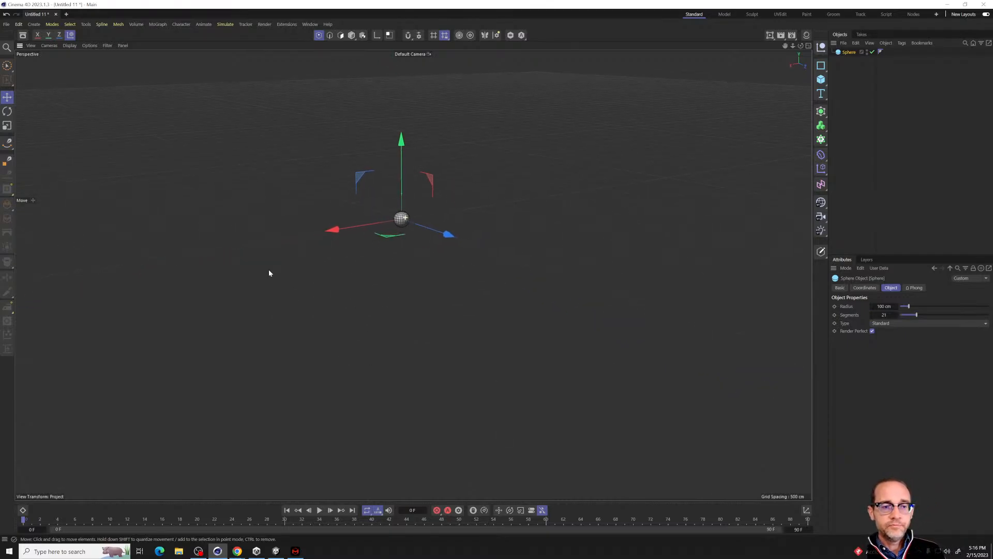
{"action": "right_click_drag", "start_coordinate": [268, 269], "coordinate": [222, 255], "text": "alt"}
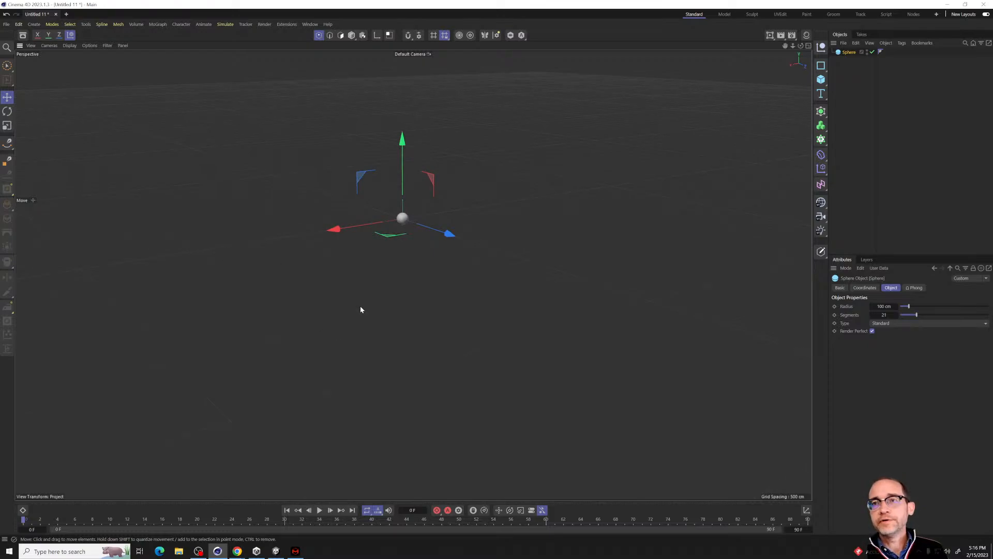
{"action": "left_click_drag", "start_coordinate": [373, 304], "coordinate": [381, 284], "text": "alt"}
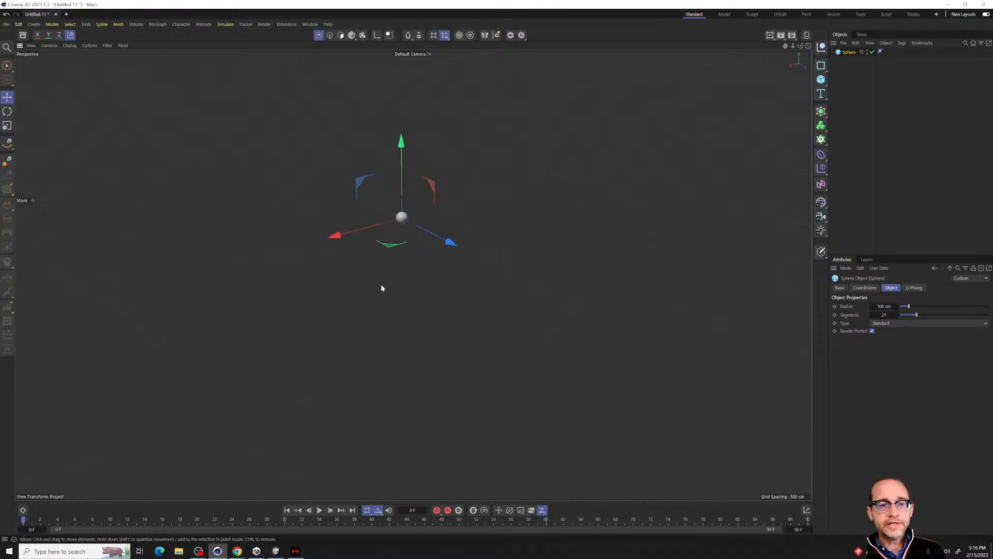
{"action": "middle_click_drag", "start_coordinate": [381, 285], "coordinate": [350, 405], "text": "alt"}
{"action": "right_click_drag", "start_coordinate": [350, 405], "coordinate": [340, 406], "text": "alt"}
{"action": "middle_click_drag", "start_coordinate": [341, 409], "coordinate": [349, 372], "text": "alt"}
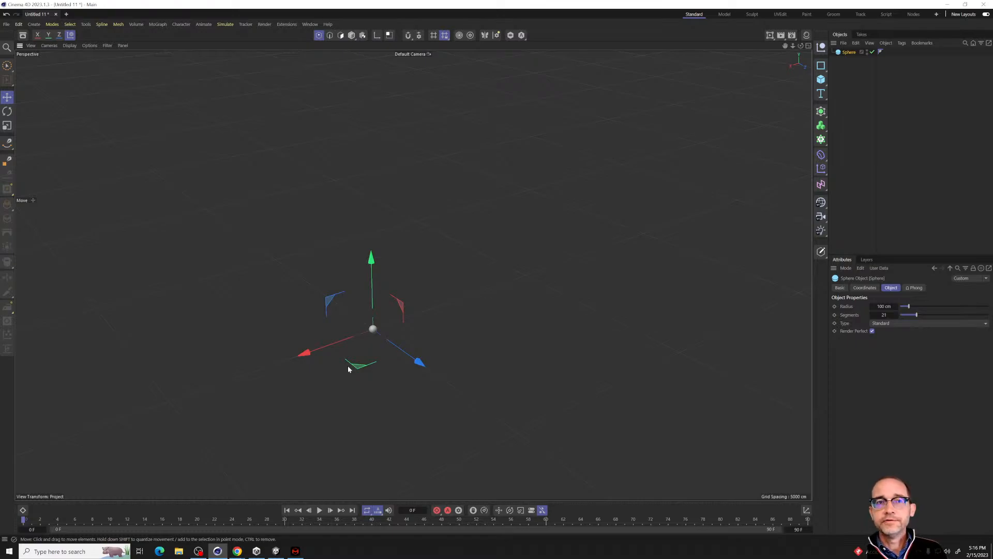
Restore Gouraud shading with lines and inspect the sphere up close.
{"action": "key", "text": "n"}
{"action": "key", "text": "b"}
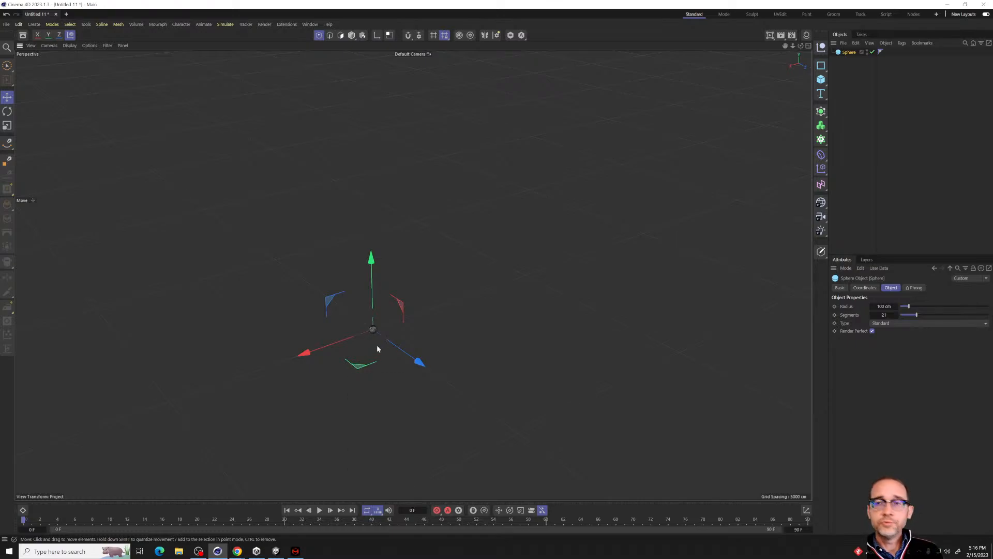
{"action": "scroll", "coordinate": [371, 338], "scroll_direction": "up", "scroll_amount": 3}
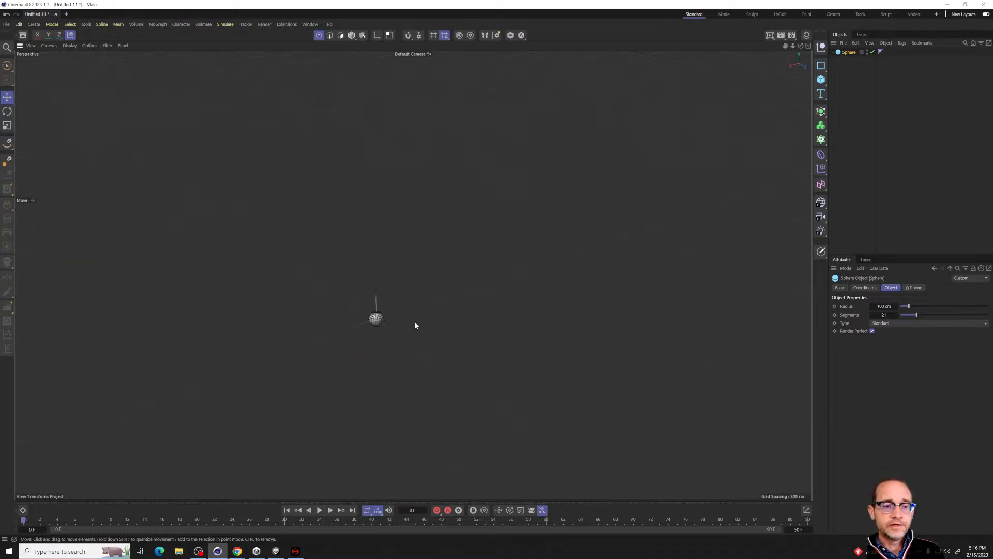
{"action": "right_click_drag", "start_coordinate": [374, 324], "coordinate": [647, 289], "text": "alt"}
{"action": "left_click_drag", "start_coordinate": [647, 289], "coordinate": [523, 153], "text": "alt"}
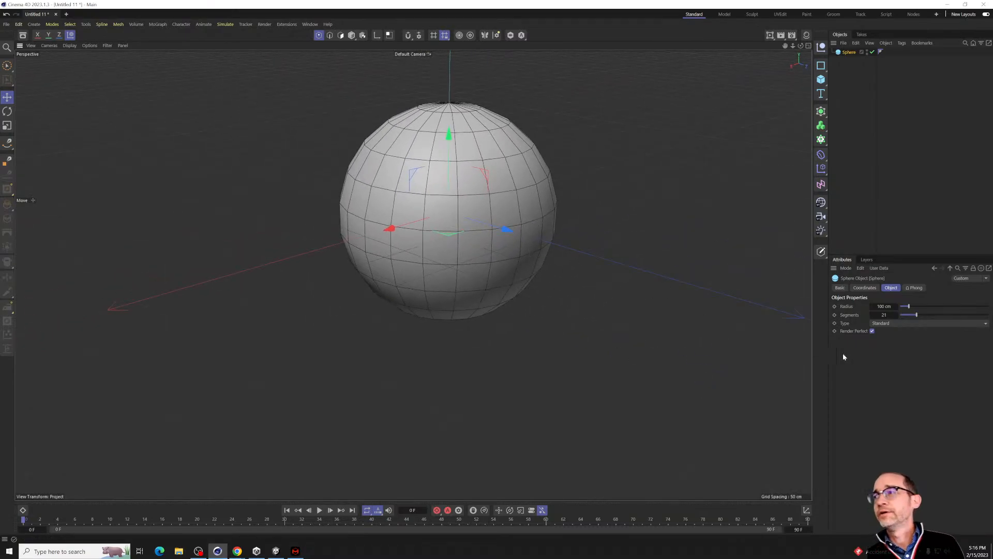
Set the sphere's segments to 71 and mark the dense polygons on its surface with a freehand annotation.
{"action": "left_click_drag", "start_coordinate": [916, 315], "coordinate": [962, 314]}
{"action": "left_click_drag", "start_coordinate": [499, 336], "coordinate": [370, 260], "text": "alt"}
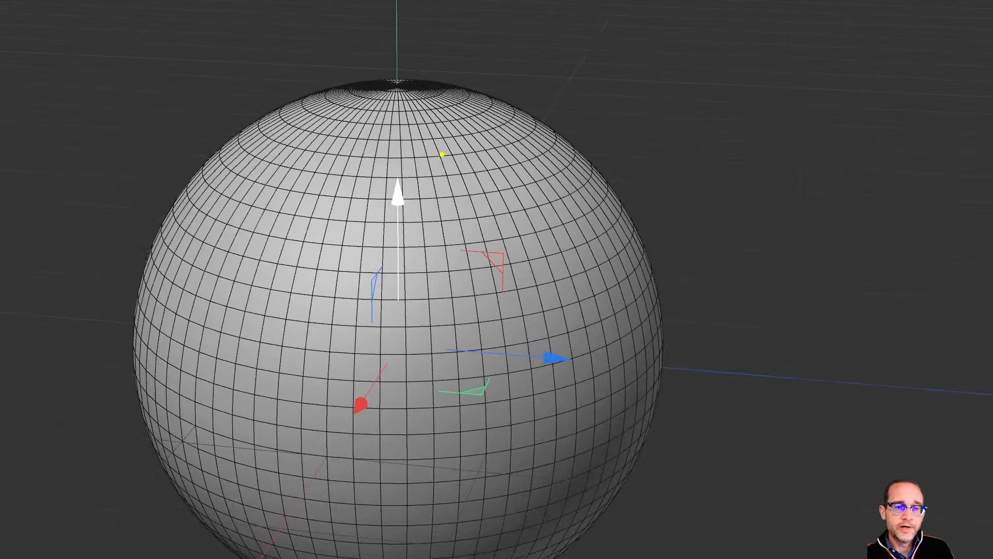
{"action": "mouse_move", "coordinate": [442, 155]}
{"action": "left_mouse_down"}
{"action": "mouse_move", "coordinate": [468, 181]}
{"action": "mouse_move", "coordinate": [465, 345]}
{"action": "mouse_move", "coordinate": [332, 299]}
{"action": "mouse_move", "coordinate": [416, 287]}
{"action": "left_mouse_up"}
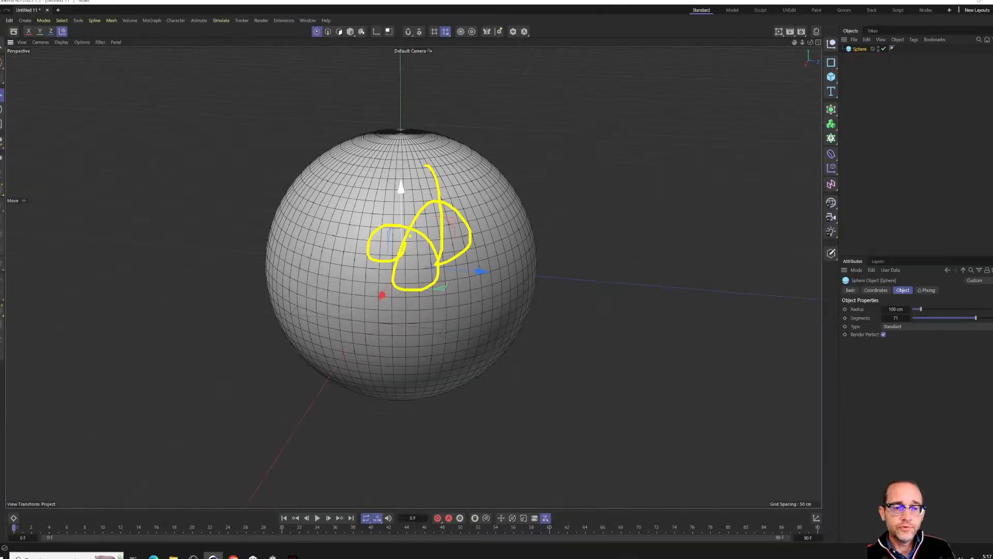
{"action": "key", "text": "Escape"}
Set the sphere's segments to 21 and point out its Type setting with an arrow annotation.
{"action": "left_click_drag", "start_coordinate": [975, 318], "coordinate": [930, 321]}
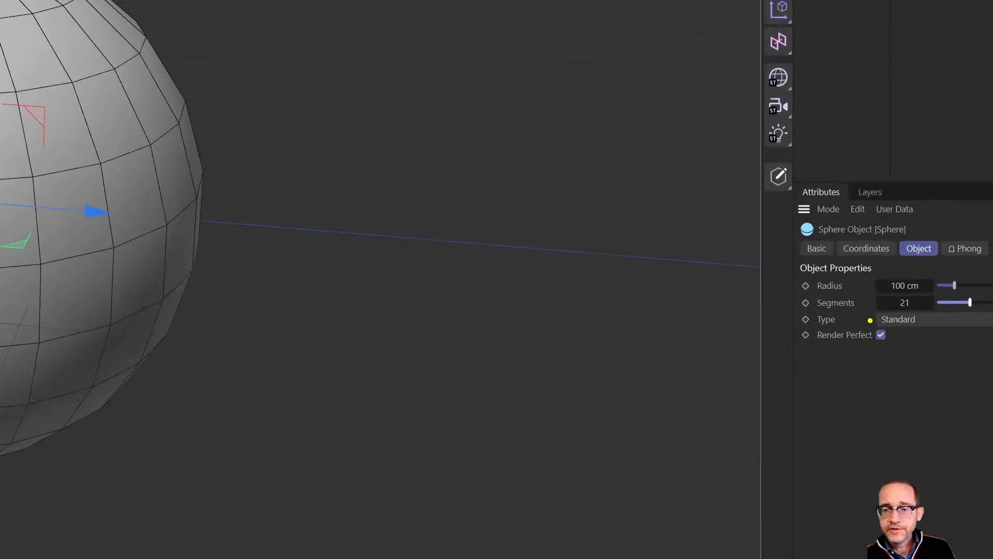
{"action": "left_click_drag", "start_coordinate": [787, 384], "coordinate": [867, 321]}
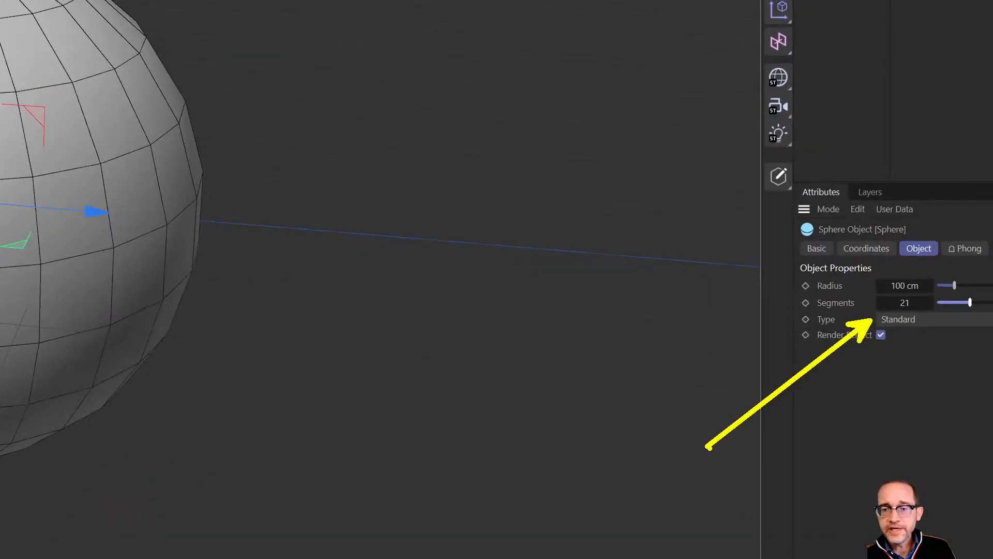
{"action": "key", "text": "Escape"}
Try the sphere's Type as Hemisphere, Tetrahedron, Hexahedron, Octahedron and Icosahedron, comparing how the polygons are laid out.
{"action": "left_click", "coordinate": [908, 320]}
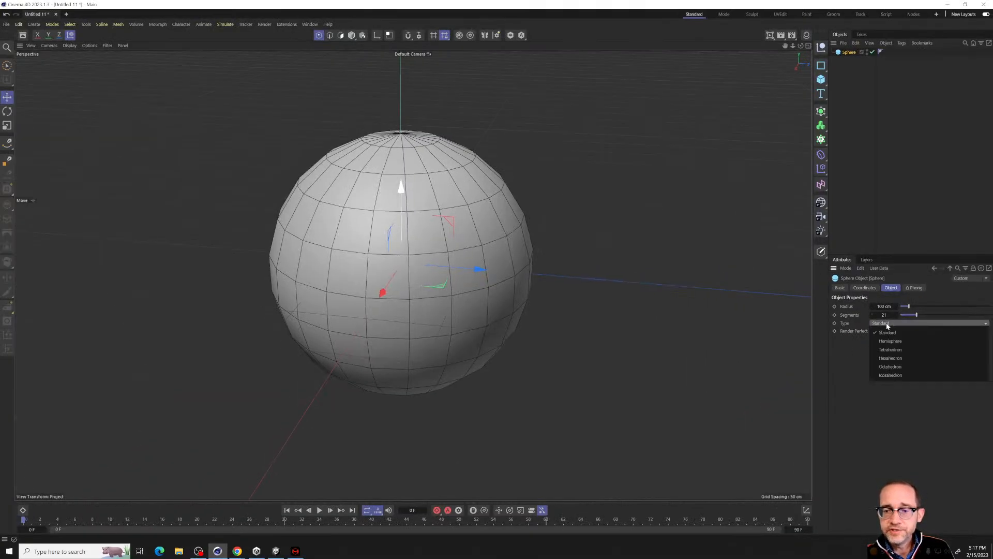
{"action": "left_click", "coordinate": [890, 341]}
{"action": "left_click", "coordinate": [889, 324]}
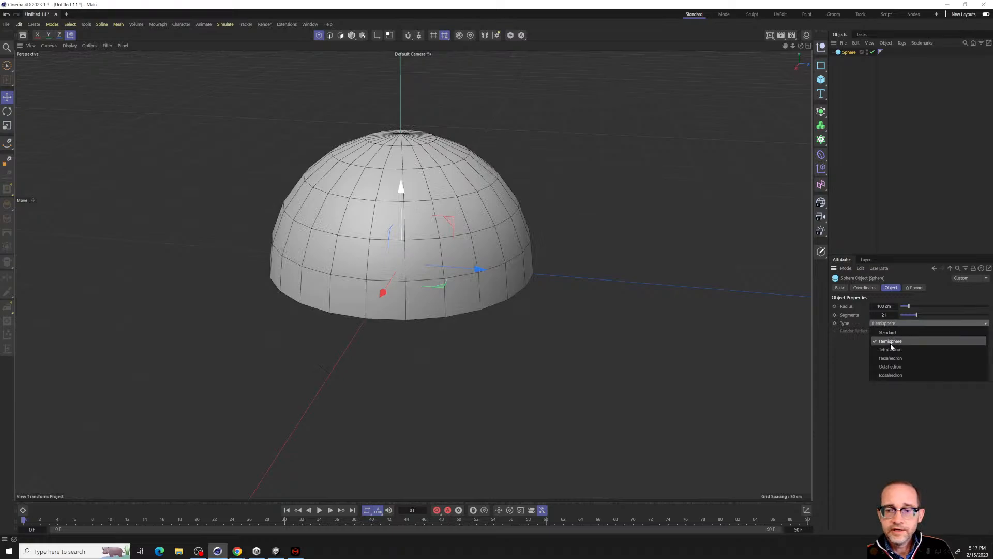
{"action": "left_click", "coordinate": [890, 349]}
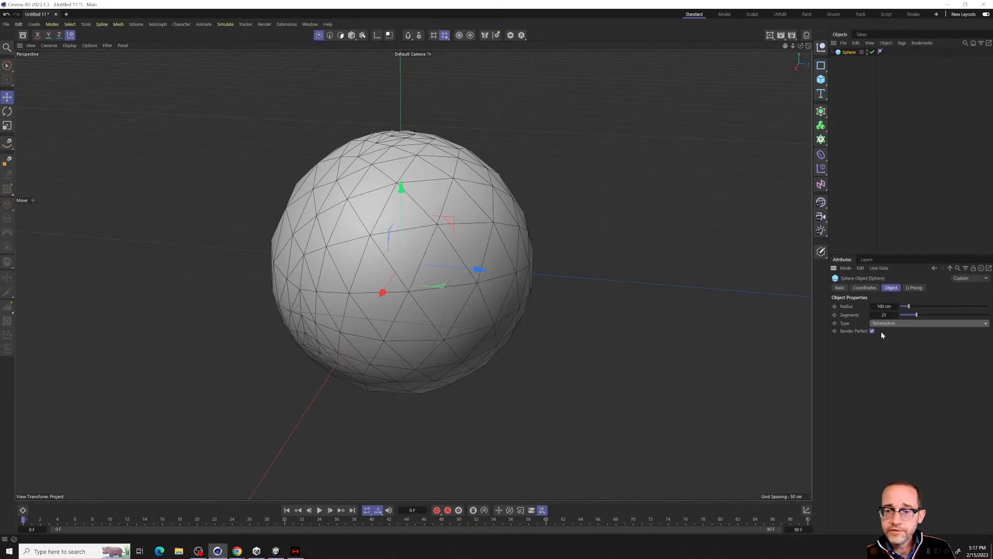
{"action": "left_click", "coordinate": [882, 324]}
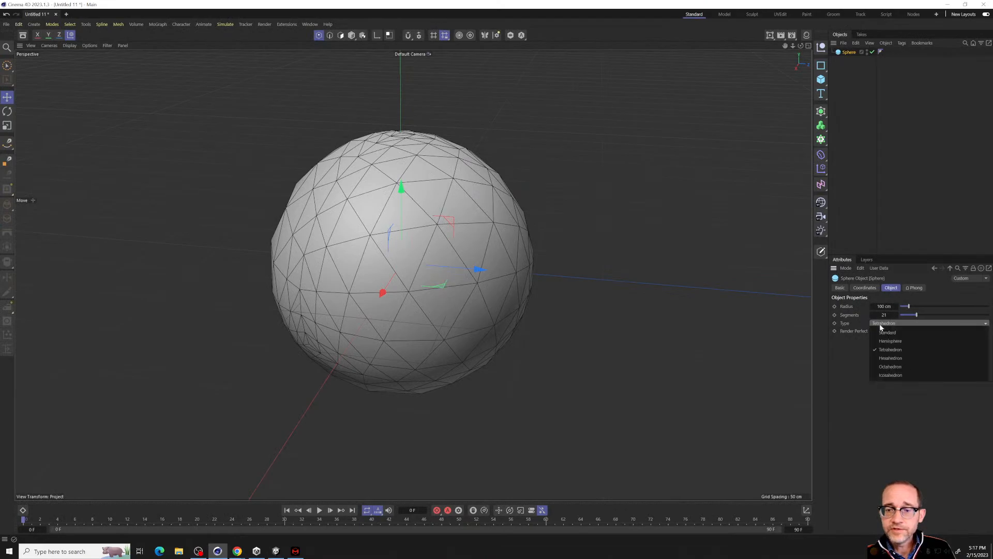
{"action": "left_click", "coordinate": [895, 358]}
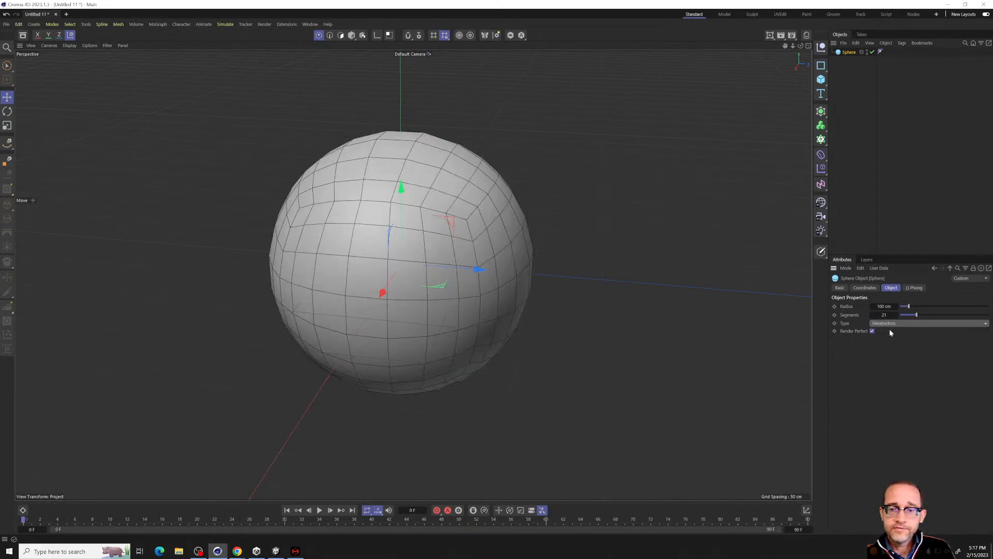
{"action": "left_click", "coordinate": [889, 324]}
{"action": "left_click", "coordinate": [903, 368]}
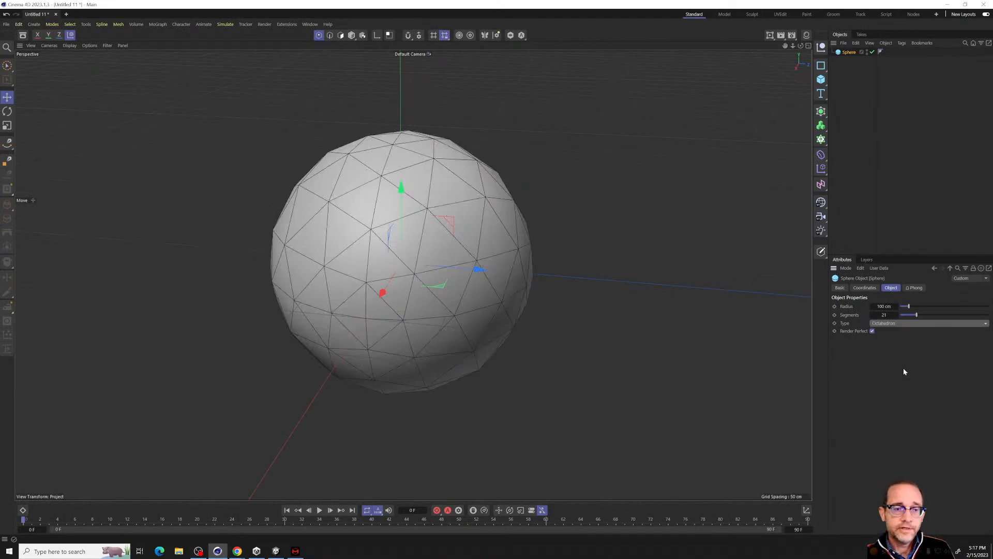
{"action": "left_click", "coordinate": [879, 323]}
{"action": "left_click", "coordinate": [914, 377]}
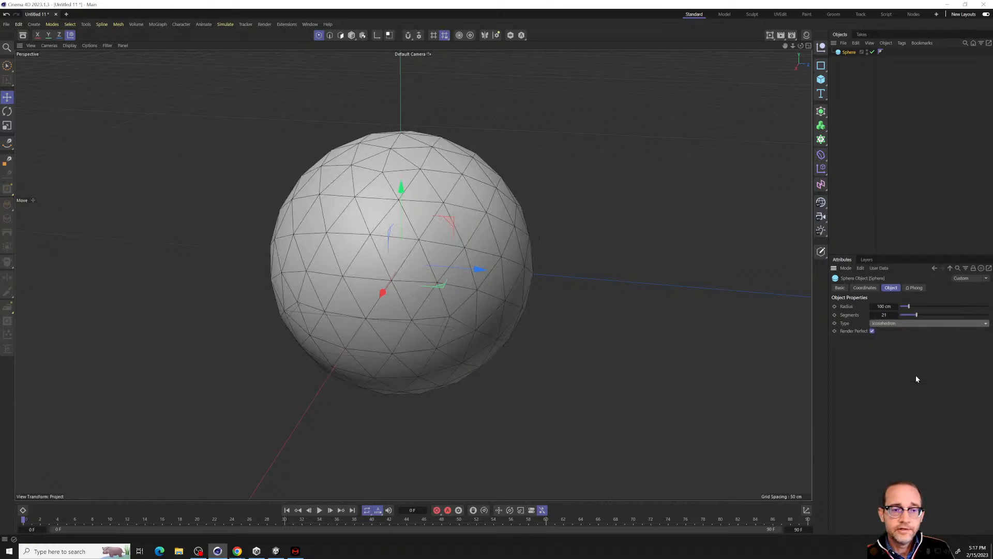
{"action": "left_click_drag", "start_coordinate": [532, 395], "coordinate": [556, 373], "text": "alt"}
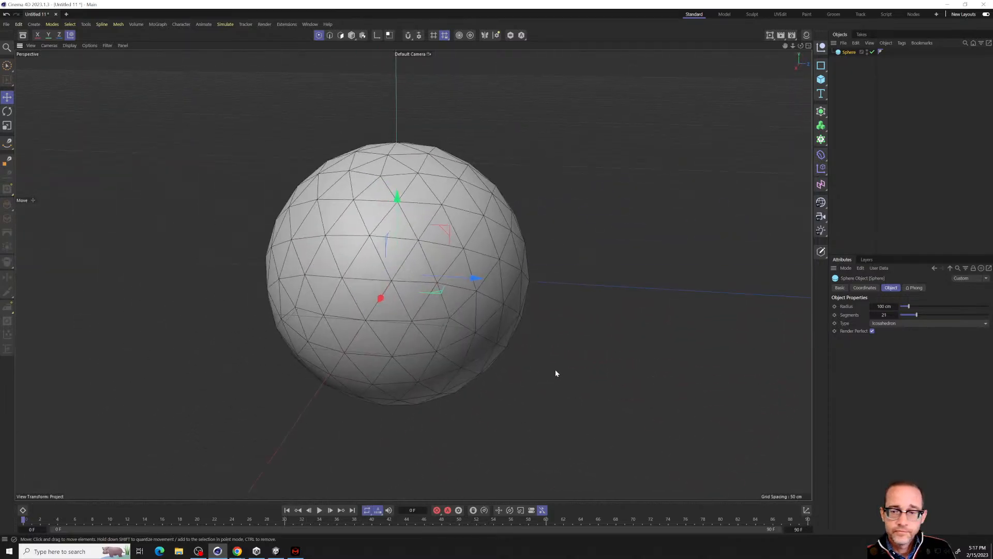
Compare the sphere's Tetrahedron and Octahedron types by alternating between them, ending on Octahedron.
{"action": "left_click", "coordinate": [880, 323]}
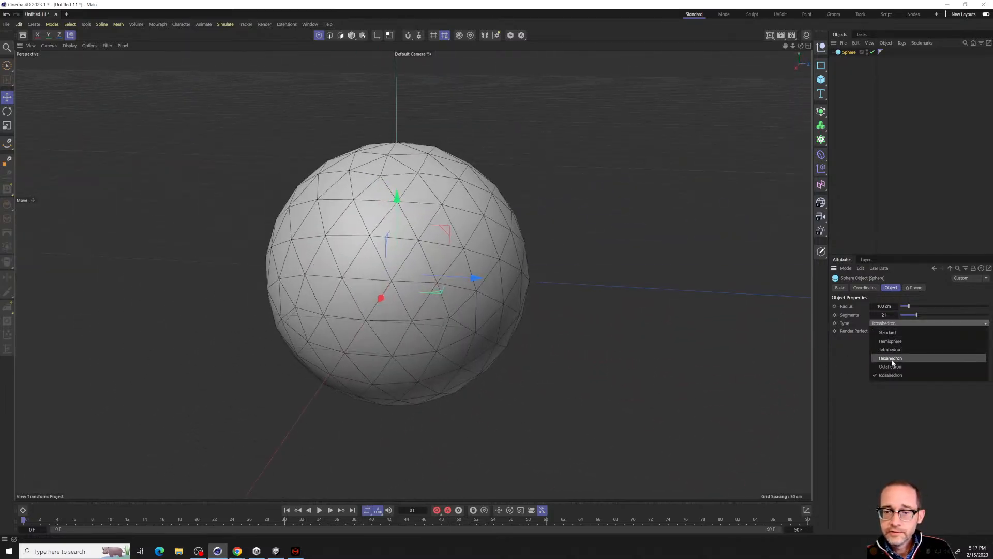
{"action": "left_click", "coordinate": [890, 349]}
{"action": "left_click", "coordinate": [889, 325]}
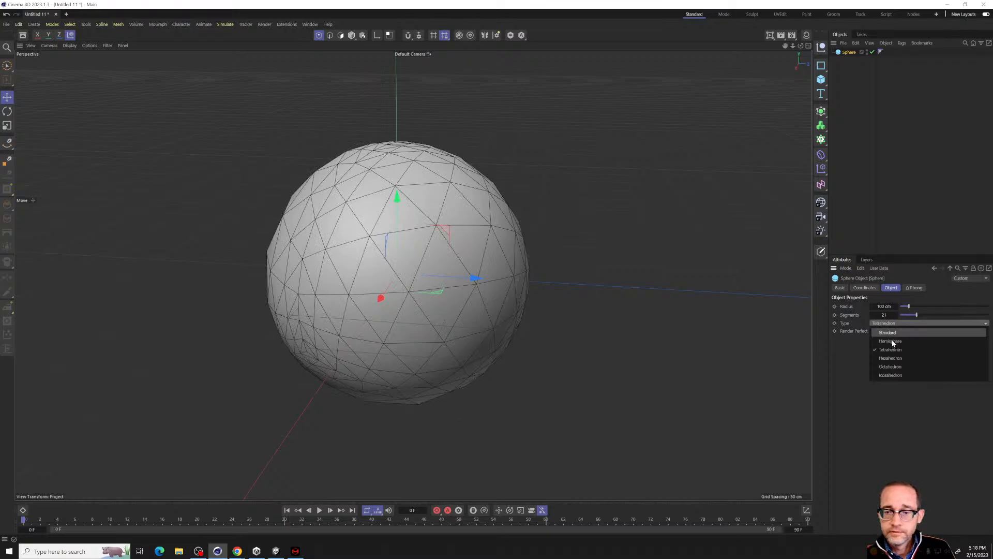
{"action": "left_click", "coordinate": [892, 366]}
{"action": "left_click", "coordinate": [890, 324]}
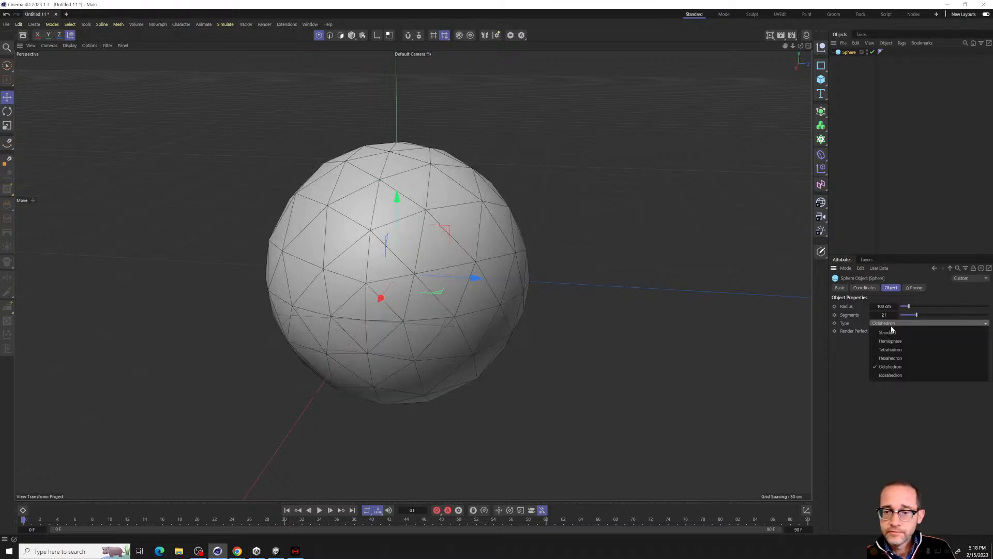
{"action": "left_click", "coordinate": [890, 349]}
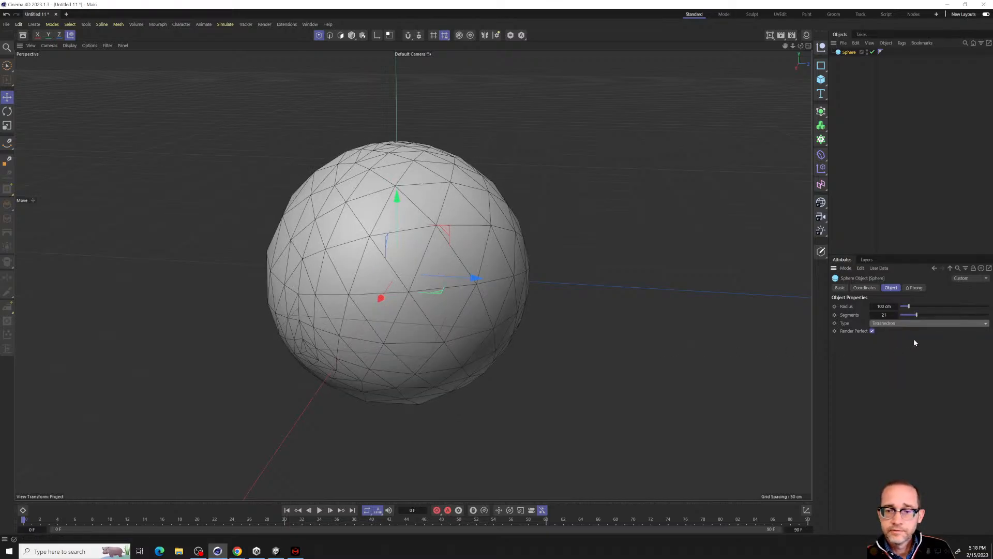
{"action": "left_click", "coordinate": [891, 324]}
{"action": "left_click", "coordinate": [892, 368]}
{"action": "left_click_drag", "start_coordinate": [485, 341], "coordinate": [543, 338], "text": "alt"}
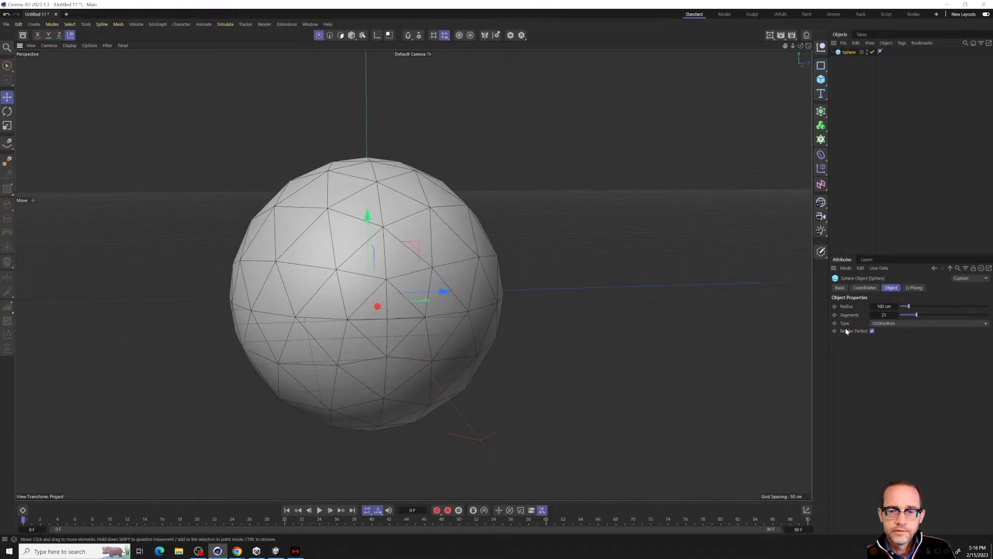
Set the sphere's Type to Hexahedron and examine its four-sided polygons from several angles.
{"action": "left_click", "coordinate": [902, 325]}
{"action": "left_click", "coordinate": [902, 354]}
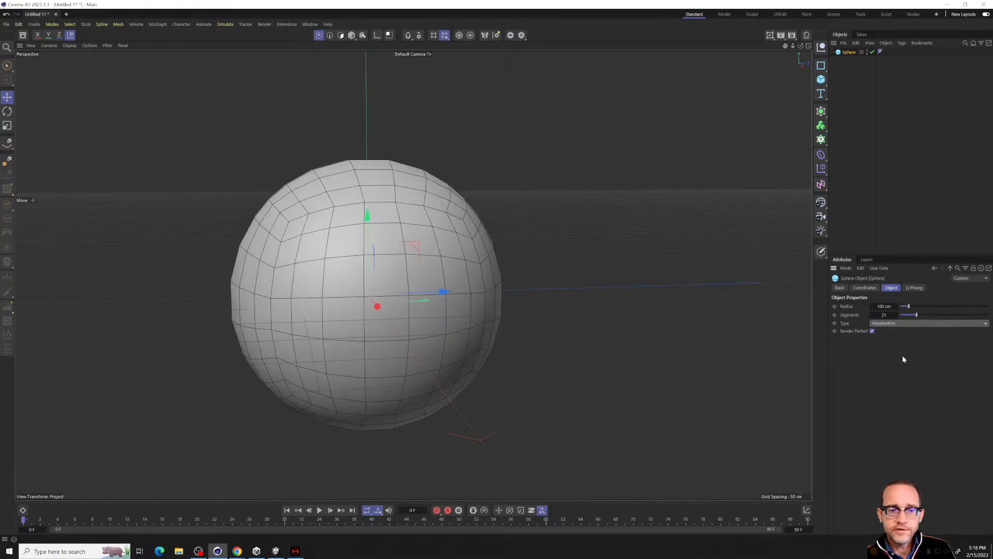
{"action": "left_click_drag", "start_coordinate": [382, 333], "coordinate": [722, 384], "text": "alt"}
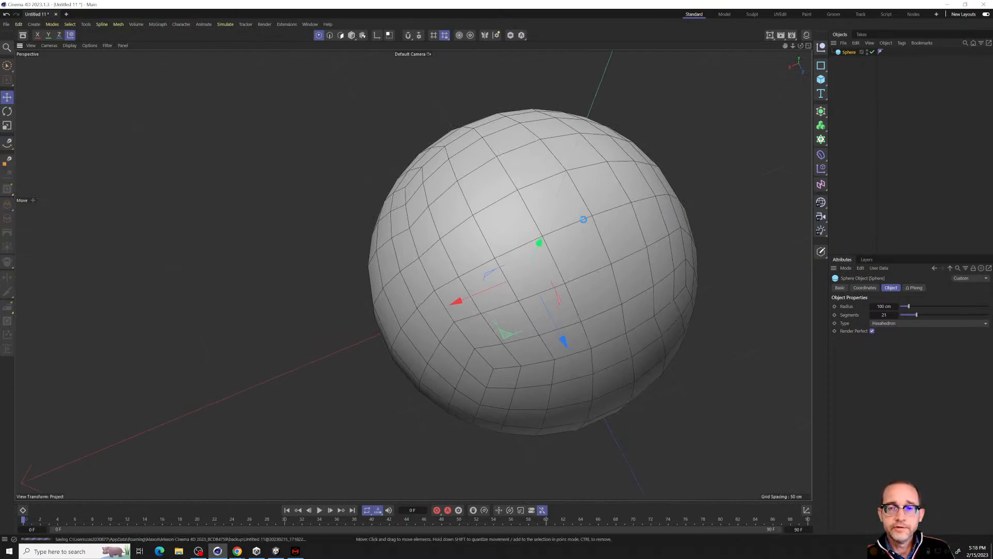
{"action": "left_click_drag", "start_coordinate": [560, 259], "coordinate": [600, 227], "text": "alt"}
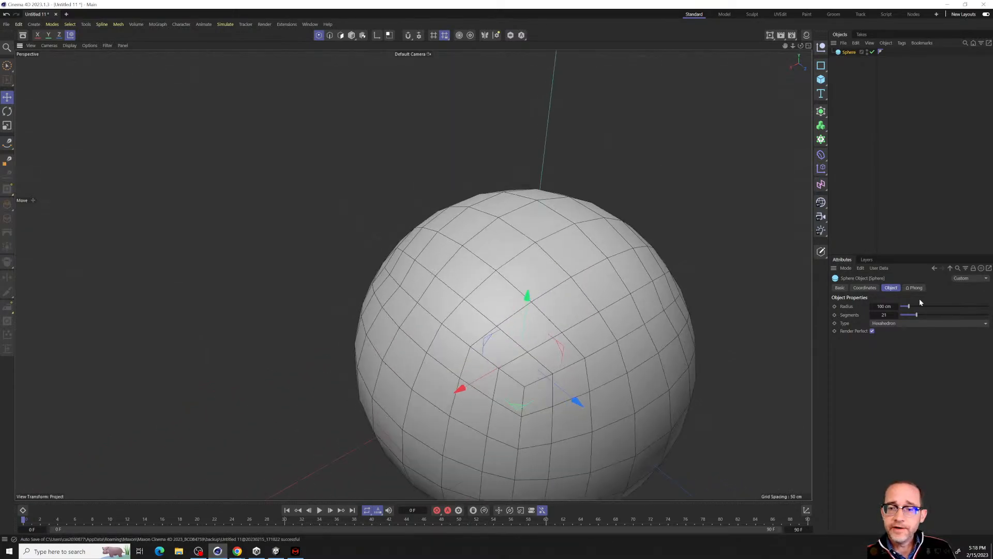
Set the sphere's Type back to Standard and examine the converging polygons at its top and bottom poles.
{"action": "left_click", "coordinate": [886, 324]}
{"action": "left_click", "coordinate": [882, 327]}
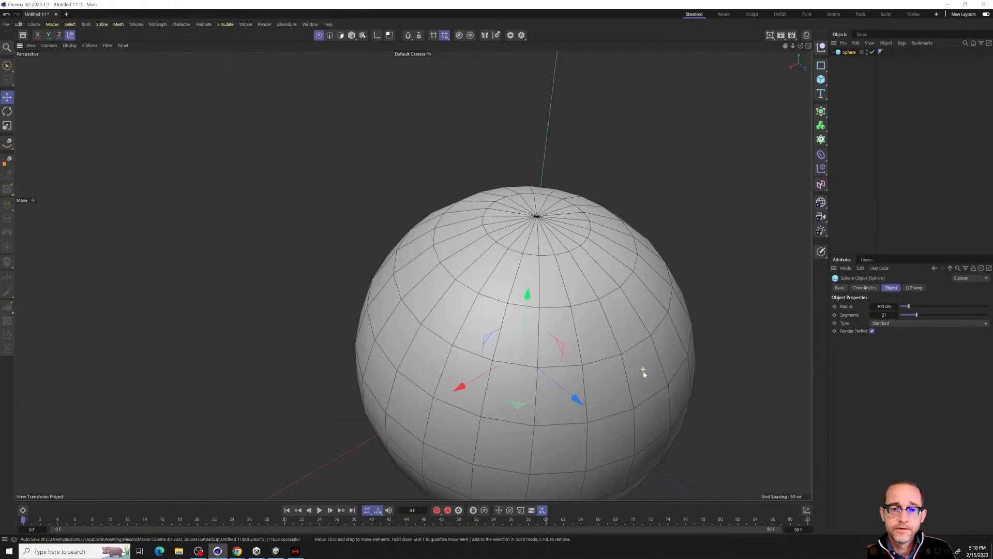
{"action": "left_click_drag", "start_coordinate": [643, 372], "coordinate": [611, 209], "text": "alt"}
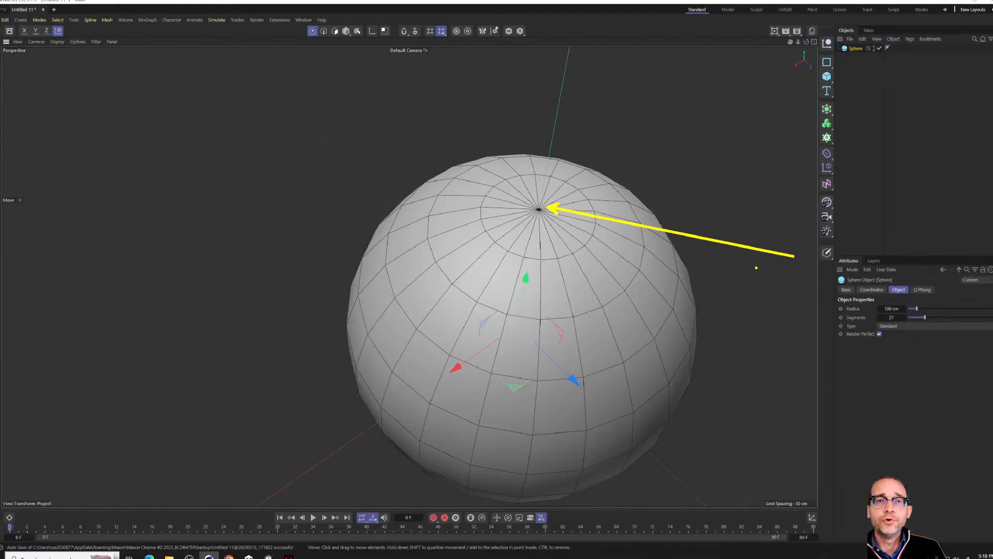
{"action": "scroll", "coordinate": [591, 302], "scroll_direction": "down", "scroll_amount": 2}
{"action": "left_click_drag", "start_coordinate": [581, 420], "coordinate": [587, 239], "text": "alt"}
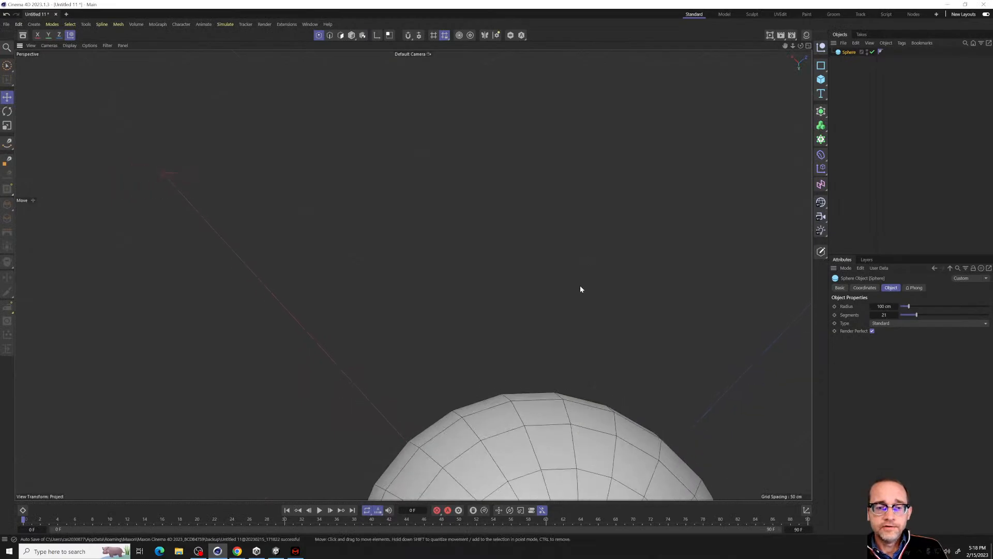
{"action": "middle_click_drag", "start_coordinate": [595, 373], "coordinate": [487, 183], "text": "alt"}
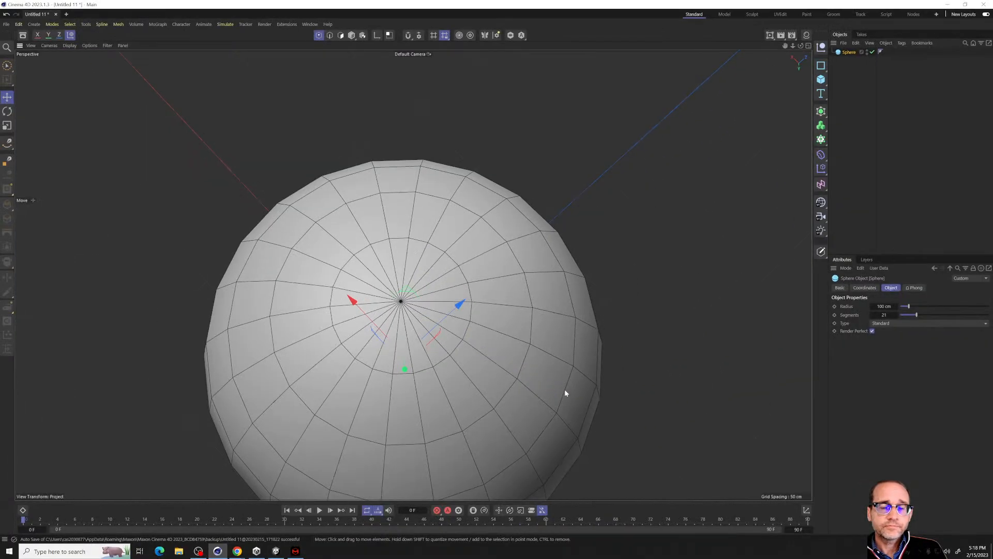
{"action": "left_click_drag", "start_coordinate": [542, 299], "coordinate": [535, 406], "text": "alt"}
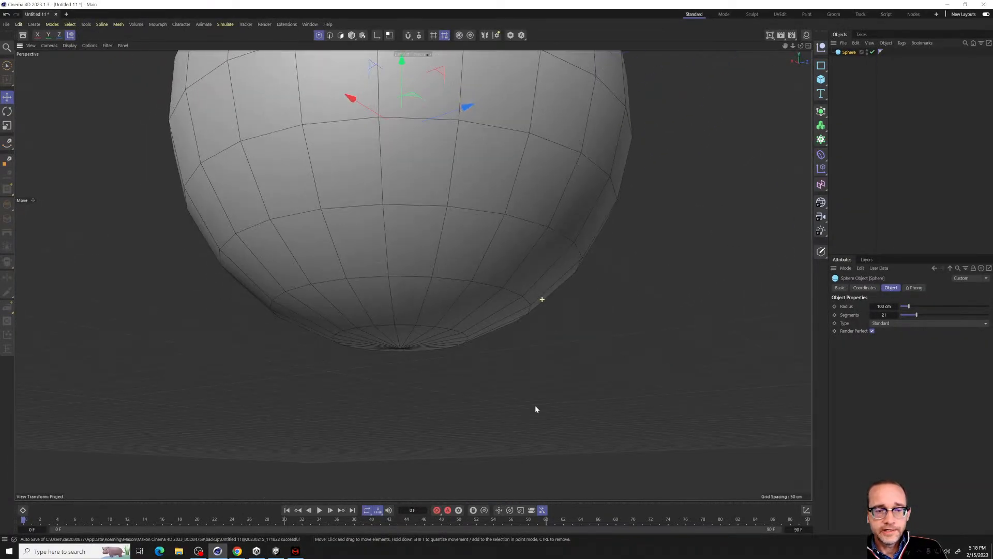
{"action": "middle_click", "coordinate": [589, 363]}
{"action": "middle_click", "coordinate": [366, 144]}
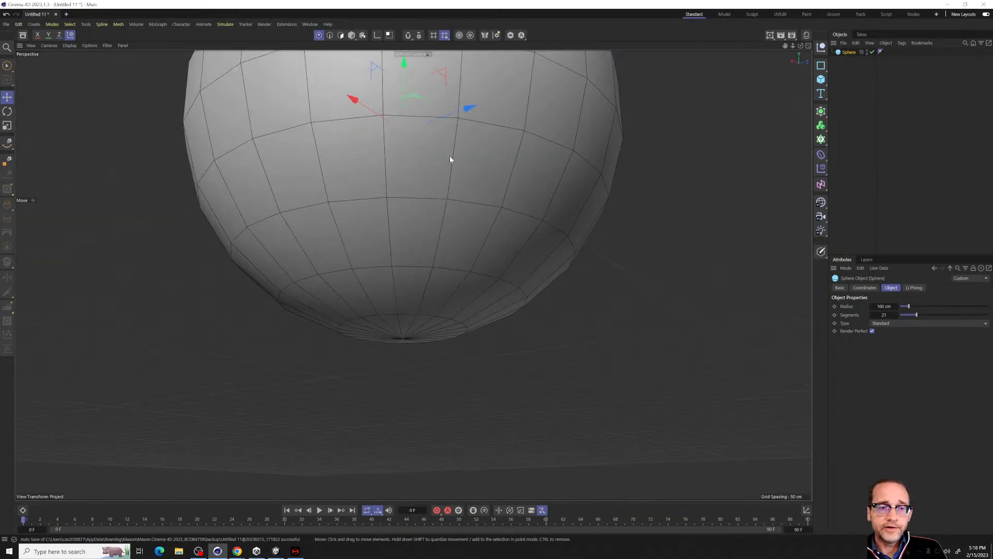
{"action": "scroll", "coordinate": [482, 230], "scroll_direction": "down", "scroll_amount": 5}
{"action": "middle_click_drag", "start_coordinate": [508, 162], "coordinate": [514, 265], "text": "alt"}
{"action": "left_click_drag", "start_coordinate": [500, 242], "coordinate": [491, 275], "text": "alt"}
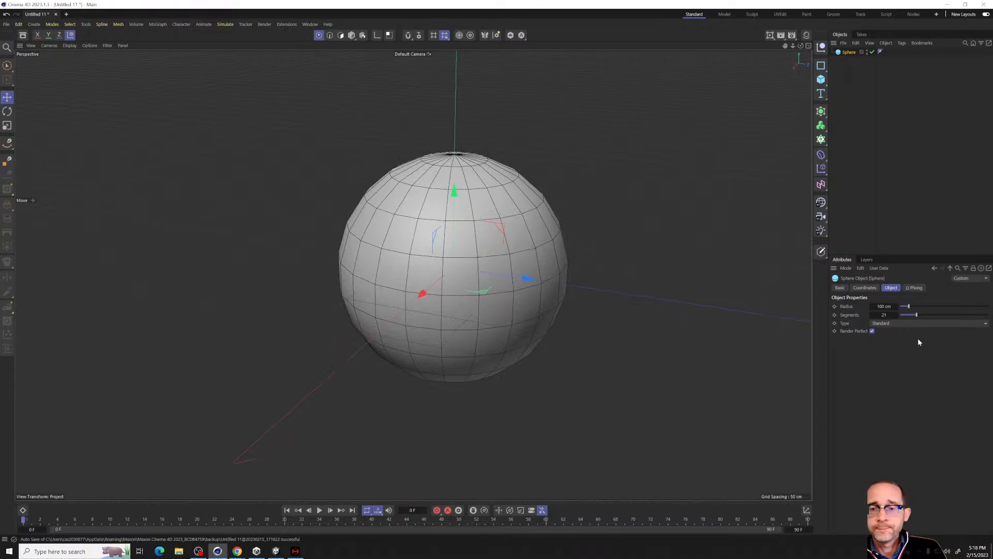
Choose Hexahedron as the sphere's Type again for an evenly distributed quad surface.
{"action": "left_click", "coordinate": [901, 323]}
{"action": "left_click", "coordinate": [897, 359]}
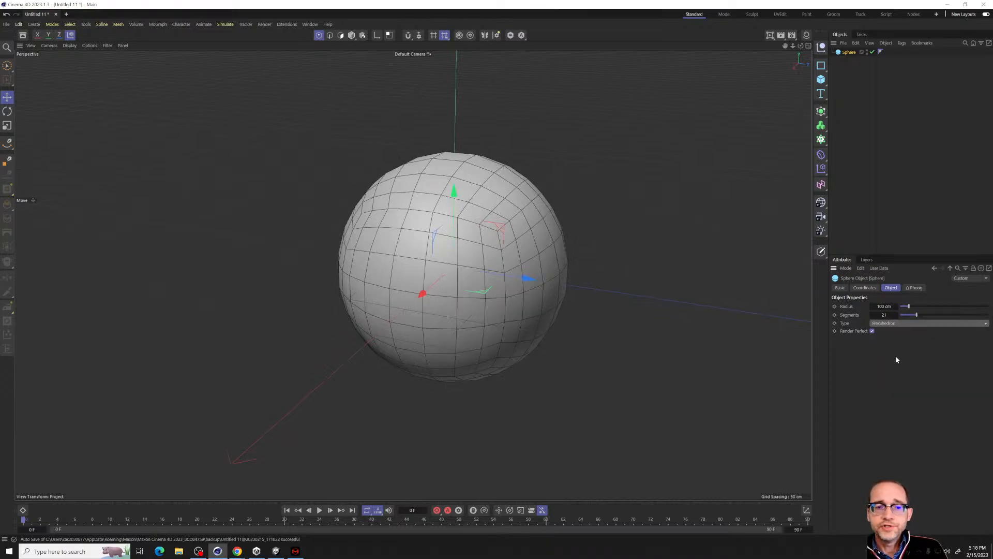
{"action": "left_click_drag", "start_coordinate": [514, 187], "coordinate": [511, 185], "text": "alt"}
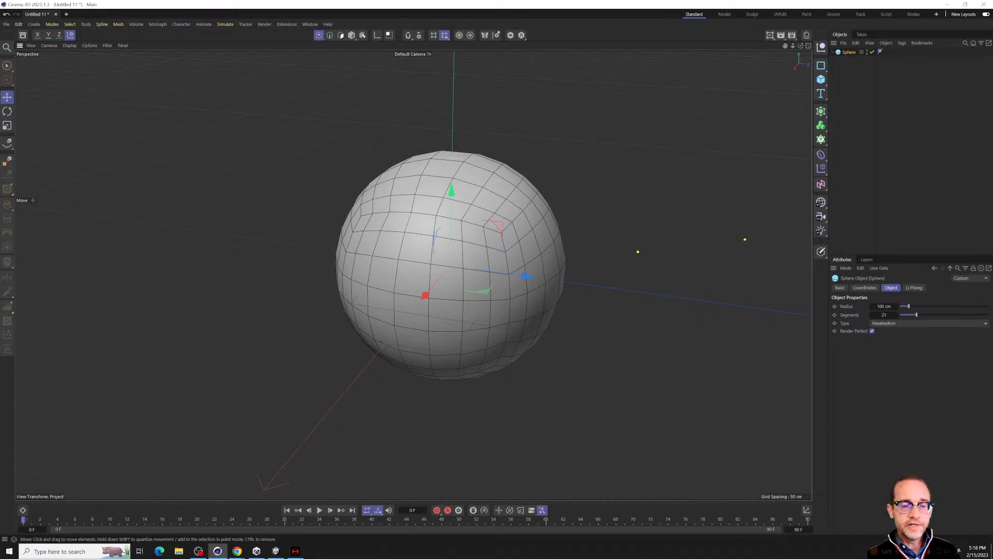
Deselect the sphere and examine its polygon layout from another side and closer up.
{"action": "left_click", "coordinate": [908, 127]}
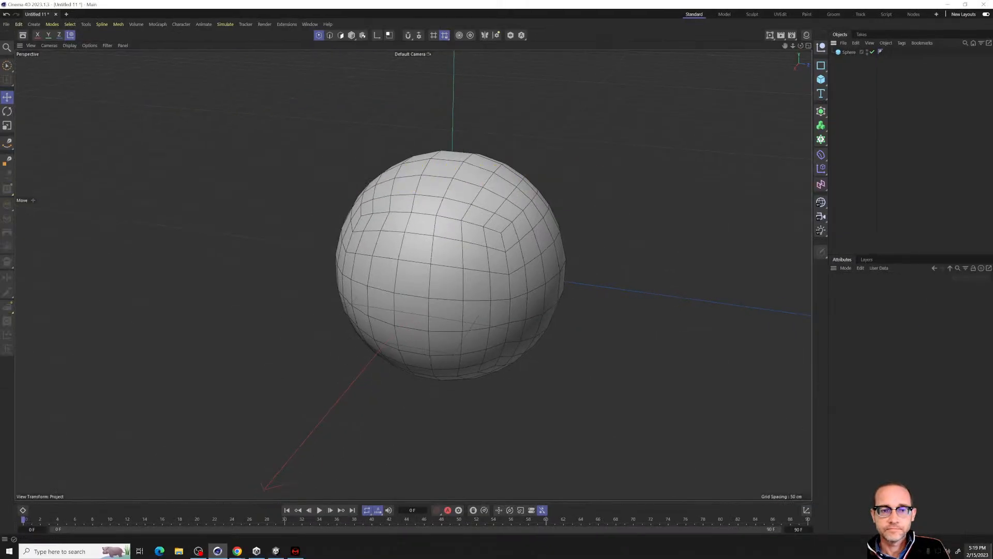
{"action": "left_click_drag", "start_coordinate": [333, 324], "coordinate": [472, 351], "text": "alt"}
{"action": "scroll", "coordinate": [432, 315], "scroll_direction": "up", "scroll_amount": 4}
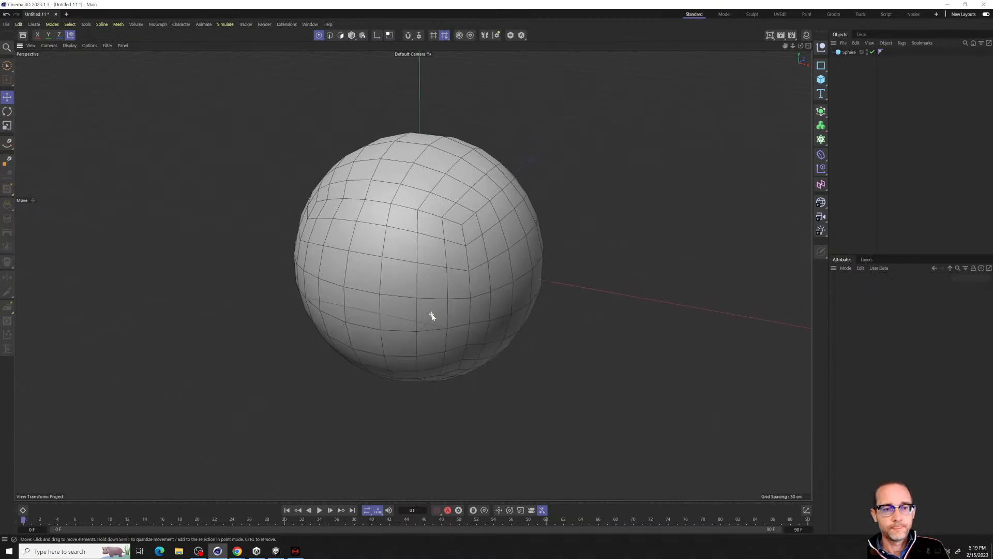
{"action": "left_click_drag", "start_coordinate": [433, 315], "coordinate": [344, 244], "text": "alt"}
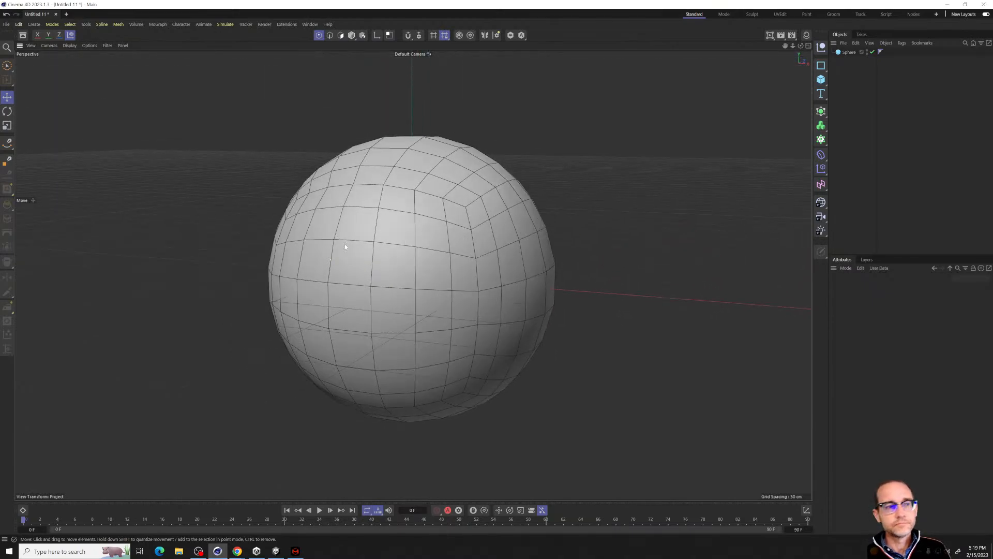
Select the sphere, switch to Model mode and move it as a whole object.
{"action": "left_click", "coordinate": [848, 52]}
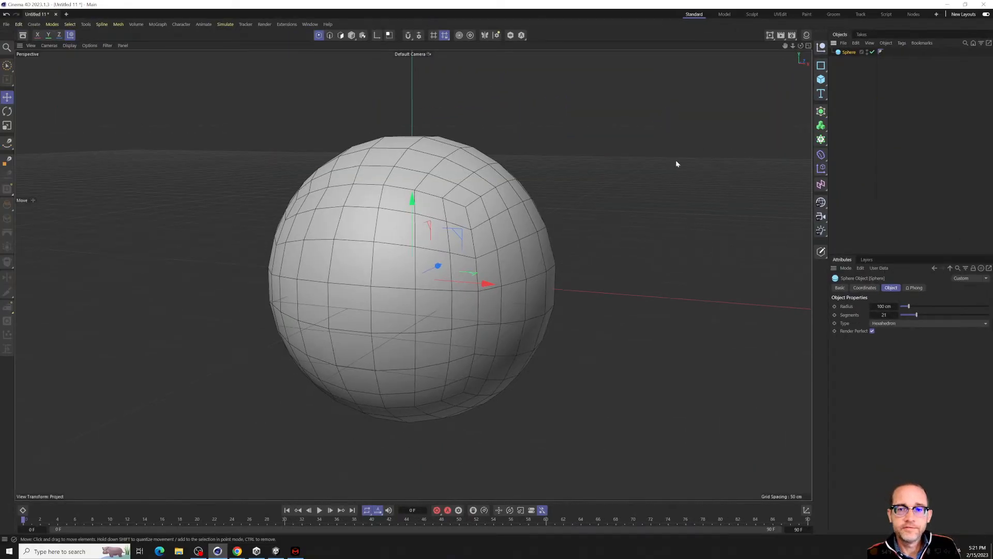
{"action": "left_click_drag", "start_coordinate": [503, 210], "coordinate": [525, 220], "text": "alt"}
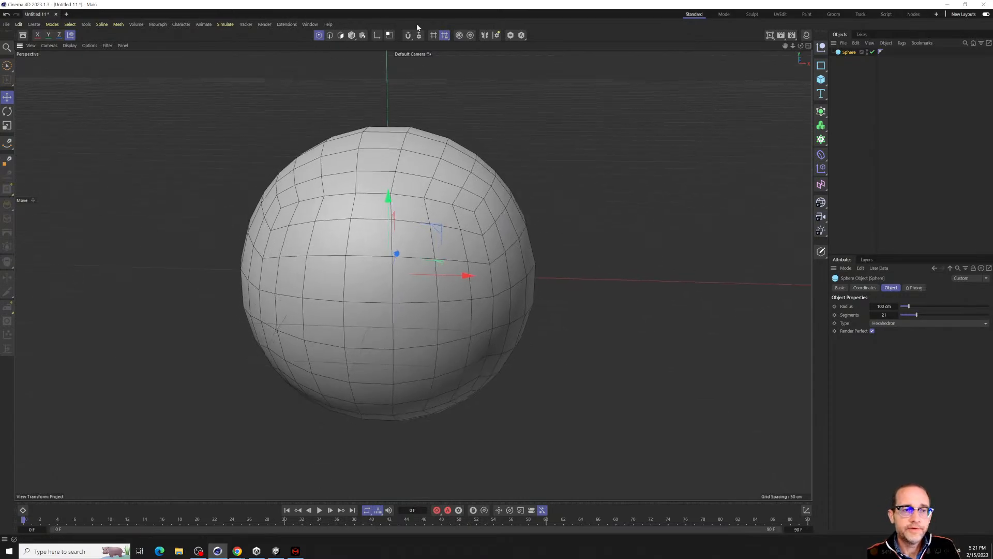
{"action": "left_click", "coordinate": [352, 37]}
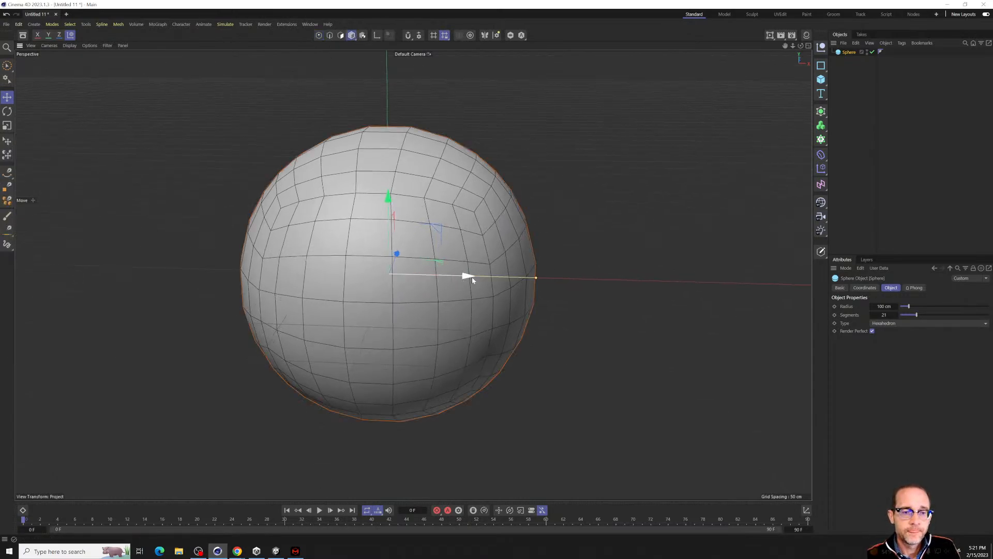
{"action": "left_click_drag", "start_coordinate": [472, 277], "coordinate": [459, 271]}
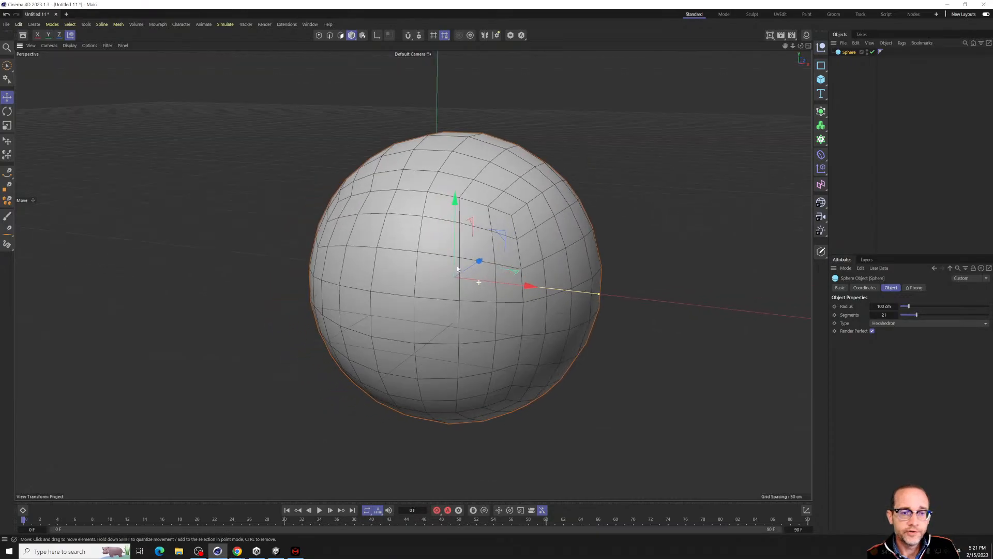
{"action": "left_click_drag", "start_coordinate": [473, 223], "coordinate": [517, 224], "text": "alt"}
Scale the whole sphere up slightly with the Scale tool, and delete it and undo the deletion.
{"action": "key", "text": "r"}
{"action": "key", "text": "t"}
{"action": "key", "text": "Delete"}
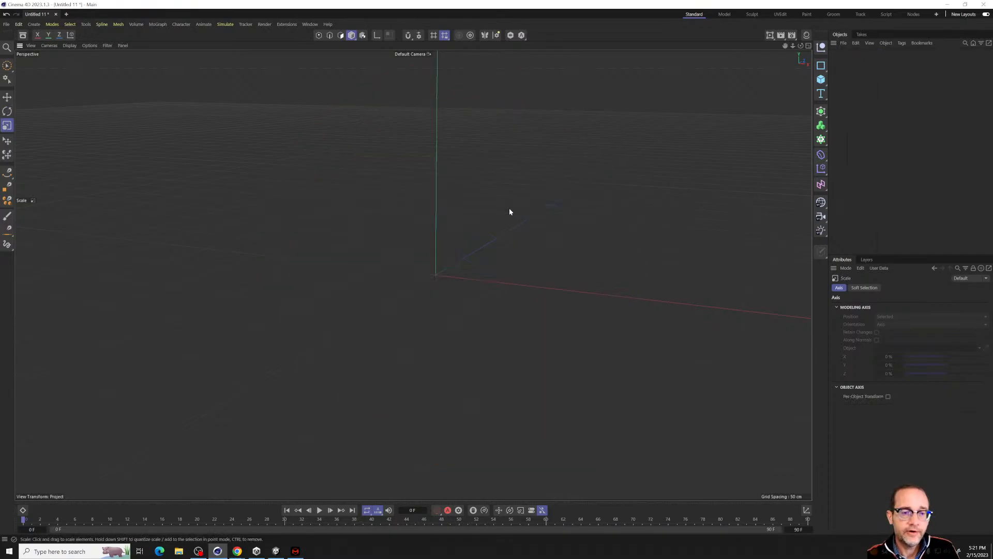
{"action": "key", "text": "ctrl+z"}
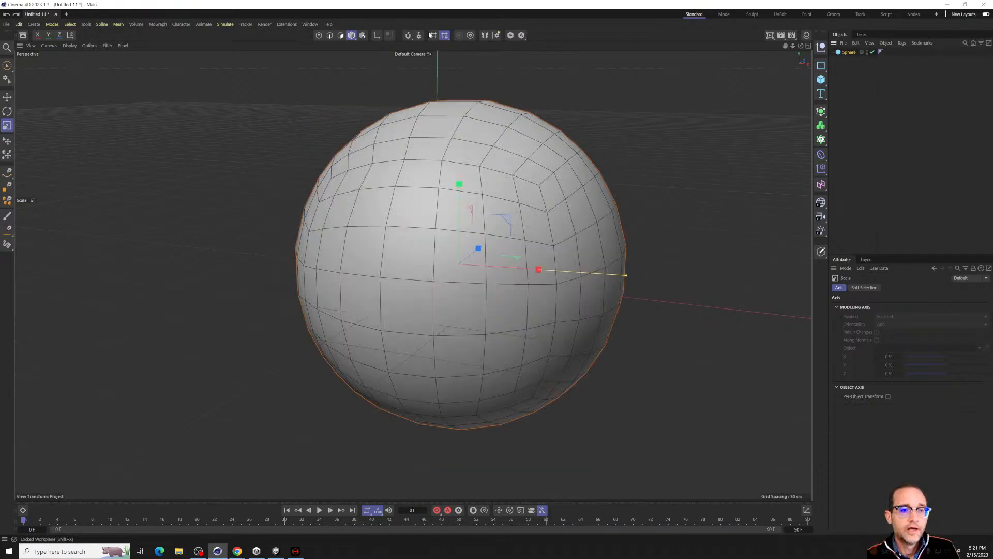
Switch to Polygons mode and try to edit individual polygons on the sphere's surface.
{"action": "left_click", "coordinate": [339, 35]}
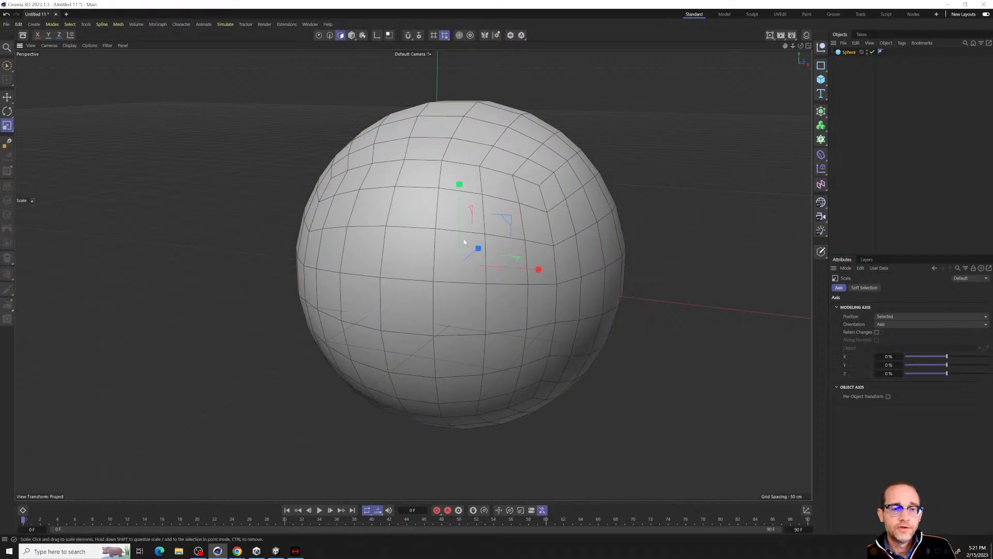
{"action": "left_click_drag", "start_coordinate": [410, 312], "coordinate": [436, 207]}
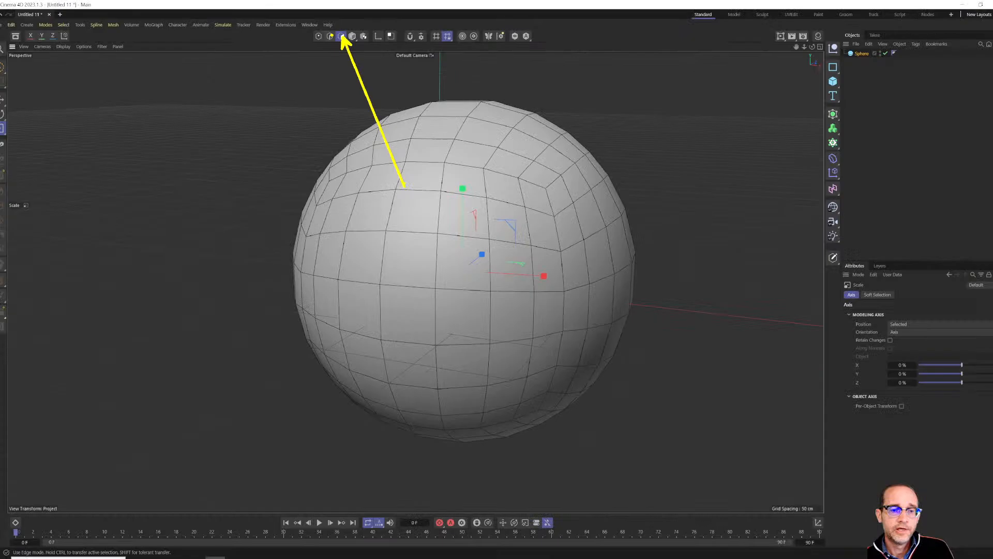
{"action": "left_click_drag", "start_coordinate": [464, 251], "coordinate": [497, 264]}
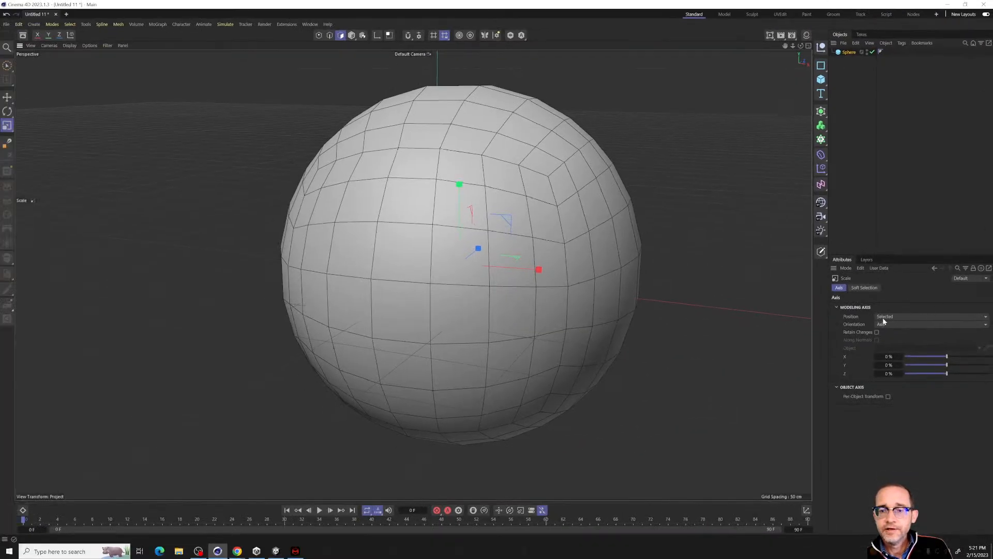
Duplicate the sphere by moving a copy along the negative X axis until it sits beside the original.
{"action": "left_click", "coordinate": [857, 51]}
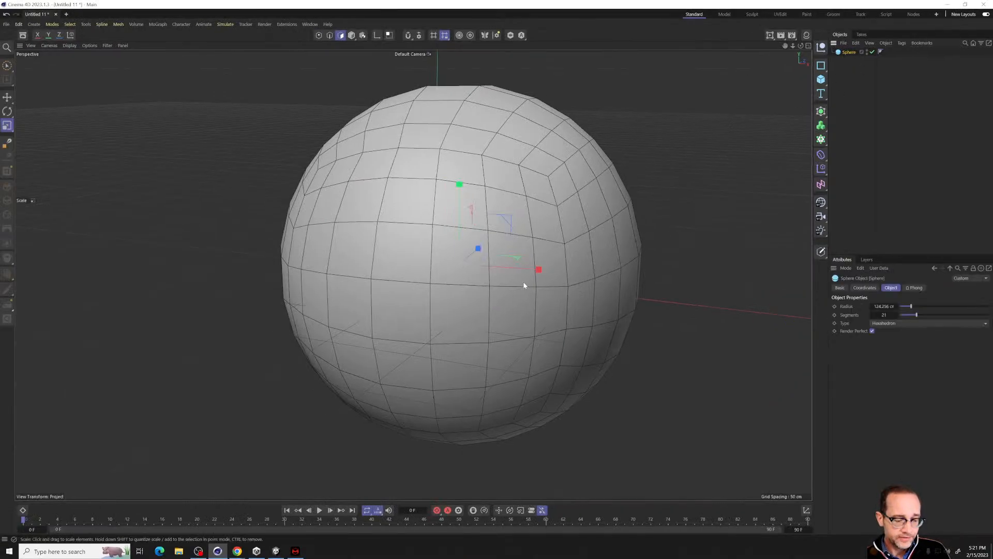
{"action": "key", "text": "e"}
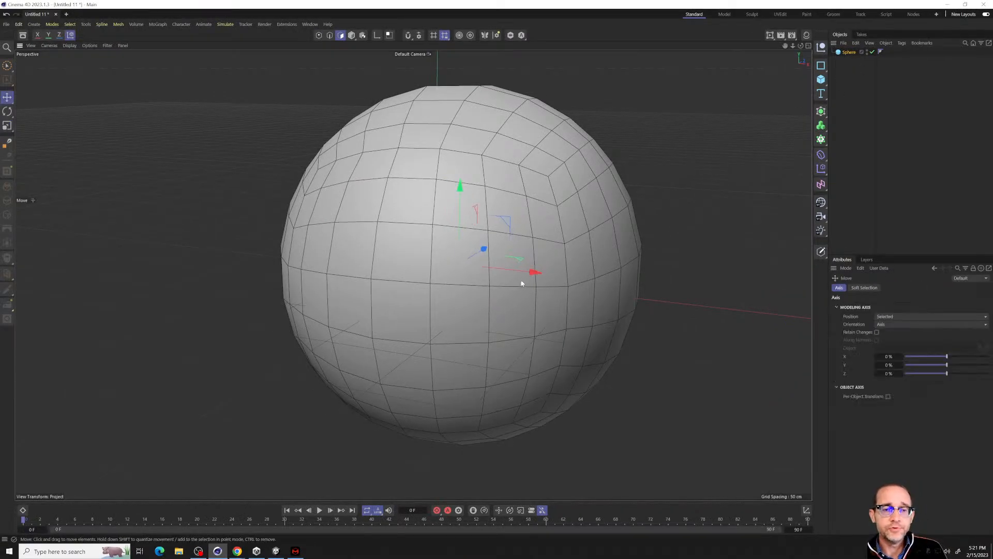
{"action": "left_click_drag", "start_coordinate": [534, 275], "coordinate": [188, 268], "text": "ctrl"}
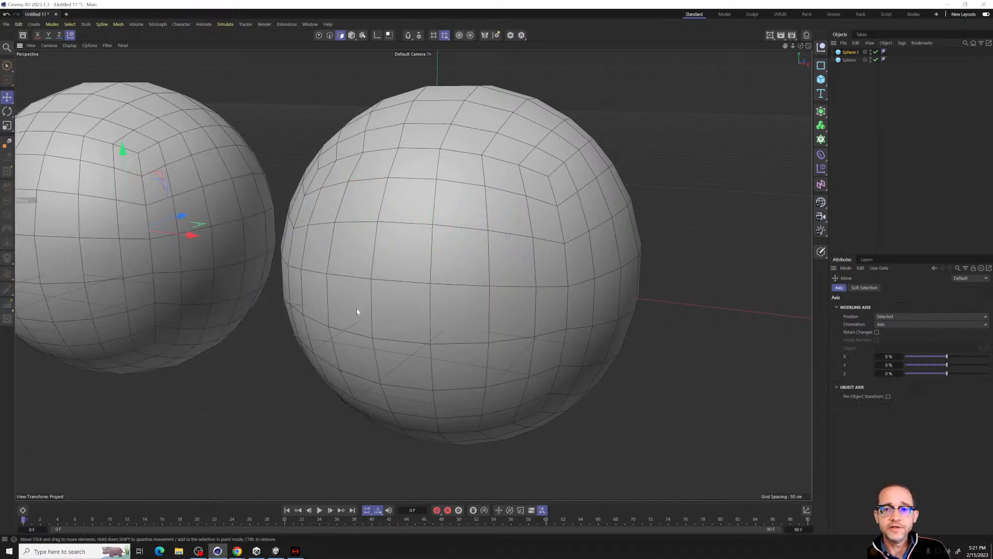
{"action": "left_click_drag", "start_coordinate": [357, 311], "coordinate": [636, 300], "text": "alt"}
Convert the copied sphere to an editable polygon object and rename it bob.
{"action": "left_click", "coordinate": [850, 52]}
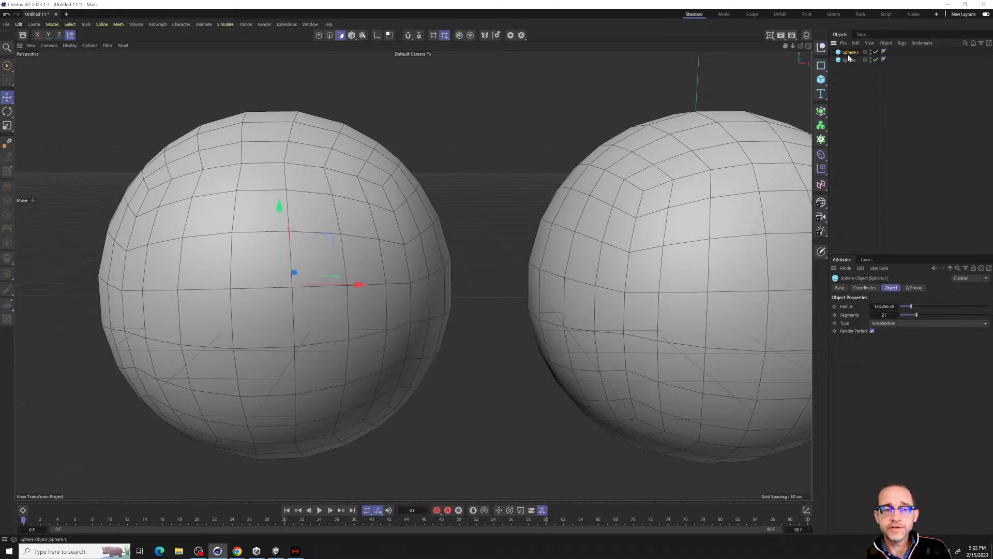
{"action": "key", "text": "c"}
{"action": "left_click", "coordinate": [355, 164]}
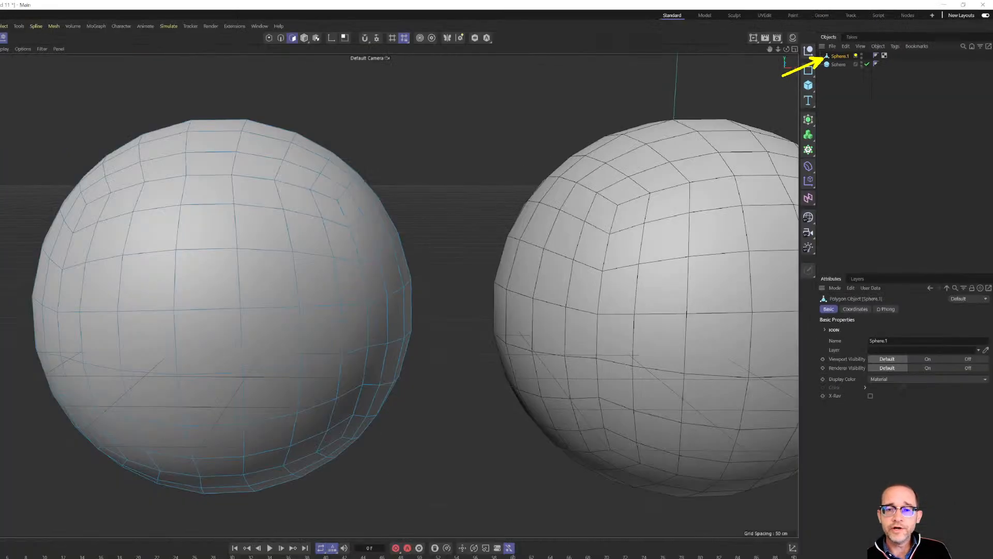
{"action": "double_click", "coordinate": [507, 207]}
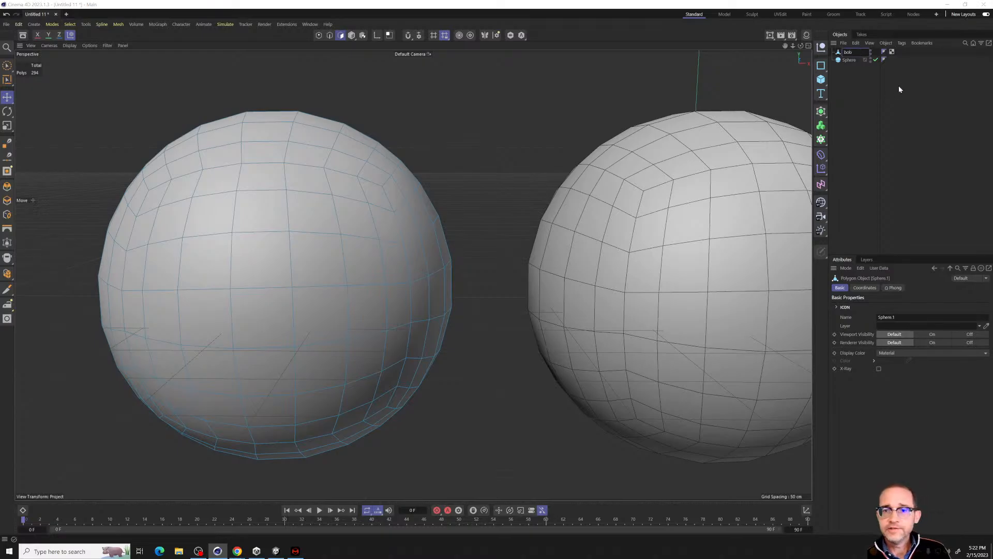
{"action": "type", "text": "bob"}
{"action": "left_click", "coordinate": [897, 84]}
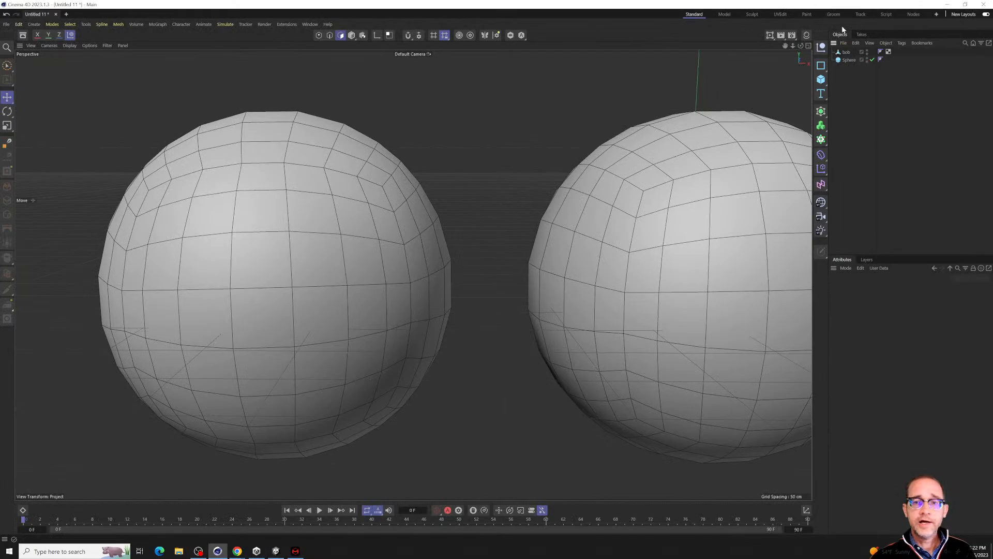
Select one polygon on the upper front of bob and pull it outward from the surface.
{"action": "left_click", "coordinate": [848, 51]}
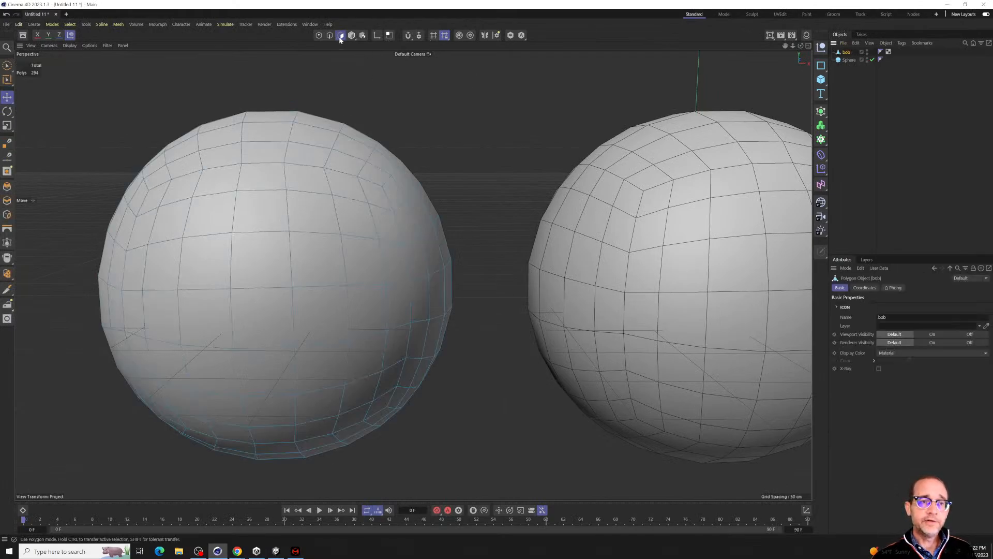
{"action": "left_click", "coordinate": [325, 209]}
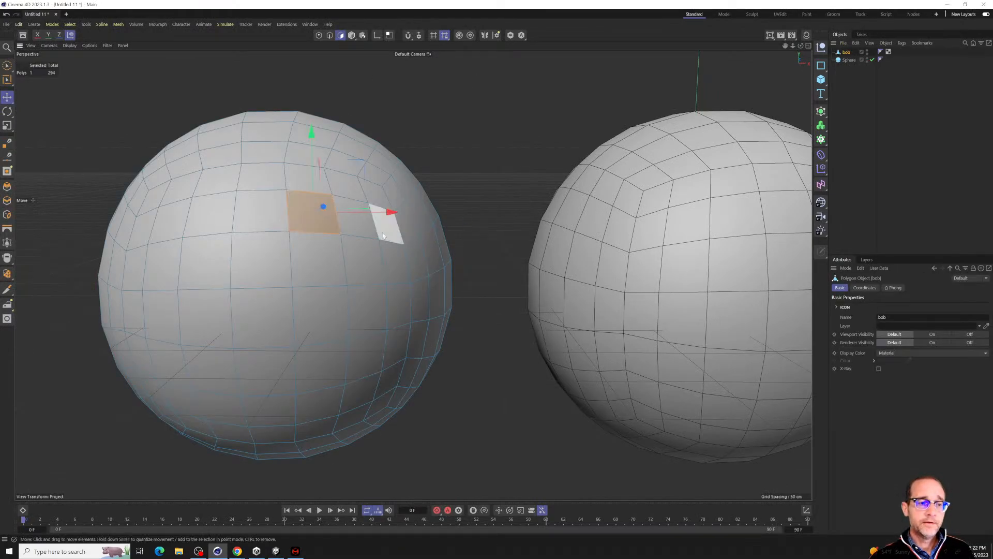
{"action": "mouse_move", "coordinate": [321, 208]}
{"action": "left_mouse_down"}
{"action": "mouse_move", "coordinate": [355, 185]}
{"action": "mouse_move", "coordinate": [331, 206]}
{"action": "left_mouse_up"}
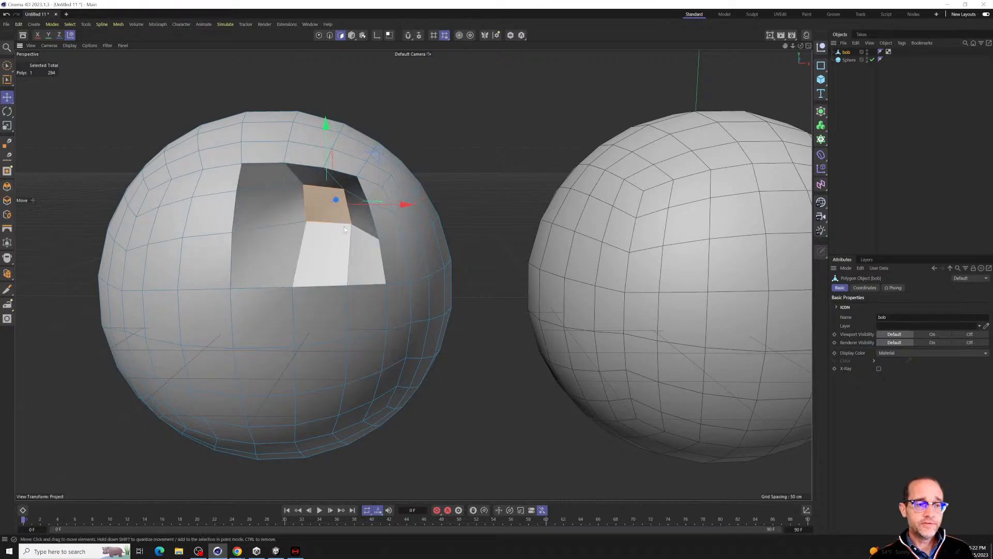
{"action": "key", "text": "ctrl+z"}
{"action": "left_click_drag", "start_coordinate": [379, 235], "coordinate": [465, 243], "text": "alt"}
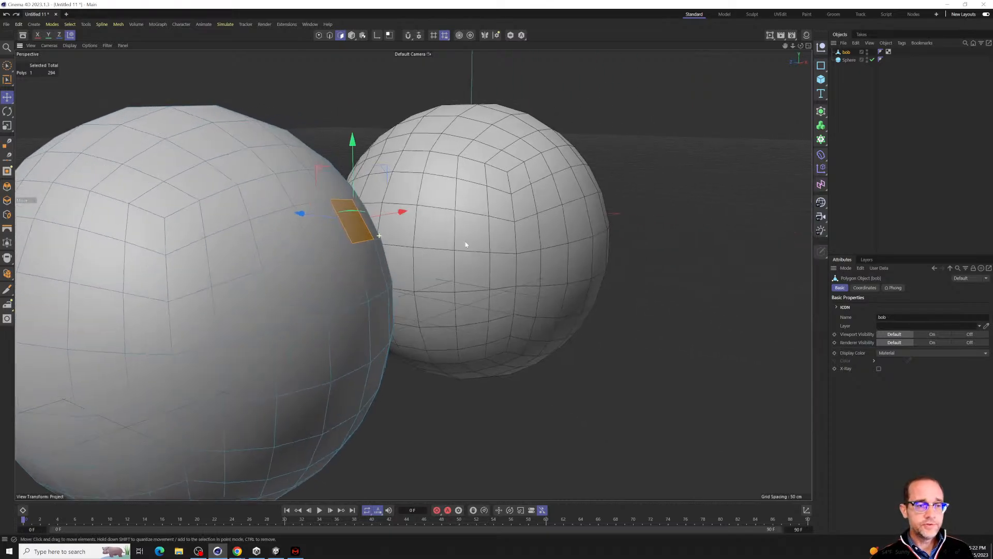
{"action": "left_click_drag", "start_coordinate": [318, 216], "coordinate": [357, 220]}
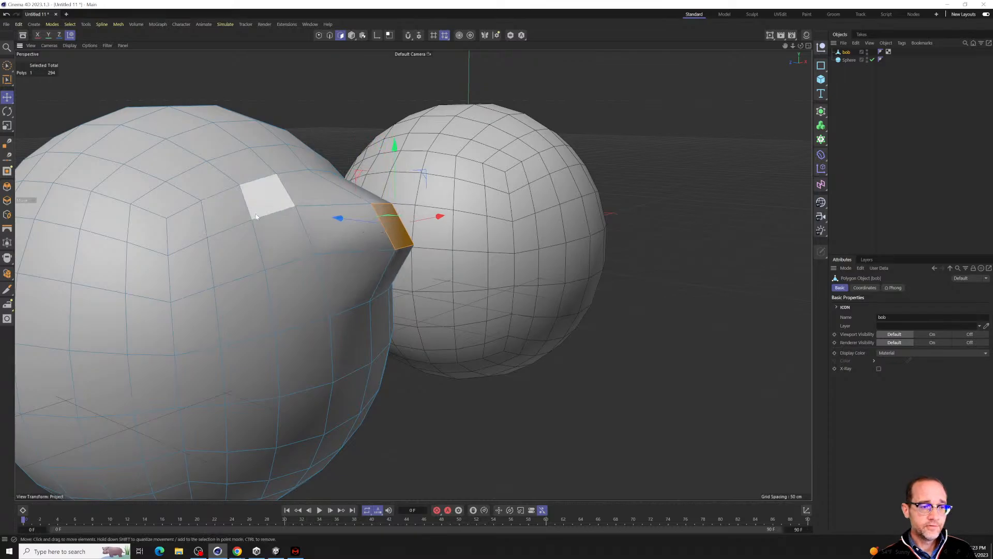
Extrude two separate polygons on bob's front, one by about 59 cm and the other by 72.4 cm.
{"action": "left_click", "coordinate": [270, 195]}
{"action": "key", "text": "d"}
{"action": "left_click_drag", "start_coordinate": [423, 313], "coordinate": [350, 313]}
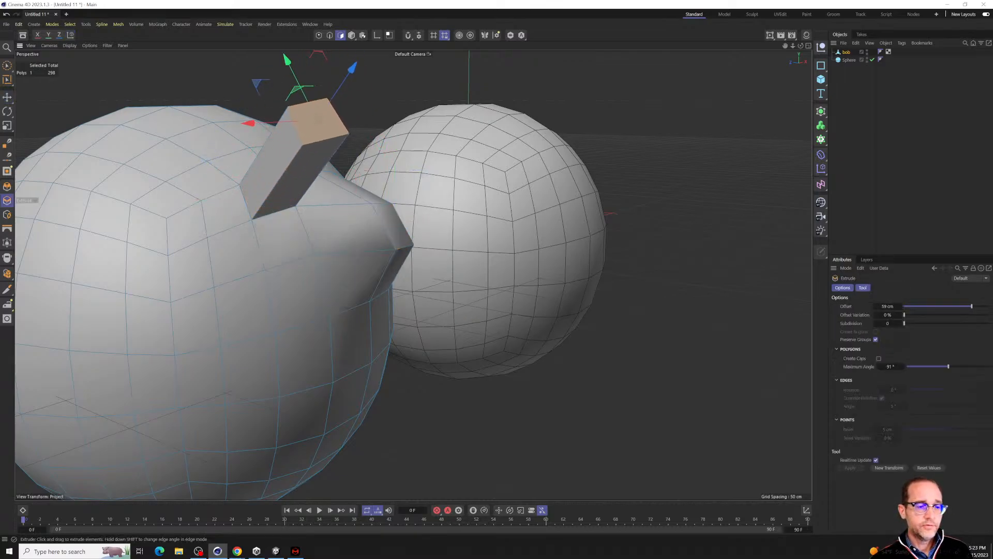
{"action": "left_click", "coordinate": [178, 245]}
{"action": "left_click_drag", "start_coordinate": [392, 386], "coordinate": [263, 262]}
Select a polygon on bob's upper side and move it inward to dent the surface.
{"action": "left_click", "coordinate": [338, 169]}
{"action": "key", "text": "e"}
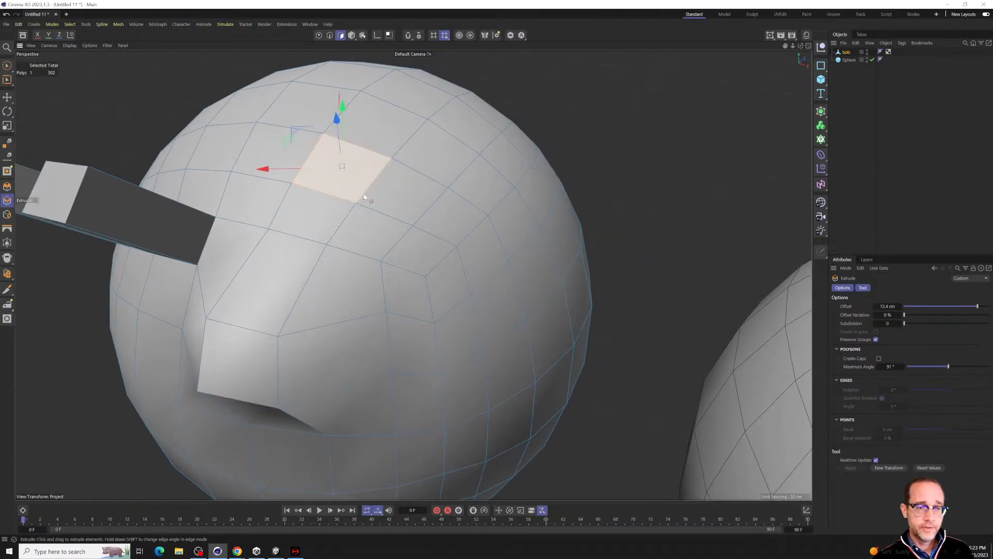
{"action": "key", "text": "r"}
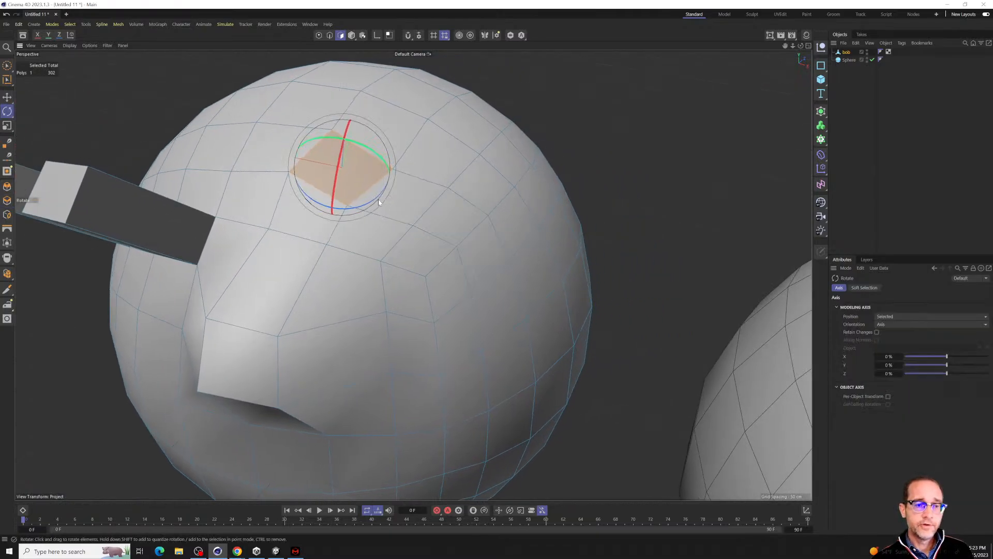
{"action": "left_click_drag", "start_coordinate": [357, 228], "coordinate": [473, 237], "text": "alt"}
{"action": "left_click", "coordinate": [446, 261]}
{"action": "key", "text": "e"}
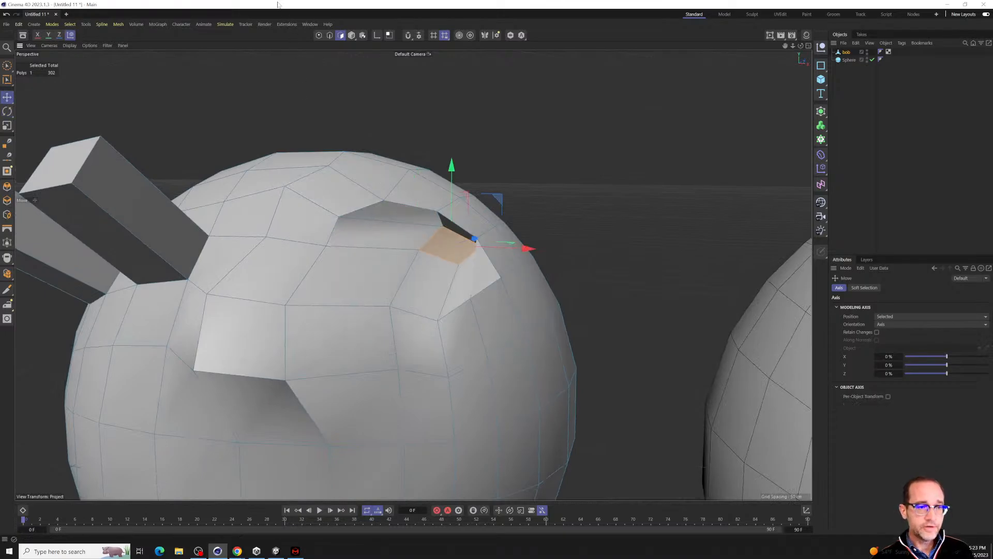
Switch to point editing and pull two points around bob's dent upward into spikes.
{"action": "left_click", "coordinate": [319, 35]}
{"action": "left_click", "coordinate": [338, 217]}
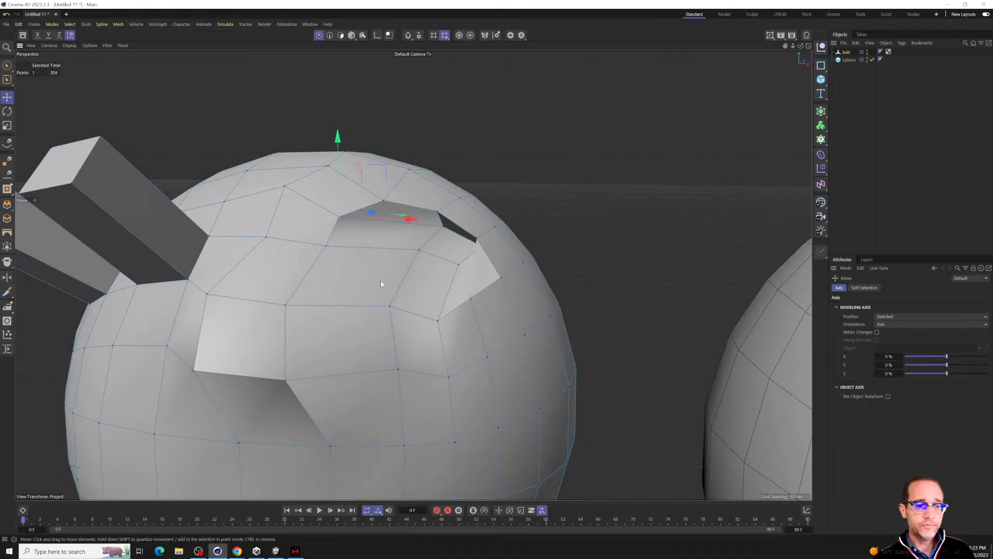
{"action": "left_click_drag", "start_coordinate": [381, 283], "coordinate": [436, 275], "text": "alt"}
{"action": "left_click_drag", "start_coordinate": [314, 137], "coordinate": [330, 110]}
{"action": "left_click_drag", "start_coordinate": [412, 274], "coordinate": [295, 175], "text": "alt"}
{"action": "left_click_drag", "start_coordinate": [418, 215], "coordinate": [373, 138], "text": "alt"}
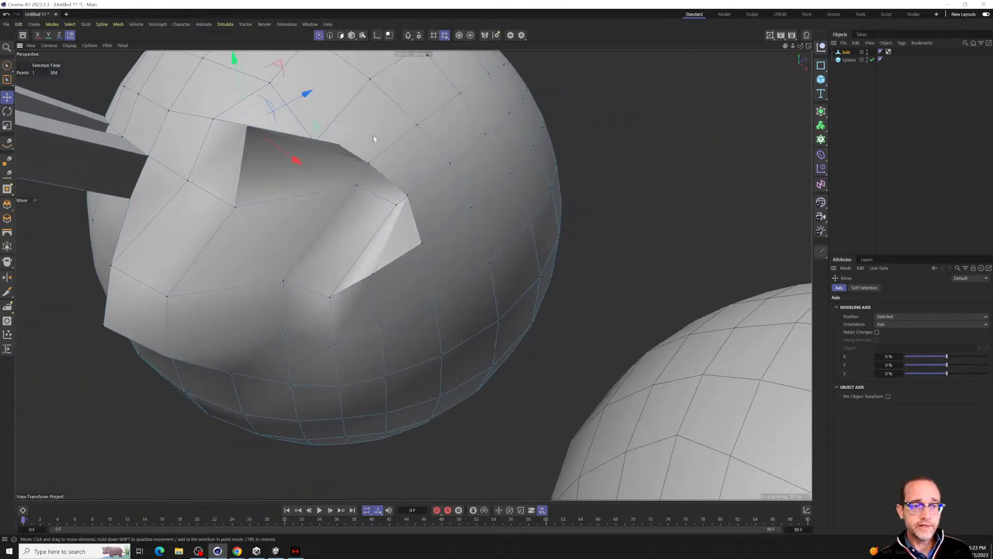
{"action": "left_click", "coordinate": [461, 133]}
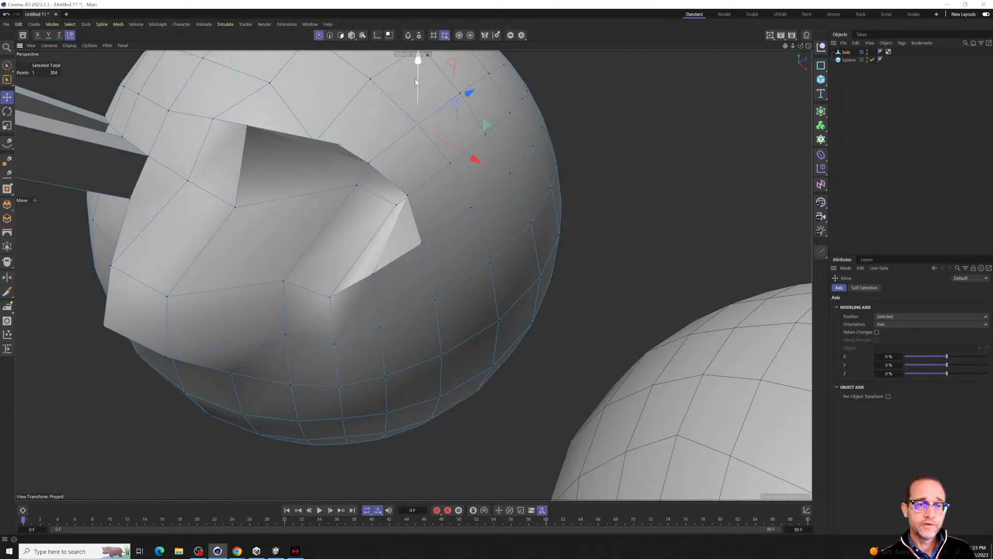
{"action": "left_click_drag", "start_coordinate": [417, 66], "coordinate": [418, 7]}
Move a single point on bob's front about 15 cm along its Z axis.
{"action": "left_click_drag", "start_coordinate": [291, 265], "coordinate": [357, 212], "text": "alt"}
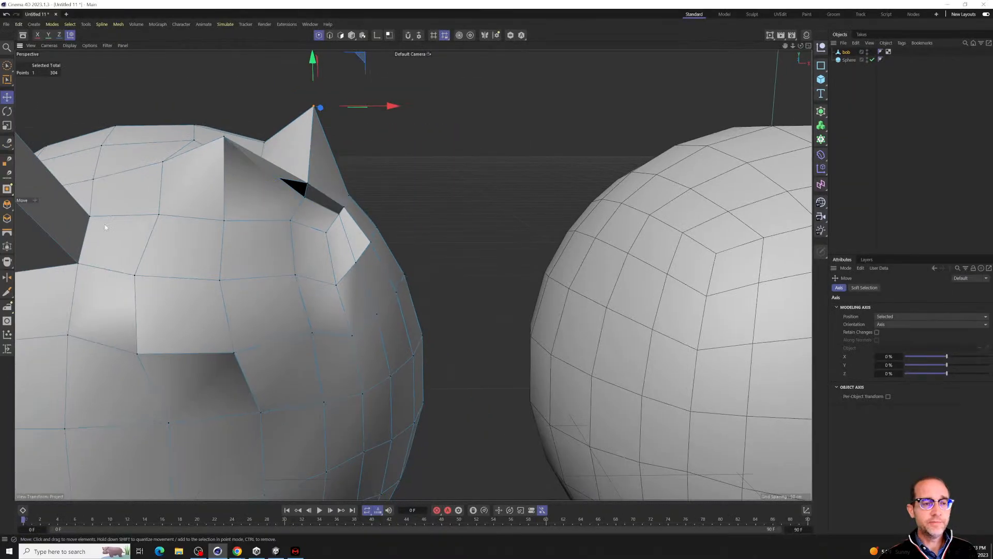
{"action": "left_click_drag", "start_coordinate": [212, 278], "coordinate": [339, 258], "text": "alt"}
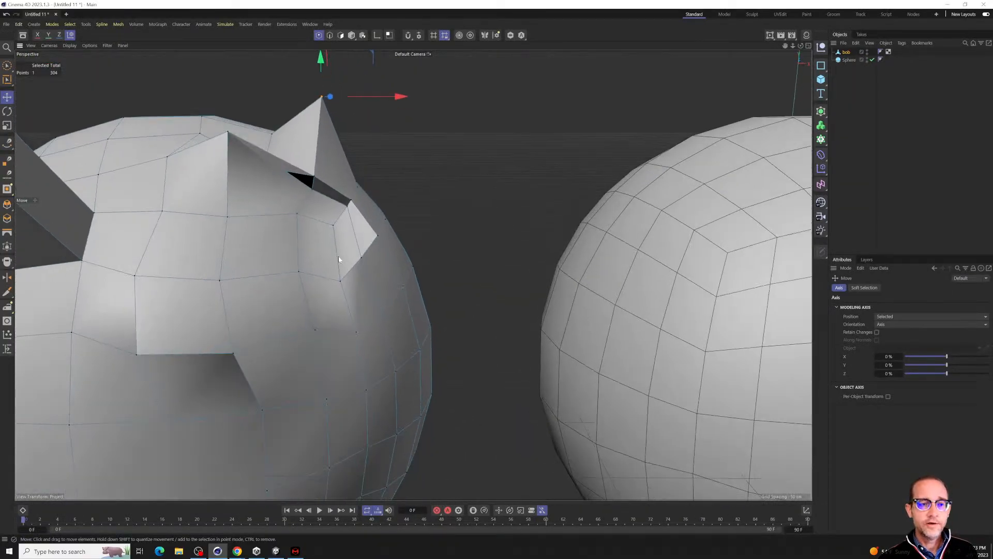
{"action": "scroll", "coordinate": [296, 305], "scroll_direction": "down", "scroll_amount": 5}
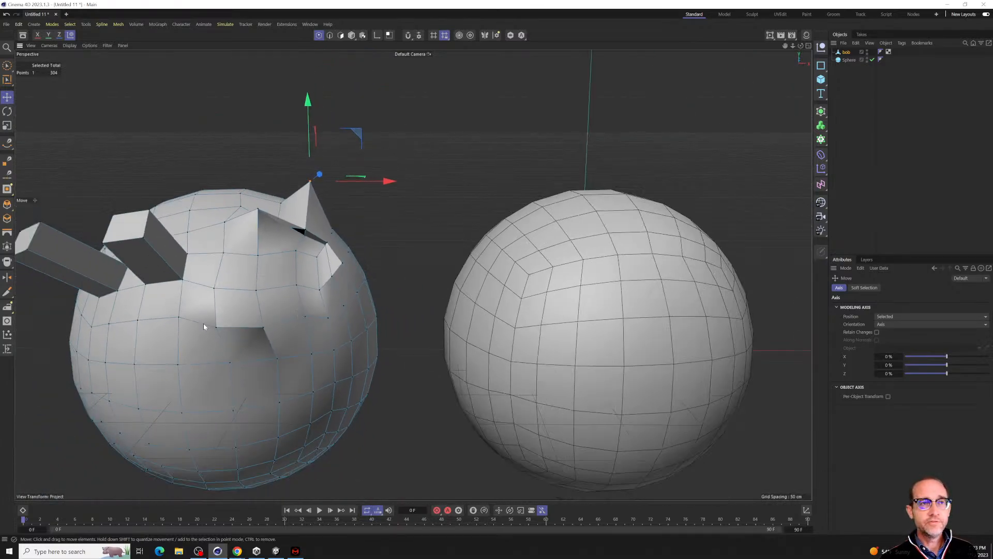
{"action": "left_click_drag", "start_coordinate": [199, 355], "coordinate": [157, 363], "text": "alt"}
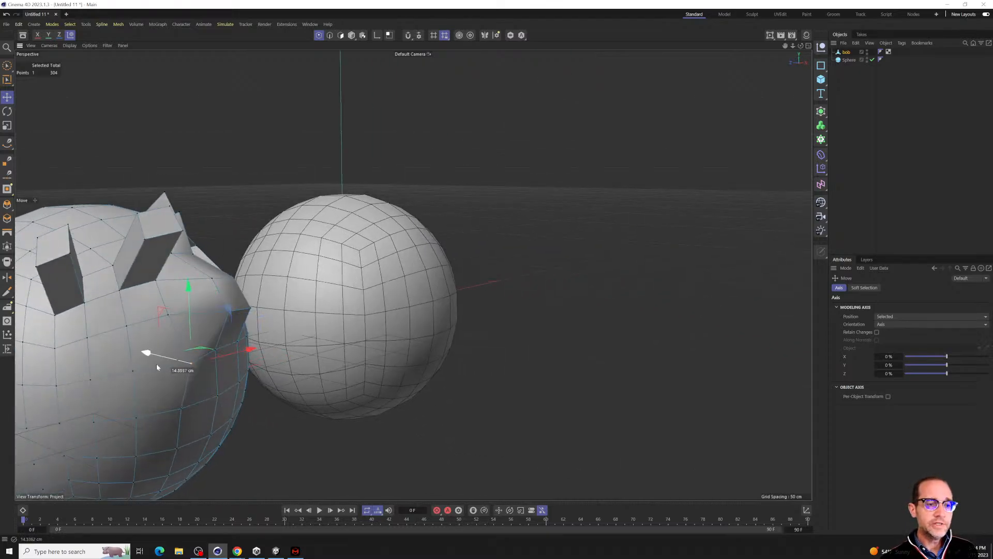
{"action": "left_click_drag", "start_coordinate": [310, 377], "coordinate": [565, 320], "text": "alt"}
{"action": "left_click", "coordinate": [336, 317]}
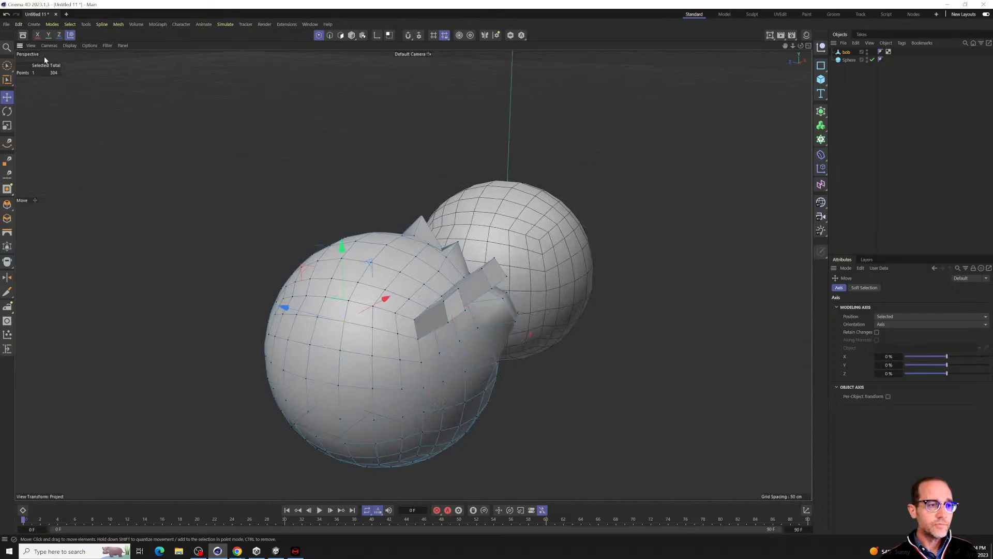
Brush-select a patch of polygons on bob's side and pull the patch outward.
{"action": "left_click", "coordinate": [7, 65]}
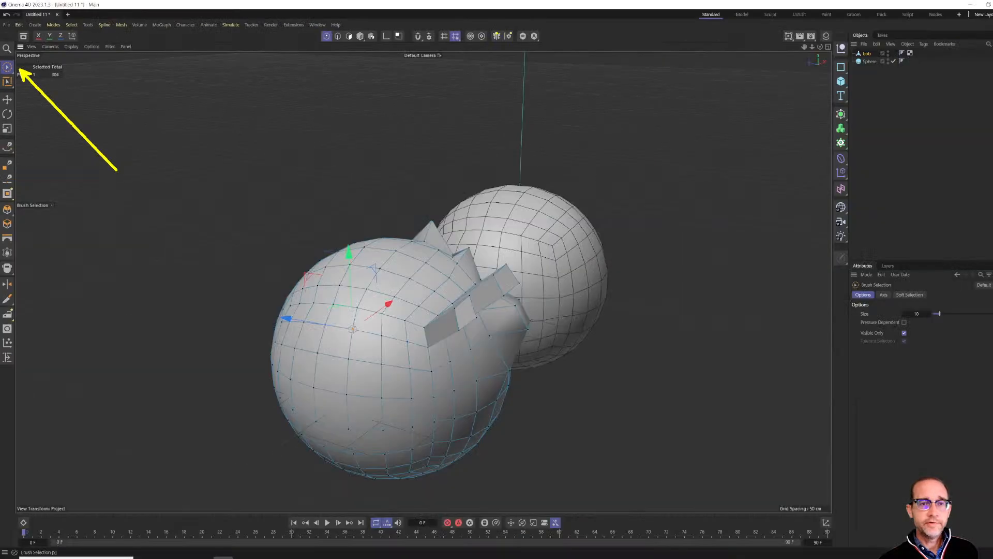
{"action": "left_click", "coordinate": [341, 35]}
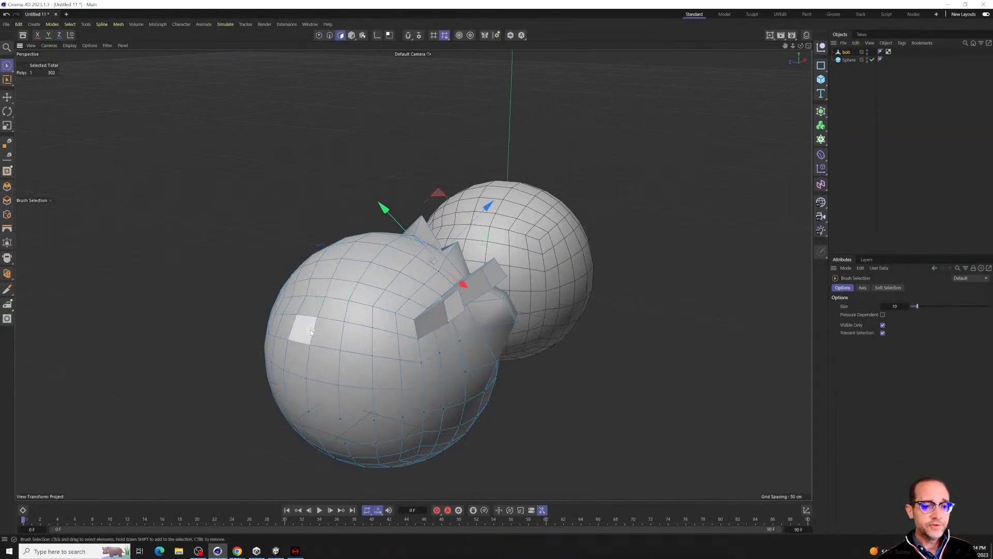
{"action": "mouse_move", "coordinate": [306, 331]}
{"action": "left_mouse_down"}
{"action": "mouse_move", "coordinate": [315, 309]}
{"action": "mouse_move", "coordinate": [339, 344]}
{"action": "mouse_move", "coordinate": [357, 310]}
{"action": "mouse_move", "coordinate": [332, 303]}
{"action": "mouse_move", "coordinate": [291, 334]}
{"action": "mouse_move", "coordinate": [291, 379]}
{"action": "mouse_move", "coordinate": [377, 321]}
{"action": "mouse_move", "coordinate": [311, 332]}
{"action": "mouse_move", "coordinate": [362, 289]}
{"action": "mouse_move", "coordinate": [401, 229]}
{"action": "left_mouse_up"}
Brush-select a patch of nine polygons on bob's underside and pull it outward into a stump.
{"action": "mouse_move", "coordinate": [355, 255]}
{"action": "left_mouse_down"}
{"action": "mouse_move", "coordinate": [321, 310]}
{"action": "mouse_move", "coordinate": [331, 288]}
{"action": "left_mouse_up"}
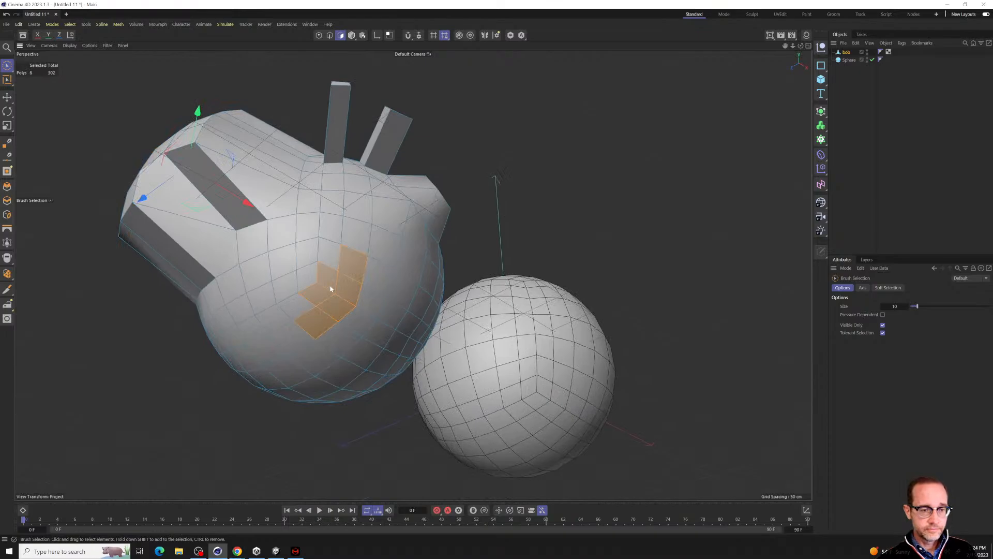
{"action": "left_click_drag", "start_coordinate": [360, 353], "coordinate": [401, 364]}
{"action": "left_click_drag", "start_coordinate": [344, 303], "coordinate": [308, 321]}
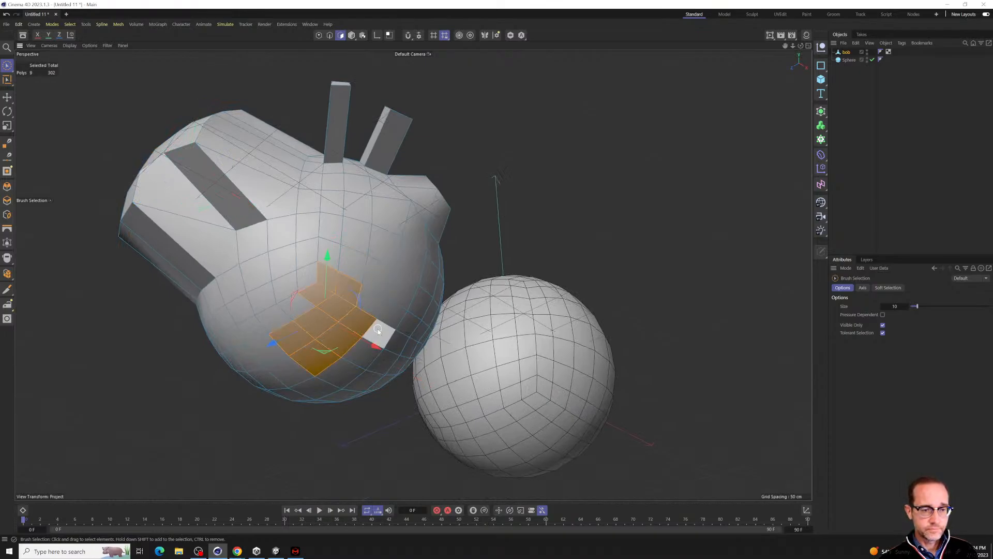
{"action": "mouse_move", "coordinate": [376, 333]}
{"action": "left_mouse_down", "text": "alt"}
{"action": "mouse_move", "coordinate": [410, 362]}
{"action": "mouse_move", "coordinate": [305, 331]}
{"action": "mouse_move", "coordinate": [332, 325]}
{"action": "left_mouse_up", "text": "alt"}
{"action": "left_click_drag", "start_coordinate": [366, 252], "coordinate": [428, 256], "text": "alt"}
{"action": "middle_click_drag", "start_coordinate": [428, 257], "coordinate": [287, 370], "text": "alt"}
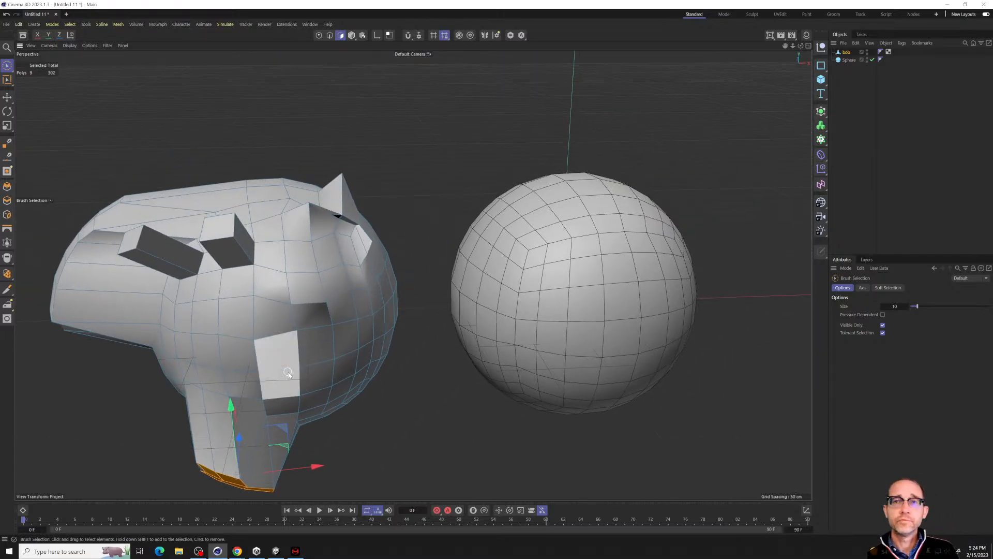
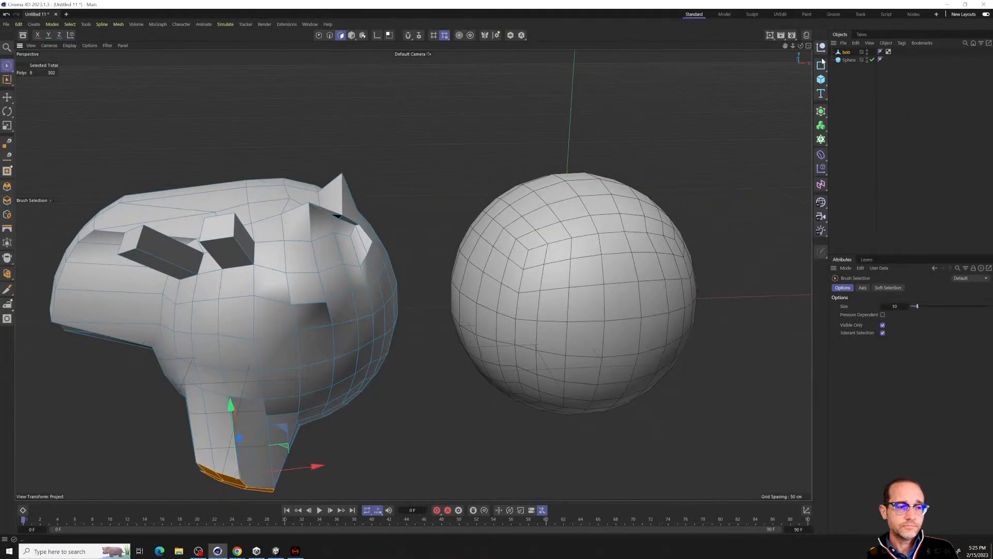
Deselect bob and compare the deformed mesh with the original parametric sphere from several angles.
{"action": "left_click_drag", "start_coordinate": [305, 272], "coordinate": [368, 296], "text": "alt"}
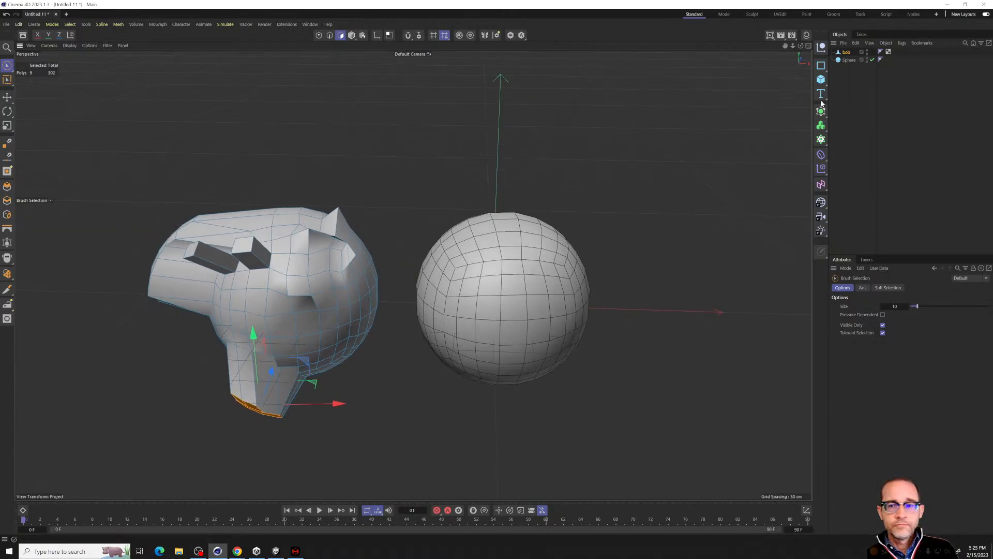
{"action": "left_click_drag", "start_coordinate": [374, 287], "coordinate": [402, 295], "text": "alt"}
{"action": "left_click", "coordinate": [857, 127]}
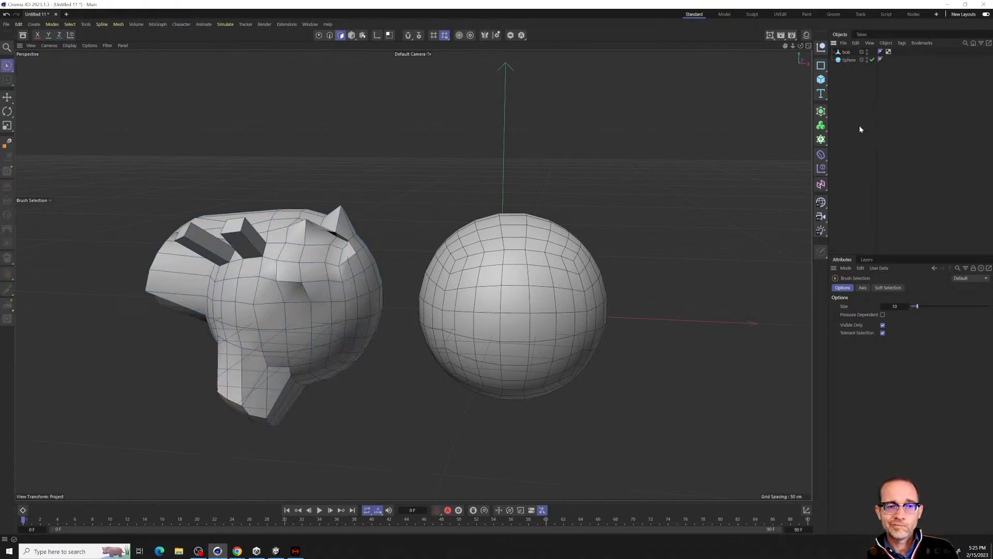
{"action": "left_click_drag", "start_coordinate": [436, 126], "coordinate": [361, 293], "text": "alt"}
{"action": "scroll", "coordinate": [361, 295], "scroll_direction": "up", "scroll_amount": 5}
{"action": "scroll", "coordinate": [361, 295], "scroll_direction": "down", "scroll_amount": 7}
{"action": "middle_click_drag", "start_coordinate": [361, 295], "coordinate": [414, 267], "text": "alt"}
{"action": "left_click_drag", "start_coordinate": [284, 303], "coordinate": [309, 299], "text": "alt"}
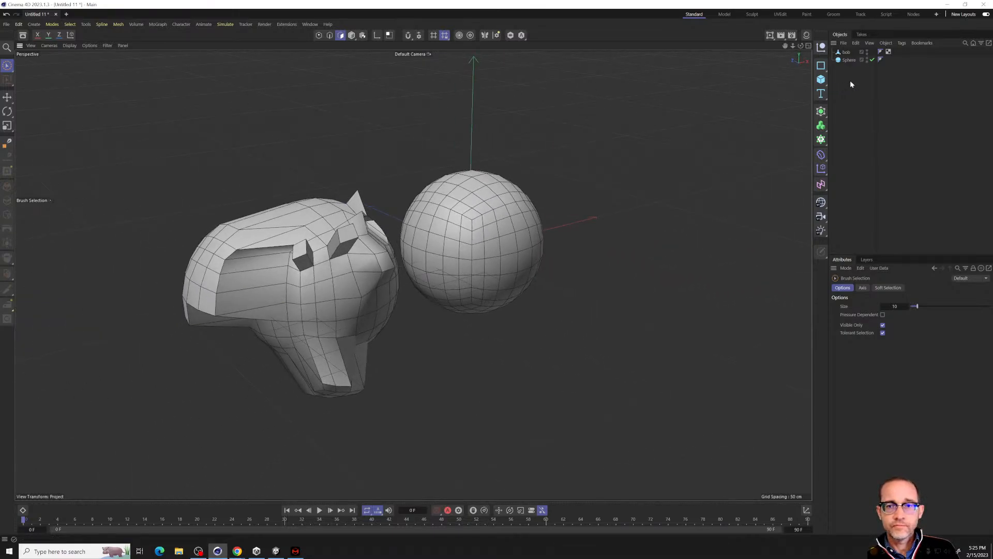
Delete the original parametric sphere, keeping only bob in the scene.
{"action": "left_click", "coordinate": [848, 61]}
{"action": "left_click_drag", "start_coordinate": [306, 263], "coordinate": [280, 275], "text": "alt"}
{"action": "left_click", "coordinate": [850, 67]}
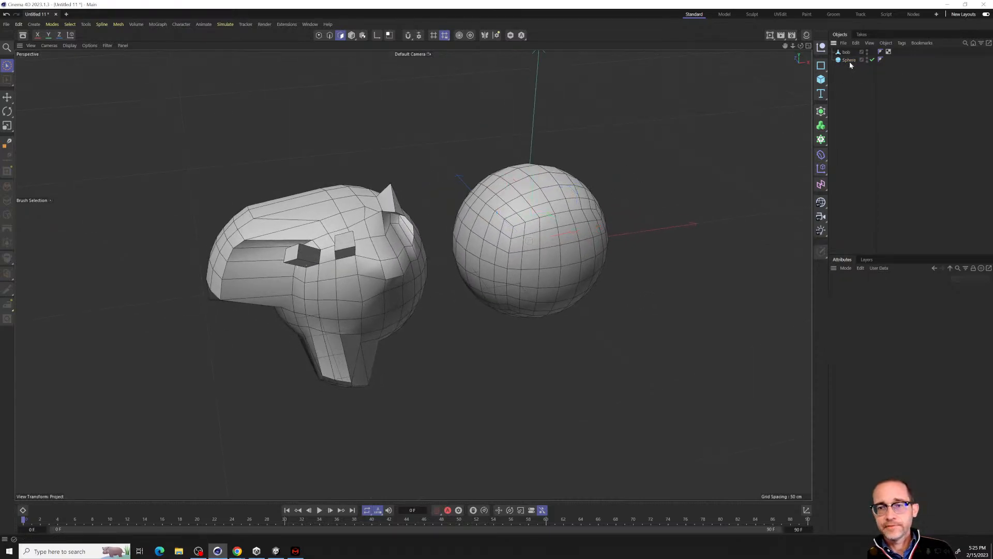
{"action": "left_click", "coordinate": [850, 62]}
{"action": "key", "text": "Delete"}
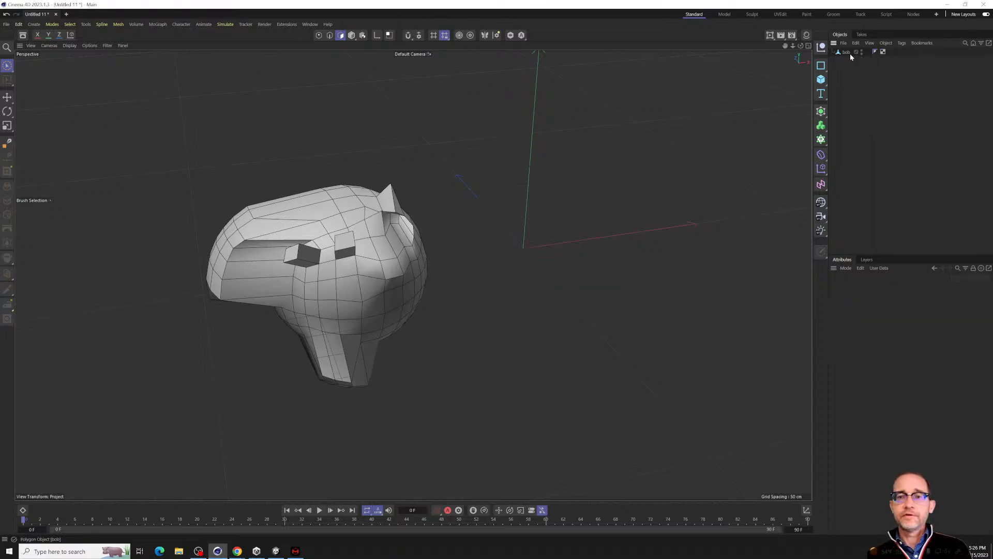
Delete bob and add a default parametric cube to the empty scene.
{"action": "left_click", "coordinate": [849, 53]}
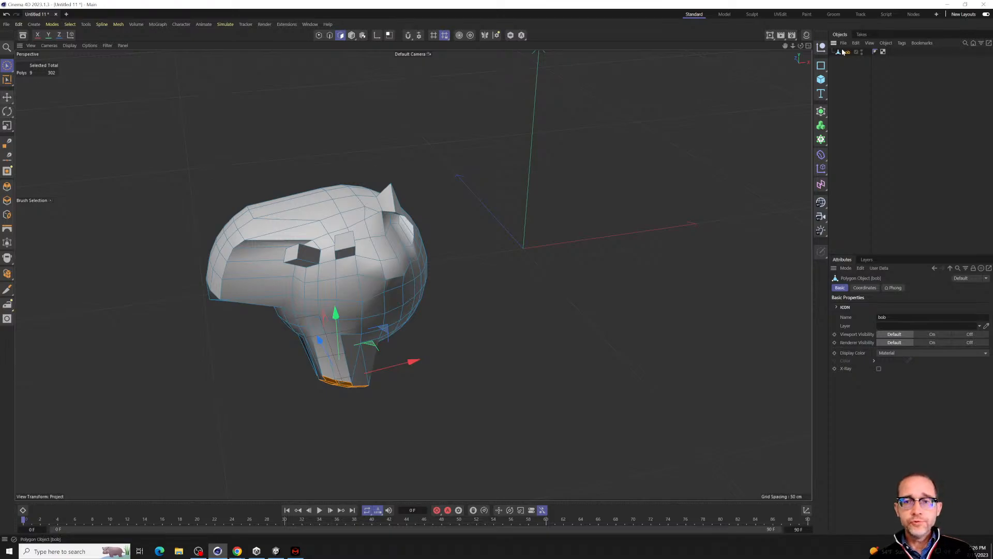
{"action": "key", "text": "Delete"}
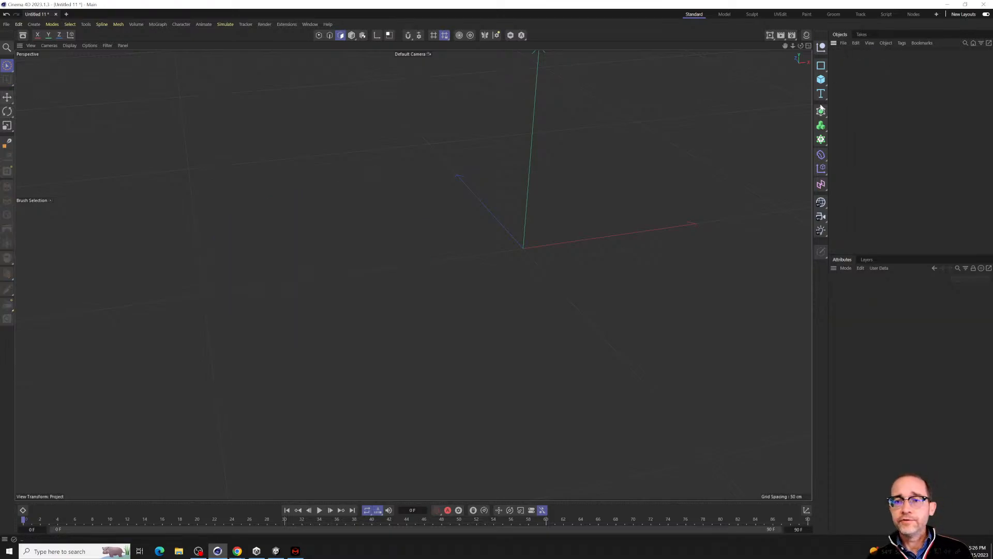
{"action": "left_click", "coordinate": [821, 79]}
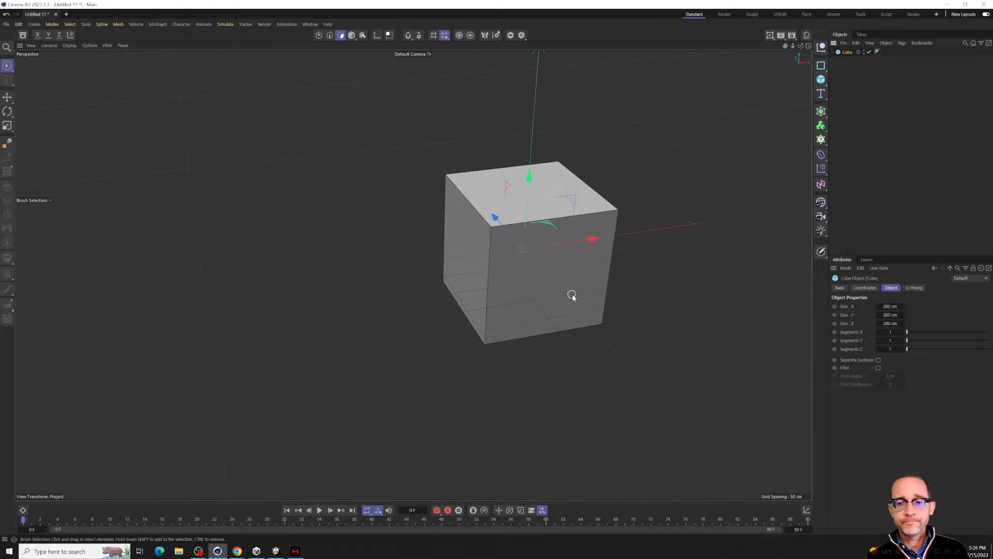
{"action": "left_click_drag", "start_coordinate": [598, 293], "coordinate": [564, 290], "text": "alt"}
{"action": "middle_click_drag", "start_coordinate": [613, 273], "coordinate": [478, 331], "text": "alt"}
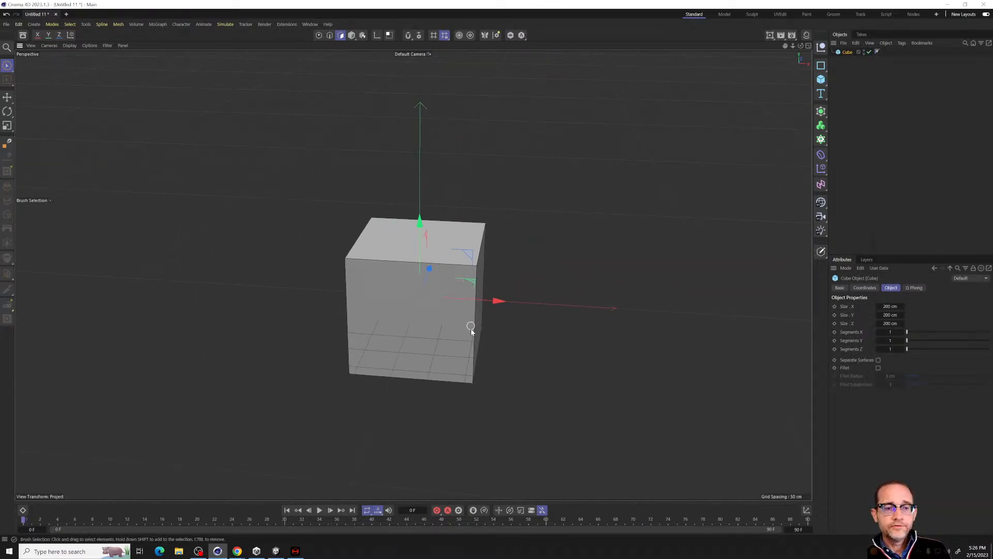
{"action": "mouse_move", "coordinate": [428, 352]}
{"action": "left_mouse_down", "text": "alt"}
{"action": "mouse_move", "coordinate": [408, 355]}
{"action": "mouse_move", "coordinate": [417, 371]}
{"action": "mouse_move", "coordinate": [381, 326]}
{"action": "mouse_move", "coordinate": [415, 346]}
{"action": "left_mouse_up", "text": "alt"}
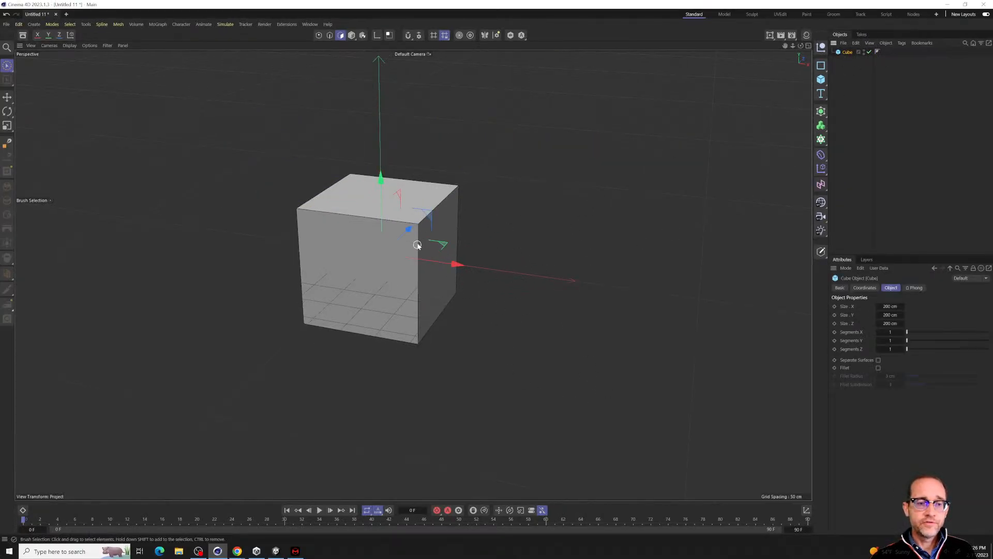
{"action": "scroll", "coordinate": [417, 245], "scroll_direction": "up", "scroll_amount": 6}
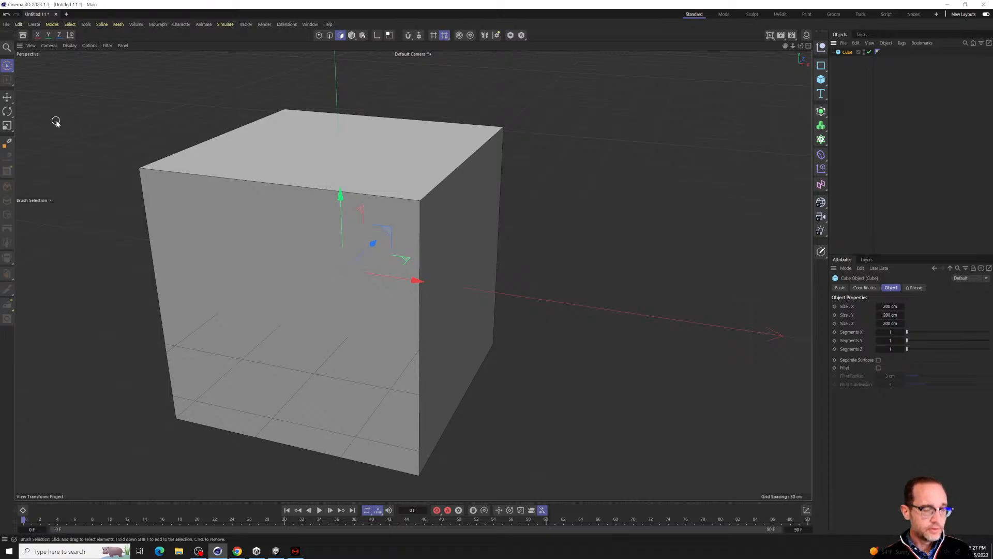
Activate the Move tool and switch from Polygon mode to Model mode for the cube.
{"action": "key", "text": "e"}
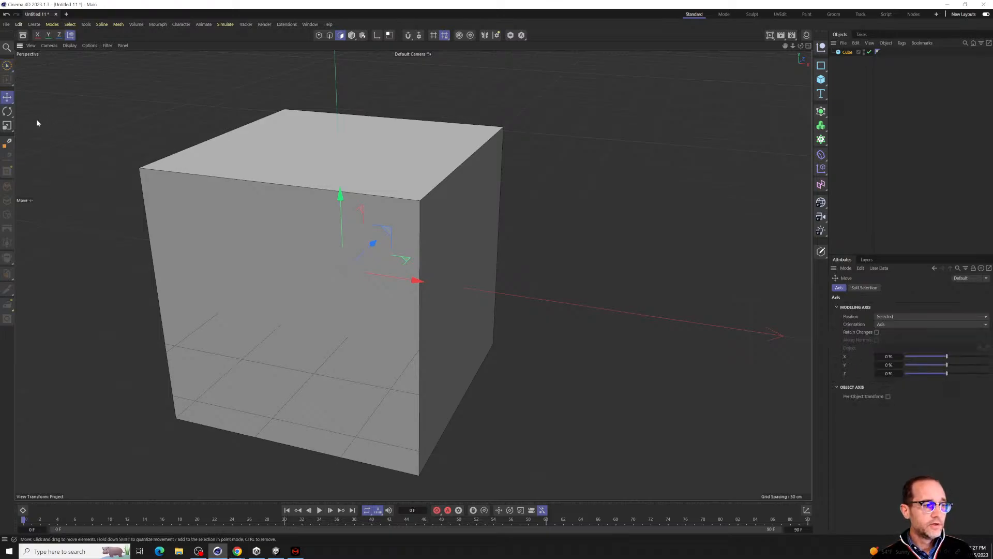
{"action": "left_click", "coordinate": [352, 35]}
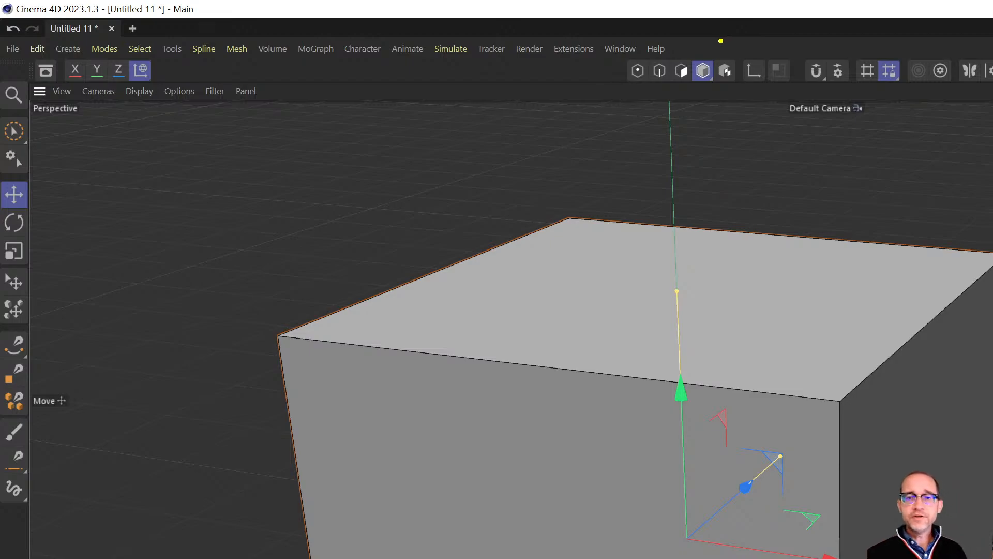
{"action": "mouse_move", "coordinate": [720, 43]}
{"action": "left_mouse_down"}
{"action": "mouse_move", "coordinate": [679, 46]}
{"action": "mouse_move", "coordinate": [744, 99]}
{"action": "mouse_move", "coordinate": [719, 39]}
{"action": "left_mouse_up"}
{"action": "mouse_move", "coordinate": [41, 159]}
{"action": "left_mouse_down"}
{"action": "mouse_move", "coordinate": [2, 155]}
{"action": "mouse_move", "coordinate": [65, 171]}
{"action": "mouse_move", "coordinate": [31, 145]}
{"action": "left_mouse_up"}
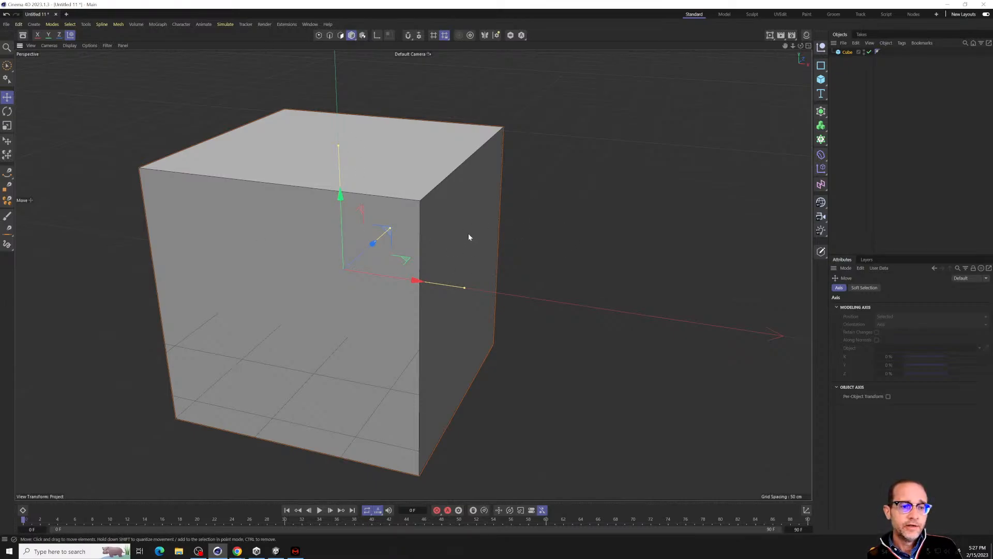
Display the cube's coordinates and move it freely in the view to about X 21, Y -21, Z -2 cm.
{"action": "left_click_drag", "start_coordinate": [469, 237], "coordinate": [510, 201]}
{"action": "left_click", "coordinate": [847, 52]}
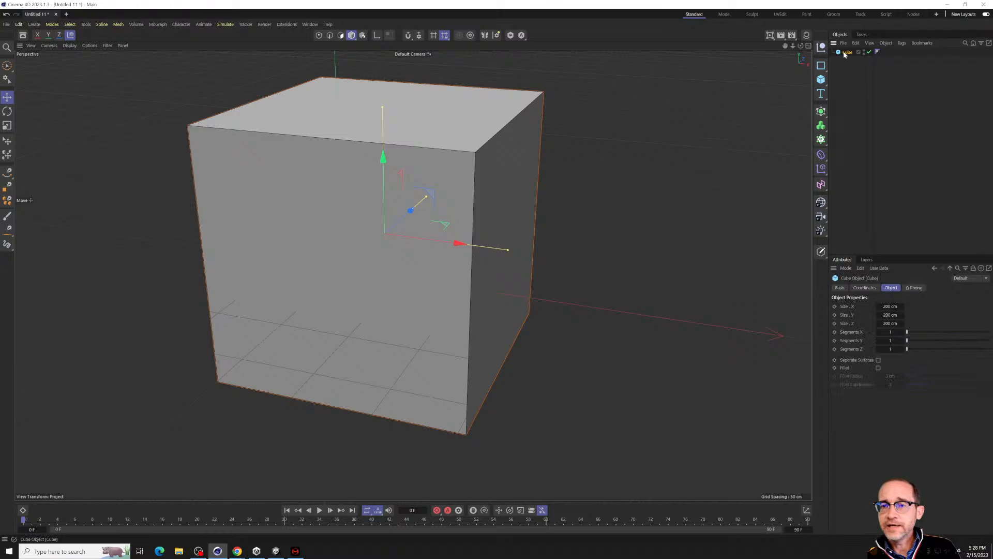
{"action": "left_click", "coordinate": [864, 288]}
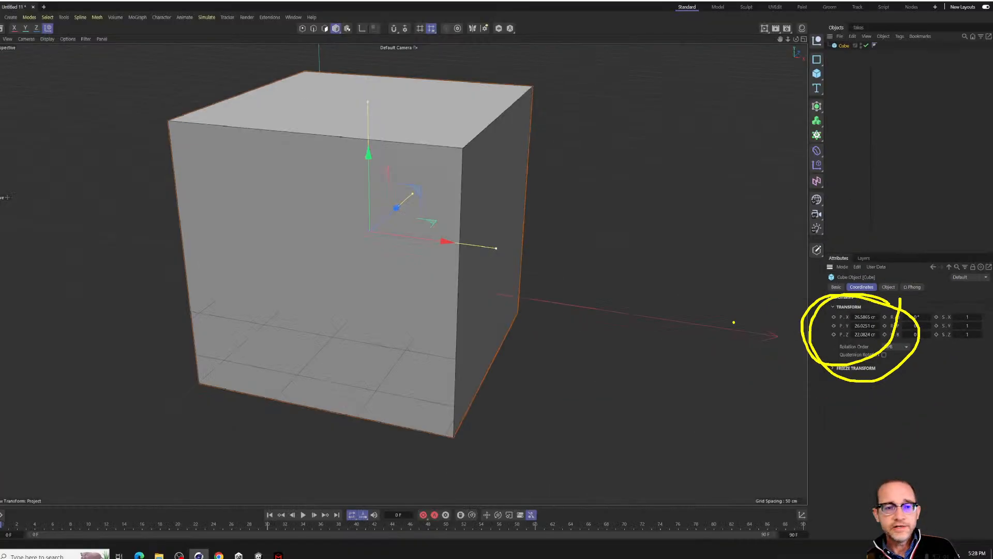
{"action": "mouse_move", "coordinate": [531, 142]}
{"action": "left_mouse_down"}
{"action": "mouse_move", "coordinate": [505, 227]}
{"action": "mouse_move", "coordinate": [445, 198]}
{"action": "mouse_move", "coordinate": [427, 62]}
{"action": "mouse_move", "coordinate": [581, 84]}
{"action": "mouse_move", "coordinate": [584, 168]}
{"action": "mouse_move", "coordinate": [455, 127]}
{"action": "mouse_move", "coordinate": [492, 93]}
{"action": "mouse_move", "coordinate": [616, 107]}
{"action": "mouse_move", "coordinate": [466, 214]}
{"action": "mouse_move", "coordinate": [495, 191]}
{"action": "mouse_move", "coordinate": [492, 222]}
{"action": "left_mouse_up"}
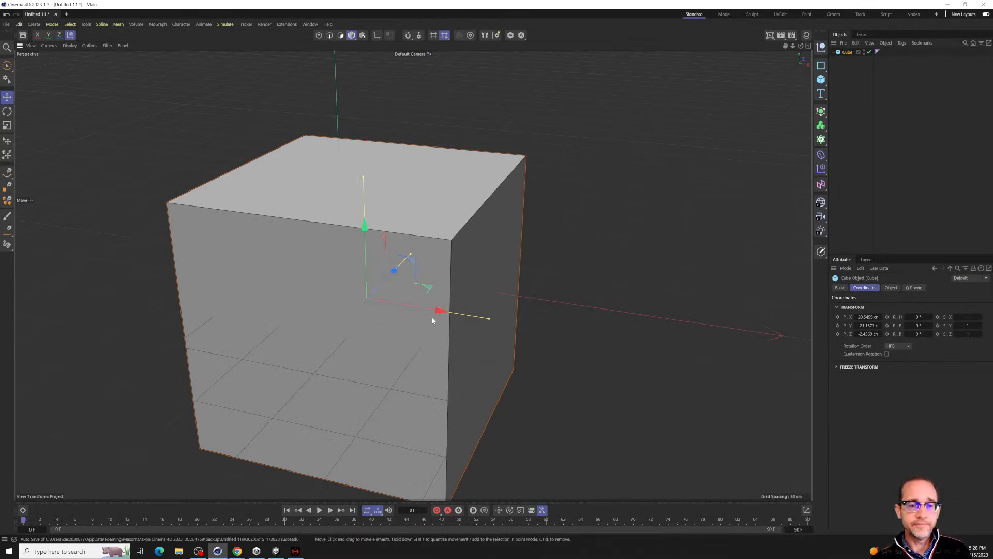
Move the cube along its X axis to about 47 cm and along its Z axis to about 23 cm.
{"action": "scroll", "coordinate": [365, 327], "scroll_direction": "up", "scroll_amount": 10}
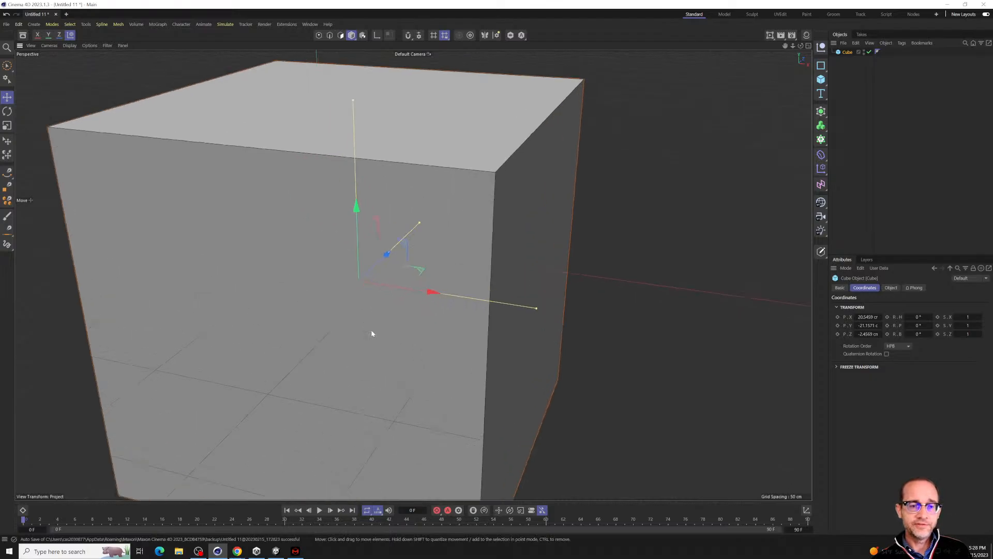
{"action": "scroll", "coordinate": [433, 345], "scroll_direction": "down", "scroll_amount": 2}
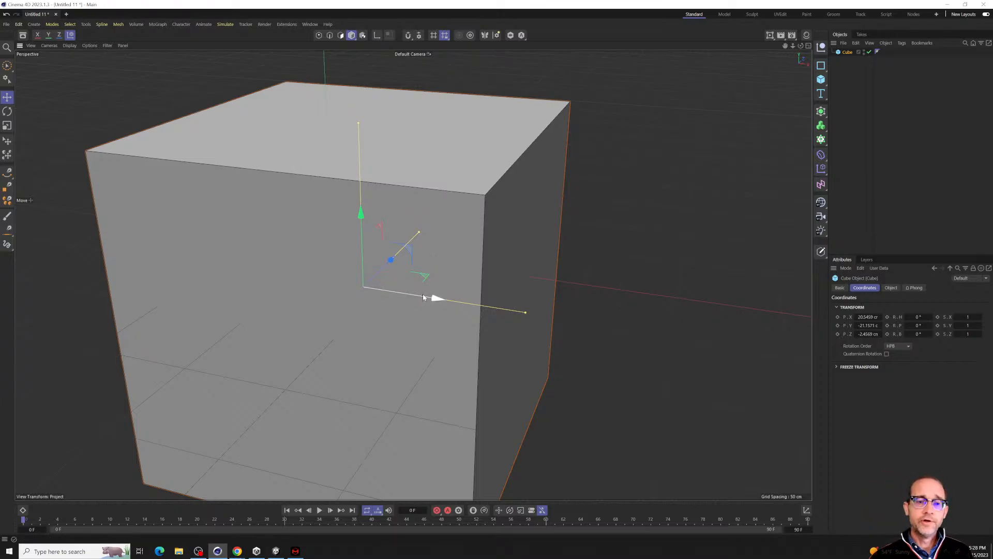
{"action": "left_click_drag", "start_coordinate": [423, 297], "coordinate": [807, 72]}
{"action": "left_click_drag", "start_coordinate": [786, 362], "coordinate": [499, 306]}
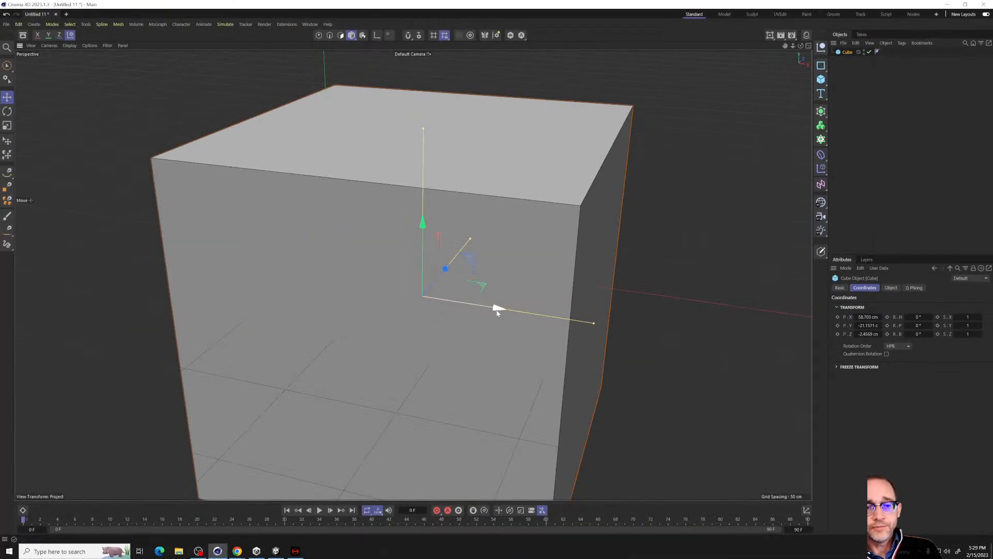
{"action": "left_click_drag", "start_coordinate": [498, 312], "coordinate": [478, 304]}
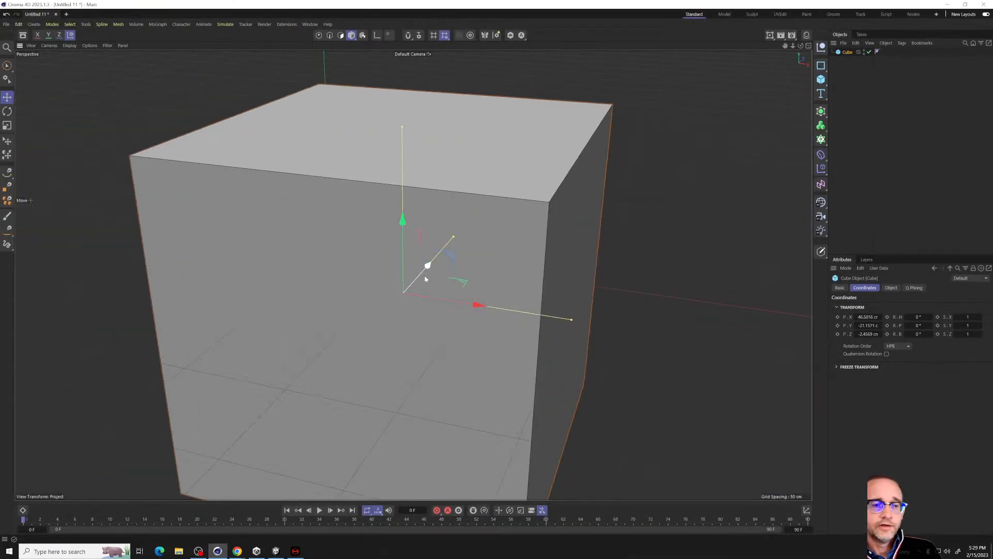
{"action": "left_click_drag", "start_coordinate": [424, 276], "coordinate": [273, 165]}
{"action": "left_click_drag", "start_coordinate": [417, 204], "coordinate": [566, 336]}
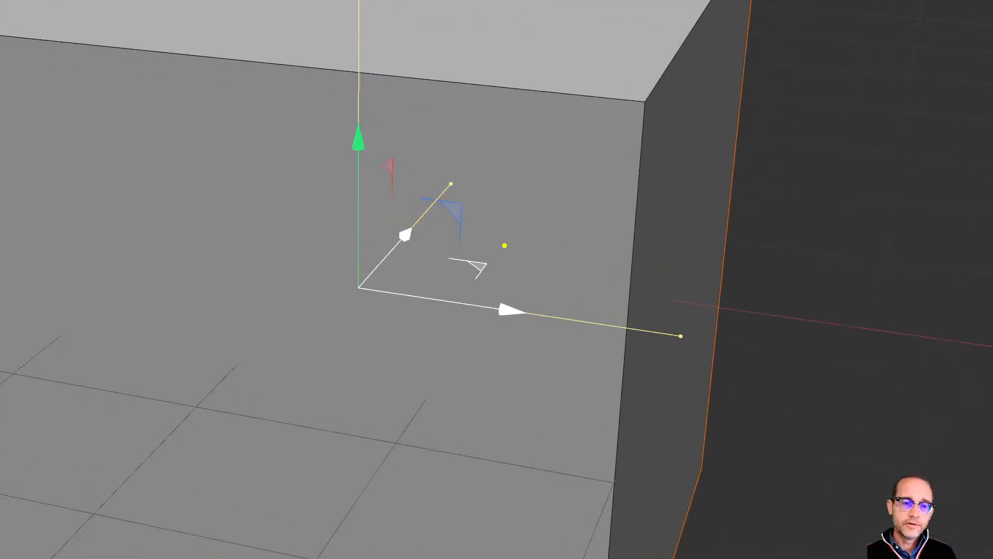
Slide the cube across the XZ plane to about X 28 cm, Z -38 cm.
{"action": "mouse_move", "coordinate": [498, 243]}
{"action": "left_mouse_down"}
{"action": "mouse_move", "coordinate": [477, 241]}
{"action": "mouse_move", "coordinate": [445, 344]}
{"action": "mouse_move", "coordinate": [394, 228]}
{"action": "mouse_move", "coordinate": [380, 236]}
{"action": "left_mouse_up"}
{"action": "key", "text": "Escape"}
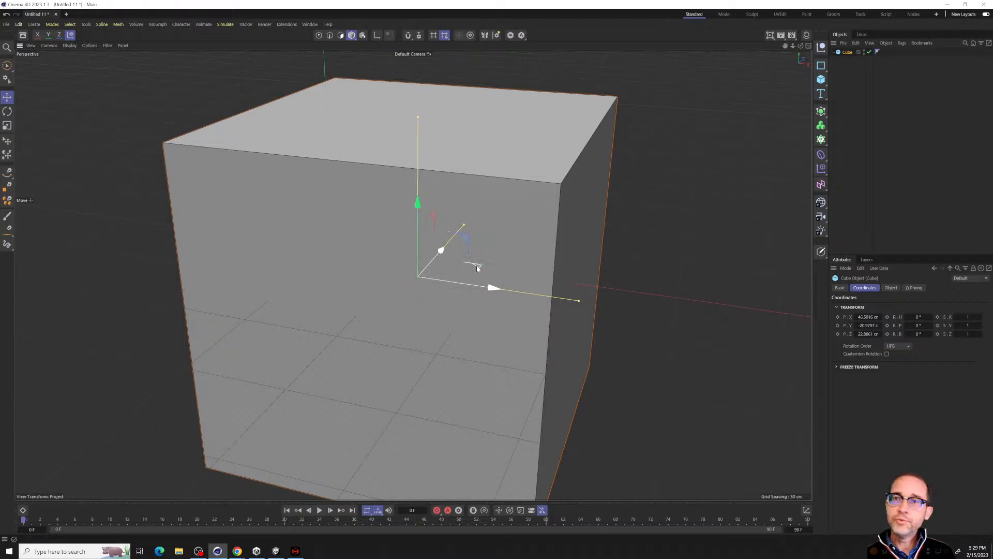
{"action": "left_click_drag", "start_coordinate": [478, 268], "coordinate": [359, 224]}
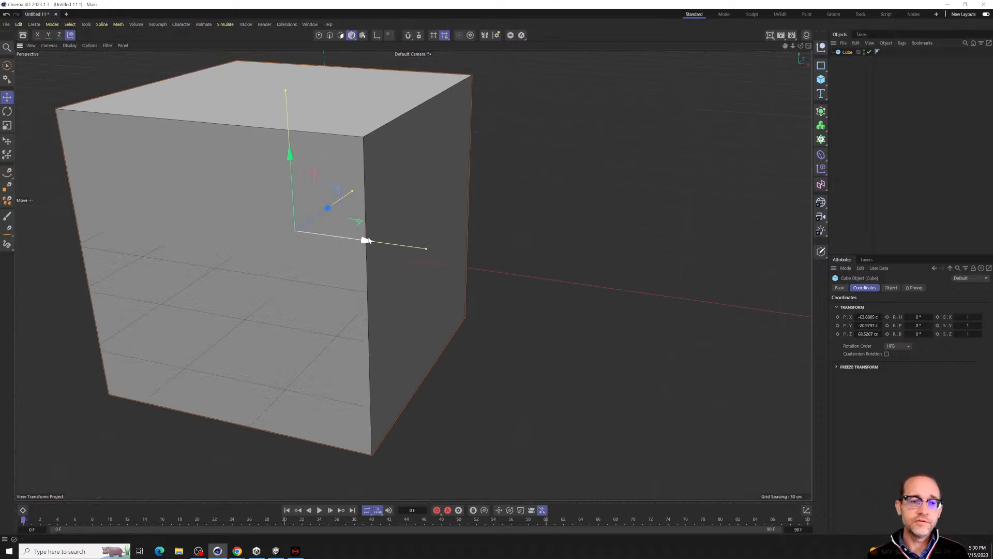
{"action": "mouse_move", "coordinate": [362, 221]}
{"action": "left_mouse_down"}
{"action": "mouse_move", "coordinate": [516, 125]}
{"action": "mouse_move", "coordinate": [416, 298]}
{"action": "mouse_move", "coordinate": [400, 284]}
{"action": "mouse_move", "coordinate": [453, 296]}
{"action": "mouse_move", "coordinate": [410, 287]}
{"action": "left_mouse_up"}
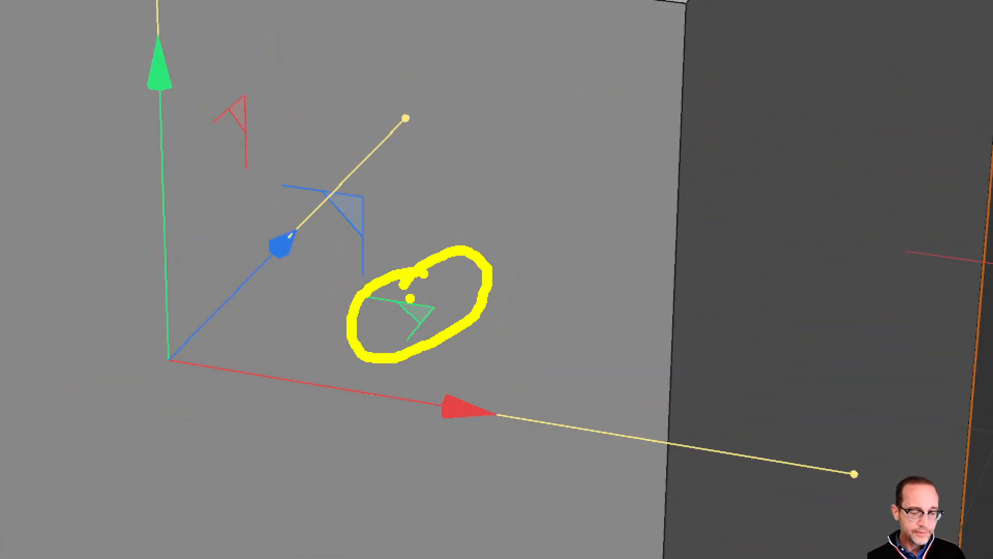
{"action": "key", "text": "t"}
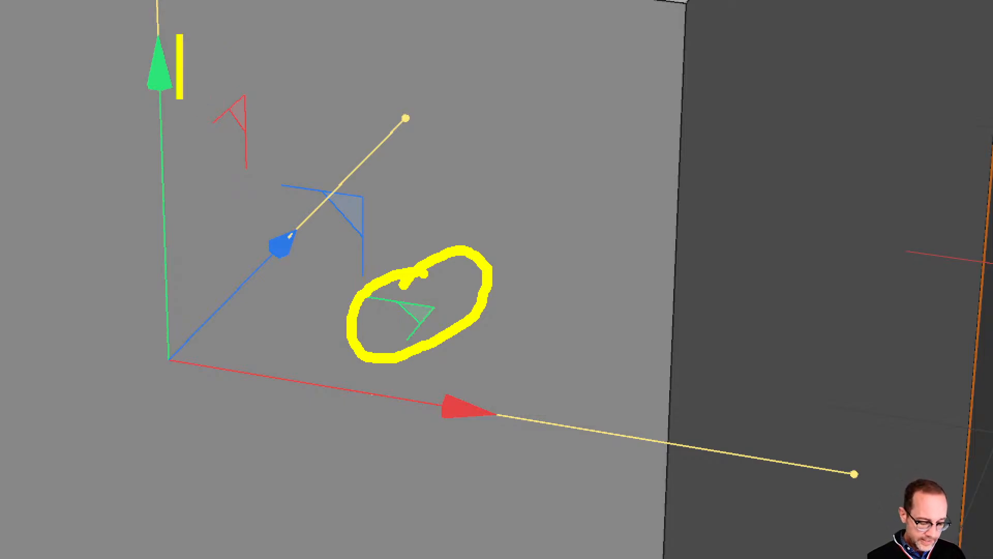
{"action": "type", "text": "X "}
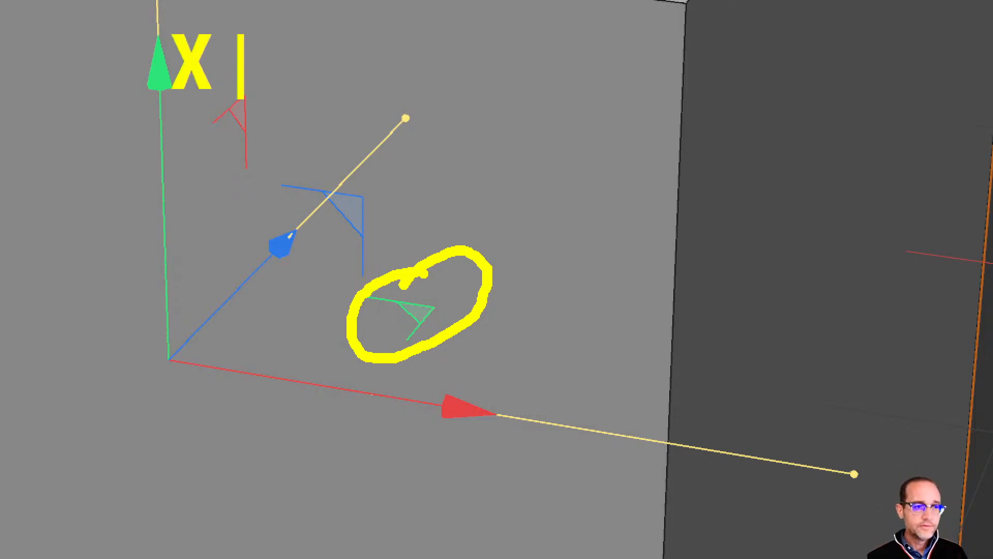
{"action": "type", "text": "Z plane = "}
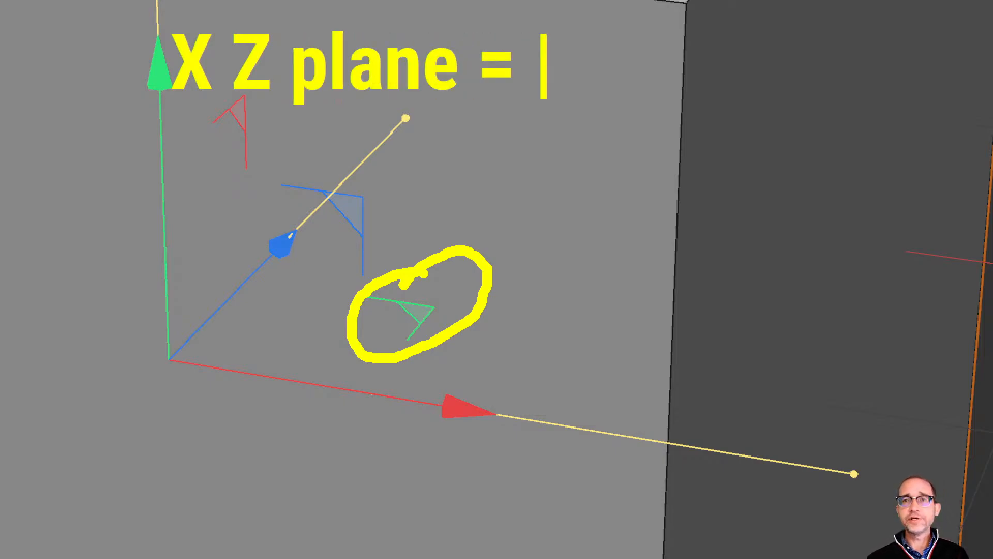
{"action": "type", "text": "floor"}
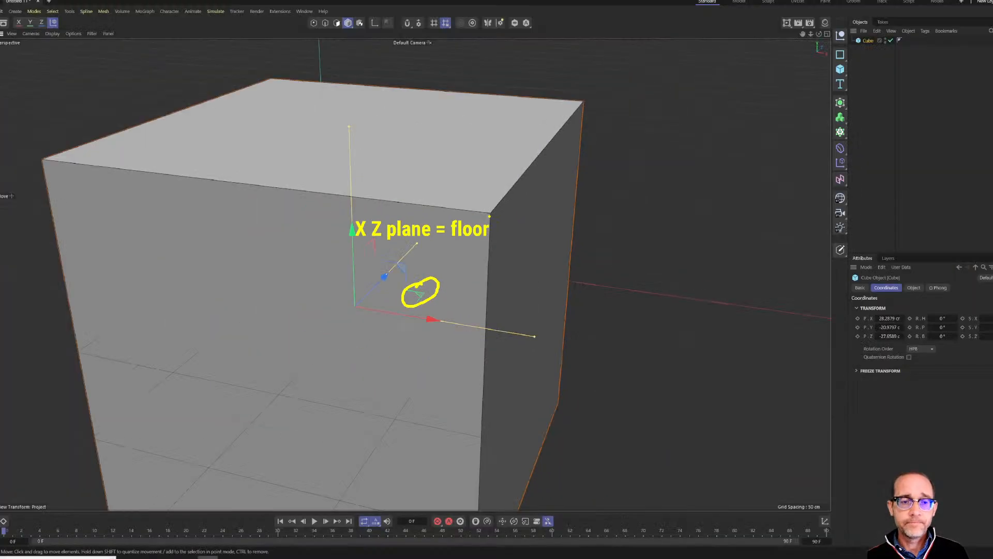
Move the cube within the XZ plane and the XY plane to about X 38, Y 0, Z -8 cm.
{"action": "left_click_drag", "start_coordinate": [407, 273], "coordinate": [557, 298]}
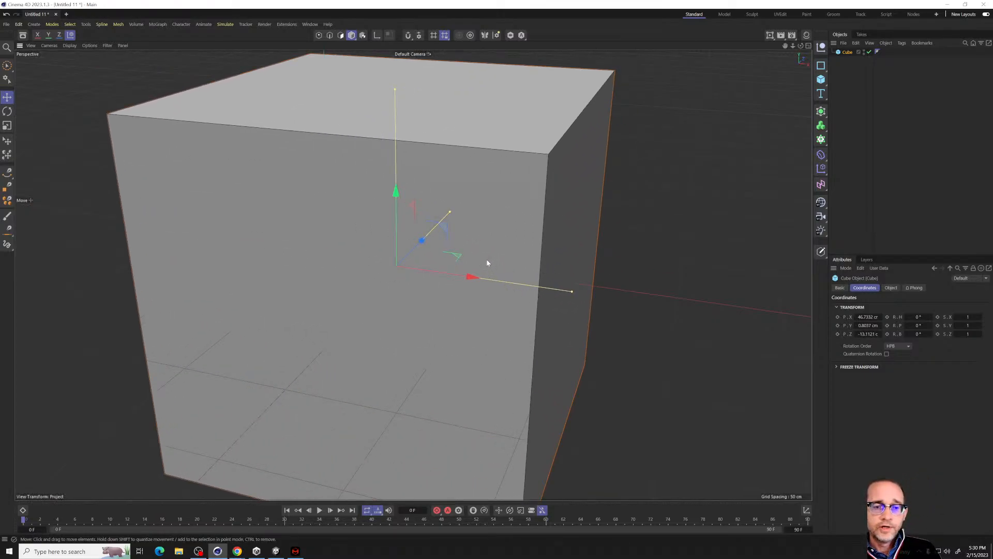
{"action": "left_click_drag", "start_coordinate": [487, 258], "coordinate": [515, 266]}
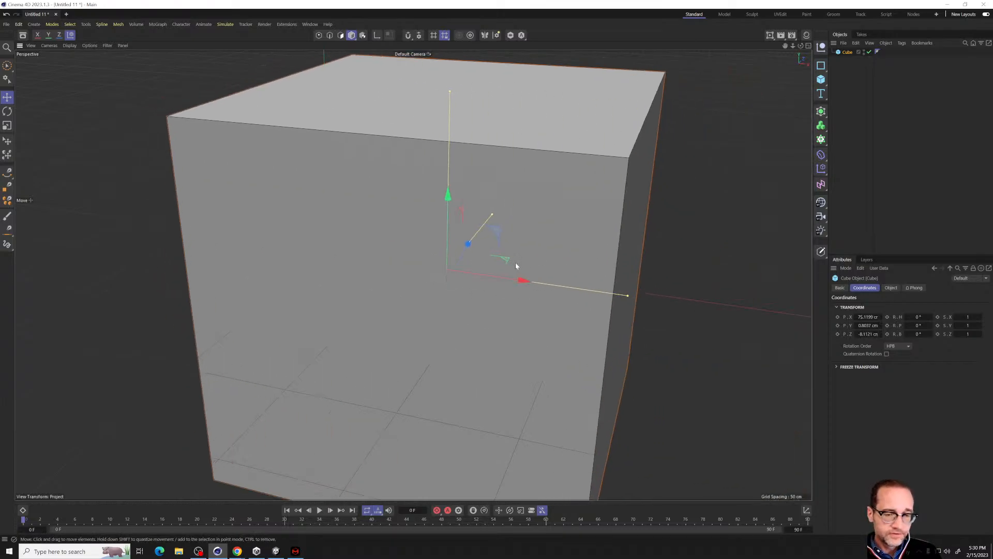
{"action": "left_click_drag", "start_coordinate": [594, 266], "coordinate": [487, 328]}
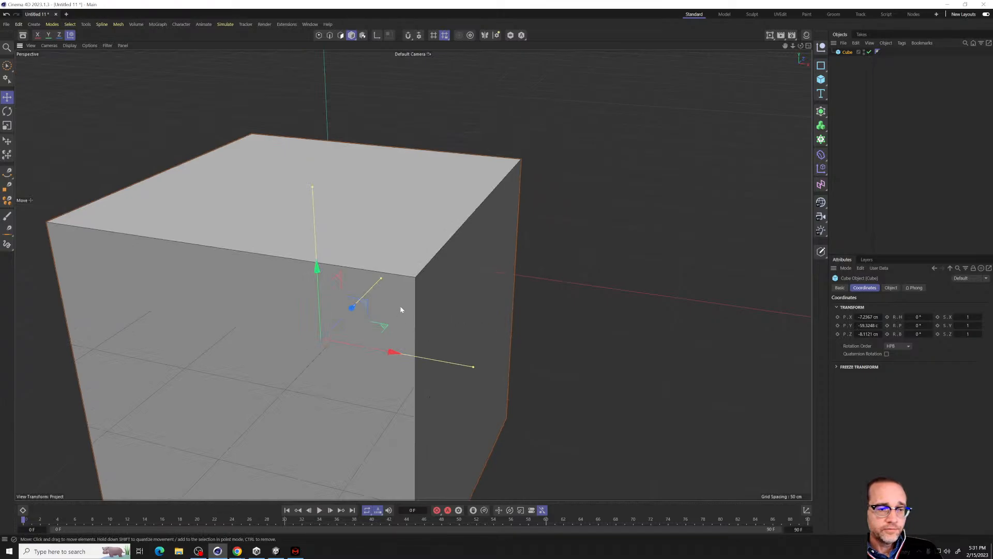
{"action": "left_click_drag", "start_coordinate": [401, 309], "coordinate": [375, 328]}
{"action": "left_click_drag", "start_coordinate": [412, 354], "coordinate": [488, 222]}
{"action": "mouse_move", "coordinate": [386, 282]}
{"action": "left_mouse_down"}
{"action": "mouse_move", "coordinate": [530, 250]}
{"action": "mouse_move", "coordinate": [531, 280]}
{"action": "mouse_move", "coordinate": [438, 328]}
{"action": "mouse_move", "coordinate": [484, 282]}
{"action": "mouse_move", "coordinate": [417, 297]}
{"action": "left_mouse_up"}
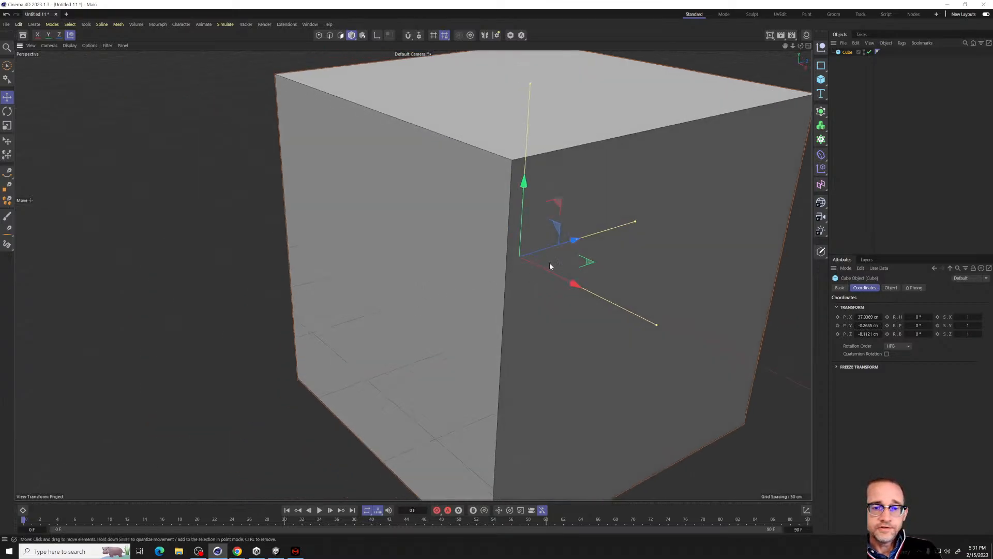
Reposition the cube along its planes and axes to about X 62, Y 43, Z -41 cm.
{"action": "left_click_drag", "start_coordinate": [550, 266], "coordinate": [527, 253]}
{"action": "left_click_drag", "start_coordinate": [427, 303], "coordinate": [582, 339]}
{"action": "left_click_drag", "start_coordinate": [572, 306], "coordinate": [514, 264]}
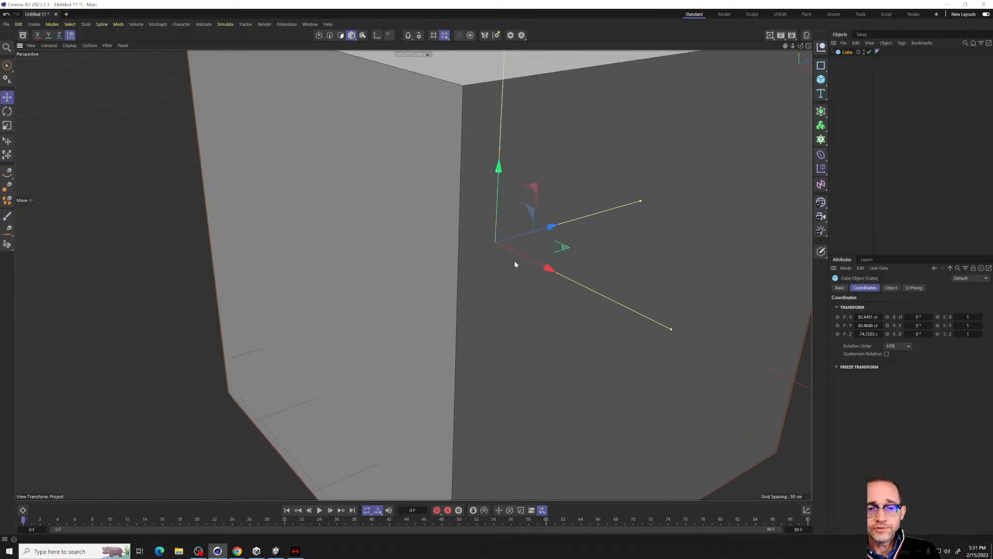
{"action": "left_click_drag", "start_coordinate": [594, 208], "coordinate": [660, 311]}
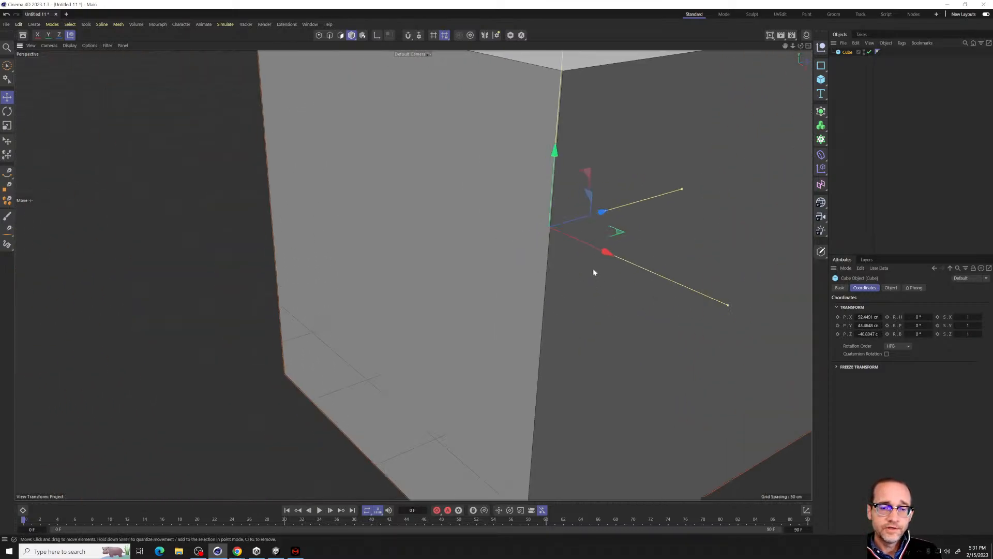
{"action": "left_click_drag", "start_coordinate": [606, 252], "coordinate": [542, 345]}
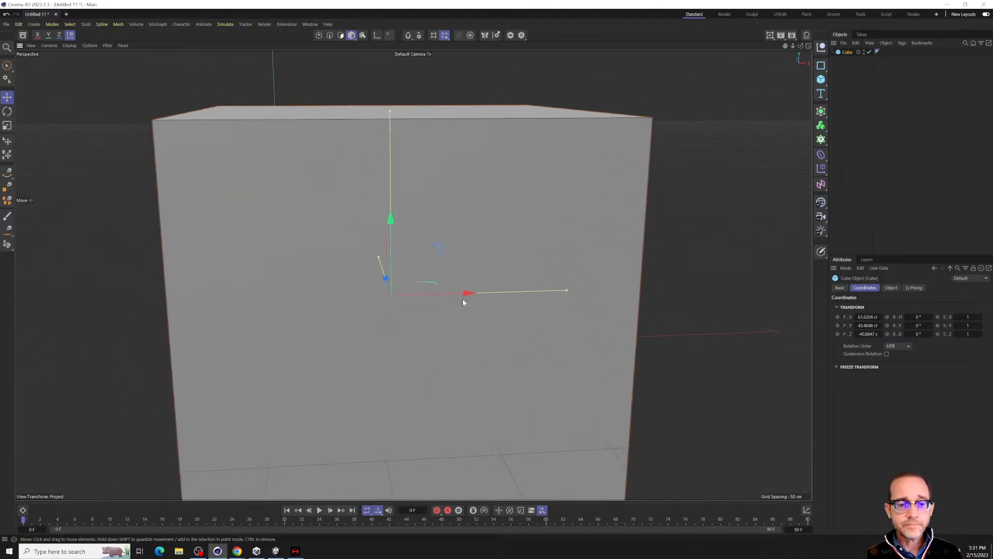
Nudge the cube slightly along its X axis and undo the last change.
{"action": "left_click_drag", "start_coordinate": [463, 296], "coordinate": [461, 295]}
{"action": "left_click_drag", "start_coordinate": [532, 377], "coordinate": [507, 387], "text": "ctrl"}
{"action": "key", "text": "ctrl+z"}
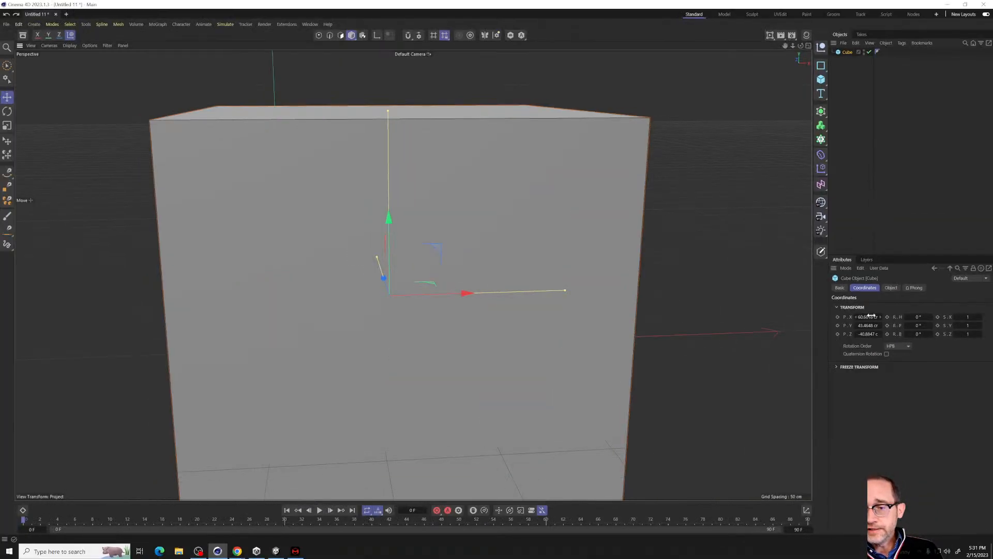
Set the cube's position to X 500 cm, Y 0 cm and Z 500 cm.
{"action": "left_click", "coordinate": [858, 305]}
{"action": "type", "text": "500"}
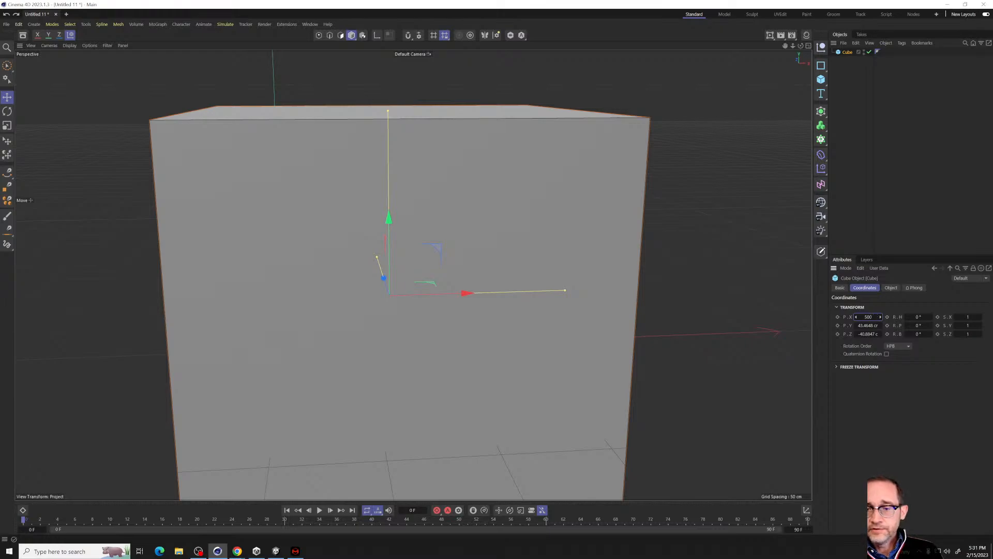
{"action": "key", "text": "Tab"}
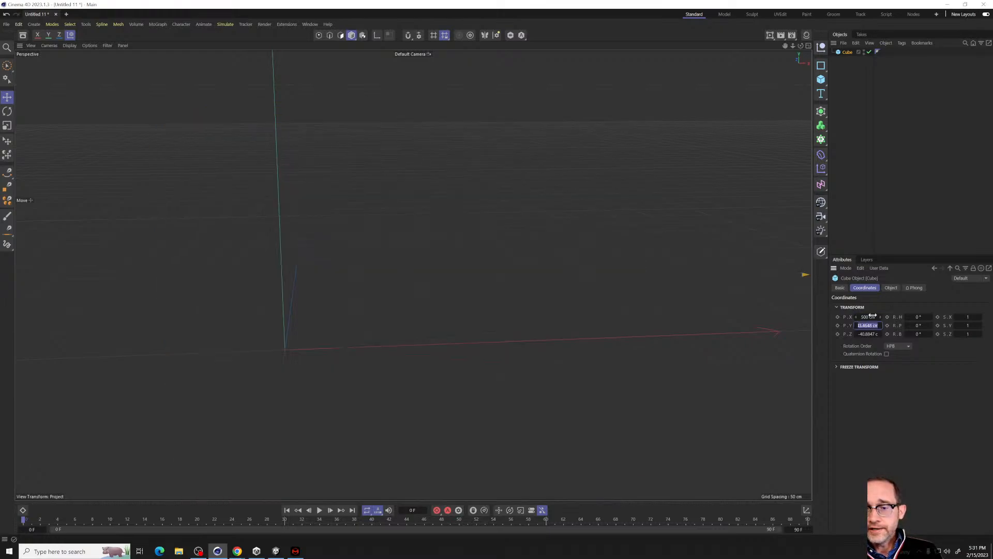
{"action": "type", "text": "0"}
{"action": "key", "text": "Tab"}
{"action": "type", "text": "500"}
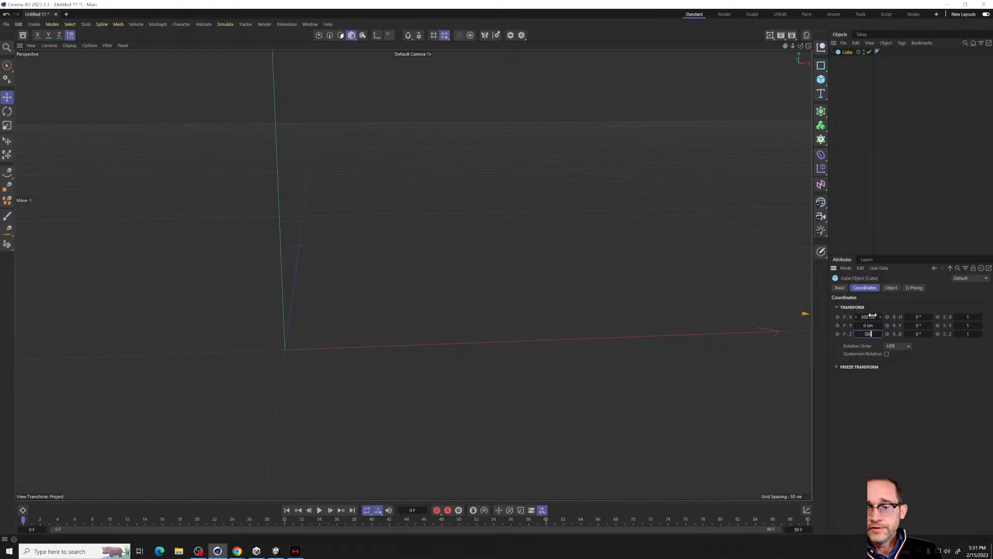
{"action": "key", "text": "Return"}
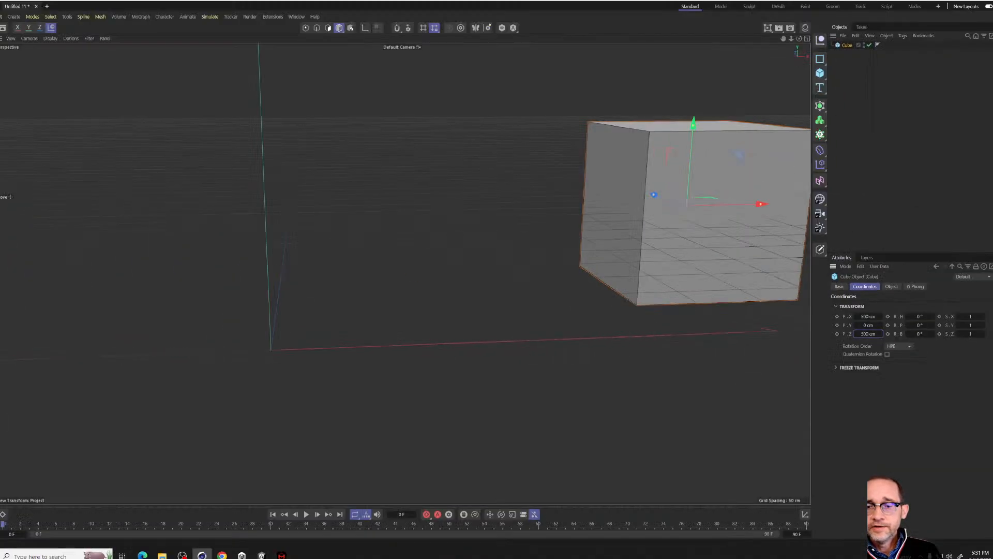
Set the cube's X position first to 2000 cm and finally to 0 cm.
{"action": "left_click", "coordinate": [869, 317]}
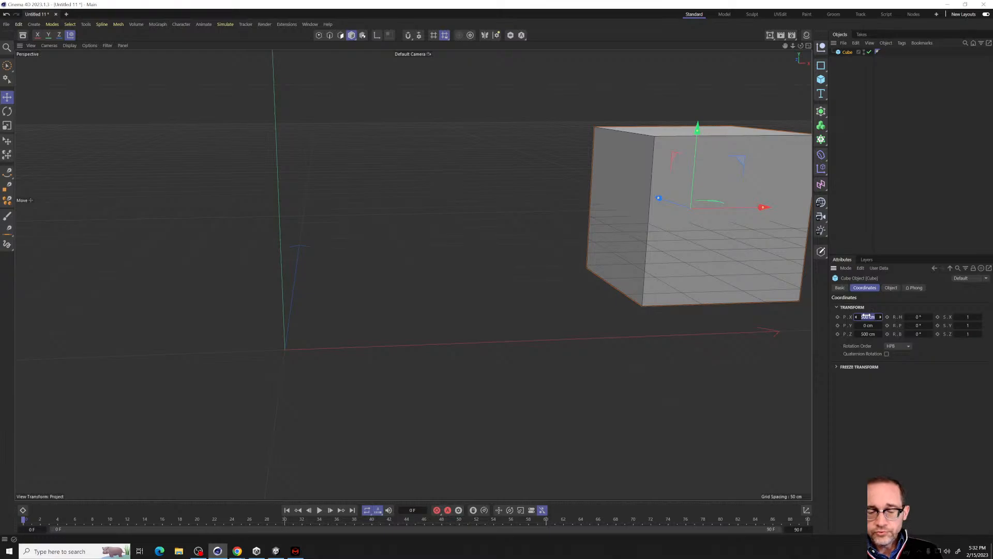
{"action": "type", "text": "2000"}
{"action": "key", "text": "Return"}
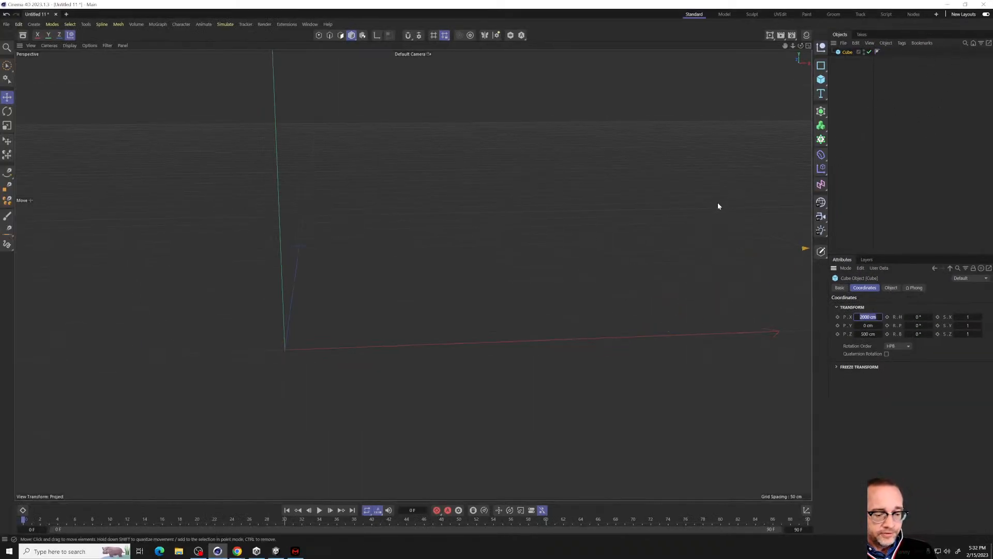
{"action": "type", "text": "0"}
{"action": "left_click", "coordinate": [704, 212]}
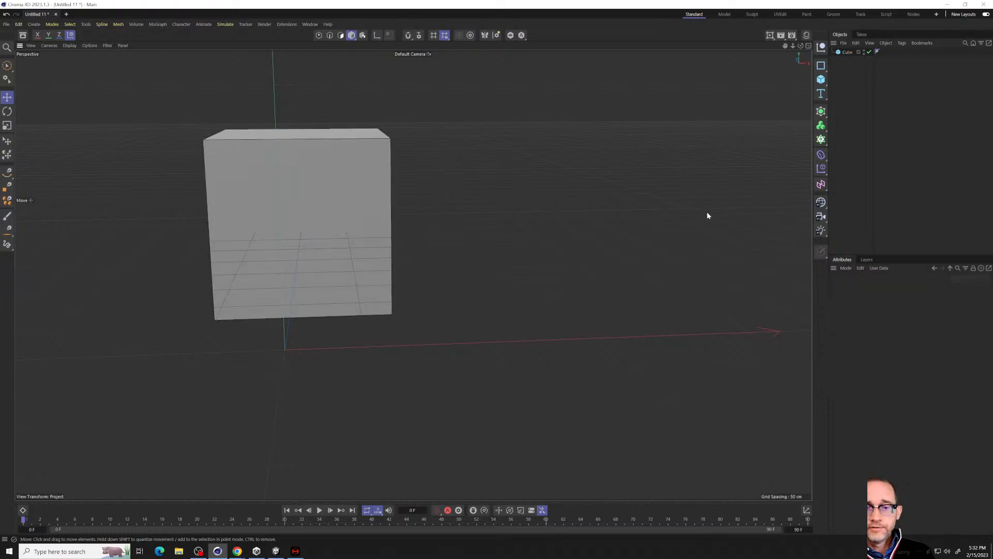
Slide the cube along its Z axis to about 26 cm and set its Z position to exactly 0 cm.
{"action": "key", "text": "h"}
{"action": "scroll", "coordinate": [562, 336], "scroll_direction": "down", "scroll_amount": 10}
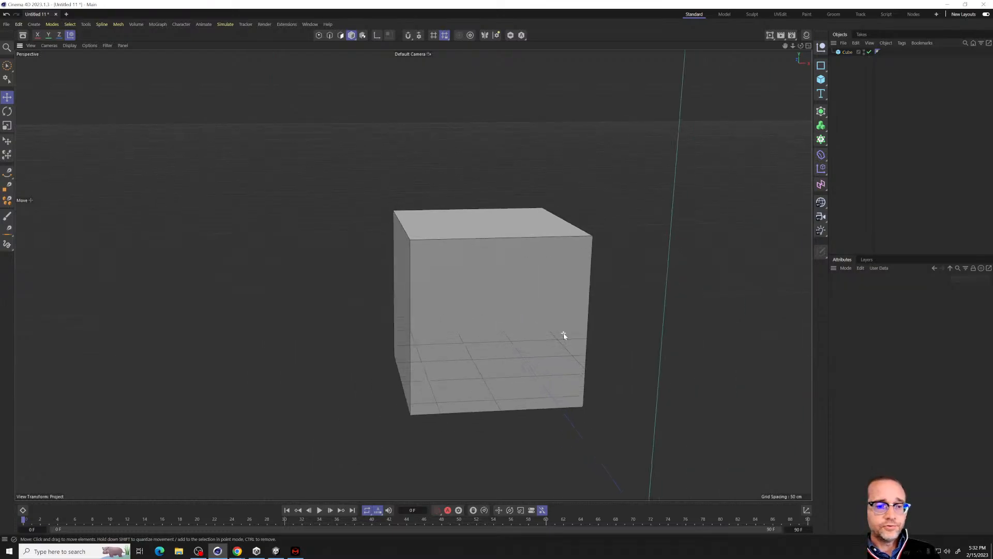
{"action": "left_click_drag", "start_coordinate": [580, 381], "coordinate": [523, 381], "text": "alt"}
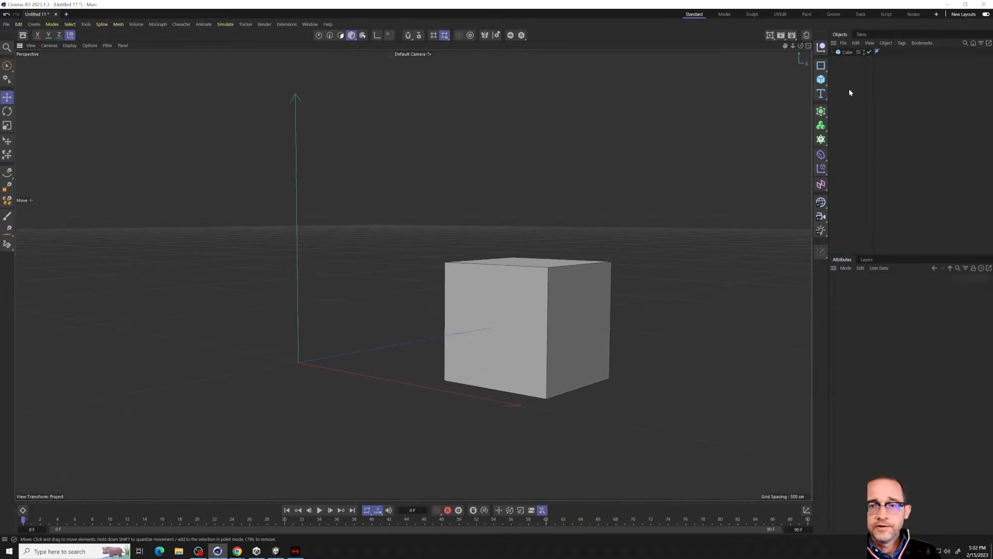
{"action": "left_click", "coordinate": [848, 52]}
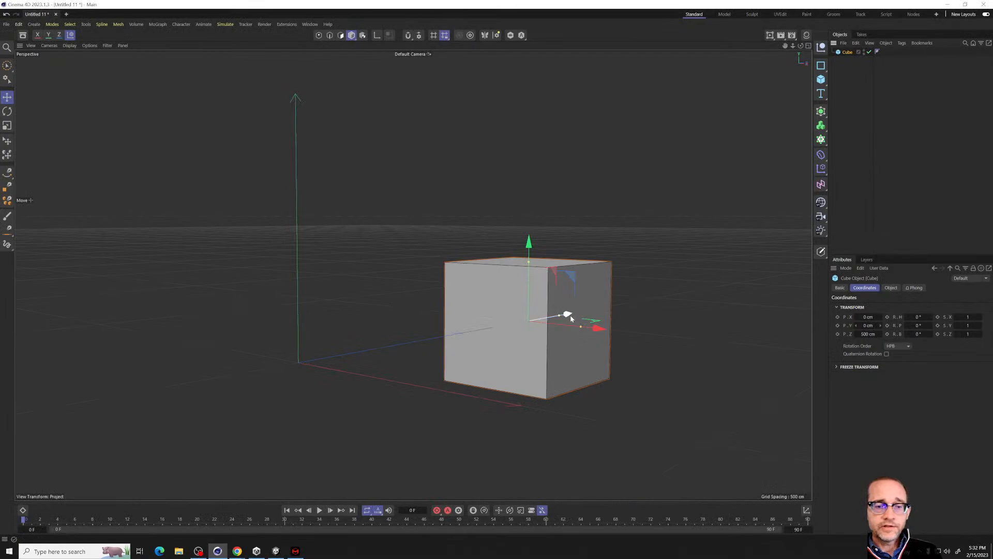
{"action": "left_click_drag", "start_coordinate": [569, 315], "coordinate": [374, 387]}
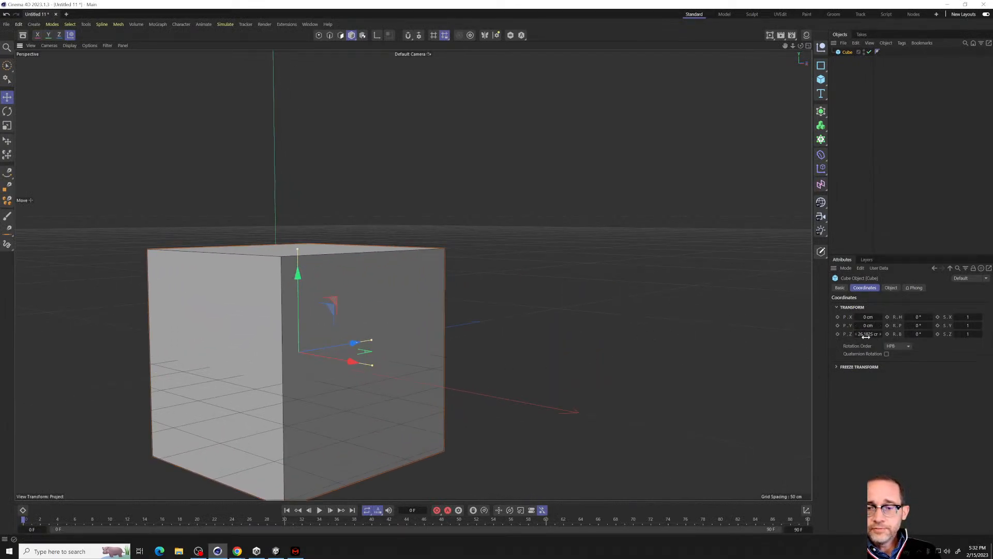
{"action": "double_click", "coordinate": [866, 336]}
{"action": "type", "text": "0"}
{"action": "key", "text": "Return"}
Slide the cube along its X axis to about 118.5 cm and set its X position to exactly 120 cm.
{"action": "left_click_drag", "start_coordinate": [315, 365], "coordinate": [484, 393], "text": "alt"}
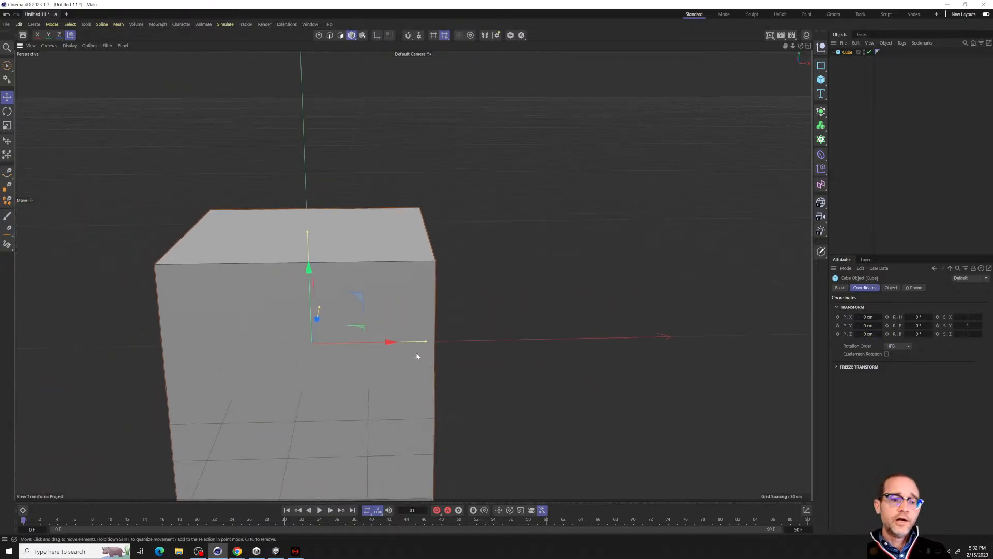
{"action": "left_click_drag", "start_coordinate": [389, 342], "coordinate": [485, 357]}
{"action": "left_click_drag", "start_coordinate": [553, 365], "coordinate": [507, 353]}
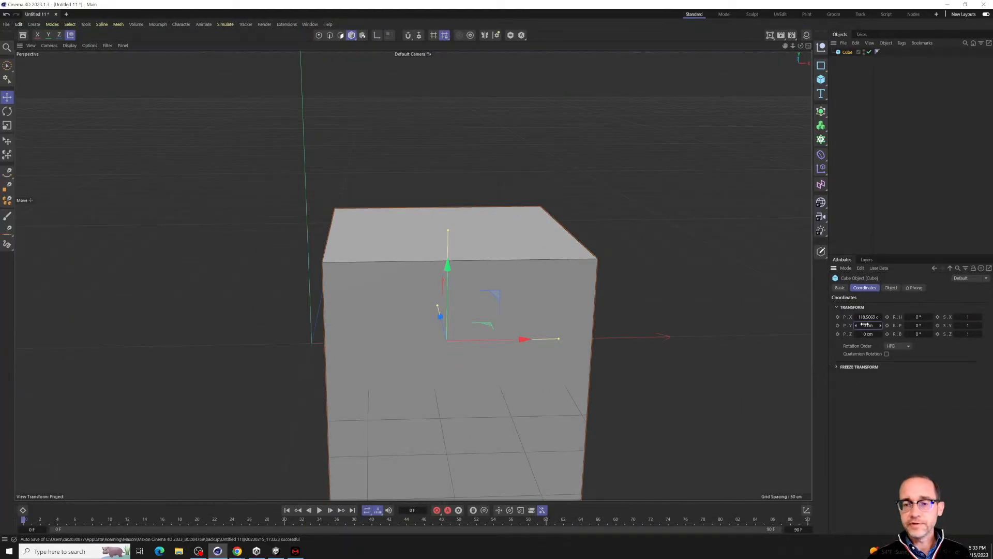
{"action": "left_click", "coordinate": [868, 317]}
{"action": "type", "text": "12"}
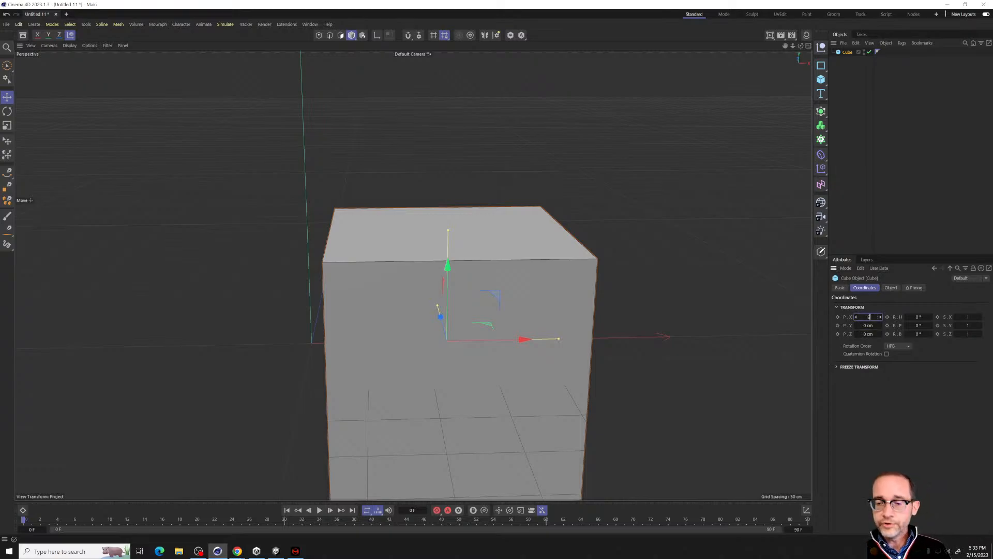
{"action": "type", "text": "0"}
{"action": "key", "text": "Return"}
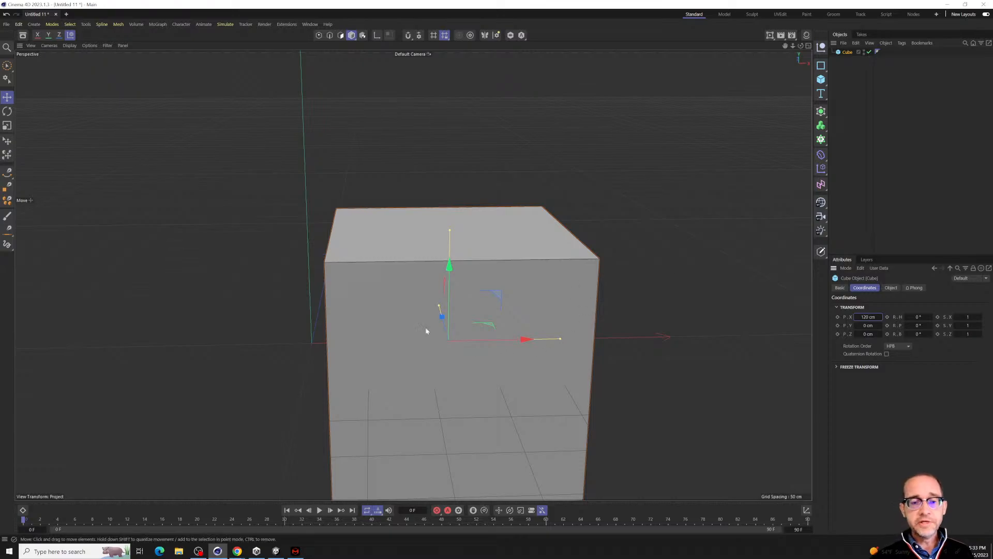
Undo the last position change and set the cube's X position to 0 cm.
{"action": "mouse_move", "coordinate": [427, 332]}
{"action": "left_mouse_down", "text": "alt"}
{"action": "mouse_move", "coordinate": [413, 356]}
{"action": "mouse_move", "coordinate": [449, 321]}
{"action": "mouse_move", "coordinate": [431, 335]}
{"action": "left_mouse_up", "text": "alt"}
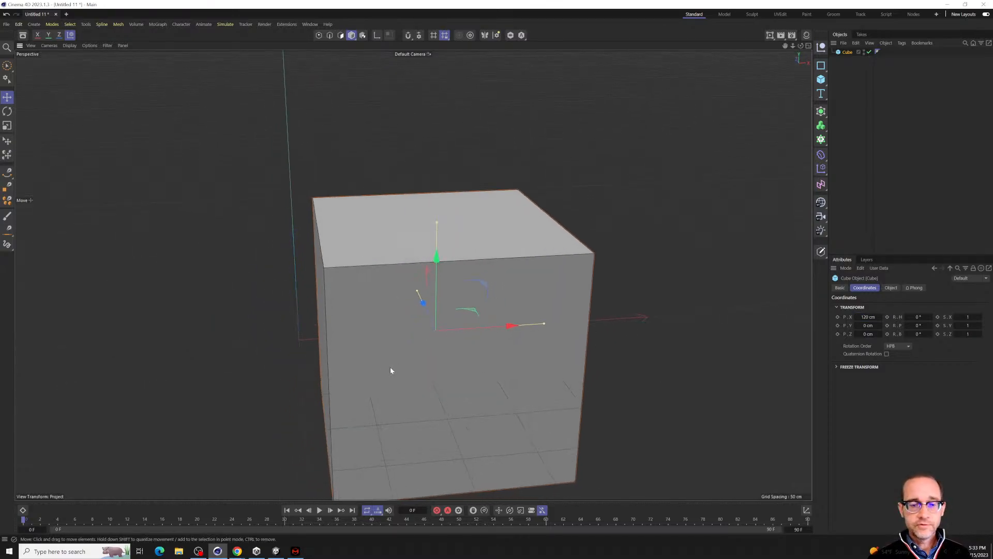
{"action": "left_click_drag", "start_coordinate": [390, 370], "coordinate": [379, 371], "text": "alt"}
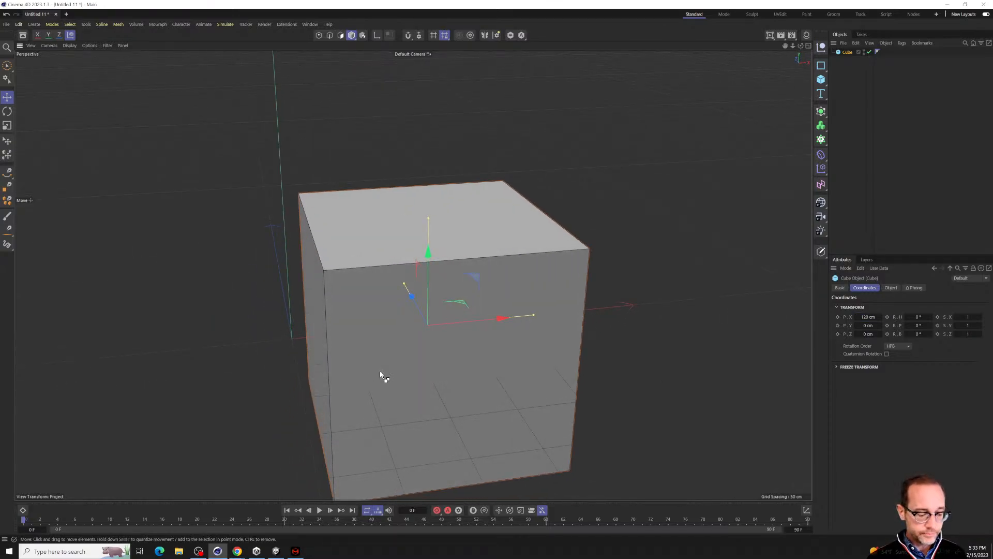
{"action": "key", "text": "ctrl+z"}
{"action": "left_click", "coordinate": [865, 316]}
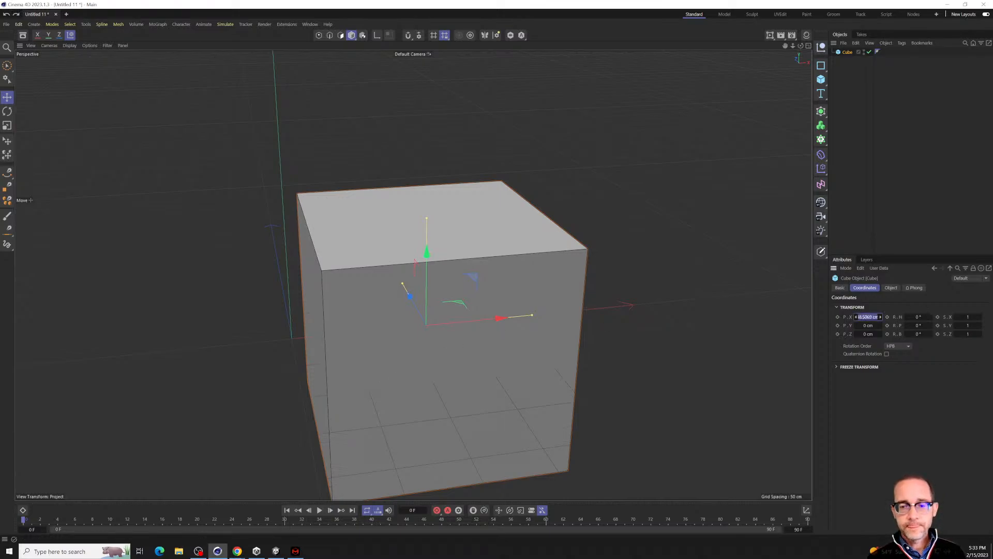
{"action": "type", "text": "0"}
{"action": "key", "text": "Return"}
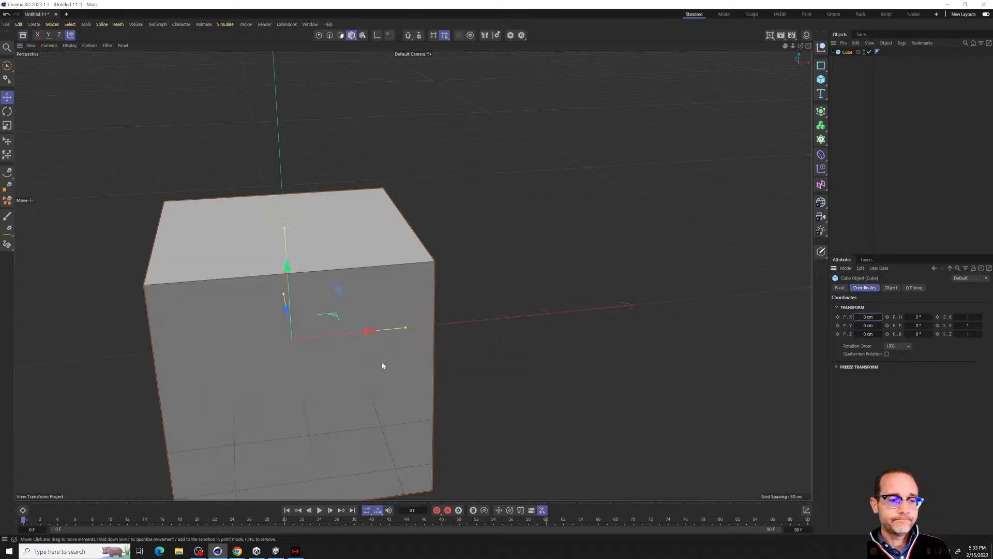
Annotate the magnified view by circling the cube's axis centre and adding the text "ORIGIN" with "0,0,0" below it.
{"action": "left_click_drag", "start_coordinate": [382, 362], "coordinate": [293, 324], "text": "alt"}
{"action": "middle_click_drag", "start_coordinate": [438, 349], "coordinate": [433, 275], "text": "alt"}
{"action": "scroll", "coordinate": [433, 275], "scroll_direction": "down", "scroll_amount": 3}
{"action": "scroll", "coordinate": [511, 216], "scroll_direction": "down", "scroll_amount": 3}
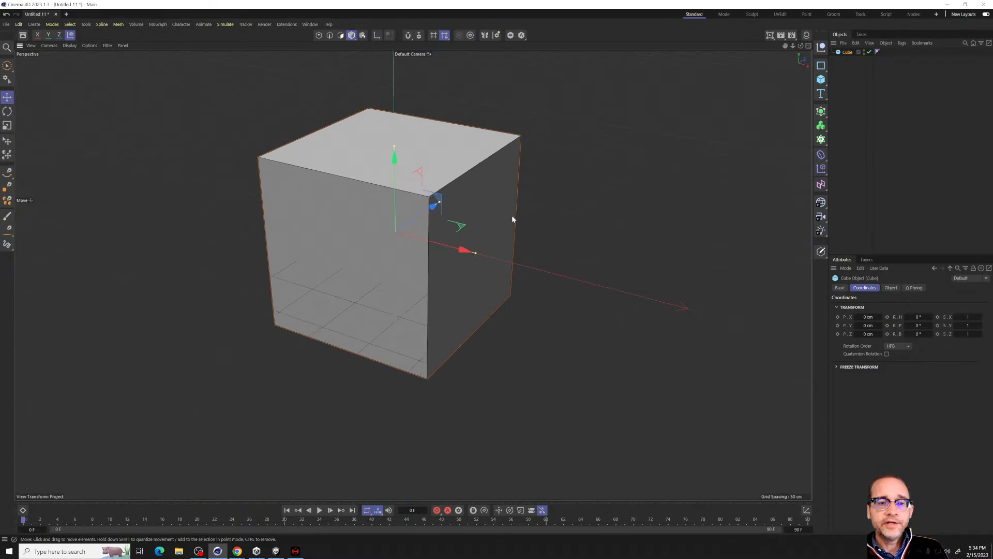
{"action": "key", "text": "ctrl+1"}
{"action": "left_click", "coordinate": [450, 208]}
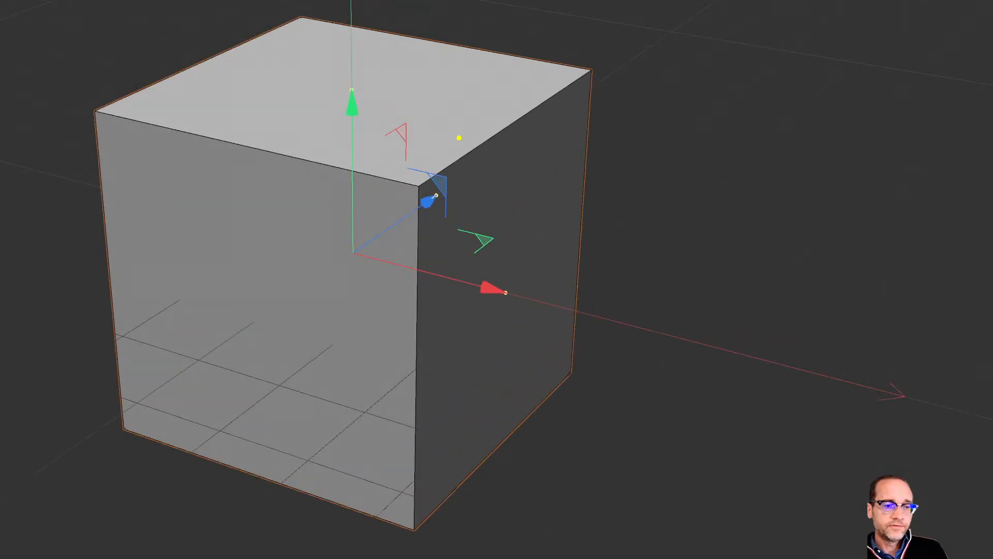
{"action": "mouse_move", "coordinate": [452, 132]}
{"action": "left_mouse_down"}
{"action": "mouse_move", "coordinate": [578, 267]}
{"action": "mouse_move", "coordinate": [469, 153]}
{"action": "left_mouse_up"}
{"action": "left_click_drag", "start_coordinate": [511, 116], "coordinate": [510, 50]}
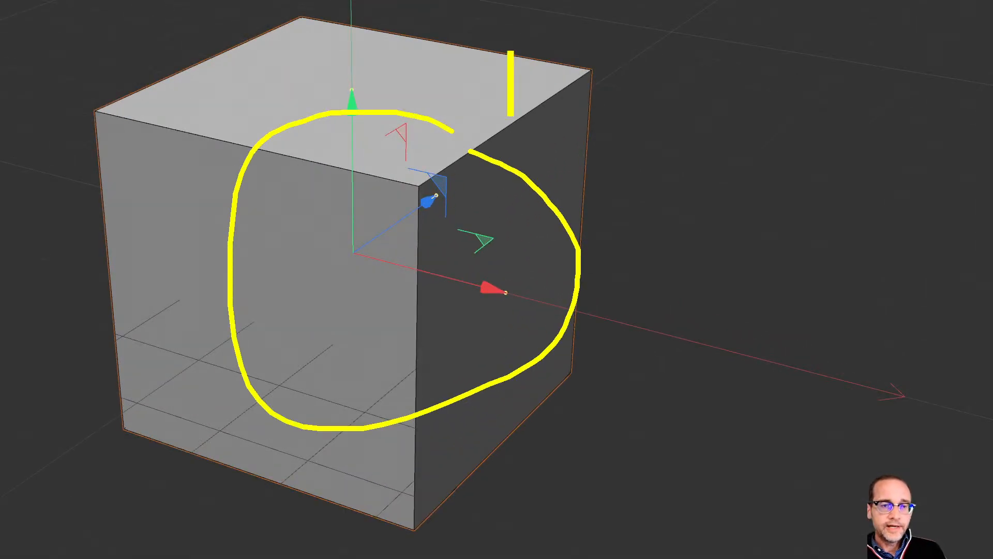
{"action": "type", "text": "ORIGIN"}
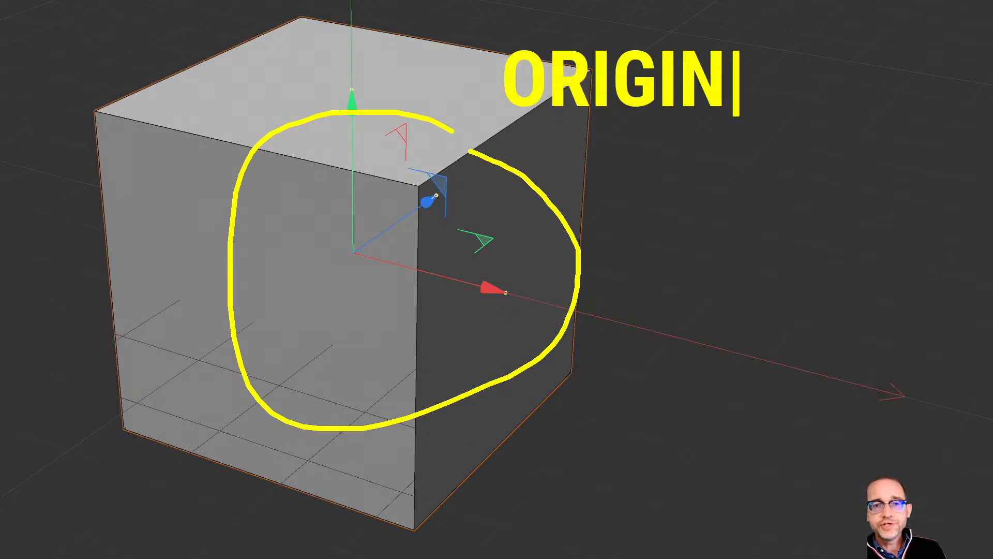
{"action": "key", "text": "Return"}
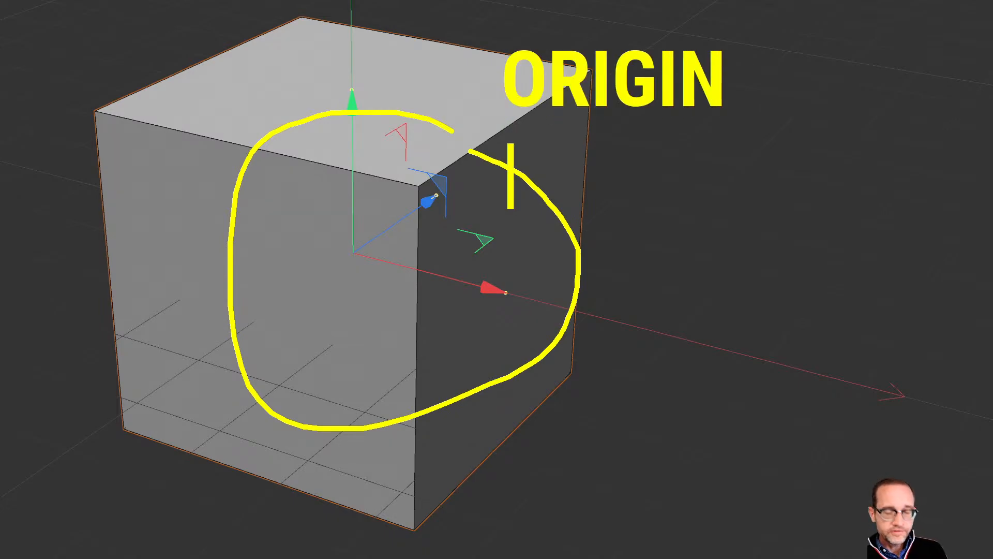
{"action": "type", "text": "0,0,0"}
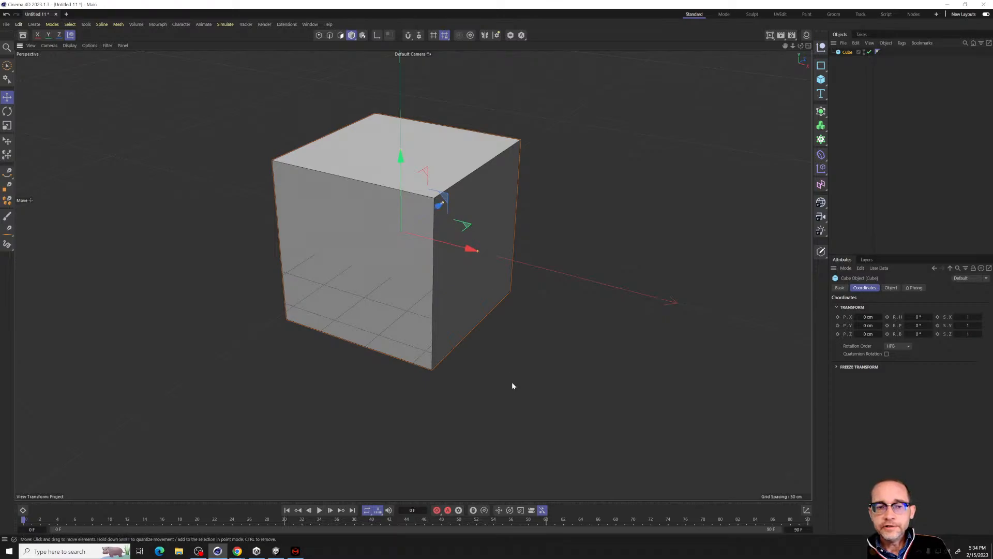
Duplicate the cube along the X axis, placing the copy at X 250 cm.
{"action": "mouse_move", "coordinate": [511, 382]}
{"action": "left_mouse_down", "text": "alt"}
{"action": "mouse_move", "coordinate": [455, 383]}
{"action": "mouse_move", "coordinate": [550, 403]}
{"action": "mouse_move", "coordinate": [521, 375]}
{"action": "left_mouse_up", "text": "alt"}
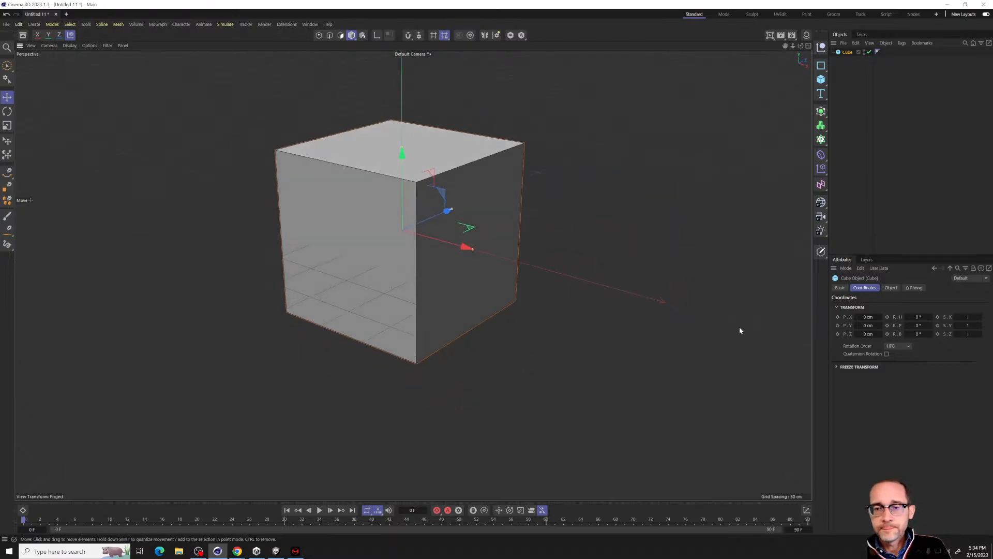
{"action": "left_click_drag", "start_coordinate": [454, 298], "coordinate": [490, 309], "text": "alt"}
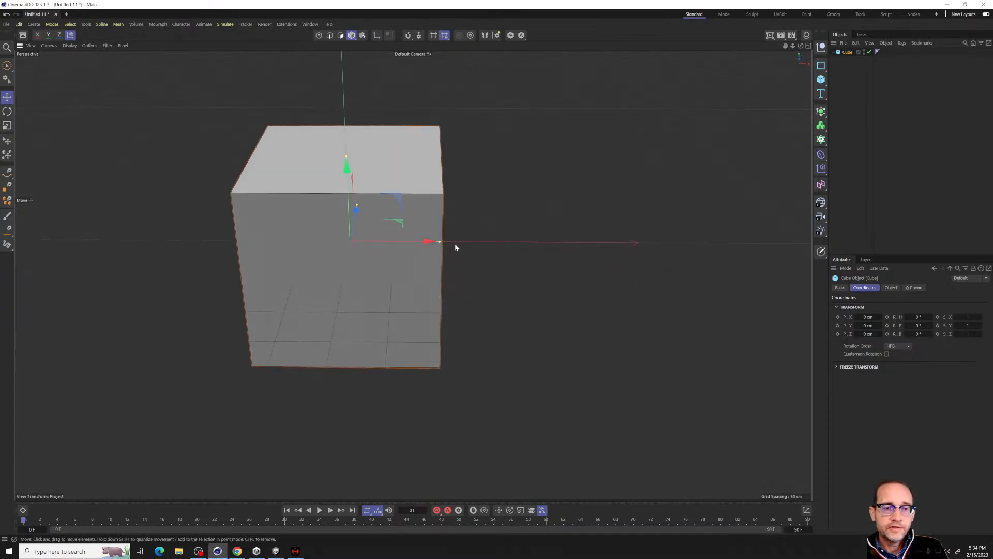
{"action": "left_click_drag", "start_coordinate": [423, 244], "coordinate": [648, 273]}
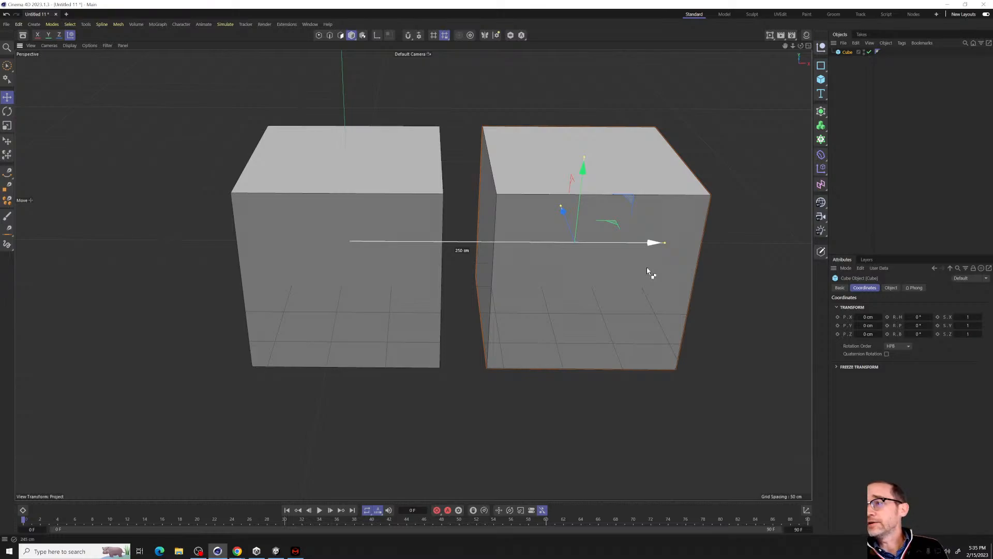
{"action": "left_click_drag", "start_coordinate": [648, 273], "coordinate": [647, 271]}
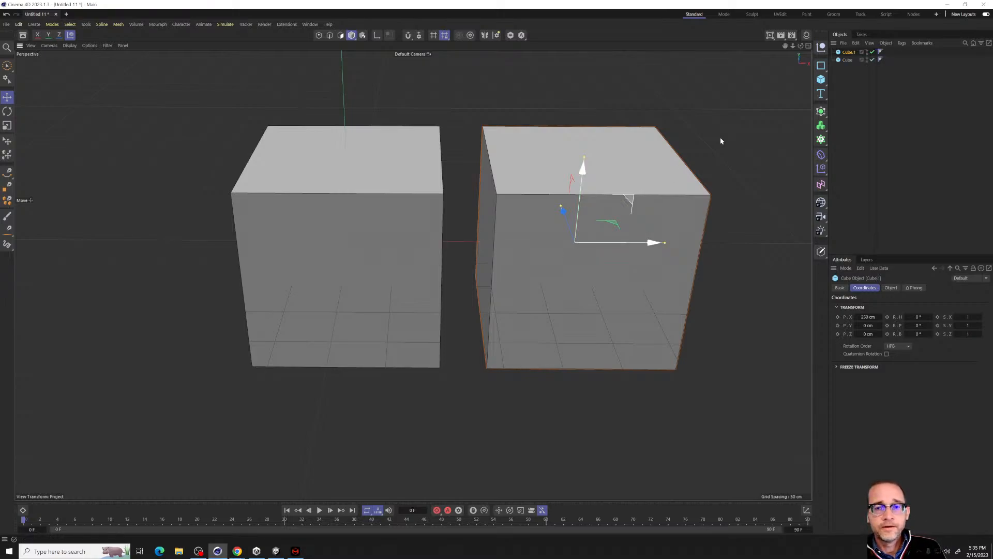
Select the original cube and duplicate it along the negative X direction, placing the copy at X -250 cm.
{"action": "left_click", "coordinate": [846, 60]}
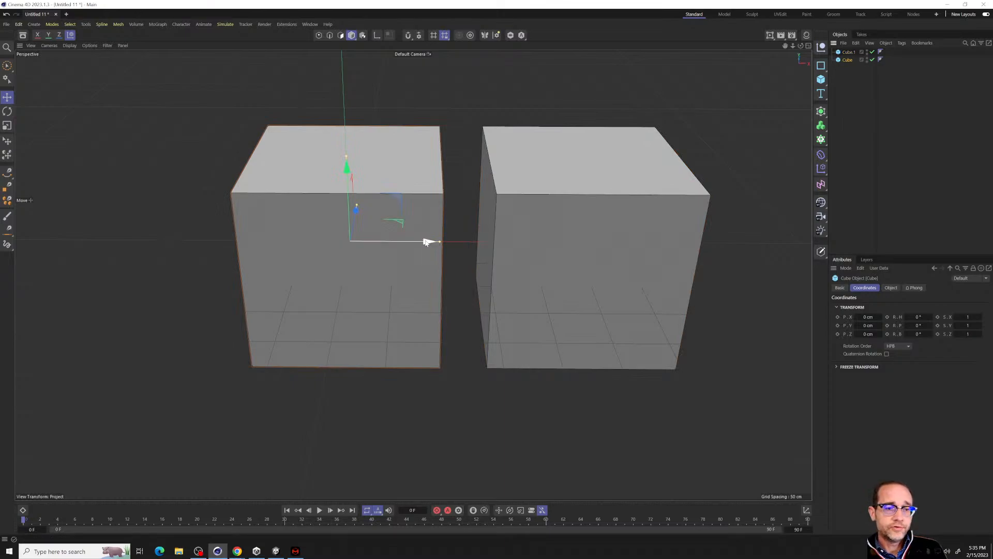
{"action": "left_click_drag", "start_coordinate": [427, 243], "coordinate": [284, 257]}
{"action": "key", "text": "ctrl+z"}
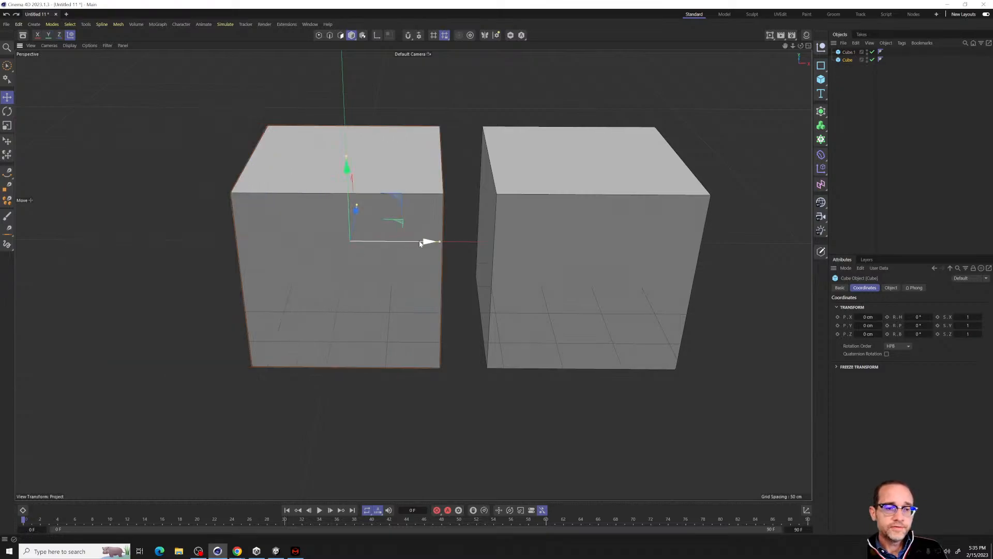
{"action": "left_click_drag", "start_coordinate": [420, 243], "coordinate": [195, 267]}
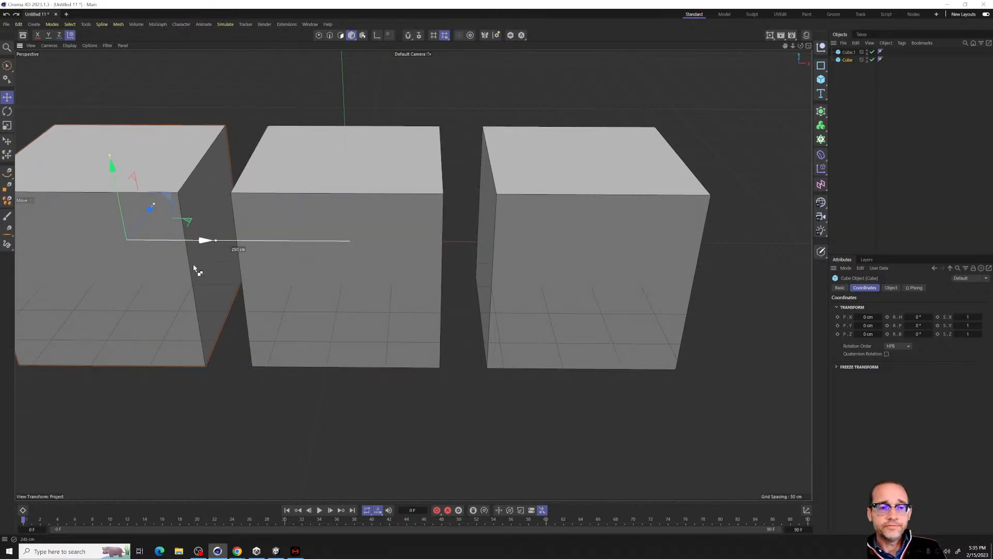
{"action": "left_click_drag", "start_coordinate": [193, 266], "coordinate": [600, 233], "text": "ctrl"}
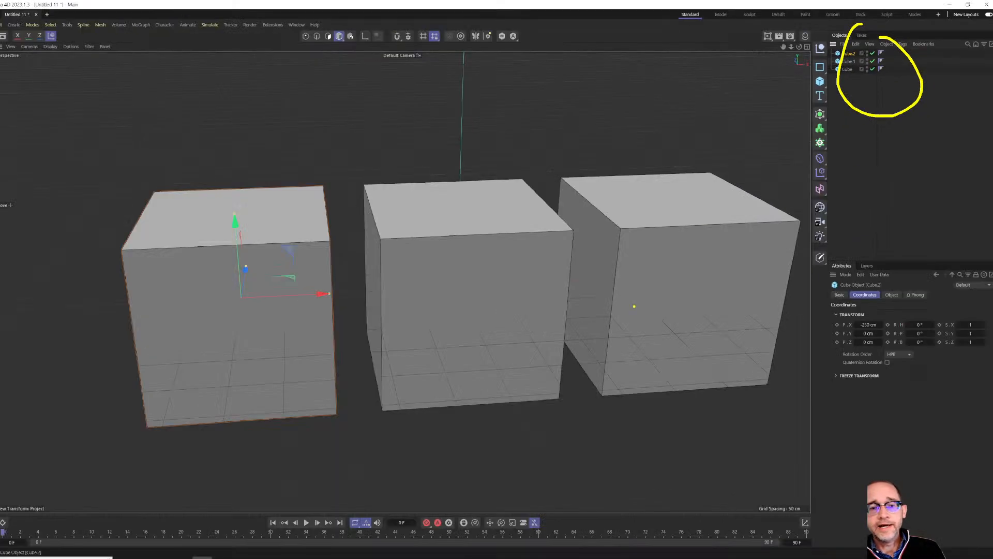
Select all three cubes in the row and duplicate them along the Z axis, placing the copies at Z -250 cm.
{"action": "left_click", "coordinate": [848, 67], "text": "shift"}
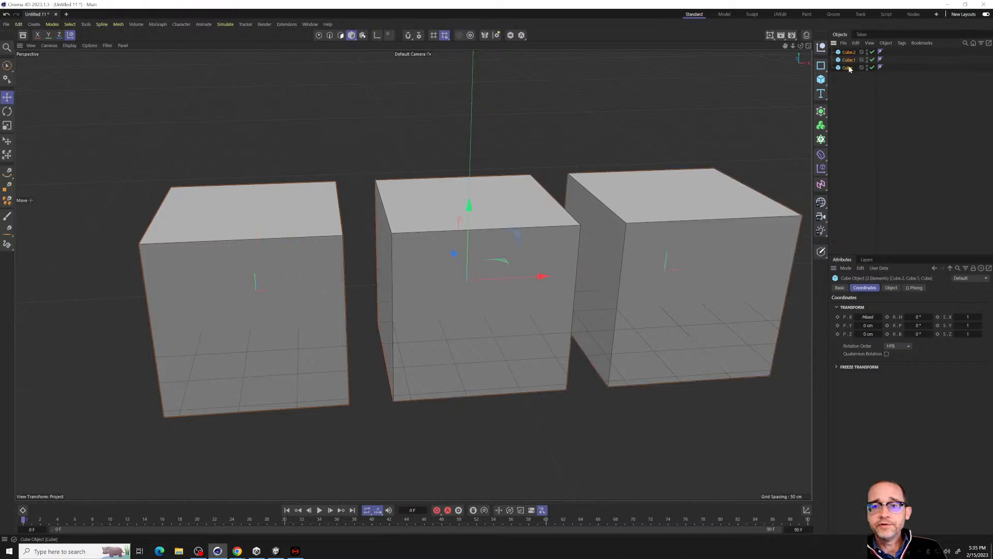
{"action": "left_click_drag", "start_coordinate": [487, 341], "coordinate": [506, 328], "text": "alt"}
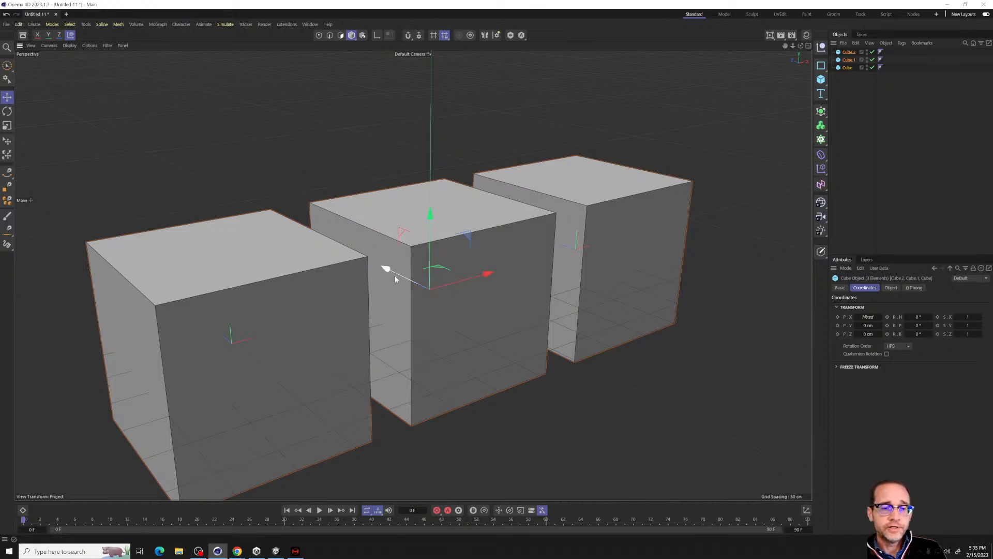
{"action": "left_click_drag", "start_coordinate": [394, 274], "coordinate": [549, 350]}
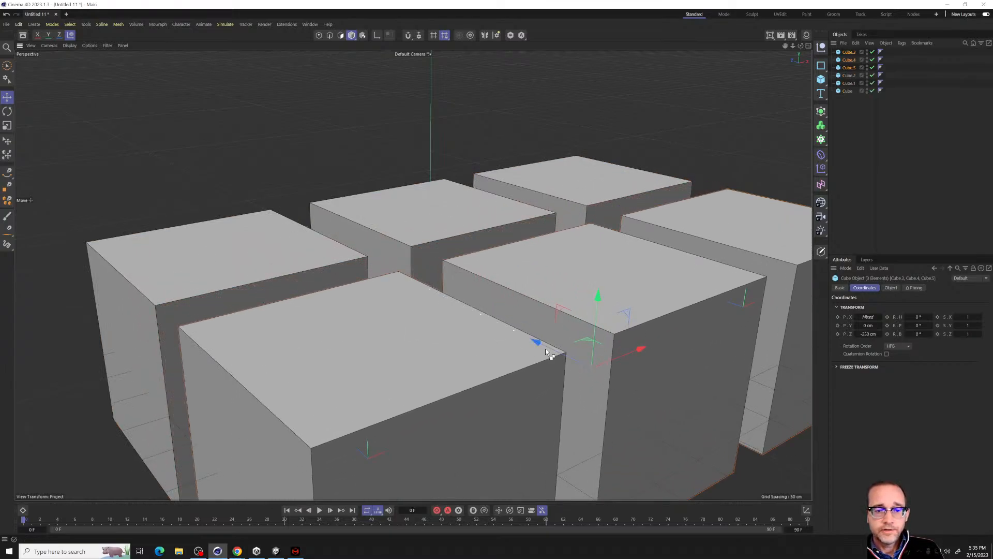
Select the original row of three cubes and duplicate it in the opposite Z direction, placing the copies at Z 250 cm.
{"action": "left_click_drag", "start_coordinate": [450, 262], "coordinate": [574, 268], "text": "alt"}
{"action": "middle_click_drag", "start_coordinate": [412, 275], "coordinate": [589, 207], "text": "alt"}
{"action": "left_click", "coordinate": [848, 74]}
{"action": "left_click", "coordinate": [847, 90], "text": "shift"}
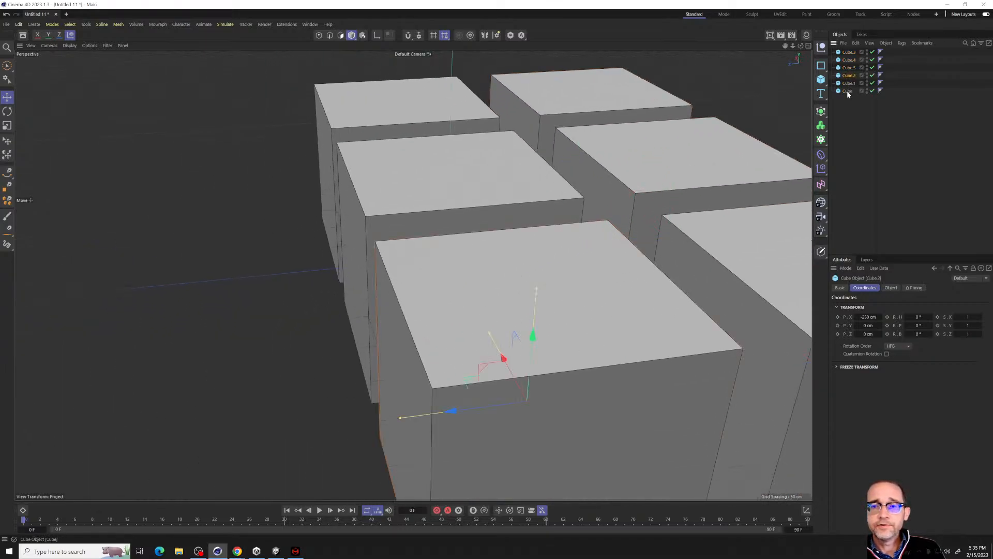
{"action": "left_click_drag", "start_coordinate": [372, 266], "coordinate": [135, 303]}
Select all nine cubes and duplicate the layer upward along the Y axis, placing the copies at Y 250 cm.
{"action": "scroll", "coordinate": [254, 286], "scroll_direction": "down", "scroll_amount": 5}
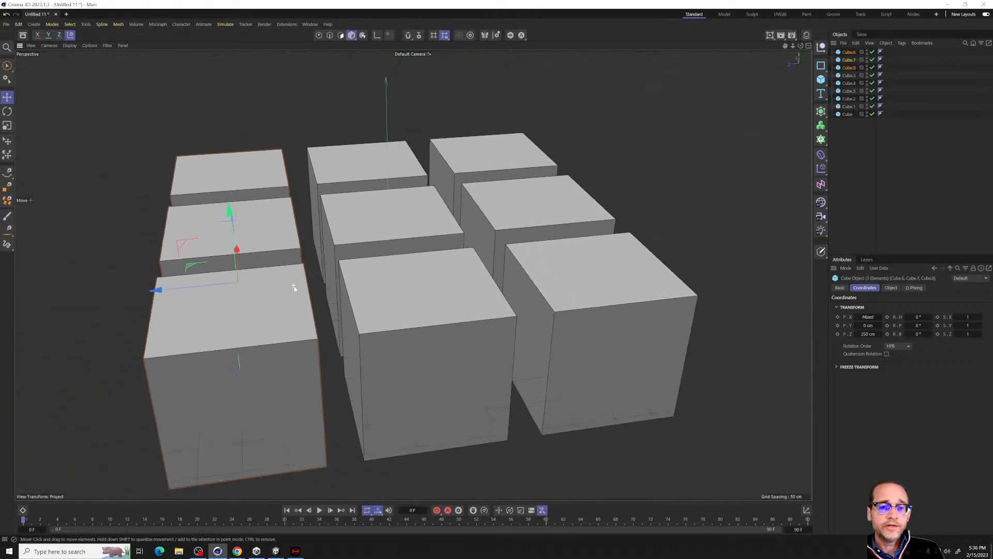
{"action": "scroll", "coordinate": [294, 287], "scroll_direction": "down", "scroll_amount": 5}
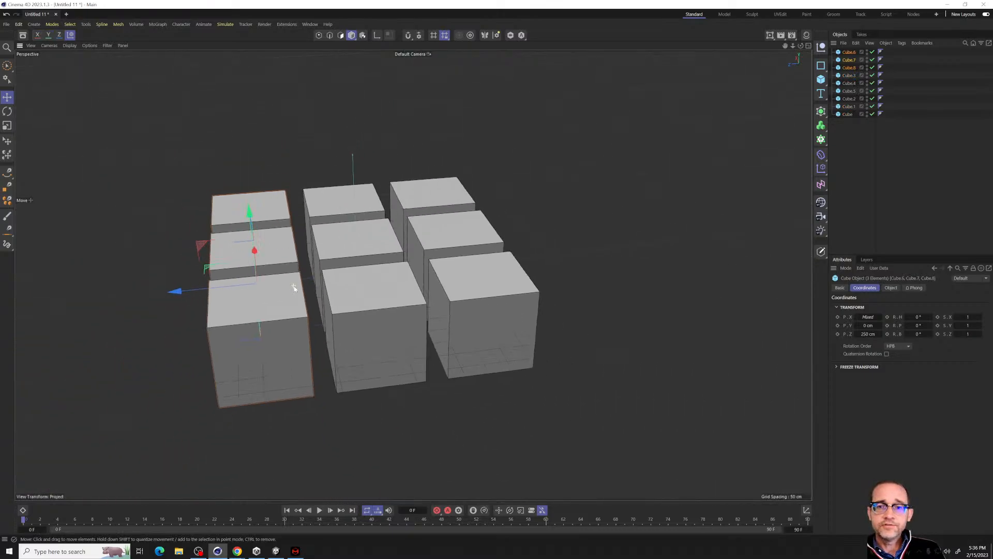
{"action": "left_click_drag", "start_coordinate": [293, 272], "coordinate": [348, 314], "text": "alt"}
{"action": "middle_click_drag", "start_coordinate": [348, 314], "coordinate": [556, 376], "text": "alt"}
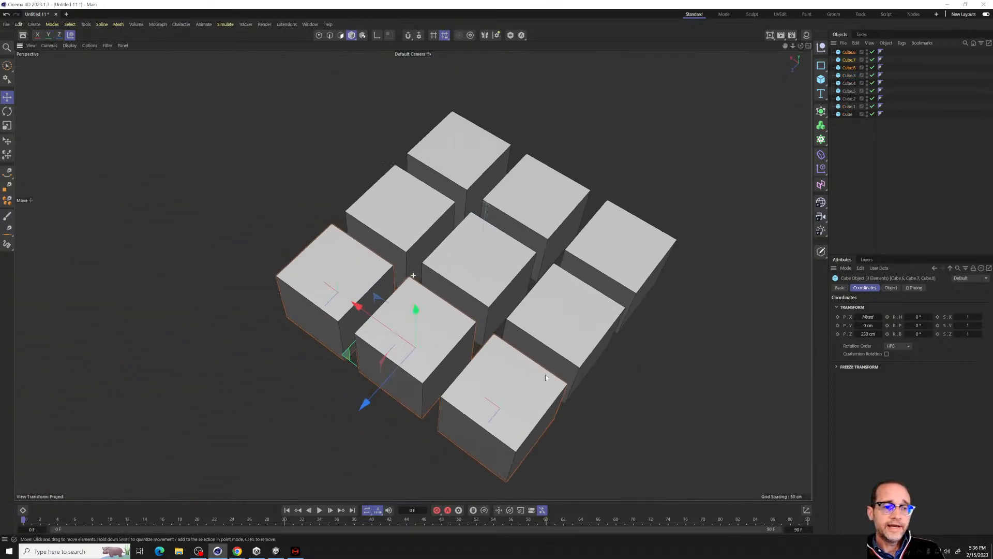
{"action": "mouse_move", "coordinate": [503, 361]}
{"action": "left_mouse_down", "text": "alt"}
{"action": "mouse_move", "coordinate": [560, 204]}
{"action": "mouse_move", "coordinate": [510, 364]}
{"action": "left_mouse_up", "text": "alt"}
{"action": "mouse_move", "coordinate": [510, 357]}
{"action": "left_mouse_down", "text": "alt"}
{"action": "mouse_move", "coordinate": [502, 379]}
{"action": "mouse_move", "coordinate": [506, 295]}
{"action": "mouse_move", "coordinate": [495, 346]}
{"action": "mouse_move", "coordinate": [509, 339]}
{"action": "left_mouse_up", "text": "alt"}
{"action": "left_click", "coordinate": [847, 113]}
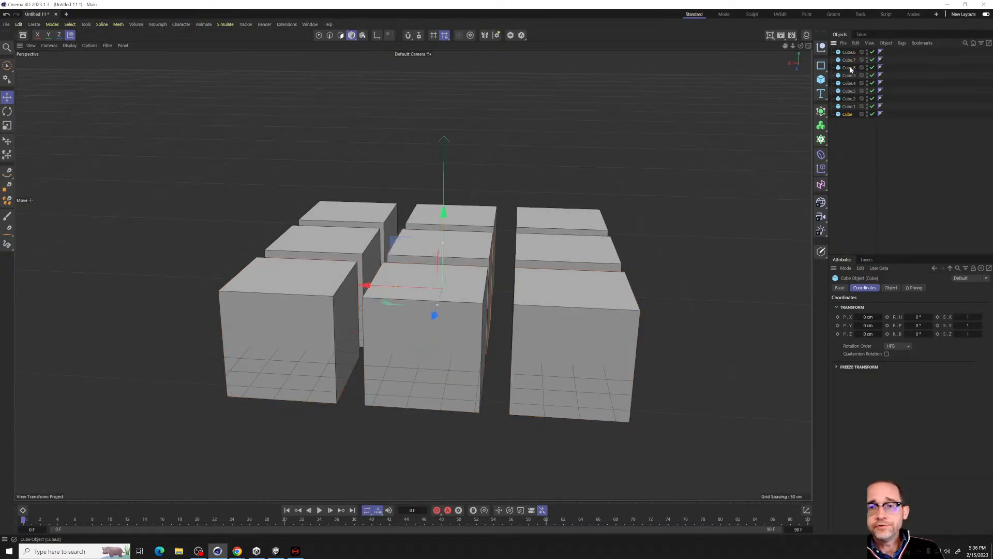
{"action": "left_click", "coordinate": [848, 52], "text": "shift"}
{"action": "left_click_drag", "start_coordinate": [538, 191], "coordinate": [454, 96], "text": "alt"}
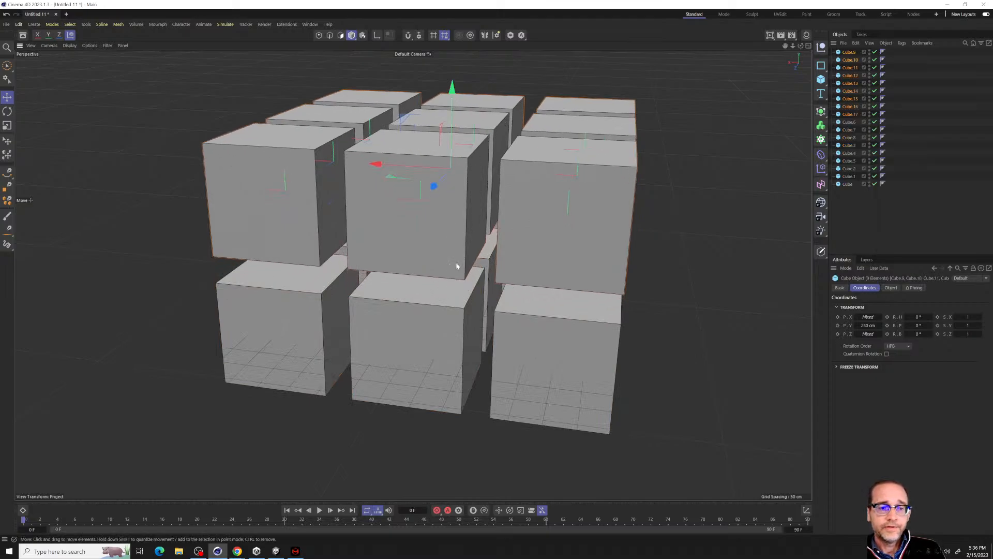
Select the nine cubes of the original middle layer and duplicate them downward, placing the copies at Y -250 cm.
{"action": "left_click_drag", "start_coordinate": [456, 266], "coordinate": [464, 261], "text": "alt"}
{"action": "left_click_drag", "start_coordinate": [496, 326], "coordinate": [504, 254], "text": "alt"}
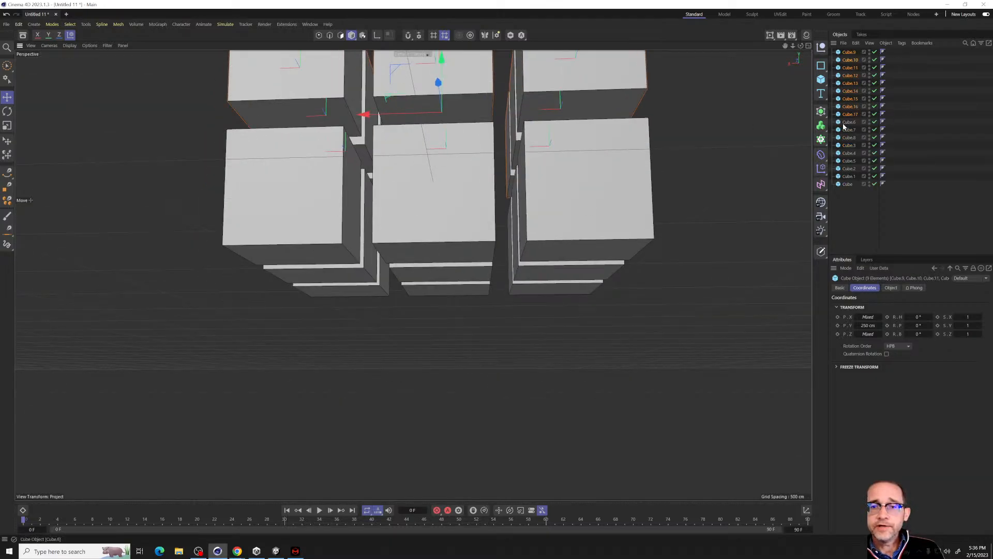
{"action": "left_click", "coordinate": [845, 123]}
{"action": "left_click", "coordinate": [847, 184], "text": "shift"}
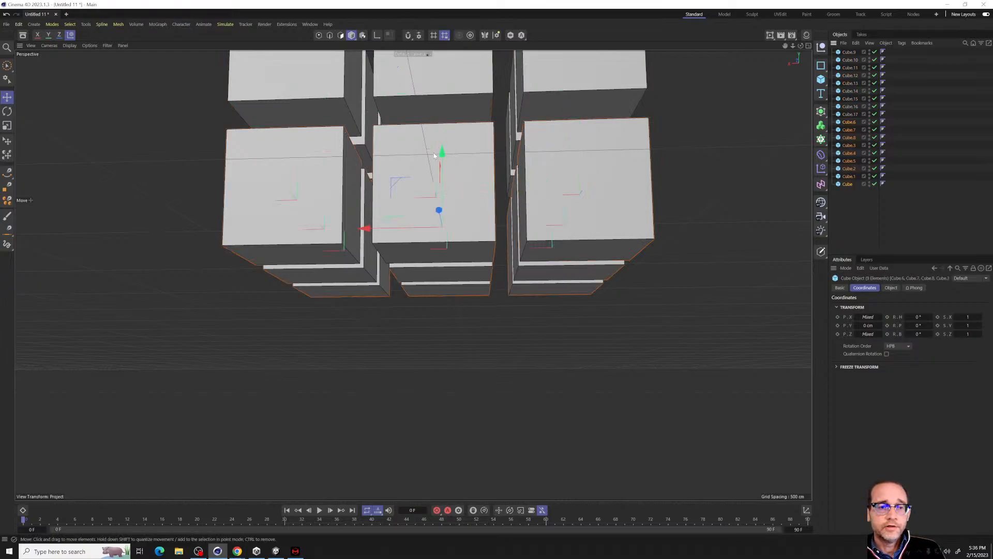
{"action": "left_click_drag", "start_coordinate": [441, 154], "coordinate": [438, 276]}
Examine the three-layer block of cubes from several angles and distances.
{"action": "left_click_drag", "start_coordinate": [405, 243], "coordinate": [518, 259], "text": "alt"}
{"action": "scroll", "coordinate": [408, 240], "scroll_direction": "down", "scroll_amount": 3}
{"action": "scroll", "coordinate": [410, 237], "scroll_direction": "down", "scroll_amount": 4}
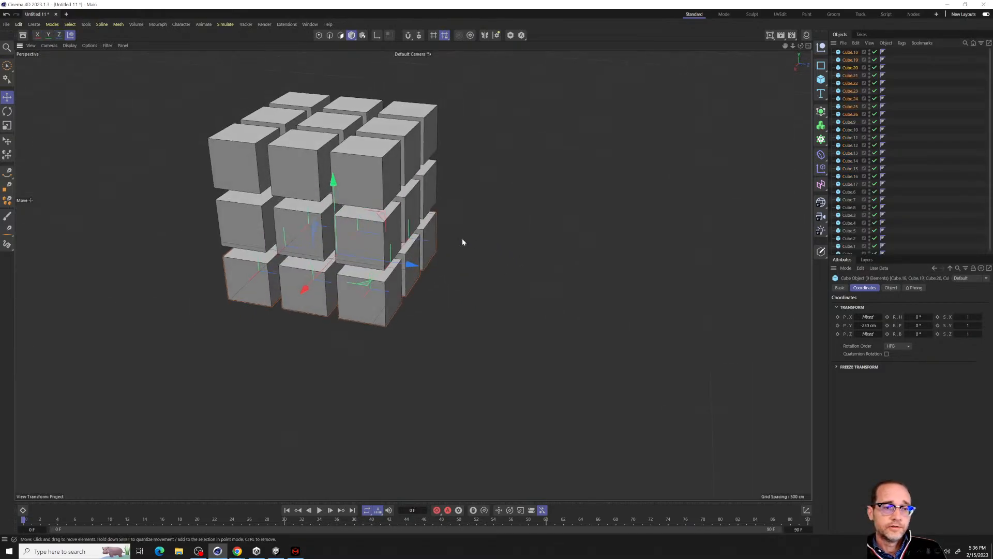
{"action": "middle_click_drag", "start_coordinate": [341, 220], "coordinate": [483, 290], "text": "alt"}
{"action": "scroll", "coordinate": [484, 291], "scroll_direction": "up", "scroll_amount": 6}
{"action": "left_click_drag", "start_coordinate": [464, 314], "coordinate": [543, 355], "text": "alt"}
{"action": "left_click_drag", "start_coordinate": [412, 275], "coordinate": [585, 300], "text": "alt"}
{"action": "scroll", "coordinate": [581, 300], "scroll_direction": "down", "scroll_amount": 3}
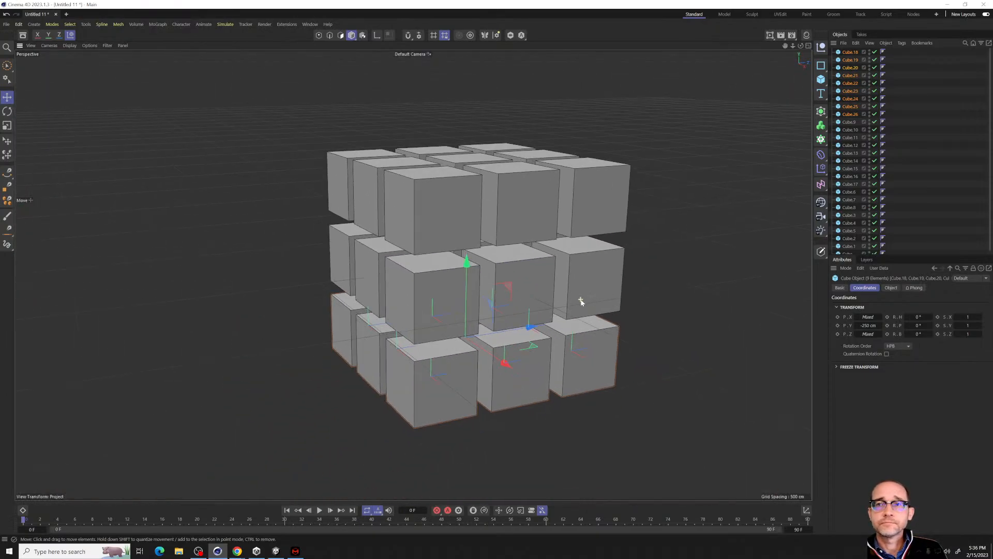
{"action": "scroll", "coordinate": [581, 300], "scroll_direction": "up", "scroll_amount": 3}
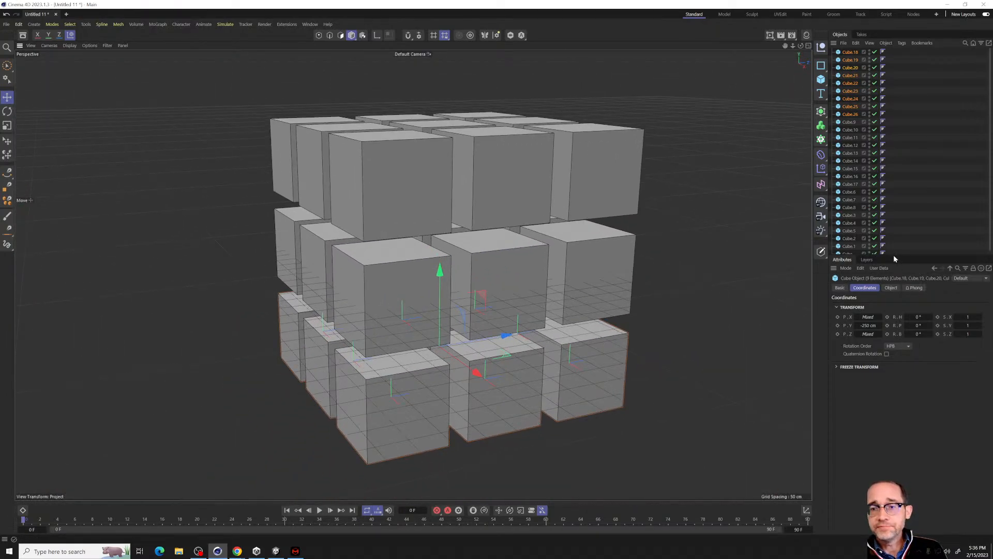
Enlarge the object list, select every cube from the original to the last copy, and group them under a null.
{"action": "left_click_drag", "start_coordinate": [894, 257], "coordinate": [894, 277]}
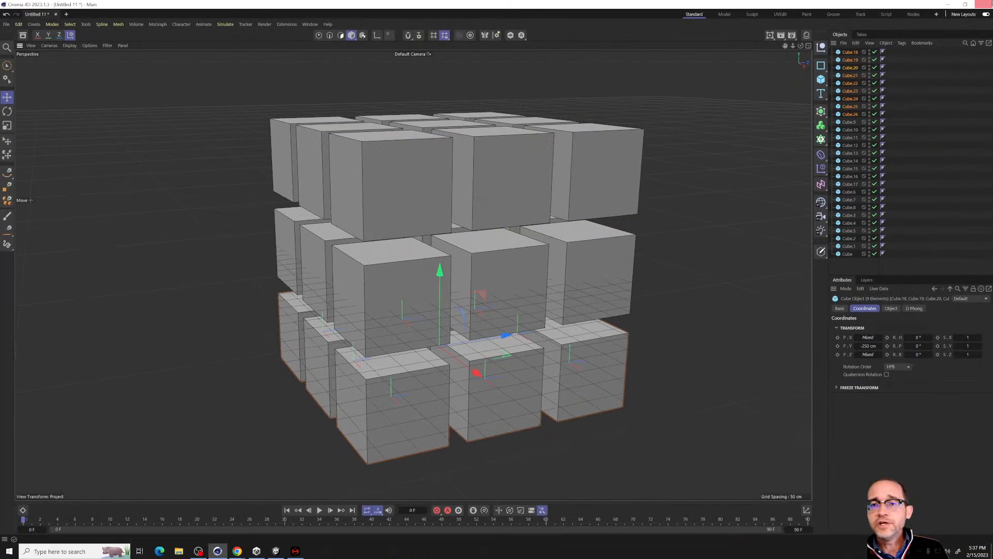
{"action": "left_click_drag", "start_coordinate": [360, 245], "coordinate": [391, 229], "text": "alt"}
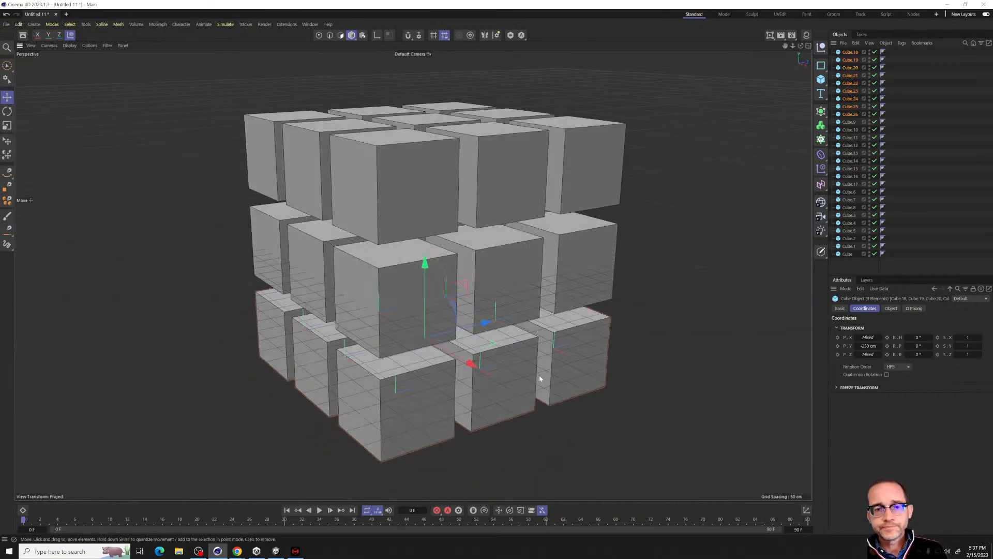
{"action": "mouse_move", "coordinate": [383, 155]}
{"action": "left_mouse_down", "text": "alt"}
{"action": "mouse_move", "coordinate": [357, 133]}
{"action": "mouse_move", "coordinate": [377, 141]}
{"action": "left_mouse_up", "text": "alt"}
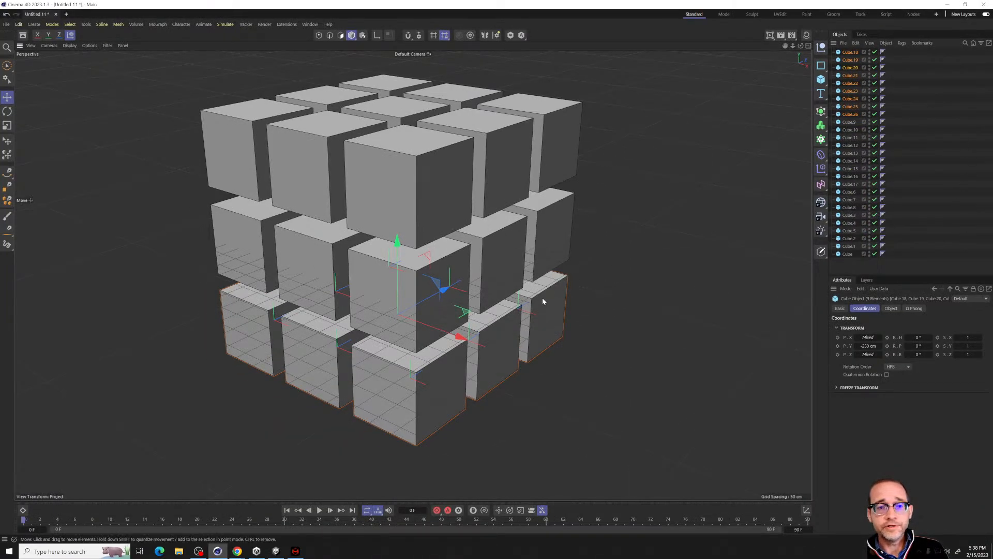
{"action": "left_click", "coordinate": [855, 254]}
{"action": "left_click", "coordinate": [851, 52], "text": "shift"}
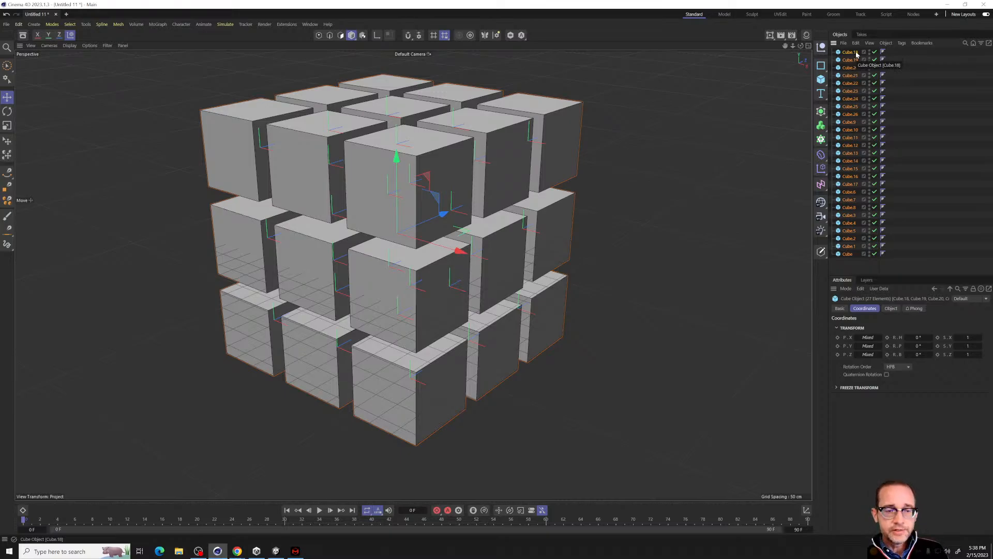
{"action": "key", "text": "alt+g"}
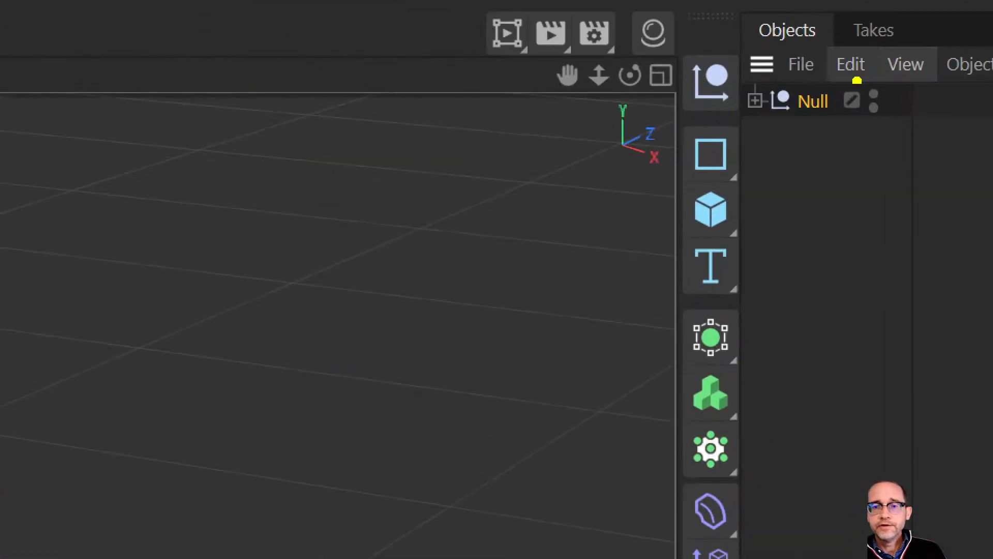
Annotate the magnified view beside the collapsed null with the text "folded unfolded +".
{"action": "type", "text": "tf"}
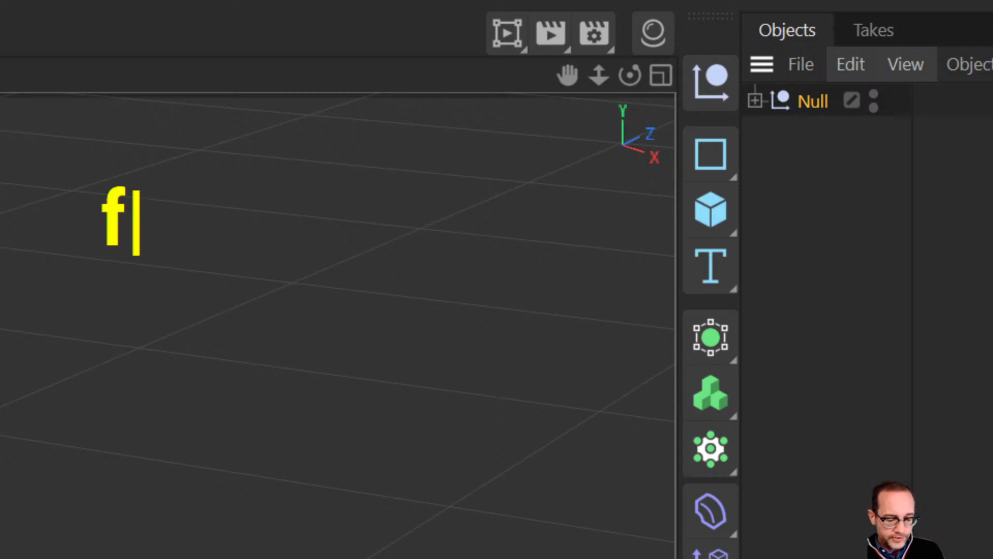
{"action": "type", "text": "od"}
{"action": "key", "text": "BackSpace"}
{"action": "type", "text": "lded "}
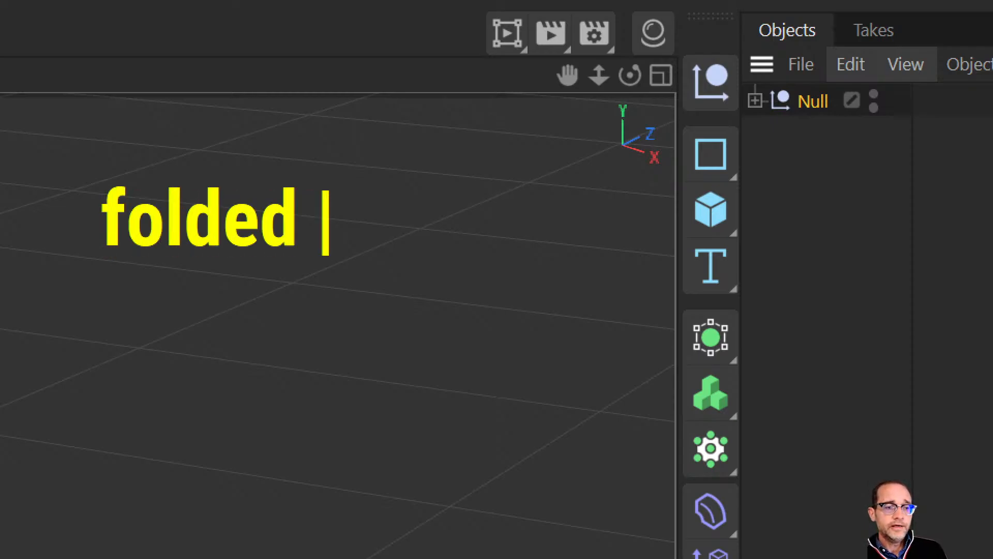
{"action": "type", "text": "unfo"}
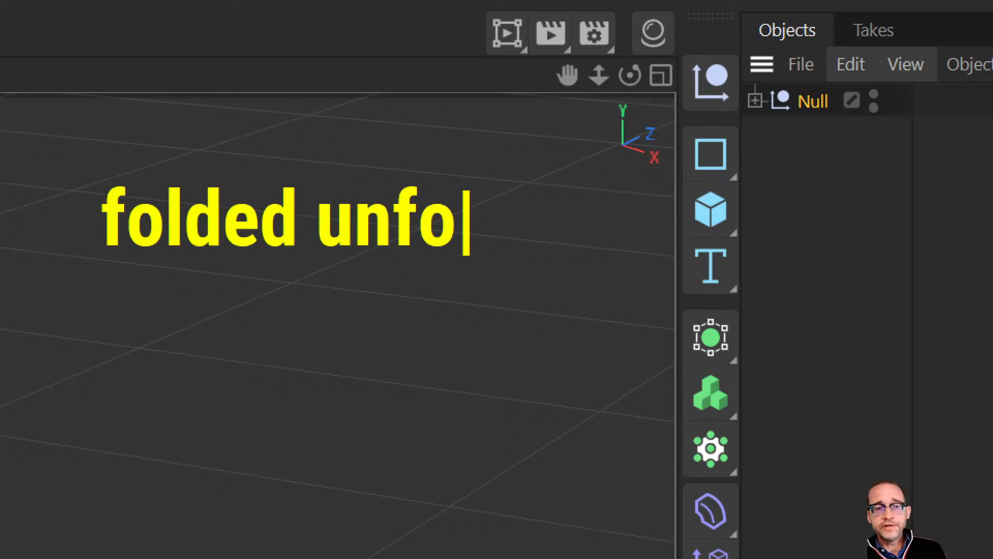
{"action": "type", "text": "lder"}
{"action": "key", "text": "BackSpace"}
{"action": "type", "text": "ded"}
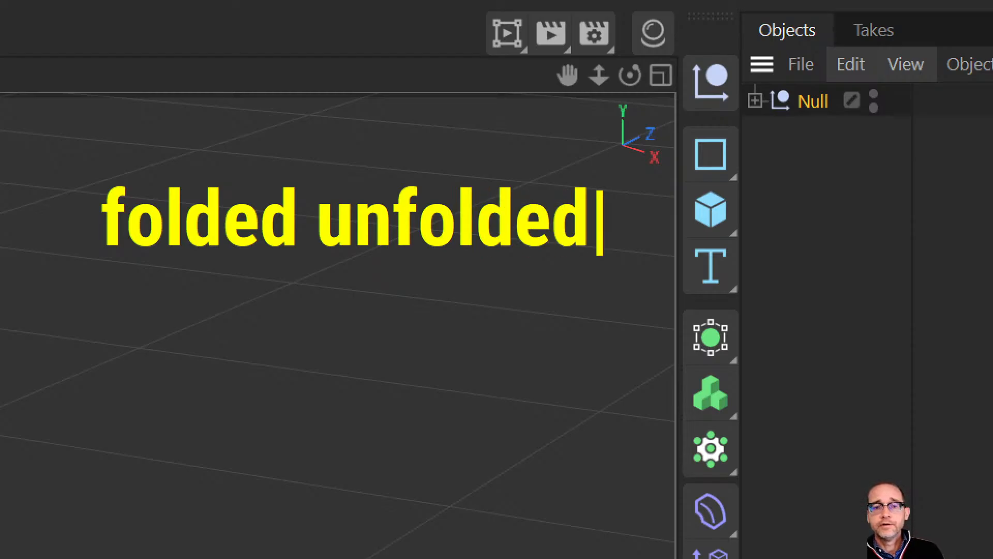
{"action": "type", "text": " +"}
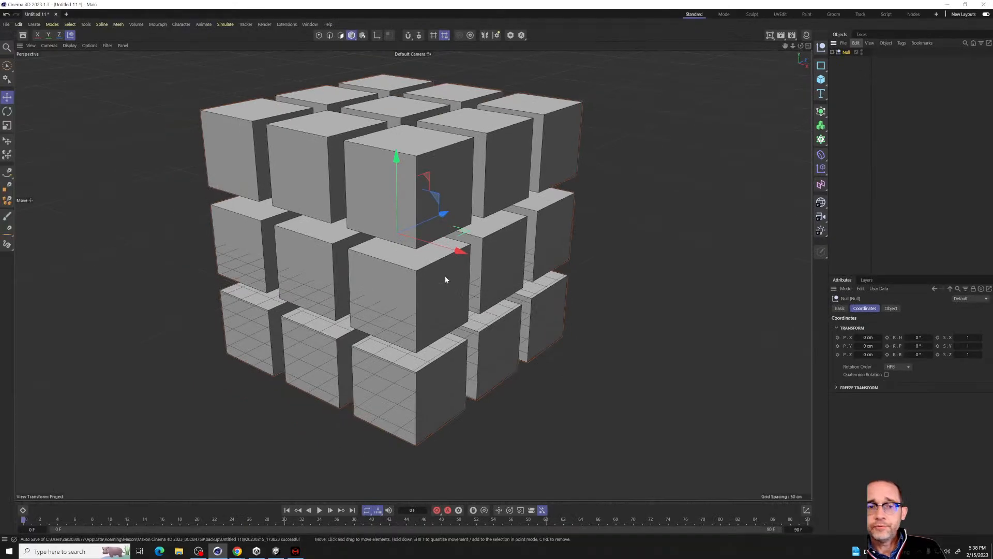
Unfold the null to inspect the cubes grouped inside it and fold it again.
{"action": "left_click", "coordinate": [832, 52]}
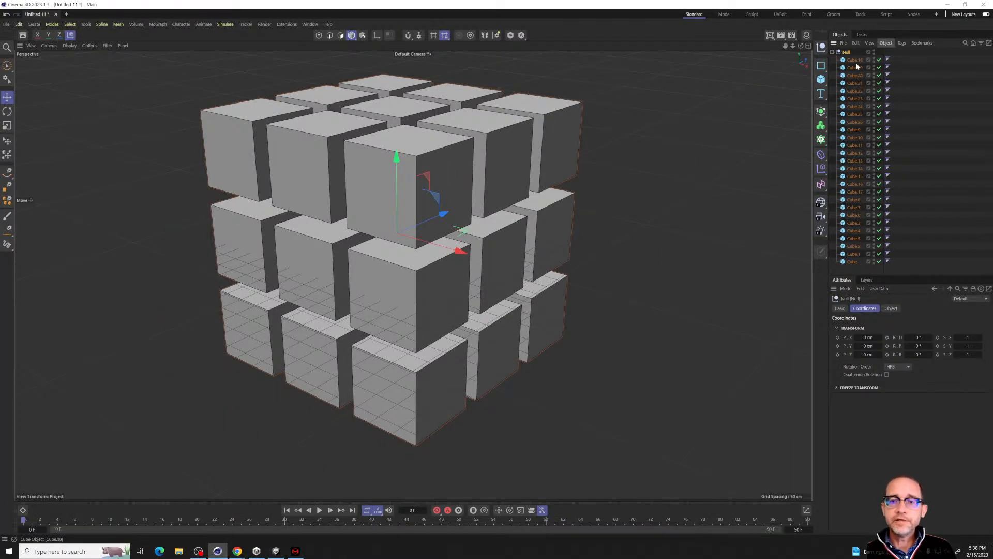
{"action": "left_click", "coordinate": [833, 52]}
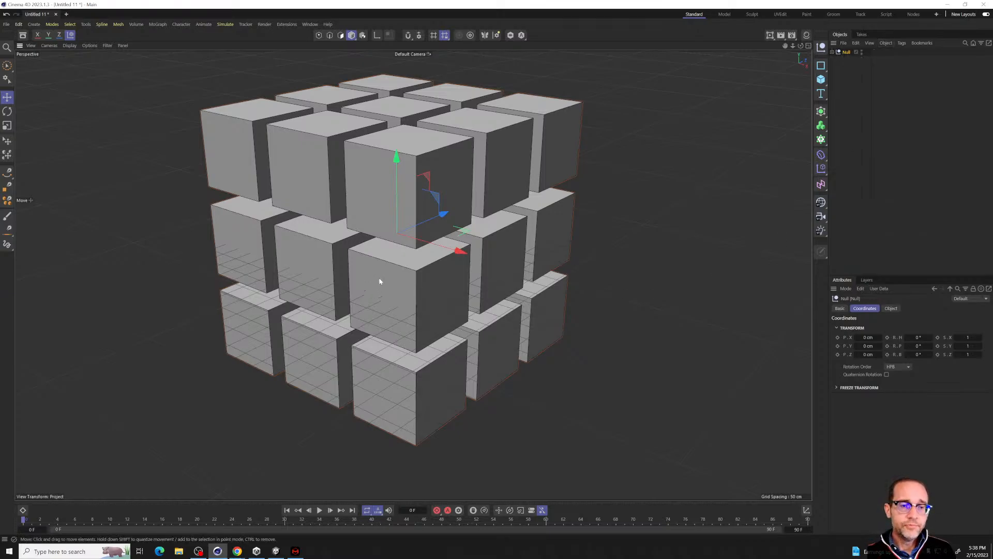
Try moving, rotating and scaling the null so all grouped cubes transform together, undoing each change.
{"action": "key", "text": "e"}
{"action": "left_click_drag", "start_coordinate": [416, 239], "coordinate": [732, 253]}
{"action": "key", "text": "ctrl+z"}
{"action": "key", "text": "r"}
{"action": "key", "text": "ctrl+z"}
{"action": "key", "text": "t"}
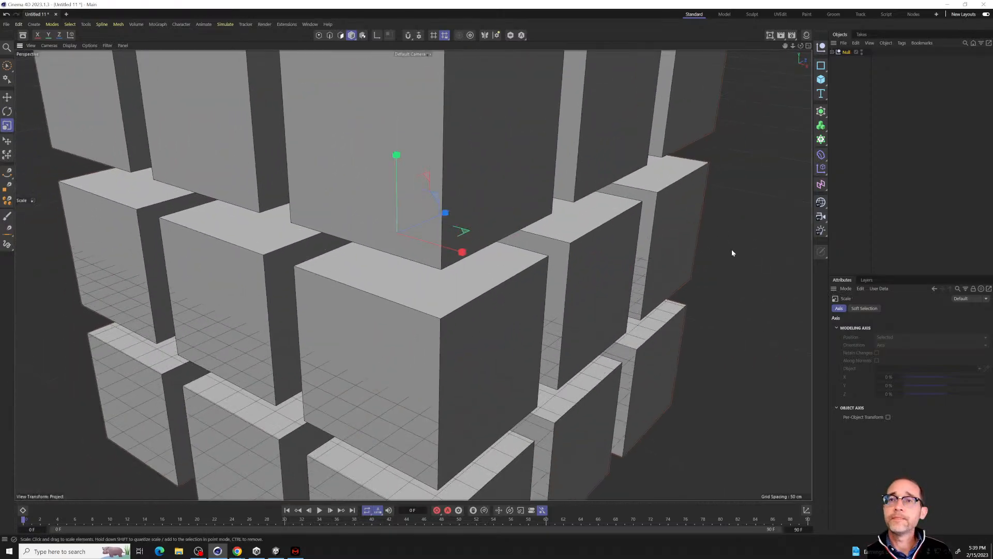
{"action": "key", "text": "ctrl+z"}
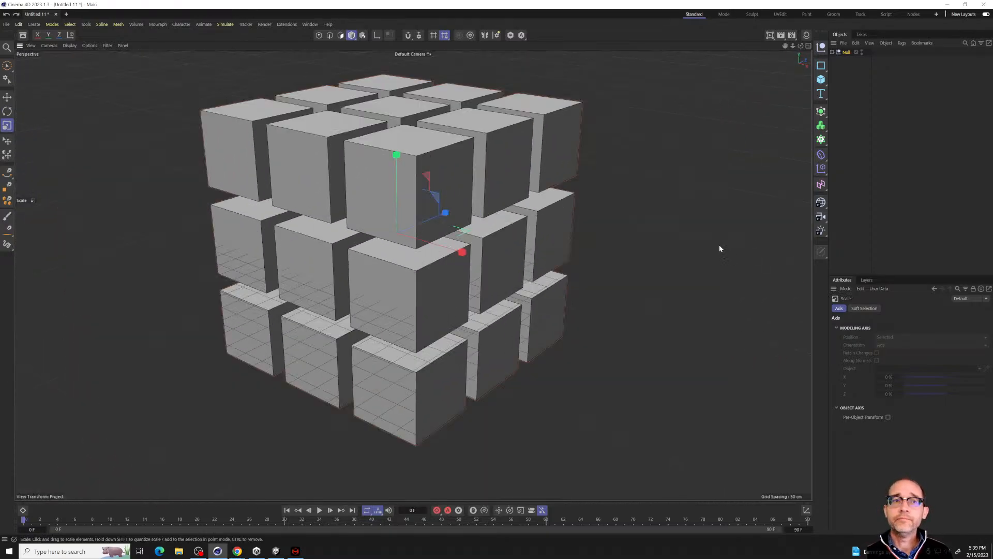
Move the null with its cubes away from the origin to about X 909 cm, Y 335 cm, Z -1128 cm.
{"action": "mouse_move", "coordinate": [579, 244]}
{"action": "left_mouse_down", "text": "alt"}
{"action": "mouse_move", "coordinate": [432, 237]}
{"action": "mouse_move", "coordinate": [361, 216]}
{"action": "mouse_move", "coordinate": [516, 244]}
{"action": "mouse_move", "coordinate": [512, 287]}
{"action": "mouse_move", "coordinate": [569, 248]}
{"action": "left_mouse_up", "text": "alt"}
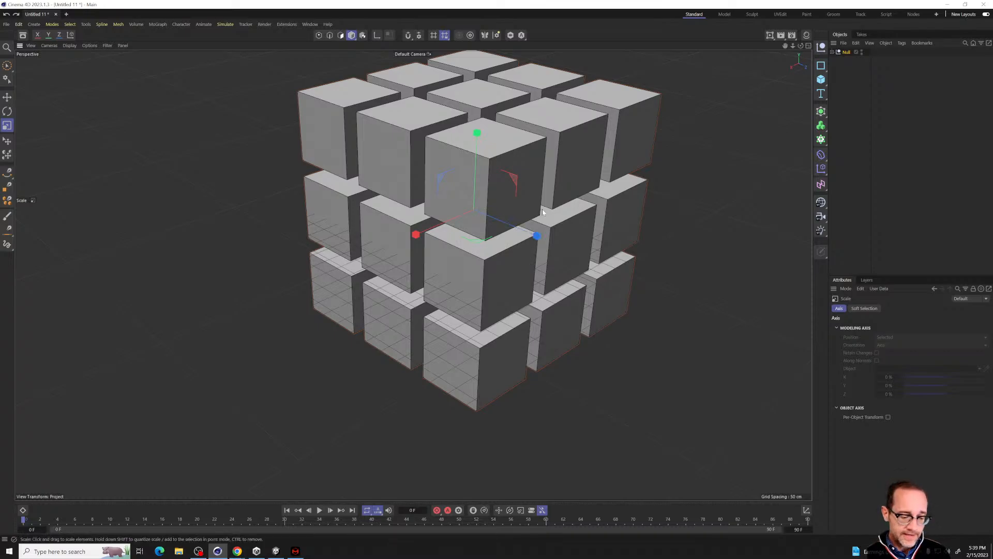
{"action": "key", "text": "e"}
{"action": "left_click_drag", "start_coordinate": [501, 226], "coordinate": [243, 201]}
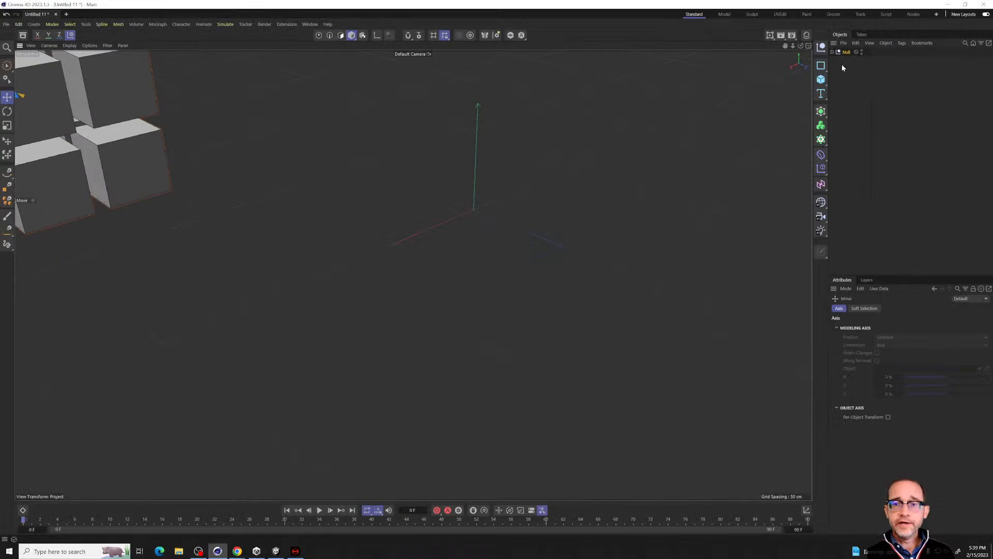
Rename the null group to "CC" and deselect it.
{"action": "double_click", "coordinate": [845, 52]}
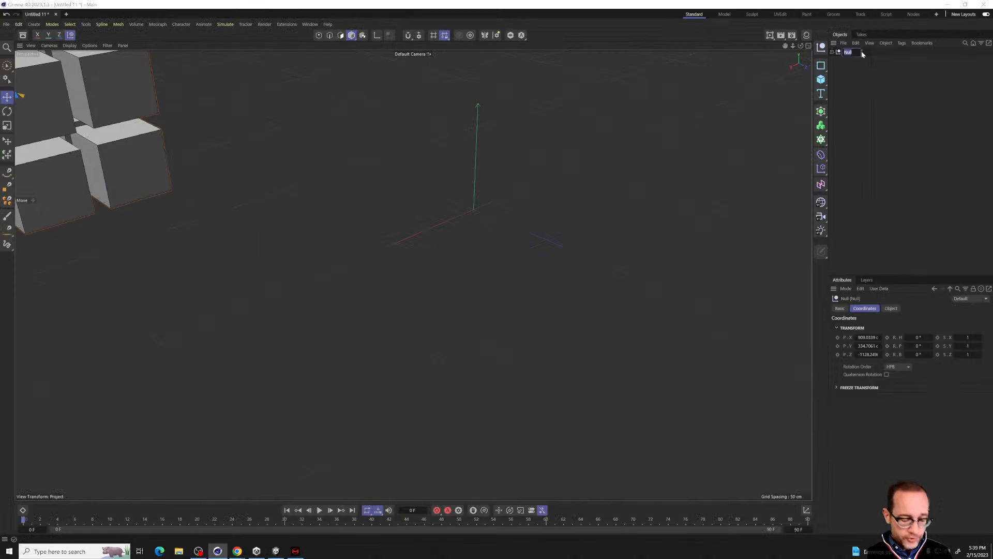
{"action": "type", "text": "CC"}
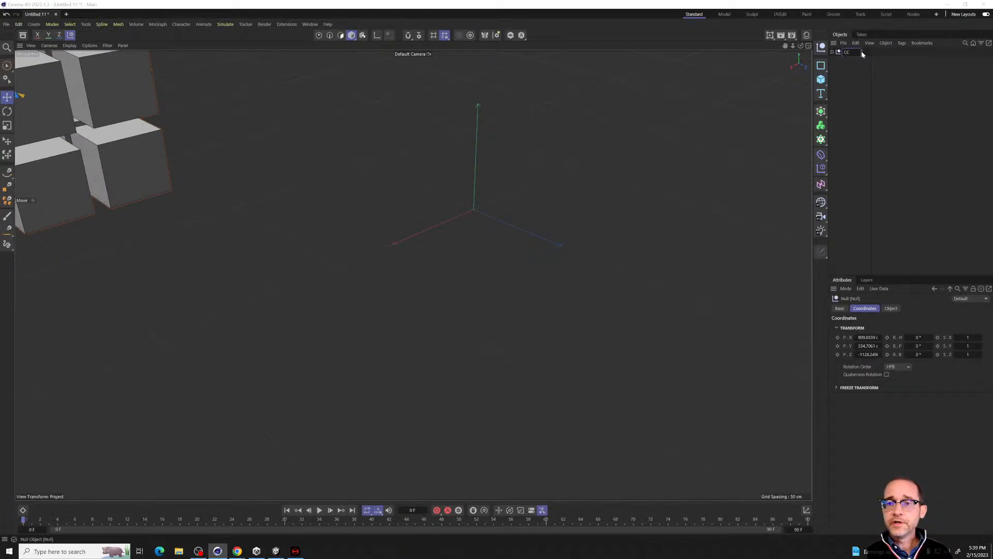
{"action": "key", "text": "Return"}
{"action": "left_click", "coordinate": [847, 58]}
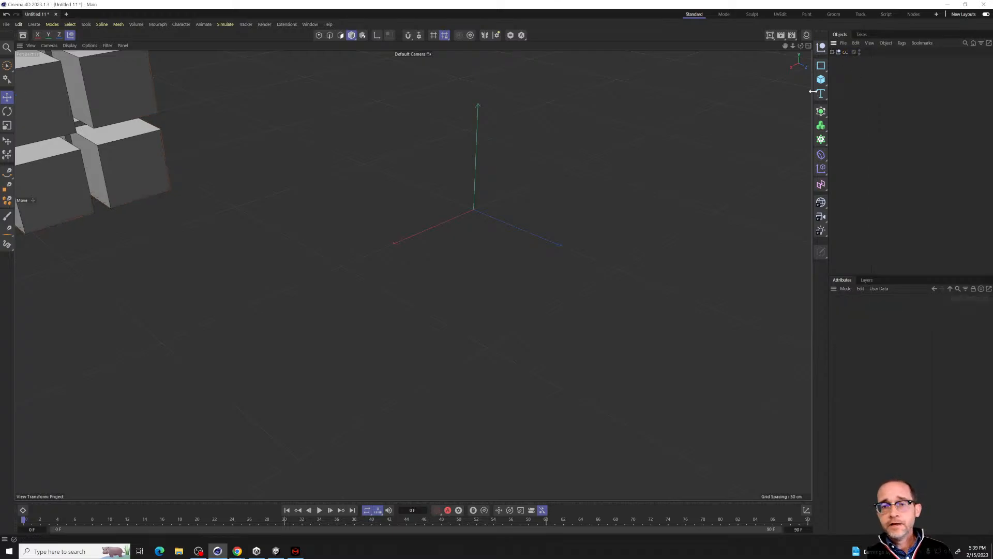
Select the CC group to examine its axis position relative to the world origin, and deselect it.
{"action": "left_click", "coordinate": [846, 53]}
{"action": "left_click_drag", "start_coordinate": [339, 251], "coordinate": [480, 320], "text": "alt"}
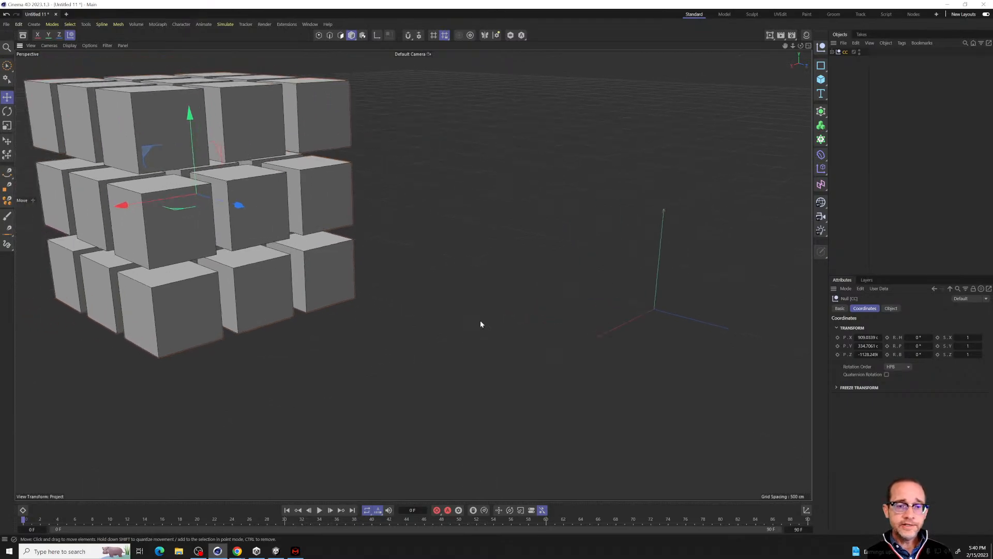
{"action": "left_click", "coordinate": [894, 98]}
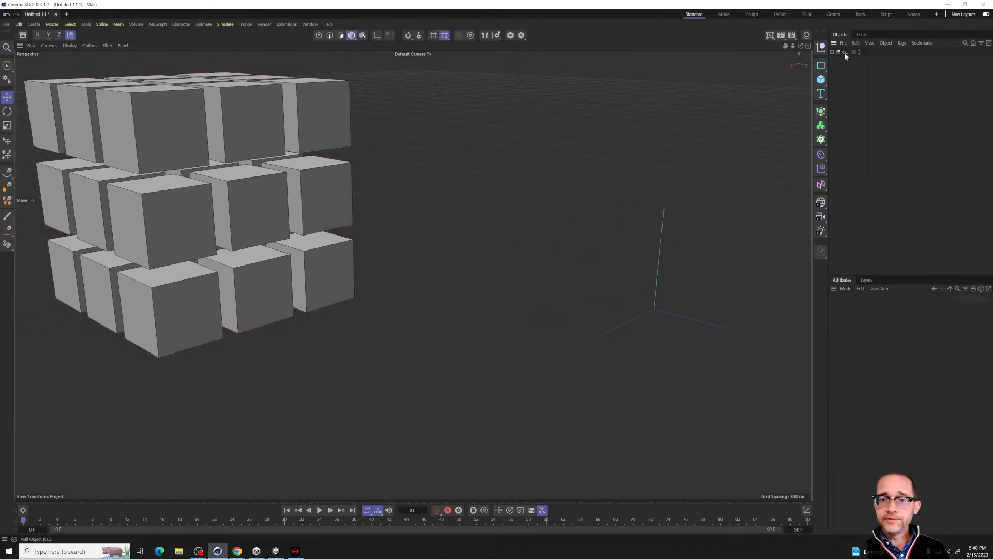
Return the CC group with its cubes to the world origin at X 0, Y 0, Z 0 cm and deselect it.
{"action": "left_click", "coordinate": [844, 53]}
{"action": "key", "text": "alt+0"}
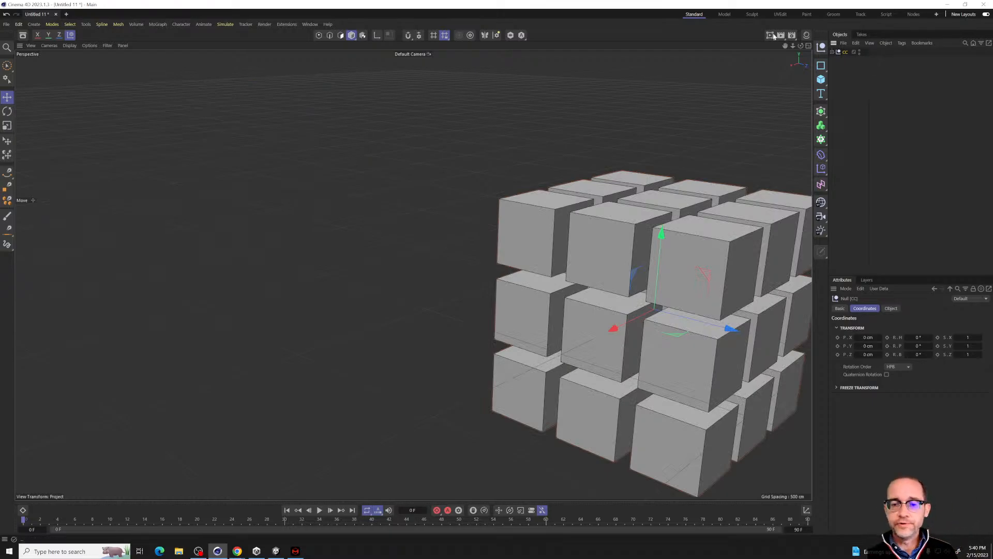
{"action": "left_click_drag", "start_coordinate": [610, 204], "coordinate": [507, 279], "text": "alt"}
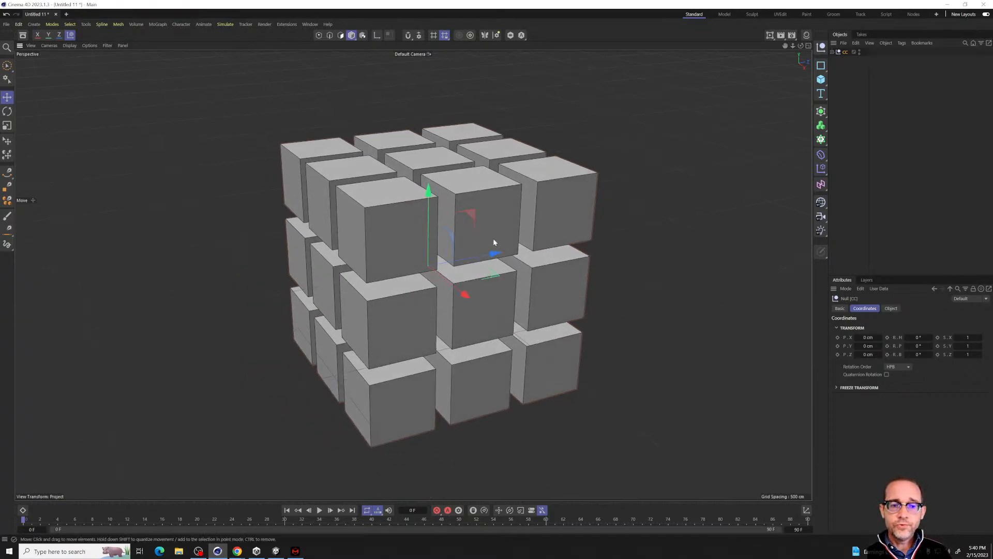
{"action": "mouse_move", "coordinate": [417, 253]}
{"action": "left_mouse_down", "text": "alt"}
{"action": "mouse_move", "coordinate": [383, 230]}
{"action": "mouse_move", "coordinate": [493, 233]}
{"action": "mouse_move", "coordinate": [515, 295]}
{"action": "mouse_move", "coordinate": [499, 237]}
{"action": "mouse_move", "coordinate": [412, 200]}
{"action": "mouse_move", "coordinate": [433, 249]}
{"action": "left_mouse_up", "text": "alt"}
{"action": "scroll", "coordinate": [434, 249], "scroll_direction": "down", "scroll_amount": 2}
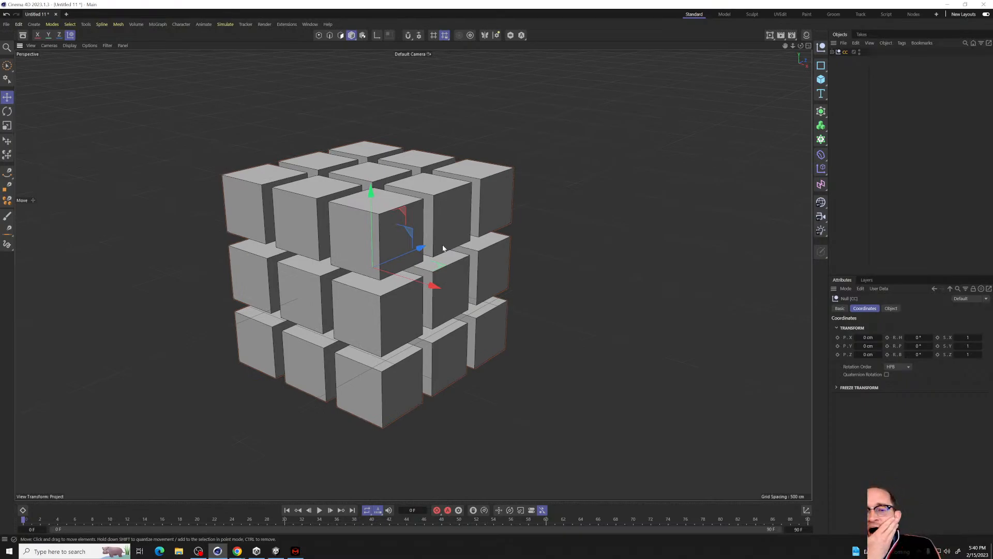
{"action": "left_click", "coordinate": [741, 138]}
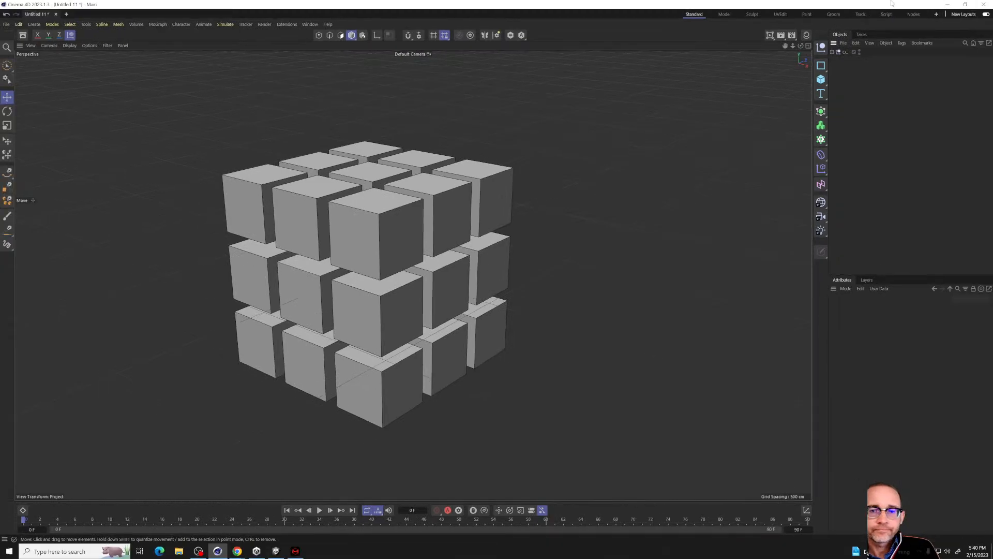
Select the CC group and expand its hierarchy to examine the individual cubes inside.
{"action": "left_click", "coordinate": [846, 51]}
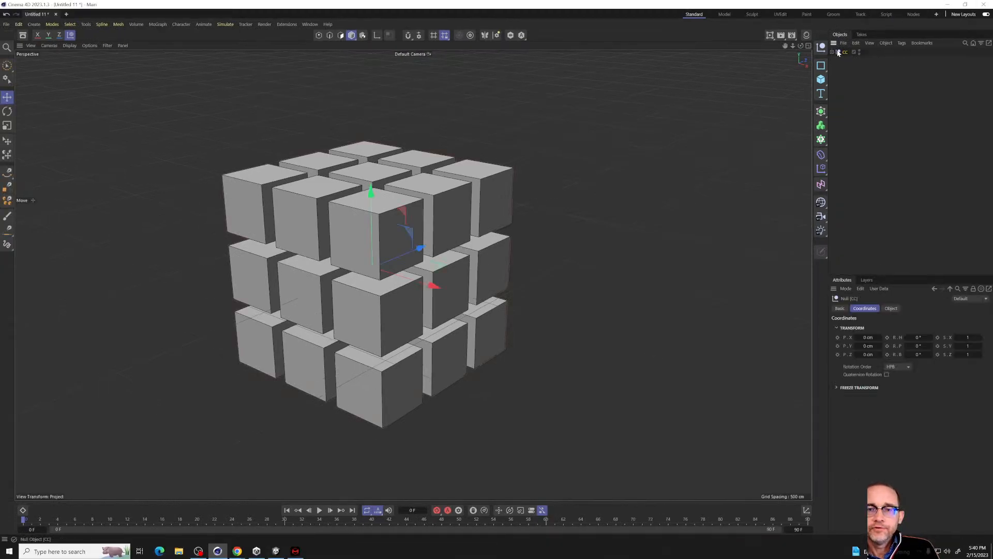
{"action": "left_click", "coordinate": [832, 52]}
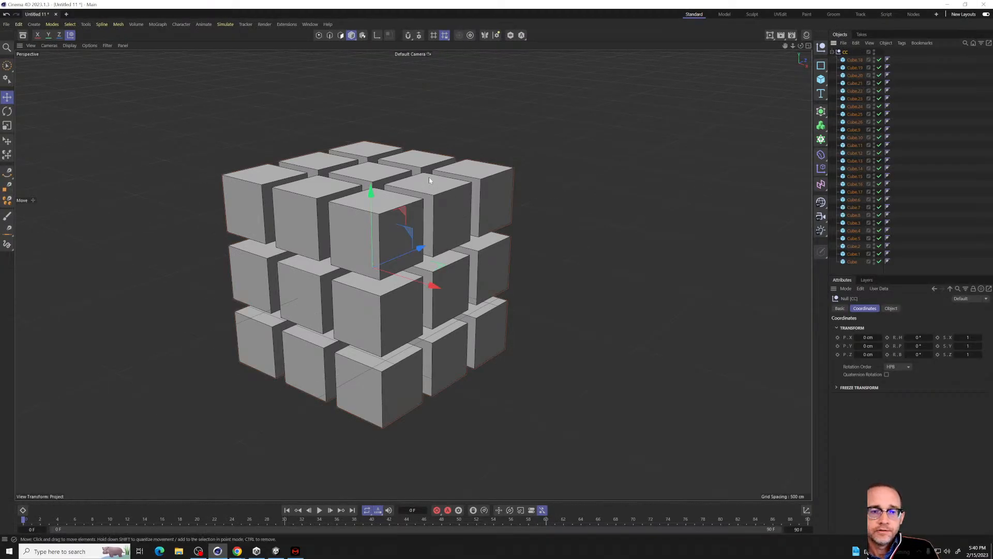
{"action": "left_click_drag", "start_coordinate": [430, 180], "coordinate": [428, 204], "text": "alt"}
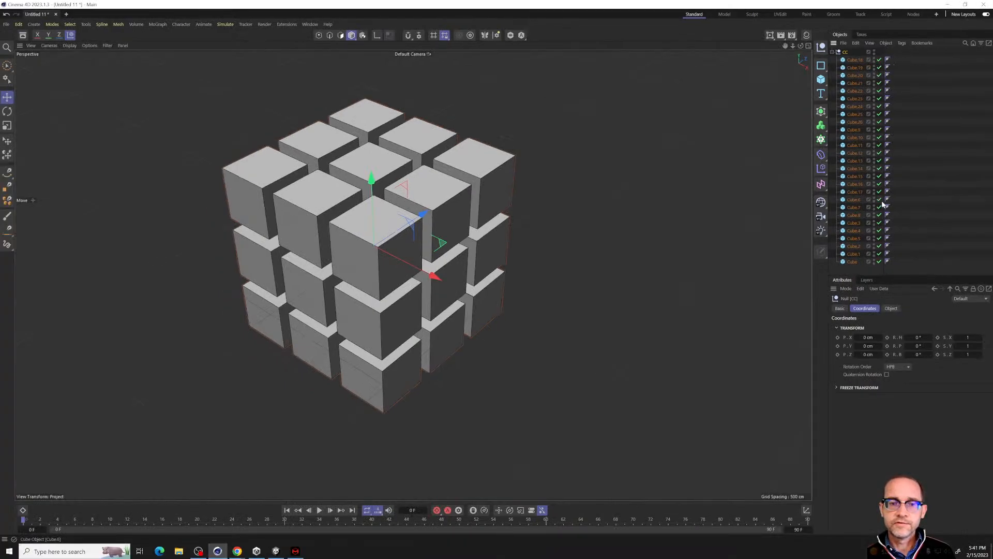
Switch individual cubes in the CC group, mainly Cube.17, off and back on repeatedly to demonstrate the object enable state.
{"action": "left_click", "coordinate": [888, 176]}
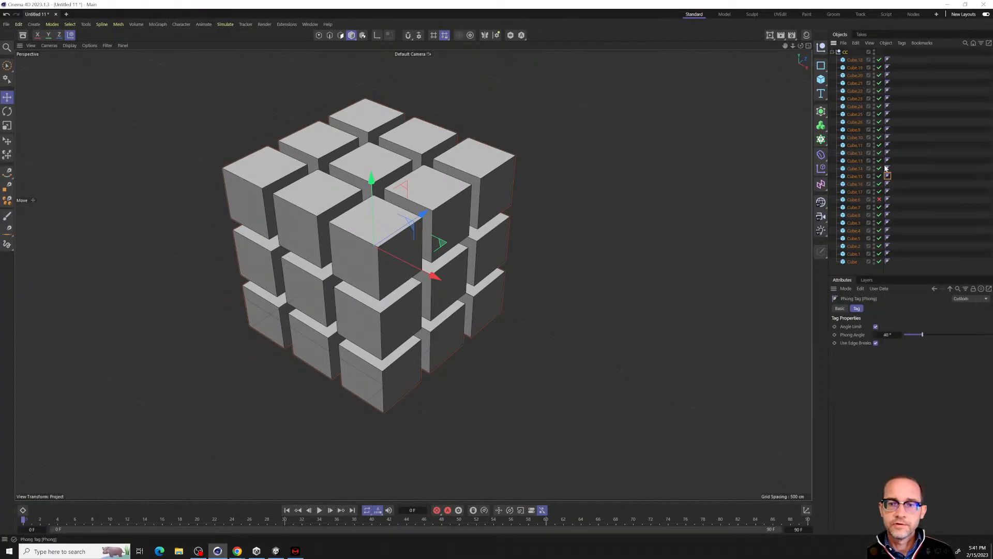
{"action": "left_click", "coordinate": [880, 145]}
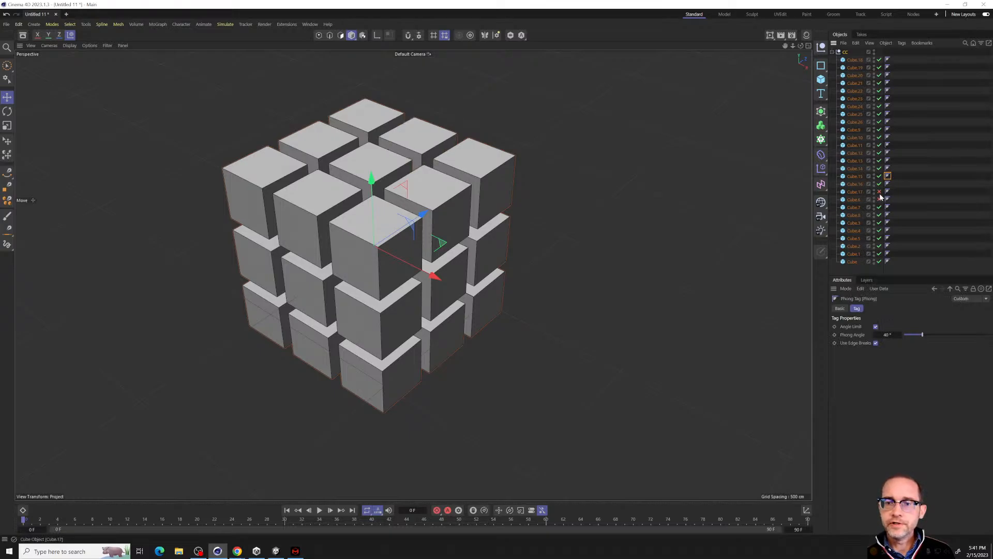
{"action": "left_click", "coordinate": [879, 192]}
{"action": "left_click", "coordinate": [879, 191]}
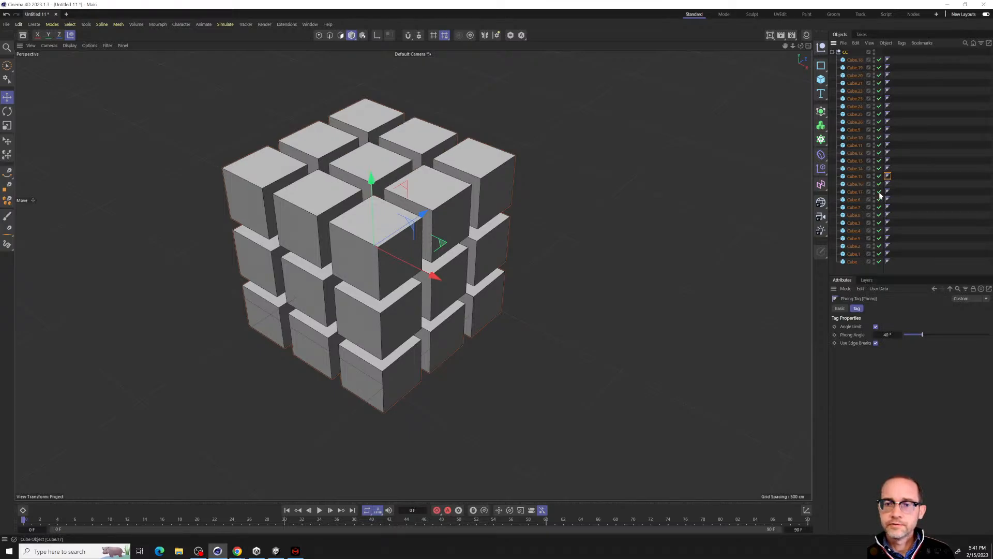
{"action": "left_click", "coordinate": [879, 191]}
{"action": "left_click", "coordinate": [879, 192]}
{"action": "left_click", "coordinate": [879, 191]}
{"action": "left_click", "coordinate": [880, 192]}
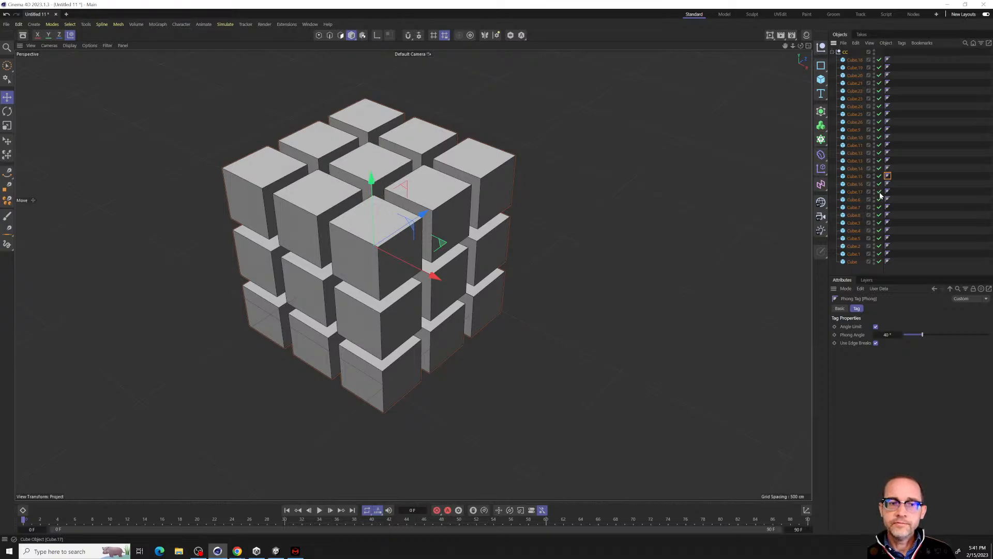
{"action": "left_click", "coordinate": [879, 192]}
{"action": "left_click", "coordinate": [879, 191]}
{"action": "left_click", "coordinate": [880, 192]}
{"action": "left_click", "coordinate": [879, 191]}
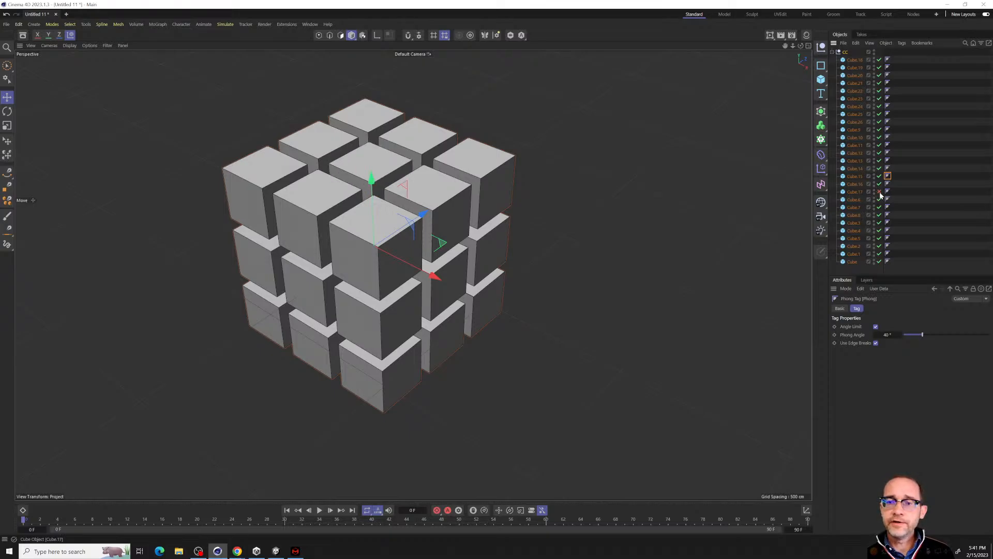
{"action": "left_click", "coordinate": [879, 192]}
{"action": "left_click", "coordinate": [879, 192]}
{"action": "left_click", "coordinate": [879, 192]}
{"action": "left_click", "coordinate": [879, 191]}
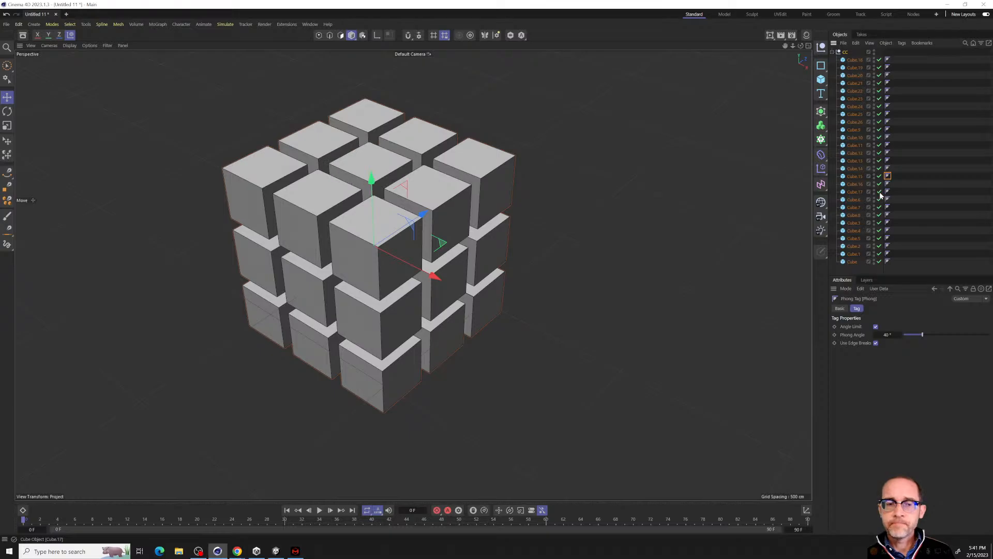
{"action": "left_click", "coordinate": [879, 191]}
{"action": "left_click", "coordinate": [879, 192]}
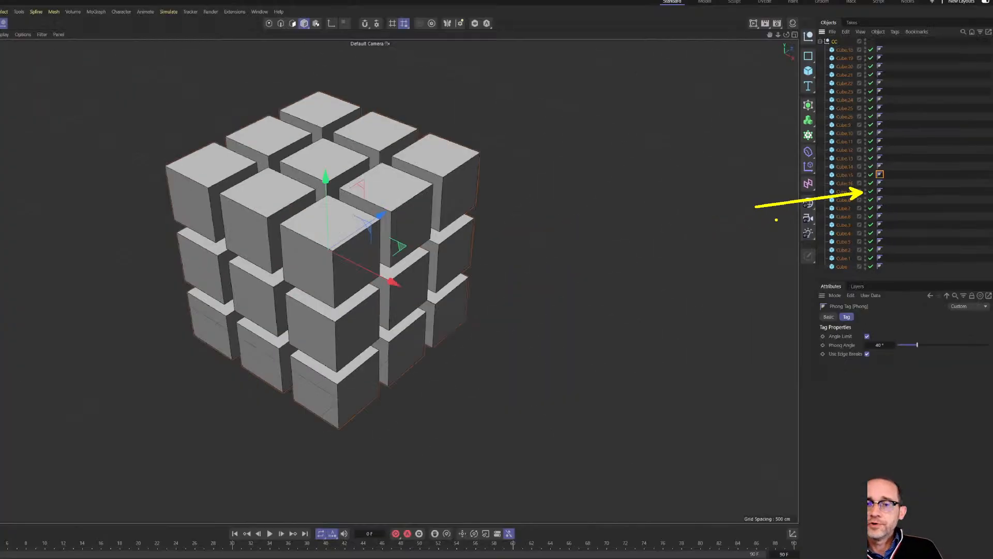
Hide Cube.15 in the viewport only and render the view to compare it, then exit the render.
{"action": "left_click", "coordinate": [873, 176]}
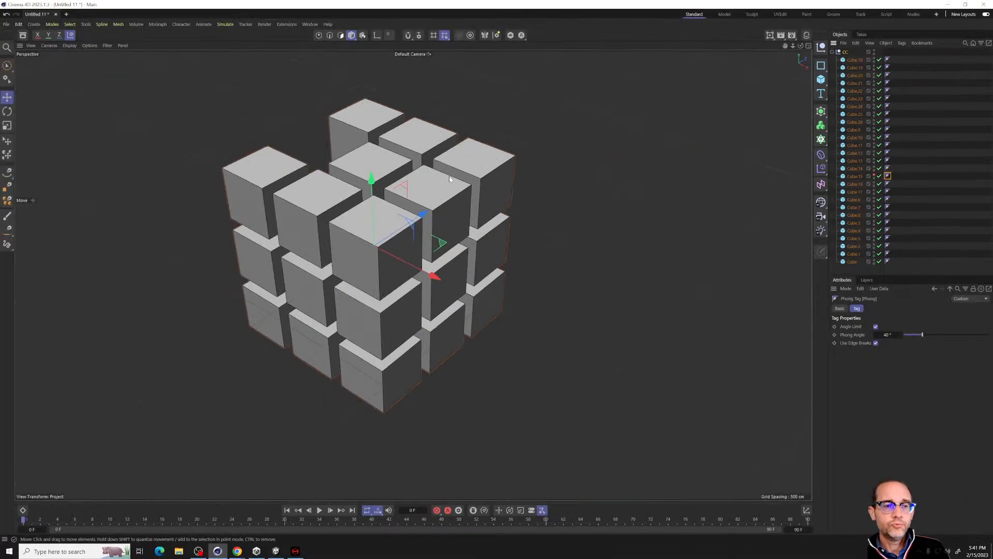
{"action": "scroll", "coordinate": [397, 166], "scroll_direction": "down", "scroll_amount": 1}
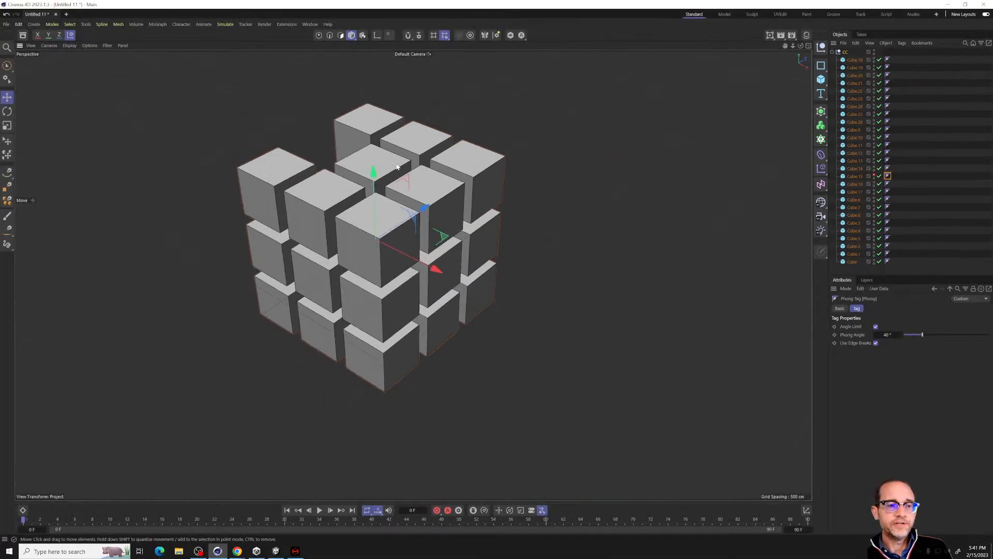
{"action": "left_click_drag", "start_coordinate": [347, 235], "coordinate": [399, 205], "text": "alt"}
{"action": "middle_click_drag", "start_coordinate": [399, 205], "coordinate": [570, 188], "text": "alt"}
{"action": "left_click_drag", "start_coordinate": [505, 220], "coordinate": [463, 247], "text": "alt"}
{"action": "middle_click_drag", "start_coordinate": [498, 232], "coordinate": [439, 235], "text": "alt"}
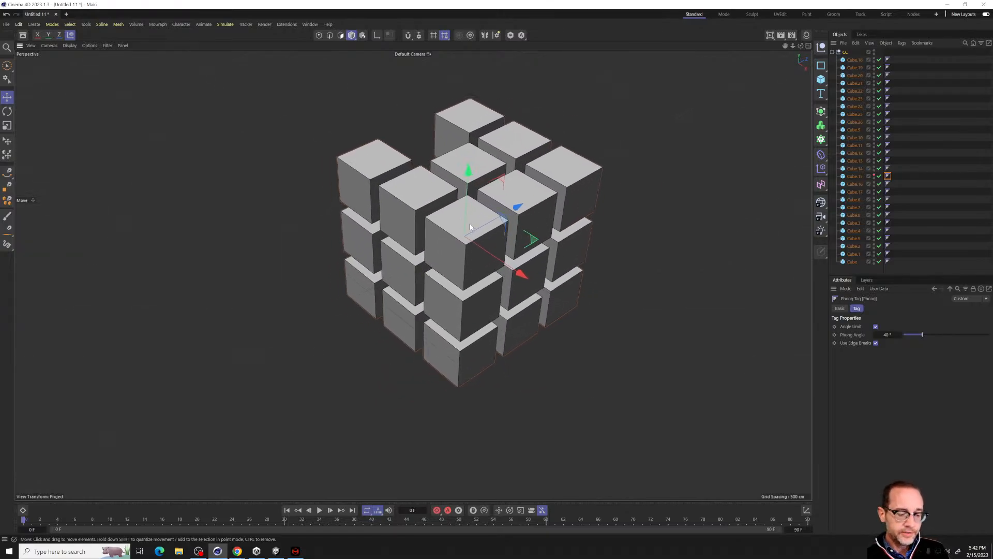
{"action": "key", "text": "ctrl+r"}
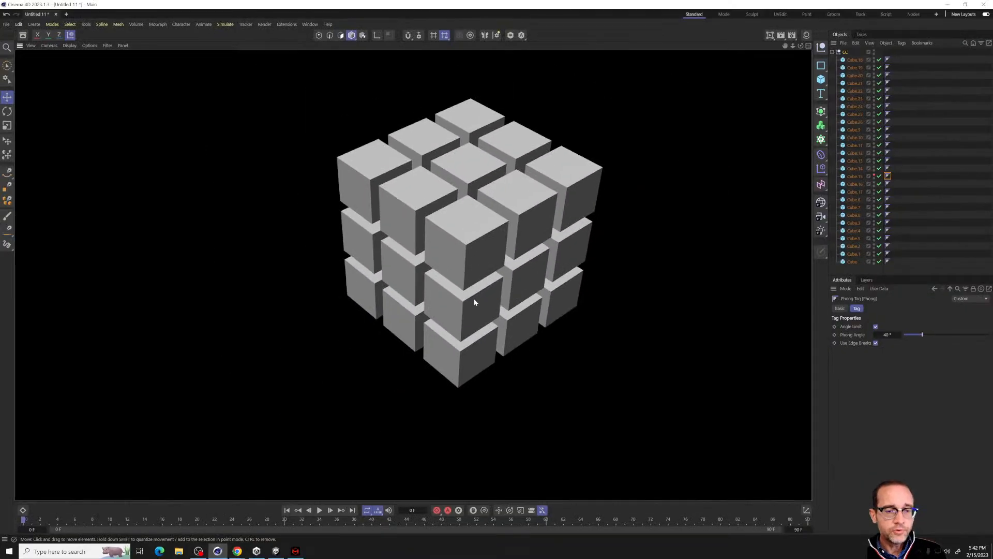
{"action": "left_click", "coordinate": [474, 299]}
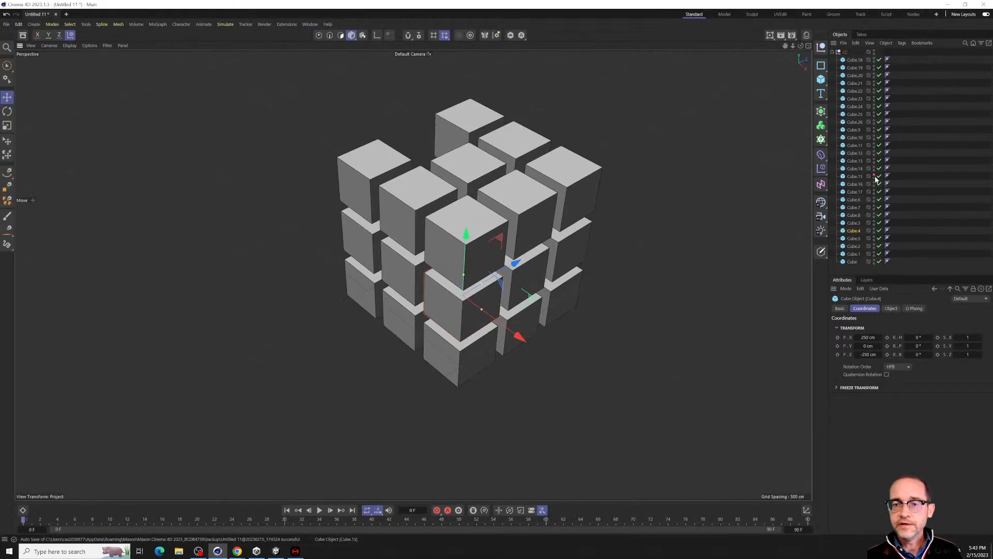
Show Cube.15 in the viewport but hide it in renders, render the view, and reset its visibility to default.
{"action": "left_click", "coordinate": [874, 176]}
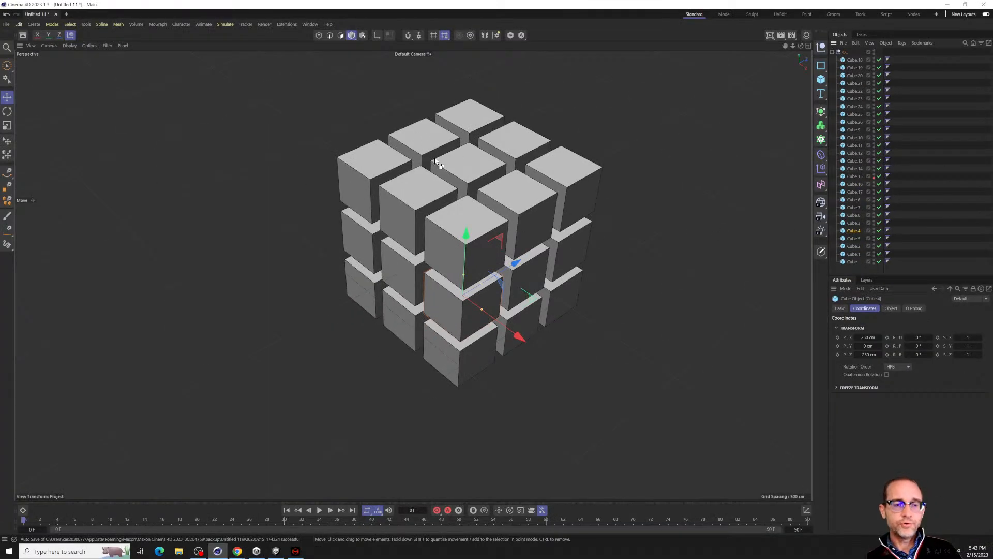
{"action": "key", "text": "ctrl+r"}
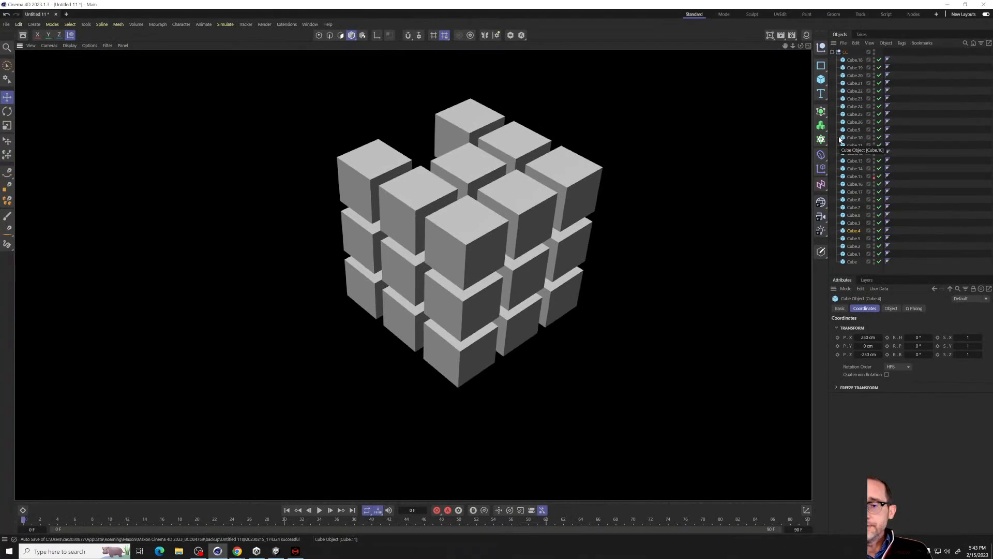
{"action": "left_click", "coordinate": [874, 178]}
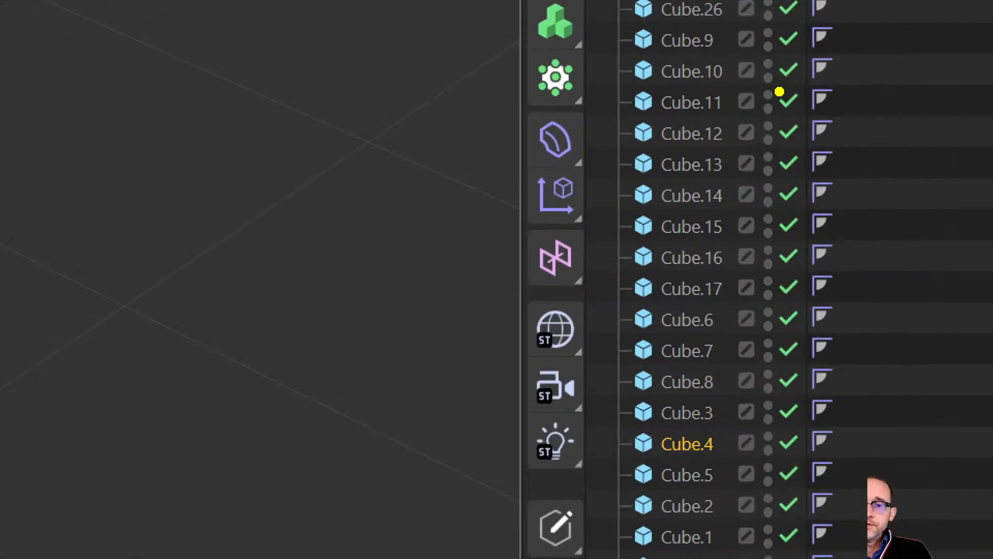
{"action": "mouse_move", "coordinate": [778, 92]}
{"action": "left_mouse_down"}
{"action": "mouse_move", "coordinate": [778, 481]}
{"action": "mouse_move", "coordinate": [822, 521]}
{"action": "left_mouse_up"}
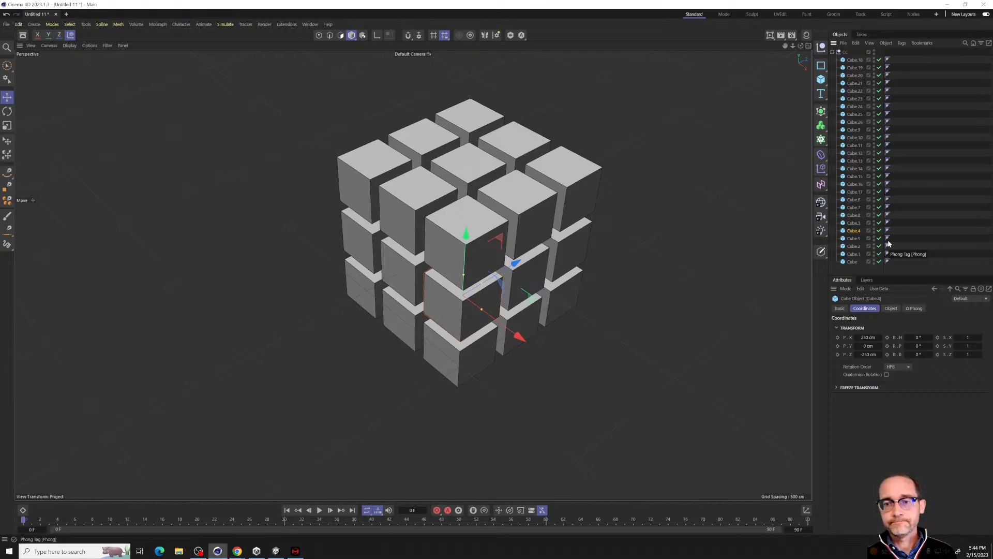
Collapse the CC group and hide it in both the viewport and renders.
{"action": "left_click_drag", "start_coordinate": [448, 262], "coordinate": [485, 250], "text": "alt"}
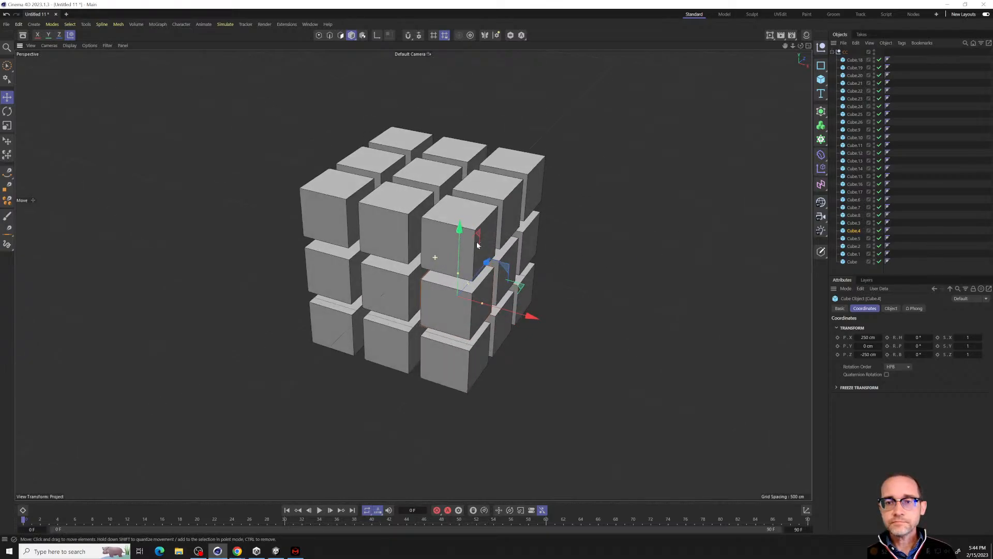
{"action": "left_click", "coordinate": [845, 52]}
{"action": "left_click", "coordinate": [833, 51]}
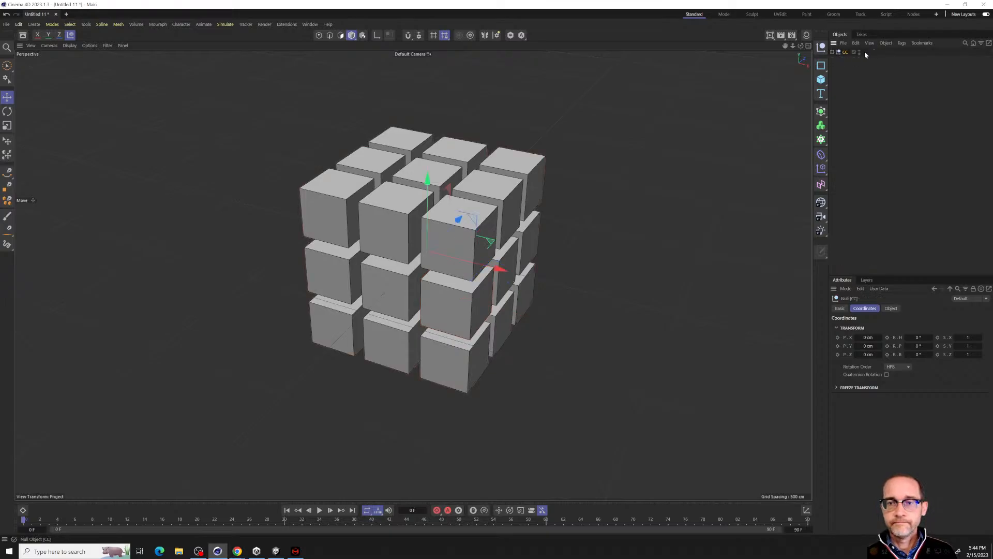
{"action": "double_click", "coordinate": [858, 51]}
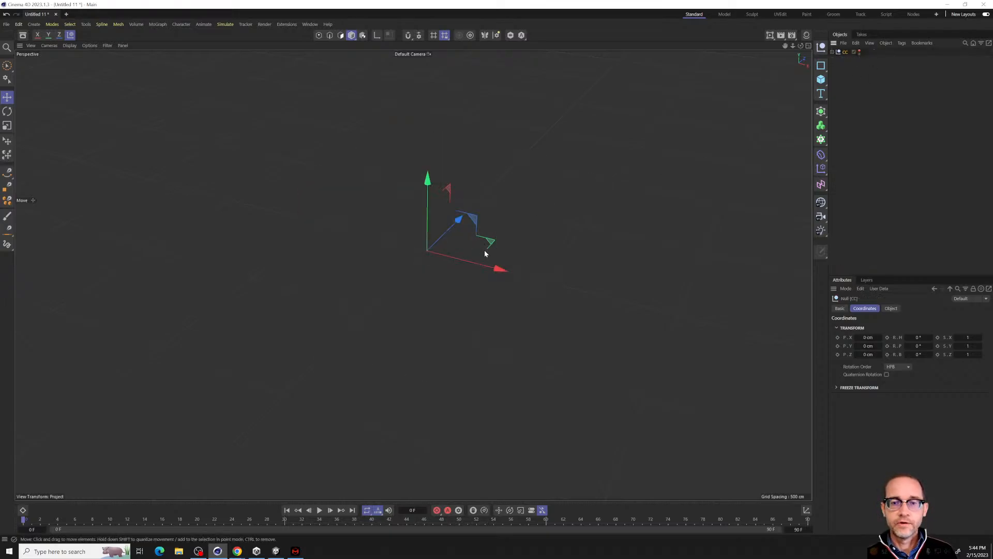
{"action": "left_click_drag", "start_coordinate": [823, 80], "coordinate": [842, 91]}
{"action": "left_click_drag", "start_coordinate": [594, 184], "coordinate": [355, 284], "text": "alt"}
{"action": "scroll", "coordinate": [354, 284], "scroll_direction": "up", "scroll_amount": 8}
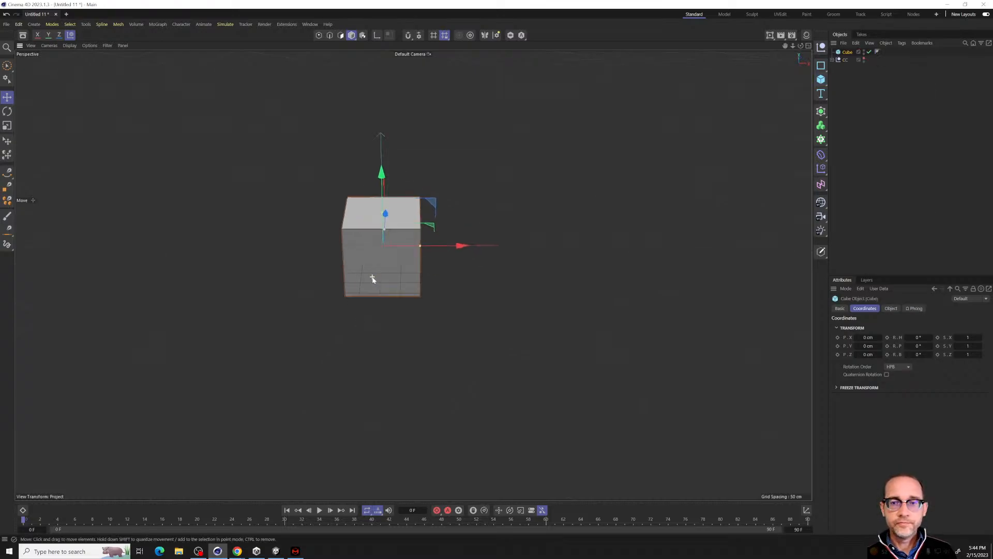
{"action": "left_click_drag", "start_coordinate": [477, 244], "coordinate": [437, 241], "text": "alt"}
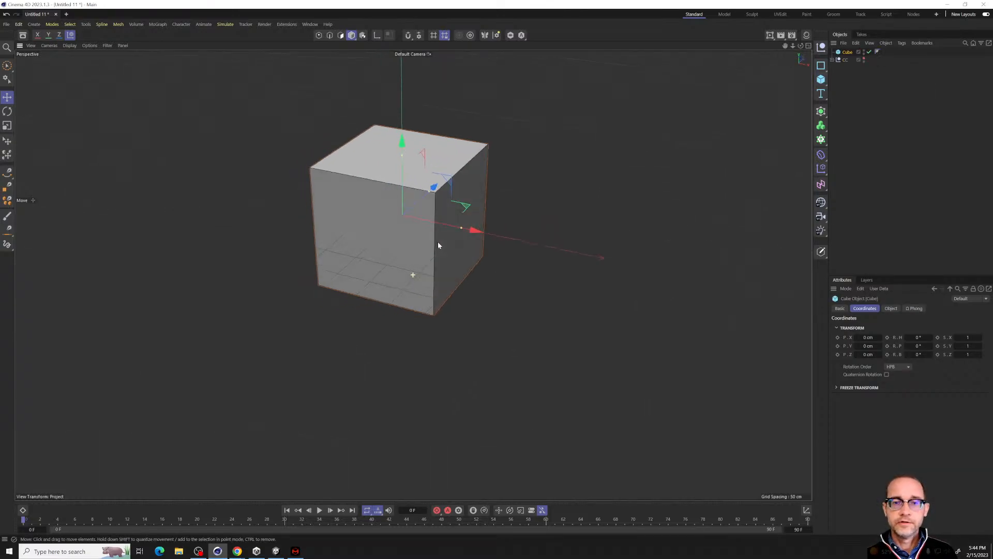
{"action": "key", "text": "Delete"}
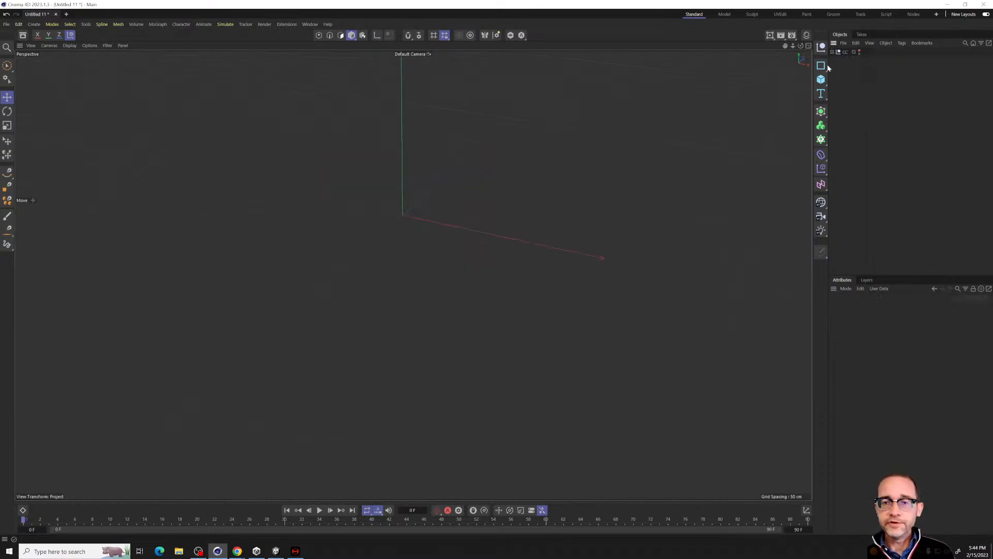
Add a Platonic primitive at the world origin.
{"action": "left_click_drag", "start_coordinate": [822, 81], "coordinate": [823, 83]}
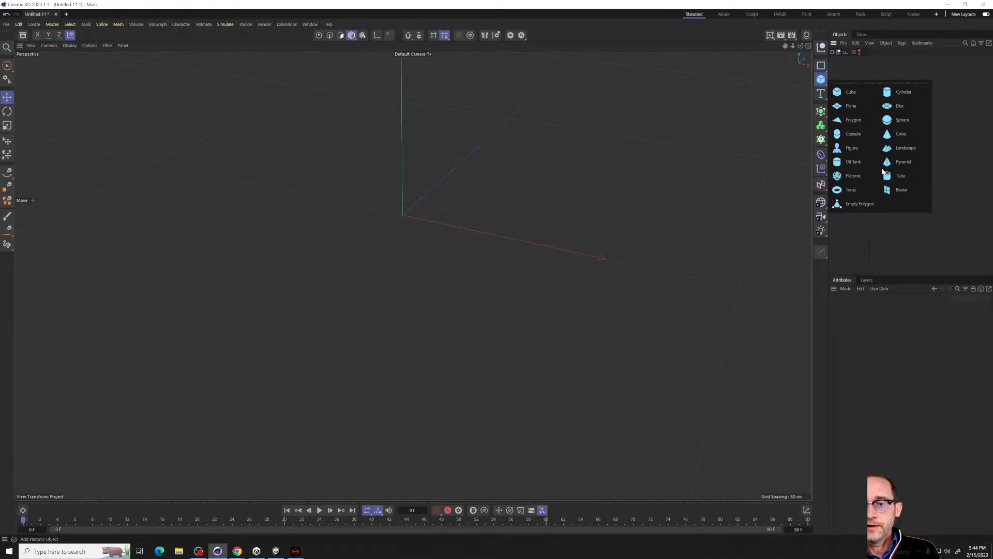
{"action": "left_click", "coordinate": [852, 175]}
{"action": "left_click_drag", "start_coordinate": [412, 254], "coordinate": [410, 260], "text": "alt"}
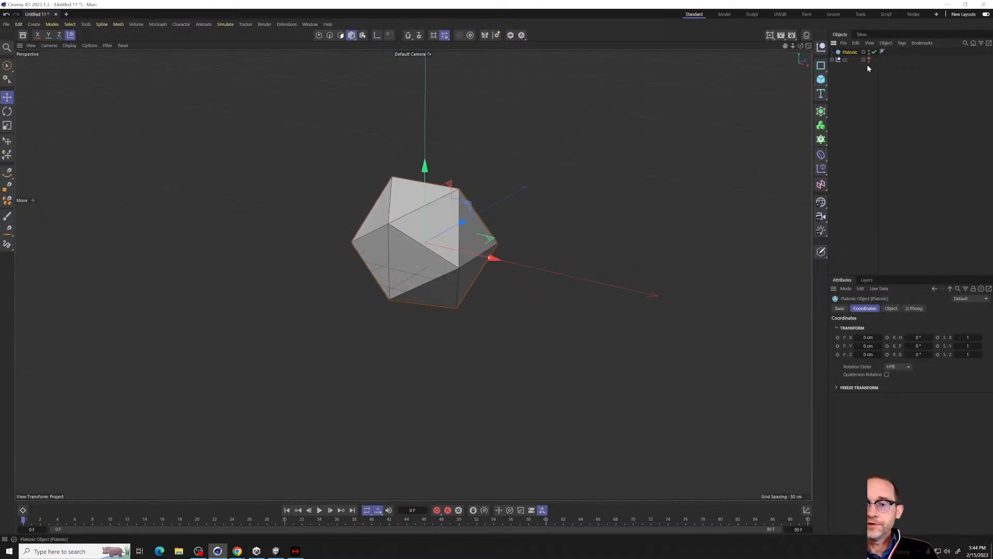
Set the Platonic object's radius to about 93 cm and its type to Octa.
{"action": "left_click", "coordinate": [890, 309]}
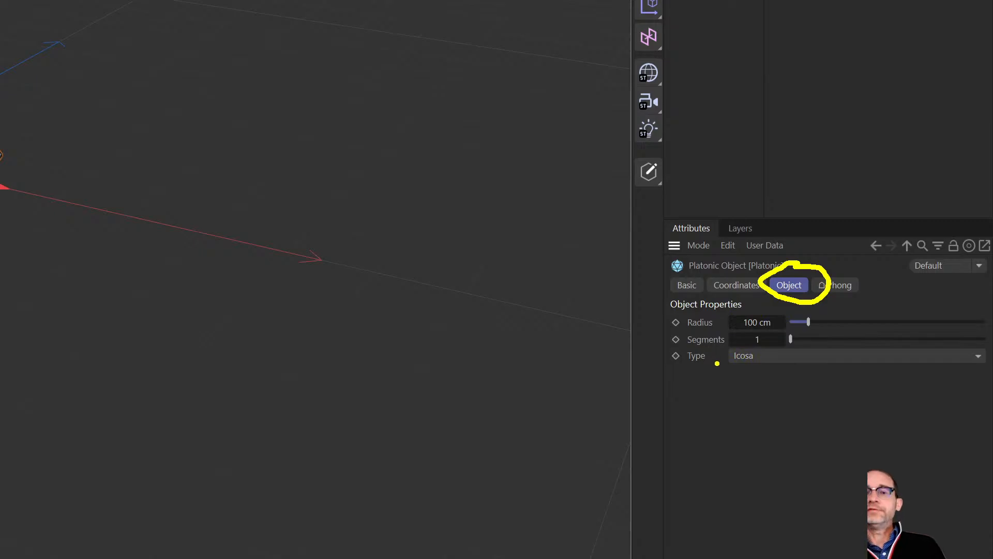
{"action": "left_click_drag", "start_coordinate": [807, 321], "coordinate": [835, 324]}
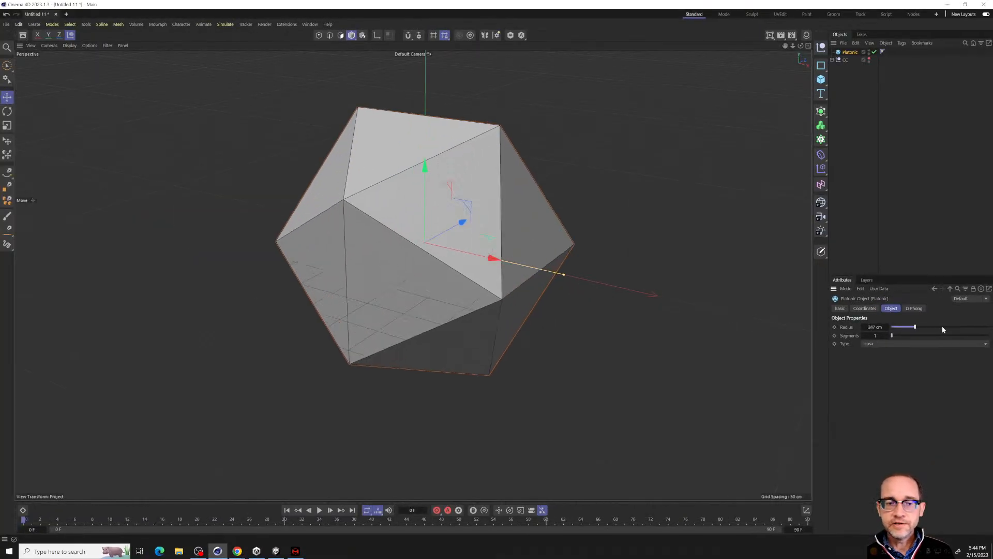
{"action": "left_click_drag", "start_coordinate": [942, 328], "coordinate": [884, 336]}
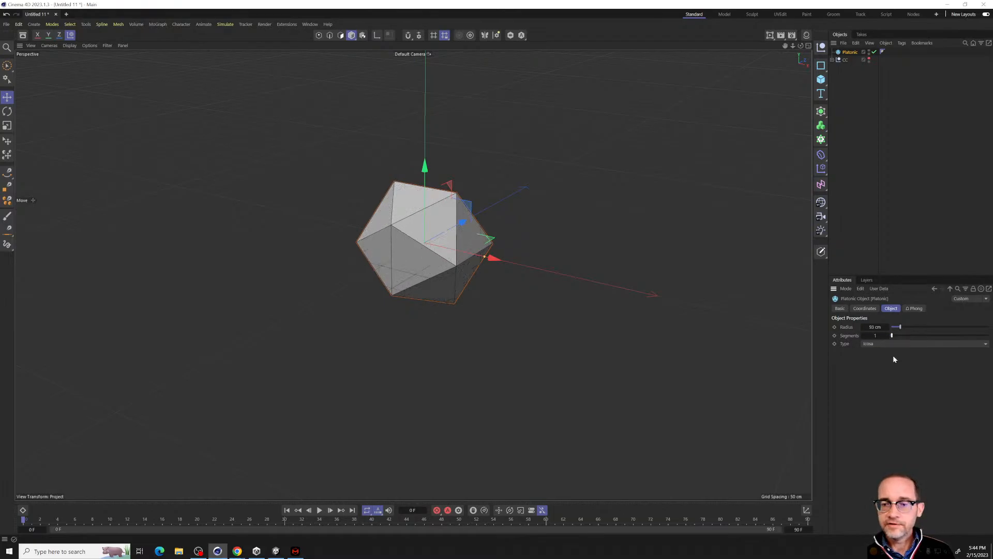
{"action": "left_click", "coordinate": [885, 344]}
{"action": "left_click", "coordinate": [887, 367]}
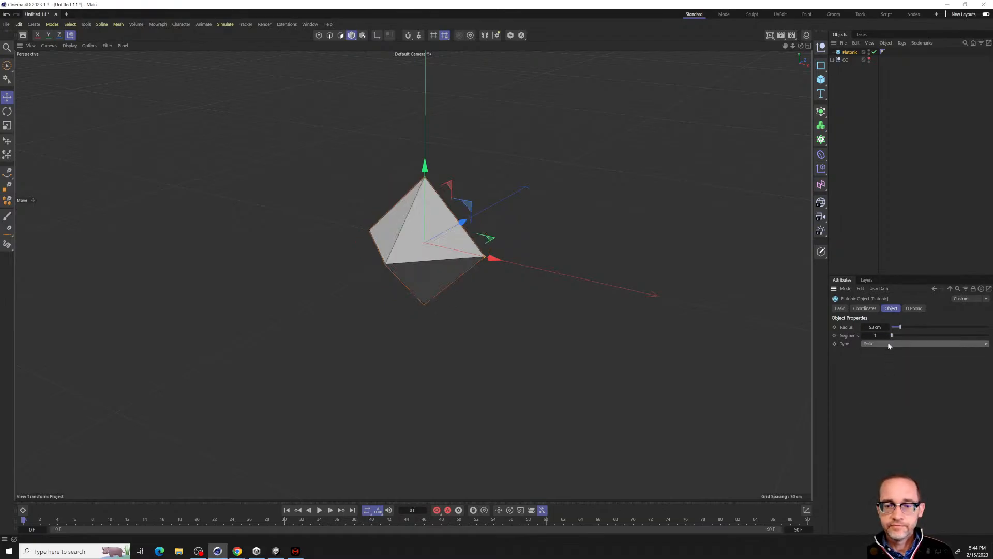
Switch the Platonic object's type to Dodeca, to Icosa, and finally to Bucky, keeping a single segment.
{"action": "left_click", "coordinate": [885, 344]}
{"action": "left_click", "coordinate": [884, 374]}
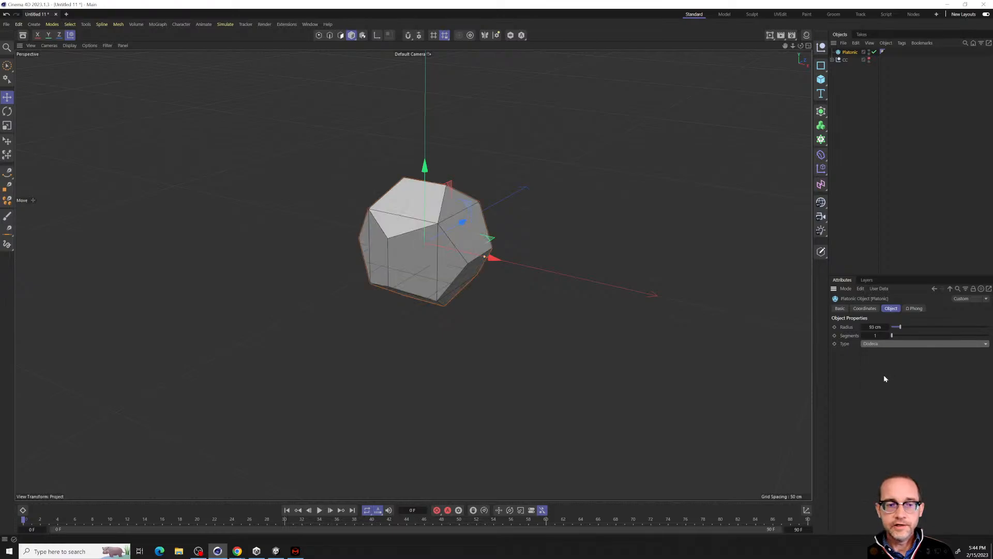
{"action": "left_click", "coordinate": [881, 344]}
{"action": "left_click", "coordinate": [886, 385]}
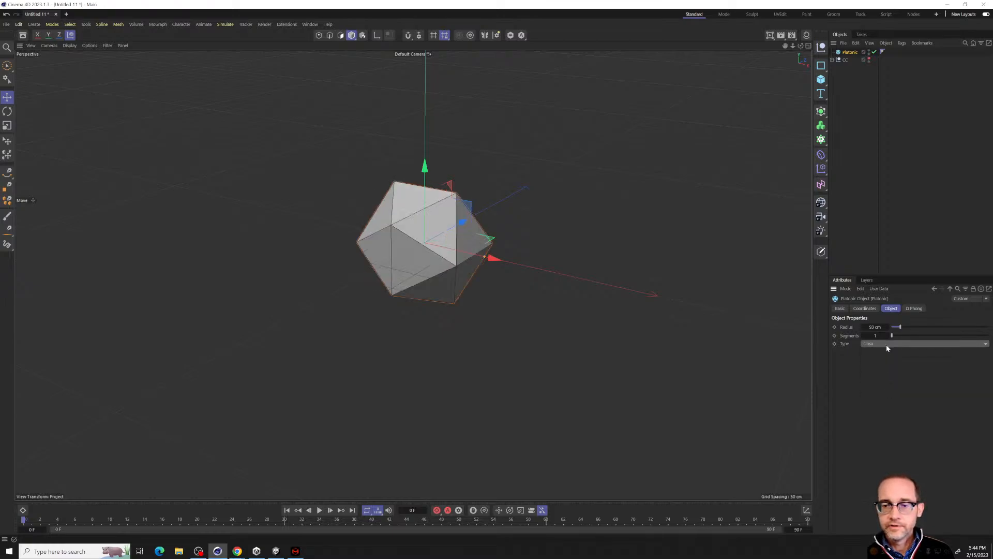
{"action": "left_click", "coordinate": [886, 344]}
{"action": "left_click", "coordinate": [894, 396]}
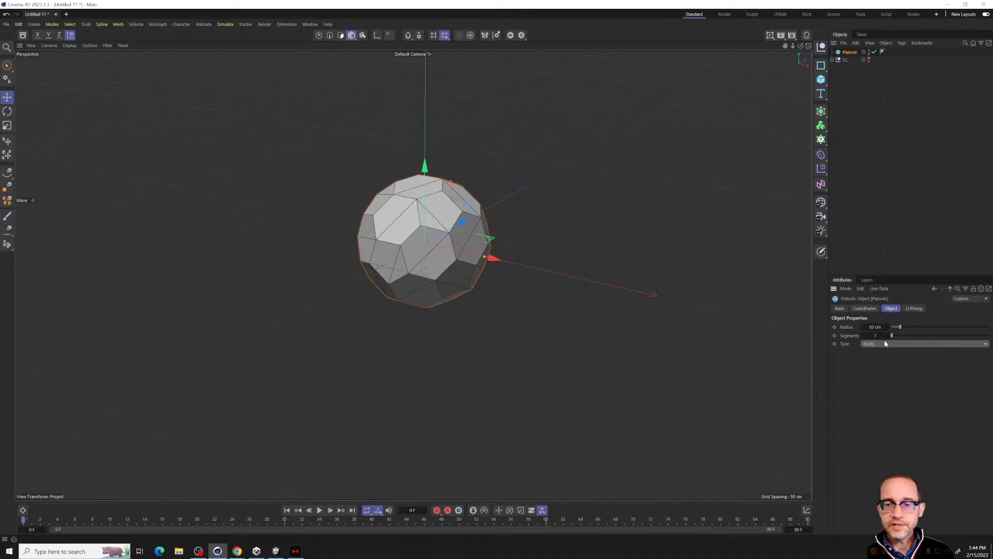
{"action": "mouse_move", "coordinate": [892, 336]}
{"action": "left_mouse_down"}
{"action": "mouse_move", "coordinate": [902, 337]}
{"action": "mouse_move", "coordinate": [890, 338]}
{"action": "left_mouse_up"}
Duplicate the Platonic object along the X axis so the copy sits well clear of the original.
{"action": "left_click_drag", "start_coordinate": [468, 311], "coordinate": [417, 274], "text": "alt"}
{"action": "scroll", "coordinate": [404, 234], "scroll_direction": "up", "scroll_amount": 4}
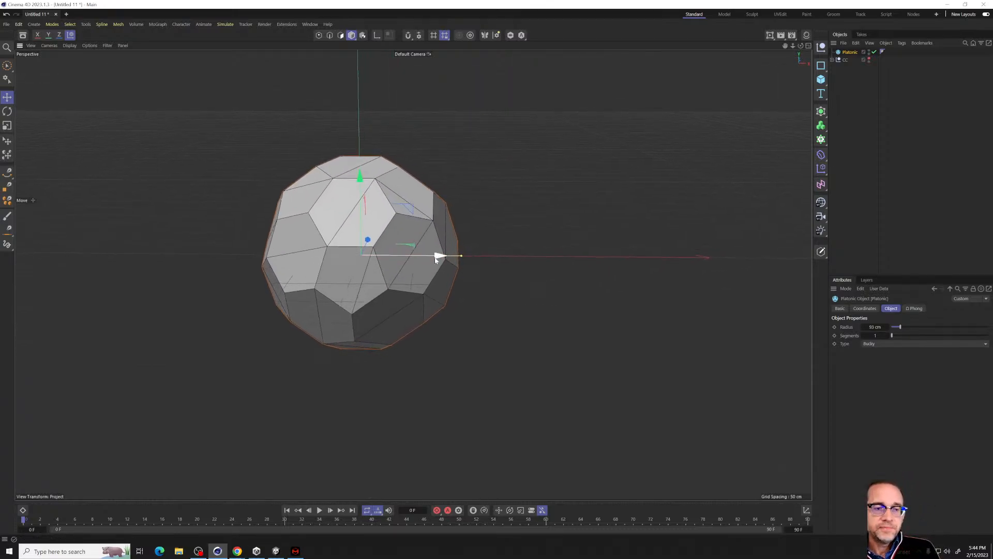
{"action": "middle_click_drag", "start_coordinate": [492, 302], "coordinate": [412, 300], "text": "alt"}
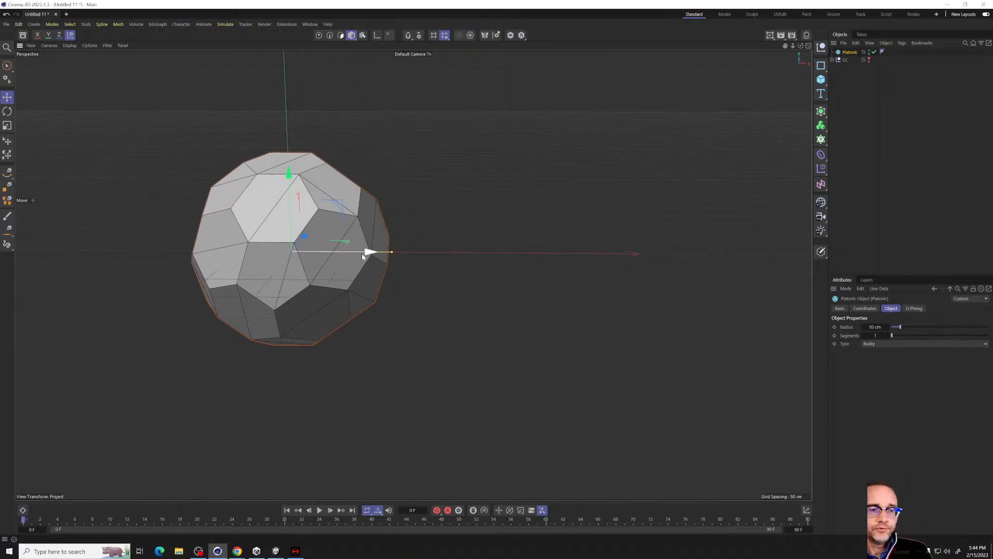
{"action": "left_click_drag", "start_coordinate": [366, 258], "coordinate": [787, 270], "text": "ctrl"}
{"action": "scroll", "coordinate": [526, 321], "scroll_direction": "down", "scroll_amount": 3}
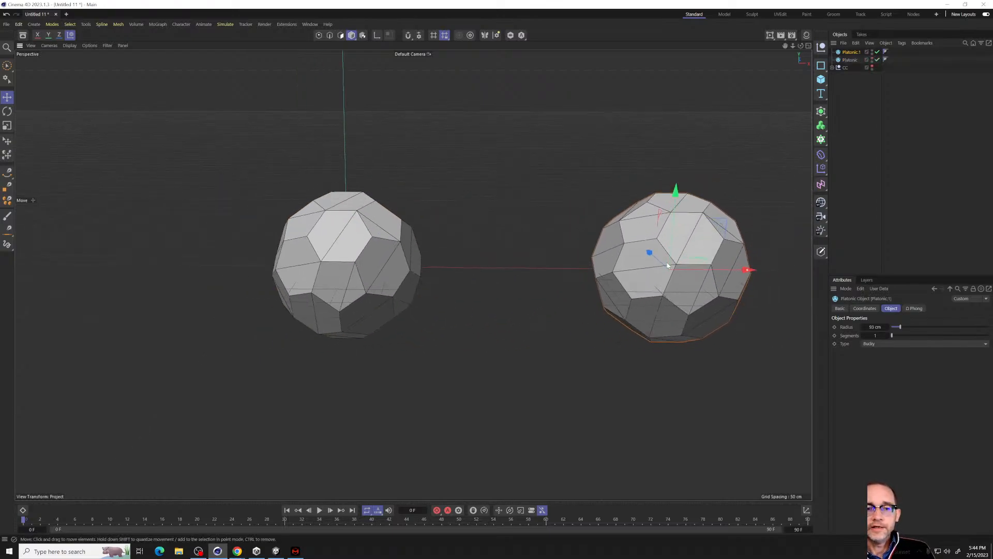
Rename the original Platonic object at the world origin as Parent.
{"action": "left_click", "coordinate": [851, 60]}
{"action": "left_click", "coordinate": [850, 52]}
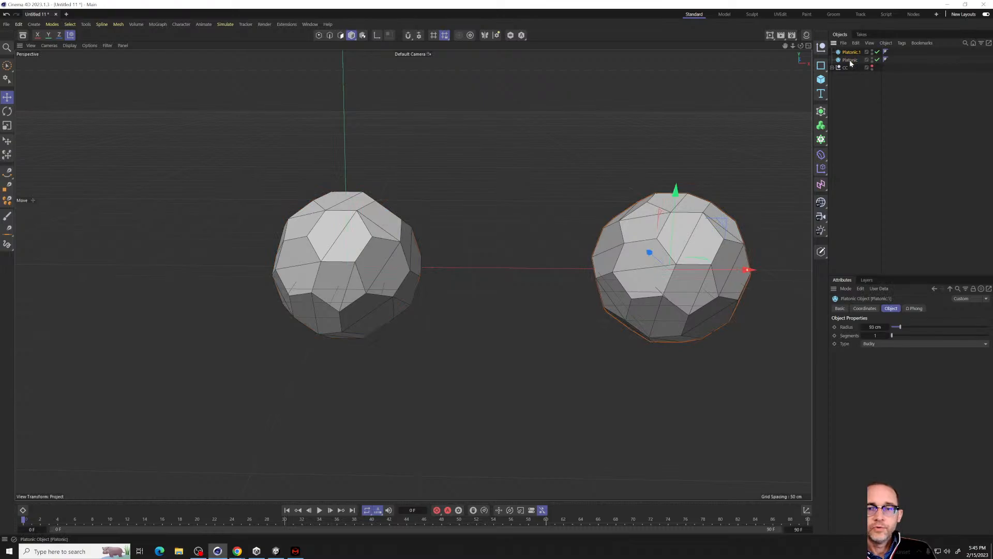
{"action": "left_click", "coordinate": [850, 61]}
{"action": "double_click", "coordinate": [850, 60]}
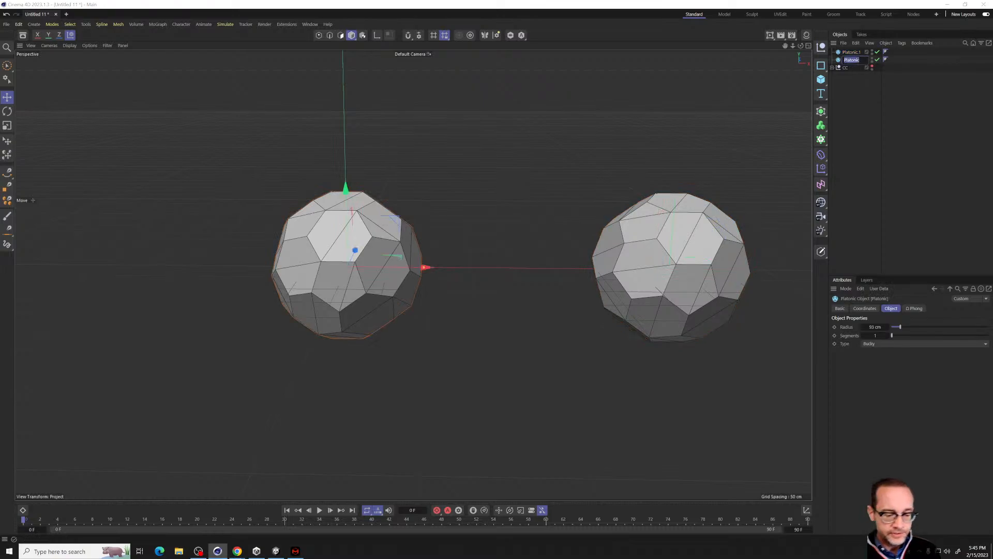
{"action": "type", "text": "Front"}
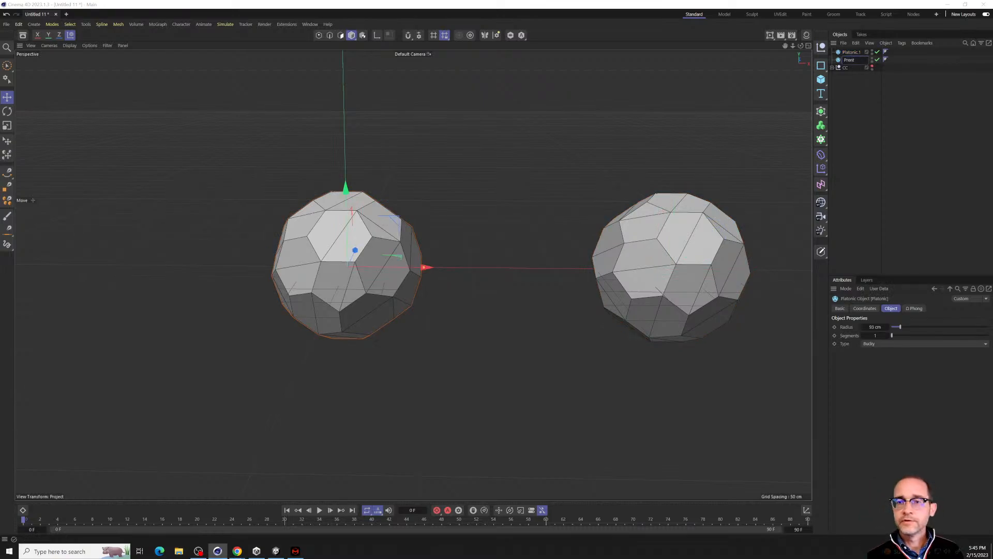
{"action": "key", "text": "BackSpace"}
{"action": "key", "text": "BackSpace"}
{"action": "key", "text": "BackSpace"}
{"action": "key", "text": "BackSpace"}
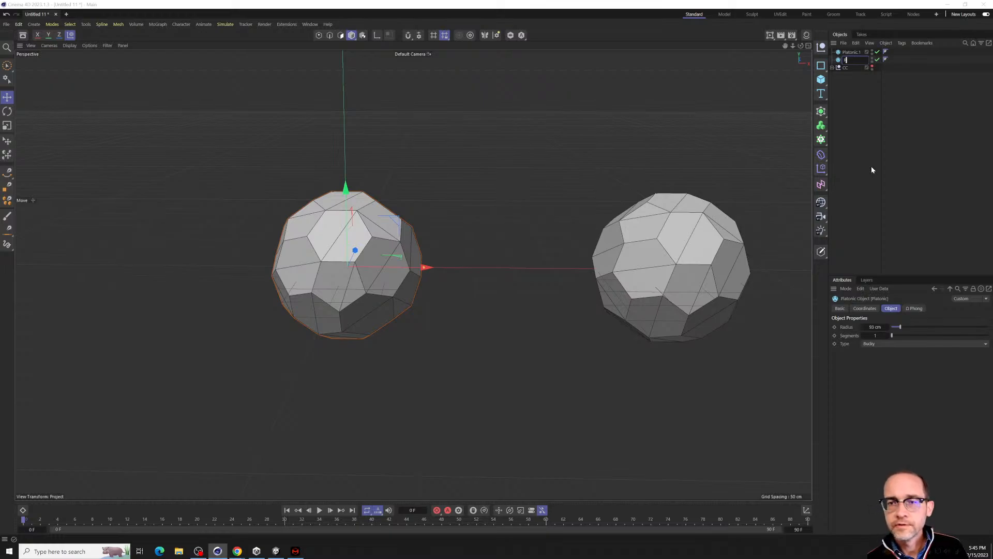
{"action": "type", "text": "arent"}
{"action": "left_click", "coordinate": [879, 154]}
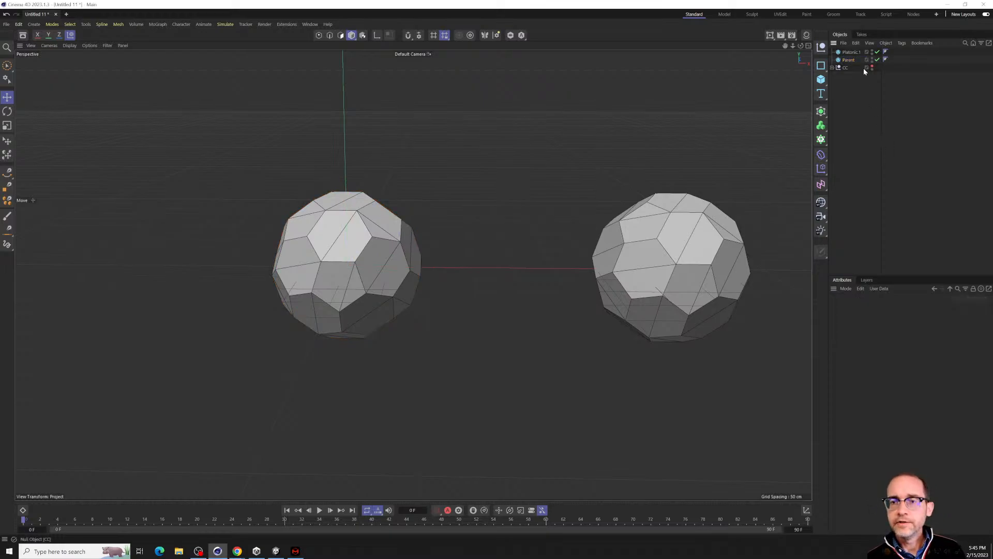
Rename the duplicated Platonic object as child.
{"action": "left_click", "coordinate": [851, 52]}
{"action": "double_click", "coordinate": [851, 52]}
{"action": "type", "text": "d"}
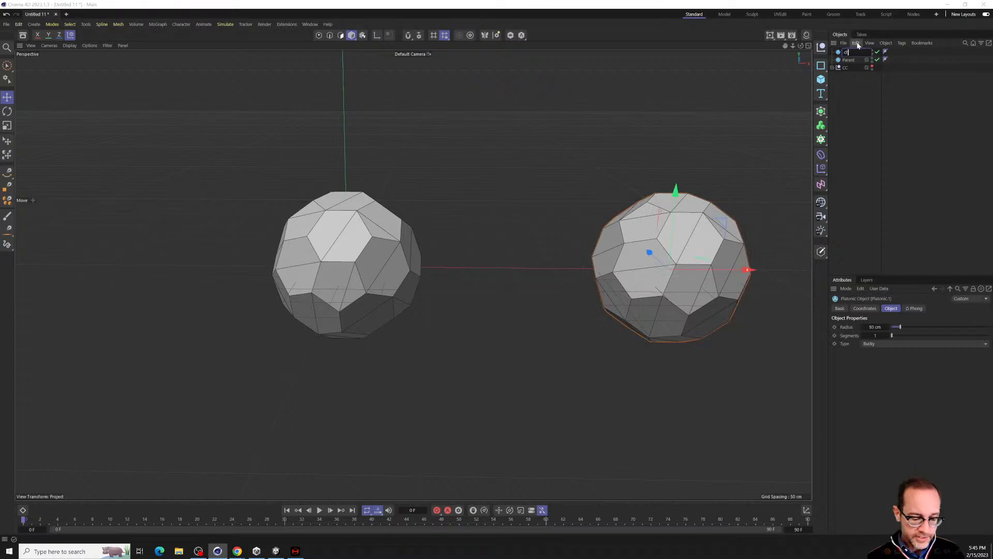
{"action": "left_click", "coordinate": [898, 104]}
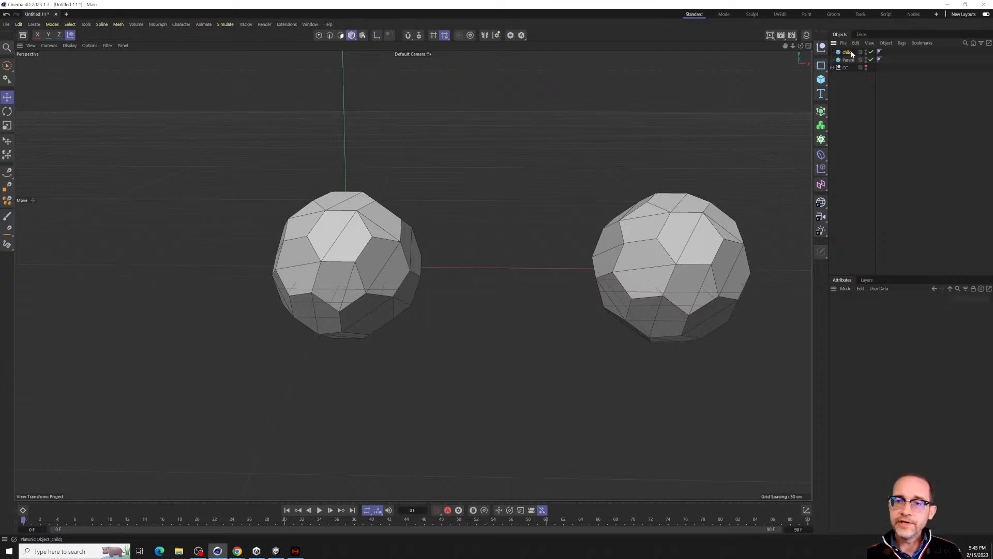
Nest the child object under Parent in the object hierarchy and clear the selection.
{"action": "left_click_drag", "start_coordinate": [851, 53], "coordinate": [853, 62]}
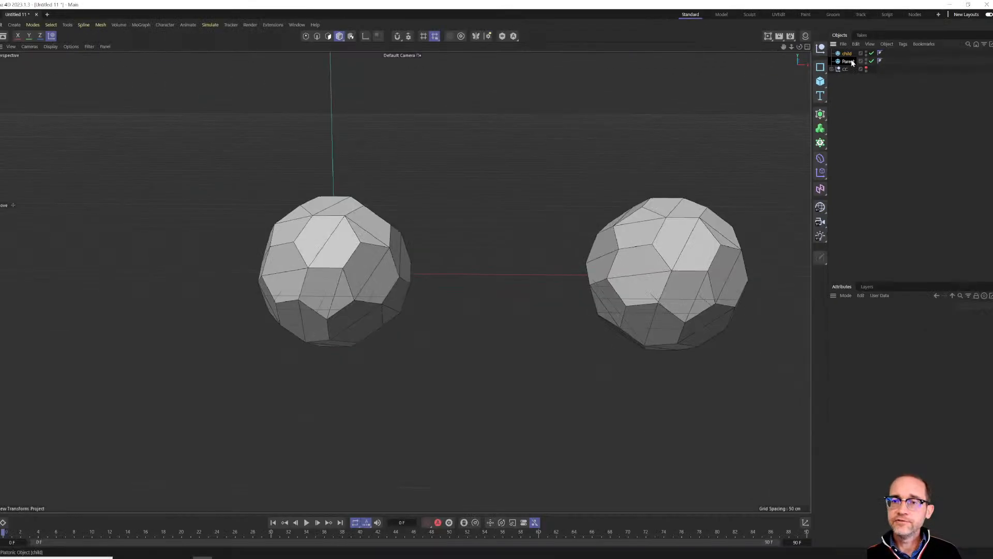
{"action": "key", "text": "Delete"}
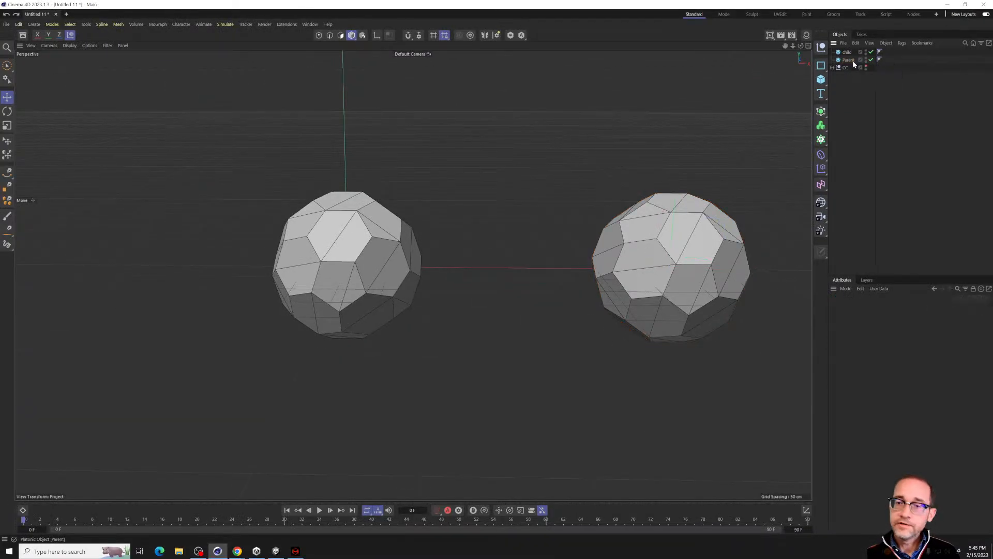
{"action": "left_click_drag", "start_coordinate": [851, 53], "coordinate": [852, 63]}
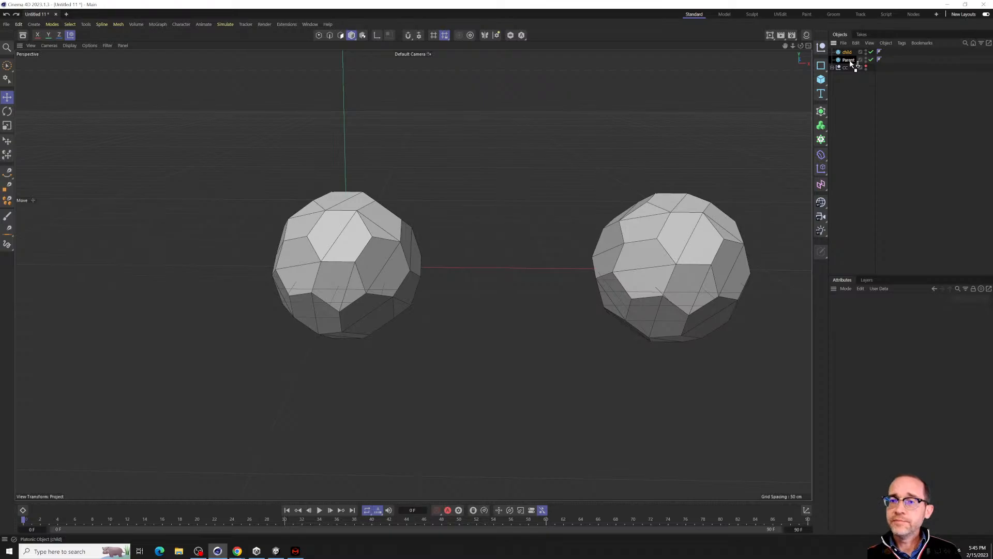
{"action": "left_click_drag", "start_coordinate": [851, 62], "coordinate": [851, 62]}
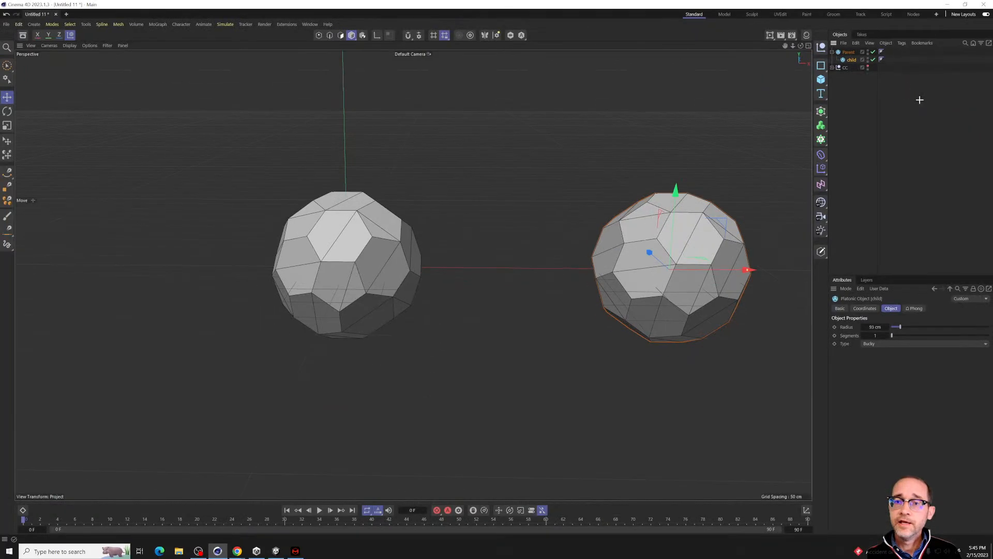
{"action": "left_click", "coordinate": [978, 164]}
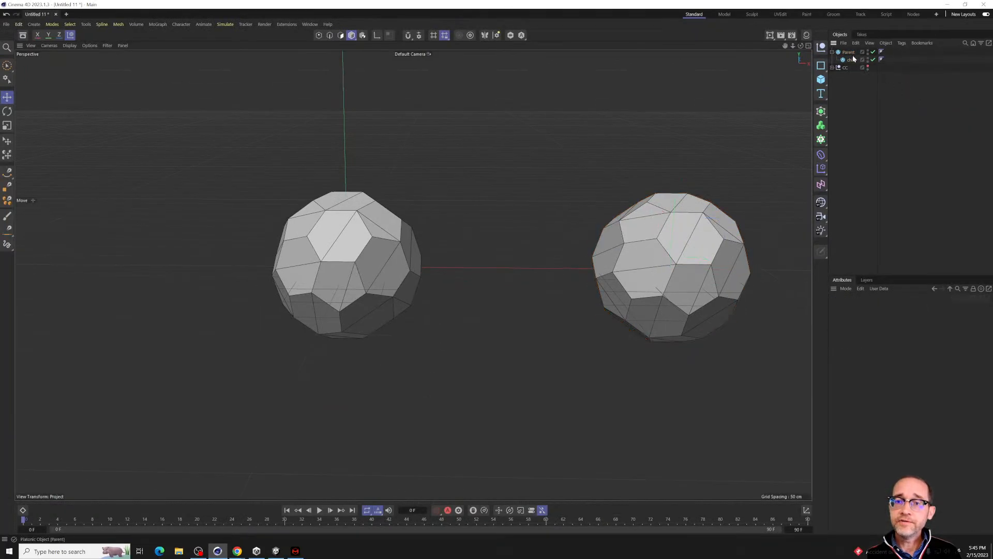
Try rotating Parent about its vertical axis with its child attached, and the child object on its own.
{"action": "left_click", "coordinate": [836, 73]}
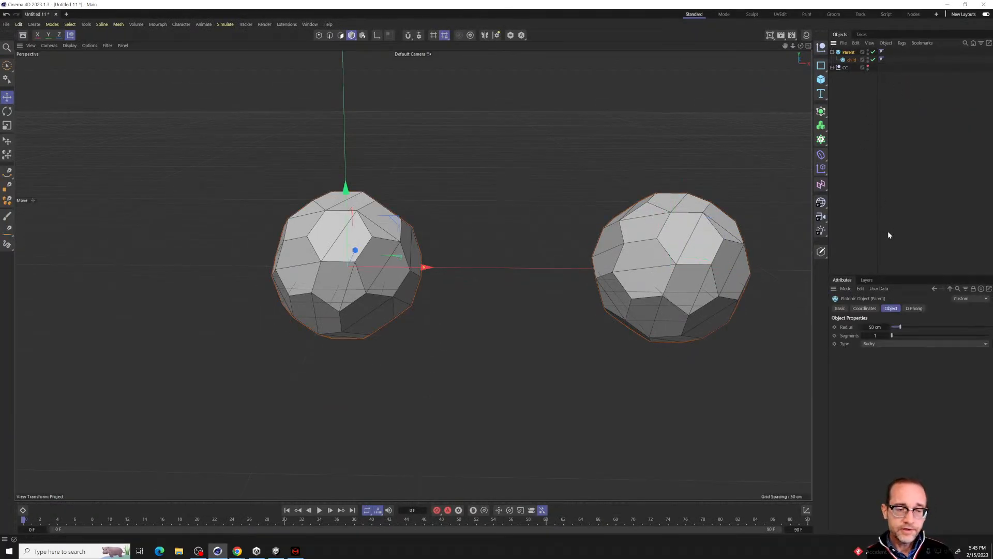
{"action": "key", "text": "r"}
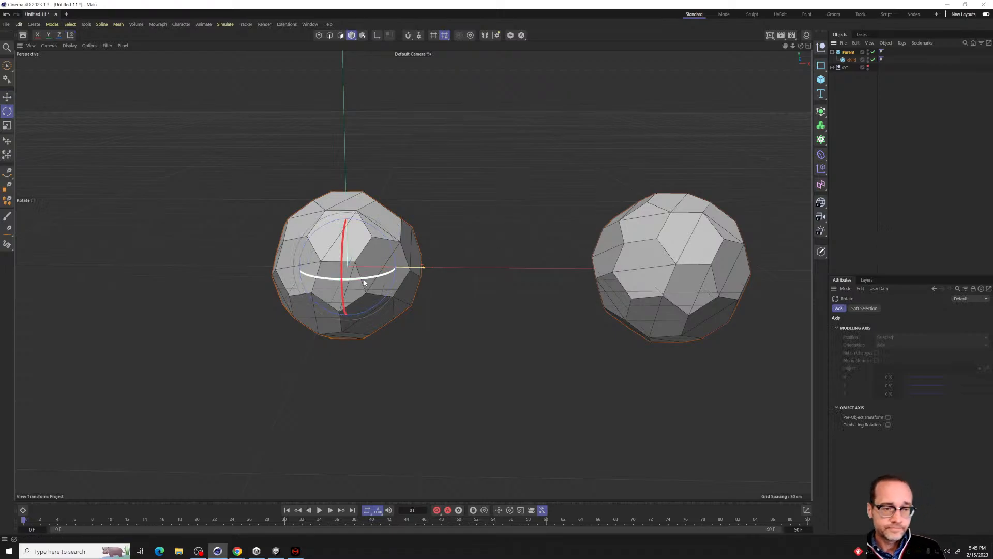
{"action": "left_click_drag", "start_coordinate": [364, 282], "coordinate": [340, 283]}
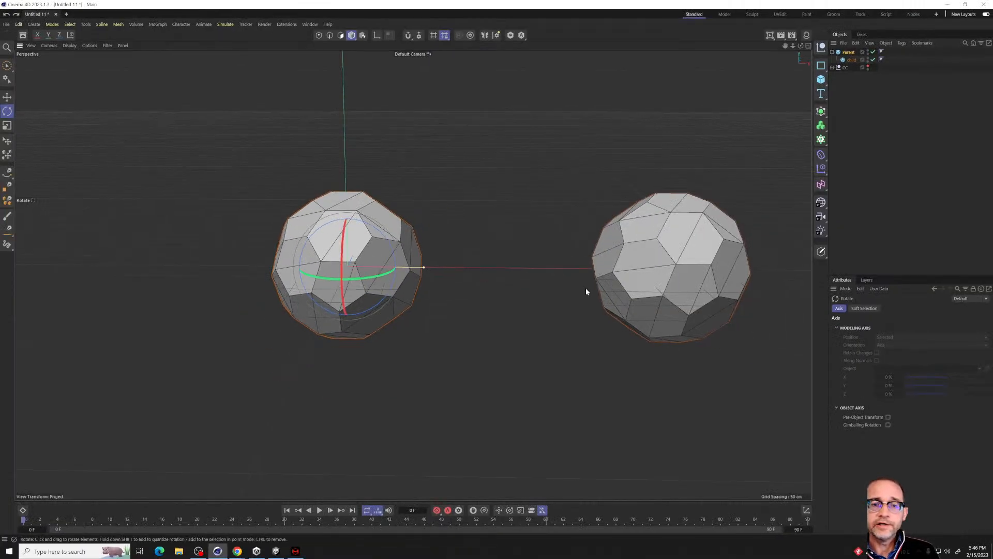
{"action": "left_click", "coordinate": [851, 60]}
{"action": "left_click_drag", "start_coordinate": [704, 284], "coordinate": [749, 300]}
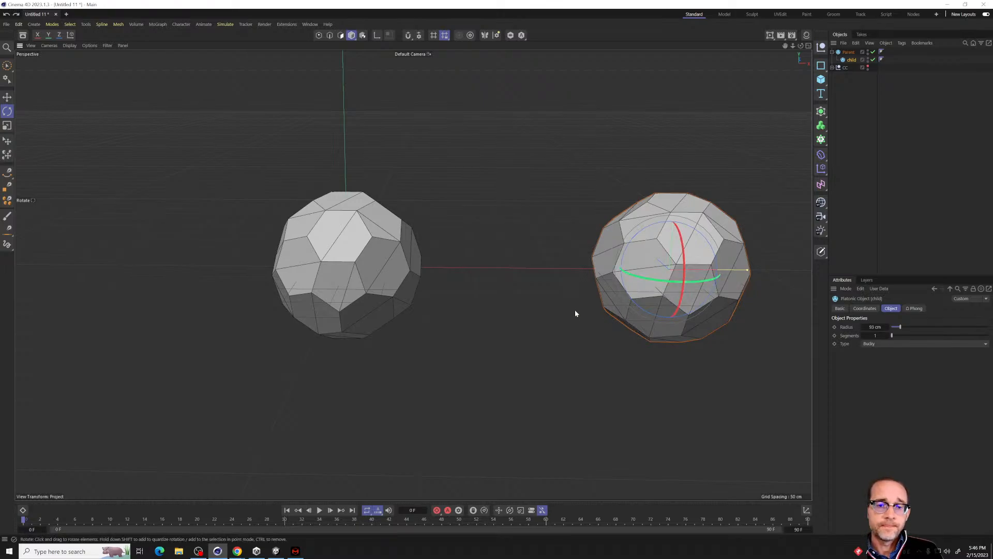
Duplicate the child object farther along the X axis and scale the copy down uniformly to a radius of about 18 cm.
{"action": "middle_click_drag", "start_coordinate": [609, 295], "coordinate": [470, 292], "text": "alt"}
{"action": "scroll", "coordinate": [470, 290], "scroll_direction": "down", "scroll_amount": 3}
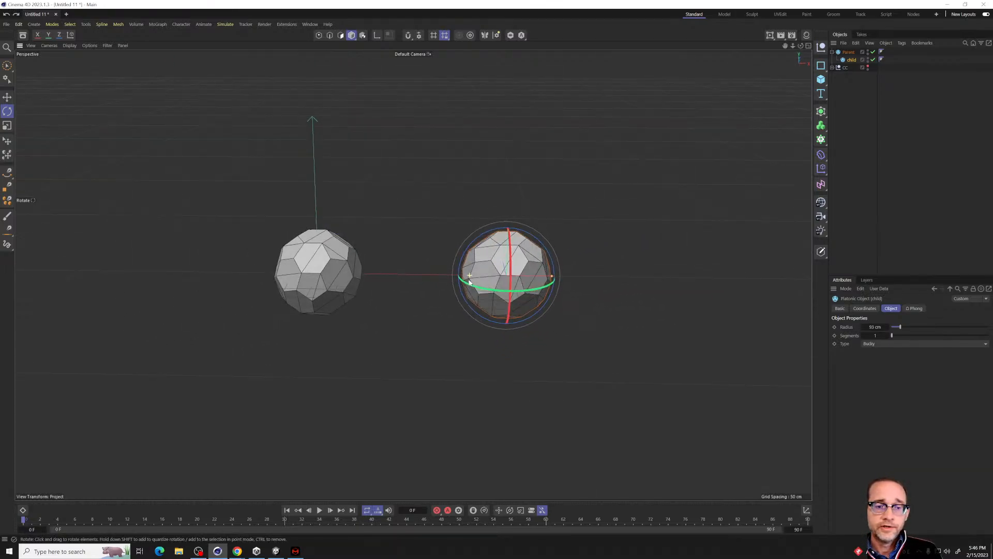
{"action": "scroll", "coordinate": [467, 265], "scroll_direction": "up", "scroll_amount": 2}
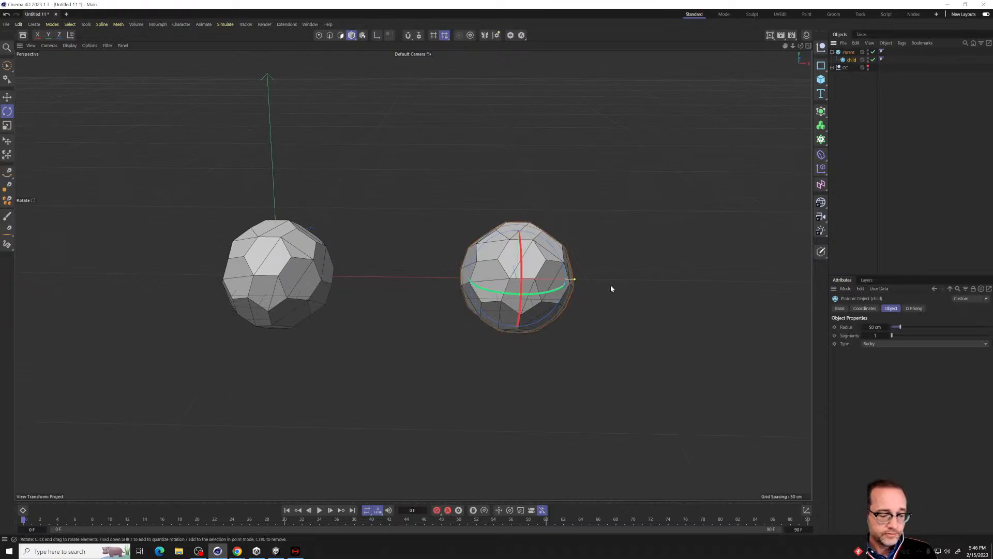
{"action": "key", "text": "e"}
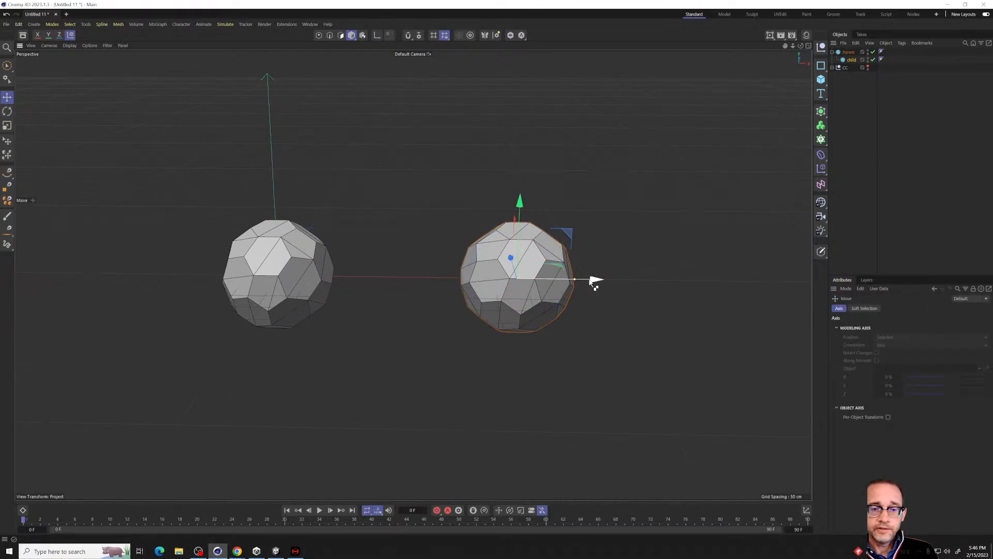
{"action": "left_click_drag", "start_coordinate": [593, 281], "coordinate": [709, 344]}
{"action": "key", "text": "t"}
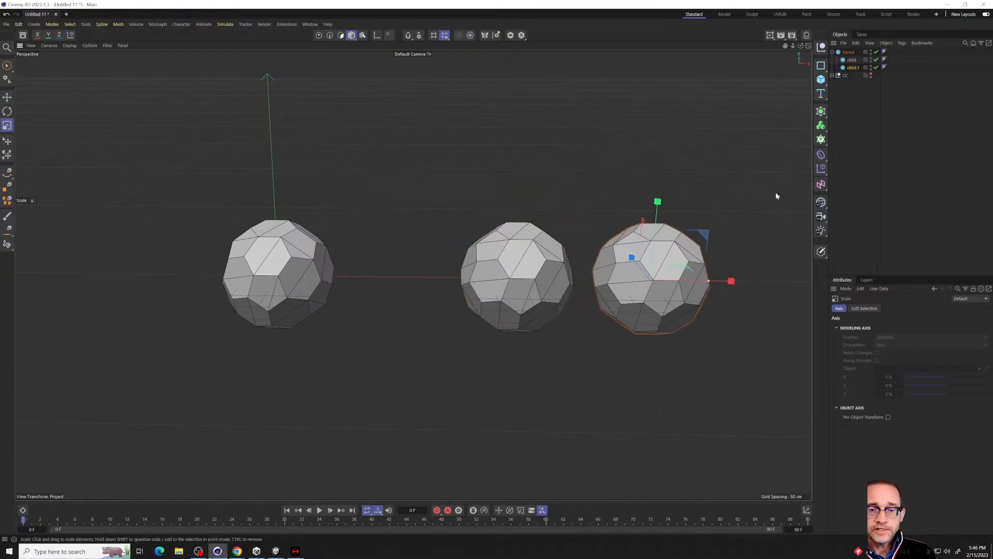
{"action": "left_click_drag", "start_coordinate": [775, 193], "coordinate": [651, 348]}
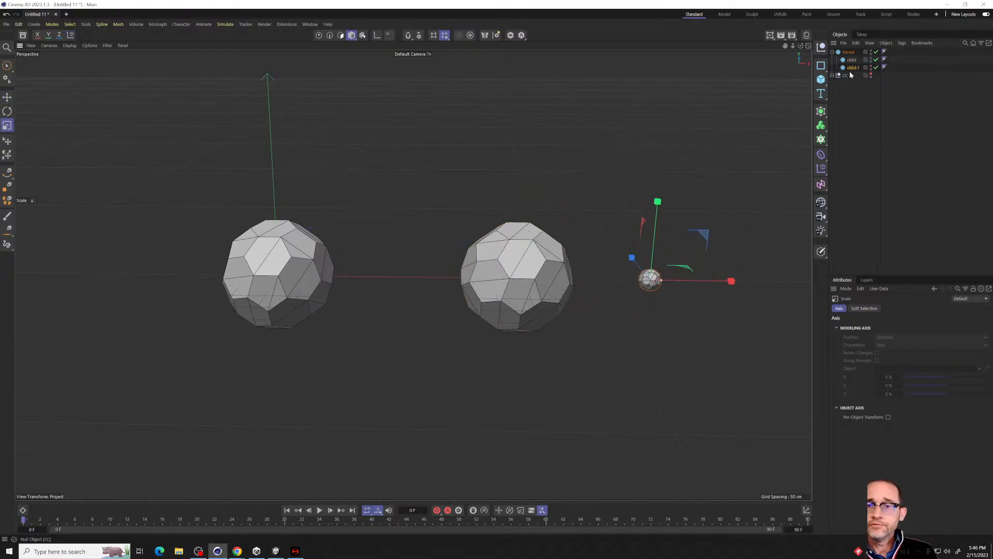
Rename the small copy as child moon and nest it under the child object.
{"action": "double_click", "coordinate": [854, 67]}
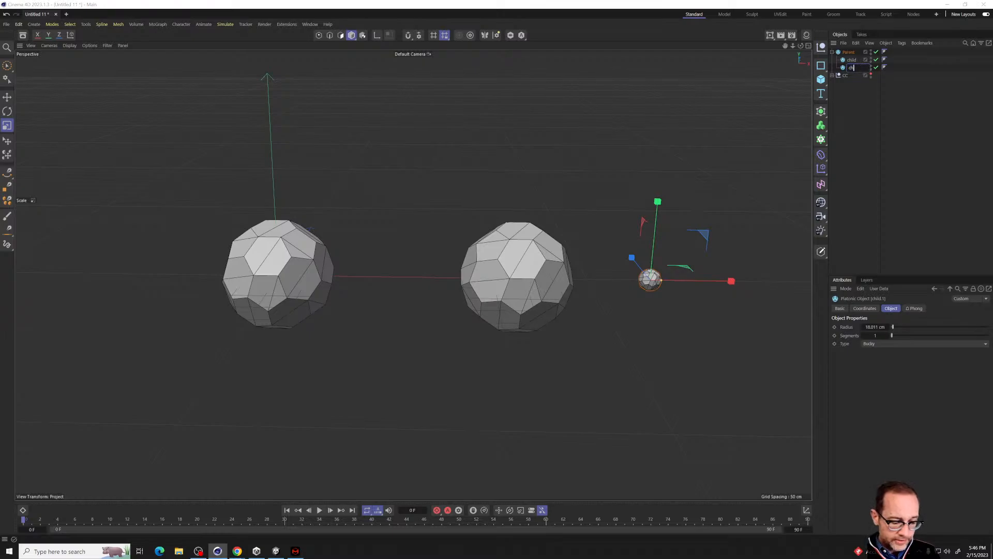
{"action": "left_click", "coordinate": [932, 99]}
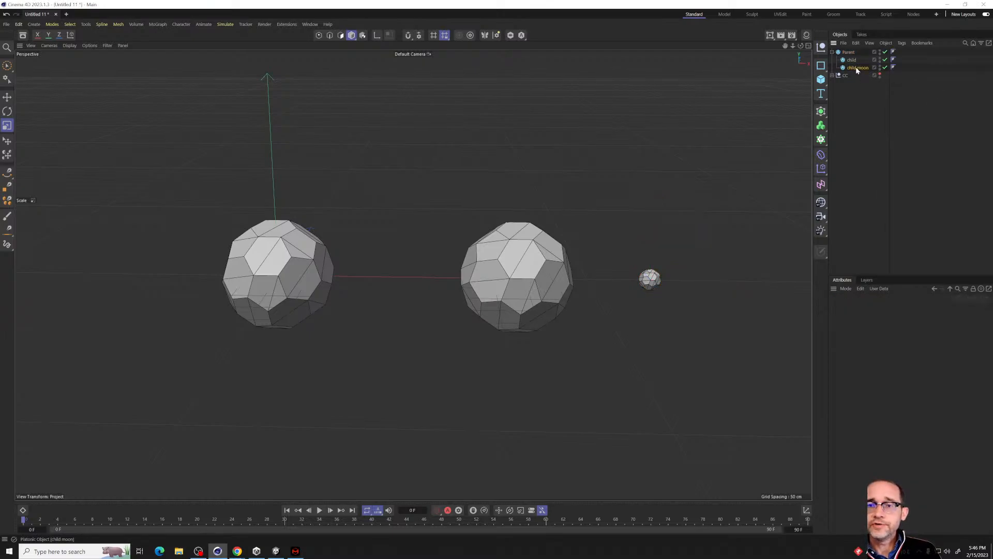
{"action": "left_click_drag", "start_coordinate": [856, 64], "coordinate": [857, 60]}
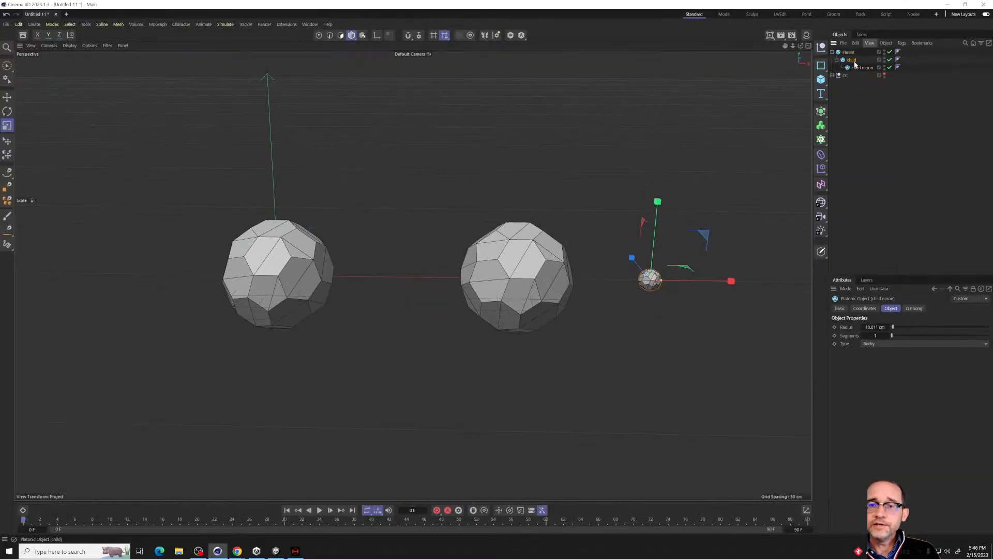
Rotate the child object together with its moon about the vertical axis, and rotate child moon about its own vertical axis.
{"action": "left_click", "coordinate": [853, 61]}
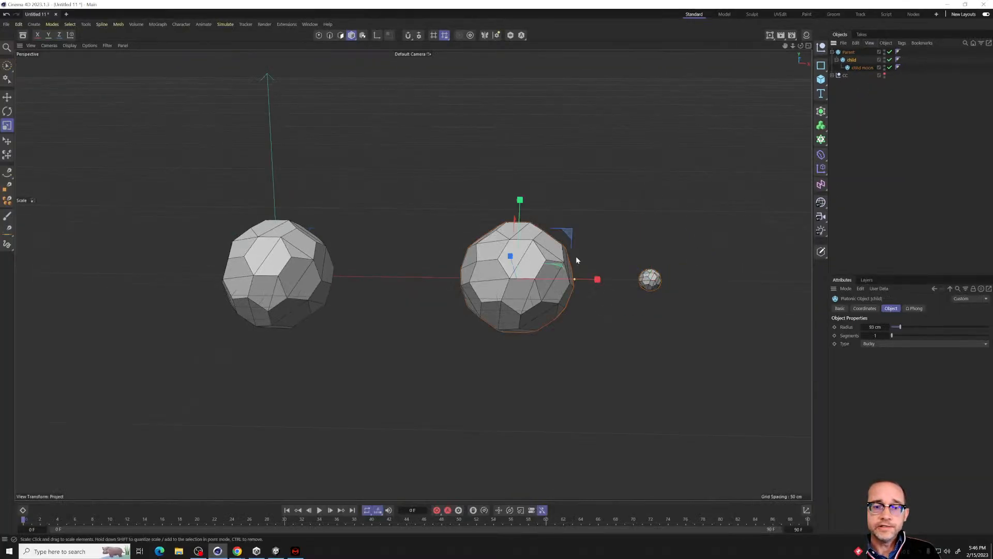
{"action": "key", "text": "r"}
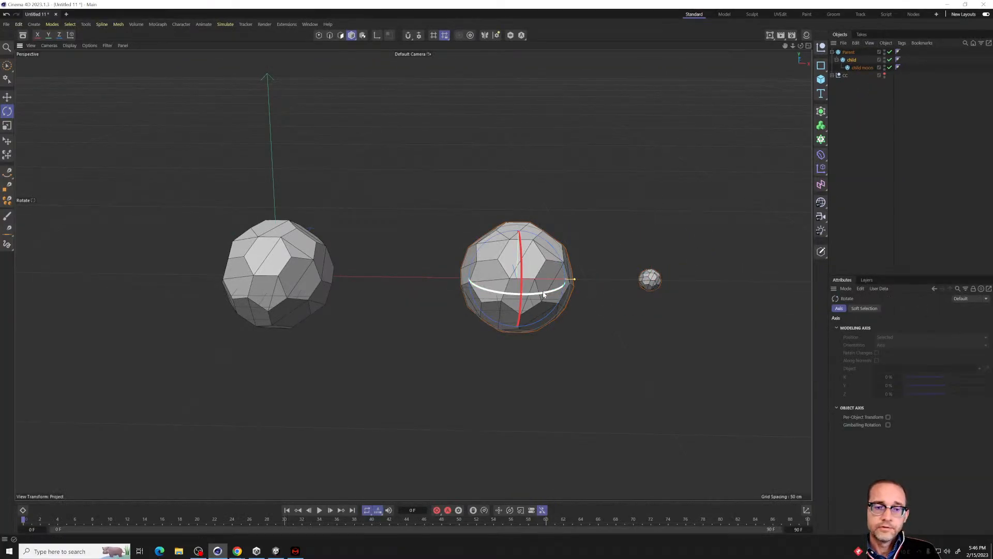
{"action": "left_click_drag", "start_coordinate": [543, 290], "coordinate": [625, 335]}
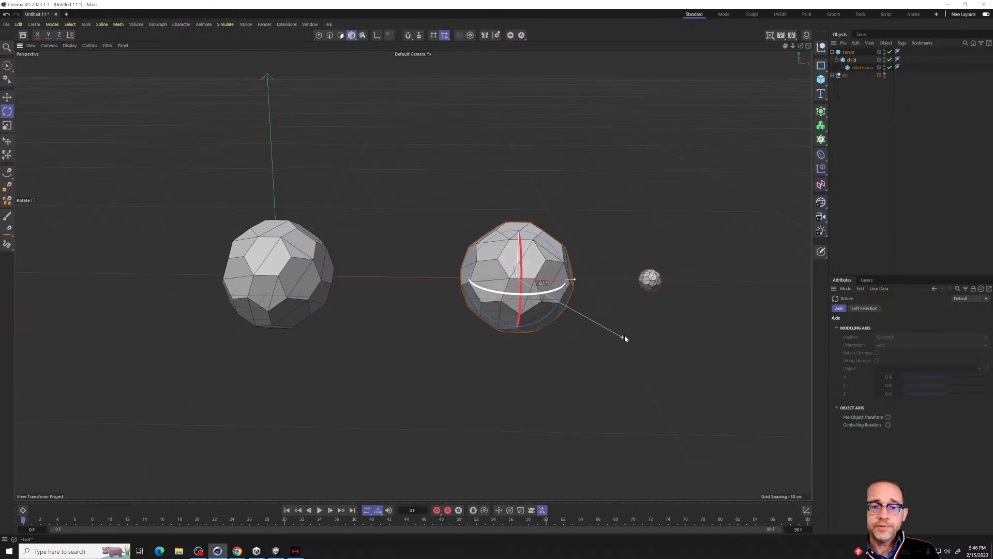
{"action": "left_click", "coordinate": [862, 67]}
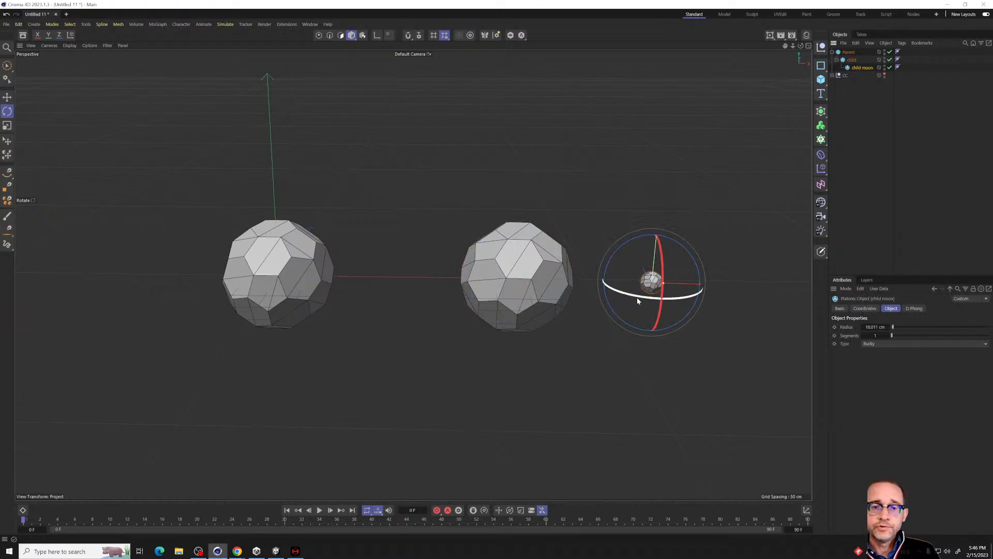
{"action": "mouse_move", "coordinate": [637, 297]}
{"action": "left_mouse_down"}
{"action": "mouse_move", "coordinate": [687, 301]}
{"action": "mouse_move", "coordinate": [653, 304]}
{"action": "left_mouse_up"}
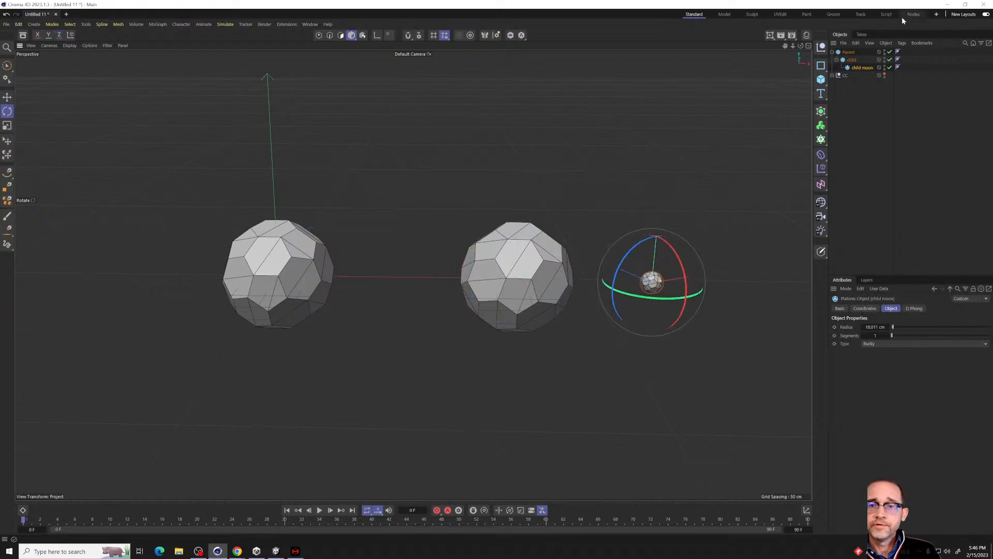
Duplicate the Parent, child and child moon hierarchy and place the copy farther along the X axis.
{"action": "left_click", "coordinate": [849, 53]}
{"action": "left_click_drag", "start_coordinate": [328, 280], "coordinate": [365, 314]}
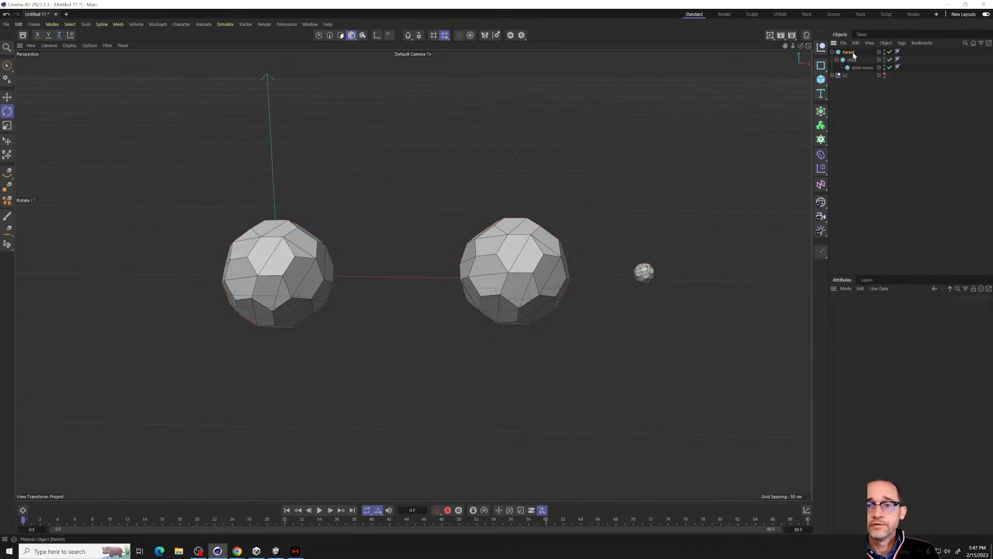
{"action": "left_click", "coordinate": [857, 68], "text": "shift"}
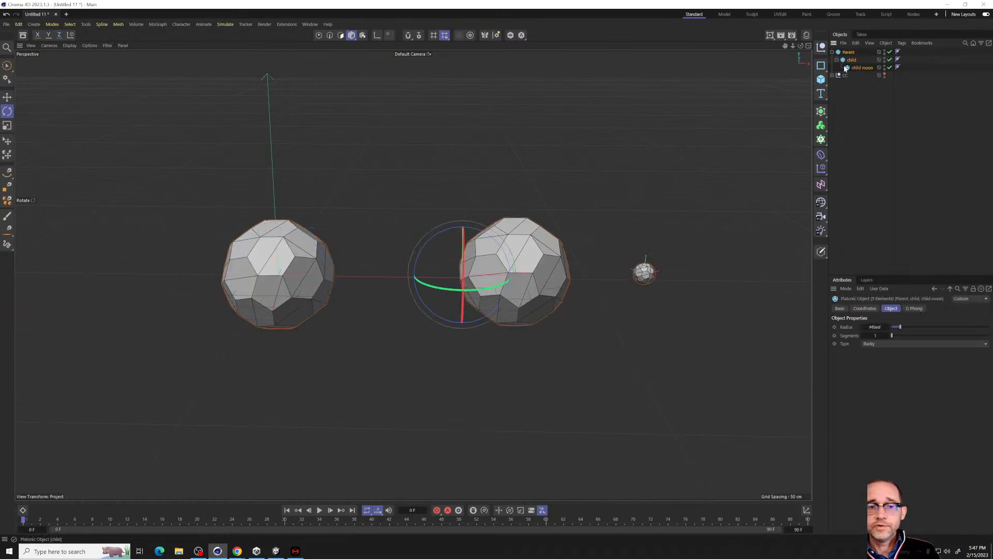
{"action": "key", "text": "e"}
{"action": "key", "text": "l"}
{"action": "left_click_drag", "start_coordinate": [479, 281], "coordinate": [807, 279]}
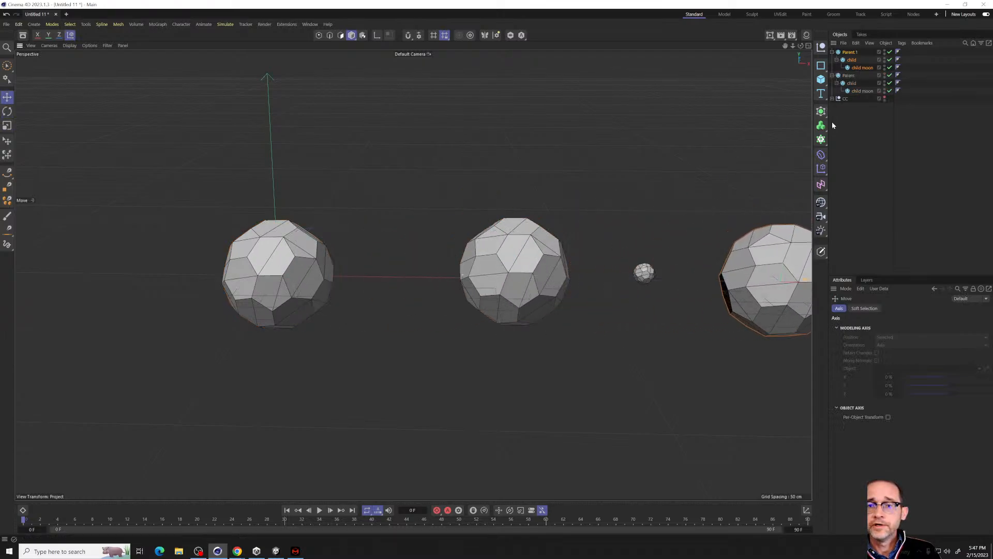
Nest the whole Parent.1 hierarchy under the original child moon.
{"action": "left_click", "coordinate": [850, 119]}
{"action": "left_click", "coordinate": [850, 53]}
{"action": "left_click", "coordinate": [858, 68], "text": "shift"}
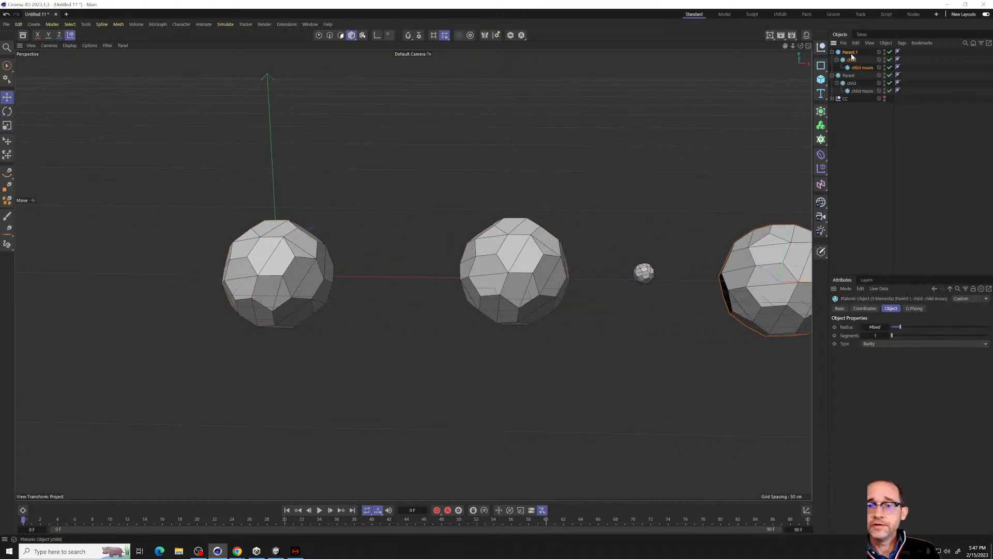
{"action": "left_click_drag", "start_coordinate": [852, 56], "coordinate": [864, 92]}
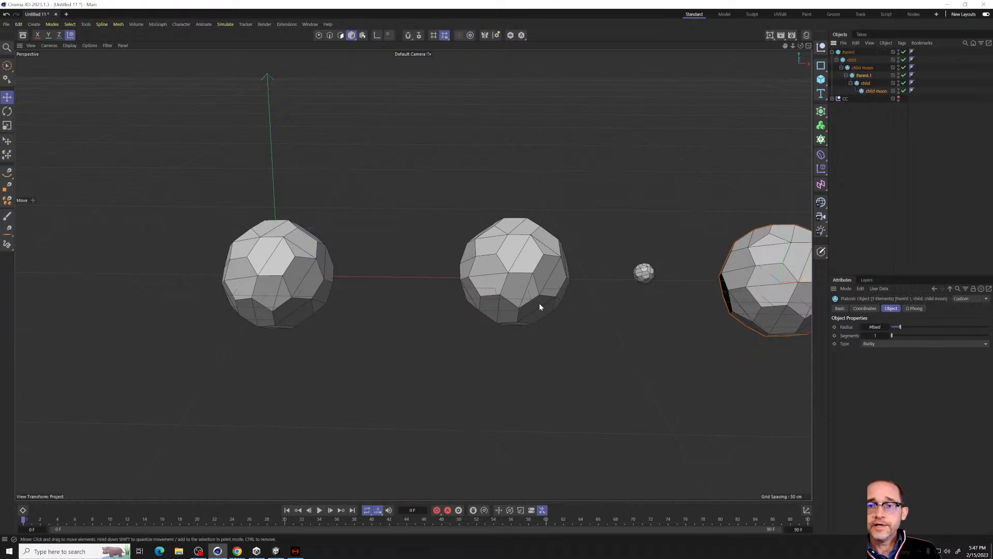
Rotate the original child moon with its attached chain, and rotate Parent.1 with its own children about the vertical axis.
{"action": "scroll", "coordinate": [515, 310], "scroll_direction": "down", "scroll_amount": 5}
{"action": "left_click", "coordinate": [624, 306]}
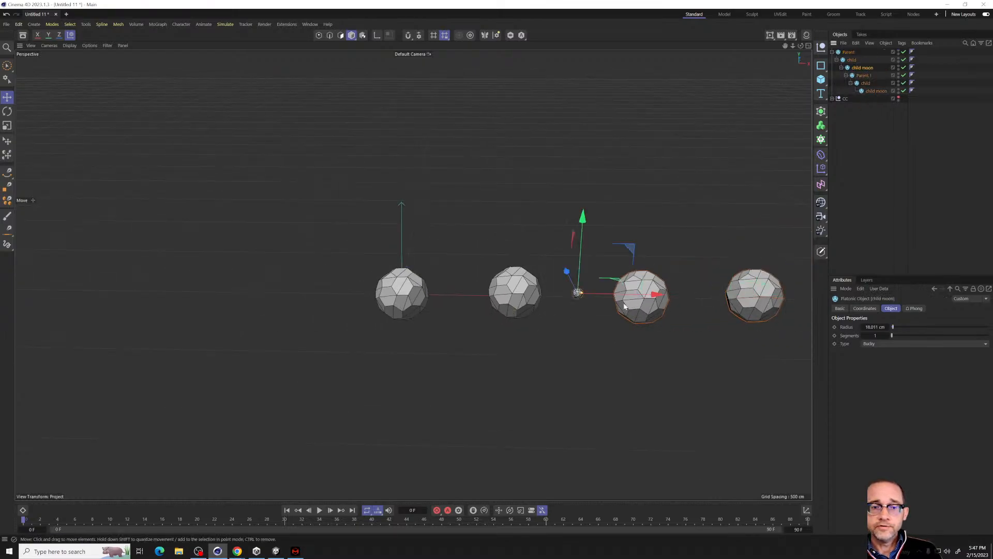
{"action": "key", "text": "r"}
{"action": "left_click_drag", "start_coordinate": [603, 305], "coordinate": [689, 261]}
{"action": "left_click", "coordinate": [864, 76]}
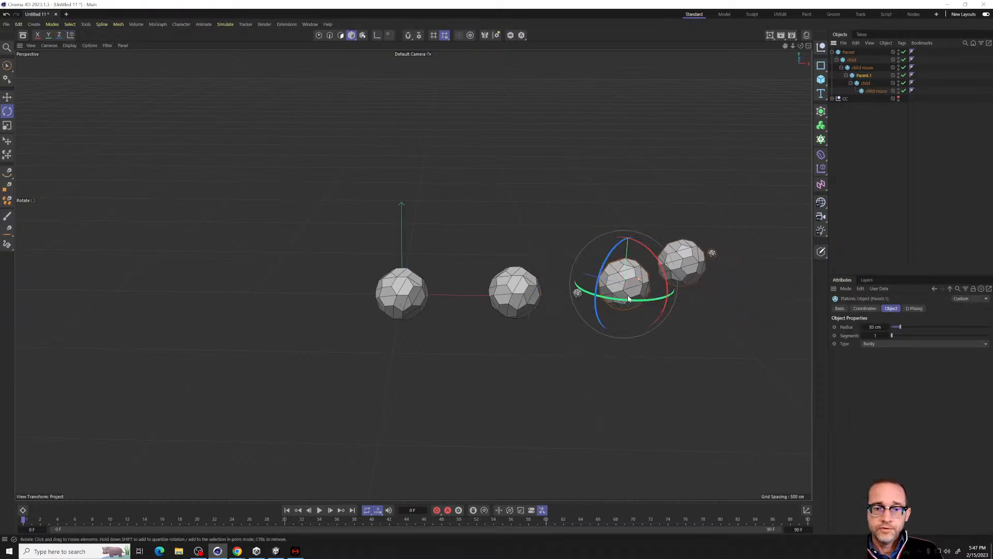
{"action": "left_click_drag", "start_coordinate": [626, 303], "coordinate": [617, 301]}
Rotate the child under Parent.1 with its moon, and rotate the last child moon in the chain.
{"action": "left_click", "coordinate": [866, 83]}
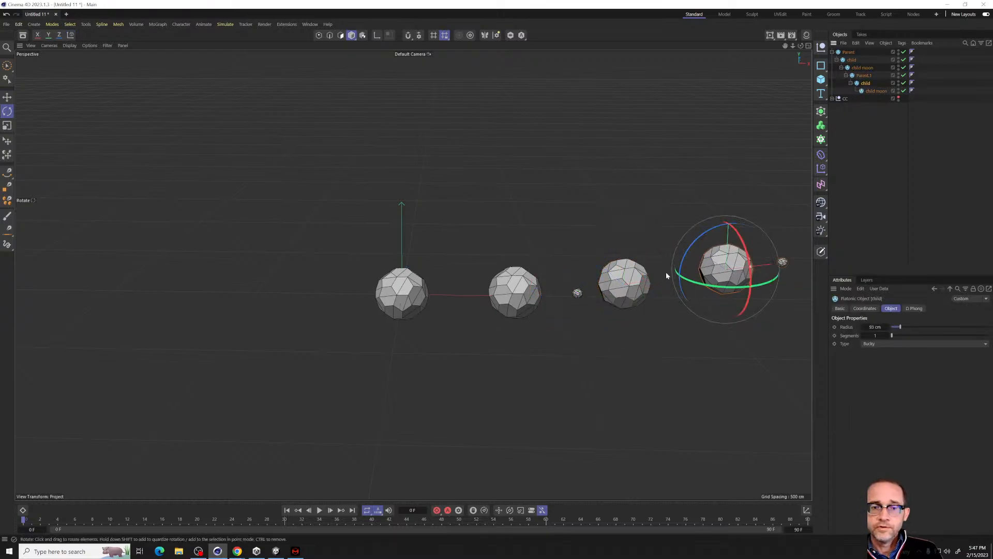
{"action": "left_click_drag", "start_coordinate": [716, 299], "coordinate": [726, 331]}
{"action": "left_click", "coordinate": [876, 91]}
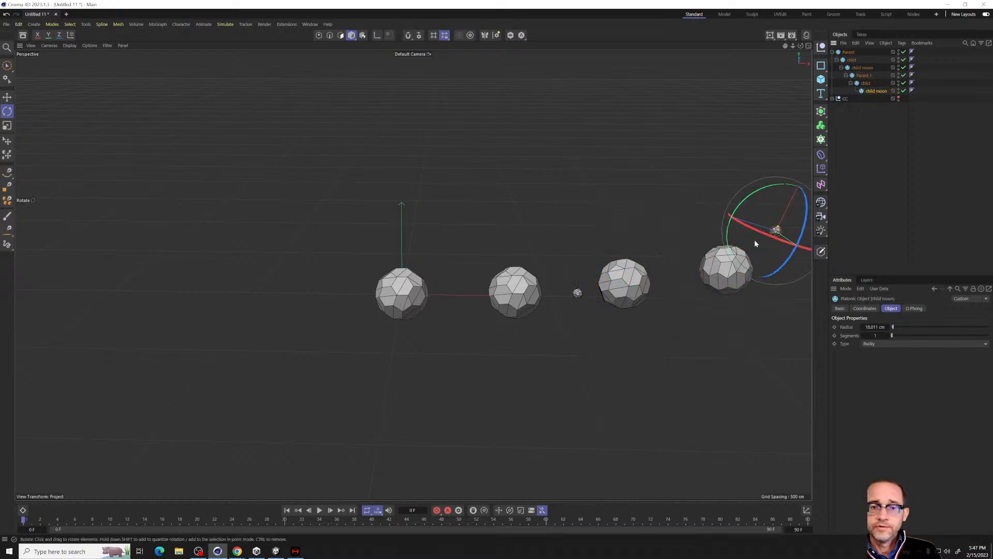
{"action": "left_click_drag", "start_coordinate": [752, 260], "coordinate": [767, 280]}
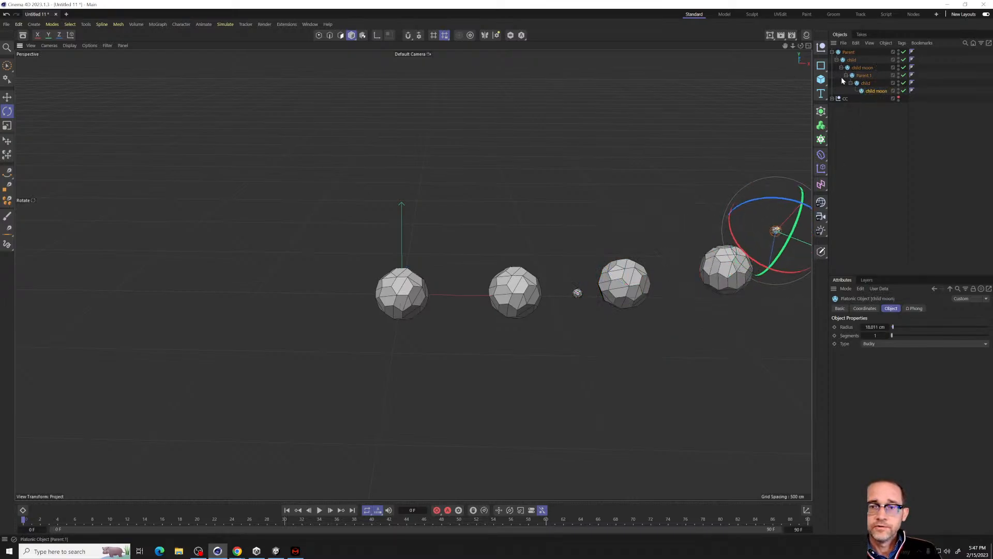
Rotate the first child with everything nested below it, and swing Parent.1 with its children around its own axis.
{"action": "left_click", "coordinate": [849, 61]}
{"action": "left_click_drag", "start_coordinate": [529, 309], "coordinate": [568, 335]}
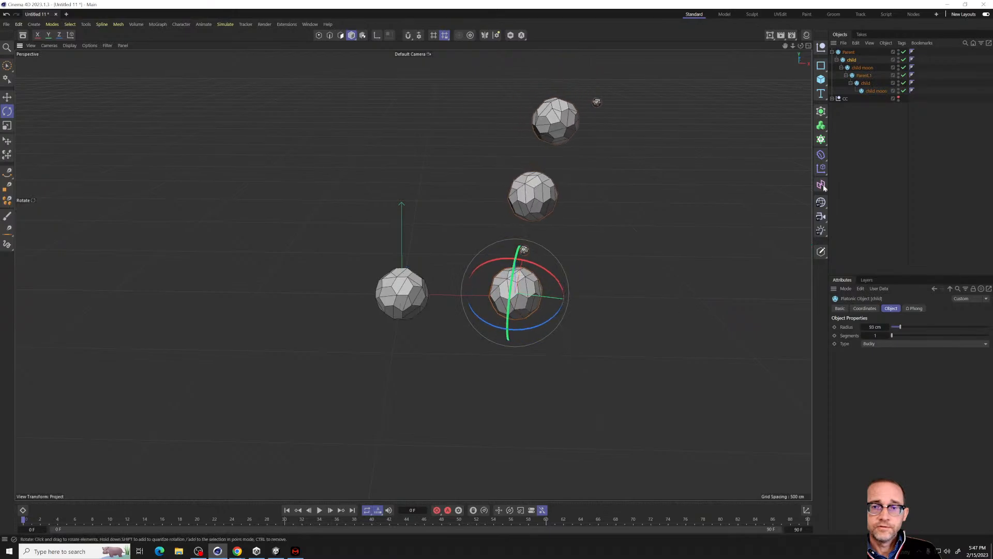
{"action": "left_click", "coordinate": [863, 76]}
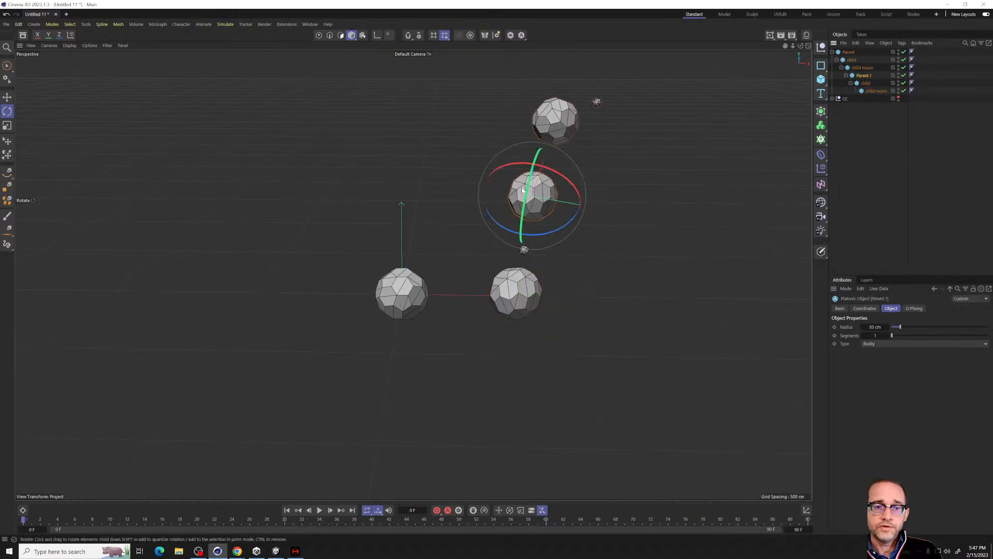
{"action": "left_click_drag", "start_coordinate": [525, 227], "coordinate": [510, 245]}
{"action": "middle_click_drag", "start_coordinate": [534, 204], "coordinate": [423, 293], "text": "alt"}
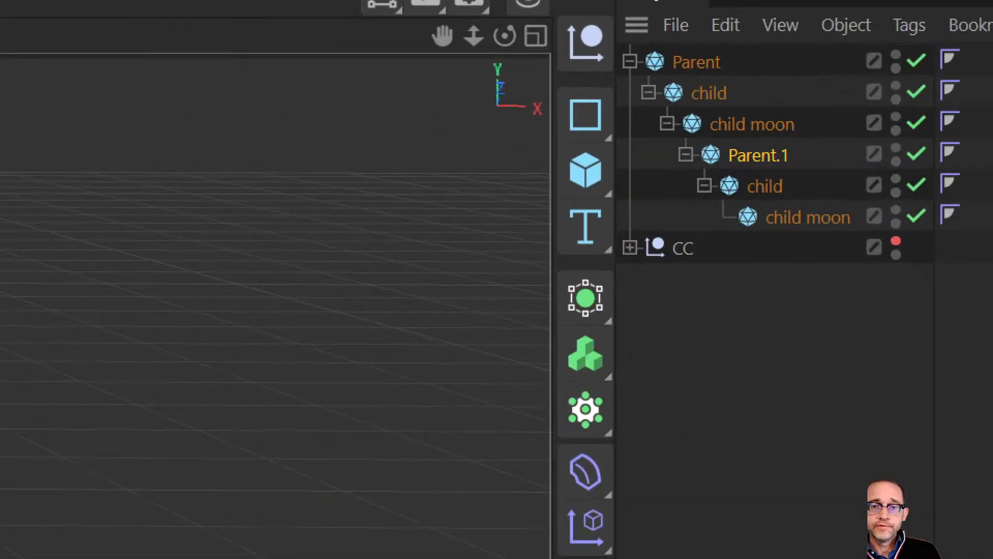
Circle the object hierarchy on the magnified screen and annotate it with "FK chain" and "forward kinematics", closing the annotation at the end.
{"action": "left_click", "coordinate": [852, 26]}
{"action": "mouse_move", "coordinate": [862, 4]}
{"action": "left_mouse_down"}
{"action": "mouse_move", "coordinate": [646, 2]}
{"action": "mouse_move", "coordinate": [925, 2]}
{"action": "mouse_move", "coordinate": [869, 2]}
{"action": "left_mouse_up"}
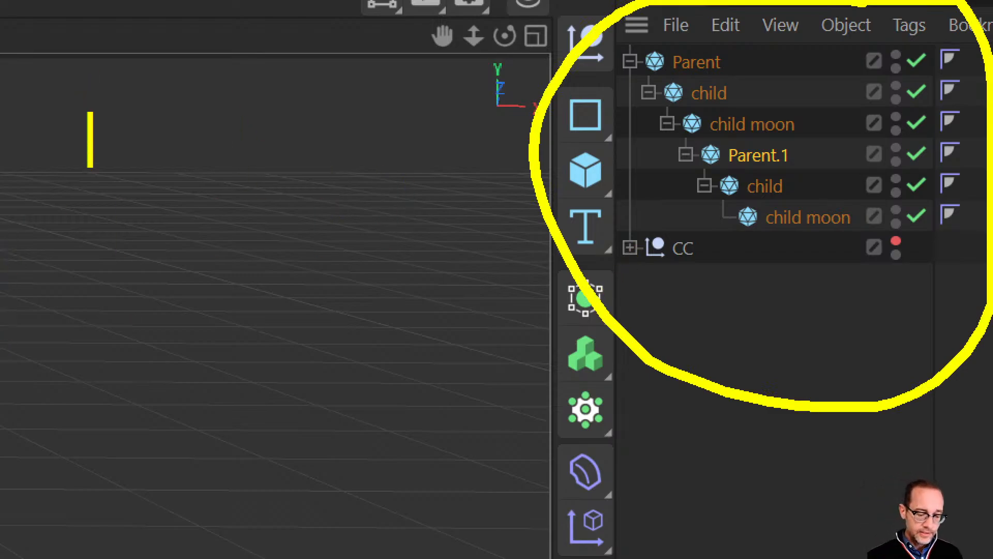
{"action": "type", "text": "FK"}
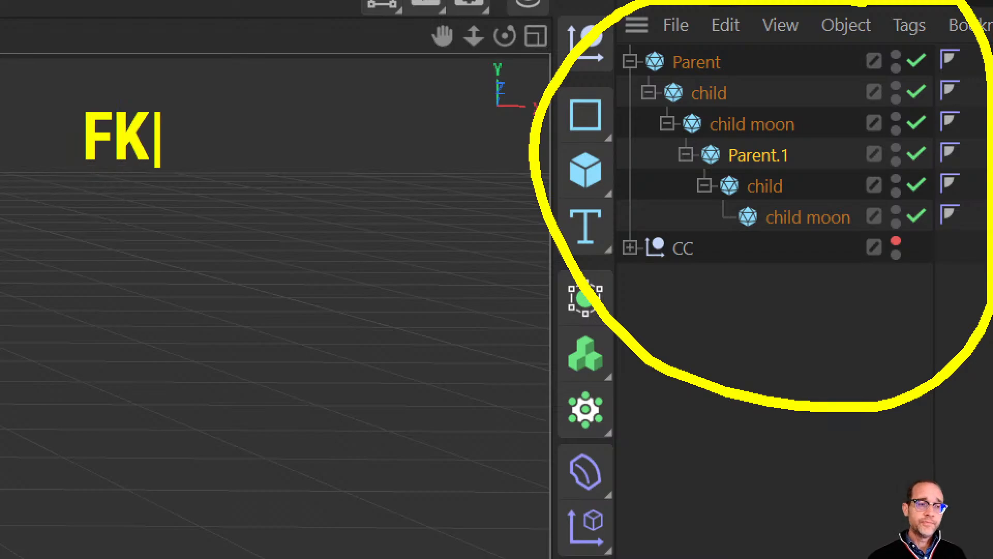
{"action": "key", "text": "Return"}
{"action": "key", "text": "BackSpace"}
{"action": "key", "text": "BackSpace"}
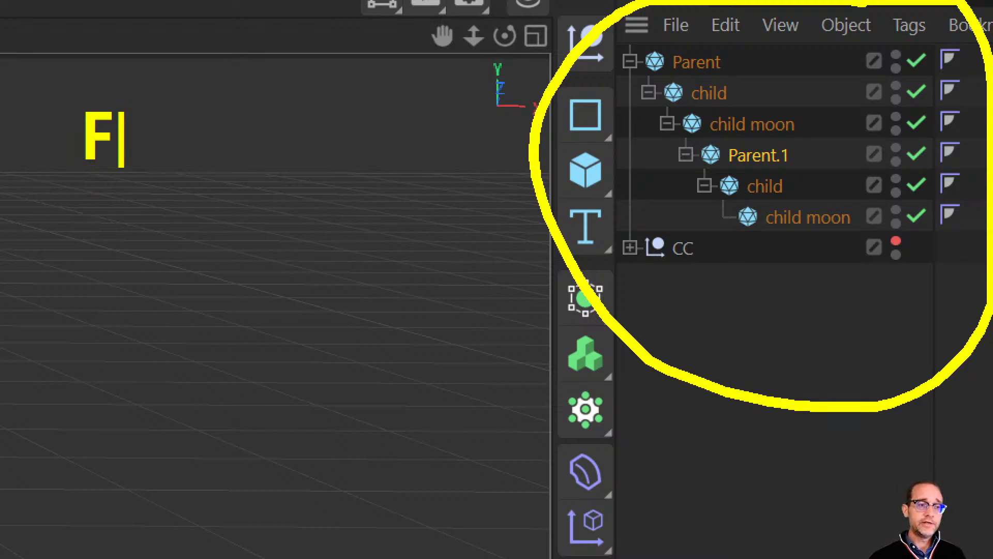
{"action": "type", "text": "LK"}
{"action": "key", "text": "BackSpace"}
{"action": "key", "text": "BackSpace"}
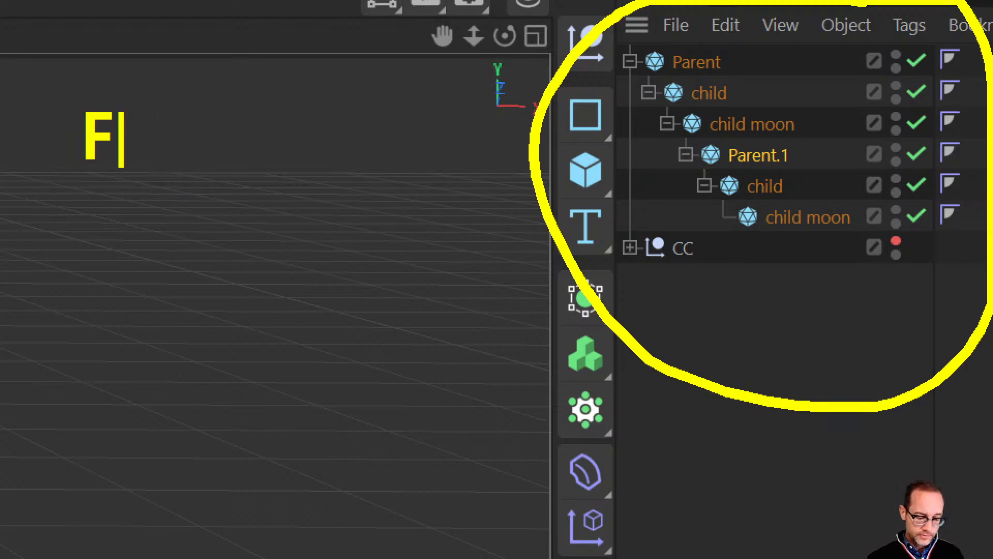
{"action": "type", "text": "K chain"}
{"action": "key", "text": "Return"}
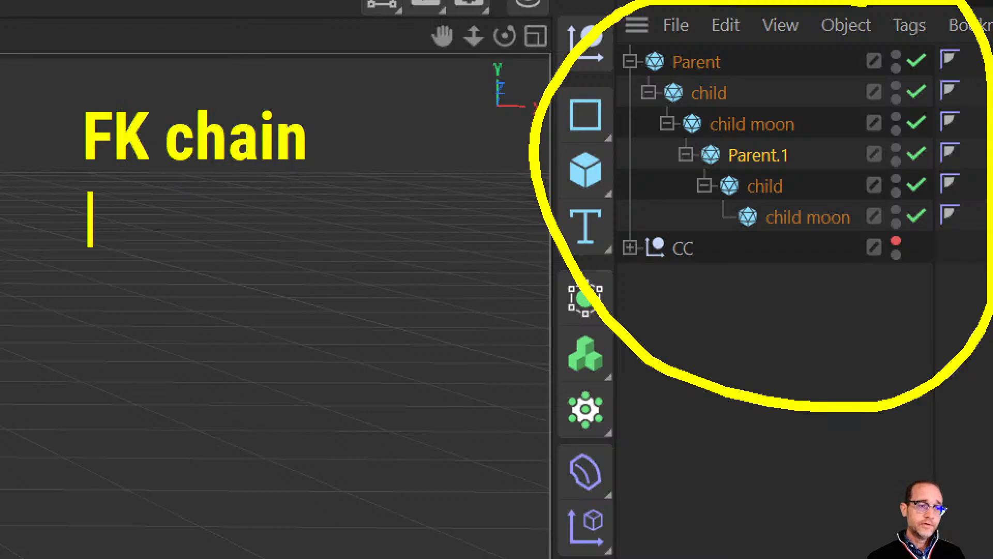
{"action": "type", "text": "forward"}
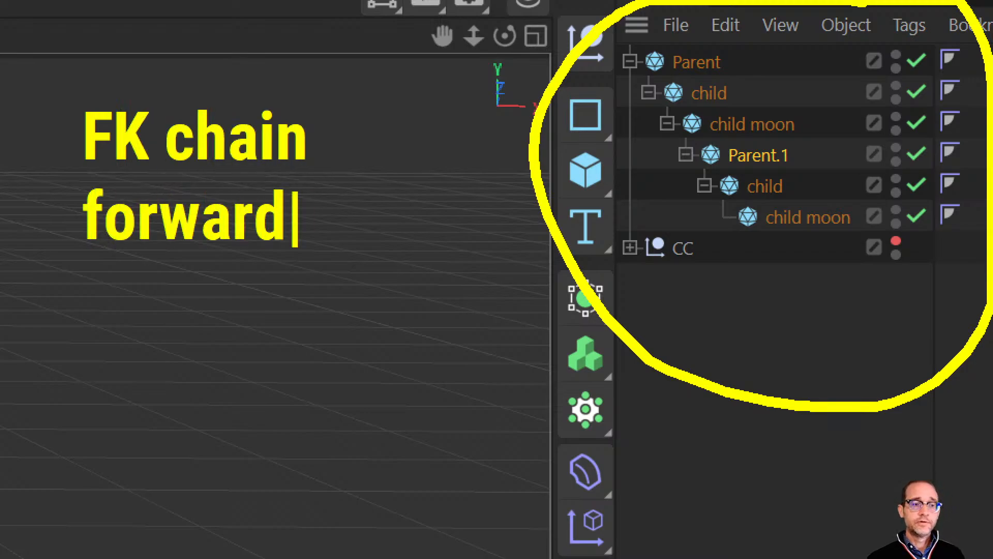
{"action": "type", "text": " kinemats"}
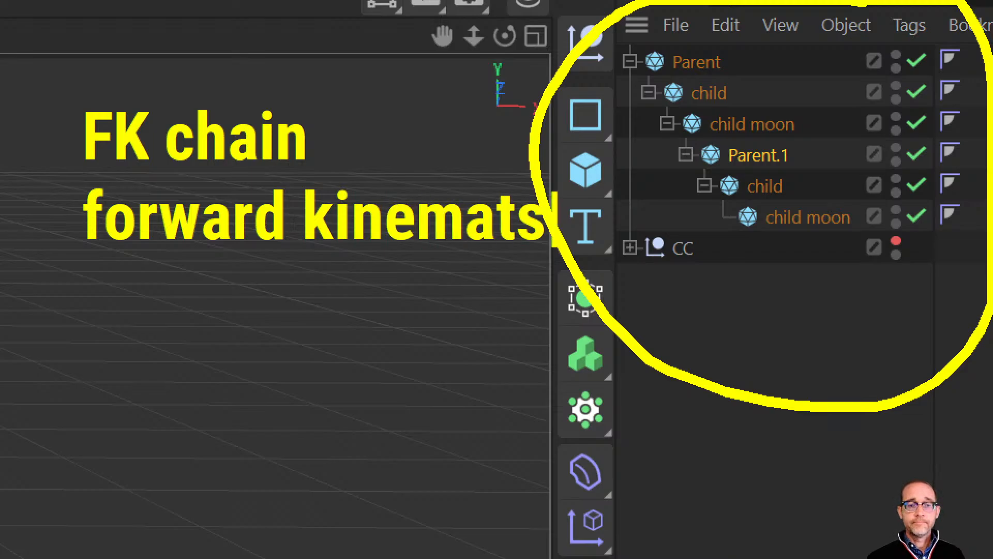
{"action": "key", "text": "BackSpace"}
{"action": "type", "text": "ics"}
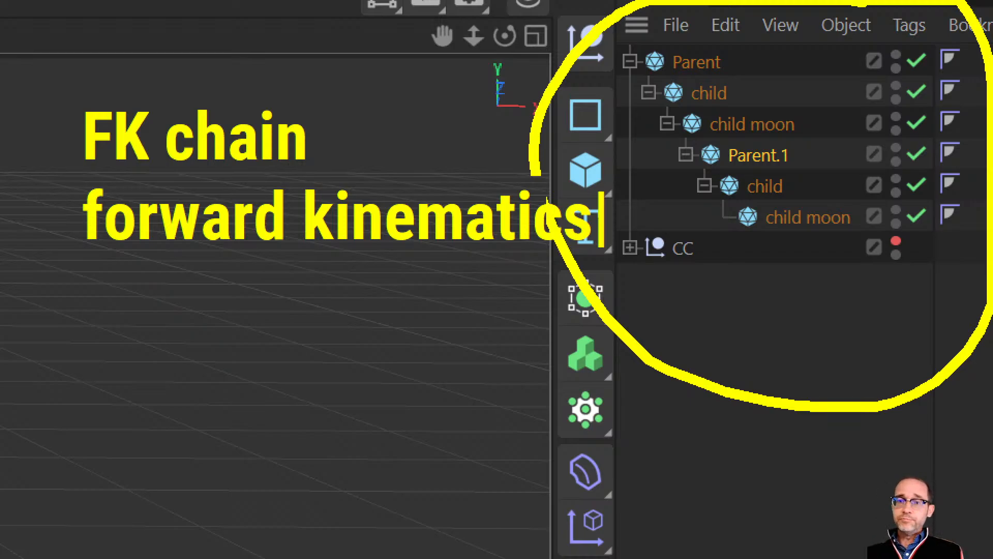
{"action": "key", "text": "Escape"}
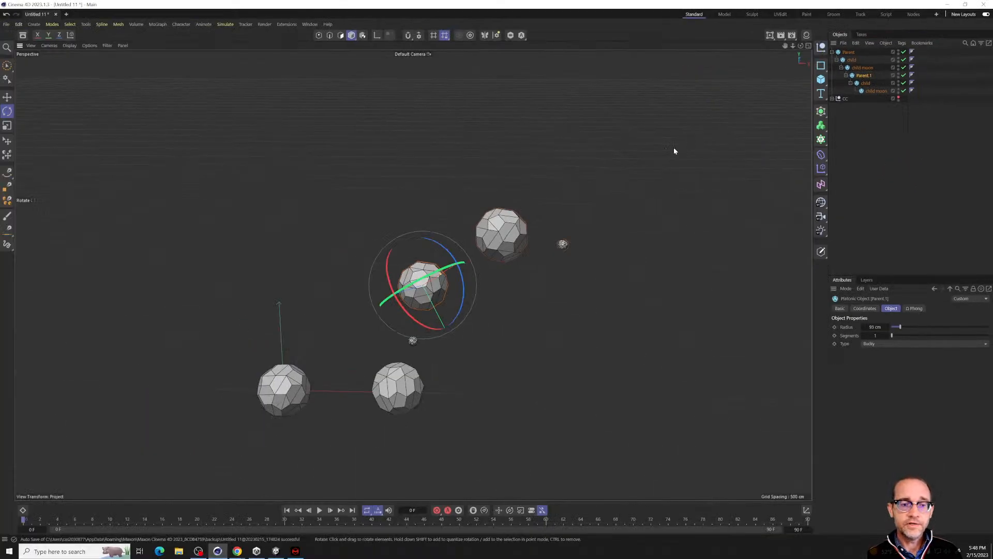
Duplicate the Parent.1, child and child moon branch beneath the first child moon, beside the original branch.
{"action": "mouse_move", "coordinate": [313, 283]}
{"action": "left_mouse_down", "text": "alt"}
{"action": "mouse_move", "coordinate": [333, 299]}
{"action": "mouse_move", "coordinate": [323, 293]}
{"action": "left_mouse_up", "text": "alt"}
{"action": "left_click", "coordinate": [864, 83]}
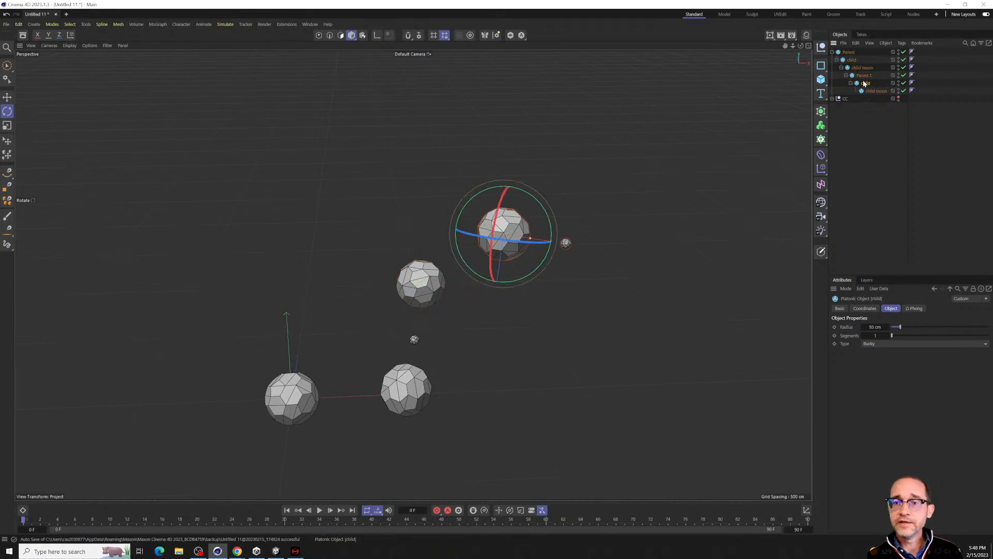
{"action": "left_click", "coordinate": [864, 76], "text": "ctrl"}
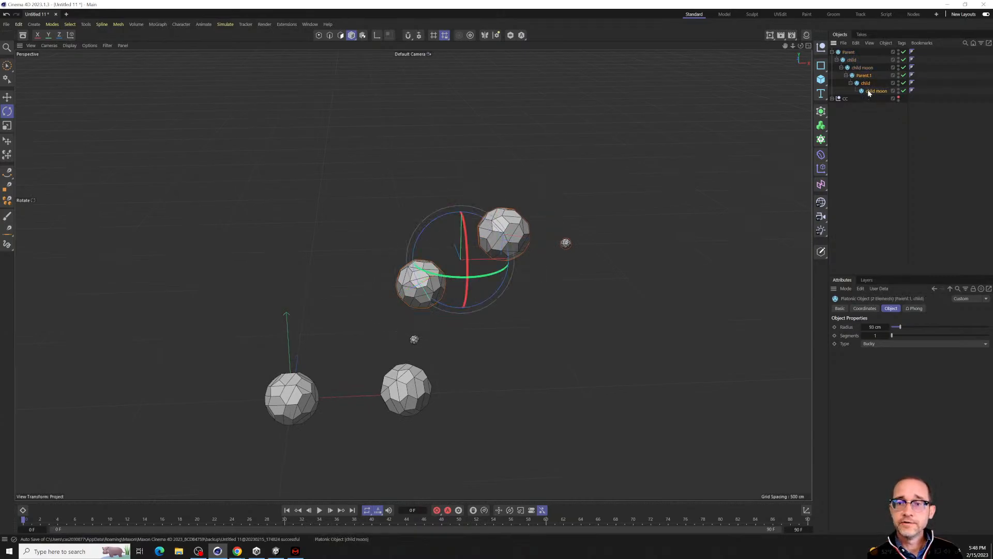
{"action": "left_click", "coordinate": [874, 91], "text": "ctrl"}
{"action": "left_click_drag", "start_coordinate": [866, 77], "coordinate": [864, 72]}
{"action": "left_click", "coordinate": [862, 76]}
{"action": "left_click", "coordinate": [866, 84]}
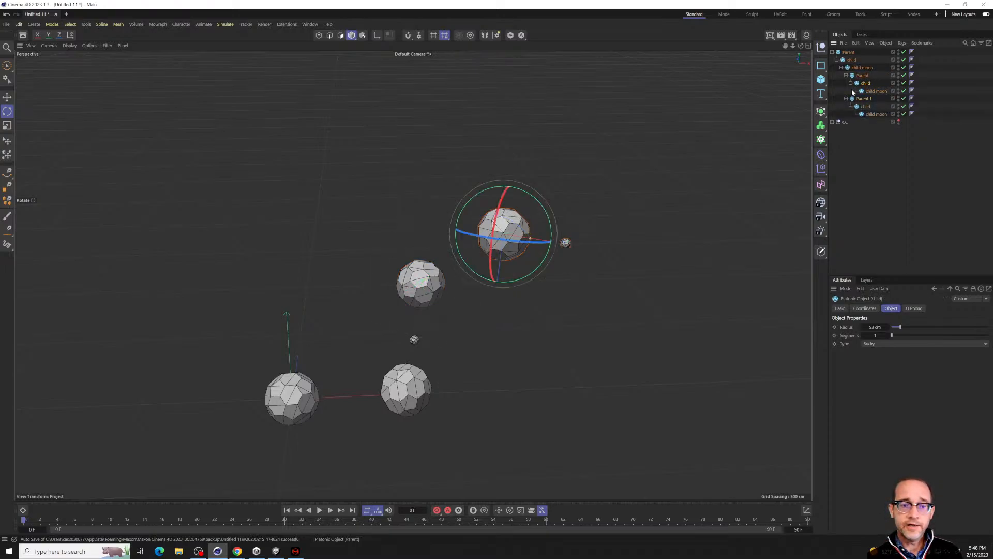
Rotate the duplicated branch away from the Parent.1 branch so the two branches separate.
{"action": "left_click_drag", "start_coordinate": [504, 238], "coordinate": [394, 277]}
{"action": "left_click", "coordinate": [863, 76]}
{"action": "left_click_drag", "start_coordinate": [395, 277], "coordinate": [359, 233], "text": "alt"}
Trace both branches of the hierarchy by selecting the parents, children and moons from the top Parent down to each last child moon.
{"action": "left_click", "coordinate": [851, 52]}
{"action": "left_click", "coordinate": [853, 60]}
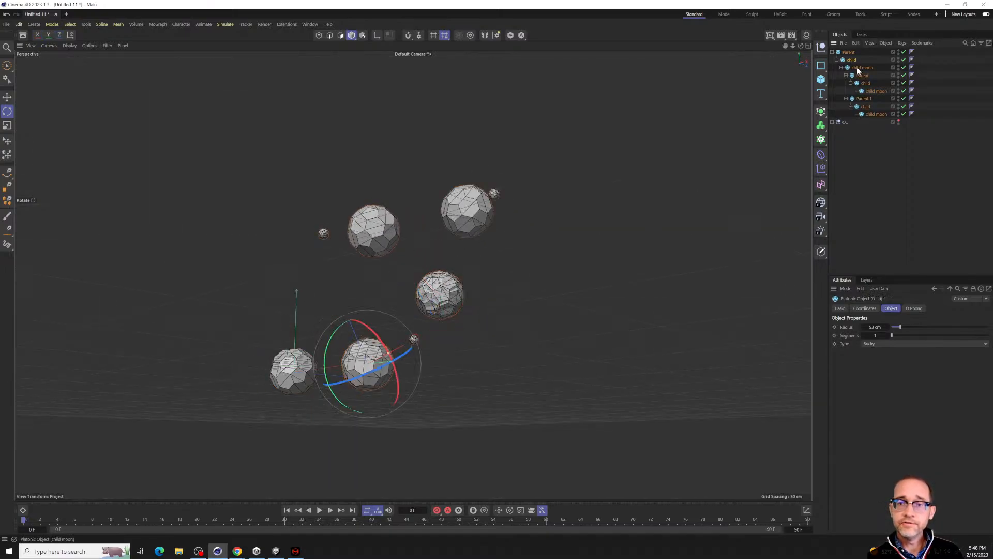
{"action": "left_click", "coordinate": [861, 68]}
{"action": "left_click", "coordinate": [866, 83]}
{"action": "left_click", "coordinate": [874, 91]}
{"action": "left_click", "coordinate": [851, 60]}
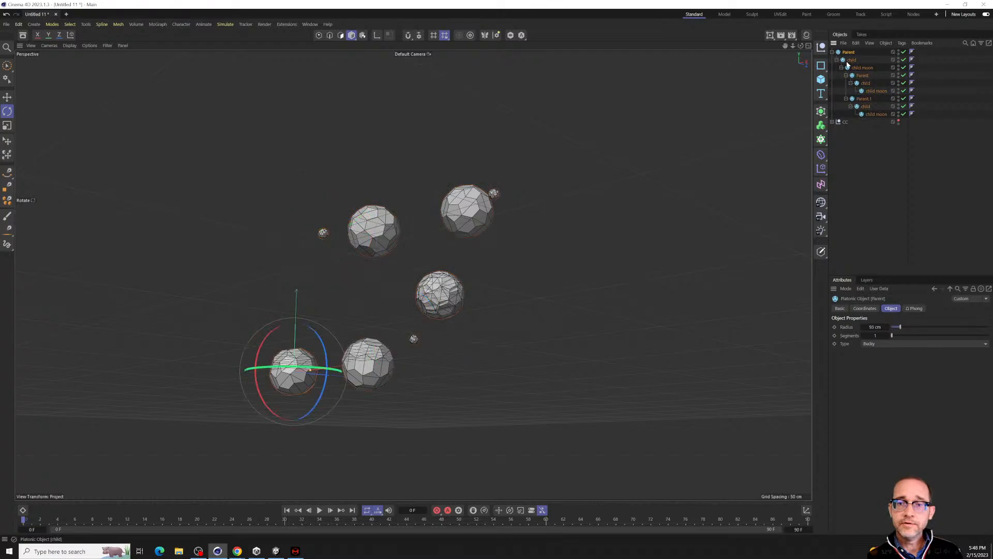
{"action": "left_click", "coordinate": [862, 68]}
{"action": "left_click", "coordinate": [862, 75]}
{"action": "left_click", "coordinate": [863, 99]}
{"action": "left_click", "coordinate": [865, 107]}
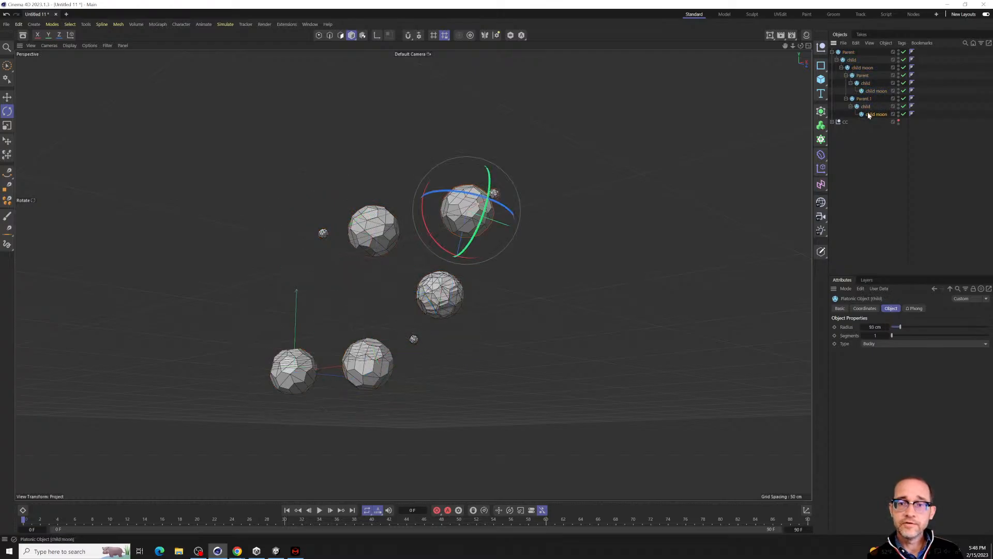
{"action": "left_click", "coordinate": [871, 114]}
Rotate the nested Parent branch and the Parent.1 branch independently around their shared pivot.
{"action": "left_click", "coordinate": [850, 53]}
{"action": "left_click_drag", "start_coordinate": [383, 266], "coordinate": [440, 320], "text": "alt"}
{"action": "left_click", "coordinate": [862, 76]}
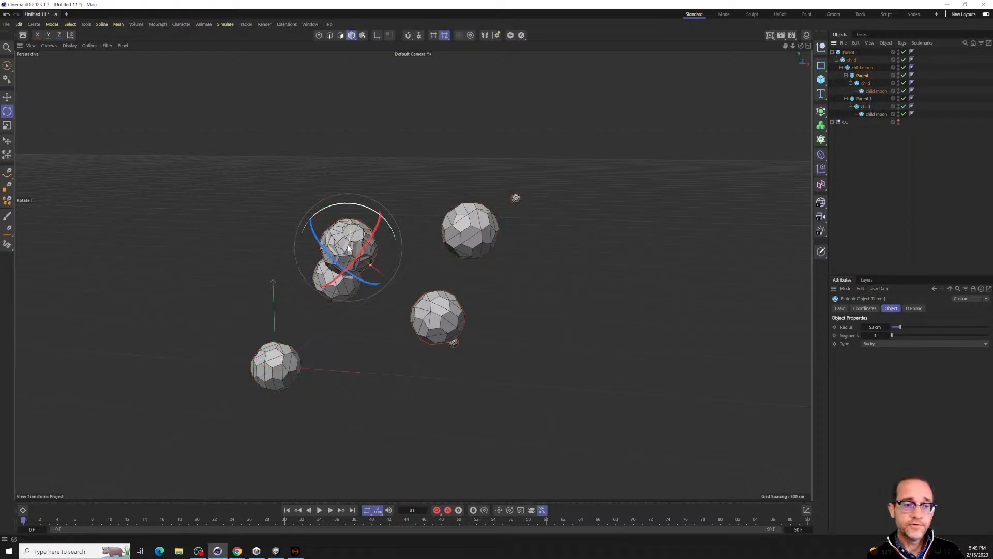
{"action": "left_click_drag", "start_coordinate": [372, 254], "coordinate": [282, 179]}
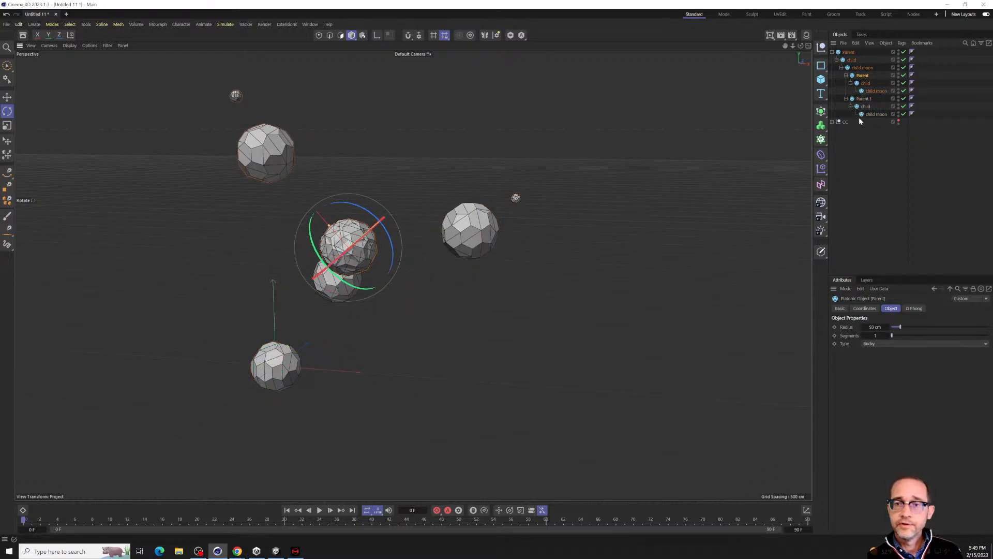
{"action": "left_click", "coordinate": [864, 98]}
{"action": "left_click_drag", "start_coordinate": [425, 234], "coordinate": [355, 285]}
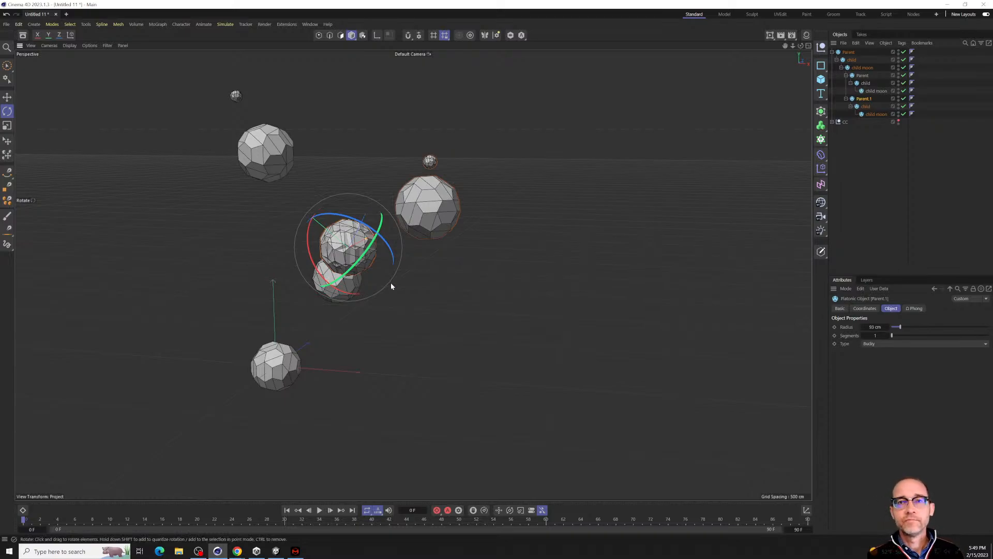
Delete the first child under the top Parent together with its whole nested chain, and select Parent.
{"action": "left_click", "coordinate": [875, 114]}
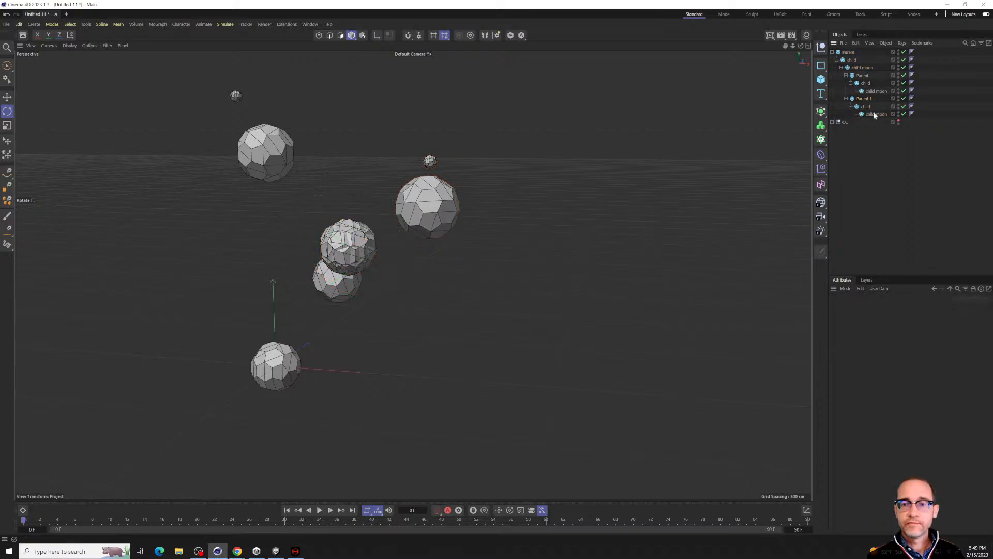
{"action": "left_click", "coordinate": [851, 60]}
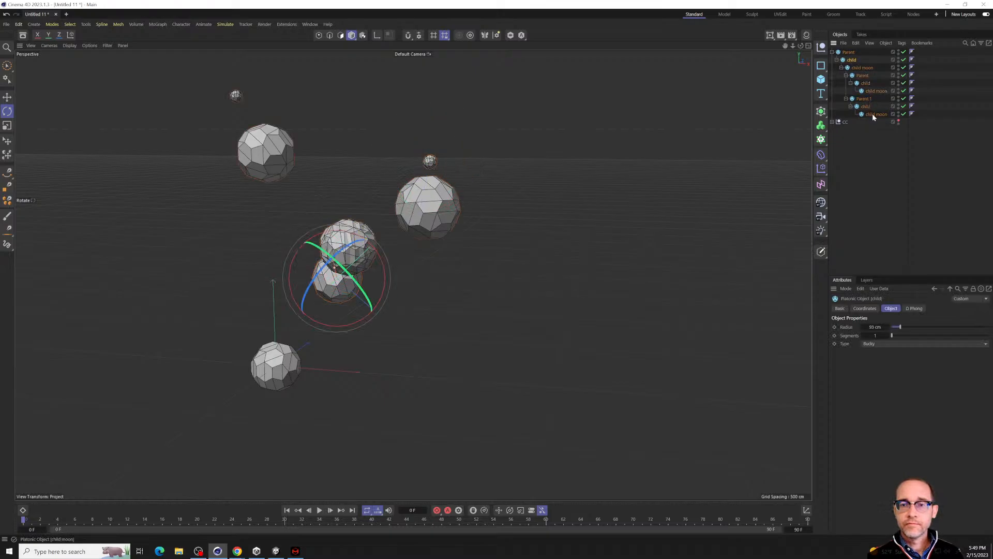
{"action": "key", "text": "Delete"}
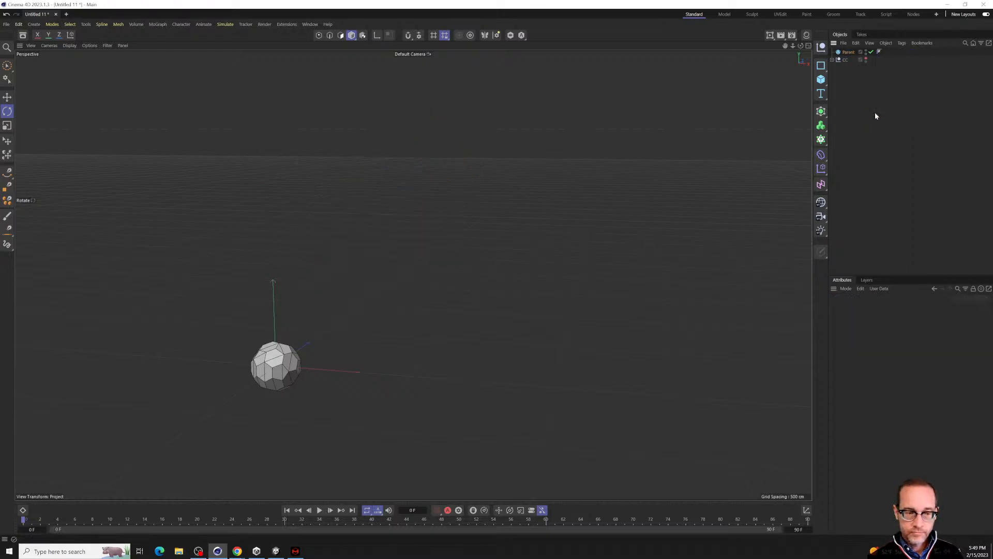
{"action": "left_click", "coordinate": [852, 51]}
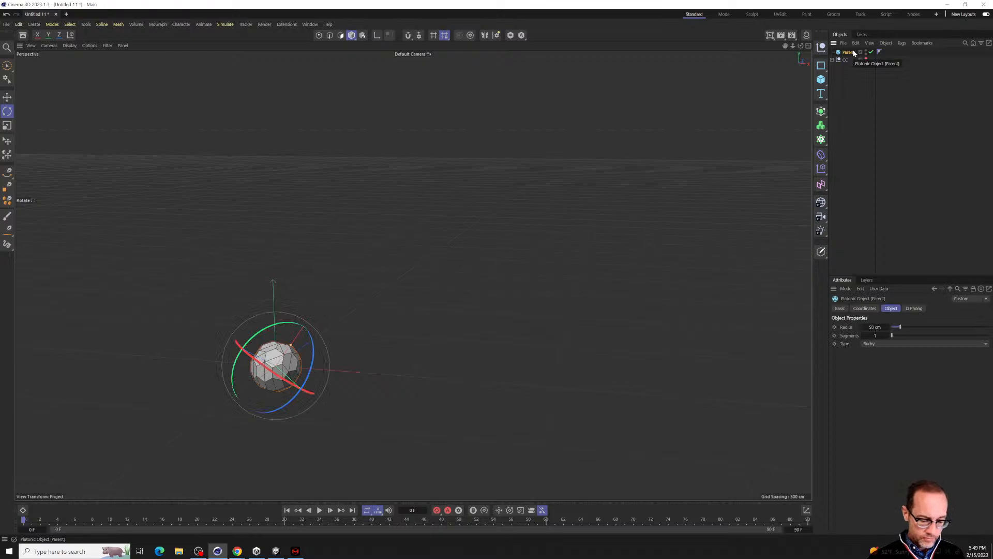
Duplicate the Parent sphere twice along the X axis to form a row of three evenly spaced spheres.
{"action": "key", "text": "alt+0"}
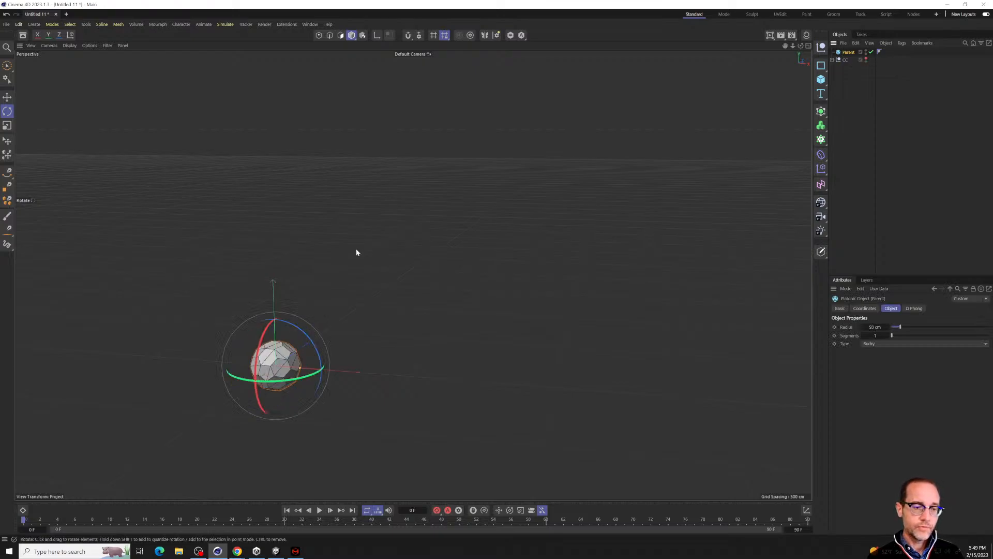
{"action": "scroll", "coordinate": [252, 419], "scroll_direction": "up", "scroll_amount": 4}
{"action": "scroll", "coordinate": [252, 421], "scroll_direction": "up", "scroll_amount": 10}
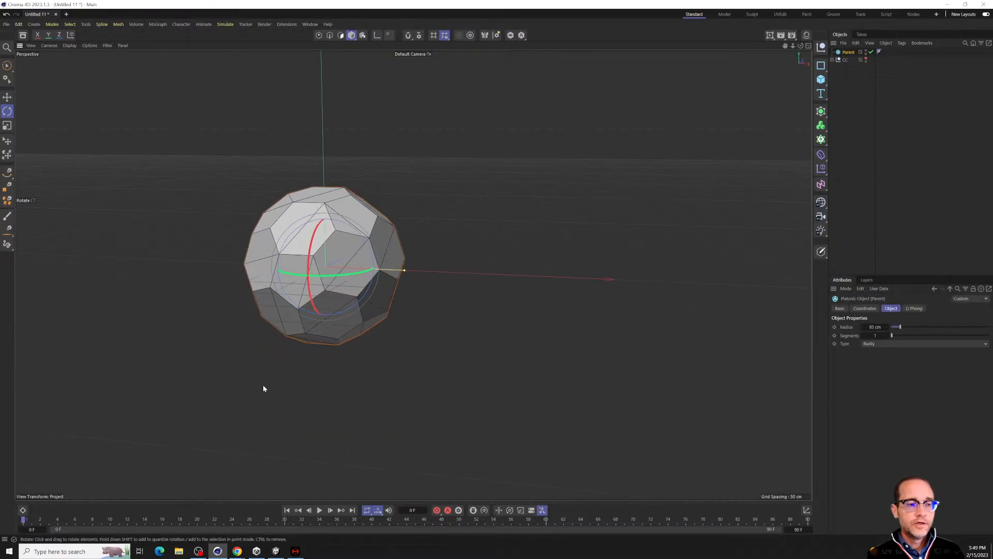
{"action": "left_click_drag", "start_coordinate": [360, 321], "coordinate": [503, 298], "text": "alt"}
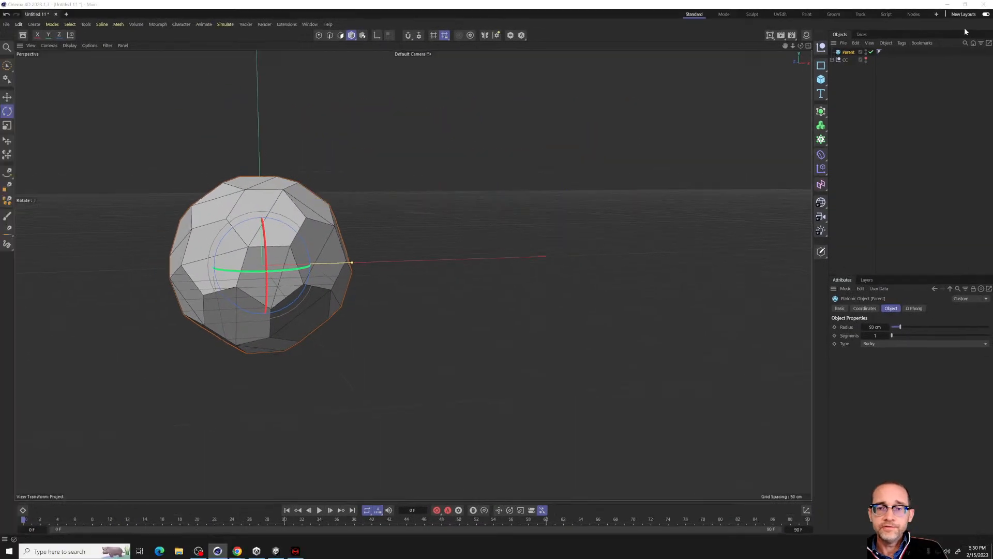
{"action": "left_click", "coordinate": [853, 78]}
{"action": "left_click", "coordinate": [847, 53]}
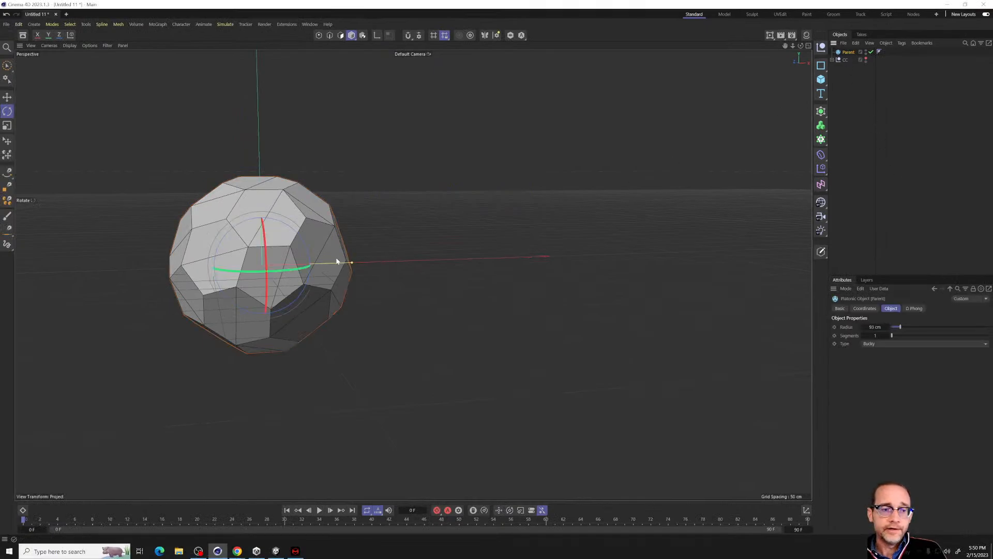
{"action": "key", "text": "e"}
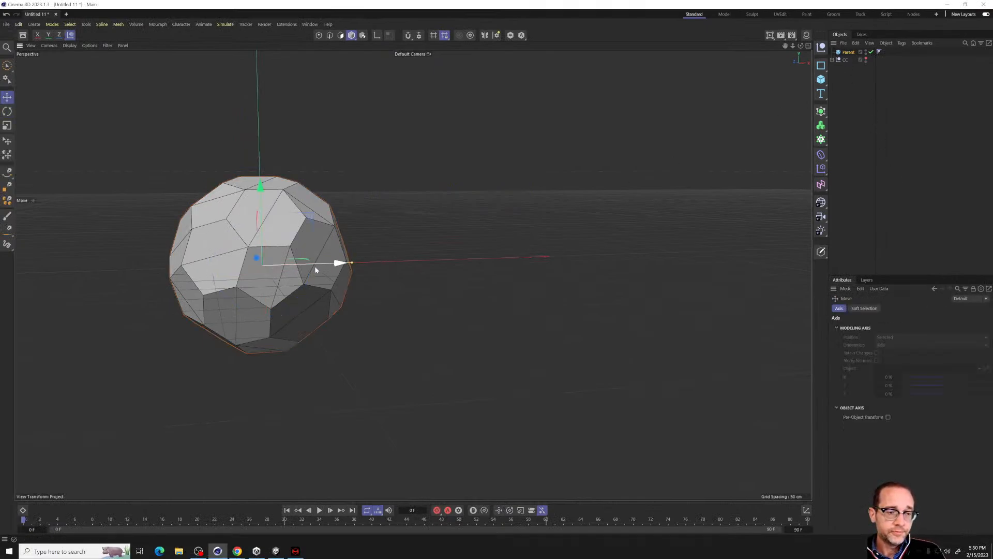
{"action": "left_click_drag", "start_coordinate": [315, 265], "coordinate": [600, 261]}
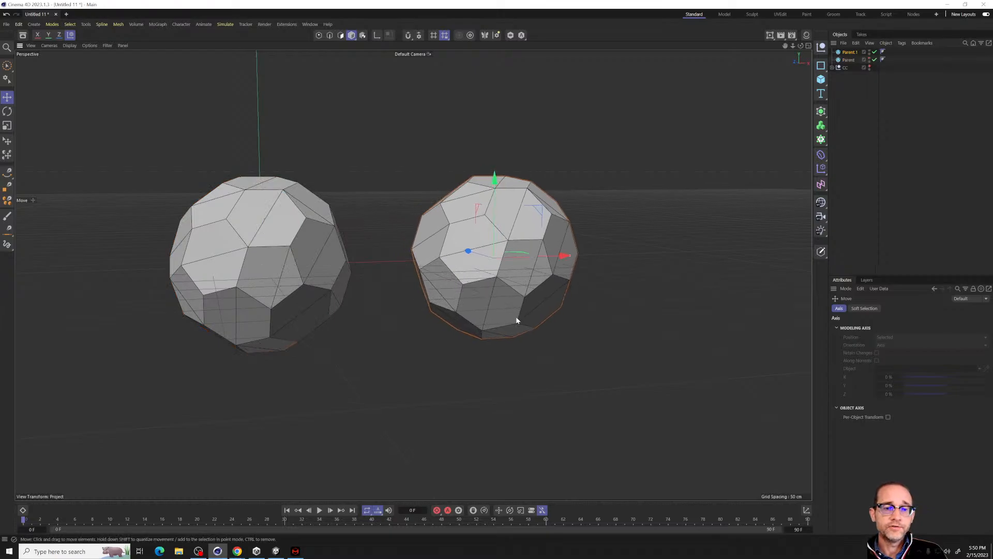
{"action": "middle_click_drag", "start_coordinate": [562, 295], "coordinate": [473, 296], "text": "alt"}
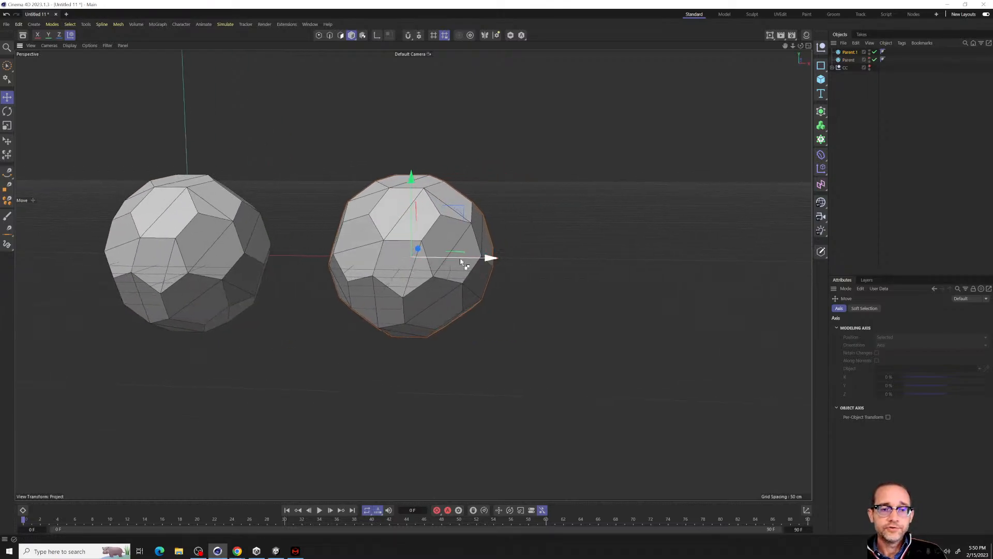
{"action": "left_click_drag", "start_coordinate": [464, 262], "coordinate": [726, 275], "text": "ctrl"}
{"action": "left_click_drag", "start_coordinate": [473, 338], "coordinate": [492, 317], "text": "alt"}
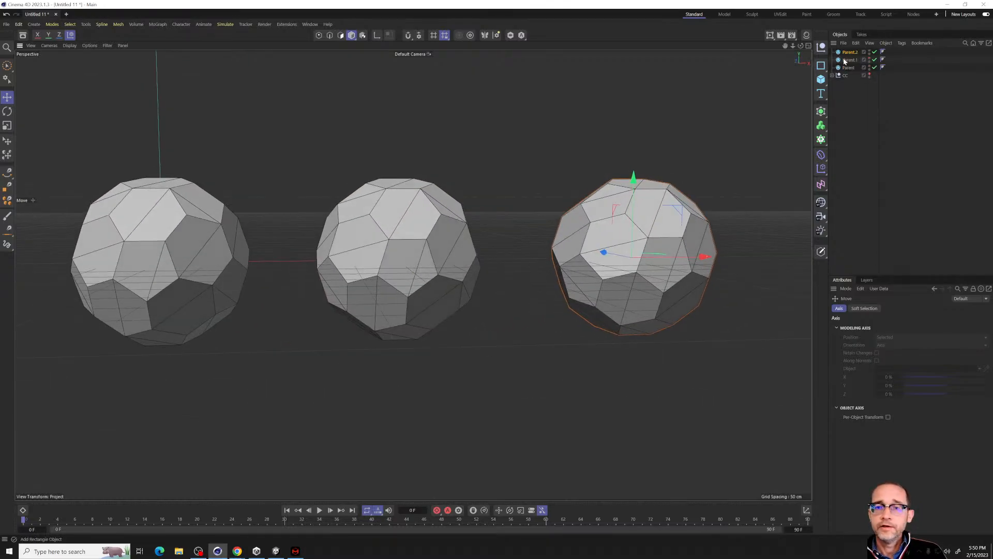
Rename the middle sphere Parent.1 as child and the last sphere Parent.2 as second chil.
{"action": "left_click", "coordinate": [849, 67]}
{"action": "left_click", "coordinate": [849, 60]}
{"action": "double_click", "coordinate": [850, 61]}
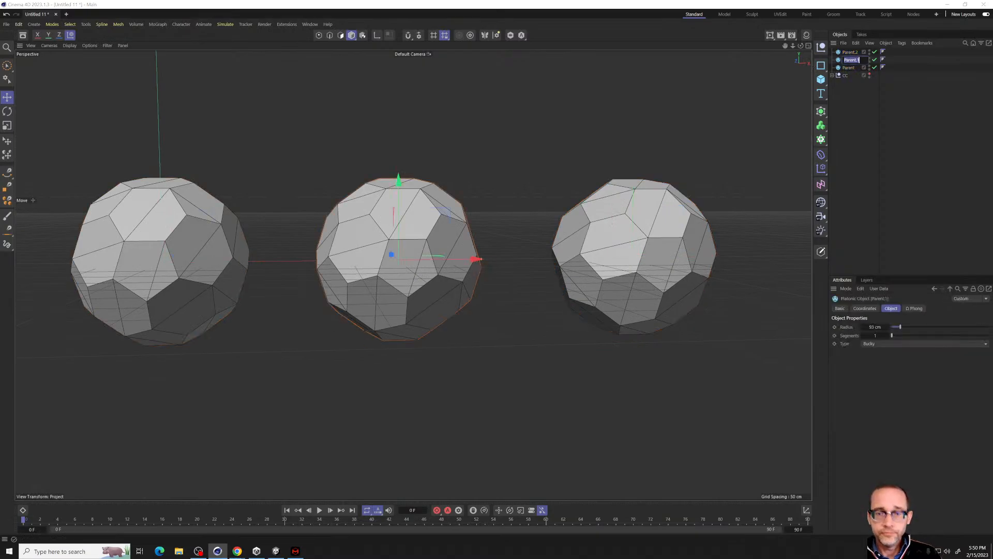
{"action": "type", "text": "child"}
{"action": "left_click", "coordinate": [858, 88]}
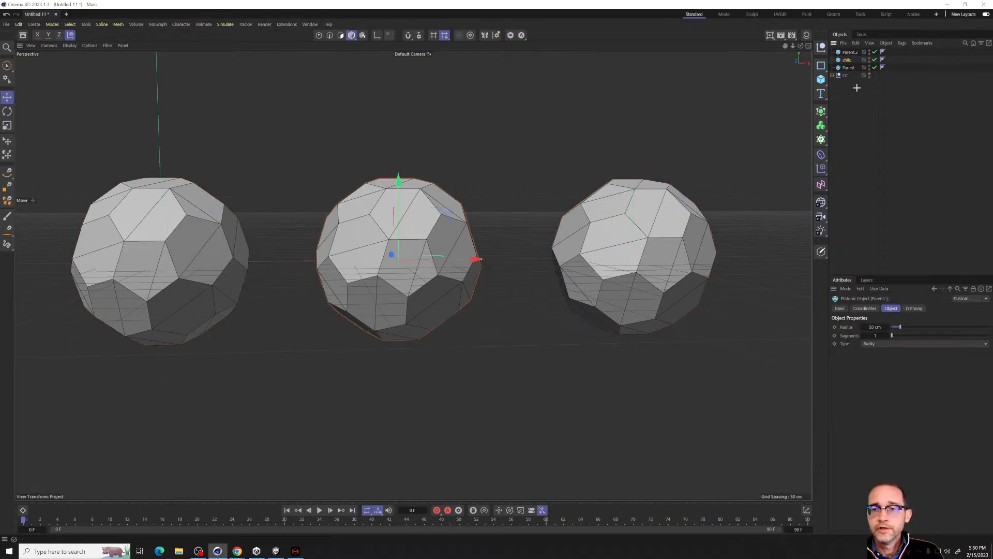
{"action": "double_click", "coordinate": [850, 52]}
{"action": "type", "text": "se"}
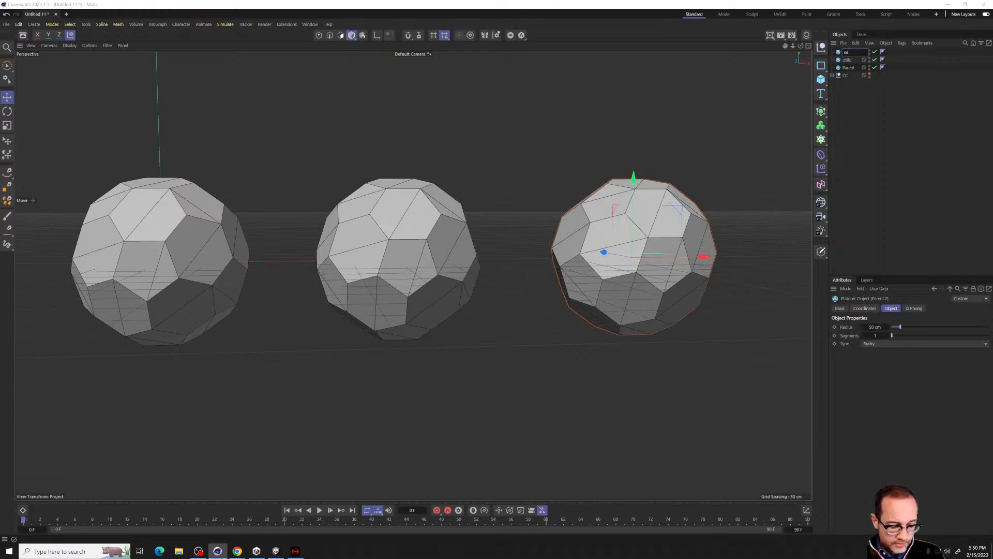
{"action": "type", "text": "cond ch"}
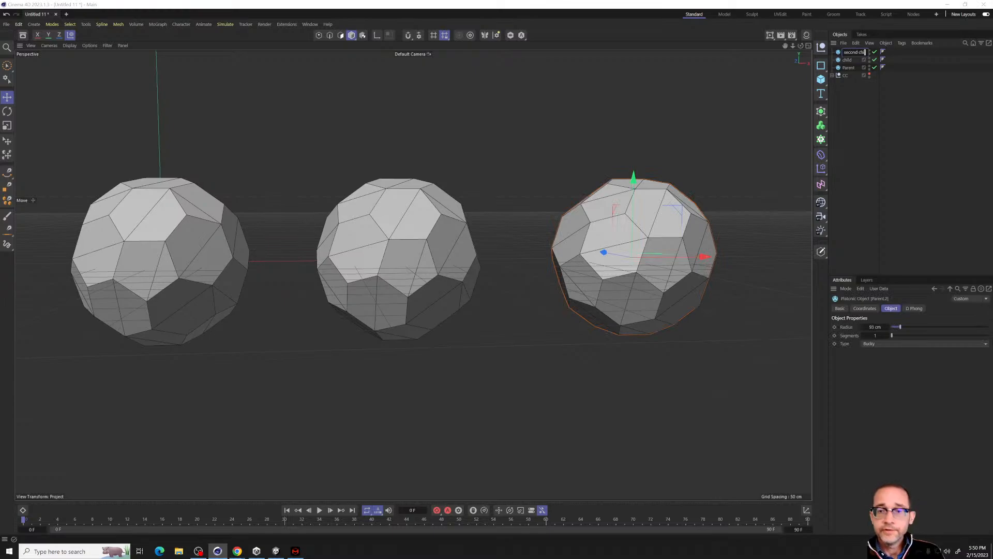
{"action": "type", "text": "ild"}
{"action": "left_click", "coordinate": [862, 86]}
Nest second chil under child and child under Parent to form a three-level hierarchy.
{"action": "left_click", "coordinate": [848, 60]}
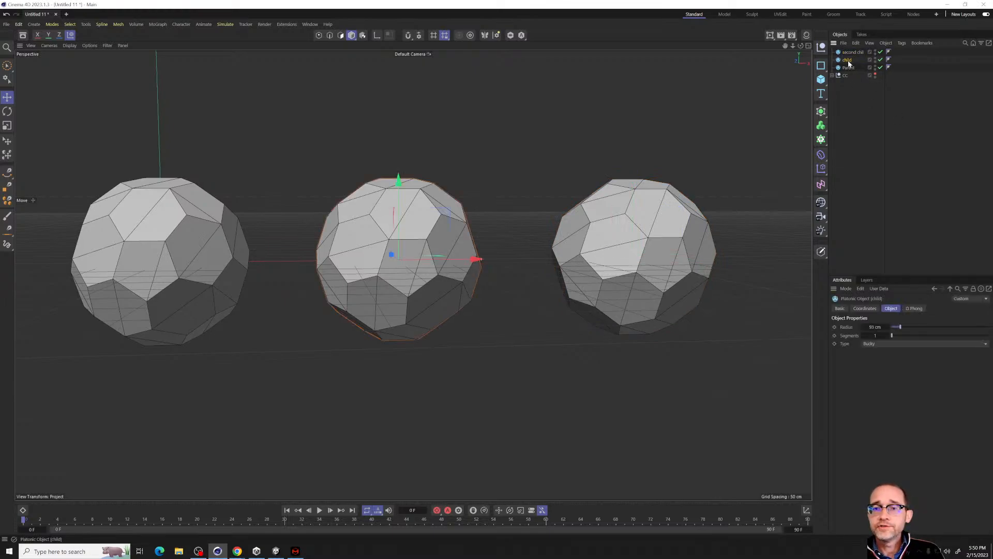
{"action": "left_click_drag", "start_coordinate": [847, 62], "coordinate": [854, 70]}
{"action": "left_click", "coordinate": [864, 96]}
{"action": "left_click", "coordinate": [853, 52]}
Inspect the transform coordinates of Parent, child and second chil one after another.
{"action": "left_click", "coordinate": [849, 53]}
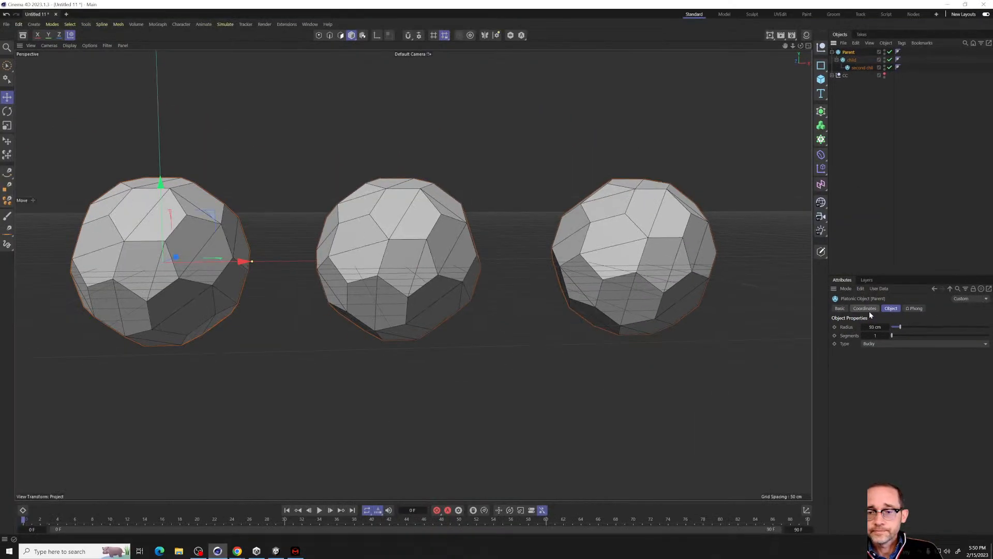
{"action": "left_click", "coordinate": [867, 309]}
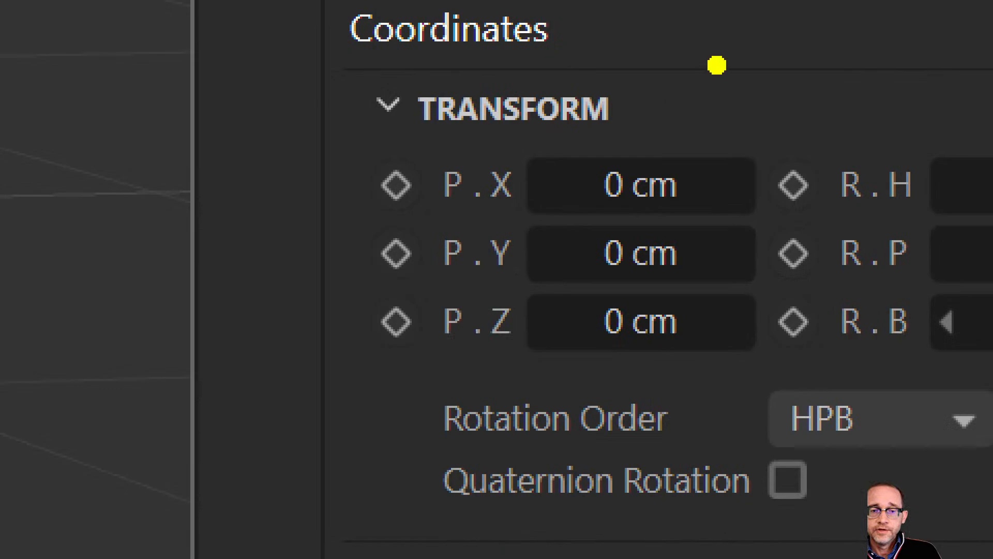
{"action": "mouse_move", "coordinate": [716, 65]}
{"action": "left_mouse_down"}
{"action": "mouse_move", "coordinate": [906, 5]}
{"action": "mouse_move", "coordinate": [674, 6]}
{"action": "left_mouse_up"}
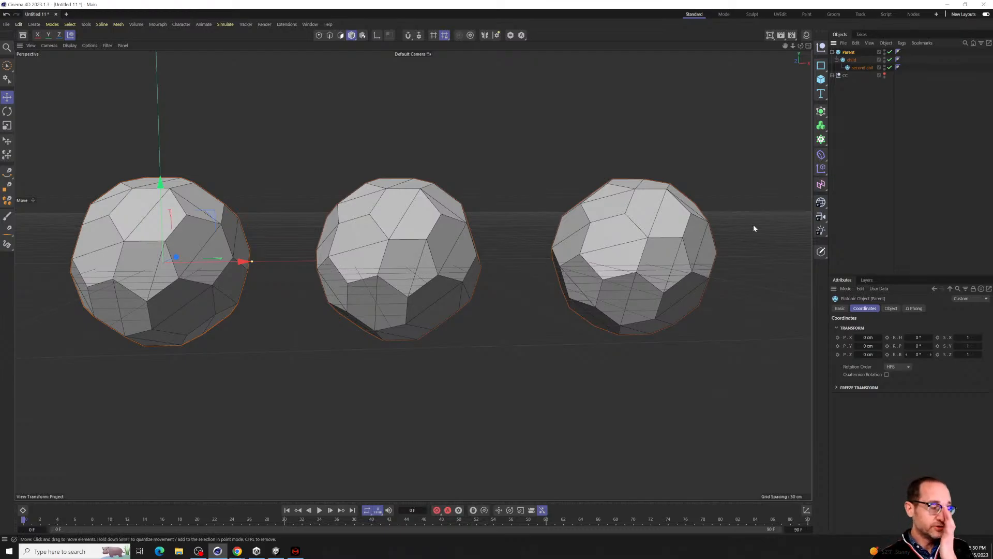
{"action": "left_click", "coordinate": [851, 60]}
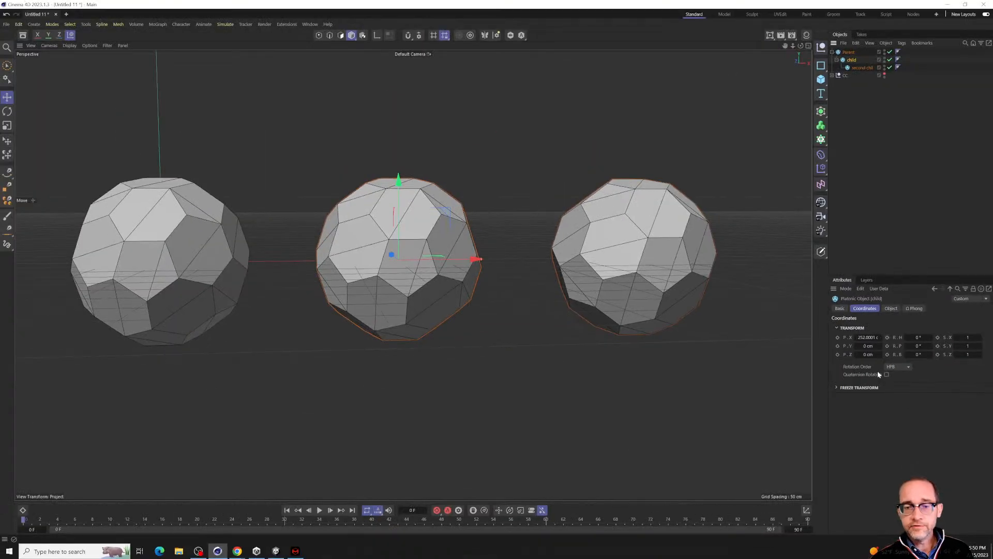
{"action": "left_click", "coordinate": [861, 68]}
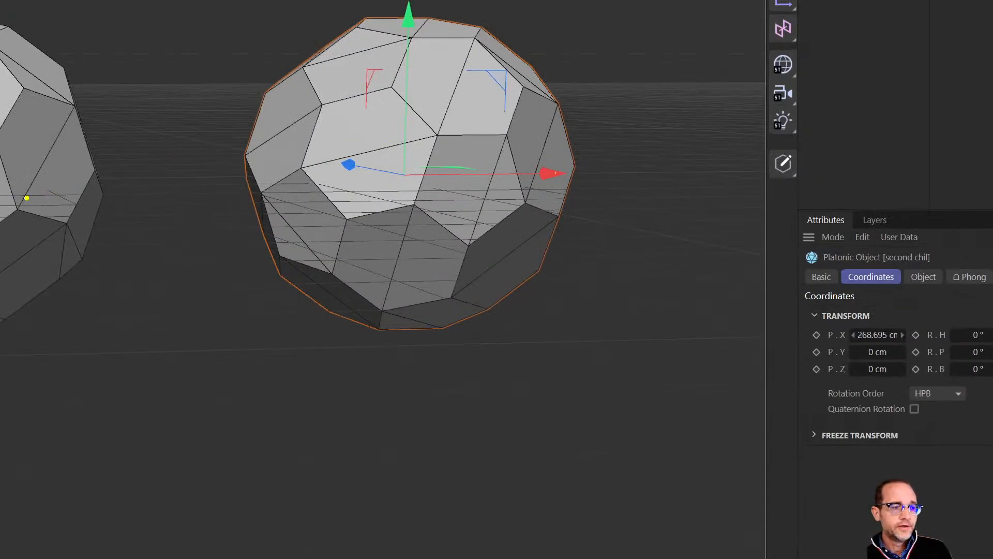
Mark the distance between the middle and last spheres with a line labelled 260, and clear the annotation.
{"action": "left_click_drag", "start_coordinate": [1, 191], "coordinate": [414, 200]}
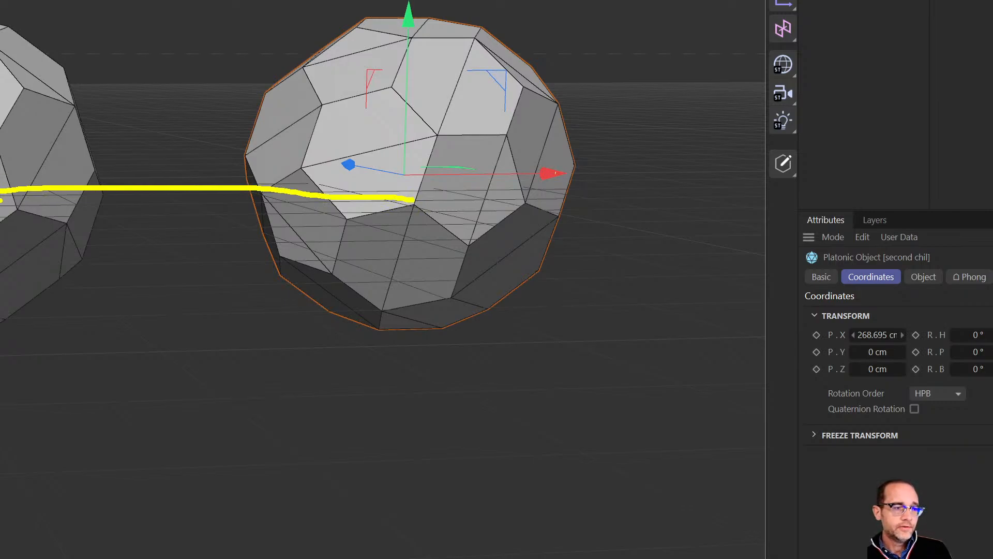
{"action": "mouse_move", "coordinate": [132, 130]}
{"action": "left_mouse_down"}
{"action": "mouse_move", "coordinate": [133, 165]}
{"action": "mouse_move", "coordinate": [171, 164]}
{"action": "left_mouse_up"}
{"action": "mouse_move", "coordinate": [198, 126]}
{"action": "left_mouse_down"}
{"action": "mouse_move", "coordinate": [203, 168]}
{"action": "mouse_move", "coordinate": [186, 160]}
{"action": "left_mouse_up"}
{"action": "mouse_move", "coordinate": [237, 135]}
{"action": "left_mouse_down"}
{"action": "mouse_move", "coordinate": [227, 172]}
{"action": "mouse_move", "coordinate": [242, 134]}
{"action": "left_mouse_up"}
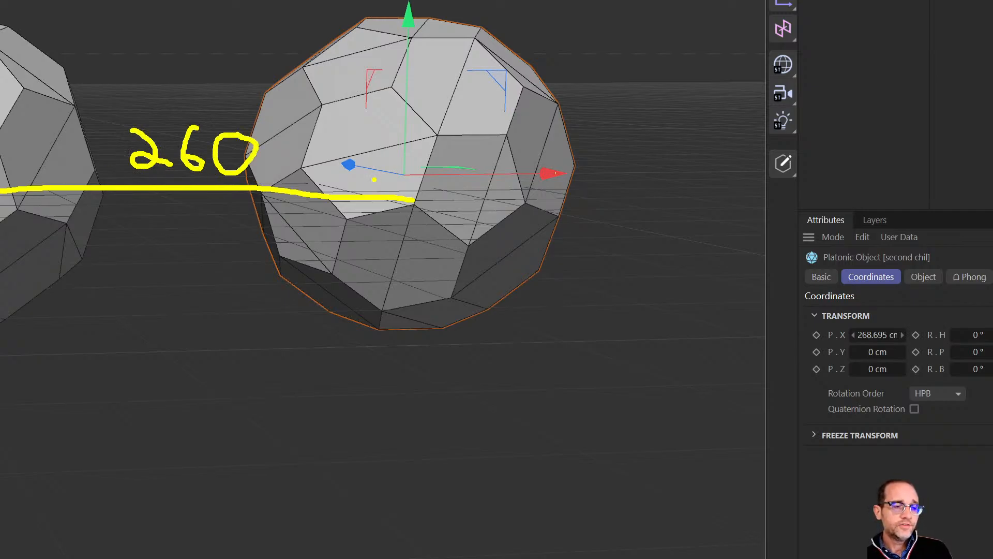
{"action": "key", "text": "Escape"}
Mark the distance between the first two spheres with a line labelled 250, point an arrow at the last sphere, and clear the annotations.
{"action": "key", "text": "ctrl+1"}
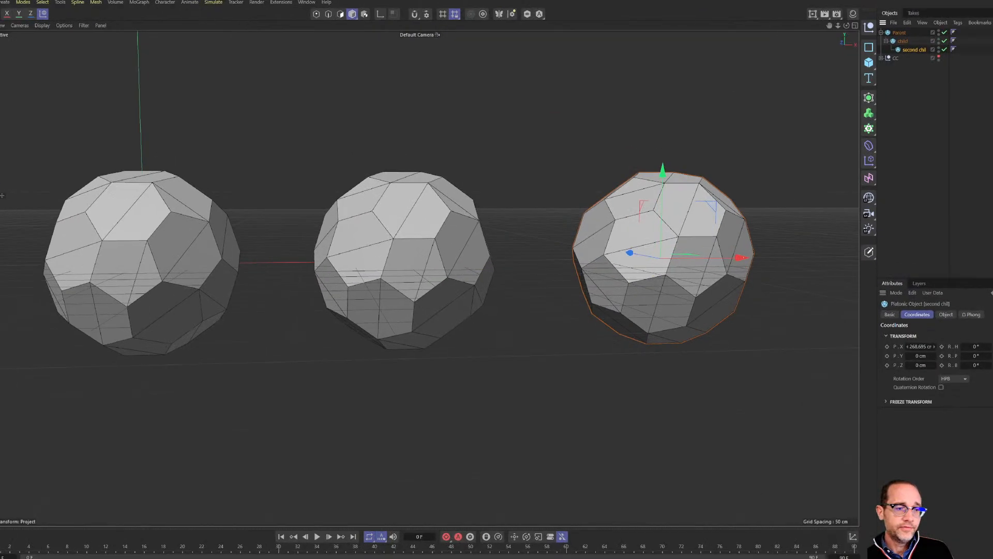
{"action": "left_click", "coordinate": [153, 262]}
{"action": "left_click_drag", "start_coordinate": [62, 285], "coordinate": [556, 290]}
{"action": "left_click_drag", "start_coordinate": [216, 192], "coordinate": [254, 278]}
{"action": "mouse_move", "coordinate": [281, 195]}
{"action": "left_mouse_down"}
{"action": "mouse_move", "coordinate": [305, 225]}
{"action": "mouse_move", "coordinate": [261, 229]}
{"action": "mouse_move", "coordinate": [327, 195]}
{"action": "left_mouse_up"}
{"action": "left_click_drag", "start_coordinate": [352, 194], "coordinate": [361, 194]}
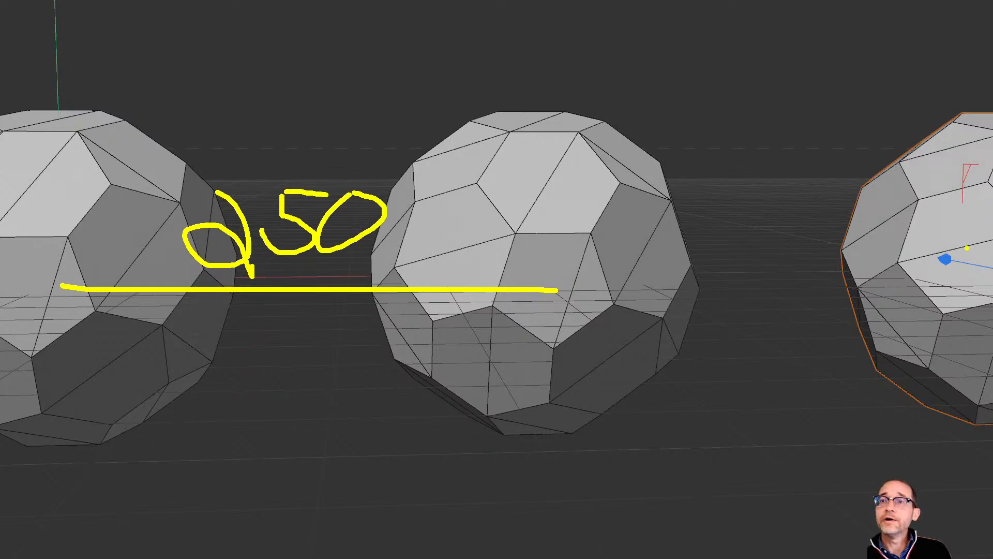
{"action": "left_click_drag", "start_coordinate": [966, 290], "coordinate": [891, 442], "text": "ctrl+shift"}
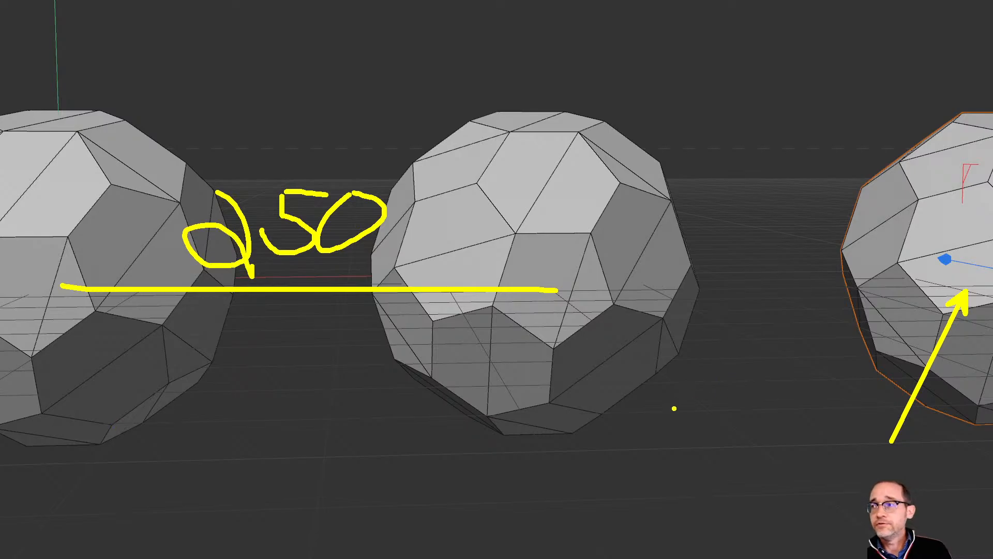
{"action": "key", "text": "Escape"}
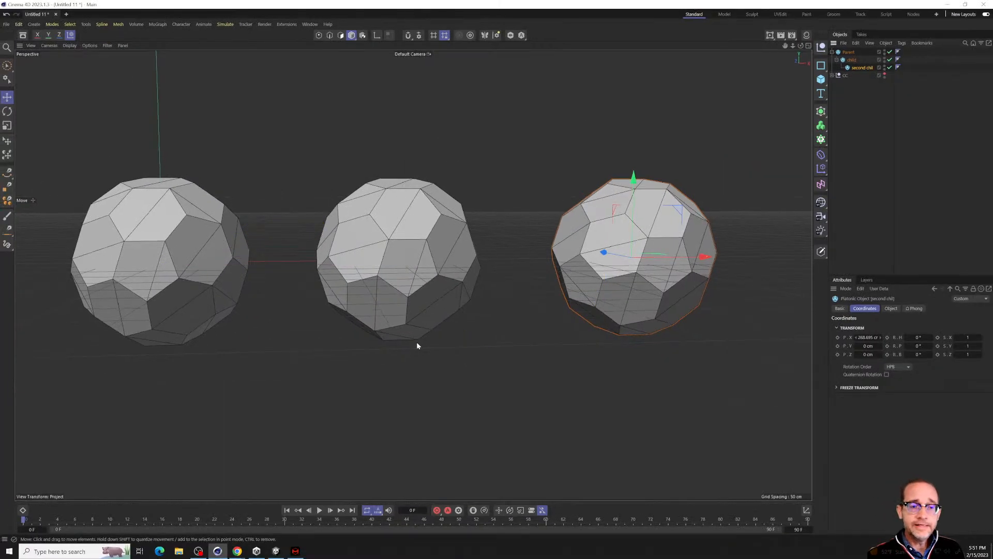
Move the Parent hierarchy in the XY plane to about X 344 cm, Y 152 cm, and circle its transform coordinates.
{"action": "left_click", "coordinate": [848, 52]}
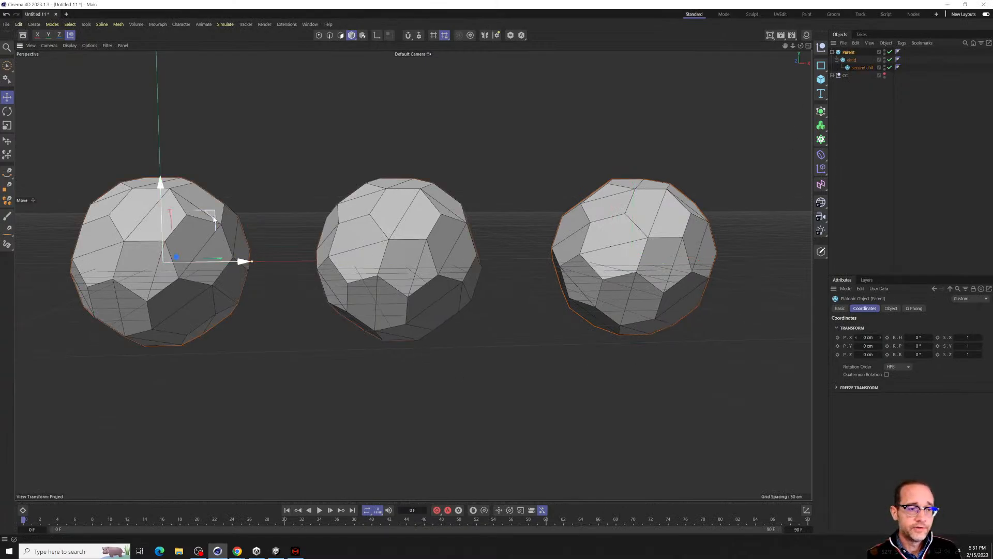
{"action": "mouse_move", "coordinate": [214, 220]}
{"action": "left_mouse_down"}
{"action": "mouse_move", "coordinate": [371, 122]}
{"action": "mouse_move", "coordinate": [353, 89]}
{"action": "mouse_move", "coordinate": [427, 60]}
{"action": "mouse_move", "coordinate": [514, 92]}
{"action": "left_mouse_up"}
{"action": "key", "text": "ctrl+1"}
{"action": "mouse_move", "coordinate": [840, 322]}
{"action": "left_mouse_down"}
{"action": "mouse_move", "coordinate": [745, 439]}
{"action": "mouse_move", "coordinate": [845, 321]}
{"action": "left_mouse_up"}
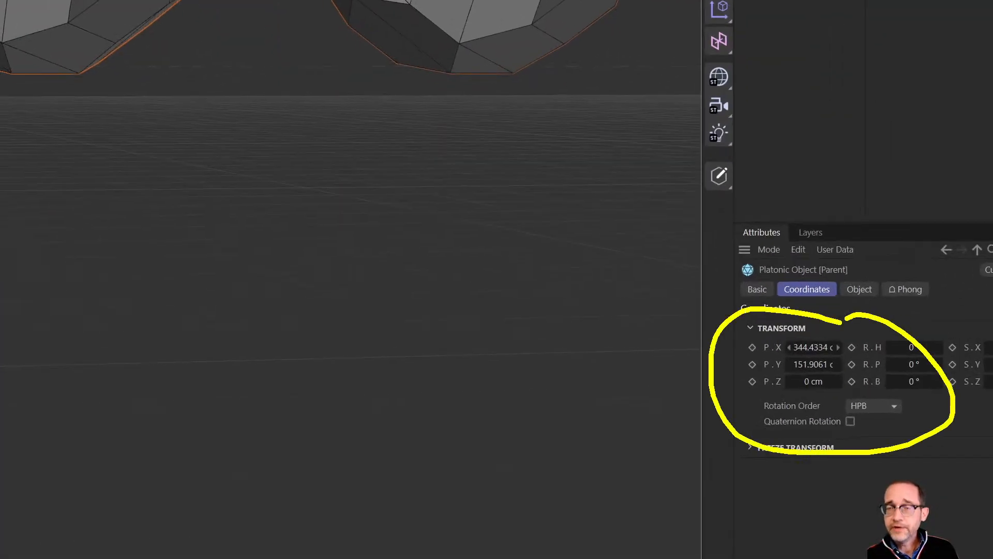
{"action": "key", "text": "Escape"}
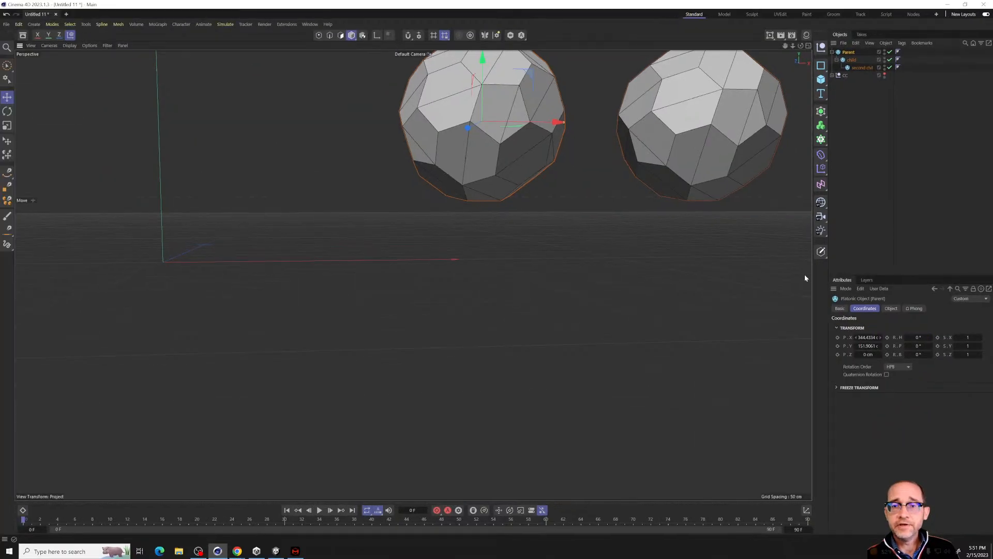
Select child, circle its transform coordinates and point an arrow at its X position.
{"action": "left_click", "coordinate": [851, 59]}
{"action": "key", "text": "ctrl+1"}
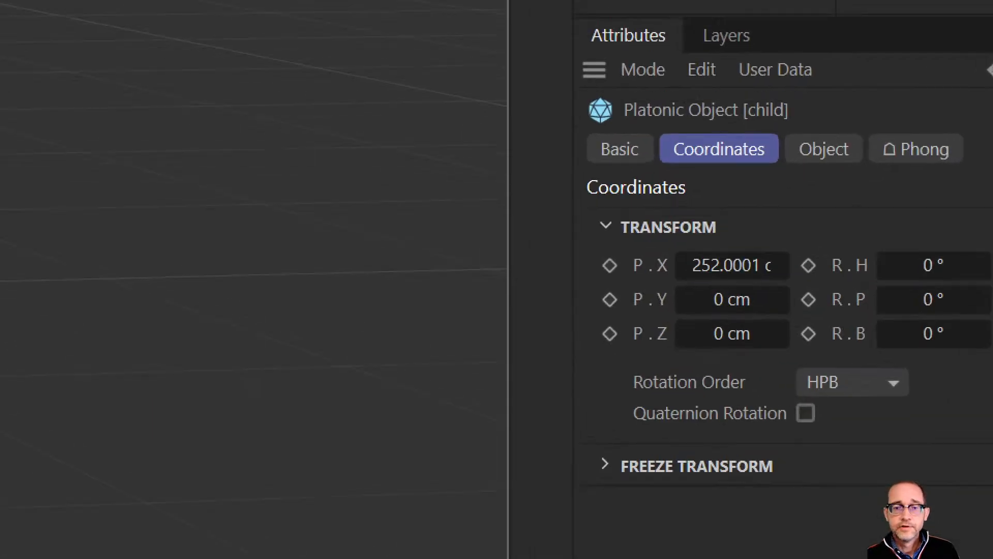
{"action": "left_click_drag", "start_coordinate": [903, 336], "coordinate": [916, 372]}
{"action": "left_click_drag", "start_coordinate": [925, 420], "coordinate": [879, 225]}
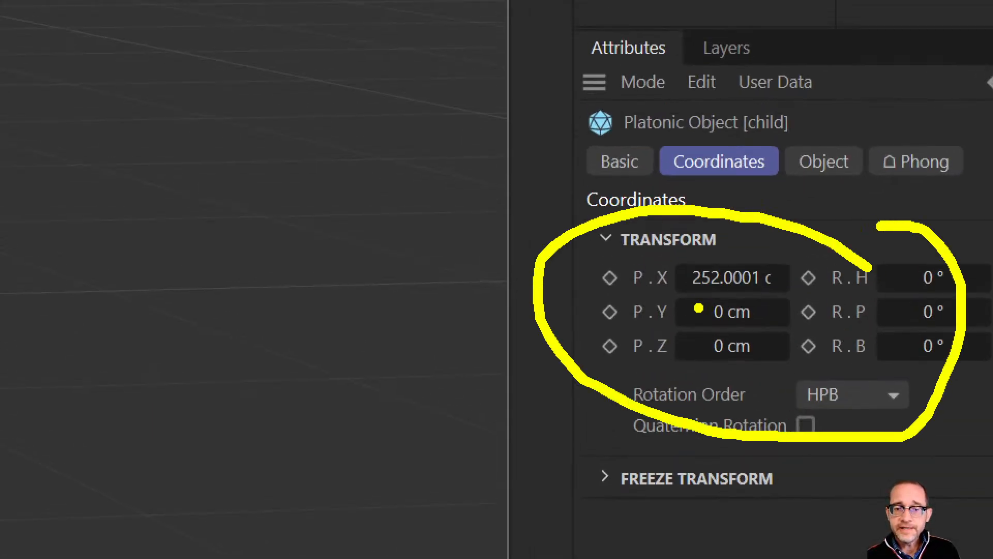
{"action": "left_click_drag", "start_coordinate": [698, 306], "coordinate": [519, 556], "text": "ctrl+shift"}
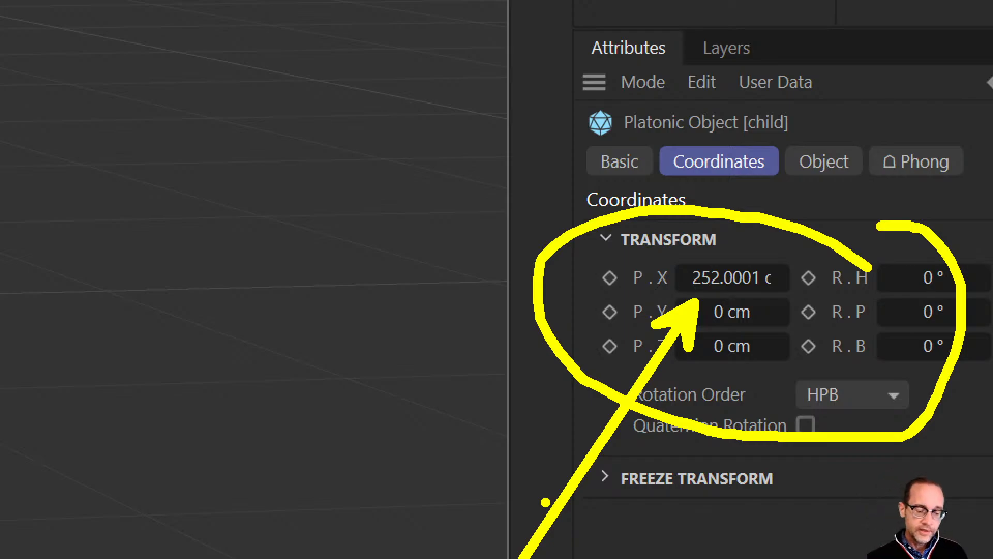
Annotate the child's coordinates with the text "parent center world" and leave the annotation view.
{"action": "key", "text": "t"}
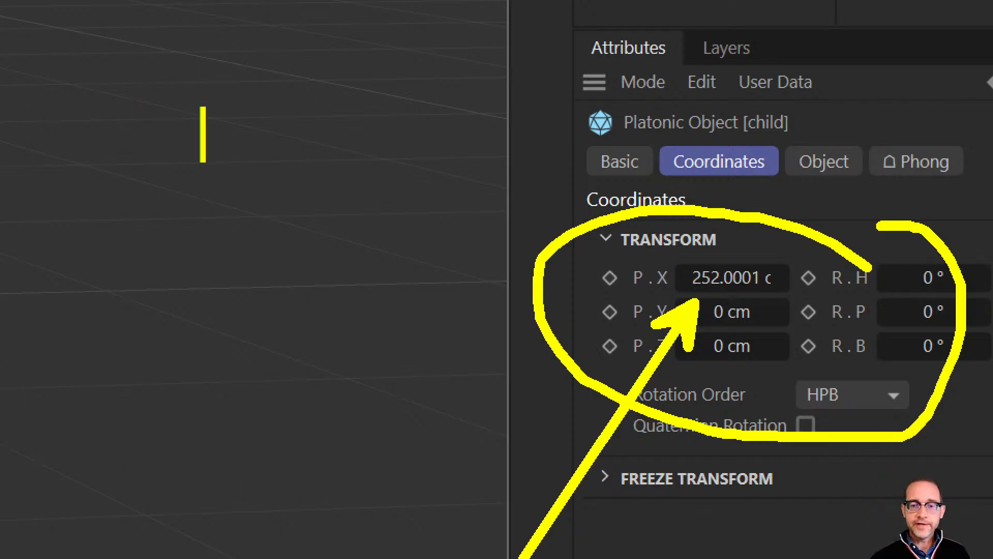
{"action": "type", "text": "par"}
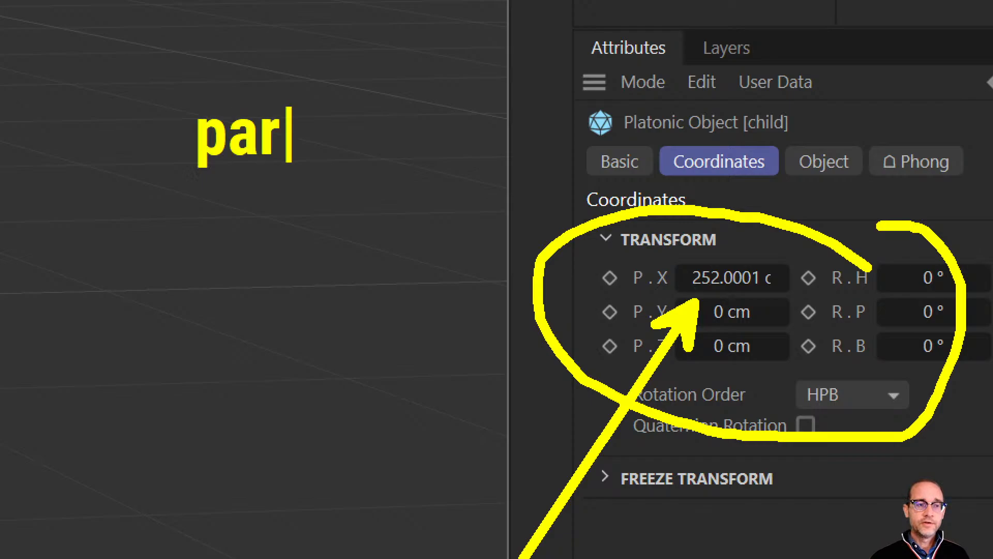
{"action": "type", "text": "ent cent"}
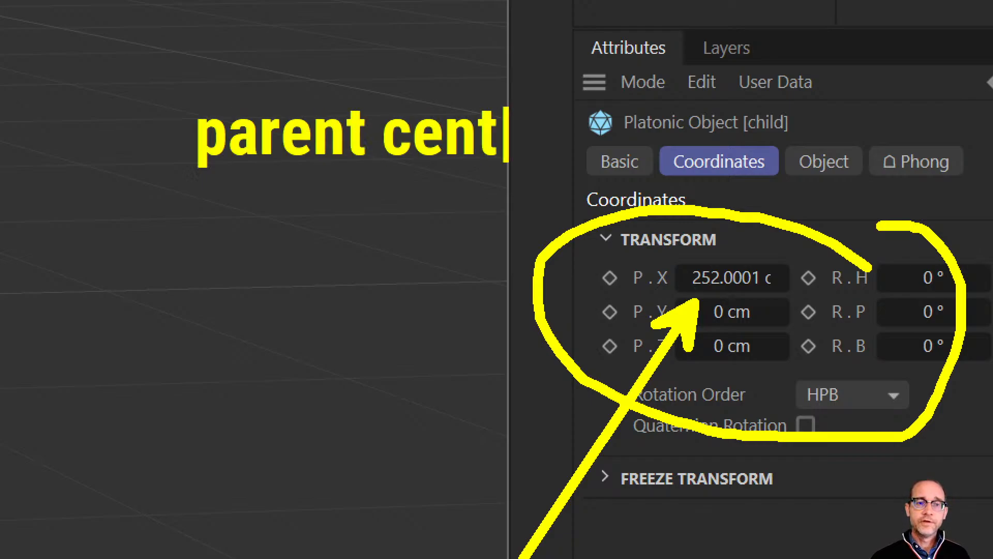
{"action": "type", "text": "er world"}
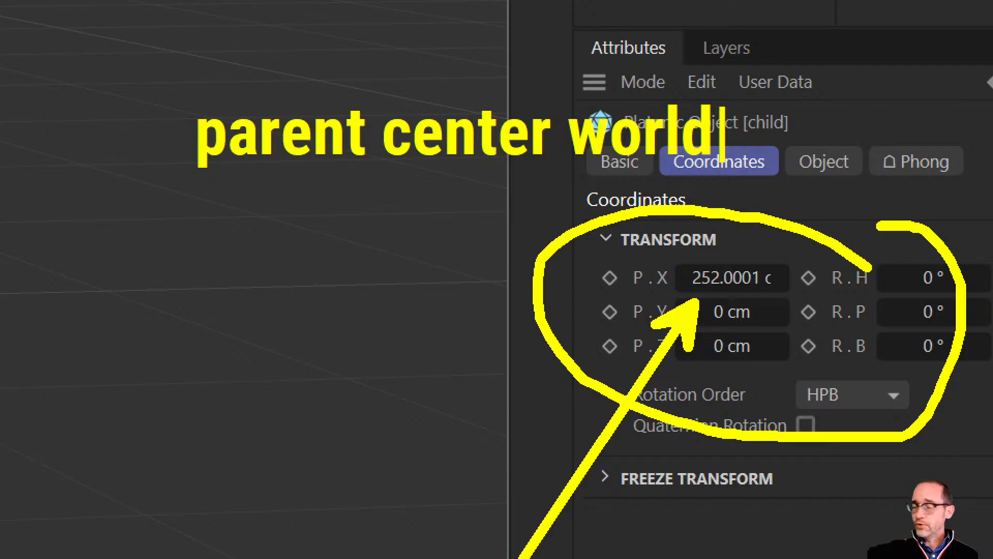
{"action": "key", "text": "Escape"}
{"action": "key", "text": "Escape"}
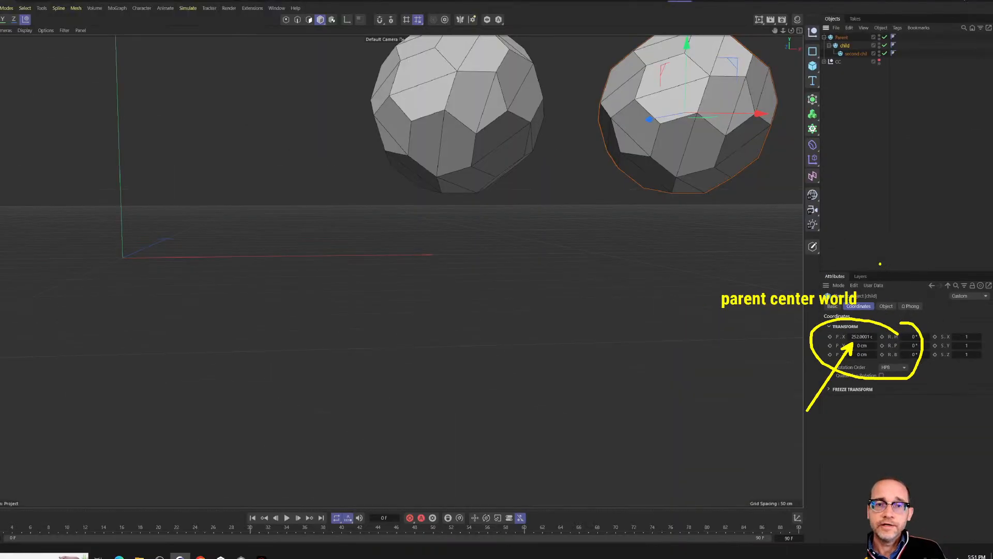
Select second chil and draw a pointer mark towards its transform coordinates, leaving the annotation view.
{"action": "left_click", "coordinate": [862, 68]}
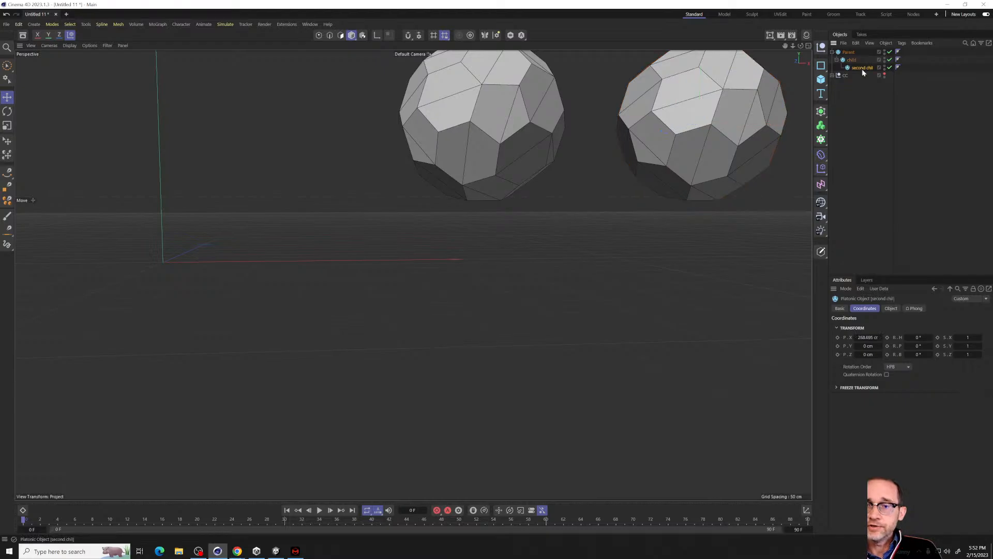
{"action": "key", "text": "ctrl+1"}
{"action": "mouse_move", "coordinate": [879, 235]}
{"action": "left_mouse_down"}
{"action": "mouse_move", "coordinate": [645, 417]}
{"action": "mouse_move", "coordinate": [841, 280]}
{"action": "left_mouse_up"}
{"action": "key", "text": "Escape"}
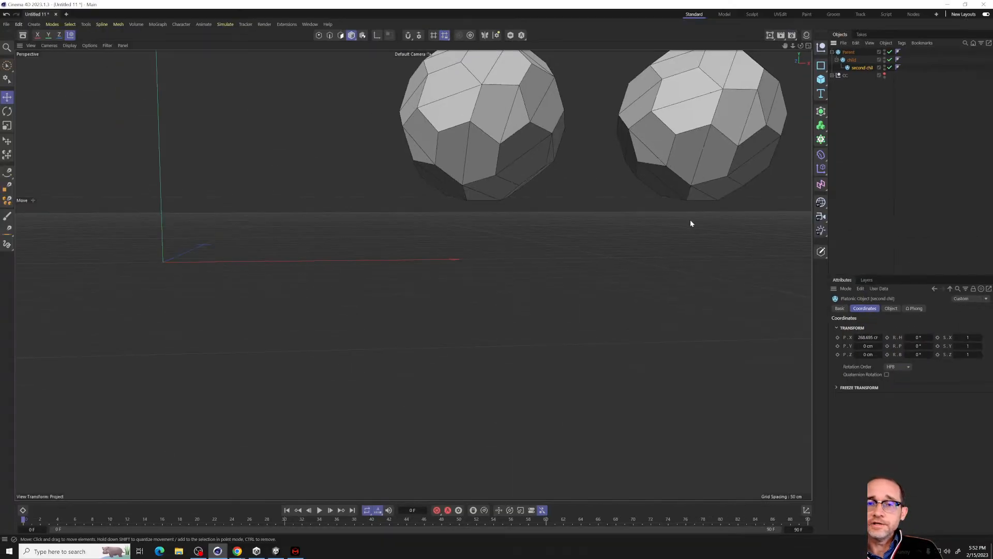
Frame all three spheres and point an arrow at the first one, leaving the annotation view.
{"action": "right_click_drag", "start_coordinate": [656, 231], "coordinate": [620, 233], "text": "alt"}
{"action": "middle_click_drag", "start_coordinate": [620, 234], "coordinate": [491, 250], "text": "alt"}
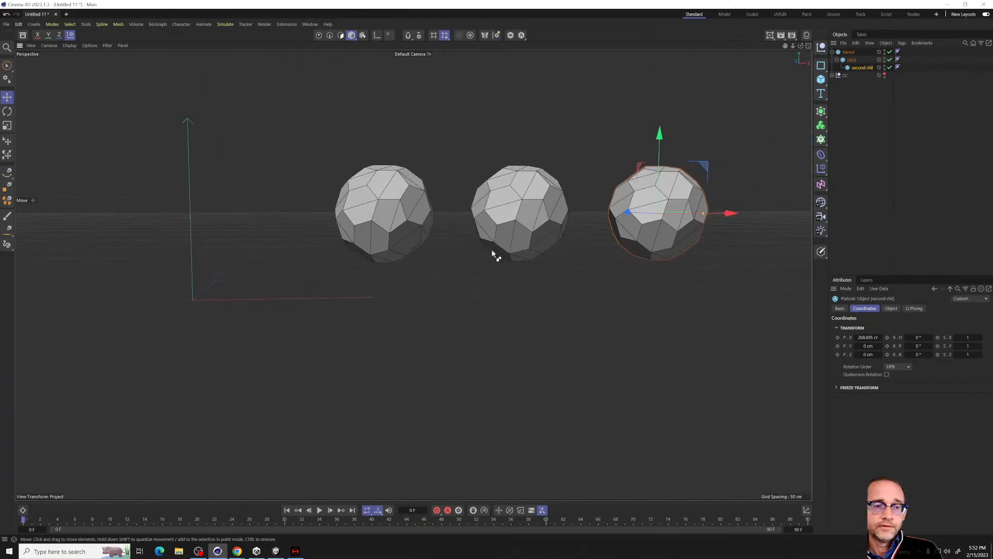
{"action": "key", "text": "ctrl+1"}
{"action": "left_click_drag", "start_coordinate": [336, 243], "coordinate": [485, 405], "text": "ctrl+shift"}
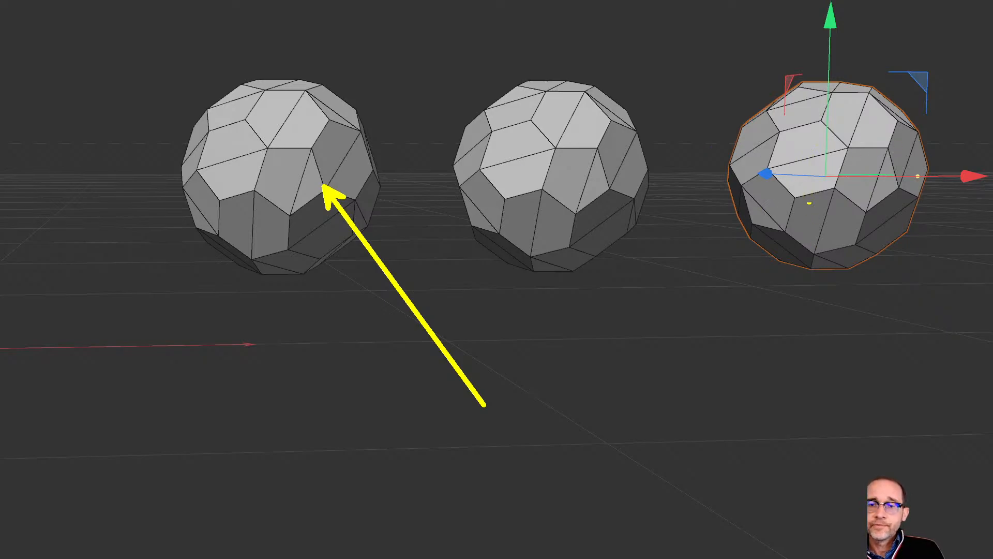
{"action": "key", "text": "Escape"}
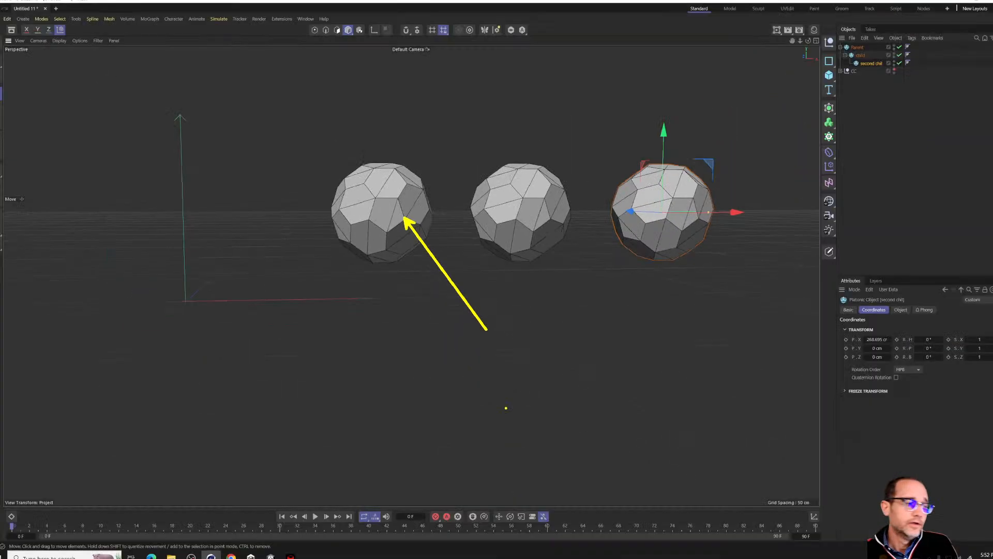
Move the Parent hierarchy in the XY plane to about X 149 cm, Y 139 cm, and select child.
{"action": "scroll", "coordinate": [398, 390], "scroll_direction": "down", "scroll_amount": 2}
{"action": "left_click_drag", "start_coordinate": [384, 389], "coordinate": [433, 270], "text": "alt"}
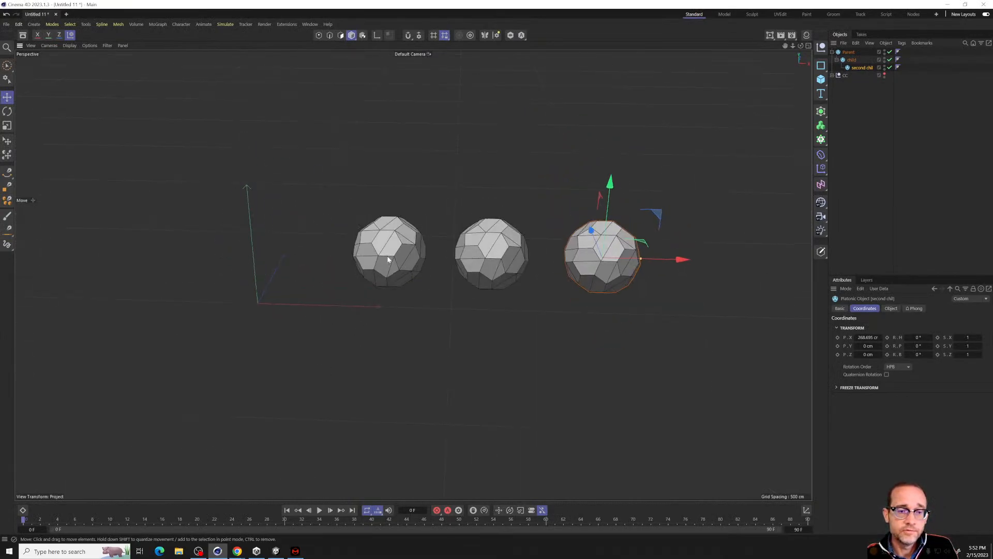
{"action": "left_click", "coordinate": [847, 52]}
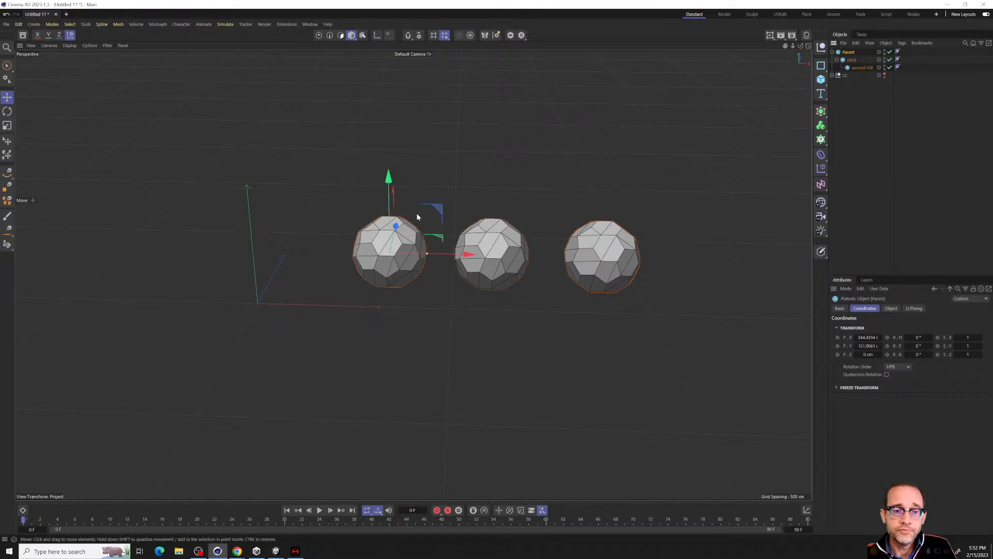
{"action": "left_click_drag", "start_coordinate": [436, 214], "coordinate": [356, 212]}
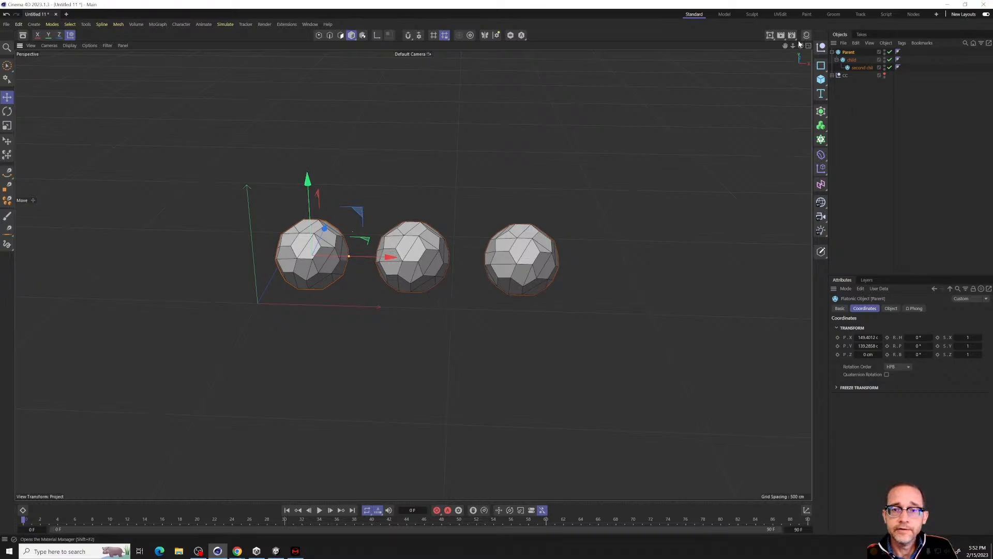
{"action": "left_click", "coordinate": [861, 67]}
{"action": "left_click", "coordinate": [851, 59]}
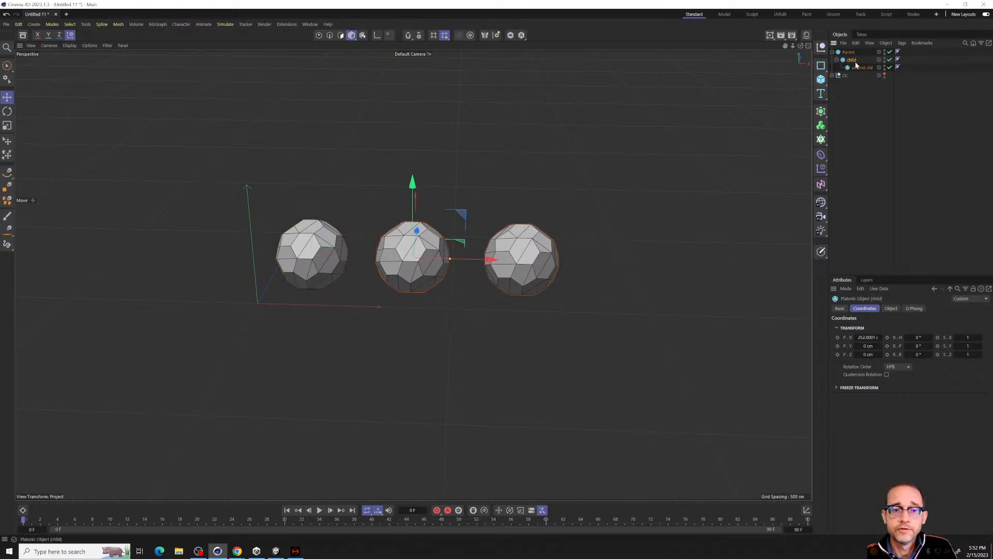
Show the Material Manager and create two new materials.
{"action": "left_click", "coordinate": [806, 35]}
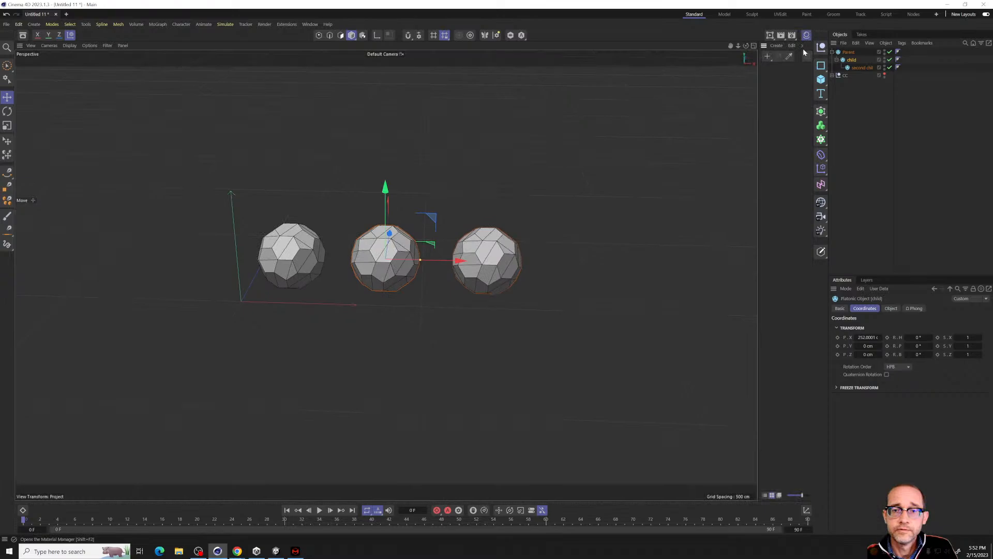
{"action": "double_click", "coordinate": [775, 108]}
{"action": "double_click", "coordinate": [788, 107]}
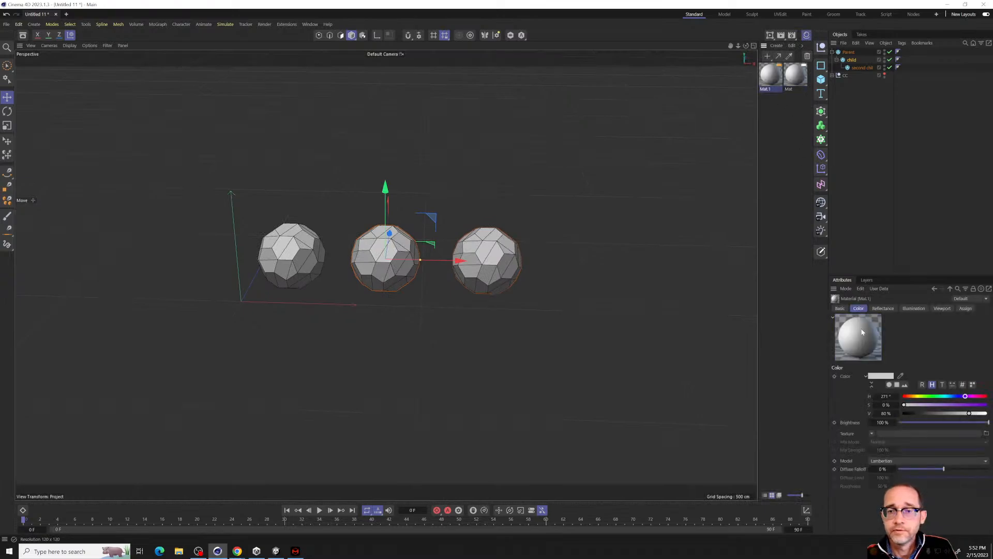
Colour the material Mat.1 a saturated green with hue 149° and apply it to child.
{"action": "left_click_drag", "start_coordinate": [964, 396], "coordinate": [951, 395]}
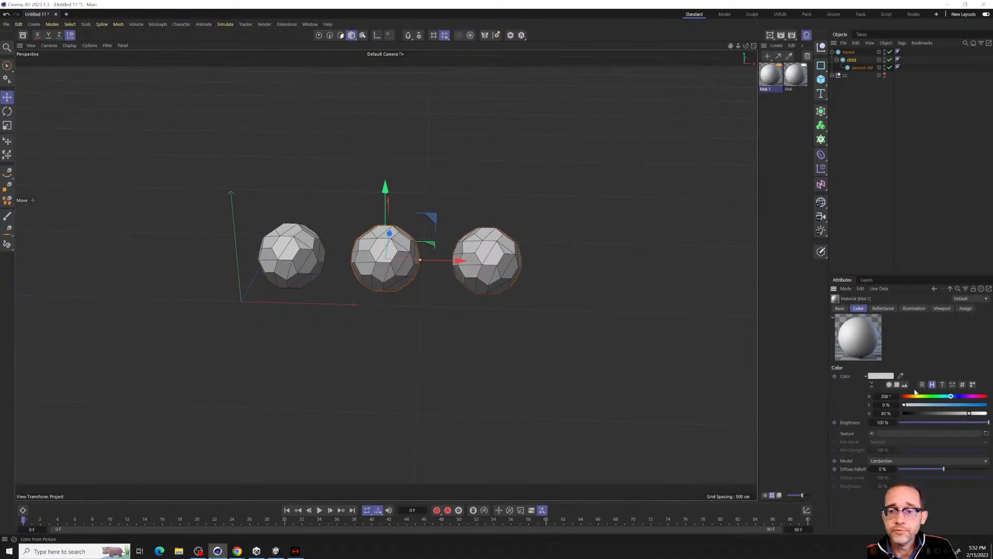
{"action": "left_click", "coordinate": [937, 396]}
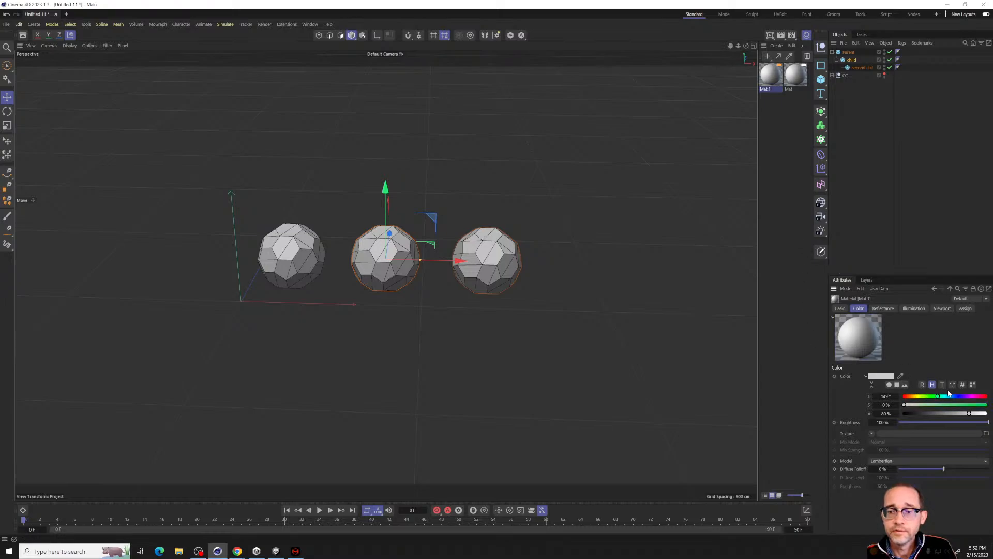
{"action": "left_click", "coordinate": [974, 404]}
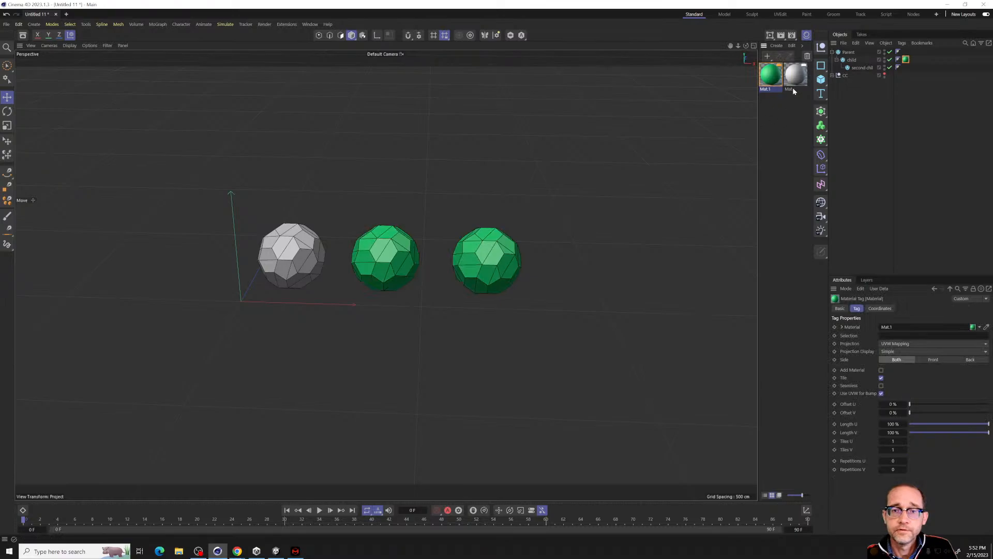
Apply the material Mat to second chil and select child.
{"action": "left_click", "coordinate": [869, 70]}
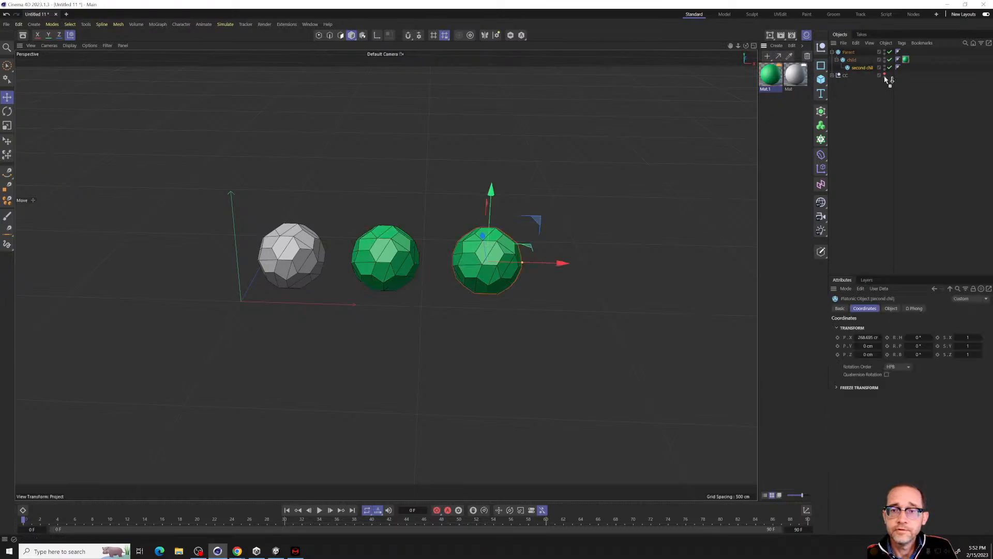
{"action": "left_click_drag", "start_coordinate": [885, 79], "coordinate": [906, 68]}
{"action": "left_click", "coordinate": [864, 79]}
{"action": "left_click", "coordinate": [861, 79]}
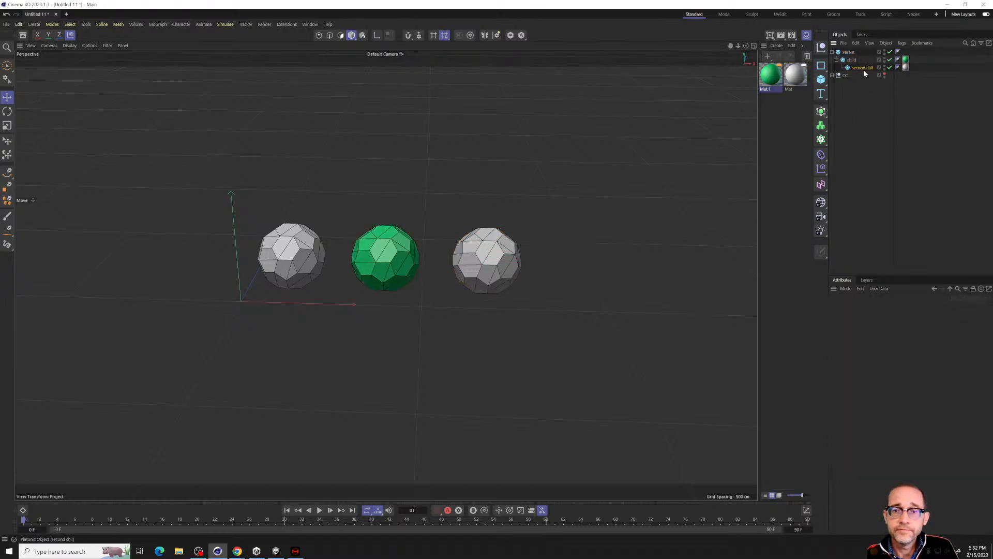
{"action": "left_click", "coordinate": [864, 70]}
{"action": "left_click", "coordinate": [851, 60]}
Colour the material Mat red with hue 351° and saturation 90%, and close its editor.
{"action": "scroll", "coordinate": [455, 259], "scroll_direction": "up", "scroll_amount": 3}
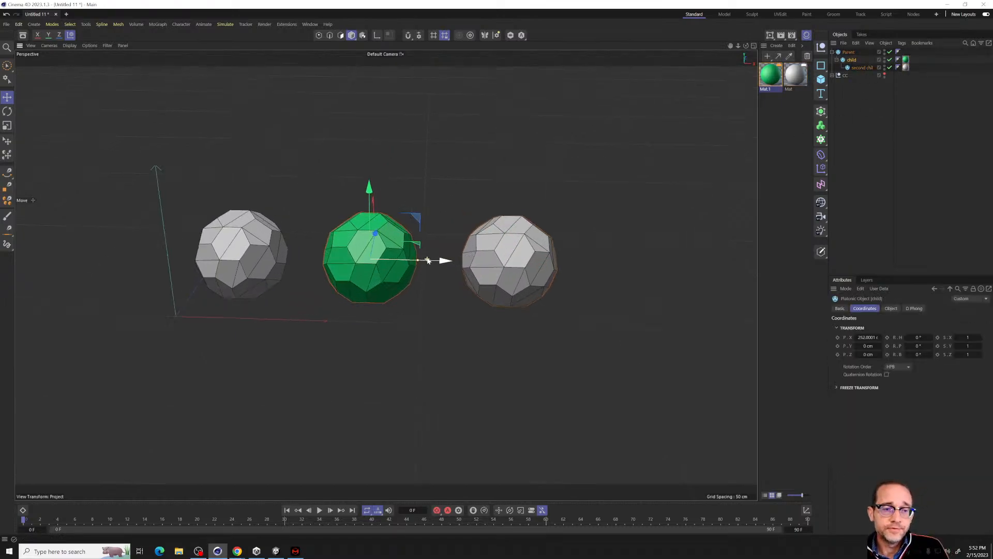
{"action": "scroll", "coordinate": [433, 261], "scroll_direction": "up", "scroll_amount": 3}
{"action": "double_click", "coordinate": [796, 75]}
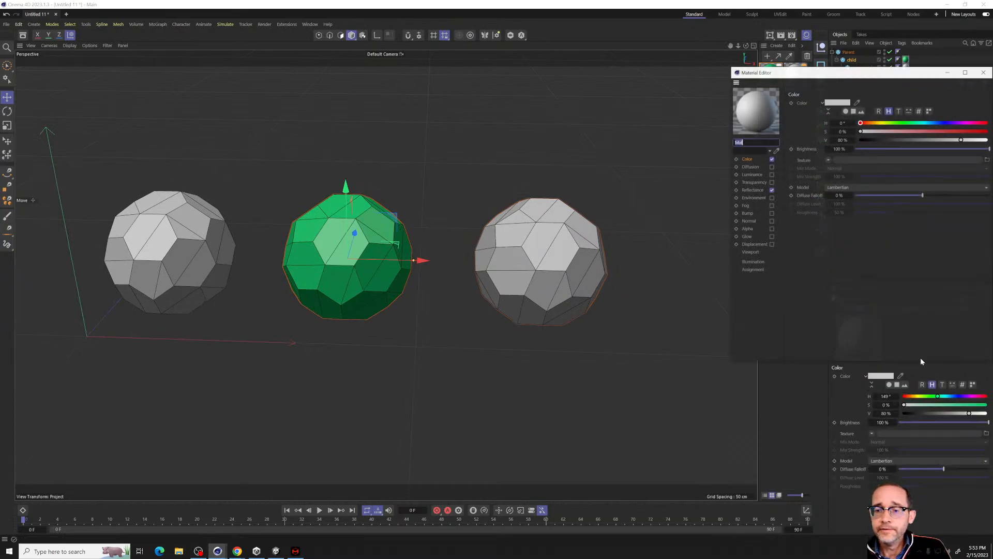
{"action": "left_click", "coordinate": [983, 397]}
{"action": "left_click", "coordinate": [977, 405]}
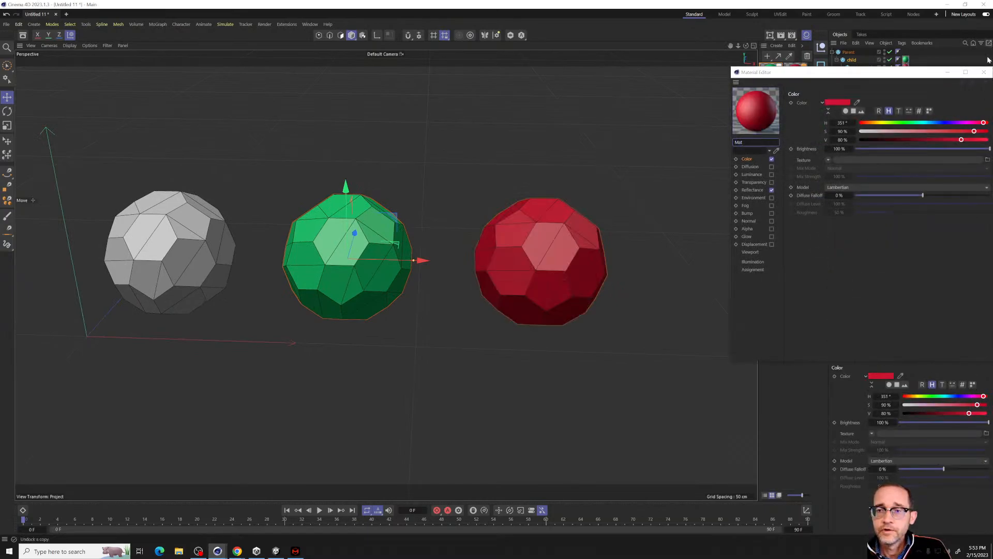
{"action": "left_click", "coordinate": [984, 72]}
Select second chil and reset its transform so it sits at the centre of child.
{"action": "left_click", "coordinate": [860, 68]}
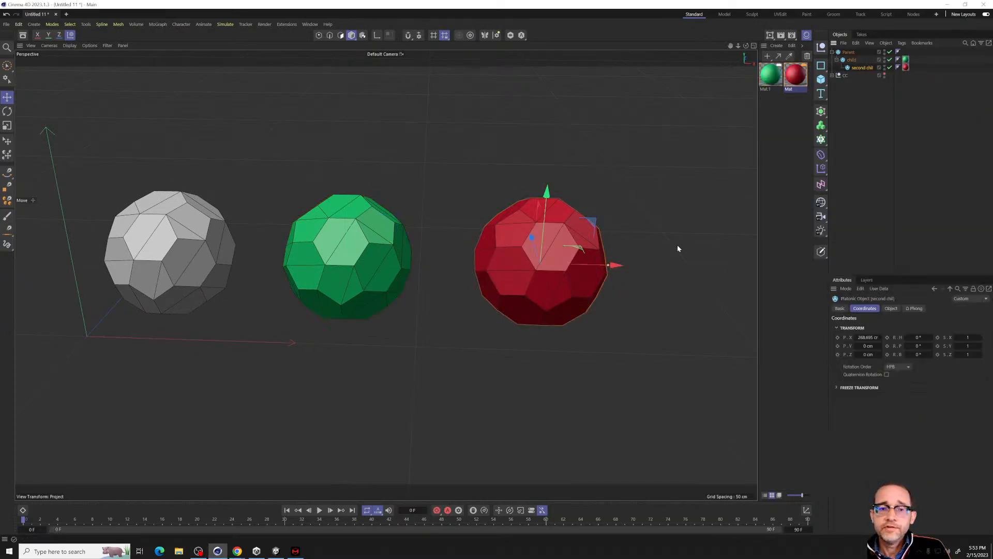
{"action": "scroll", "coordinate": [549, 277], "scroll_direction": "up", "scroll_amount": 5}
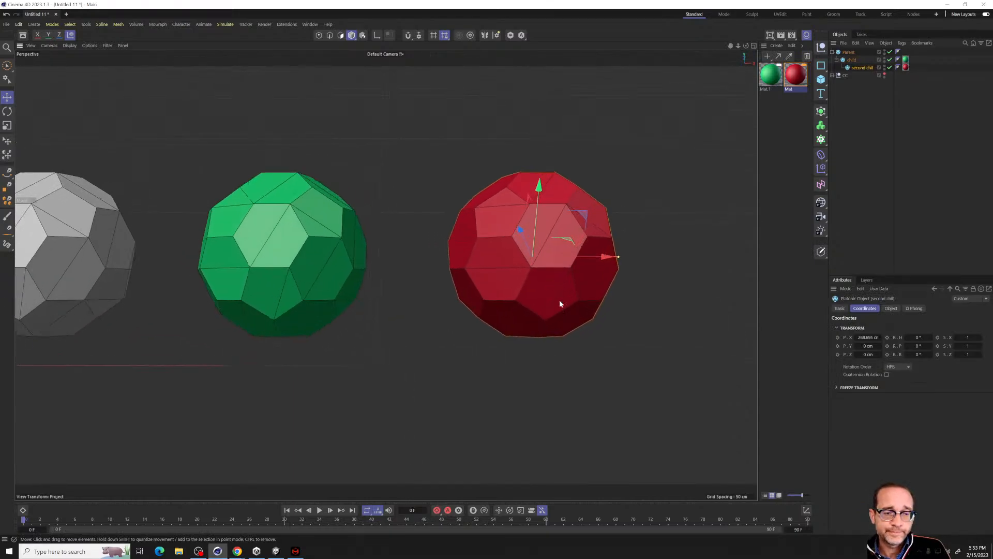
{"action": "left_click_drag", "start_coordinate": [559, 301], "coordinate": [558, 316], "text": "alt"}
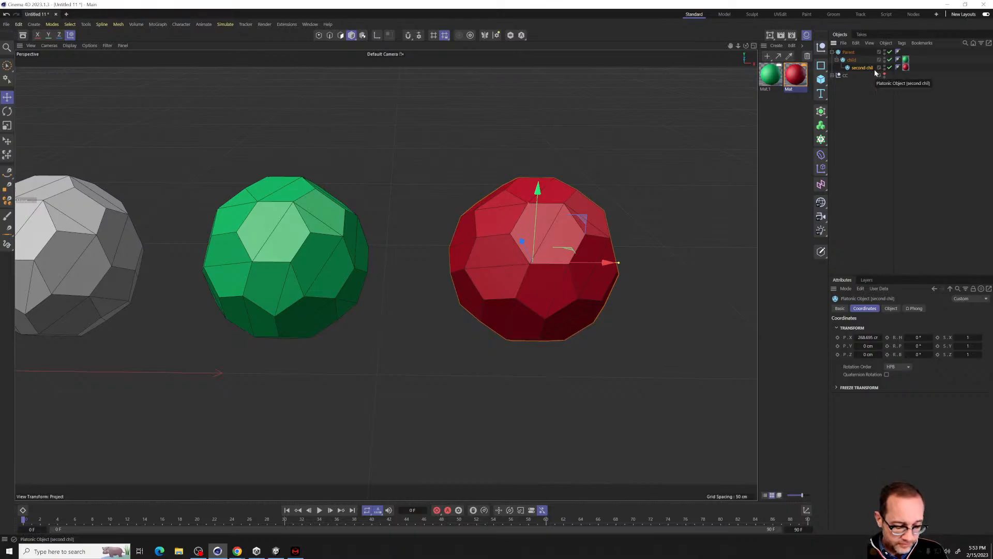
{"action": "key", "text": "alt+0"}
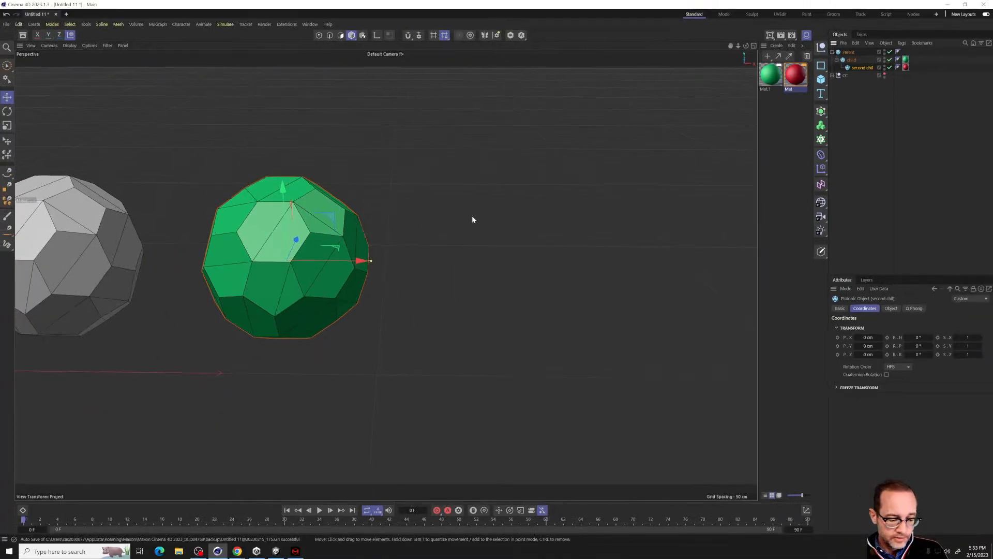
Rotate second chil about its Z axis within the green sphere, and point arrows at child and the overlapping spheres.
{"action": "key", "text": "r"}
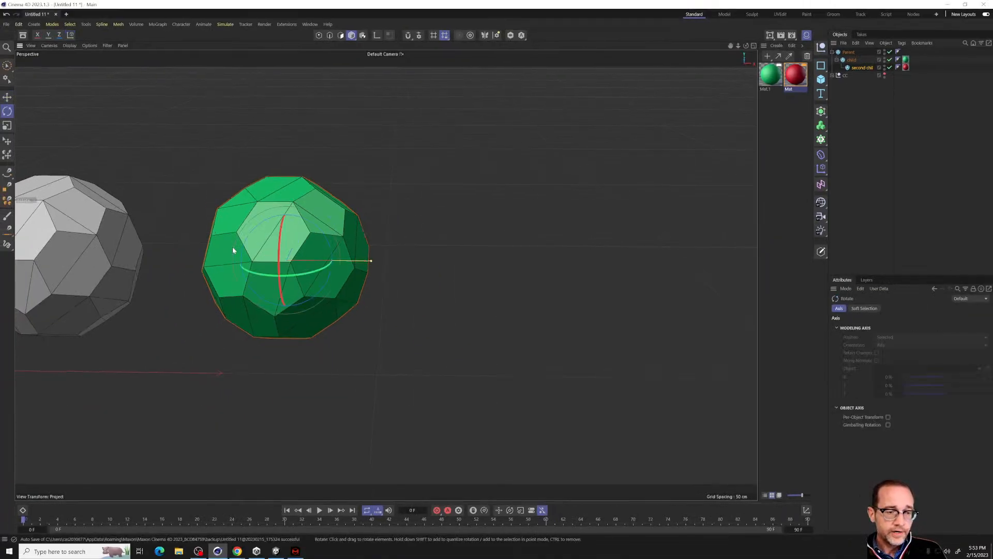
{"action": "left_click_drag", "start_coordinate": [242, 252], "coordinate": [247, 282]}
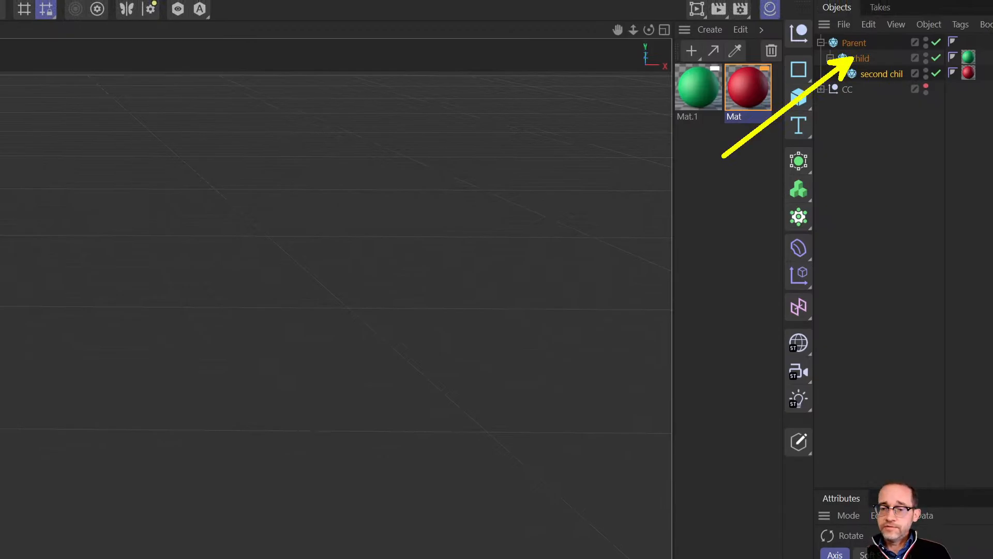
{"action": "left_click", "coordinate": [908, 77]}
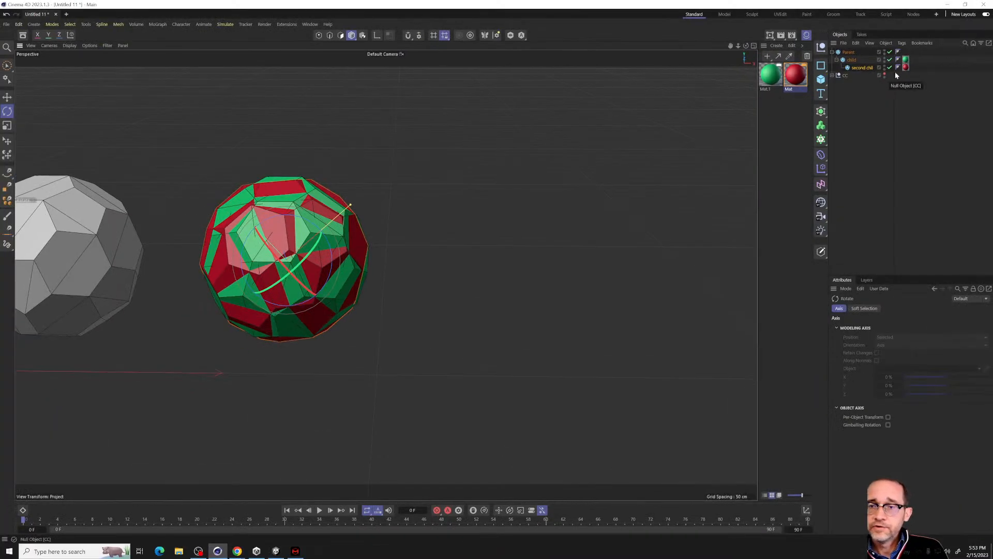
{"action": "left_click", "coordinate": [863, 68]}
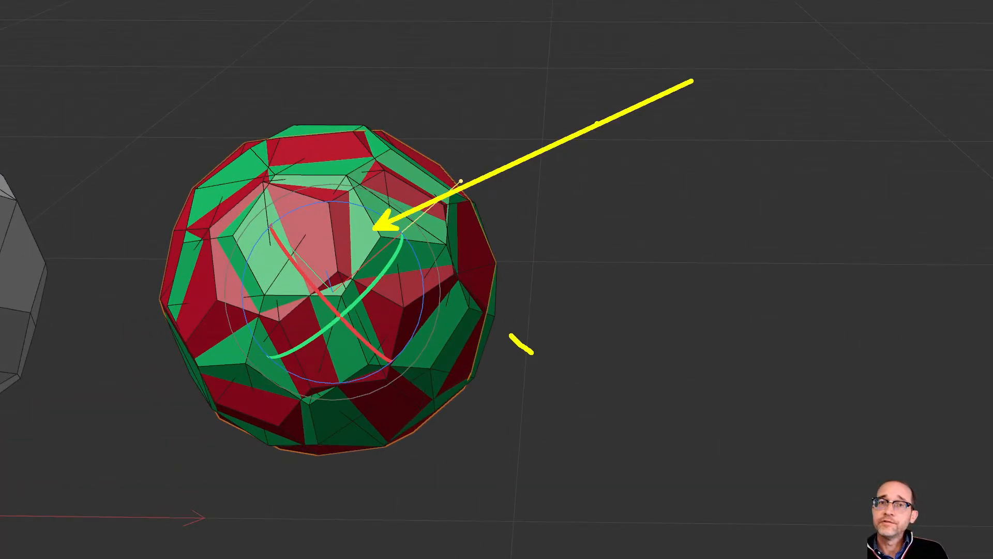
Reset the transform of child to its parent's centre and the transform of Parent to the world origin.
{"action": "left_click", "coordinate": [858, 60]}
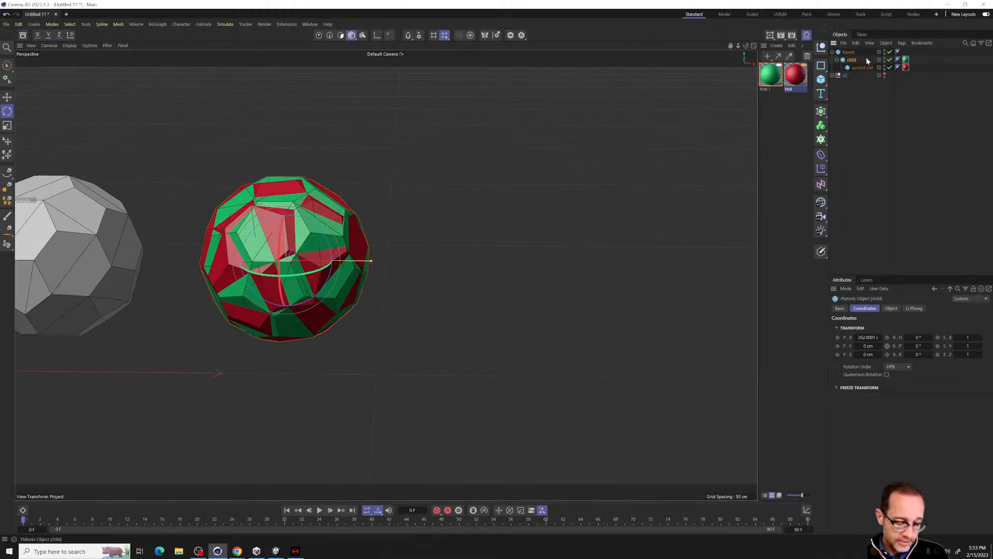
{"action": "key", "text": "alt+0"}
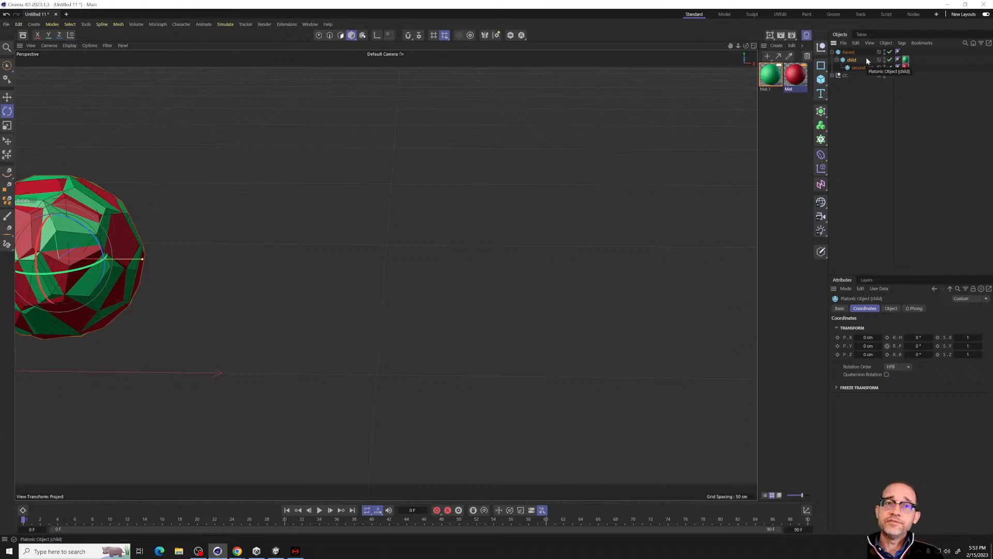
{"action": "scroll", "coordinate": [407, 270], "scroll_direction": "down", "scroll_amount": 2}
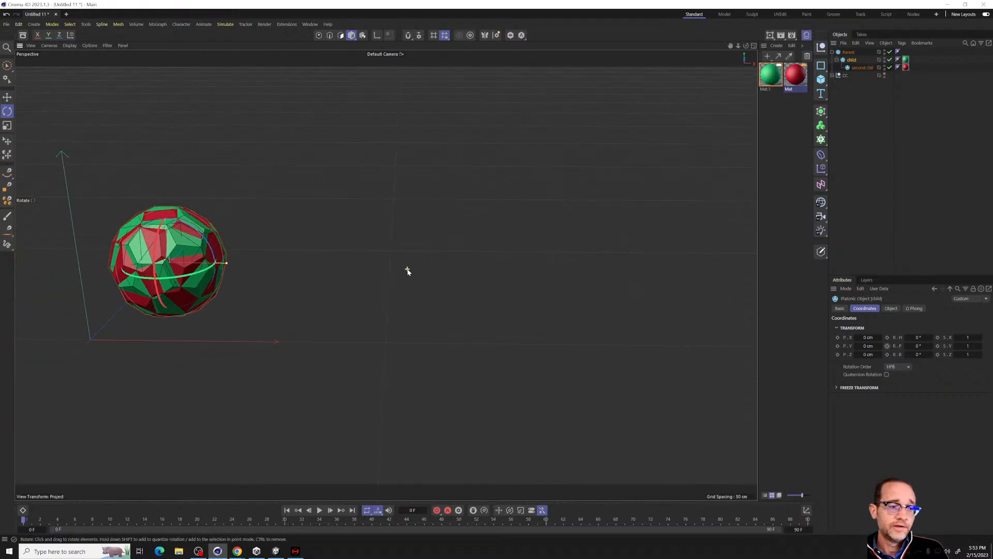
{"action": "scroll", "coordinate": [407, 270], "scroll_direction": "down", "scroll_amount": 2}
{"action": "left_click", "coordinate": [849, 52]}
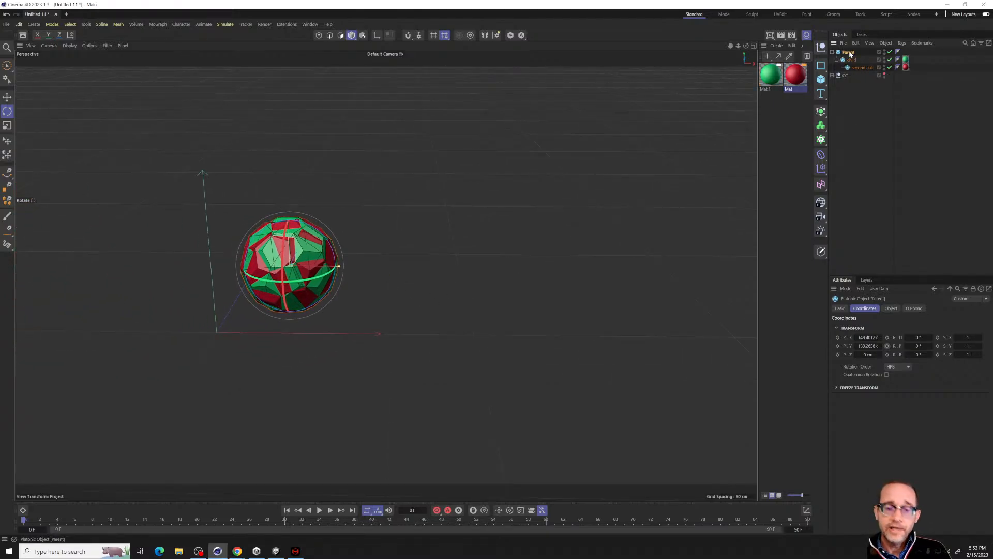
{"action": "key", "text": "alt+0"}
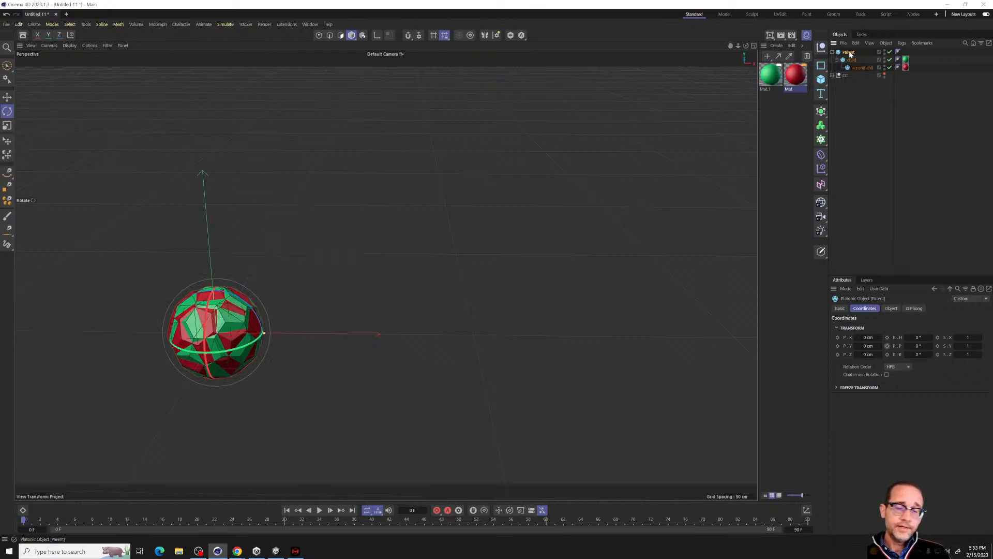
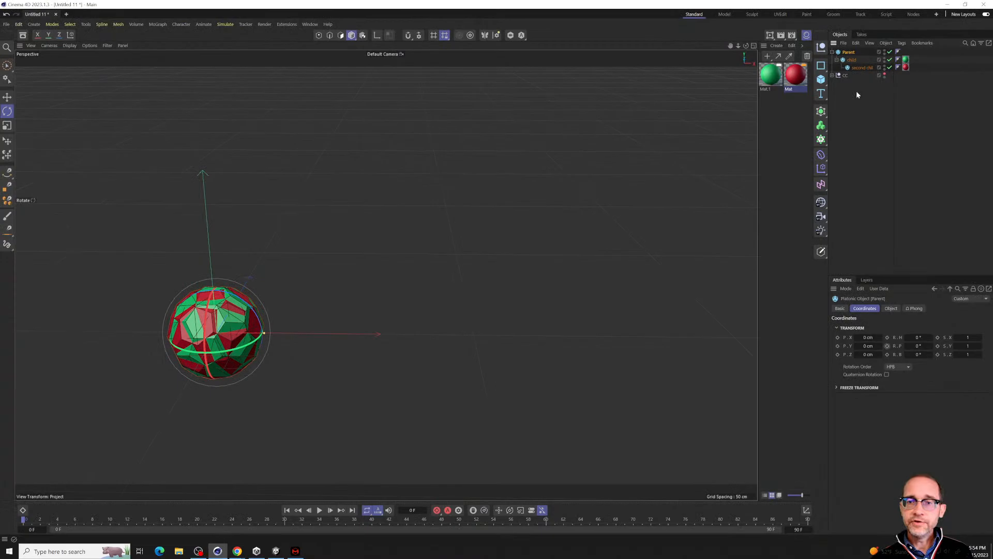
Clear the selection and add a cube at the world origin.
{"action": "left_click", "coordinate": [857, 93]}
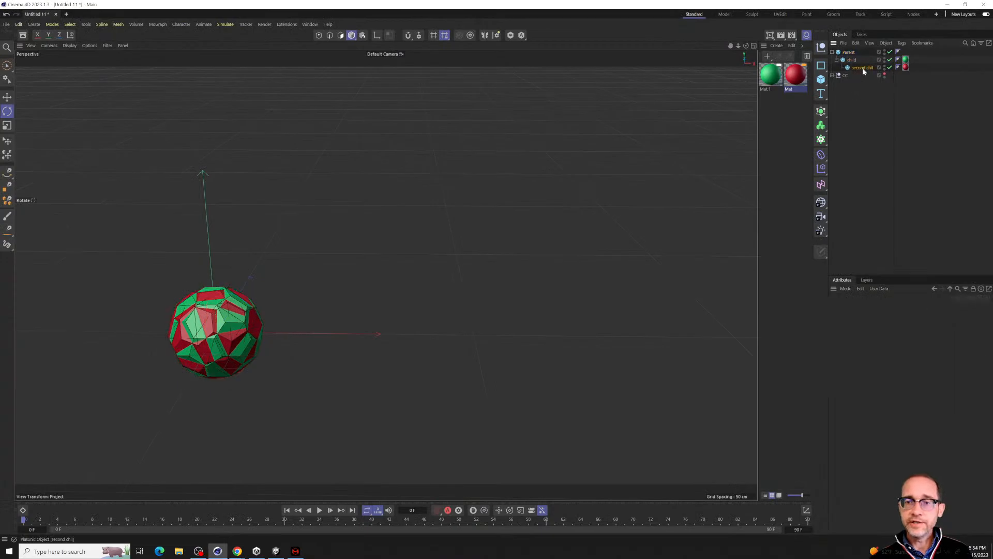
{"action": "left_click", "coordinate": [862, 68]}
{"action": "left_click", "coordinate": [844, 128]}
{"action": "left_click", "coordinate": [821, 79]}
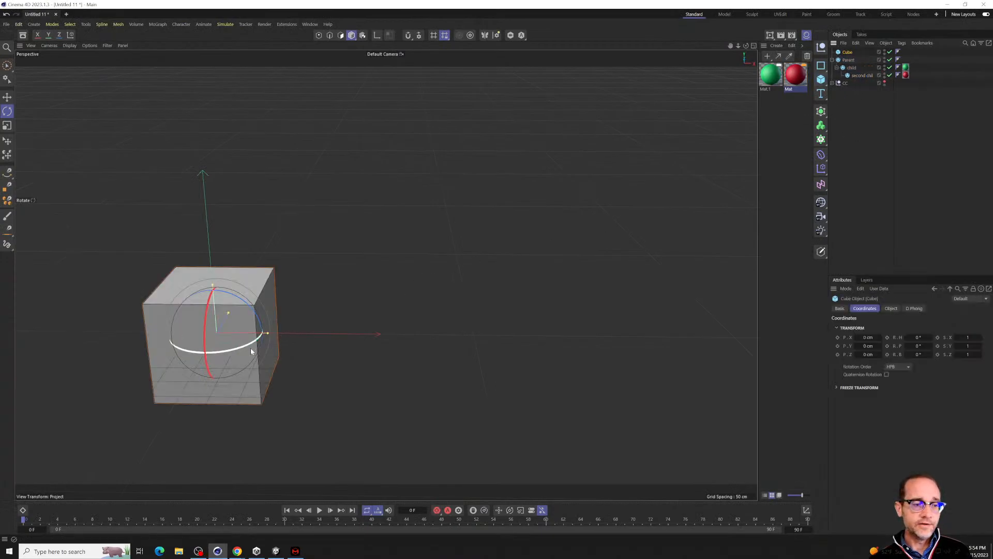
Move the cube away from the spheres at the world origin to about X 1424 cm, Z 1398 cm.
{"action": "key", "text": "e"}
{"action": "left_click_drag", "start_coordinate": [273, 317], "coordinate": [716, 171]}
{"action": "left_click_drag", "start_coordinate": [589, 267], "coordinate": [476, 284], "text": "alt"}
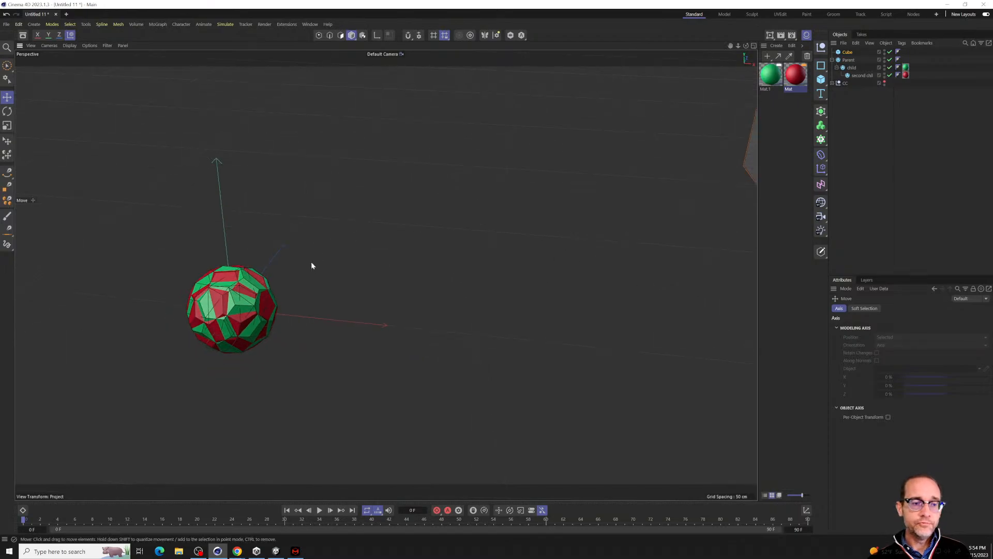
Draw temporary annotation marks on the magnified view to point out the spheres at the origin and the distant cube.
{"action": "key", "text": "ctrl+1"}
{"action": "left_click", "coordinate": [246, 307]}
{"action": "left_click_drag", "start_coordinate": [246, 306], "coordinate": [424, 526], "text": "ctrl+shift"}
{"action": "key", "text": "Escape"}
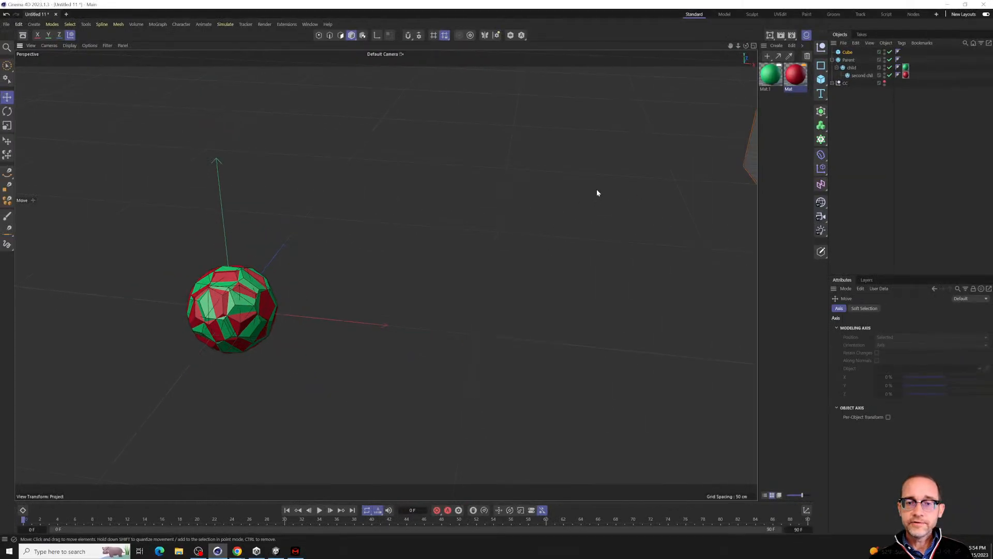
{"action": "key", "text": "ctrl+1"}
{"action": "left_click", "coordinate": [718, 184]}
{"action": "left_click_drag", "start_coordinate": [802, 158], "coordinate": [612, 303], "text": "ctrl+shift"}
{"action": "key", "text": "Escape"}
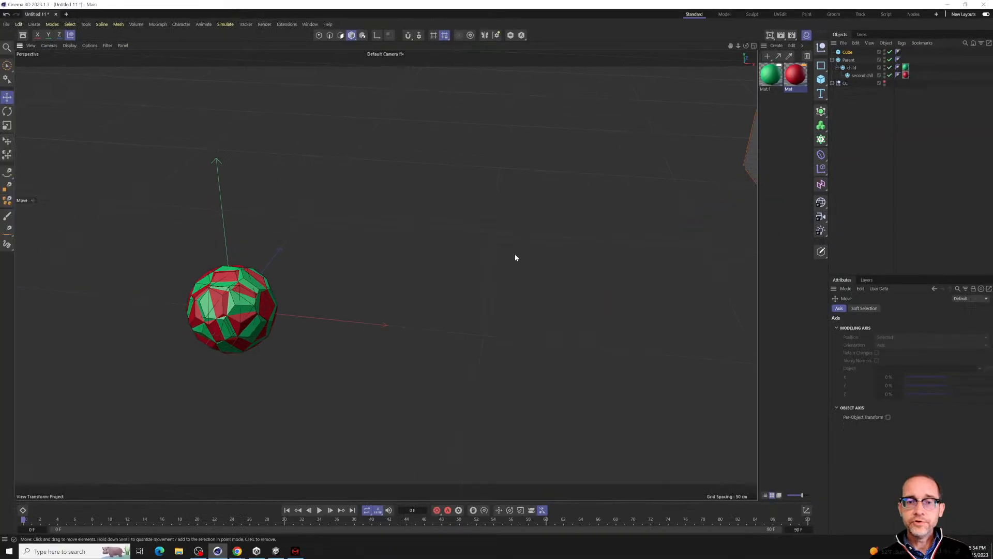
Make Parent a child of Cube and reset its transform so it sits at the cube's centre.
{"action": "scroll", "coordinate": [515, 253], "scroll_direction": "down", "scroll_amount": 5}
{"action": "middle_click_drag", "start_coordinate": [566, 219], "coordinate": [442, 271], "text": "alt"}
{"action": "left_click", "coordinate": [855, 132]}
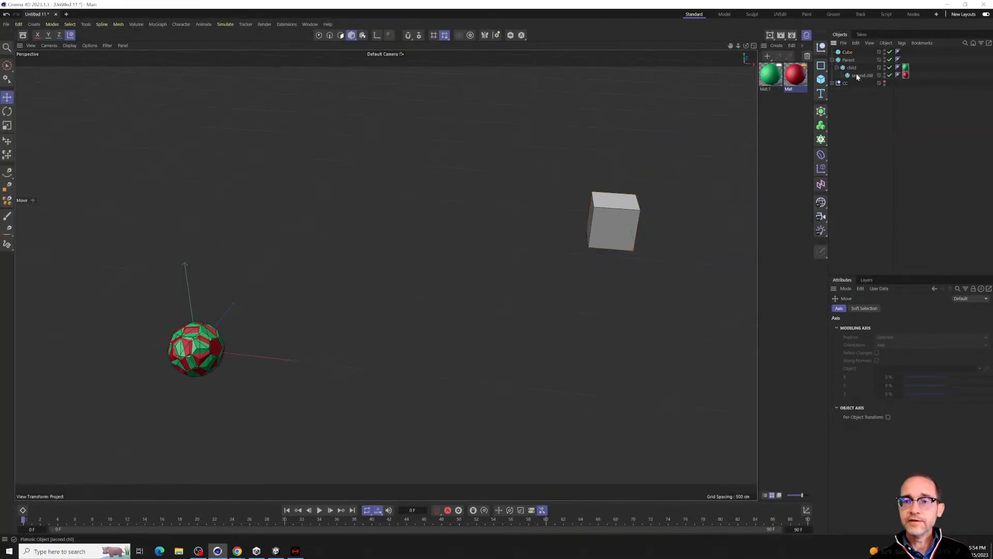
{"action": "left_click", "coordinate": [849, 60]}
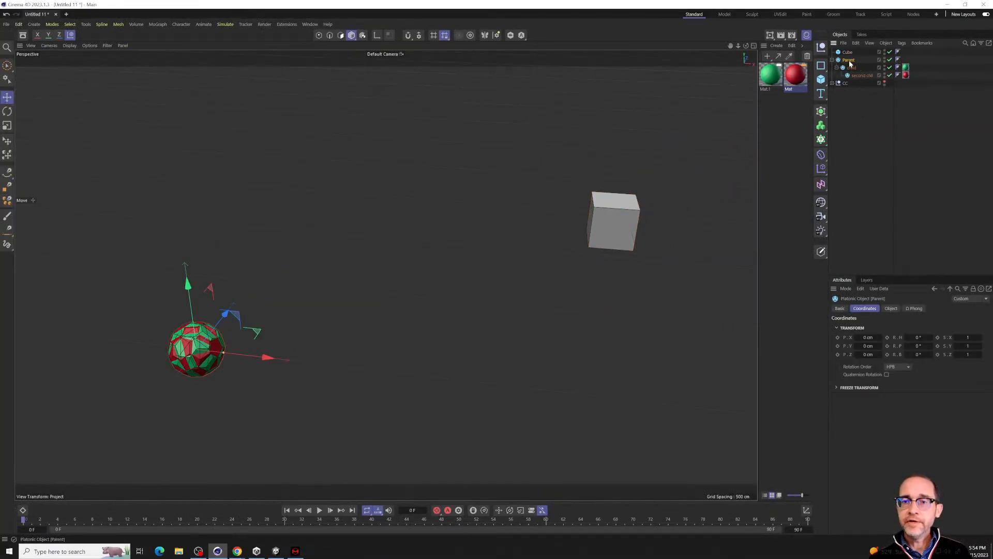
{"action": "left_click_drag", "start_coordinate": [851, 56], "coordinate": [849, 53]}
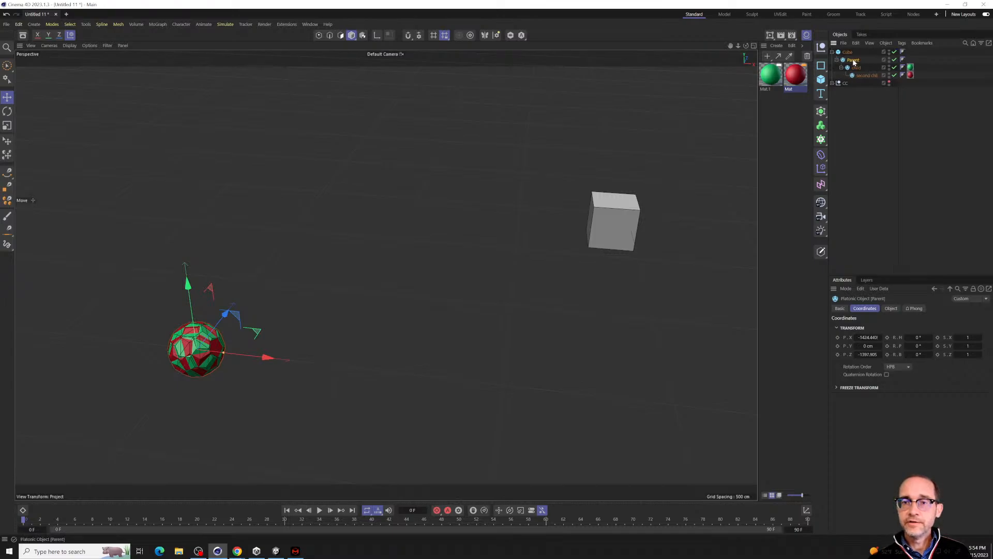
{"action": "key", "text": "alt+0"}
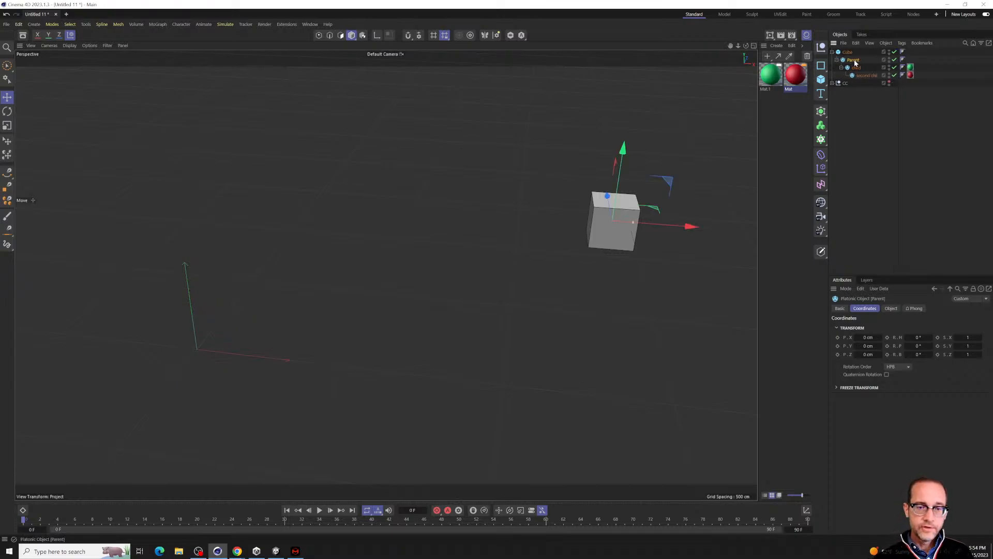
Take Parent out of Cube's hierarchy and slide it along the X axis to about 1328 cm, partly outside the cube.
{"action": "left_click_drag", "start_coordinate": [857, 62], "coordinate": [850, 87]}
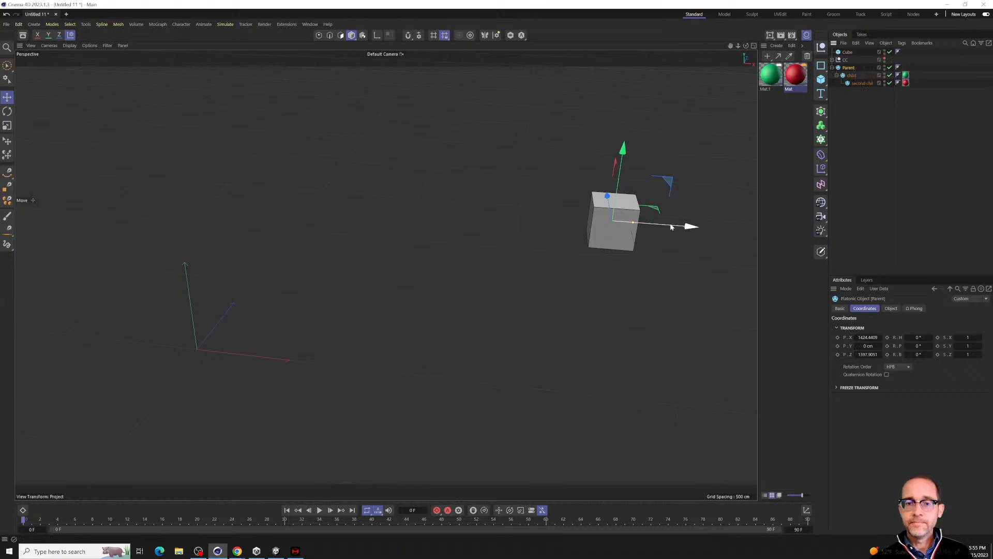
{"action": "left_click_drag", "start_coordinate": [687, 224], "coordinate": [639, 222]}
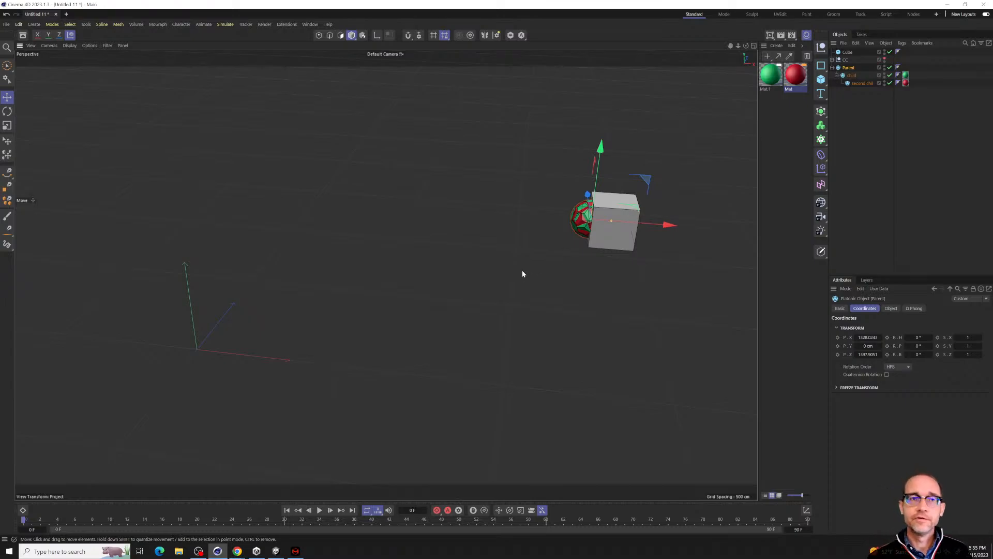
{"action": "left_click", "coordinate": [865, 94]}
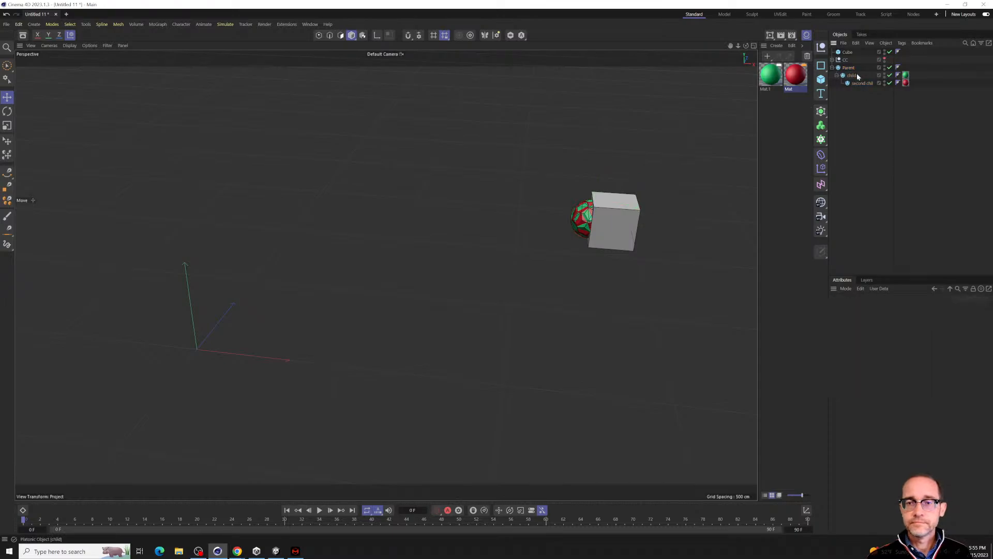
{"action": "left_click", "coordinate": [850, 68]}
{"action": "left_click", "coordinate": [852, 76]}
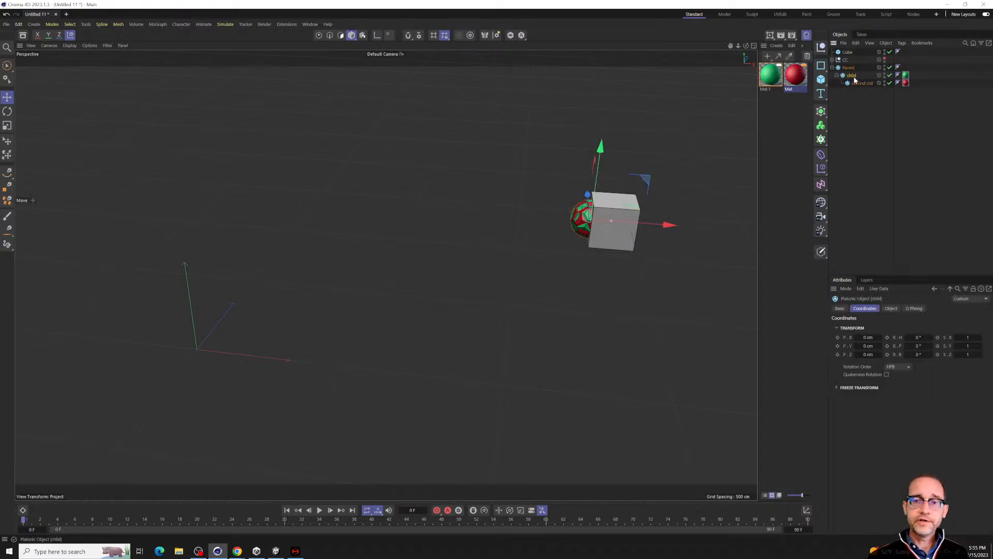
Delete the Parent hierarchy and the Cube, leaving only the CC group in the scene.
{"action": "left_click", "coordinate": [849, 68]}
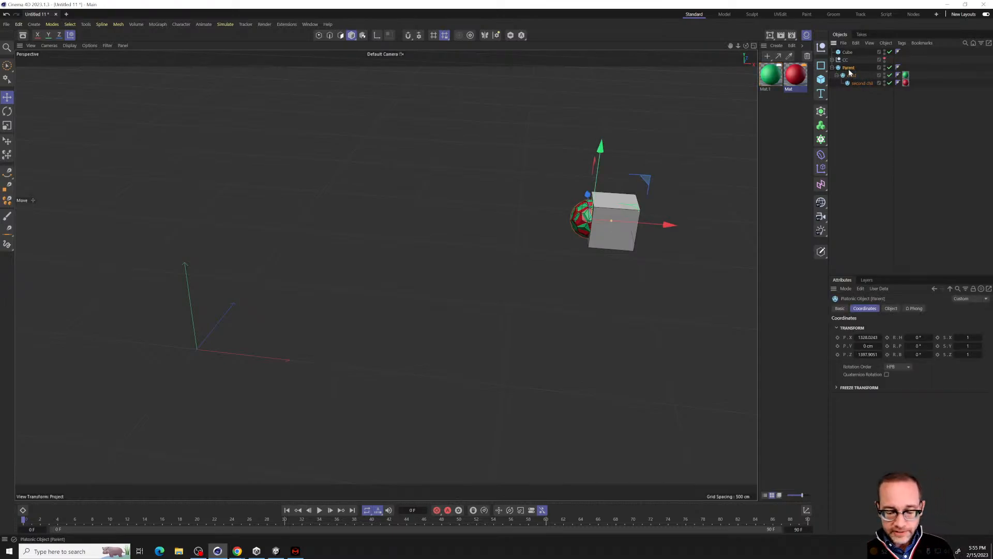
{"action": "key", "text": "Delete"}
{"action": "left_click", "coordinate": [847, 53]}
{"action": "key", "text": "Delete"}
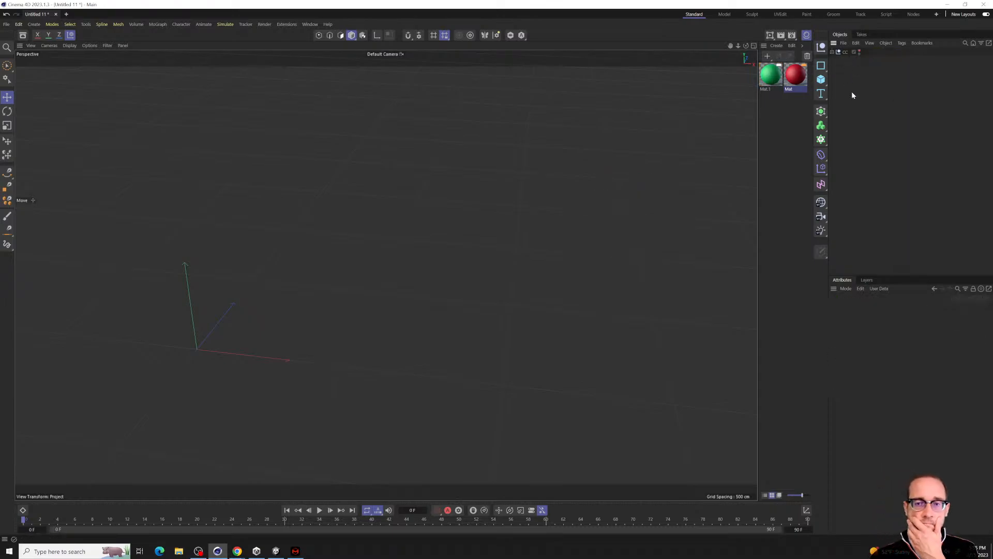
Unhide the CC group, frame its grid of cubes in the perspective view and hide the material manager.
{"action": "left_click", "coordinate": [860, 50]}
{"action": "left_click_drag", "start_coordinate": [273, 358], "coordinate": [460, 370], "text": "alt"}
{"action": "middle_click_drag", "start_coordinate": [460, 368], "coordinate": [497, 342], "text": "alt"}
{"action": "scroll", "coordinate": [497, 342], "scroll_direction": "down", "scroll_amount": 3}
{"action": "scroll", "coordinate": [497, 343], "scroll_direction": "up", "scroll_amount": 3}
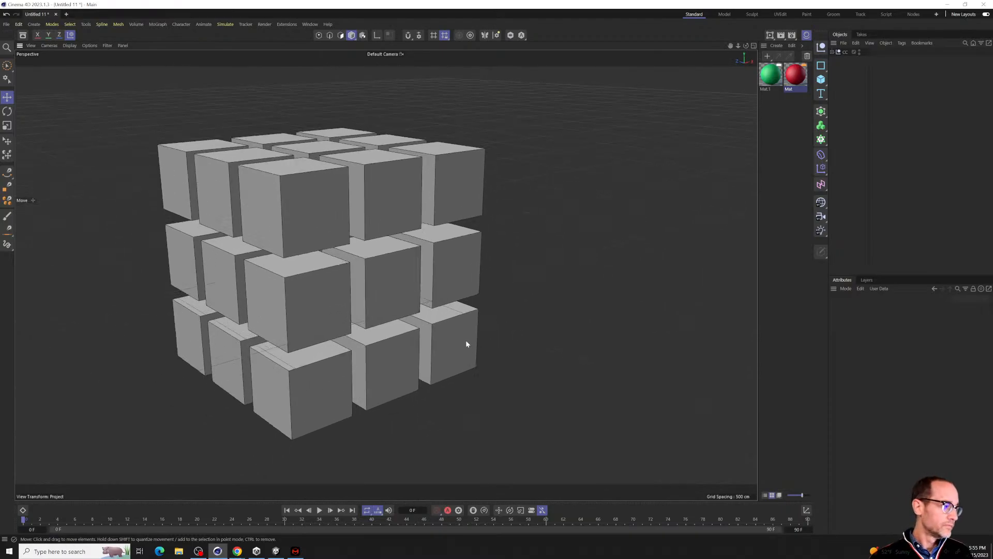
{"action": "left_click_drag", "start_coordinate": [450, 316], "coordinate": [452, 335], "text": "alt"}
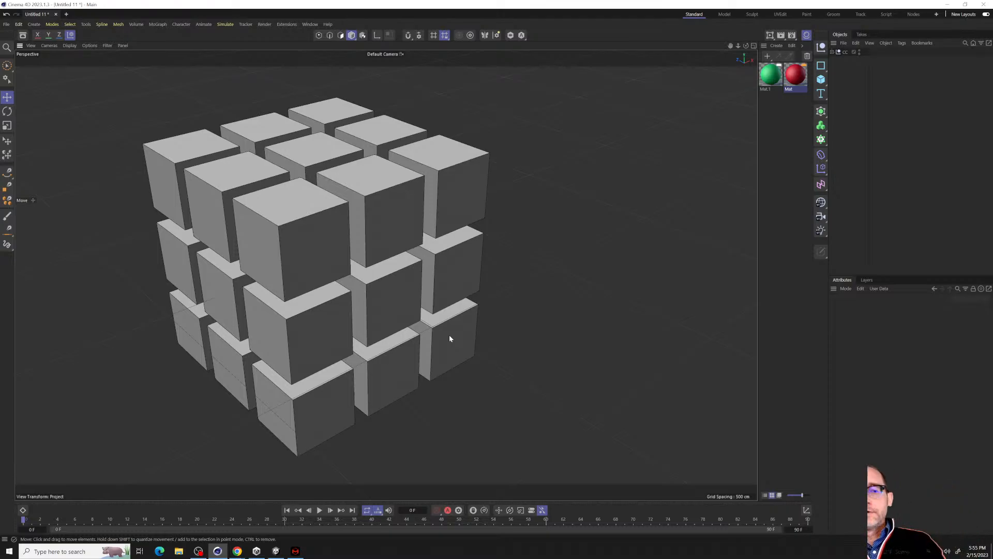
{"action": "left_click", "coordinate": [807, 34]}
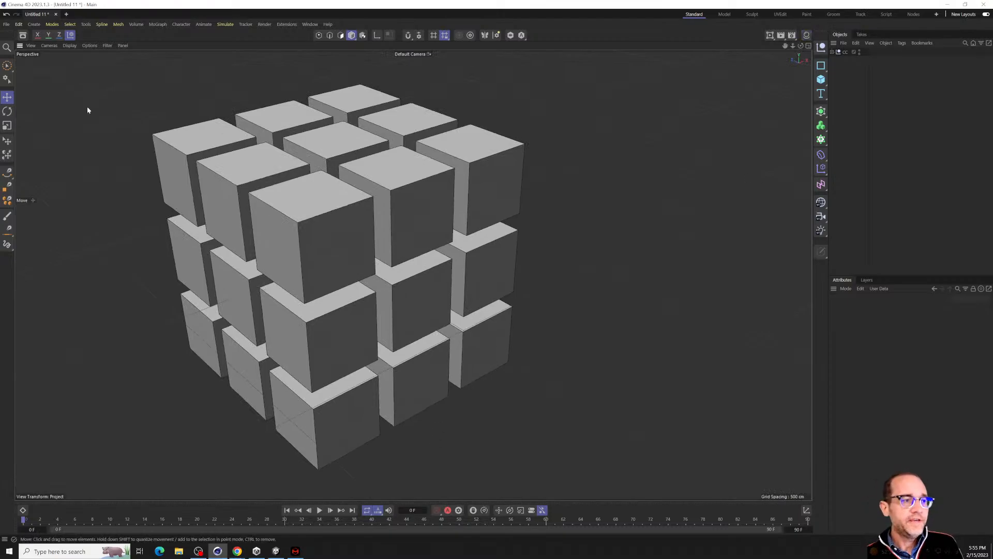
Start saving the project and change the destination from the ART 185 folder to the Data (D:) drive.
{"action": "left_click", "coordinate": [6, 25]}
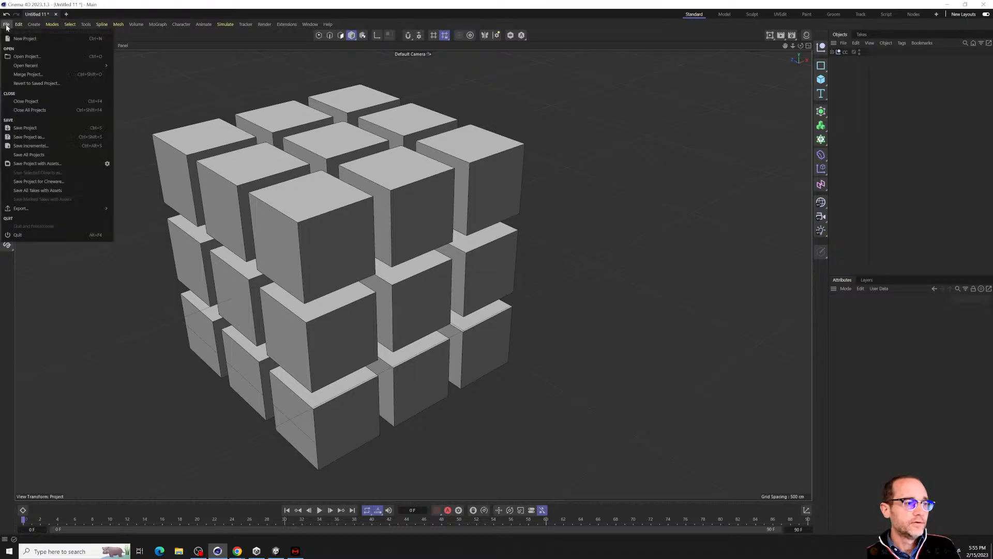
{"action": "left_click", "coordinate": [31, 129]}
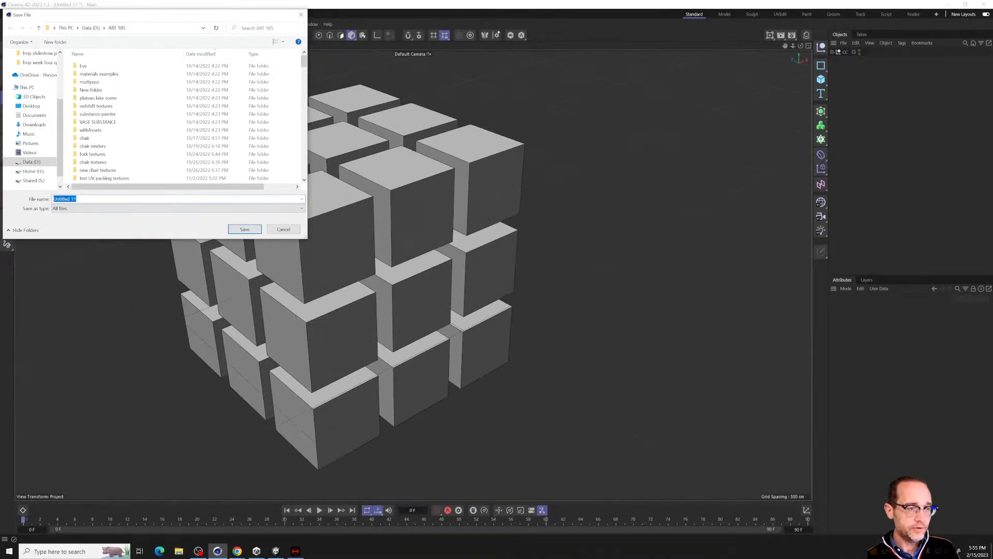
{"action": "scroll", "coordinate": [93, 142], "scroll_direction": "down", "scroll_amount": 5}
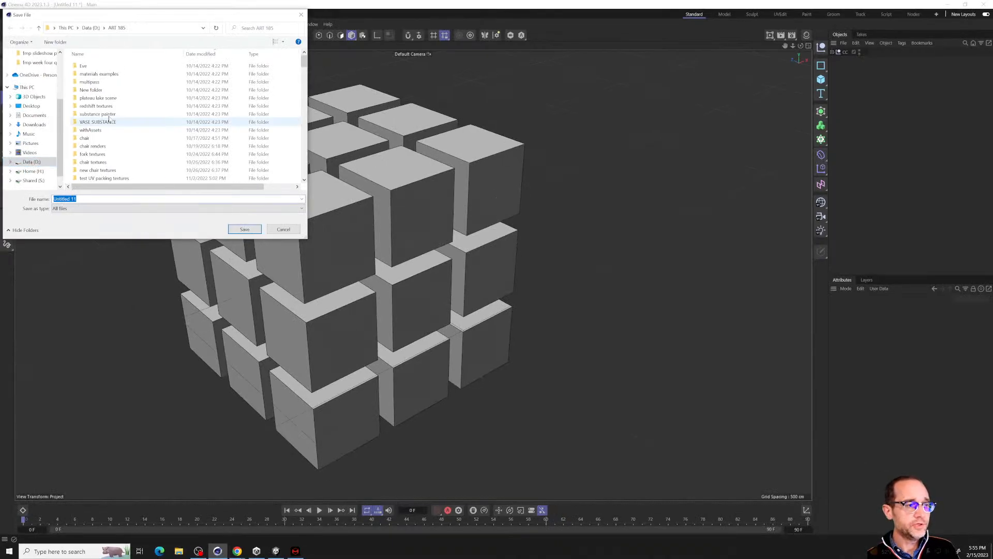
{"action": "scroll", "coordinate": [94, 143], "scroll_direction": "down", "scroll_amount": 8}
{"action": "scroll", "coordinate": [94, 143], "scroll_direction": "up", "scroll_amount": 8}
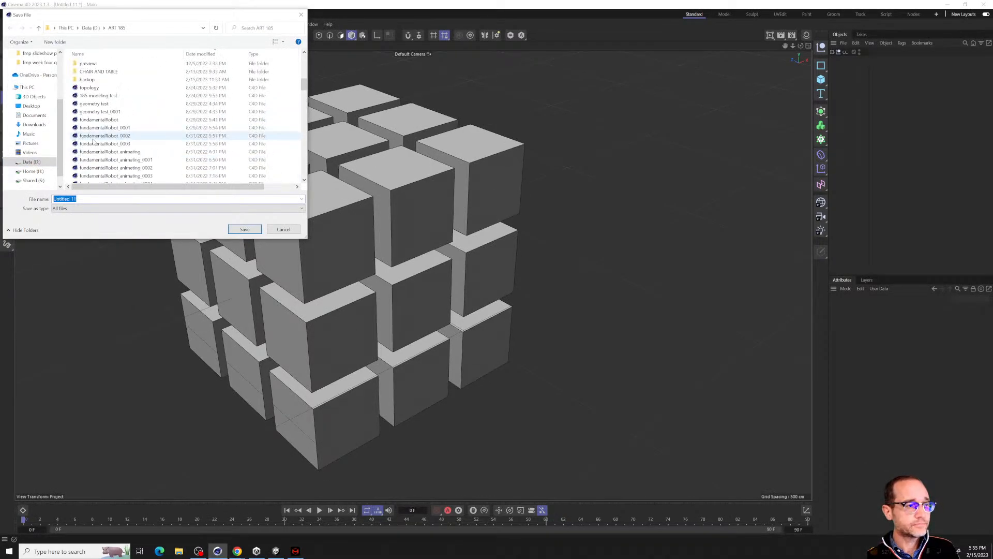
{"action": "scroll", "coordinate": [40, 123], "scroll_direction": "up", "scroll_amount": 2}
{"action": "scroll", "coordinate": [40, 122], "scroll_direction": "up", "scroll_amount": 2}
{"action": "left_click", "coordinate": [31, 99]}
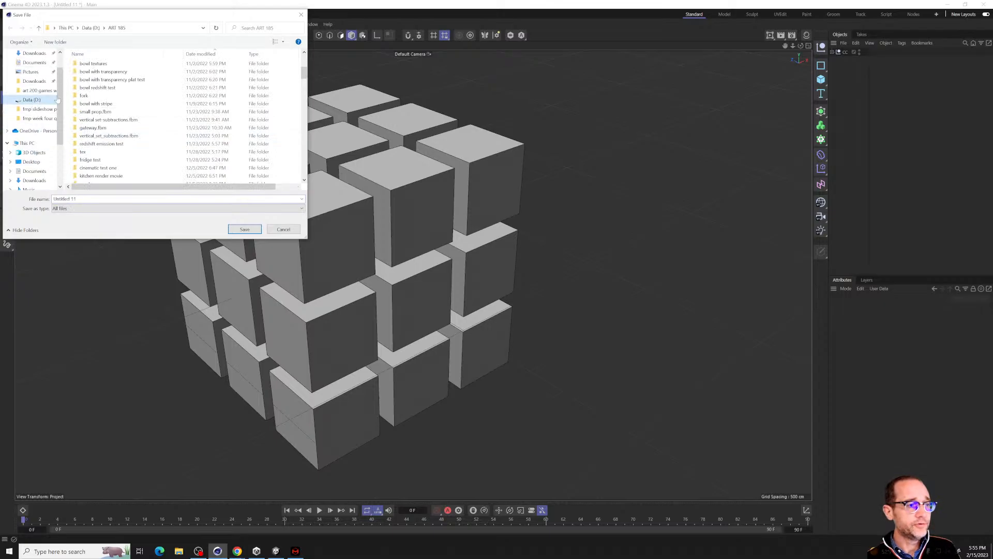
Name the project file cubecube and save it on the Data (D:) drive.
{"action": "scroll", "coordinate": [93, 118], "scroll_direction": "down", "scroll_amount": 5}
{"action": "scroll", "coordinate": [93, 125], "scroll_direction": "up", "scroll_amount": 6}
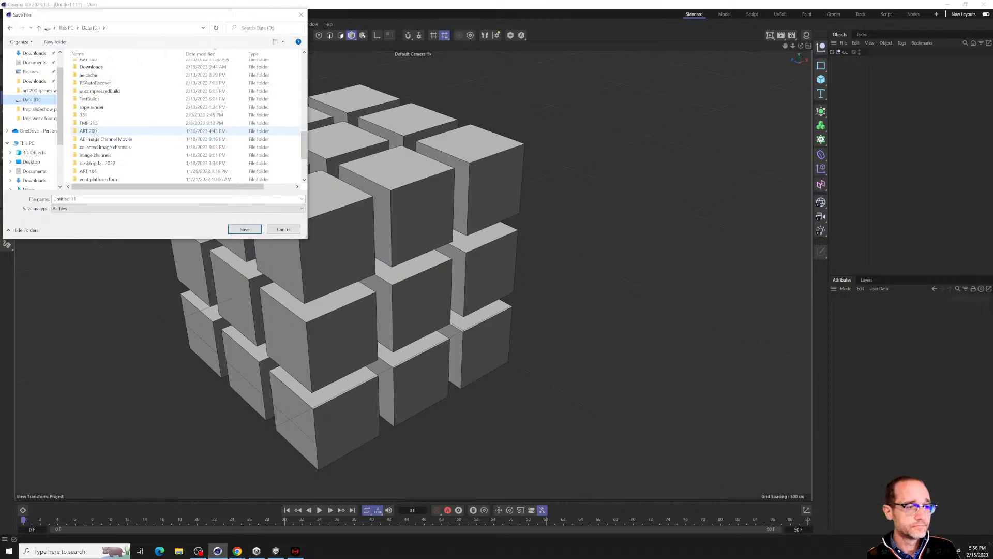
{"action": "left_click", "coordinate": [88, 131]}
{"action": "left_click", "coordinate": [47, 200]}
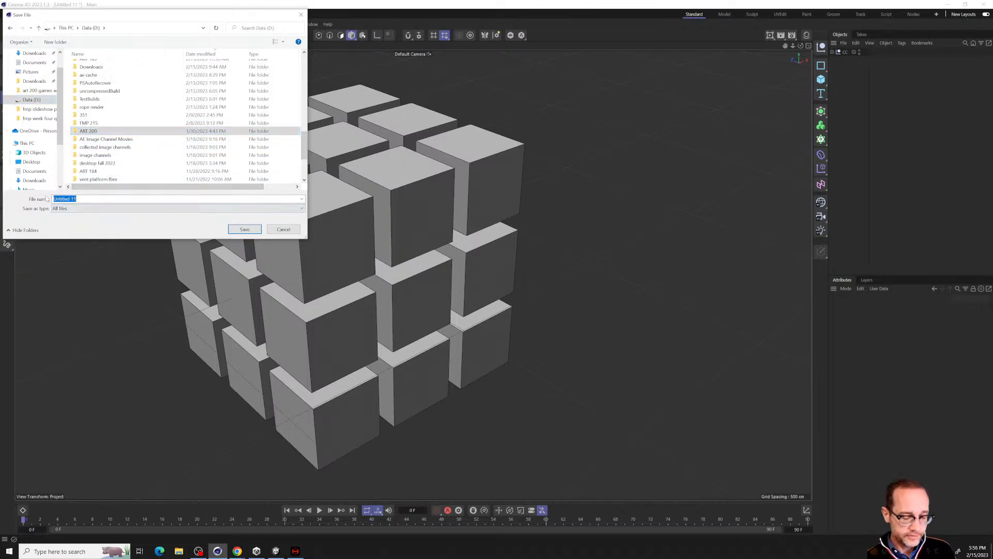
{"action": "type", "text": "cubecube"}
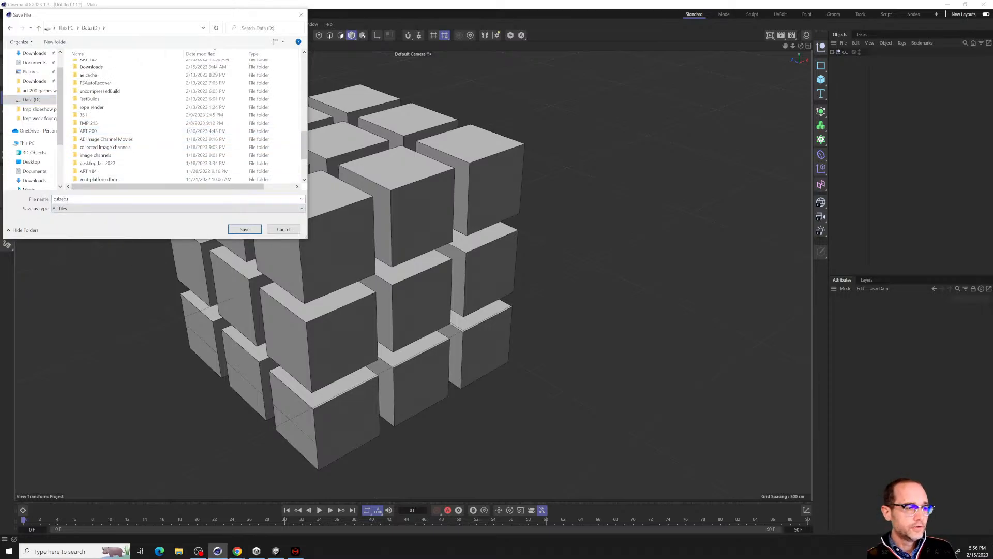
{"action": "left_click", "coordinate": [245, 233]}
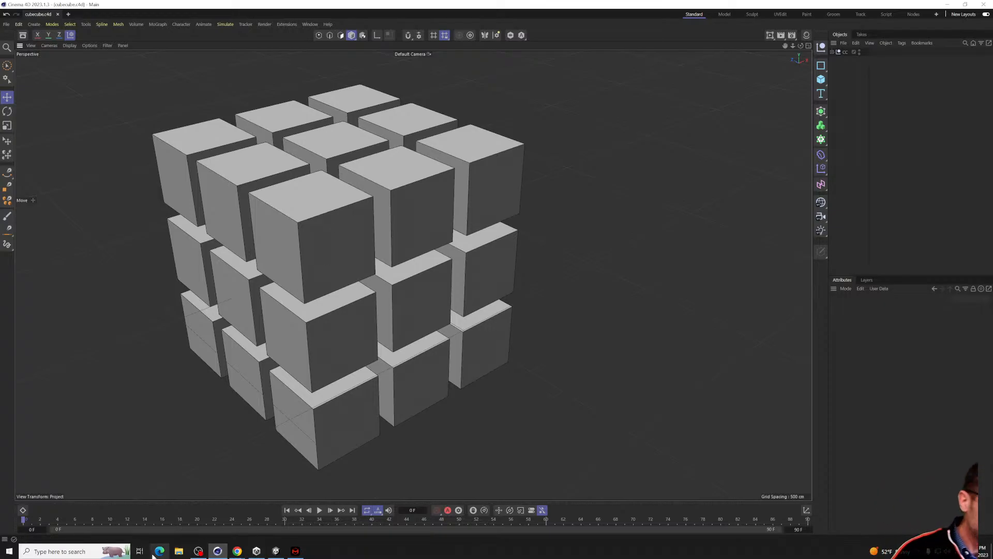
Check the saved cubecube file on the Data (D:) drive in File Explorer, then close that window.
{"action": "left_click", "coordinate": [179, 550]}
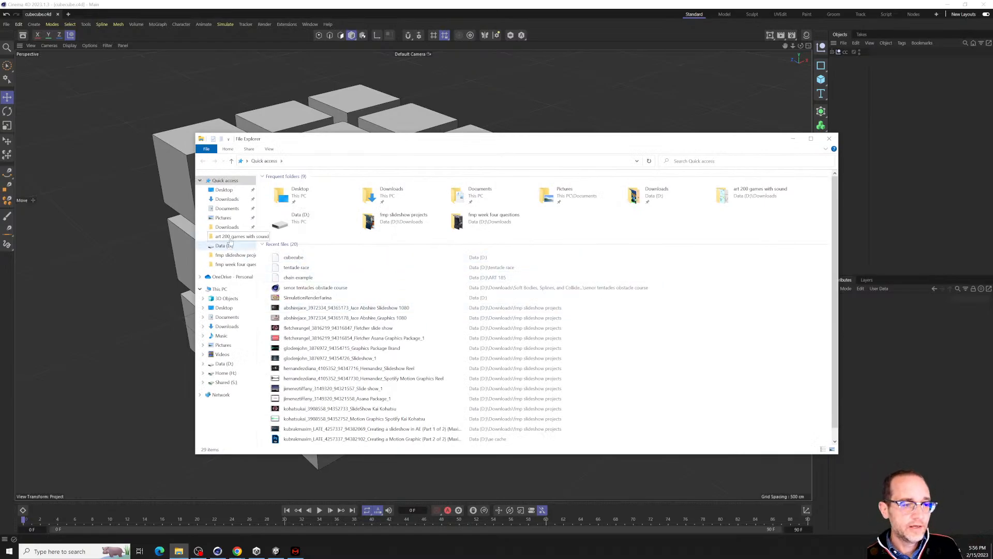
{"action": "double_click", "coordinate": [279, 221]}
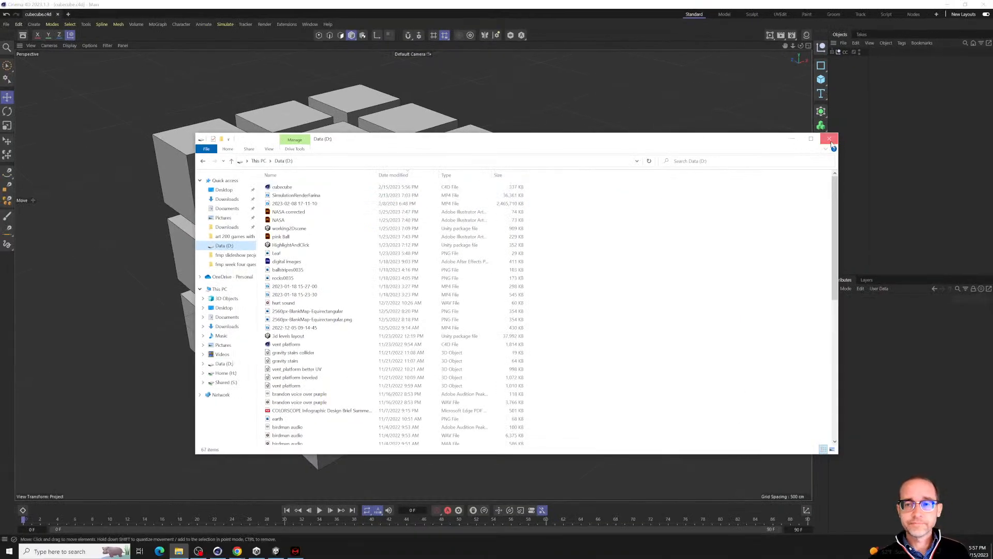
{"action": "left_click", "coordinate": [829, 139]}
Select the CC group, point out the object manager and bring up the FBX option among the export formats for selected objects.
{"action": "left_click", "coordinate": [846, 53]}
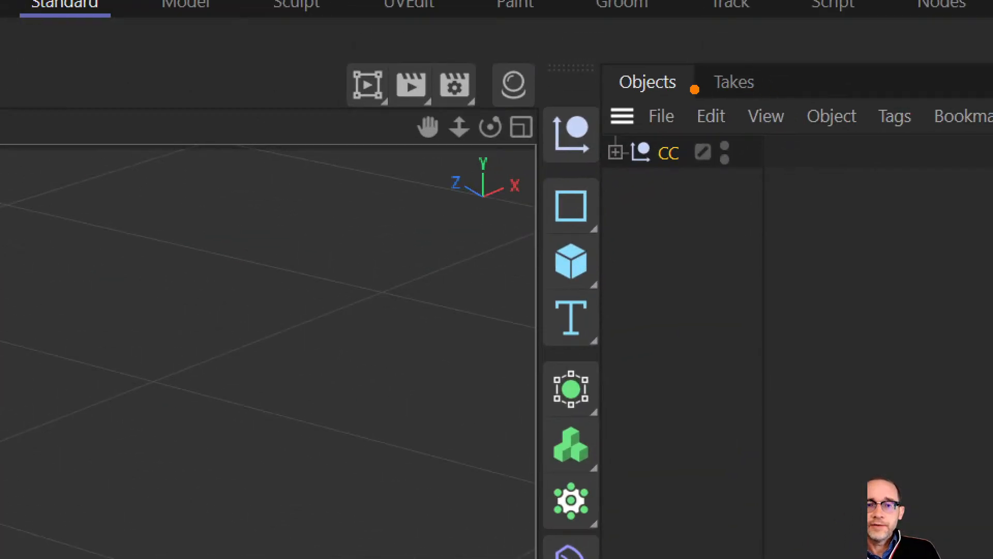
{"action": "mouse_move", "coordinate": [657, 75]}
{"action": "left_mouse_down"}
{"action": "mouse_move", "coordinate": [614, 131]}
{"action": "mouse_move", "coordinate": [662, 66]}
{"action": "mouse_move", "coordinate": [645, 67]}
{"action": "left_mouse_up"}
{"action": "left_click", "coordinate": [858, 65]}
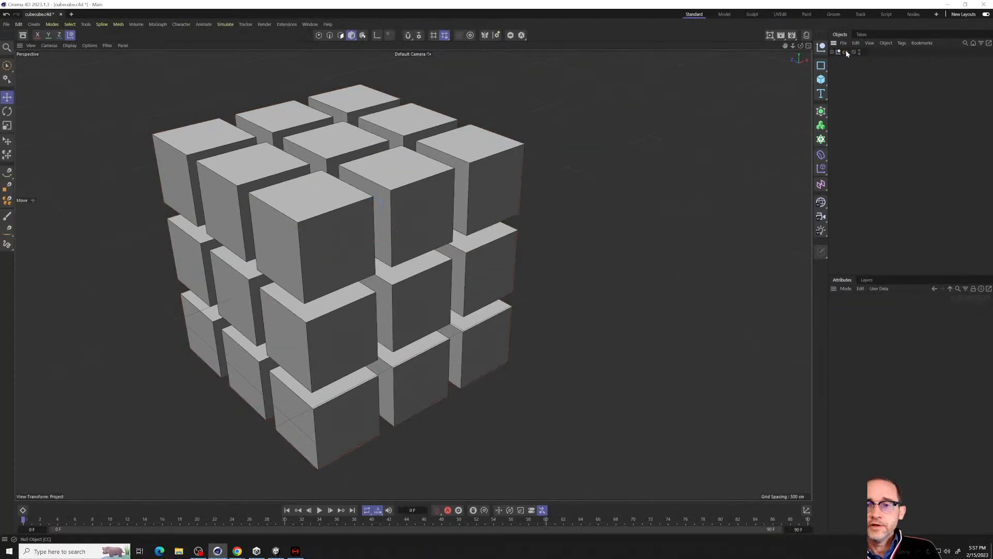
{"action": "left_click", "coordinate": [846, 53]}
{"action": "left_click", "coordinate": [843, 43]}
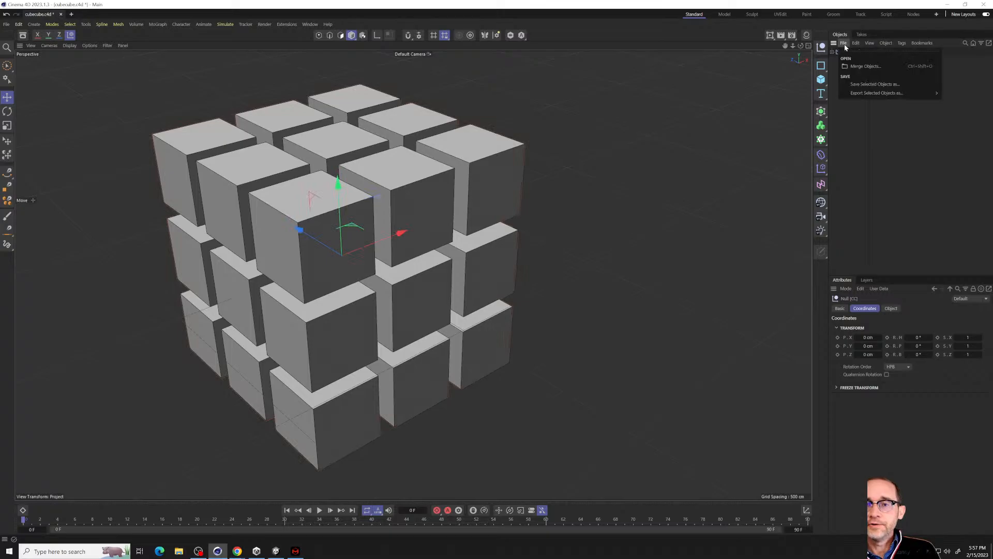
{"action": "mouse_move", "coordinate": [877, 93]}
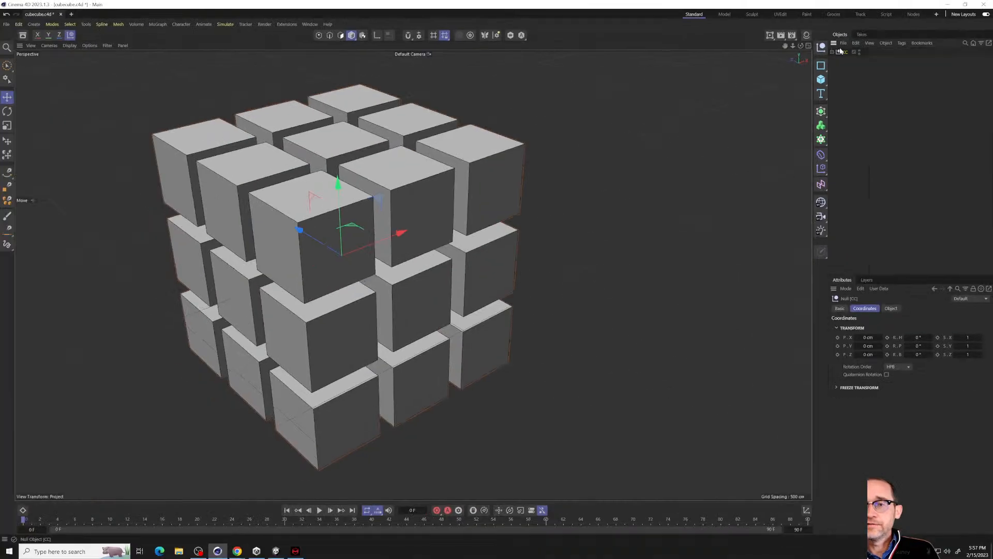
{"action": "left_click", "coordinate": [841, 43]}
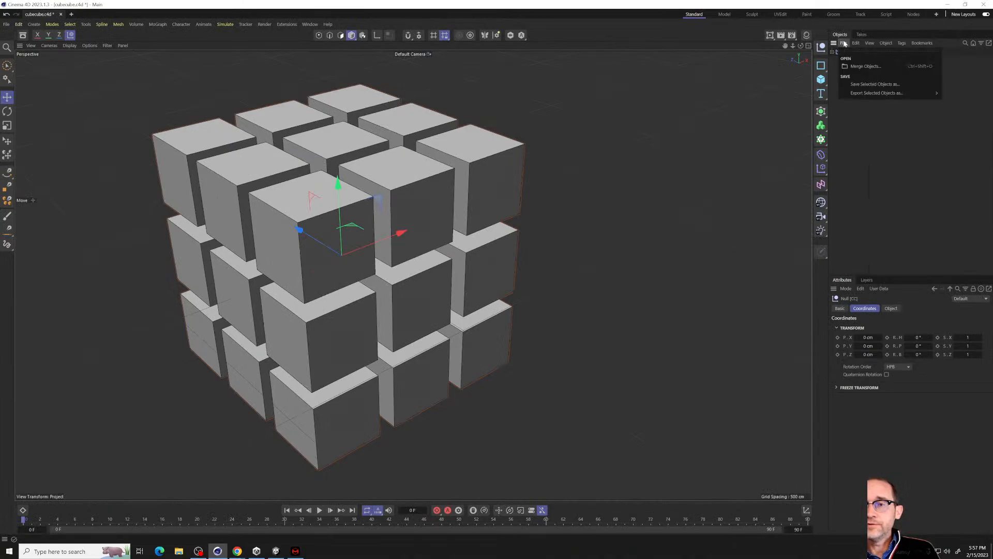
{"action": "mouse_move", "coordinate": [930, 93]}
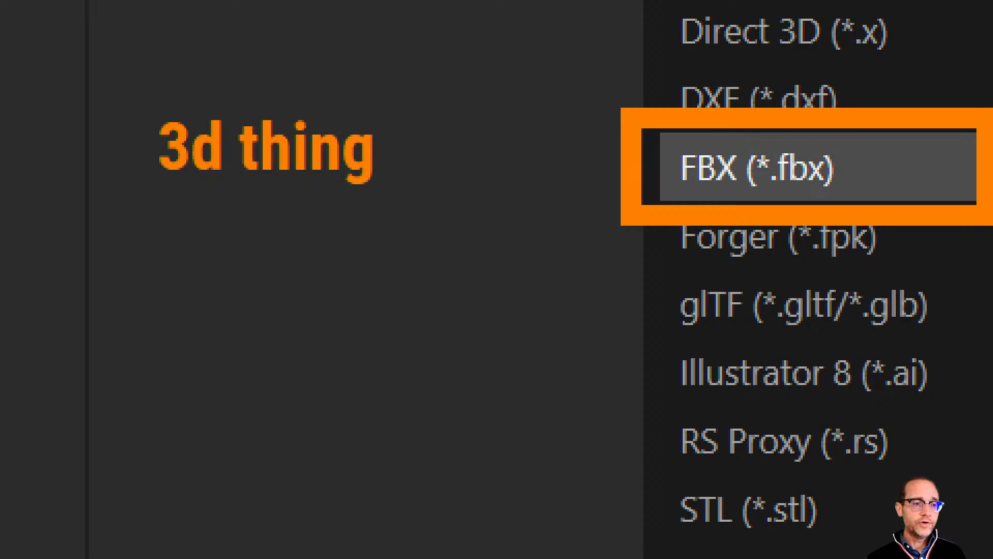
Annotate the magnified FBX format view with an arrow from "3d thing" to the label "c4d".
{"action": "mouse_move", "coordinate": [286, 175]}
{"action": "left_mouse_down"}
{"action": "mouse_move", "coordinate": [77, 321]}
{"action": "mouse_move", "coordinate": [77, 282]}
{"action": "left_mouse_up"}
{"action": "left_click_drag", "start_coordinate": [78, 325], "coordinate": [177, 307]}
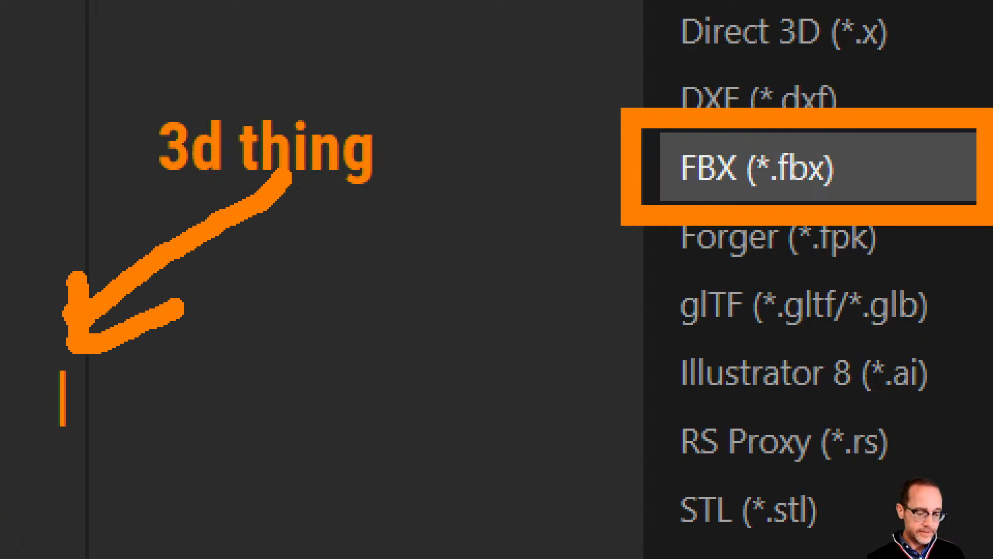
{"action": "type", "text": "c4d"}
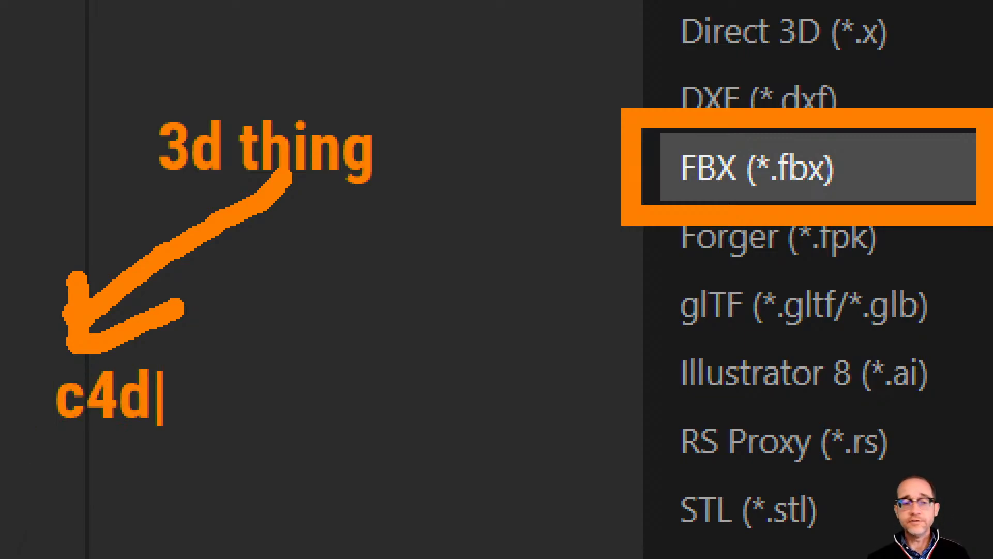
Annotate the screen with an arrow from "3d thing" to a new "fbx" label, circle "c4d", and leave annotation mode.
{"action": "key", "text": "Escape"}
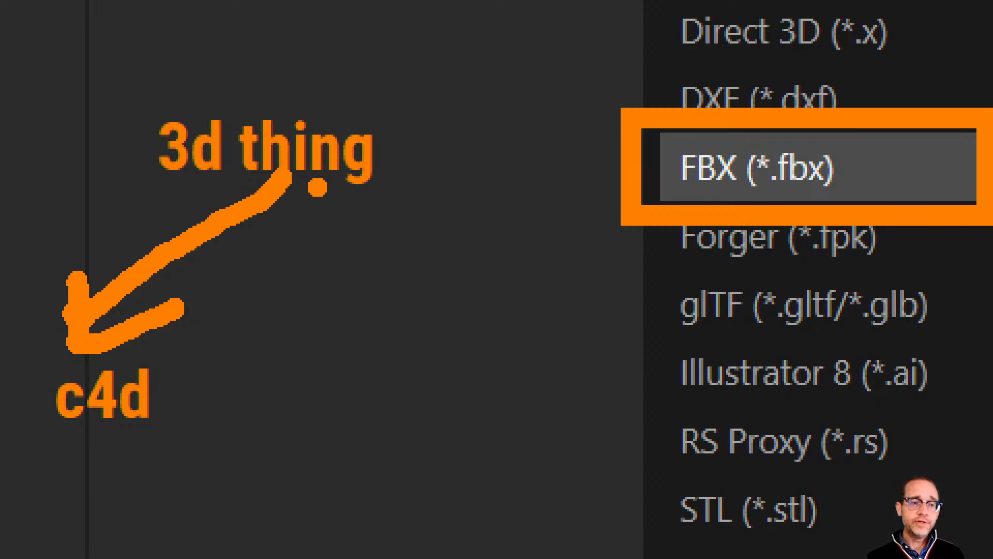
{"action": "mouse_move", "coordinate": [317, 182]}
{"action": "left_mouse_down"}
{"action": "mouse_move", "coordinate": [392, 381]}
{"action": "mouse_move", "coordinate": [347, 368]}
{"action": "mouse_move", "coordinate": [458, 334]}
{"action": "left_mouse_up"}
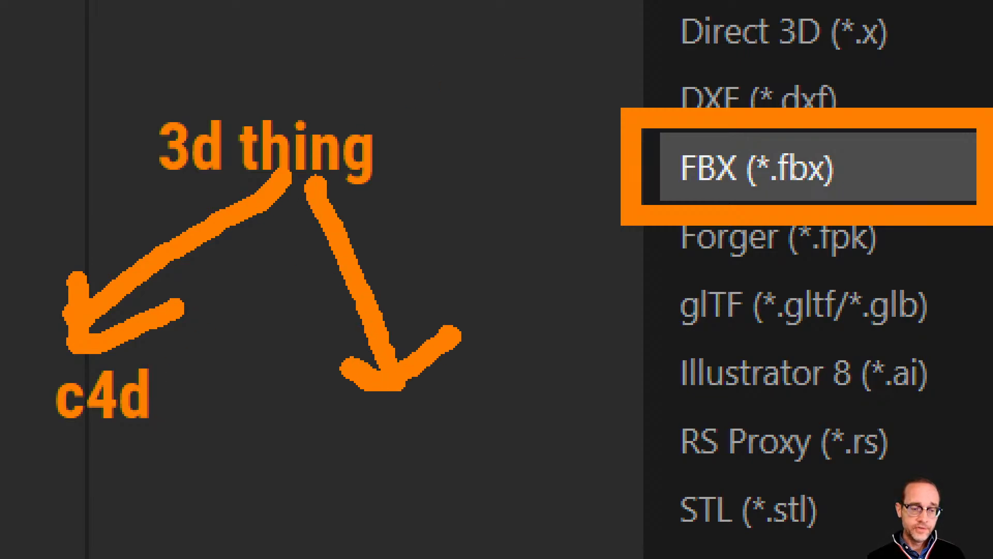
{"action": "type", "text": "t"}
{"action": "type", "text": "fbx"}
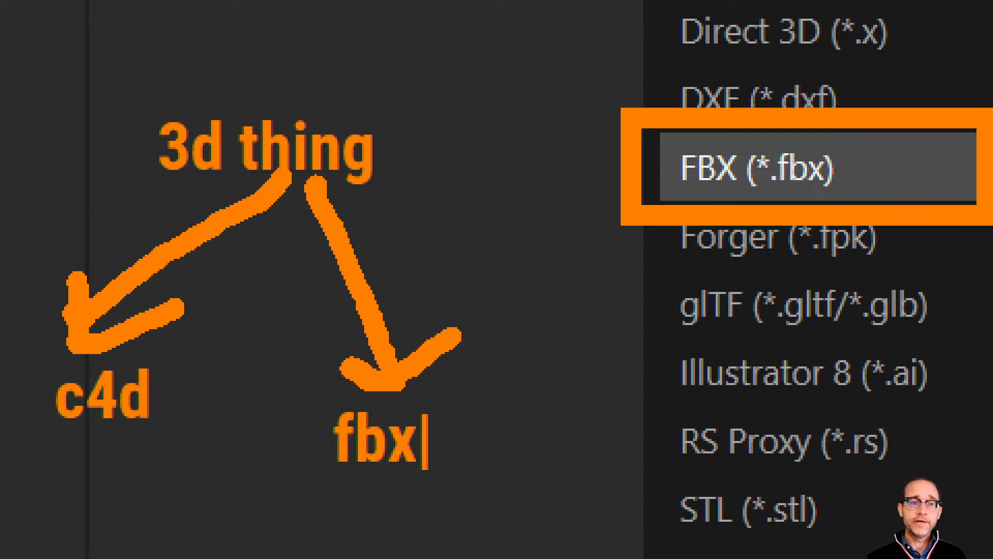
{"action": "key", "text": "Escape"}
{"action": "mouse_move", "coordinate": [265, 277]}
{"action": "left_mouse_down"}
{"action": "mouse_move", "coordinate": [197, 247]}
{"action": "mouse_move", "coordinate": [305, 336]}
{"action": "mouse_move", "coordinate": [236, 269]}
{"action": "left_mouse_up"}
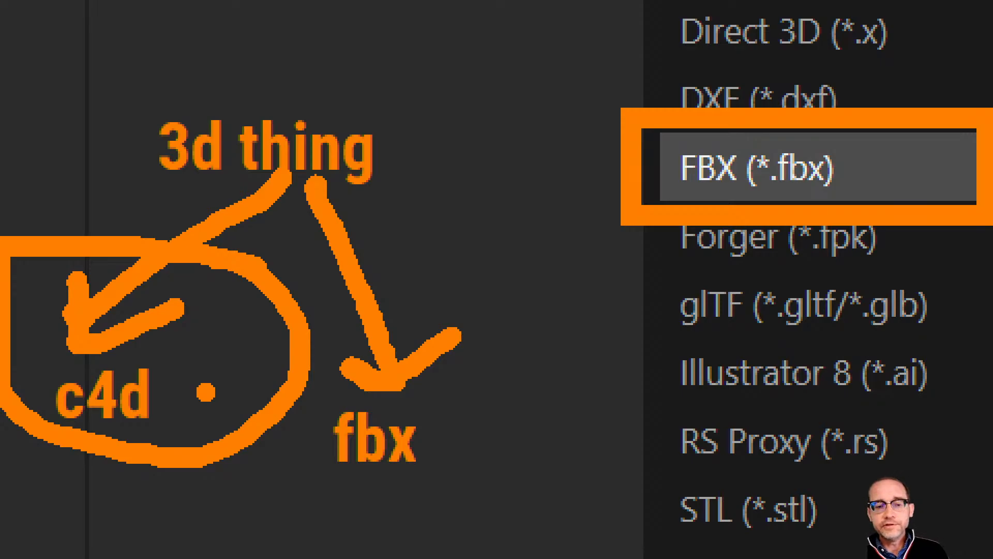
{"action": "key", "text": "Escape"}
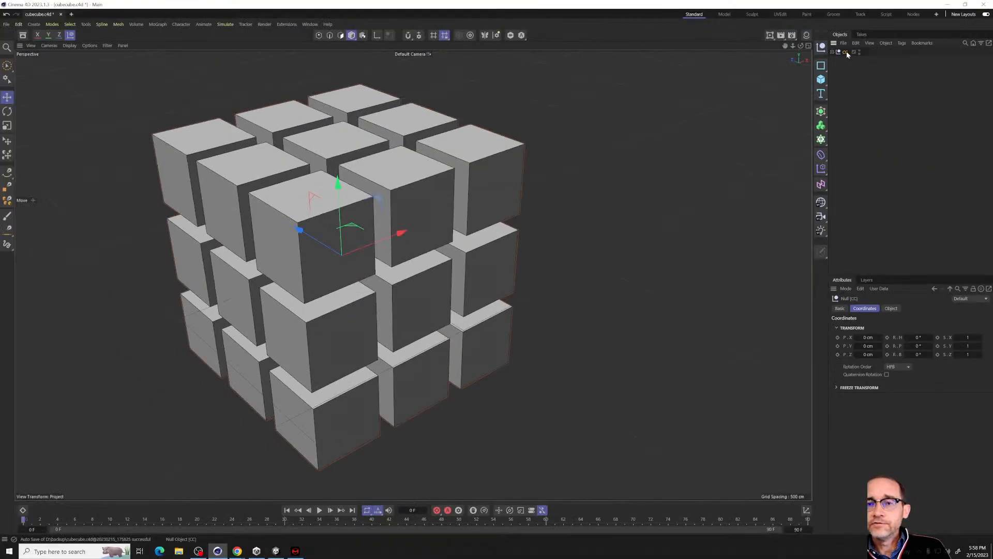
Start an FBX export of the selected CC null object.
{"action": "left_click", "coordinate": [843, 43]}
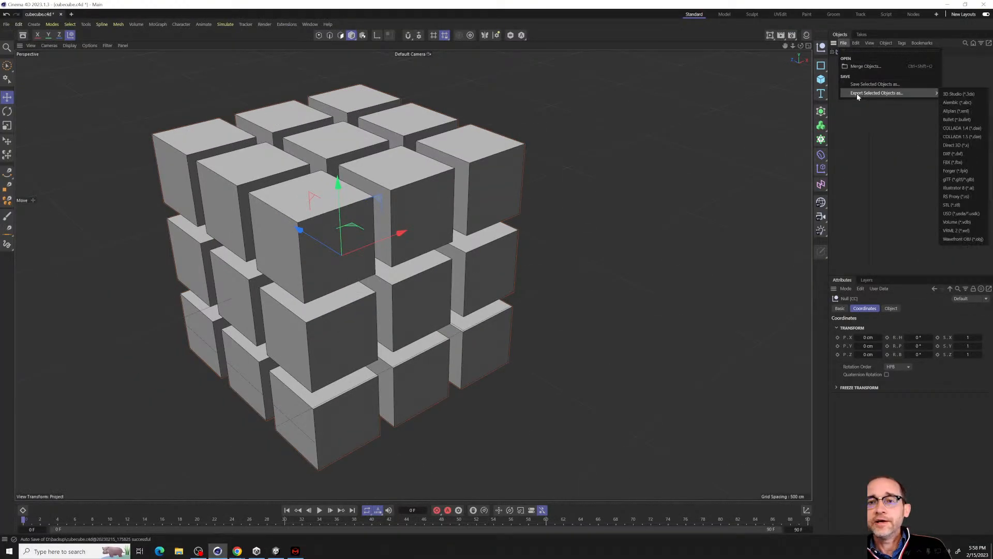
{"action": "mouse_move", "coordinate": [913, 94]}
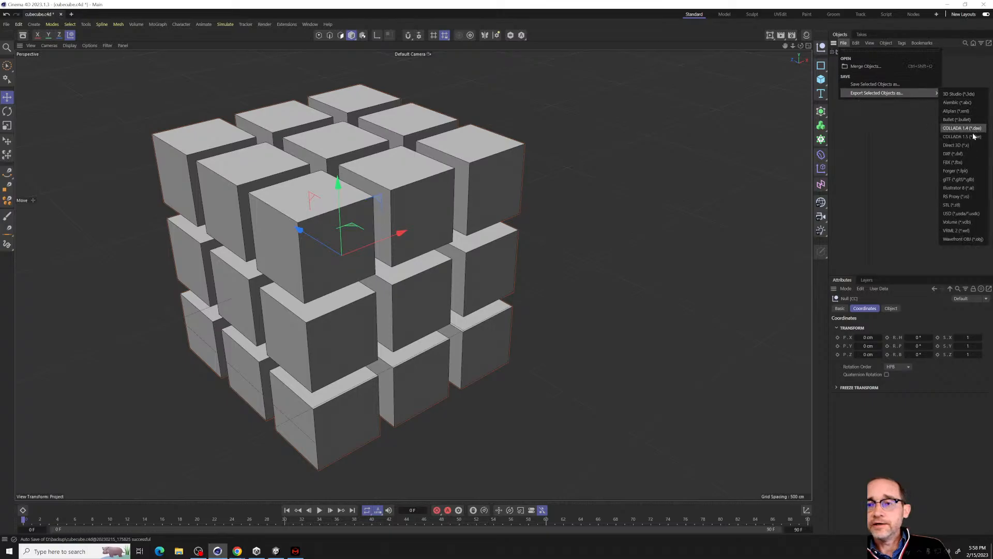
{"action": "left_click", "coordinate": [957, 160]}
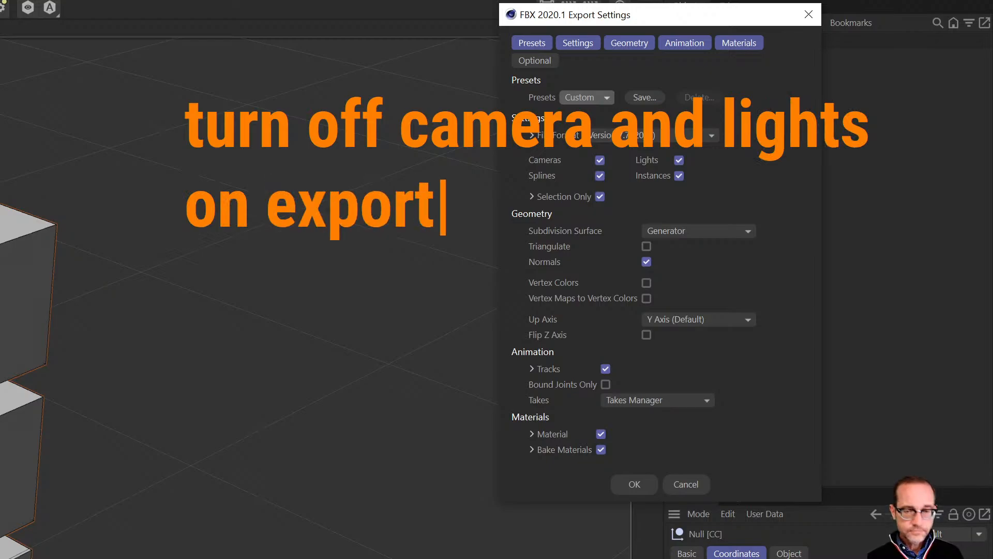
Capture a screen snip of the FBX export settings with the note "turn off camera and lights on export", and leave annotation mode.
{"action": "key", "text": "super+shift+s"}
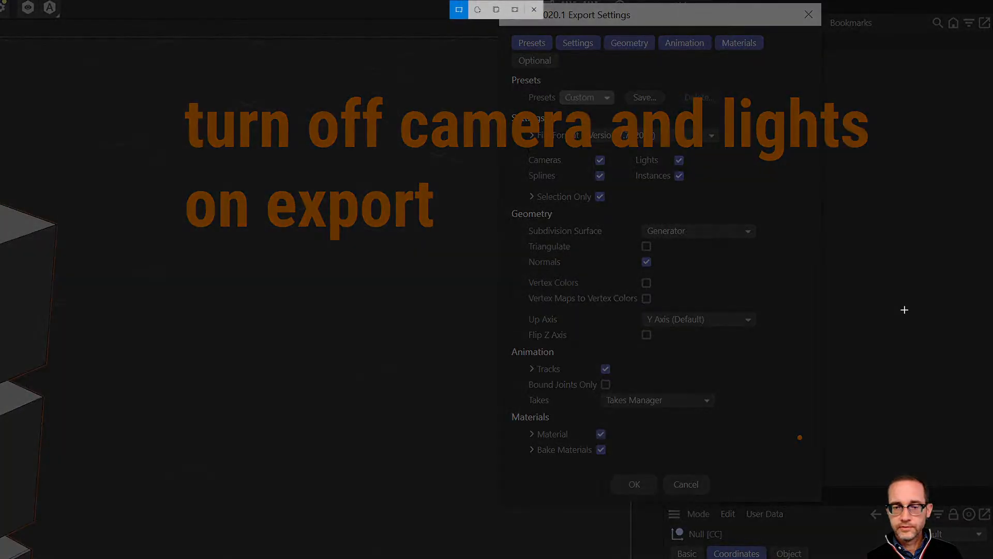
{"action": "left_click_drag", "start_coordinate": [928, 501], "coordinate": [154, 1]}
{"action": "key", "text": "Escape"}
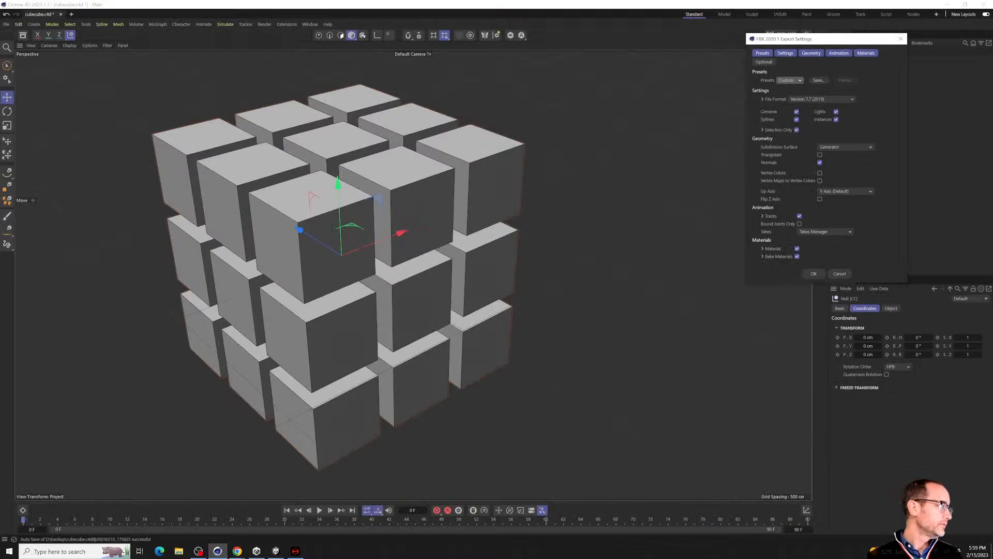
Switch to the ART200 Miro board and paste the captured screenshot near the export protocol notes.
{"action": "key", "text": "alt+Tab"}
{"action": "left_click_drag", "start_coordinate": [1, 150], "coordinate": [466, 77]}
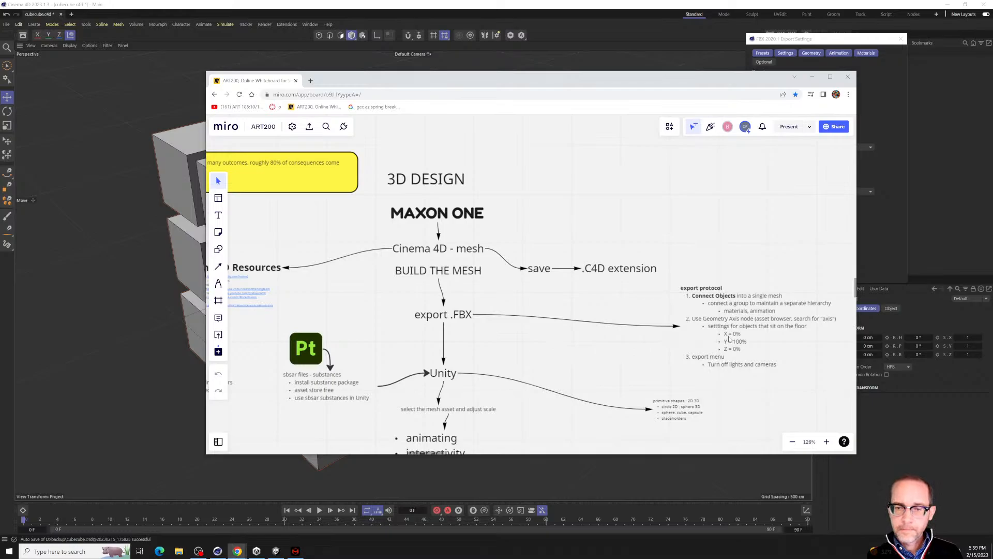
{"action": "scroll", "coordinate": [760, 331], "scroll_direction": "up", "scroll_amount": 5}
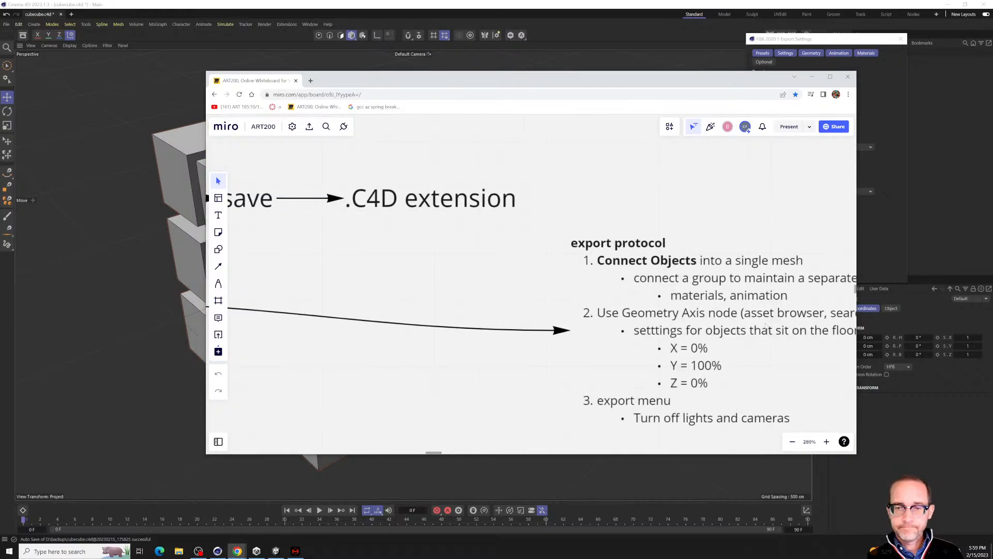
{"action": "right_click_drag", "start_coordinate": [760, 337], "coordinate": [613, 255]}
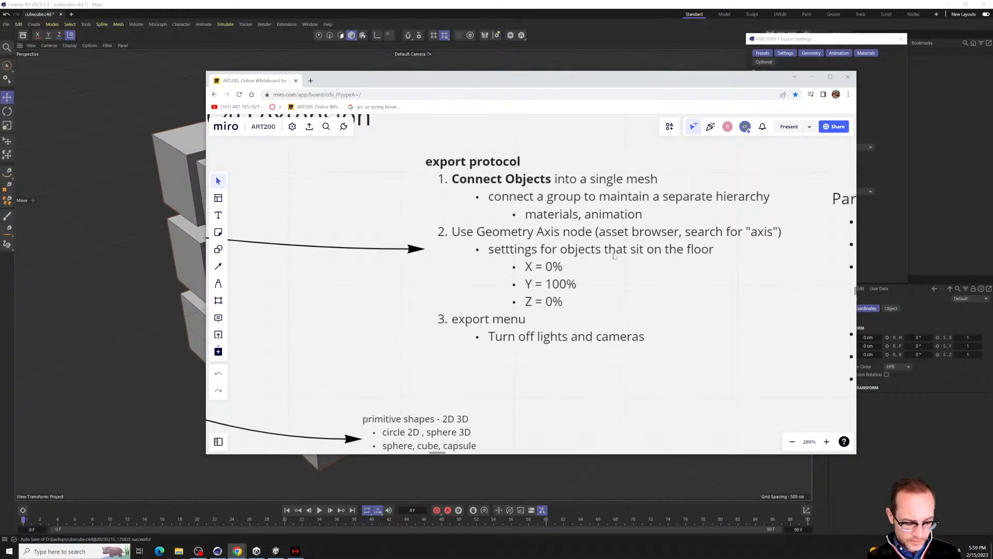
{"action": "key", "text": "ctrl+v"}
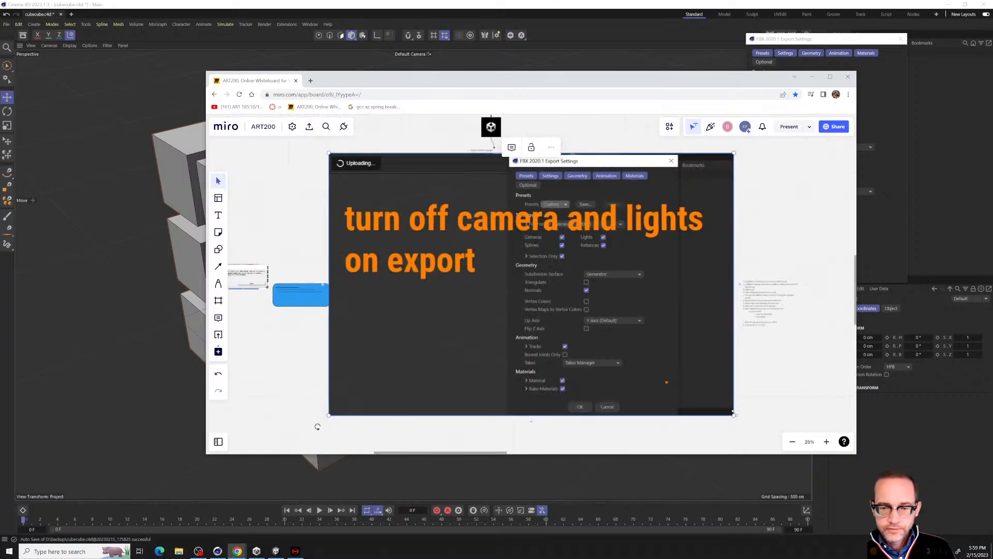
Shrink the pasted screenshot and place it directly beneath the "Turn off lights and cameras" note.
{"action": "left_click_drag", "start_coordinate": [733, 415], "coordinate": [507, 269]}
{"action": "left_click_drag", "start_coordinate": [467, 232], "coordinate": [592, 357]}
{"action": "scroll", "coordinate": [509, 318], "scroll_direction": "up", "scroll_amount": 7}
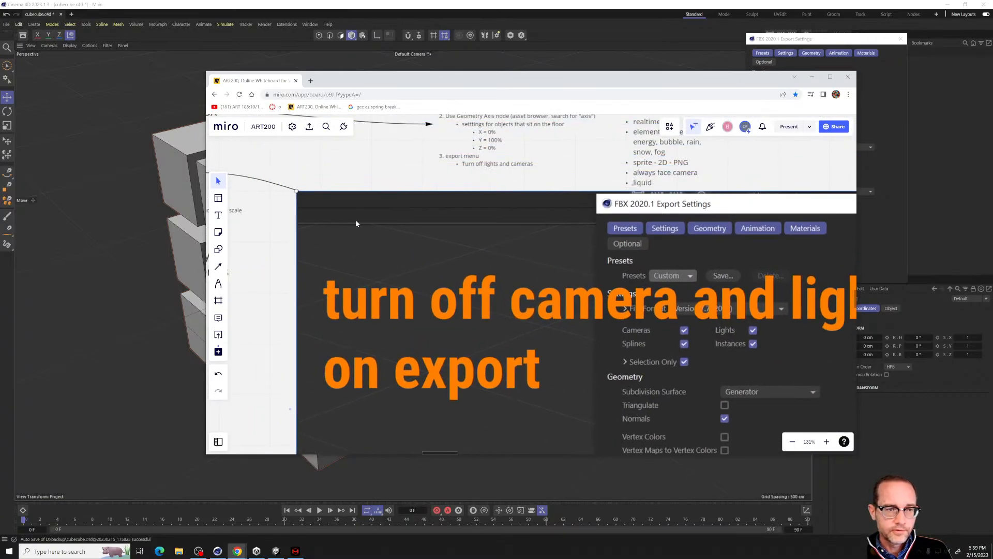
{"action": "left_click_drag", "start_coordinate": [299, 193], "coordinate": [487, 192]}
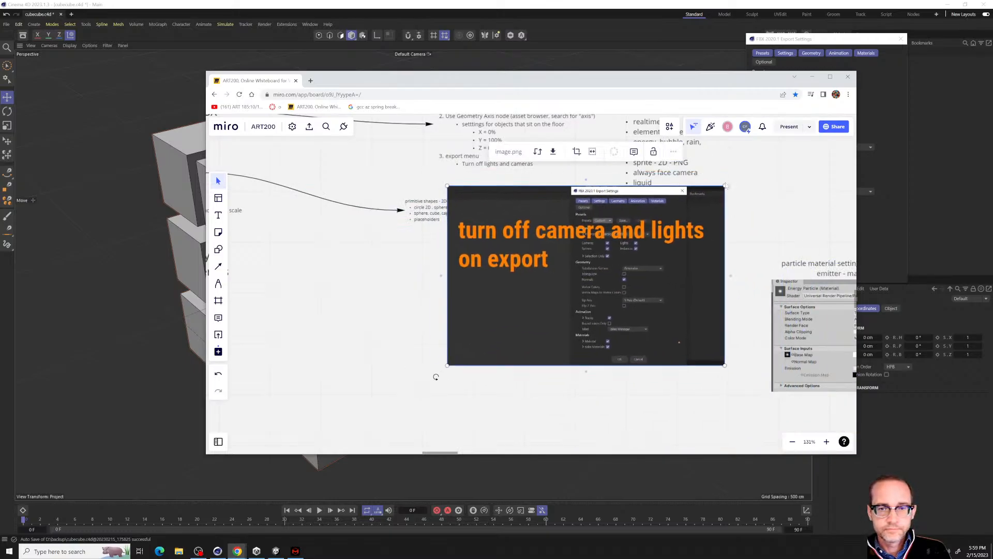
{"action": "left_click_drag", "start_coordinate": [723, 187], "coordinate": [623, 251]}
{"action": "left_click_drag", "start_coordinate": [558, 280], "coordinate": [544, 204]}
Move the "primitive shapes - 2D 3D" note into the empty board area left of the pasted screenshot.
{"action": "left_click", "coordinate": [416, 214]}
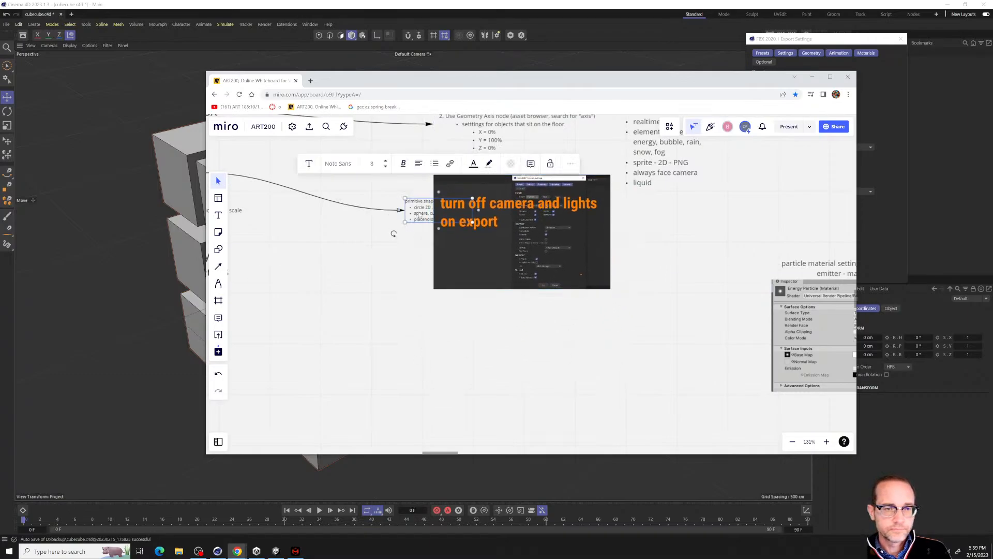
{"action": "left_click_drag", "start_coordinate": [417, 214], "coordinate": [328, 243]}
{"action": "scroll", "coordinate": [449, 176], "scroll_direction": "up", "scroll_amount": 3}
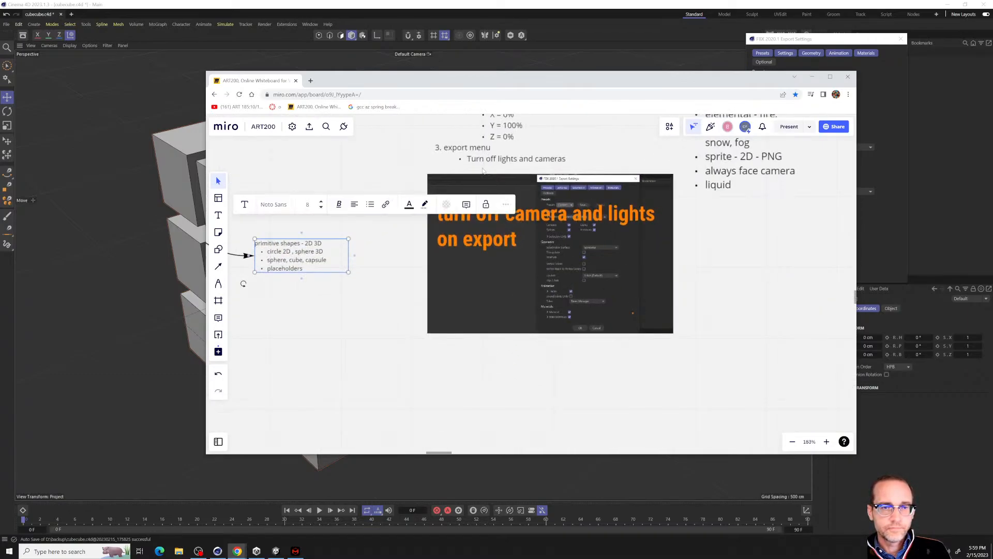
{"action": "scroll", "coordinate": [457, 243], "scroll_direction": "up", "scroll_amount": 3}
{"action": "left_click", "coordinate": [264, 345]}
{"action": "scroll", "coordinate": [492, 160], "scroll_direction": "up", "scroll_amount": 2}
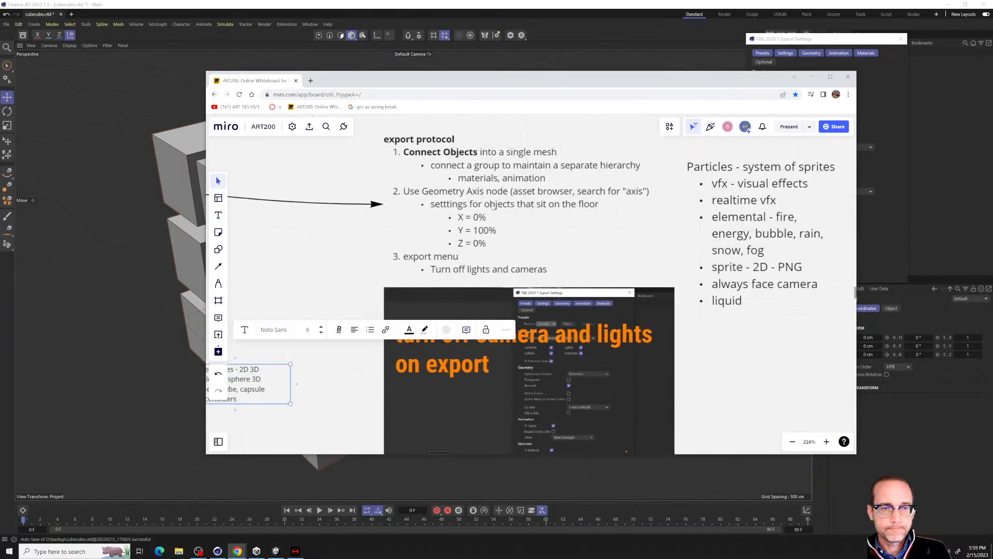
{"action": "middle_click_drag", "start_coordinate": [509, 188], "coordinate": [505, 209]}
Examine the export protocol notes up close and circle the export menu item about turning off lights and cameras.
{"action": "left_click", "coordinate": [409, 165]}
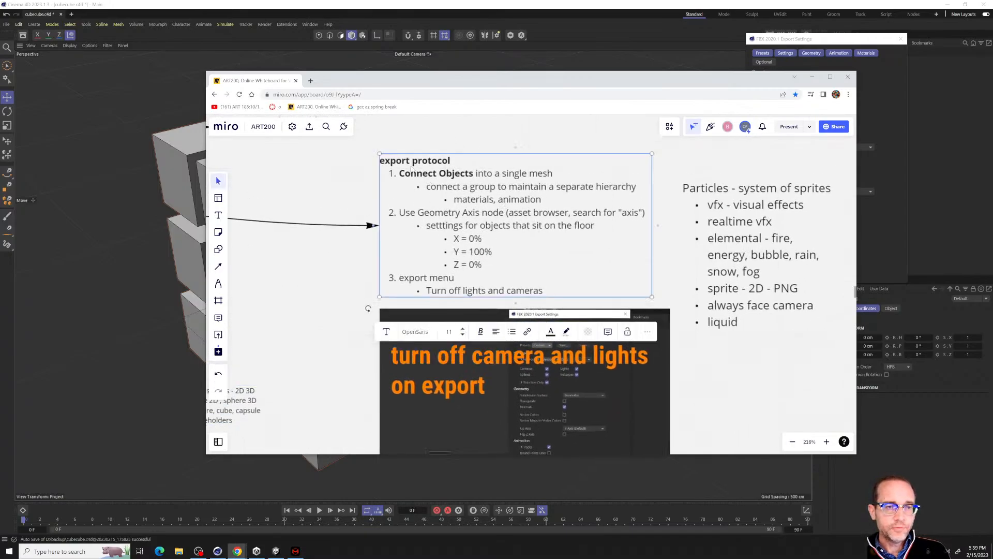
{"action": "key", "text": "ctrl+1"}
{"action": "left_click", "coordinate": [409, 165]}
{"action": "mouse_move", "coordinate": [446, 174]}
{"action": "left_mouse_down"}
{"action": "mouse_move", "coordinate": [527, 331]}
{"action": "mouse_move", "coordinate": [434, 310]}
{"action": "mouse_move", "coordinate": [522, 326]}
{"action": "left_mouse_up"}
{"action": "key", "text": "Escape"}
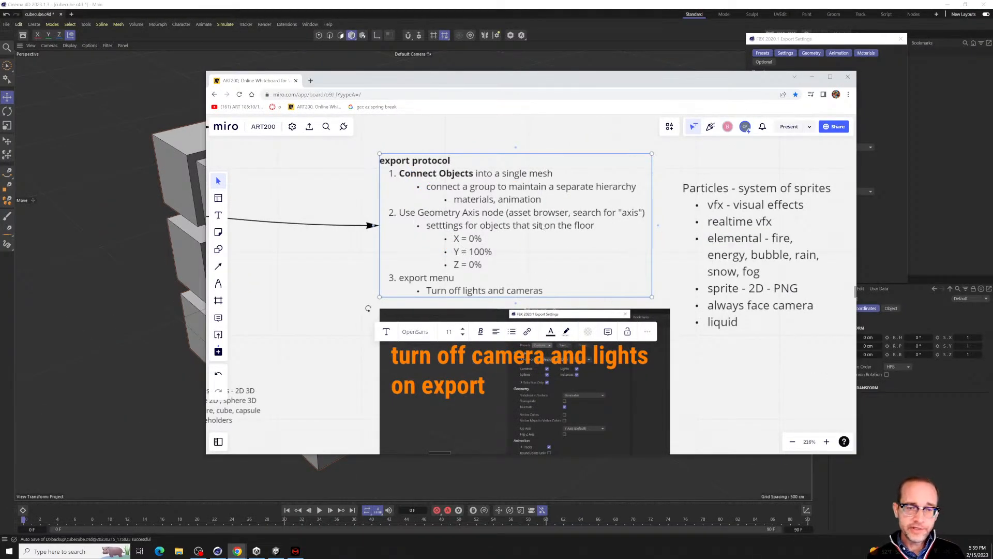
{"action": "key", "text": "ctrl+1"}
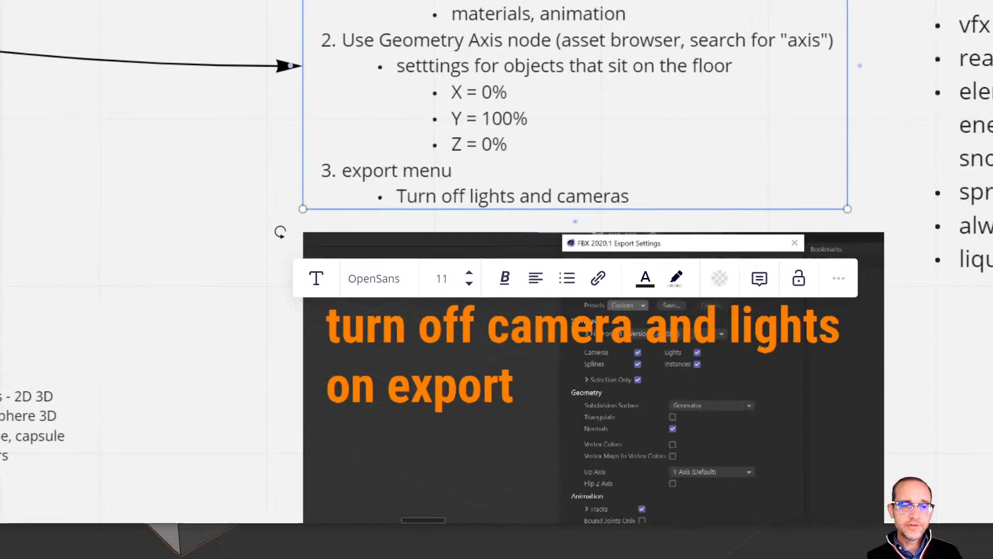
{"action": "left_click", "coordinate": [463, 217]}
{"action": "mouse_move", "coordinate": [663, 231]}
{"action": "left_mouse_down"}
{"action": "mouse_move", "coordinate": [238, 147]}
{"action": "mouse_move", "coordinate": [607, 200]}
{"action": "mouse_move", "coordinate": [648, 243]}
{"action": "left_mouse_up"}
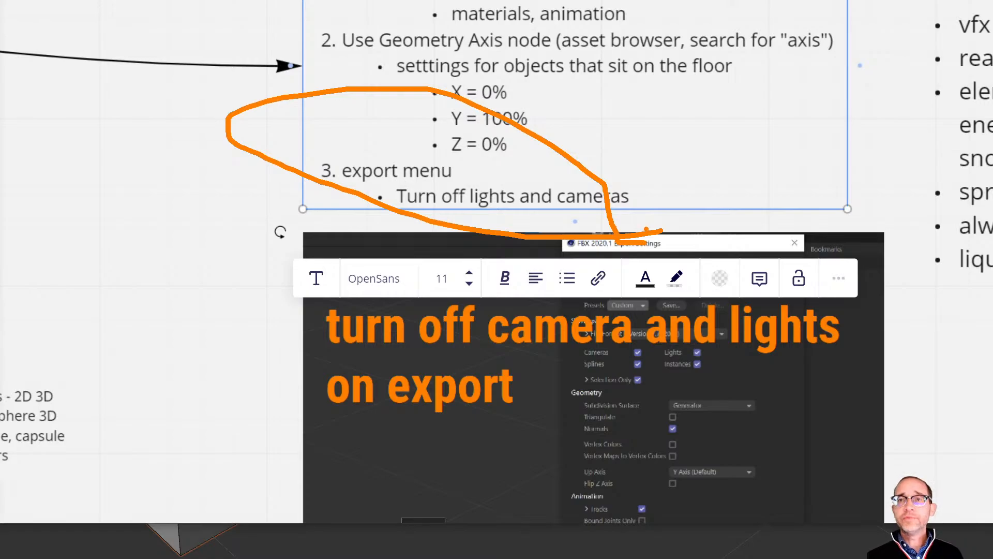
{"action": "key", "text": "Escape"}
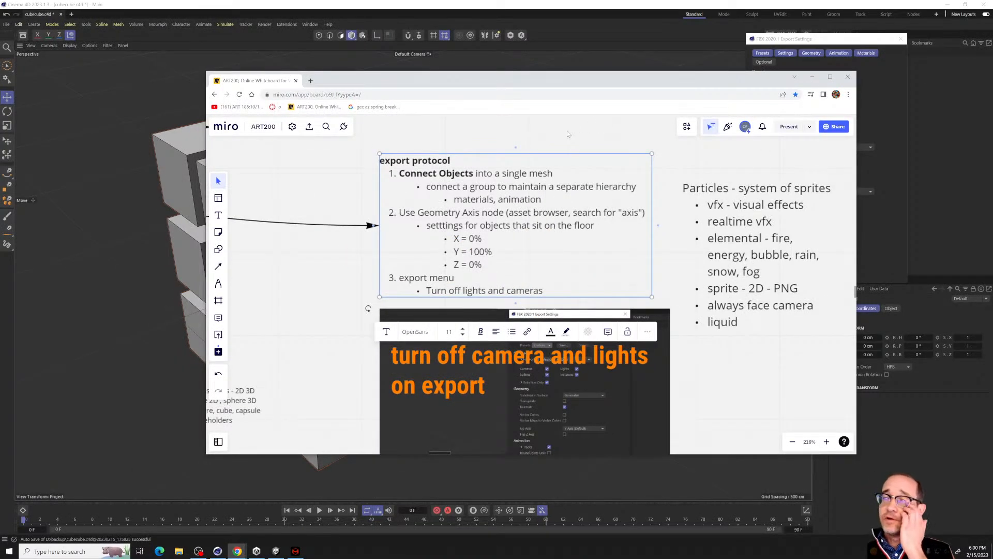
Return to Cinema 4D, turn off Lights and Cameras in the FBX export settings, and accept them.
{"action": "left_click", "coordinate": [812, 76]}
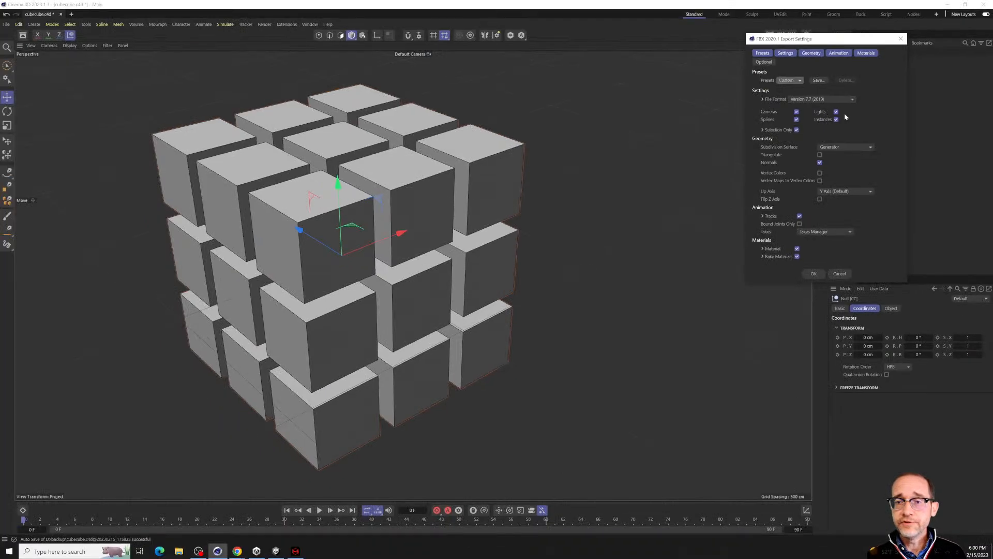
{"action": "left_click", "coordinate": [837, 111]}
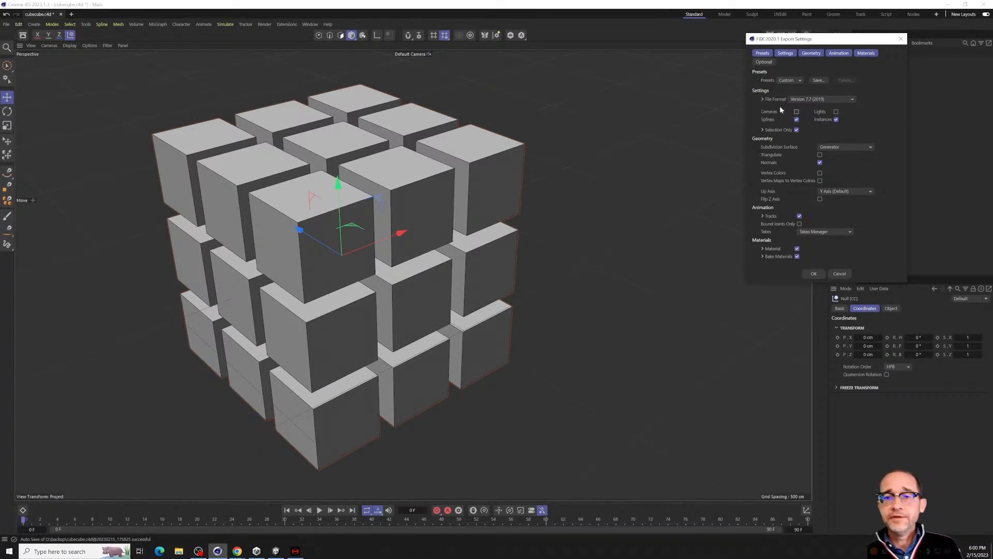
{"action": "left_click", "coordinate": [815, 274]}
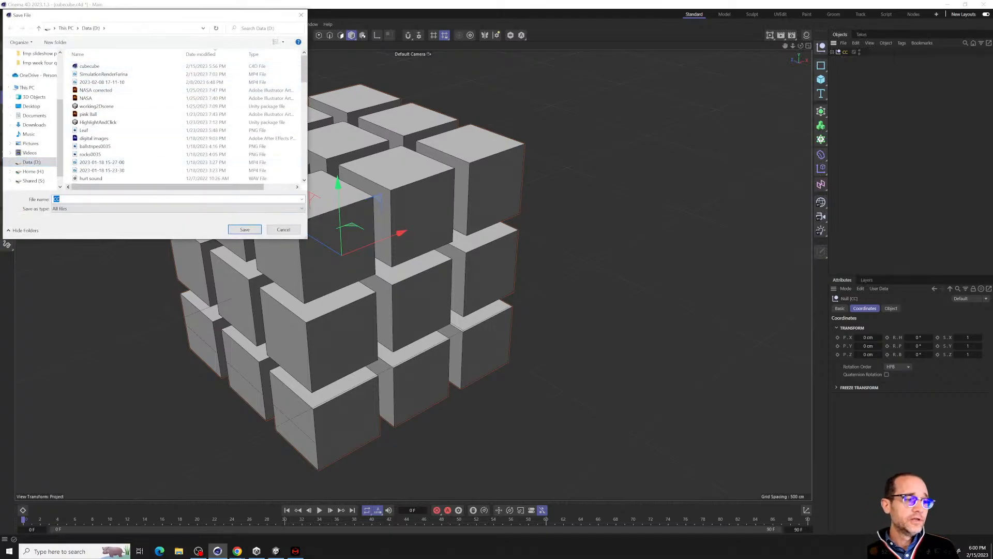
Save the FBX export as cubeCube on the Data (D:) drive.
{"action": "type", "text": "cube cu"}
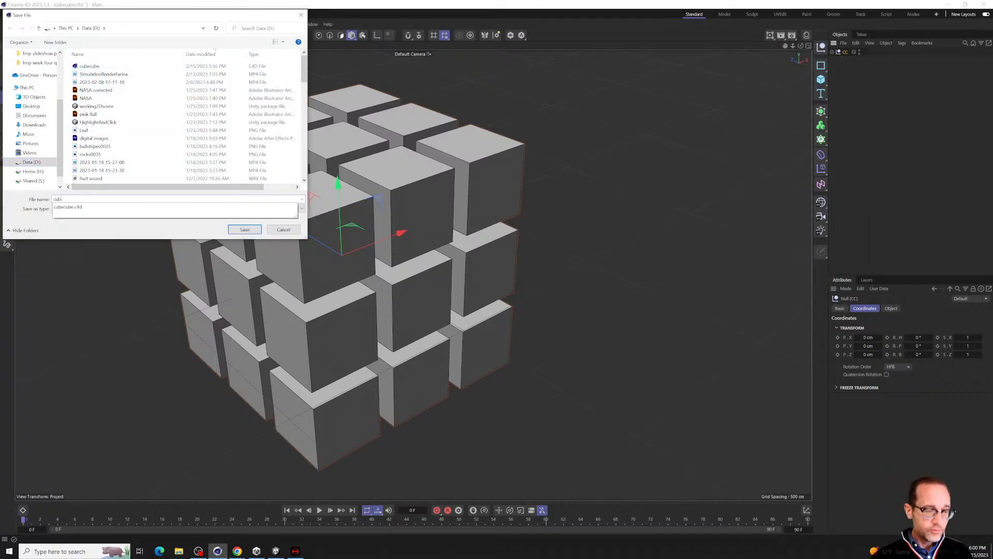
{"action": "key", "text": "BackSpace"}
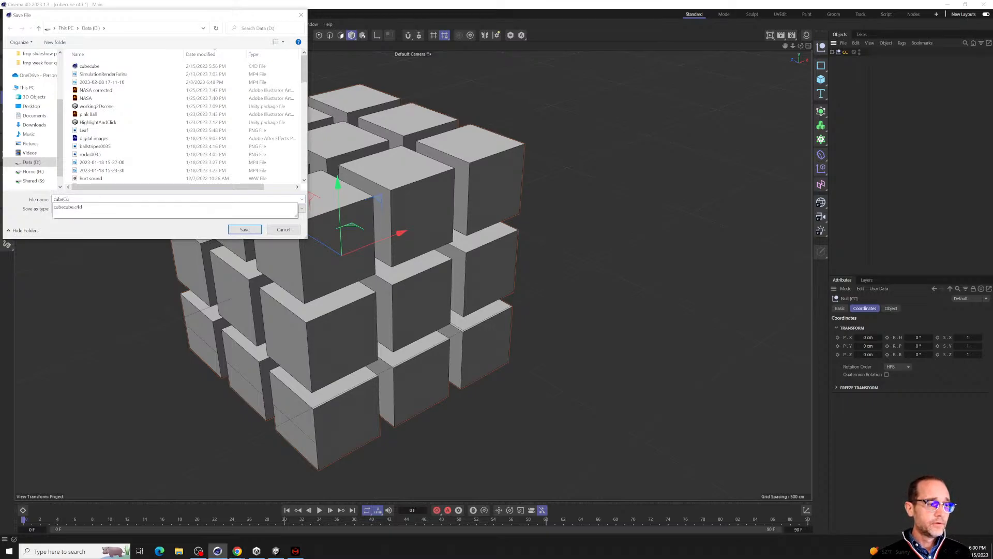
{"action": "type", "text": "C"}
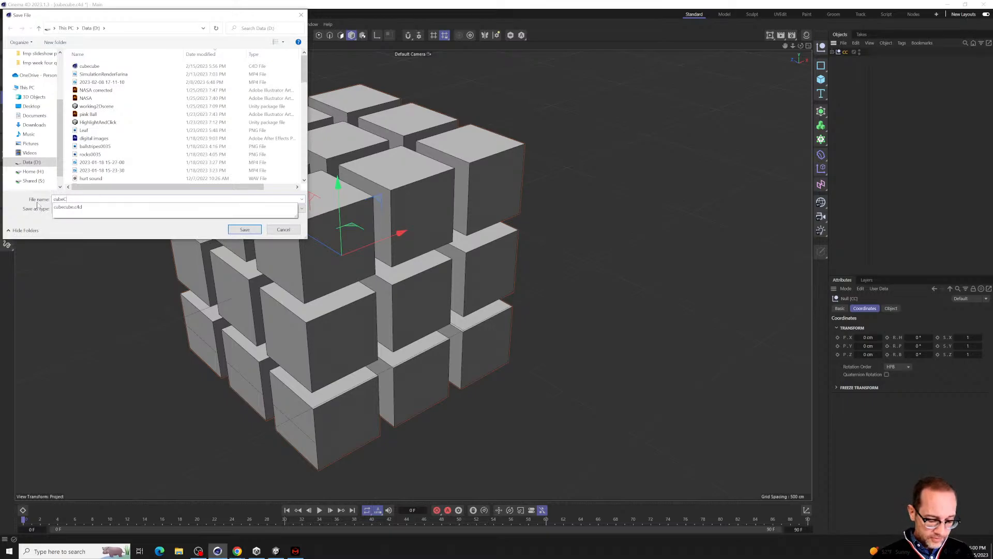
{"action": "left_click", "coordinate": [129, 235]}
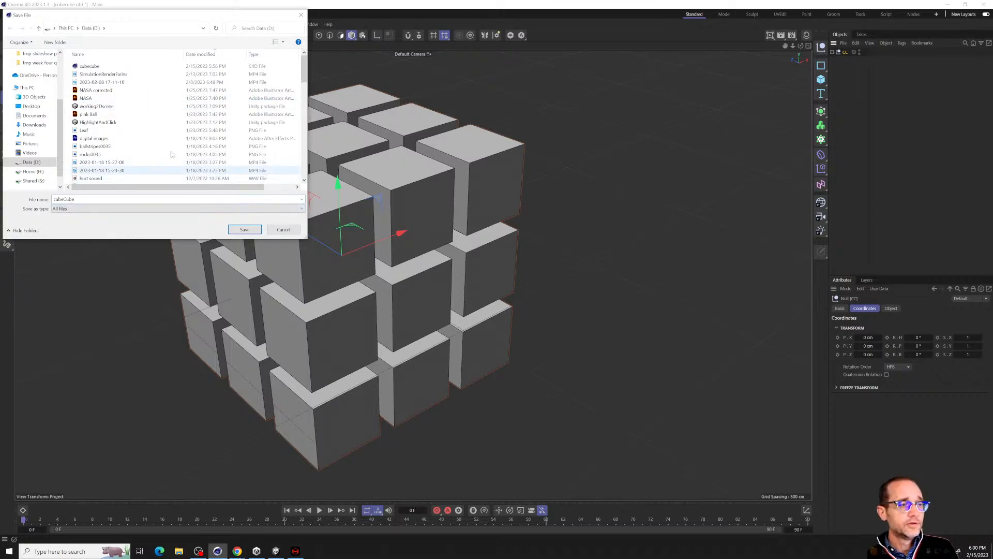
{"action": "left_click", "coordinate": [253, 230]}
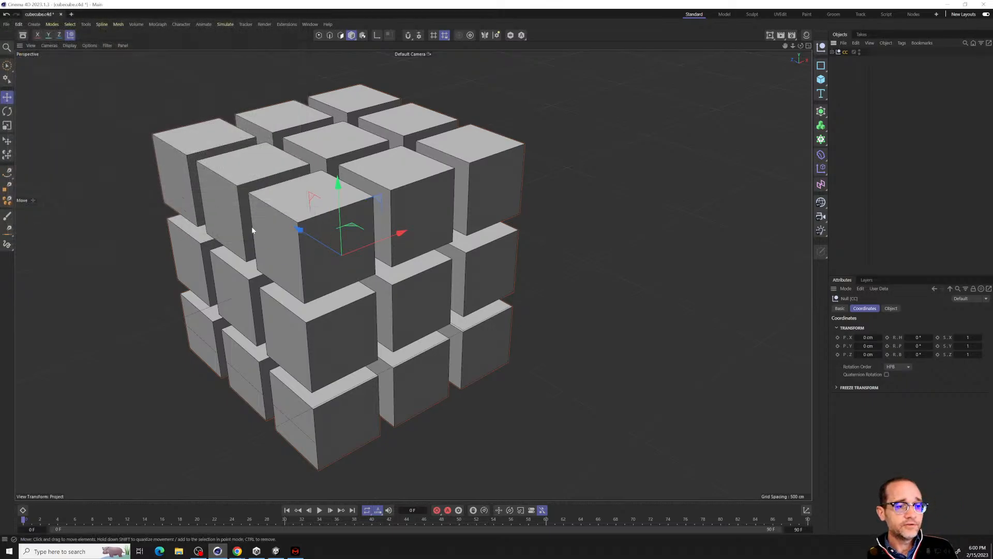
Switch to the Unity project, create a scene named "3D test" in the Assets folder, and open it.
{"action": "mouse_move", "coordinate": [277, 552]}
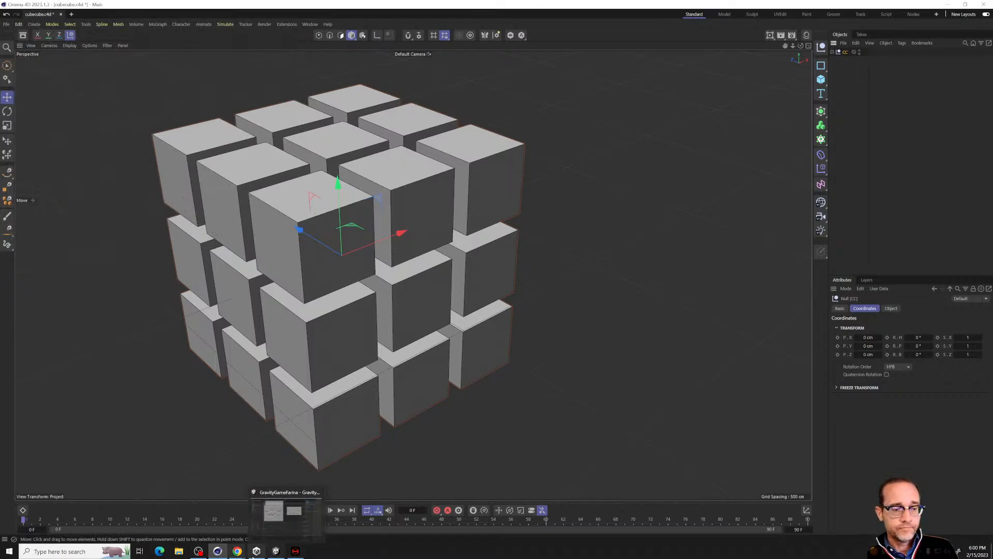
{"action": "left_click", "coordinate": [277, 551]}
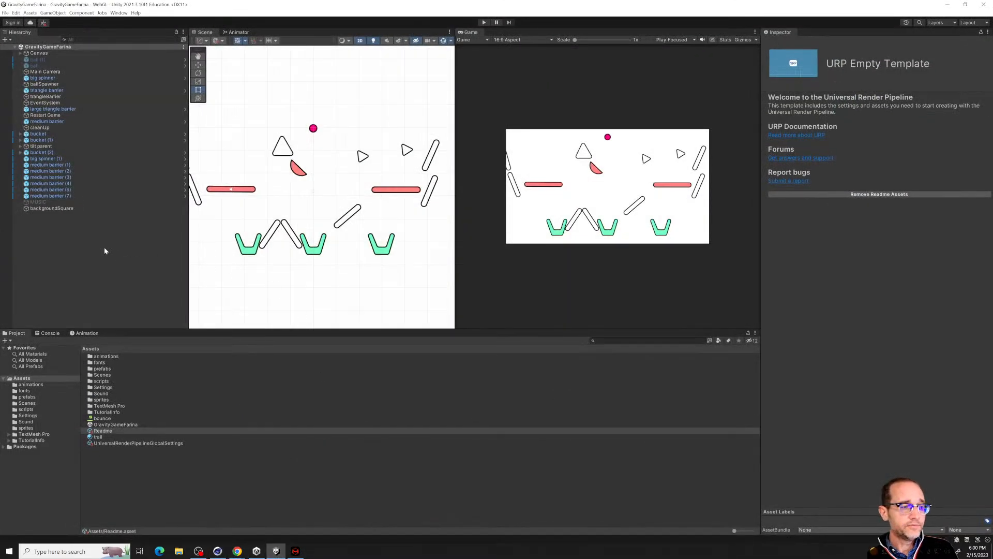
{"action": "left_click", "coordinate": [22, 378]}
{"action": "right_click", "coordinate": [120, 471]}
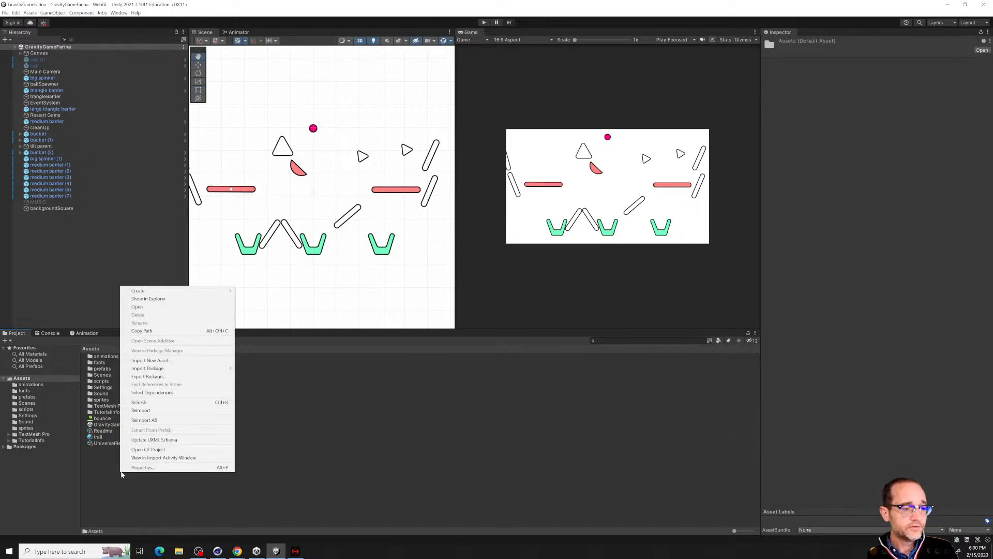
{"action": "mouse_move", "coordinate": [207, 290]}
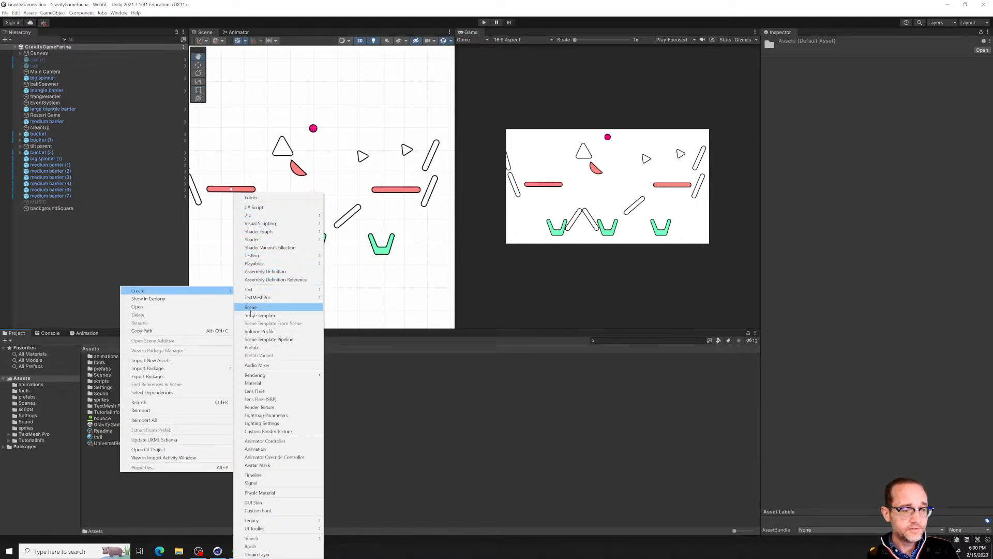
{"action": "left_click", "coordinate": [252, 308]}
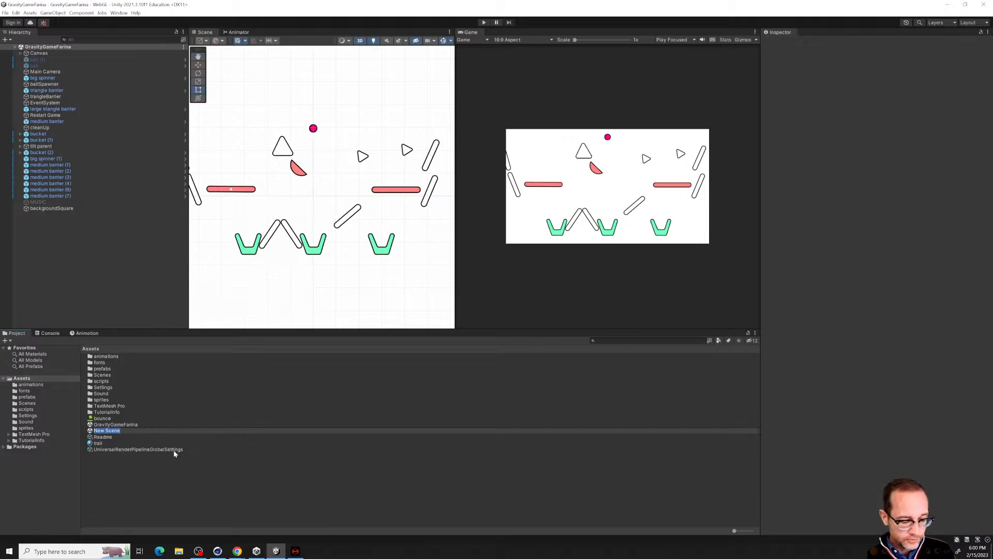
{"action": "type", "text": "3D test"}
{"action": "key", "text": "Return"}
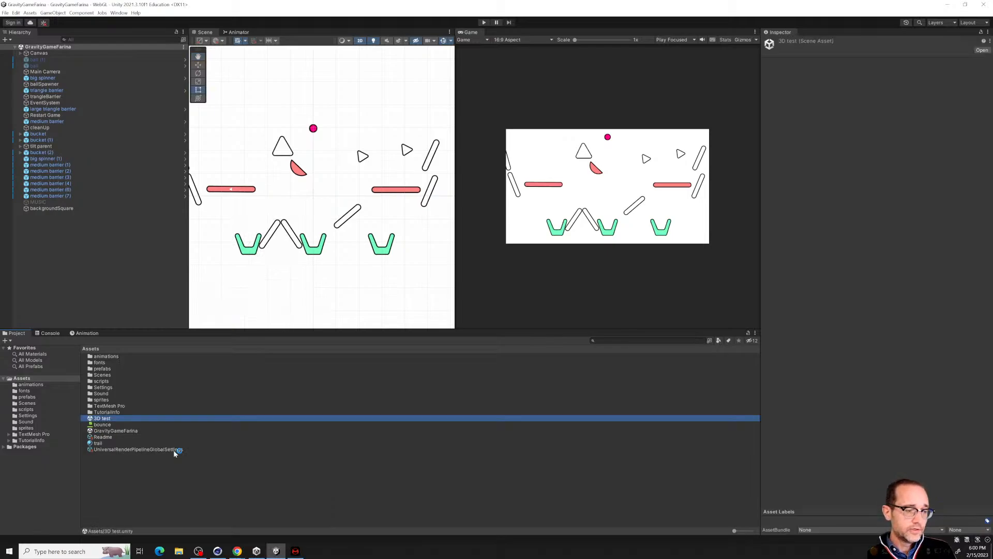
{"action": "left_click", "coordinate": [110, 419]}
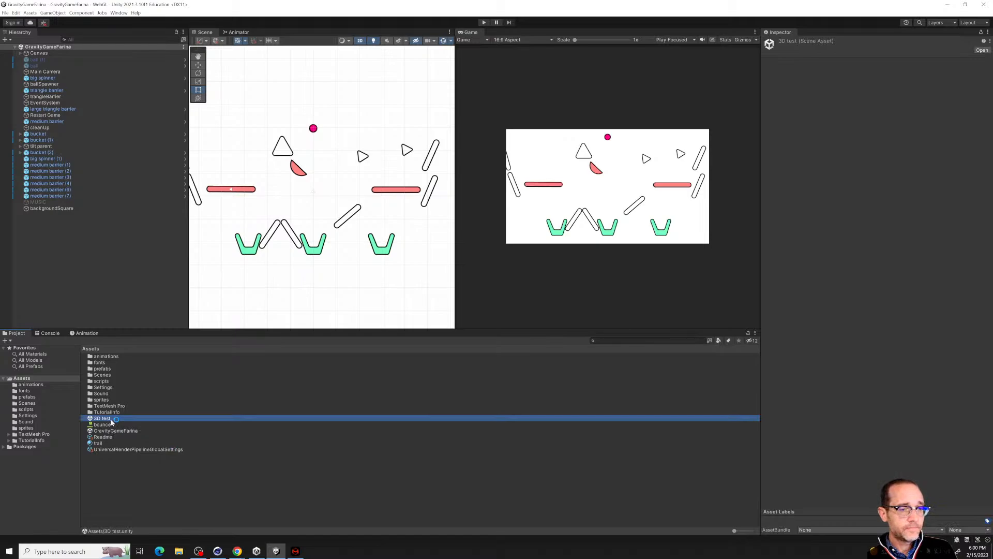
Import the cubeCube 3D object from the Data (D:) drive into the project's Assets folder.
{"action": "left_click", "coordinate": [177, 551]}
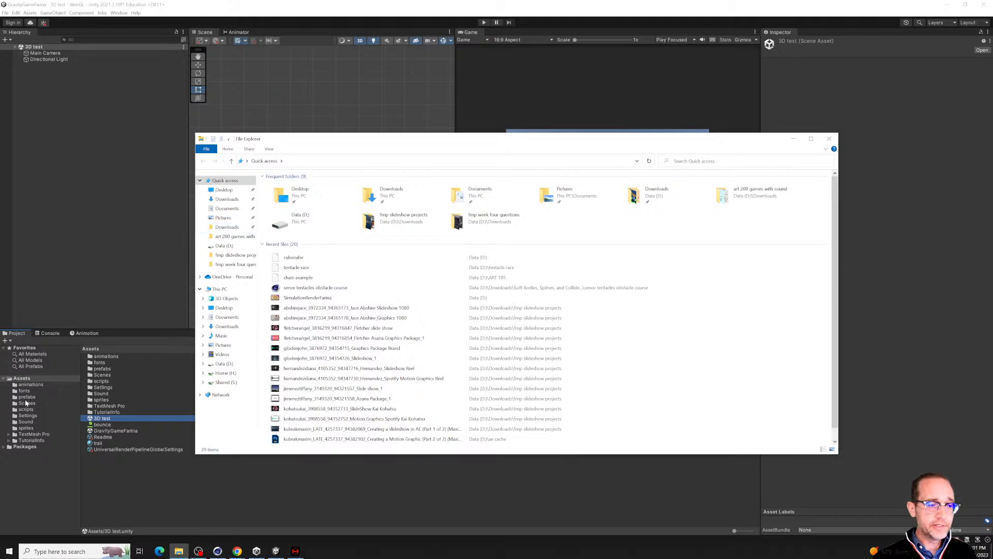
{"action": "left_click", "coordinate": [228, 247]}
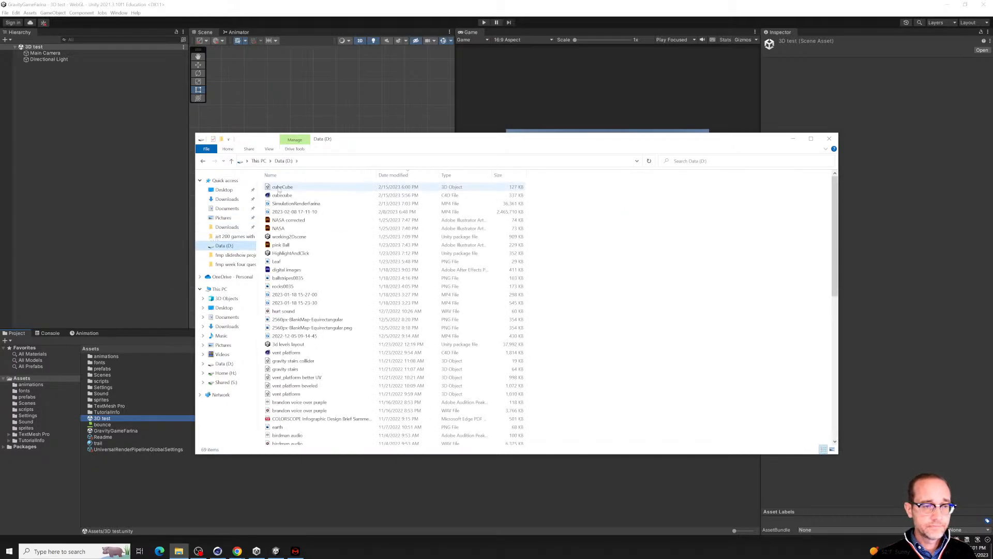
{"action": "left_click", "coordinate": [283, 187]}
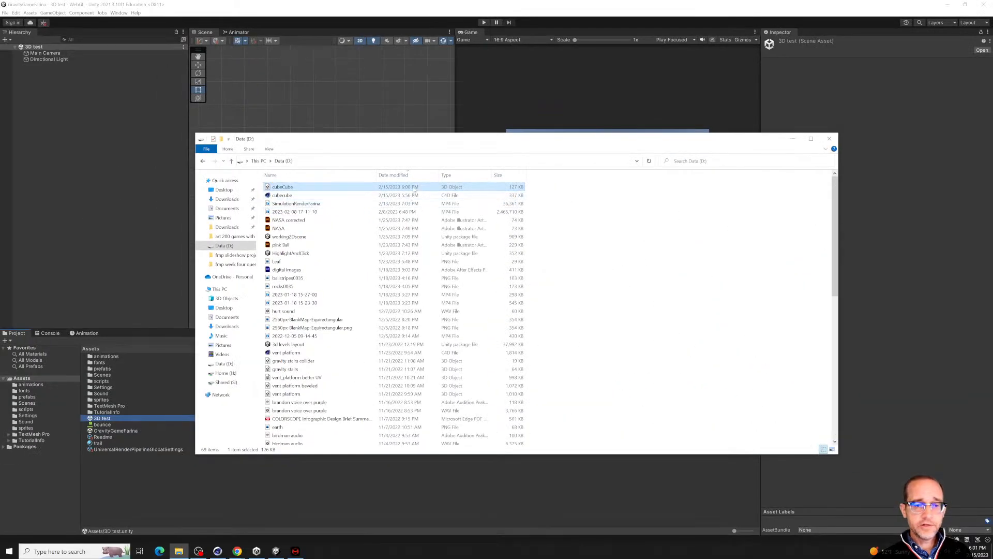
{"action": "left_click_drag", "start_coordinate": [288, 187], "coordinate": [166, 480]}
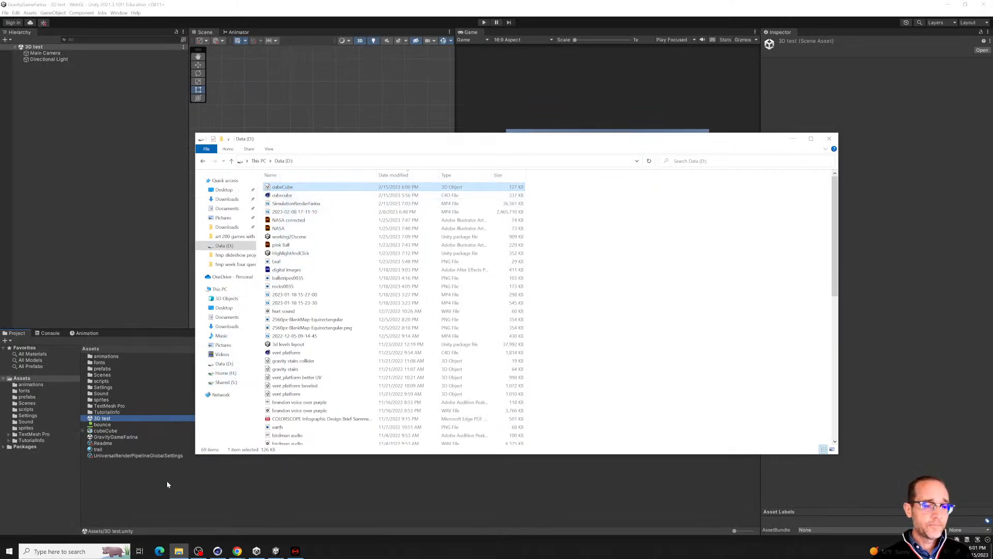
{"action": "left_click", "coordinate": [144, 475]}
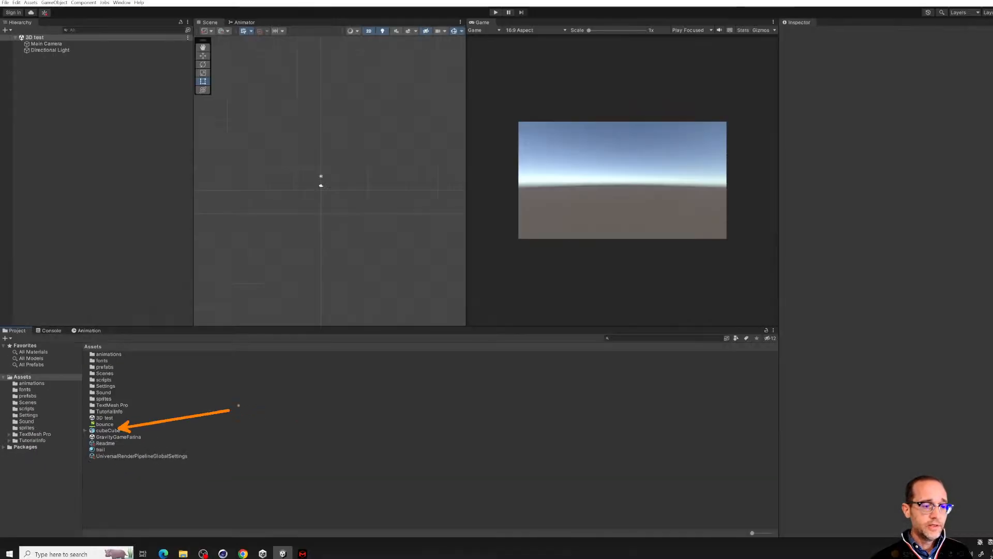
Place the cubeCube model in the scene and switch the scene view from 2D to 3D.
{"action": "left_click_drag", "start_coordinate": [108, 431], "coordinate": [306, 198]}
{"action": "left_click", "coordinate": [361, 41]}
{"action": "key", "text": "w"}
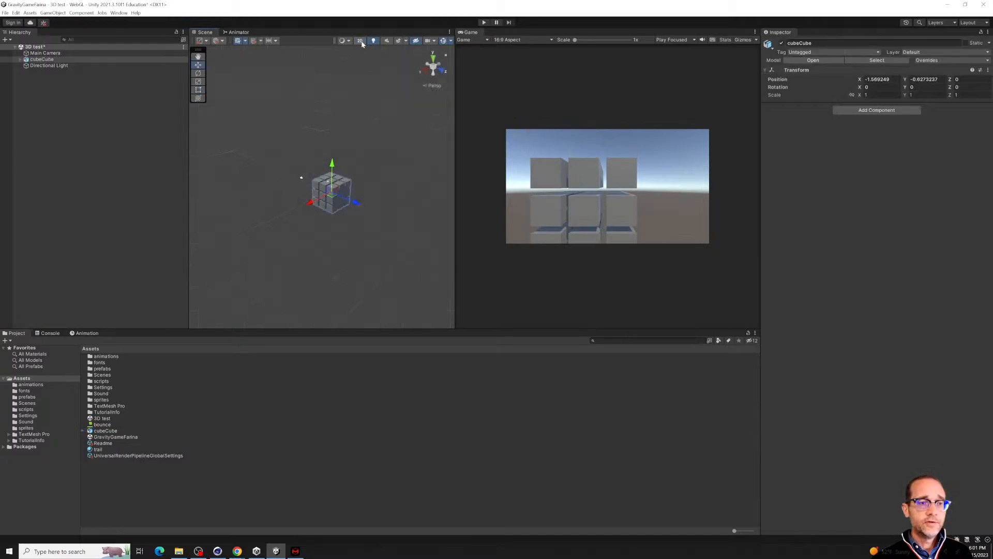
Raise the cubeCube model to Y 2.17 and shift it along the X axis in front of the camera.
{"action": "scroll", "coordinate": [326, 213], "scroll_direction": "up", "scroll_amount": 15}
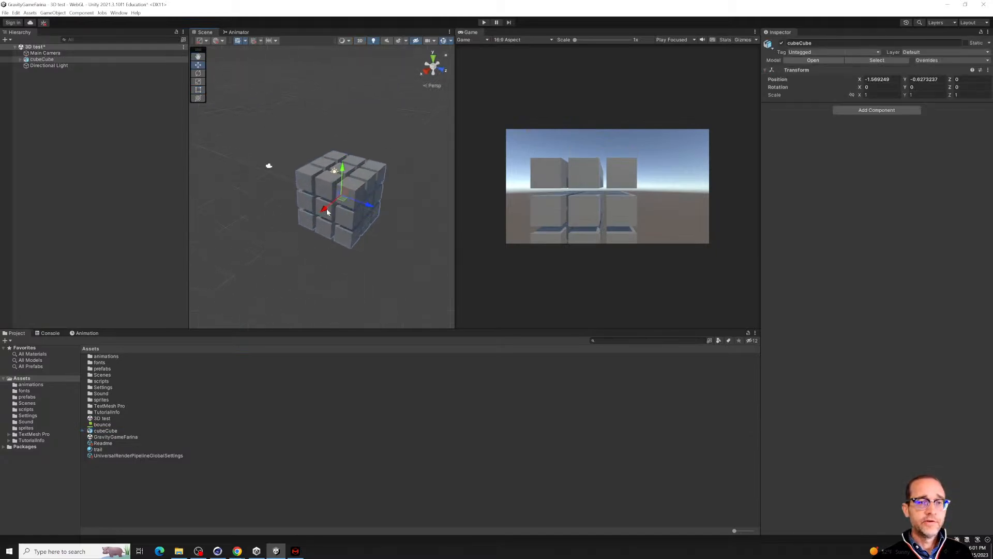
{"action": "left_click_drag", "start_coordinate": [326, 212], "coordinate": [415, 159], "text": "alt"}
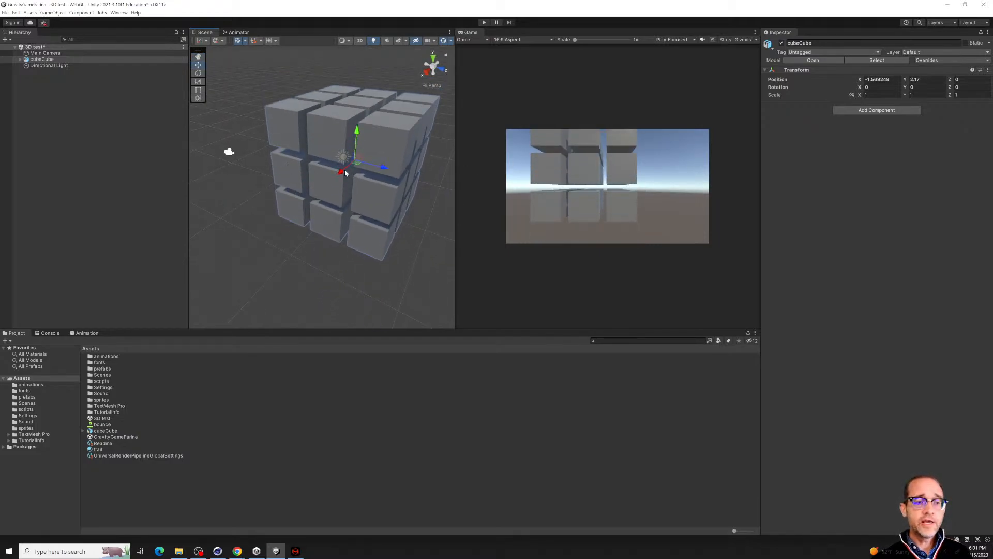
{"action": "left_click_drag", "start_coordinate": [345, 173], "coordinate": [364, 181]}
Create a material with base color FD4A4A, Metallic Map about 0.637 and Smoothness about 0.741.
{"action": "right_click", "coordinate": [110, 473]}
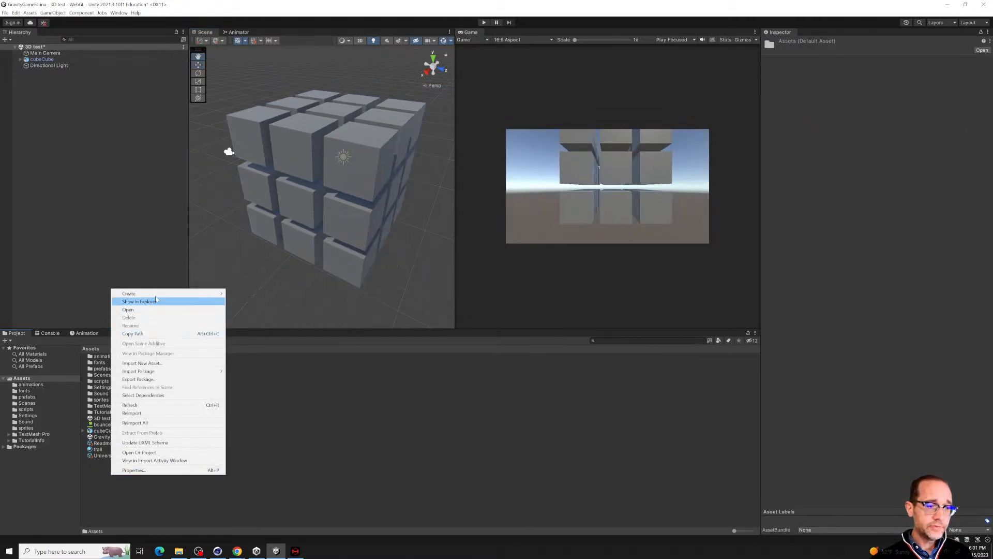
{"action": "mouse_move", "coordinate": [155, 293]}
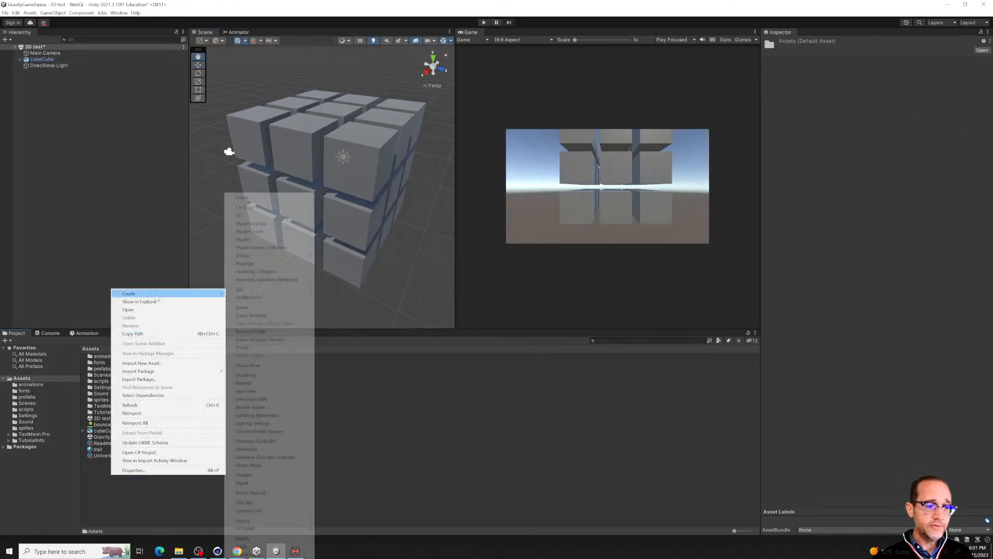
{"action": "left_click", "coordinate": [244, 383]}
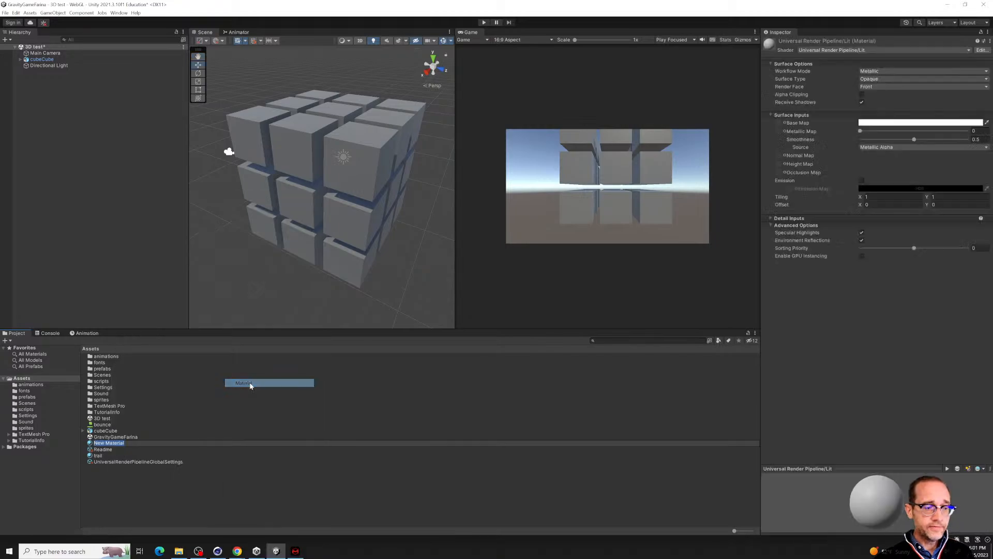
{"action": "left_click", "coordinate": [898, 123]}
{"action": "left_click", "coordinate": [951, 165]}
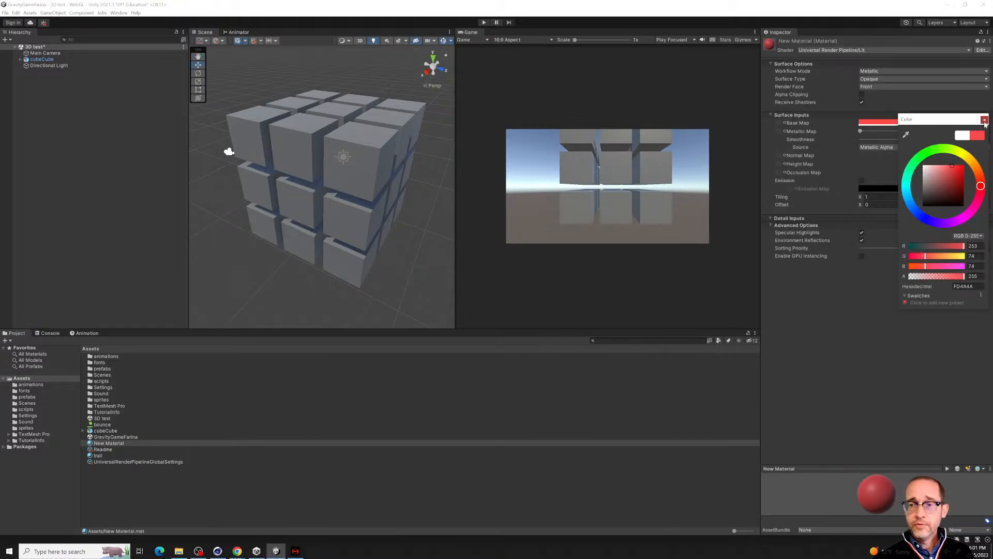
{"action": "left_click", "coordinate": [984, 120]}
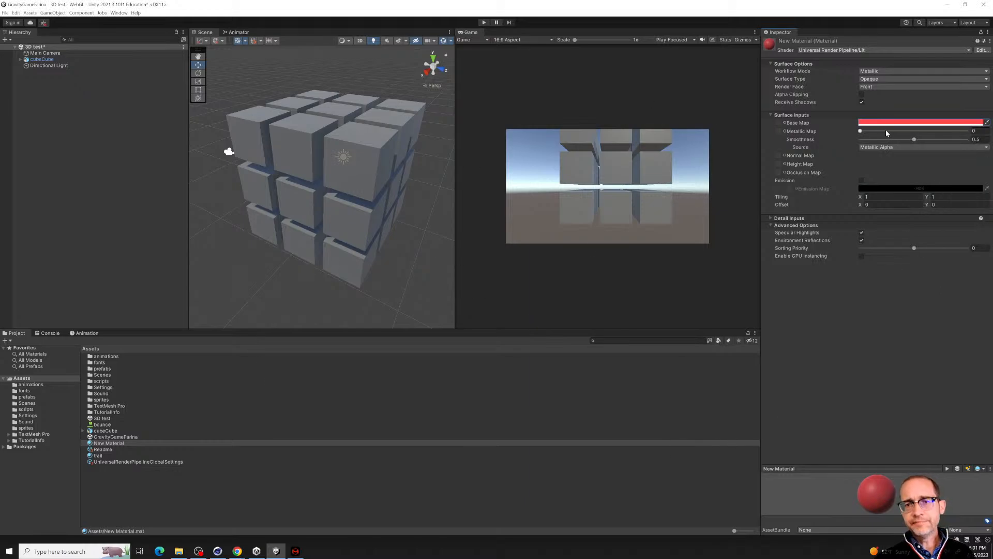
{"action": "left_click_drag", "start_coordinate": [886, 130], "coordinate": [940, 143]}
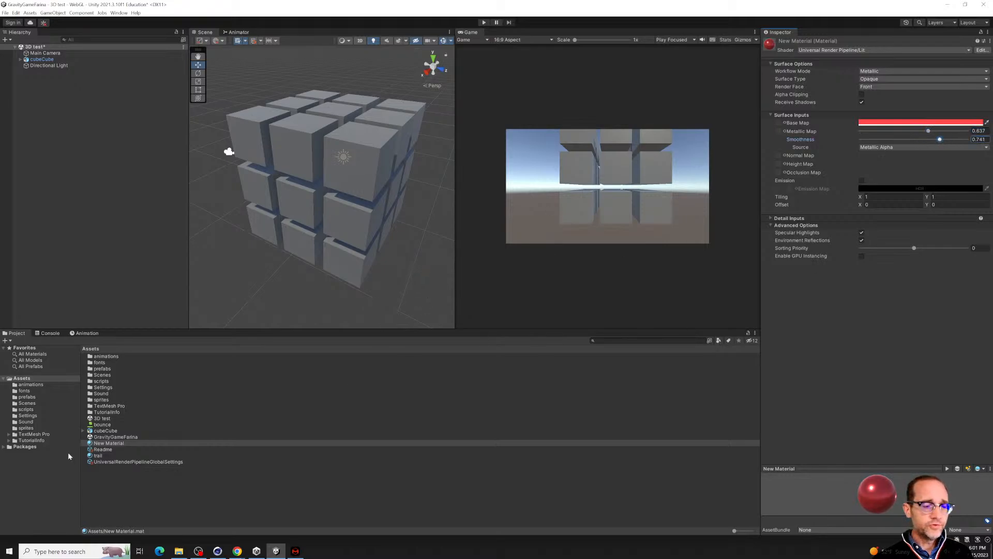
Rename the new red material as "shiny red".
{"action": "left_click", "coordinate": [114, 443]}
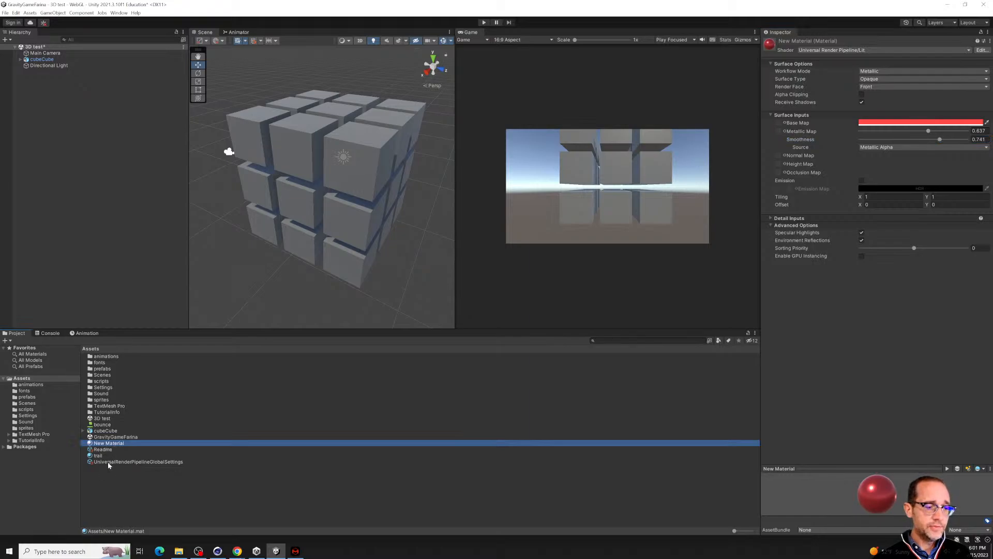
{"action": "left_click", "coordinate": [108, 462]}
{"action": "left_click", "coordinate": [110, 444]}
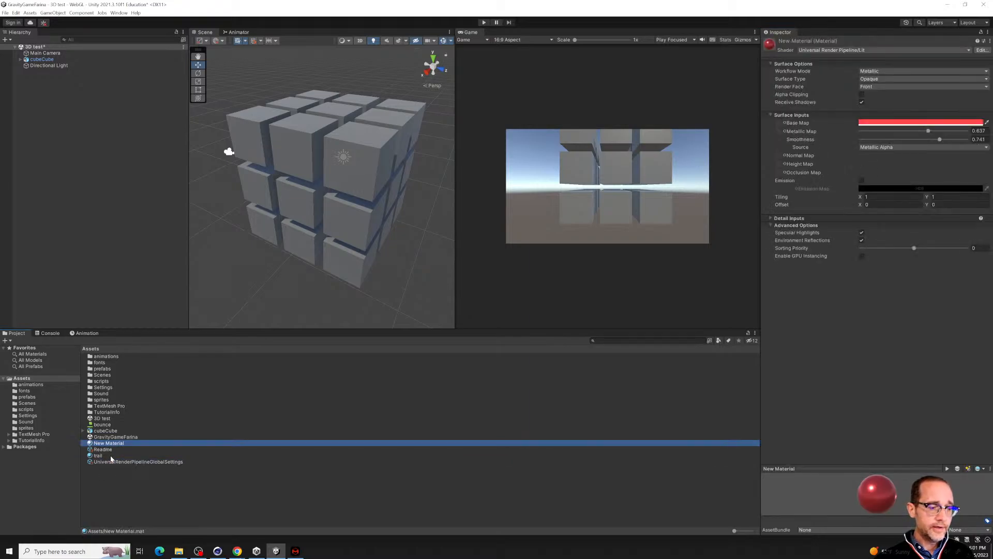
{"action": "left_click", "coordinate": [109, 443]}
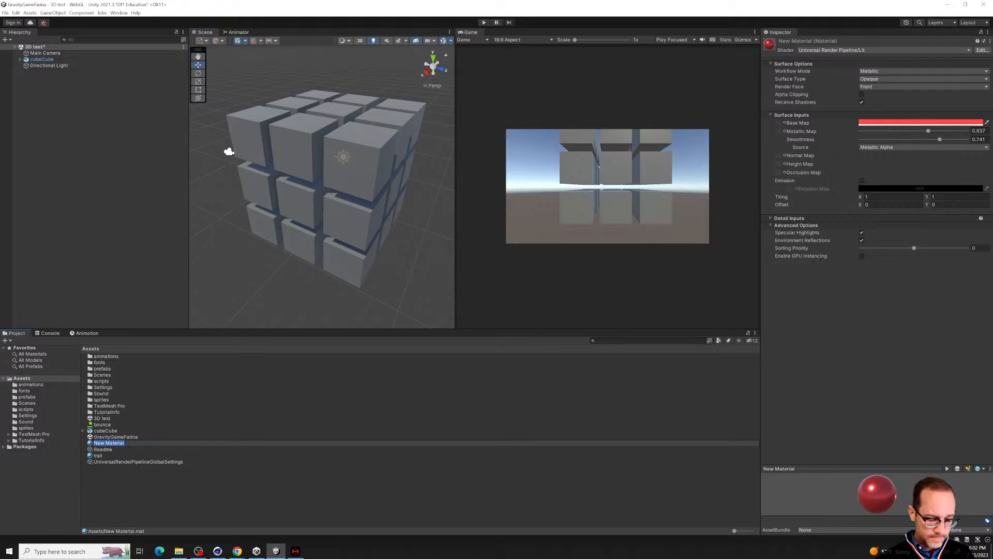
{"action": "type", "text": "cub"}
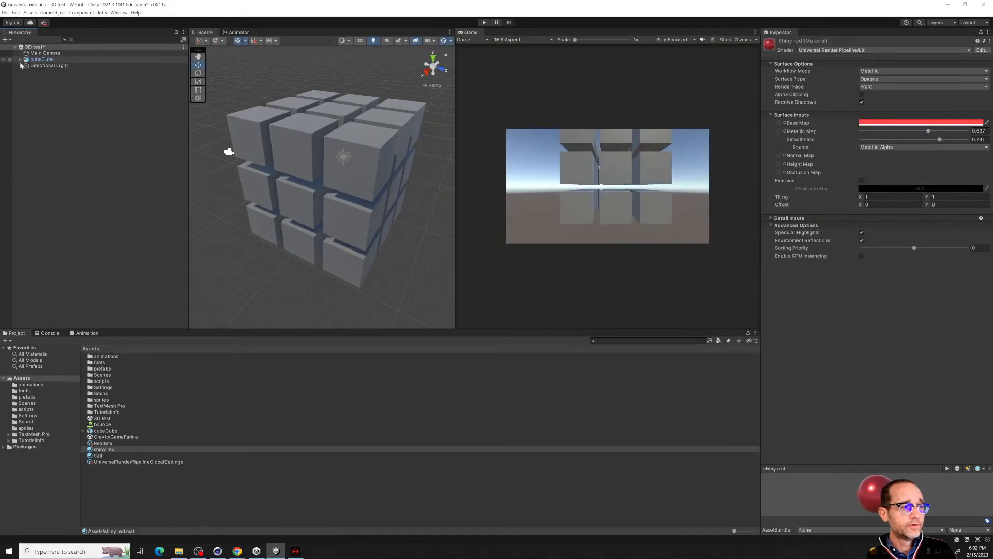
Try the shiny red material on the cubeCube parent, and apply it to the single cube at the center of the front face.
{"action": "left_click", "coordinate": [41, 73]}
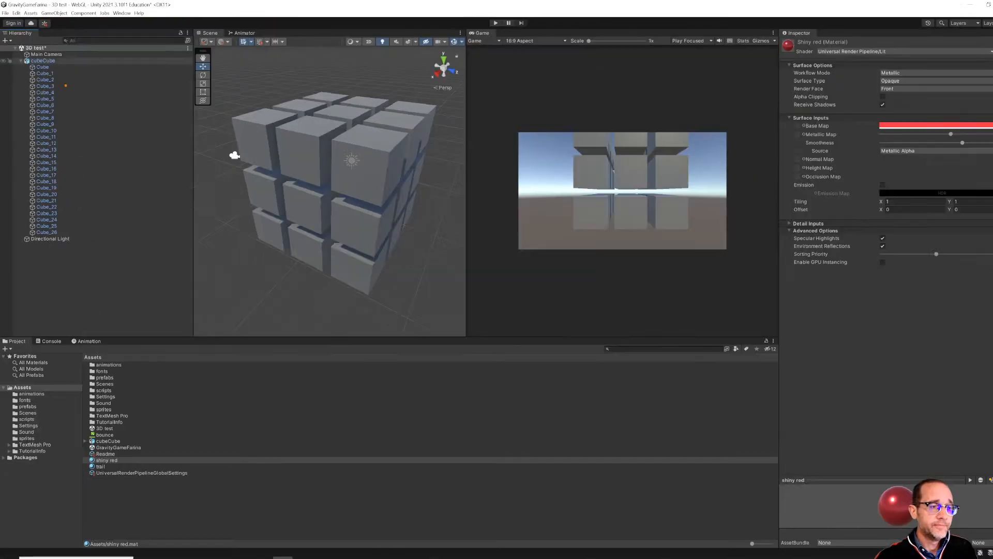
{"action": "left_click", "coordinate": [122, 470]}
{"action": "left_click_drag", "start_coordinate": [104, 449], "coordinate": [51, 60]}
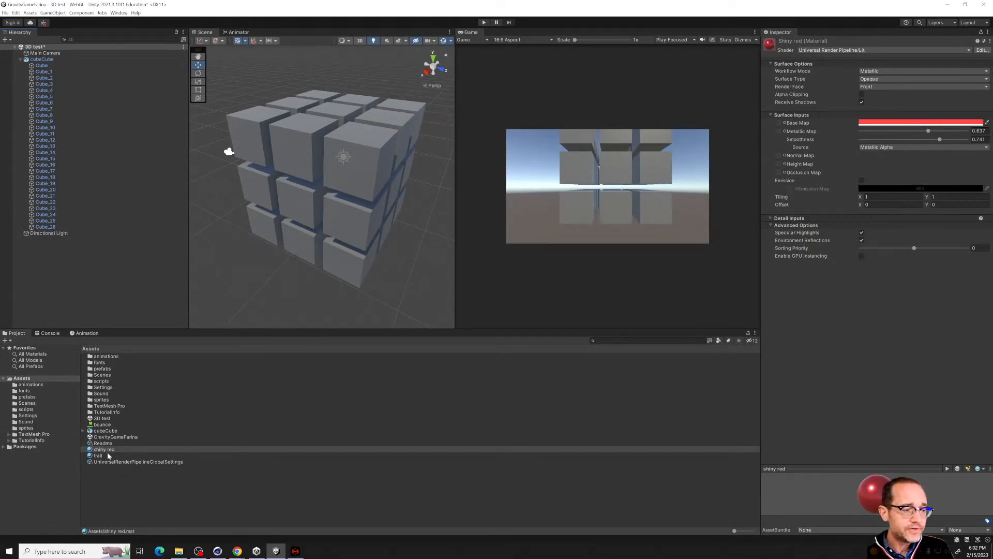
{"action": "left_click_drag", "start_coordinate": [106, 449], "coordinate": [310, 200]}
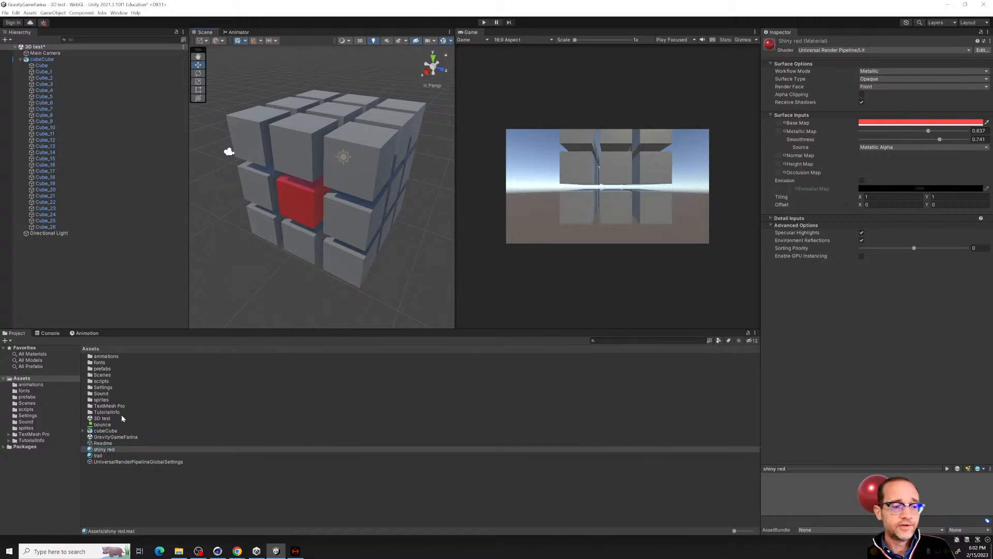
Duplicate the shiny red material and rename the copy as "shiny blue".
{"action": "right_click", "coordinate": [126, 485]}
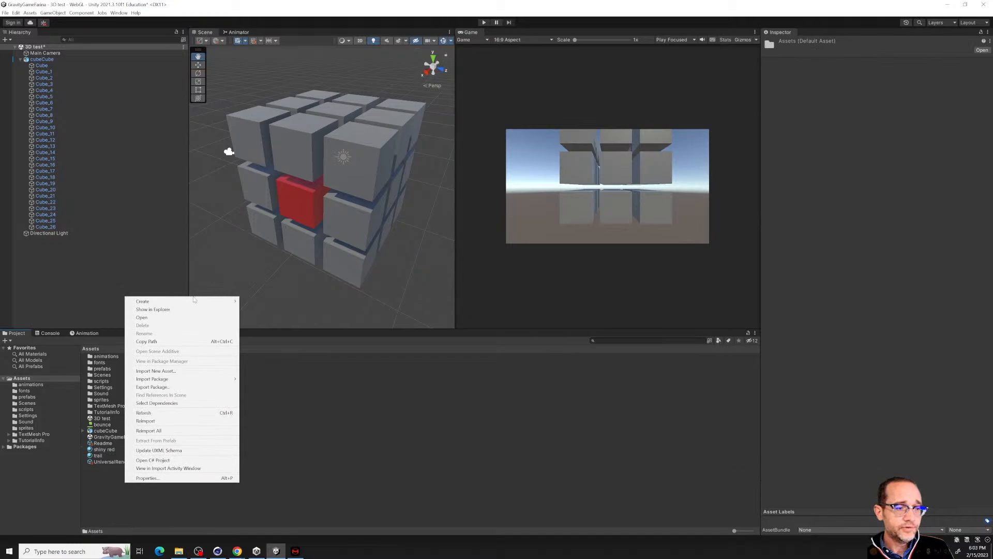
{"action": "left_click", "coordinate": [111, 481]}
{"action": "left_click", "coordinate": [109, 448]}
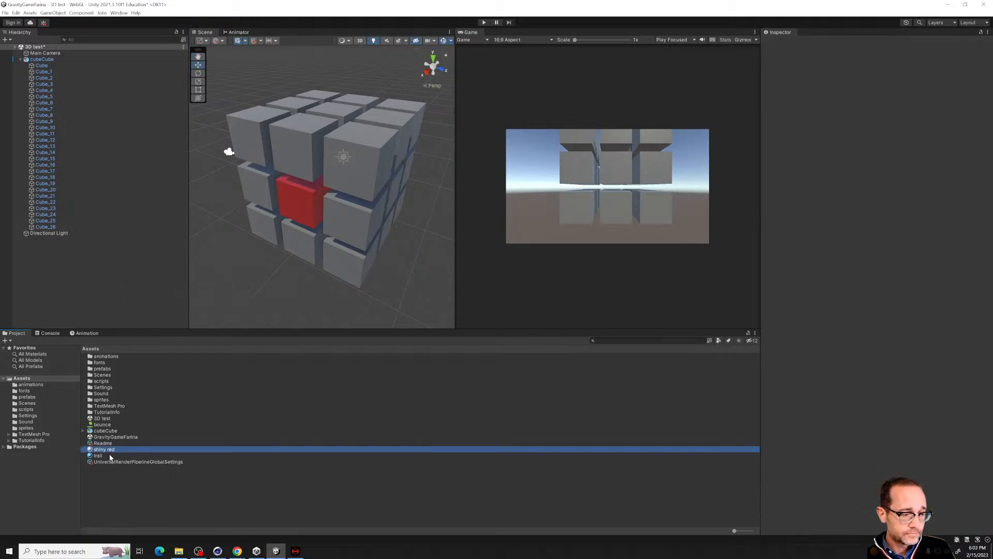
{"action": "key", "text": "ctrl+d"}
{"action": "left_click", "coordinate": [115, 450]}
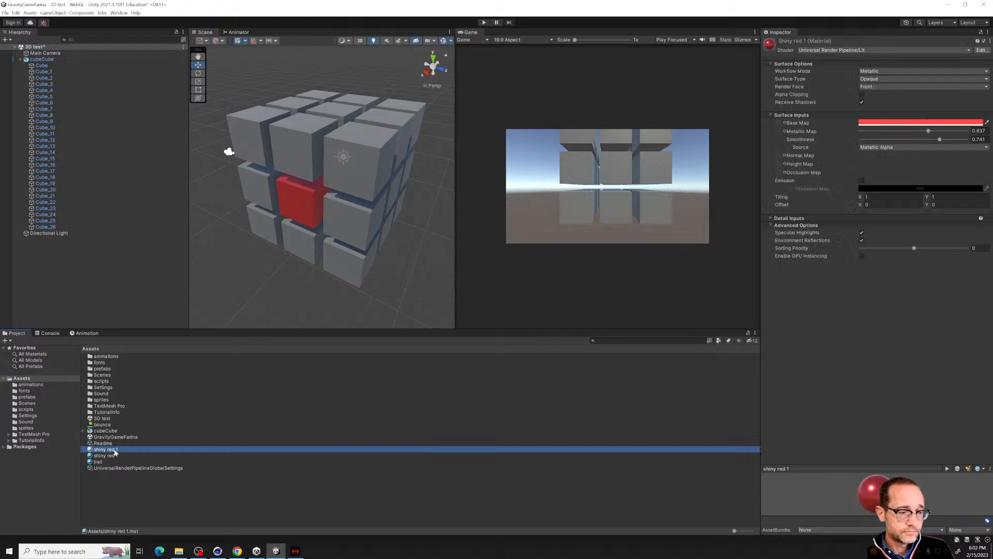
{"action": "left_click", "coordinate": [115, 450]}
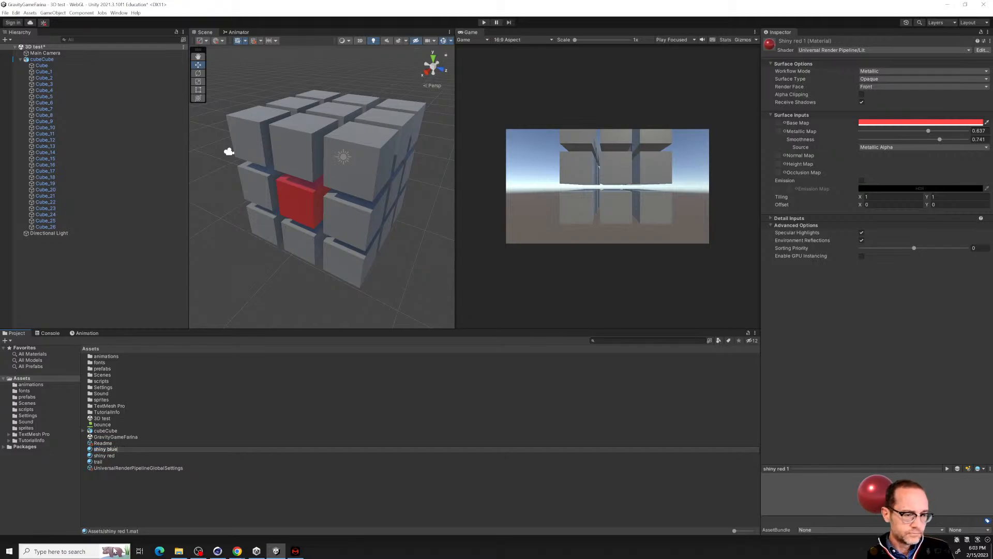
{"action": "key", "text": "Return"}
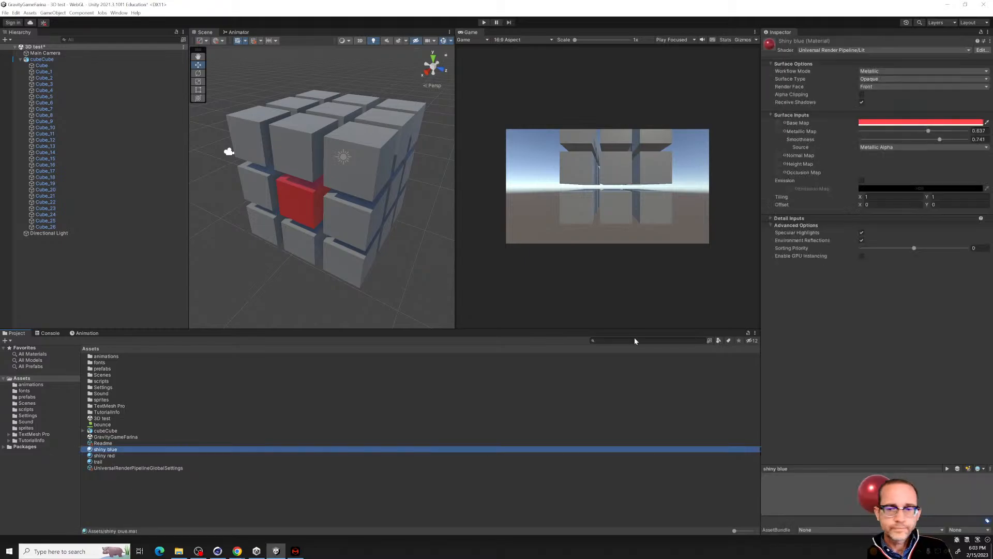
Change the shiny blue material's base color to a light blue.
{"action": "left_click", "coordinate": [905, 123]}
{"action": "left_click", "coordinate": [914, 207]}
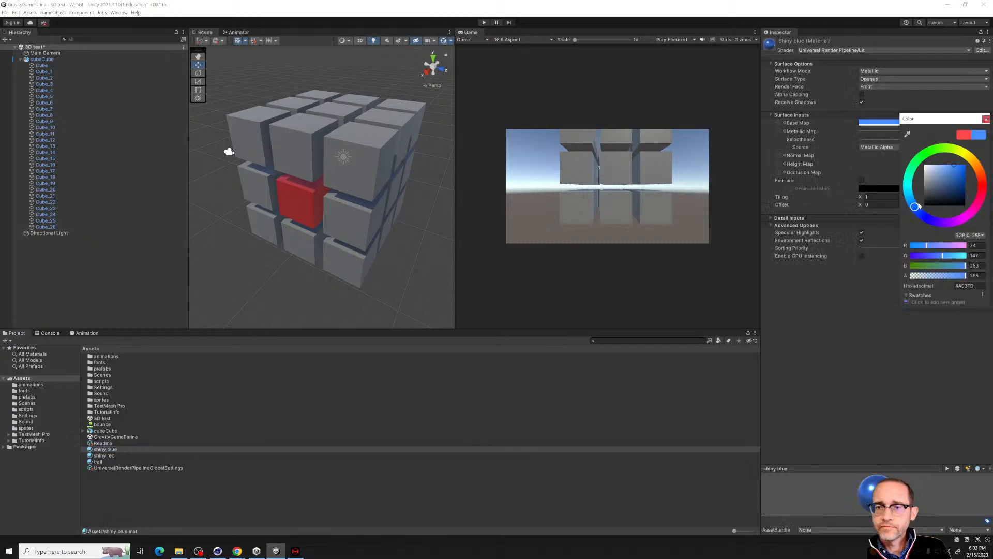
{"action": "left_click", "coordinate": [948, 167]}
{"action": "left_click", "coordinate": [985, 119]}
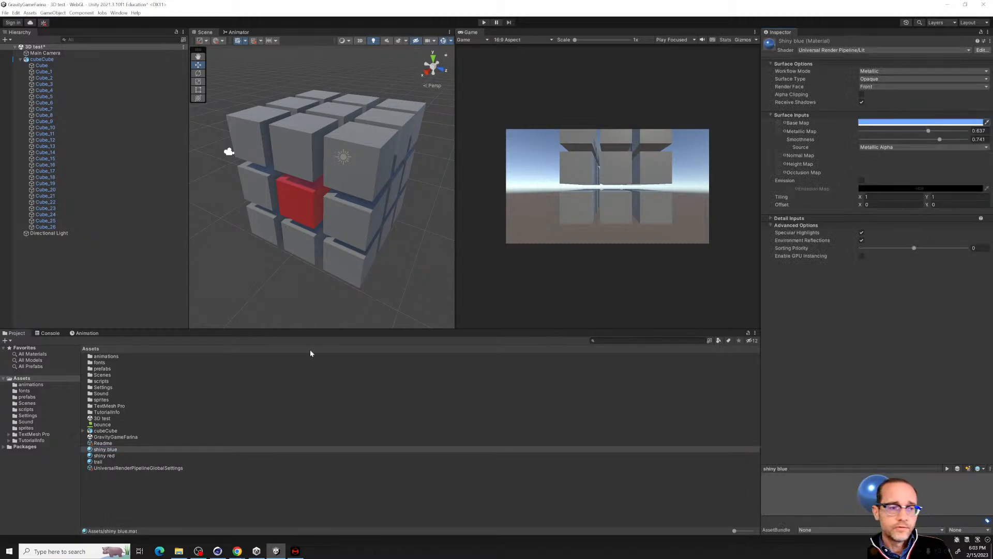
Apply shiny blue to the front corner cube in the middle layer, and shiny red to the corner cubes above and below it.
{"action": "left_click_drag", "start_coordinate": [106, 449], "coordinate": [340, 228]}
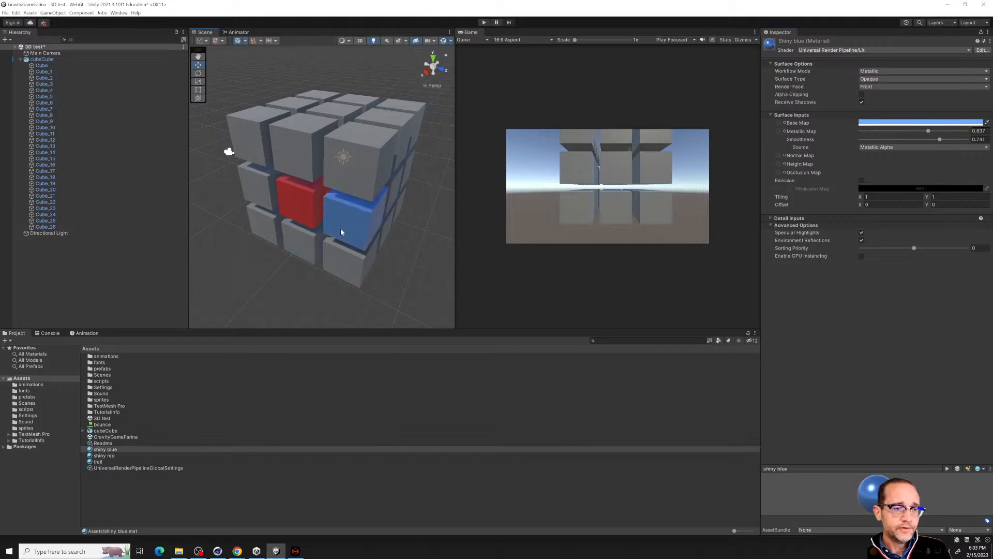
{"action": "left_click", "coordinate": [111, 455]}
{"action": "left_click_drag", "start_coordinate": [111, 455], "coordinate": [345, 179]}
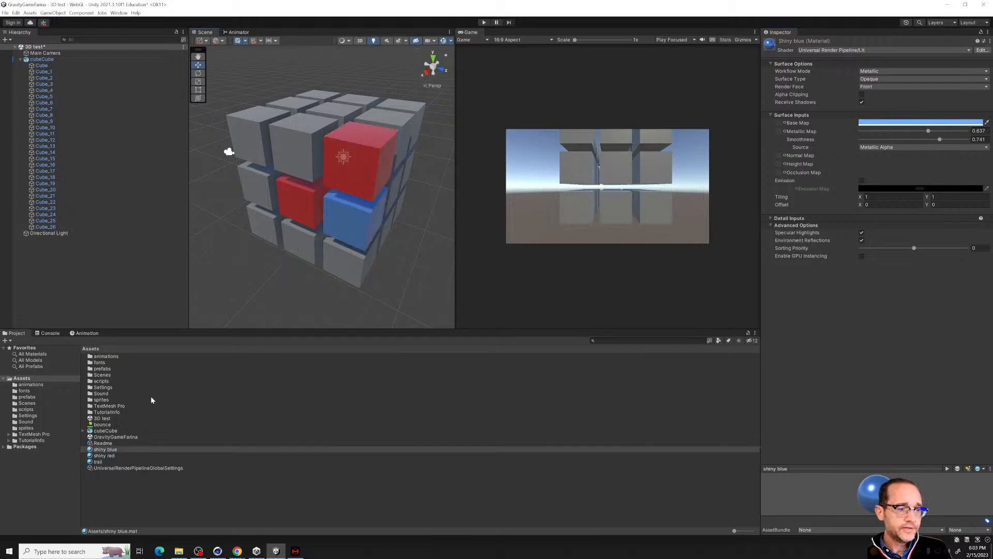
{"action": "left_click_drag", "start_coordinate": [111, 455], "coordinate": [342, 267]}
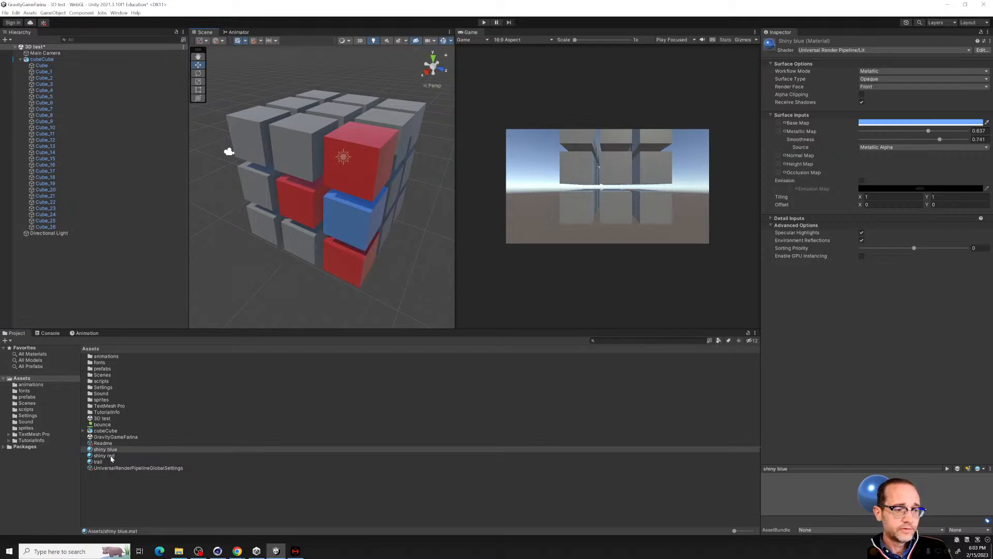
Apply shiny blue to the front face's bottom-middle cube, and shiny red to its top-middle, middle-left and bottom-left cubes.
{"action": "left_click_drag", "start_coordinate": [105, 449], "coordinate": [311, 251]}
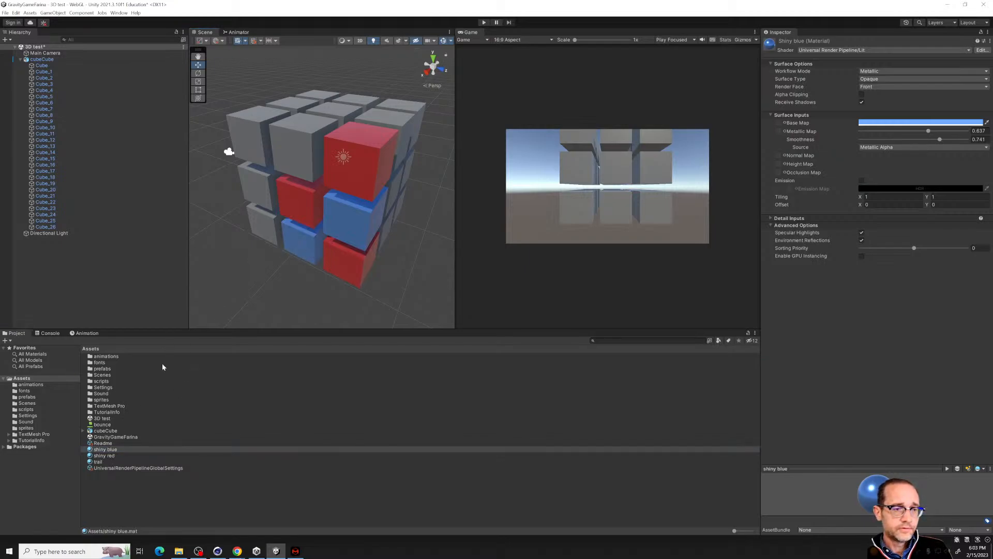
{"action": "left_click_drag", "start_coordinate": [112, 456], "coordinate": [316, 150]}
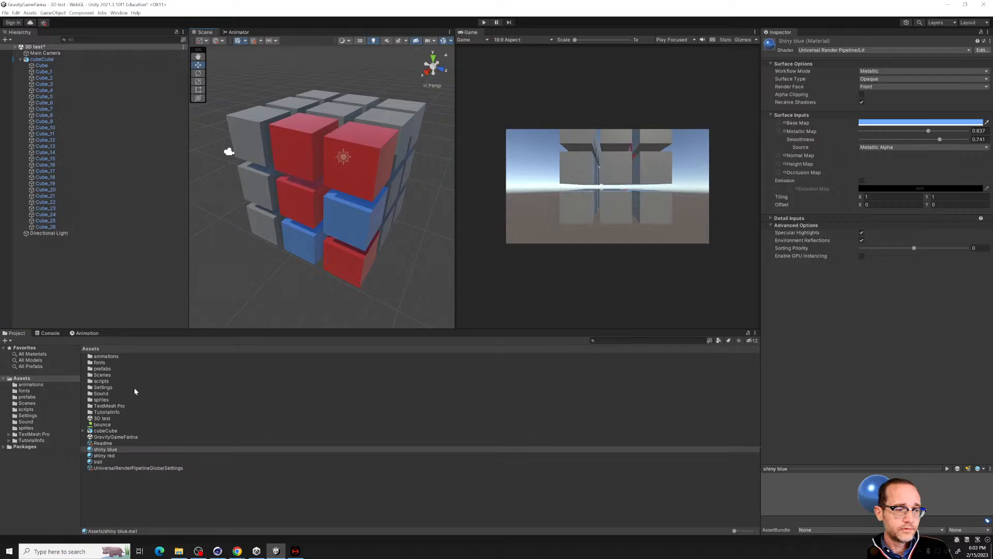
{"action": "left_click_drag", "start_coordinate": [105, 456], "coordinate": [261, 195]}
{"action": "left_click", "coordinate": [113, 459]}
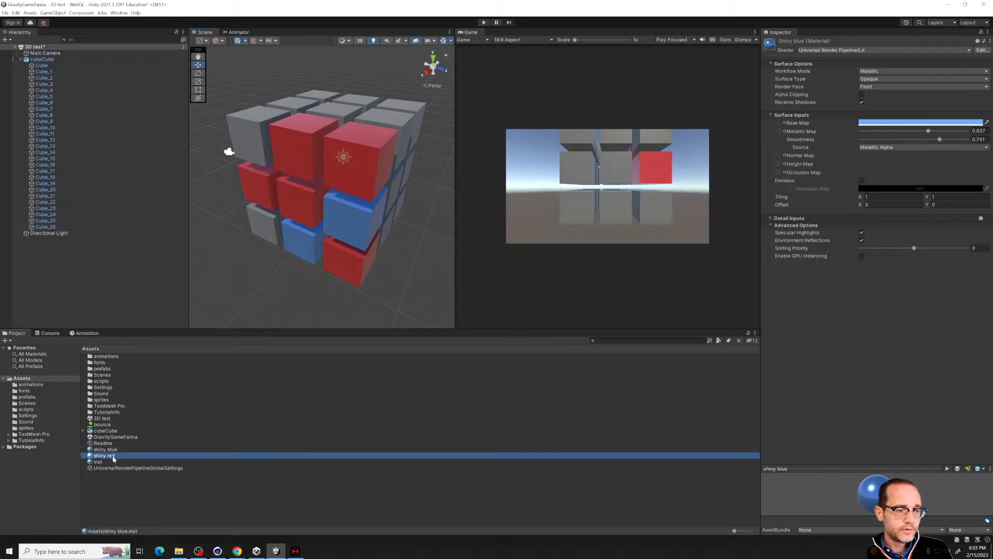
{"action": "left_click_drag", "start_coordinate": [113, 458], "coordinate": [274, 234]}
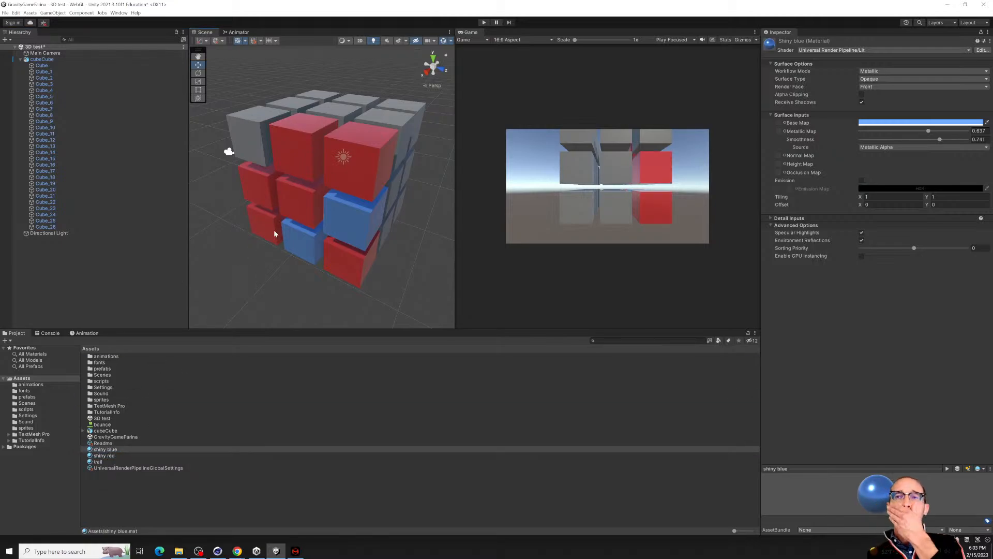
Select Cube_12 among the cubeCube children and move it outward along X to about 3.87.
{"action": "left_click_drag", "start_coordinate": [273, 184], "coordinate": [382, 141], "text": "alt"}
{"action": "left_click", "coordinate": [124, 114]}
{"action": "left_click", "coordinate": [80, 150]}
{"action": "left_click", "coordinate": [76, 161]}
{"action": "left_click", "coordinate": [67, 201]}
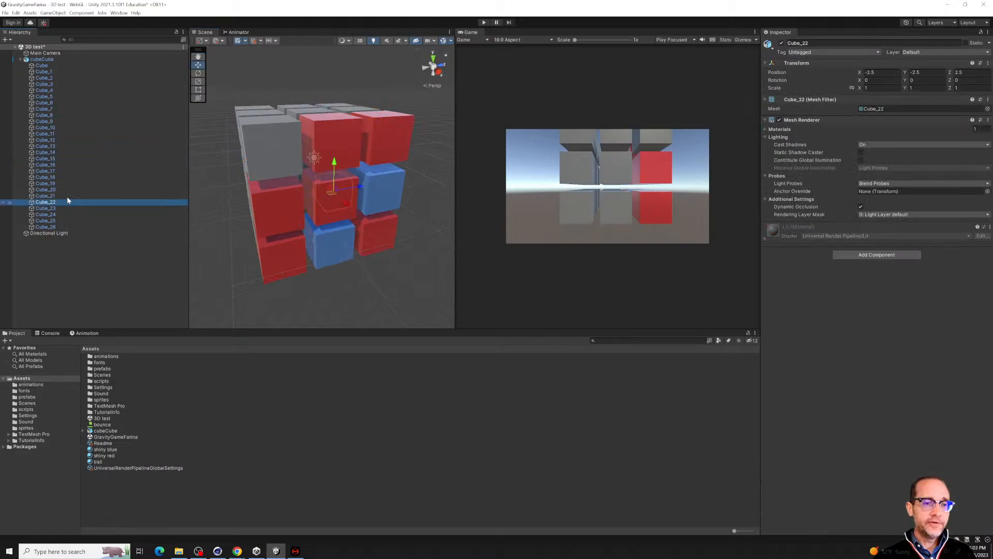
{"action": "left_click", "coordinate": [58, 139]}
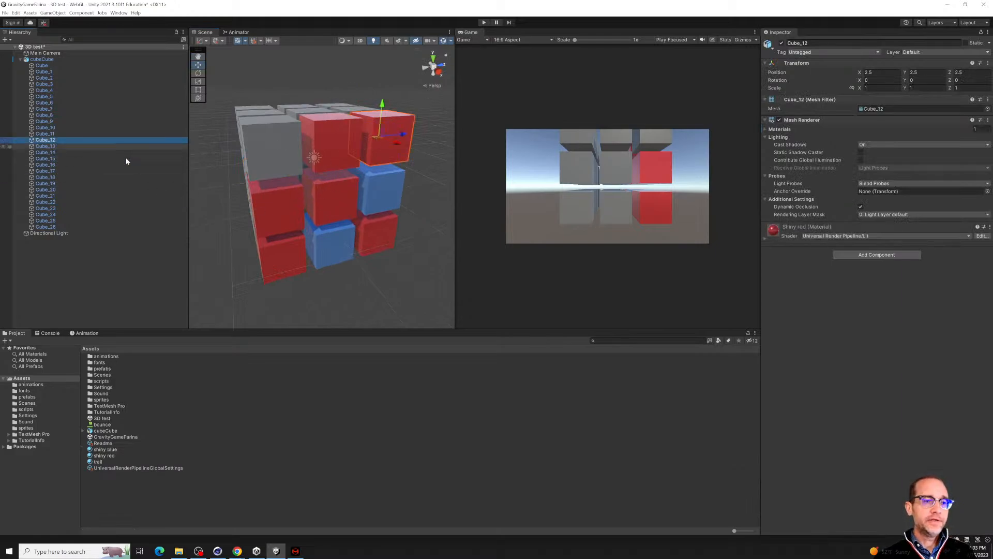
{"action": "left_click_drag", "start_coordinate": [357, 178], "coordinate": [261, 222], "text": "alt"}
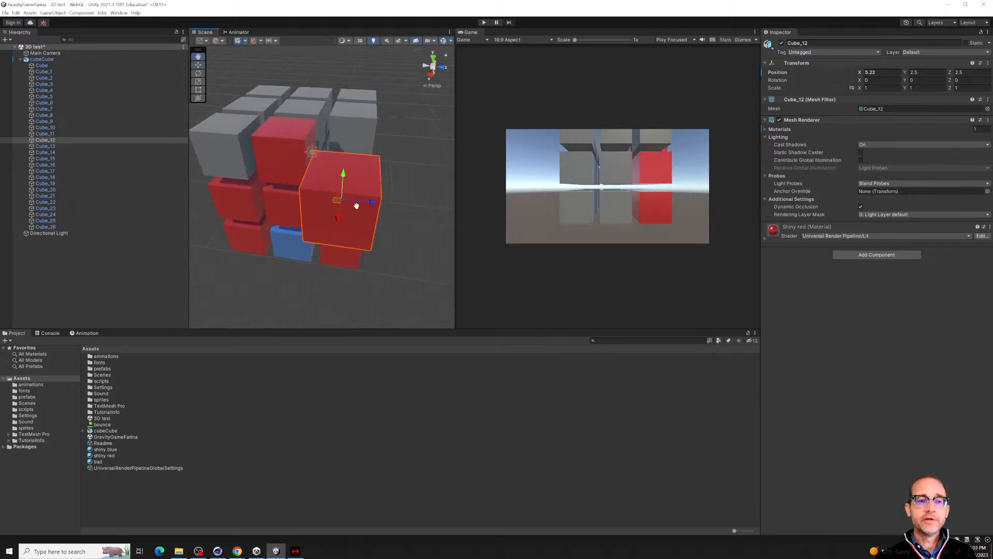
{"action": "left_click_drag", "start_coordinate": [355, 206], "coordinate": [238, 156], "text": "alt"}
{"action": "scroll", "coordinate": [339, 172], "scroll_direction": "up", "scroll_amount": 3}
{"action": "scroll", "coordinate": [340, 174], "scroll_direction": "up", "scroll_amount": 3}
Rotate Cube_12 freely on all axes, to about 42° on X and -70° on Z.
{"action": "key", "text": "e"}
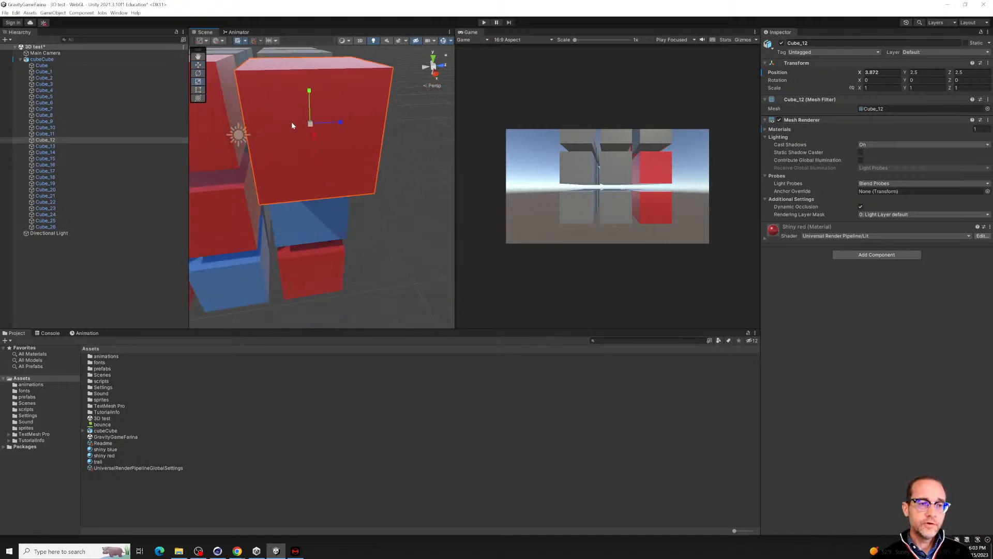
{"action": "left_click_drag", "start_coordinate": [312, 119], "coordinate": [319, 213]}
{"action": "scroll", "coordinate": [288, 225], "scroll_direction": "down", "scroll_amount": 8}
{"action": "scroll", "coordinate": [290, 227], "scroll_direction": "down", "scroll_amount": 3}
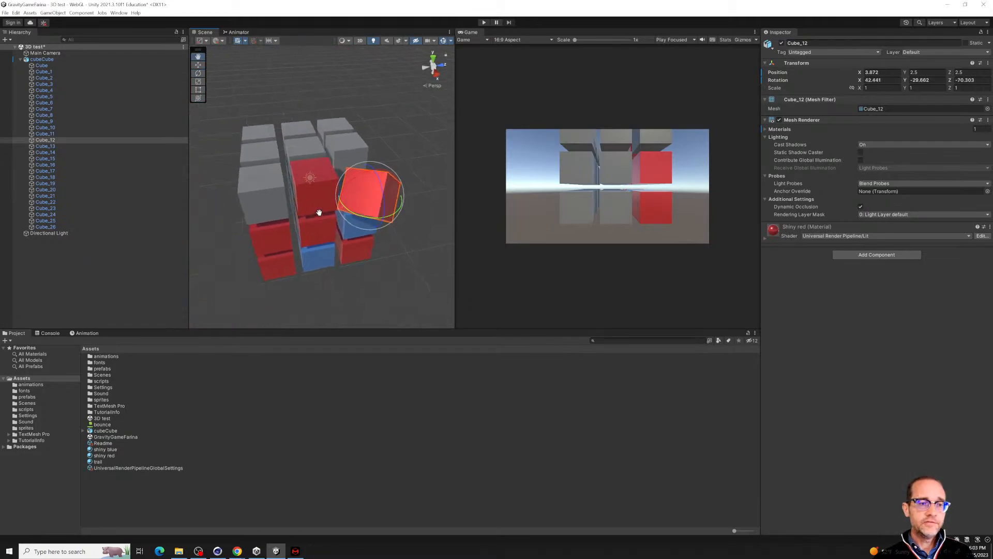
Rotate the whole cubeCube parent to about -80°, -75°, 58°, and try to move Cube_11 to another place in the hierarchy.
{"action": "middle_click_drag", "start_coordinate": [319, 213], "coordinate": [256, 166], "text": "alt"}
{"action": "left_click_drag", "start_coordinate": [279, 178], "coordinate": [253, 218], "text": "alt"}
{"action": "left_click", "coordinate": [61, 60]}
{"action": "left_click_drag", "start_coordinate": [62, 134], "coordinate": [75, 157]}
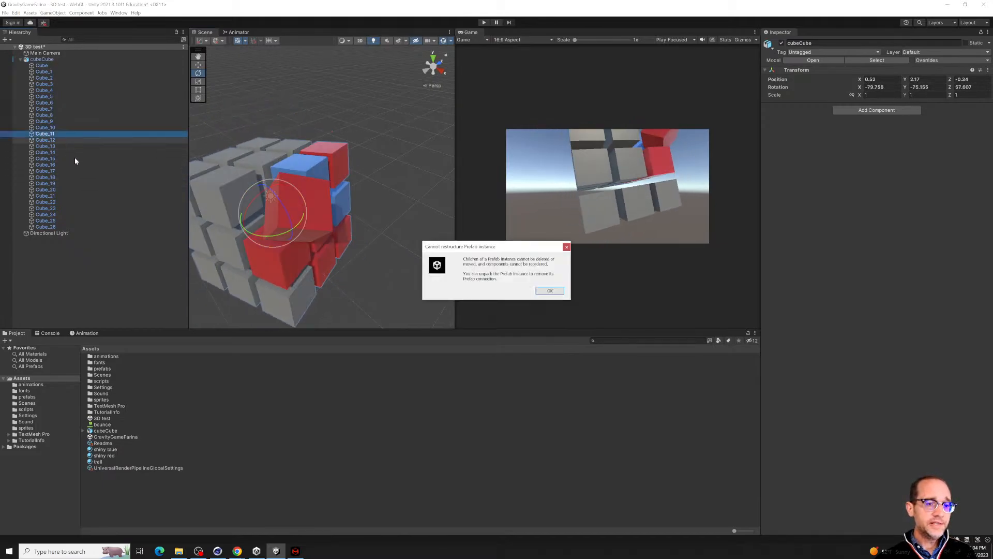
{"action": "left_click", "coordinate": [567, 246]}
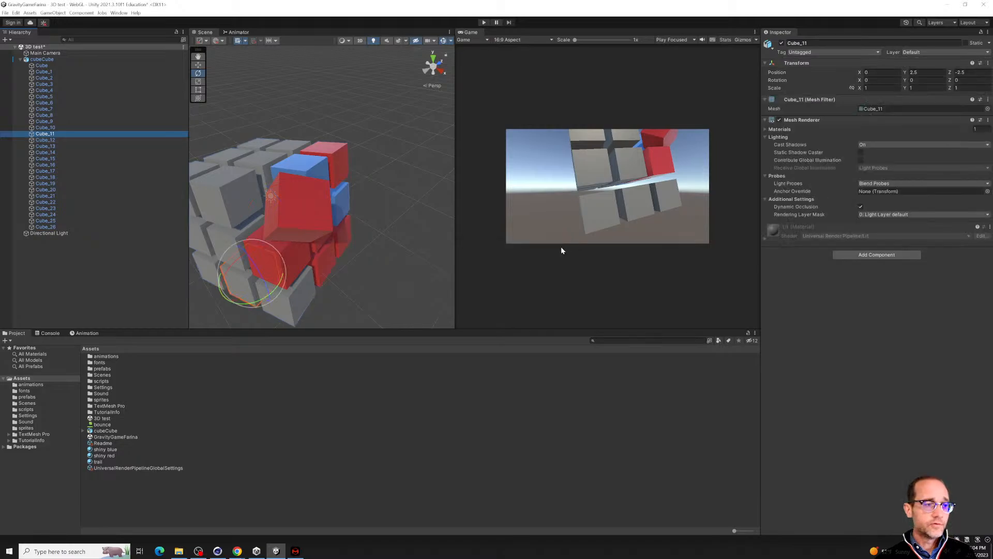
Rotate Cube_14 freely to about -42°, 61°, -53° and apply the shiny blue material to it.
{"action": "left_click", "coordinate": [28, 152]}
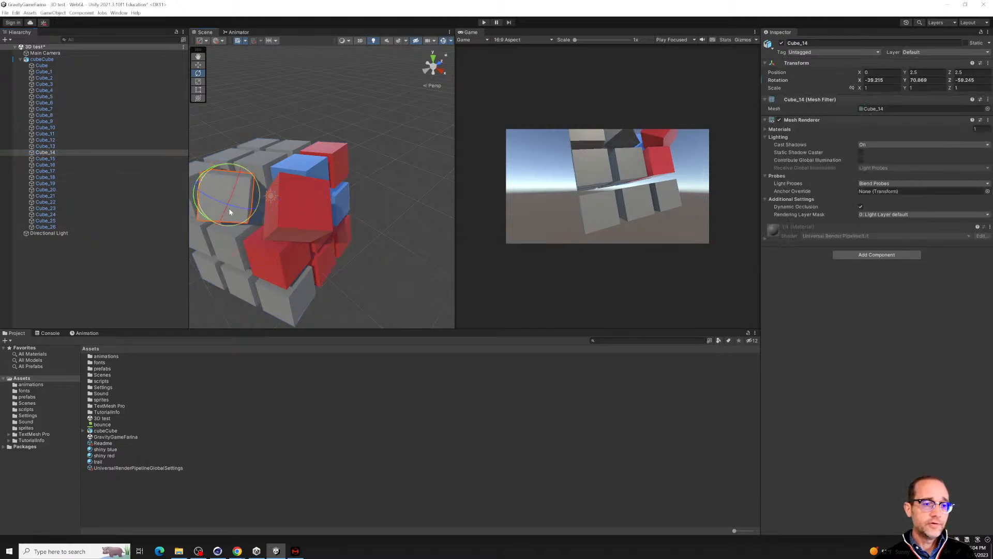
{"action": "left_click_drag", "start_coordinate": [238, 238], "coordinate": [311, 235], "text": "alt"}
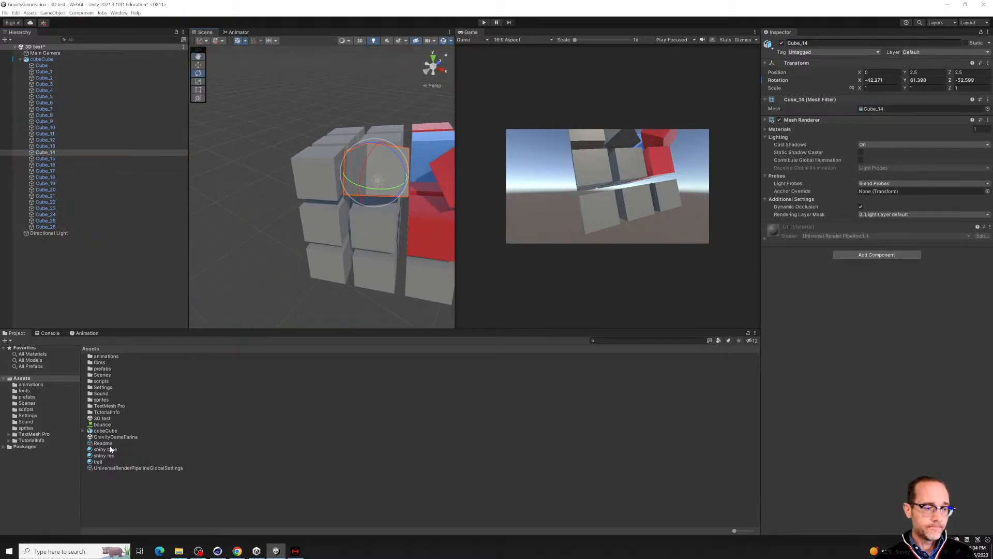
{"action": "left_click_drag", "start_coordinate": [110, 449], "coordinate": [376, 176]}
{"action": "left_click_drag", "start_coordinate": [314, 246], "coordinate": [217, 172], "text": "alt"}
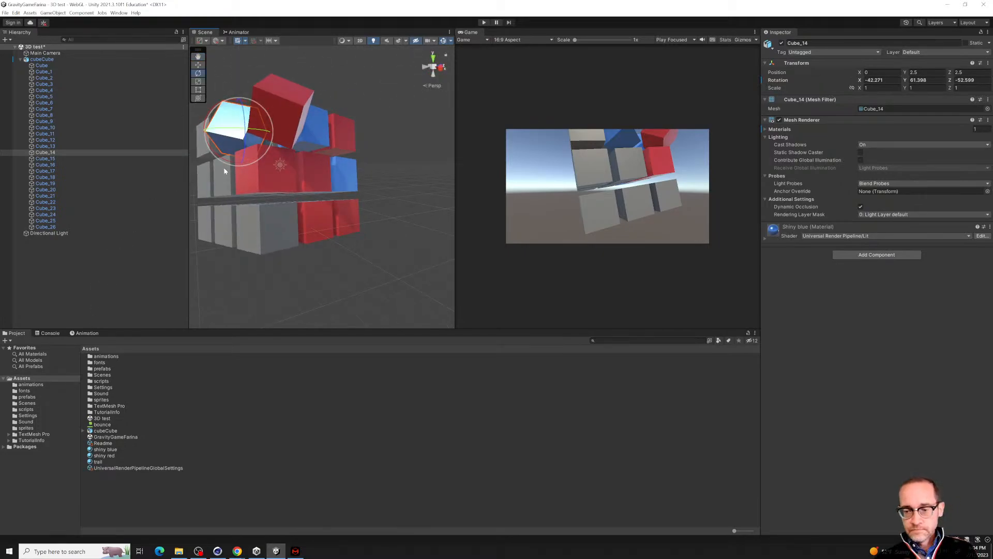
Clear the object selection and save the 3D test scene.
{"action": "left_click", "coordinate": [268, 252]}
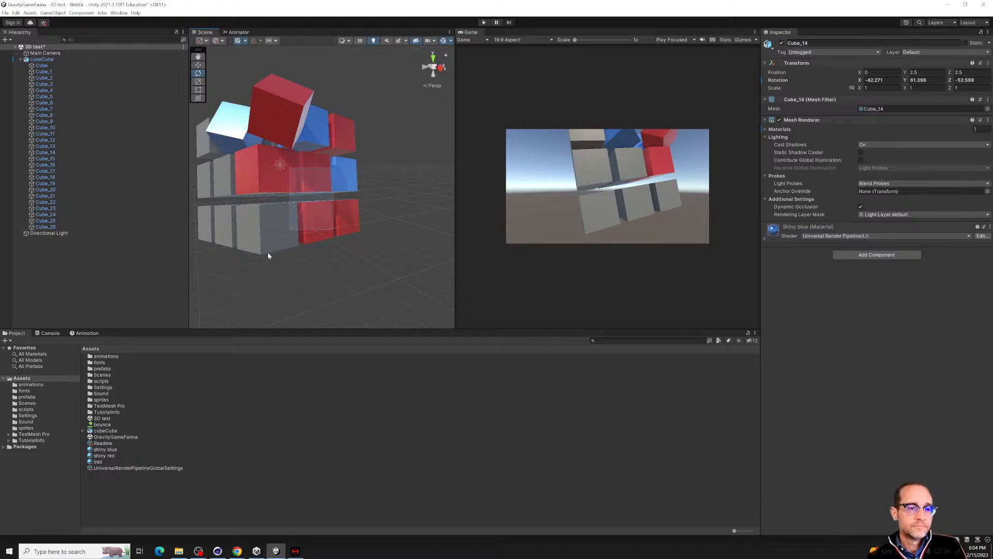
{"action": "key", "text": "super"}
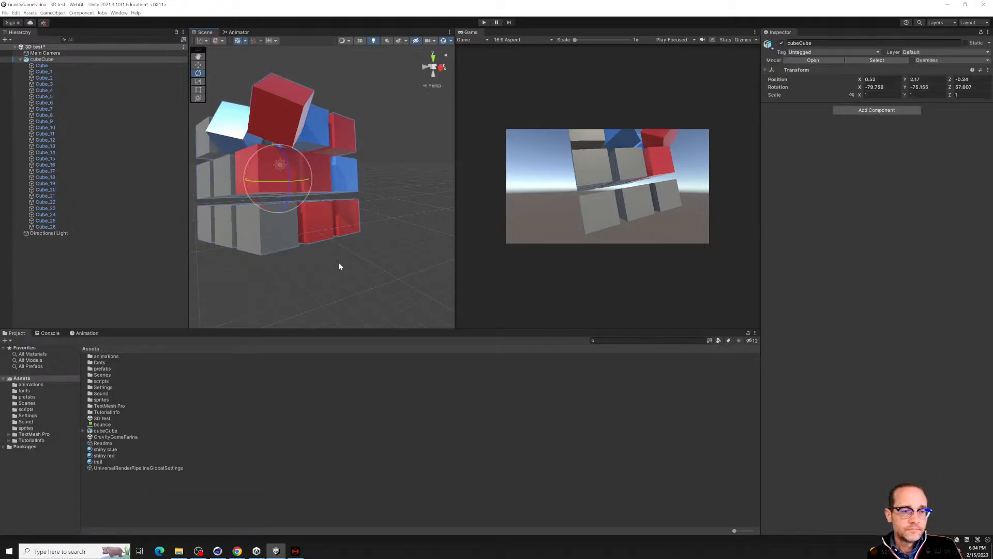
{"action": "left_click", "coordinate": [310, 289]}
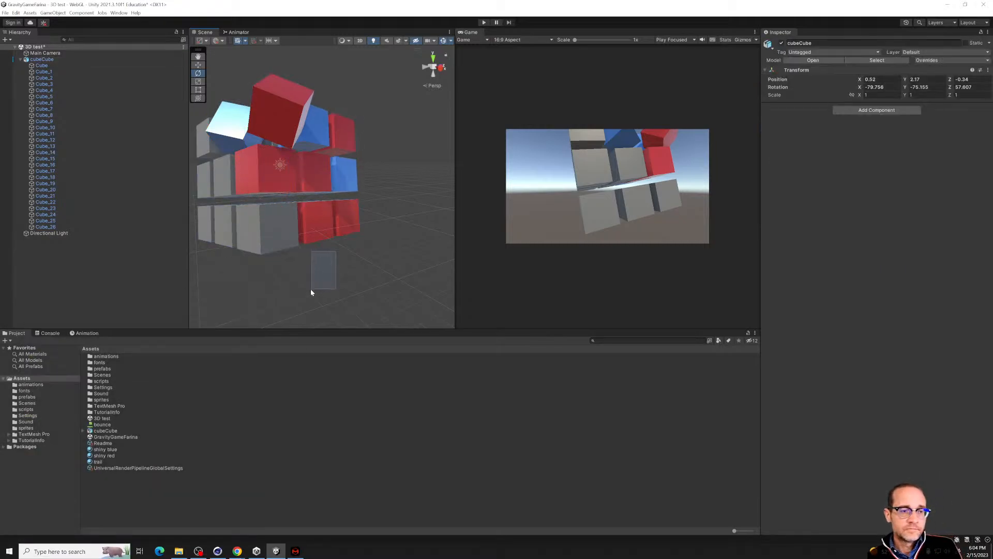
{"action": "key", "text": "super"}
{"action": "key", "text": "super"}
{"action": "mouse_move", "coordinate": [312, 257]}
{"action": "left_mouse_down", "text": "alt"}
{"action": "mouse_move", "coordinate": [266, 297]}
{"action": "mouse_move", "coordinate": [317, 248]}
{"action": "left_mouse_up", "text": "alt"}
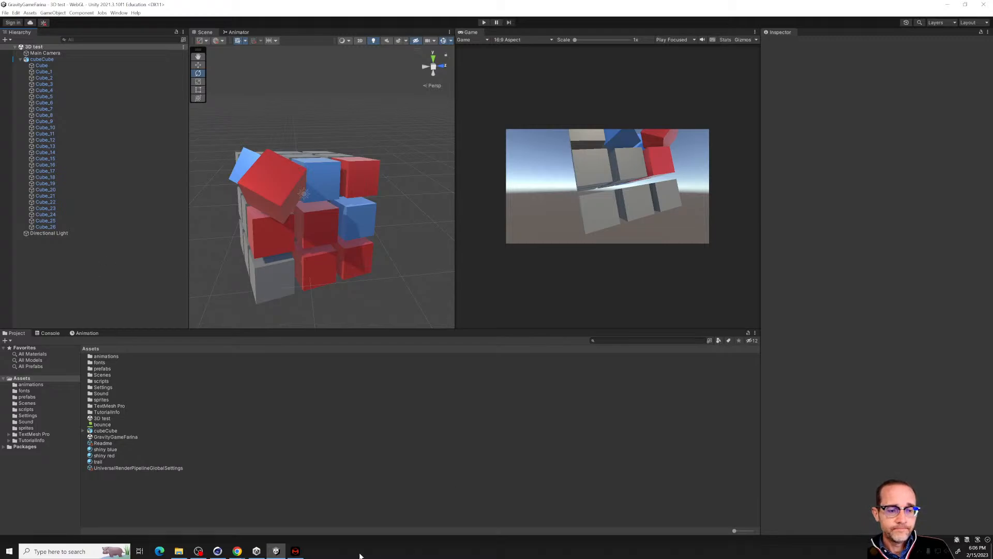
Switch to Cinema 4D and examine the original cube grid from several angles and distances.
{"action": "left_click", "coordinate": [219, 551]}
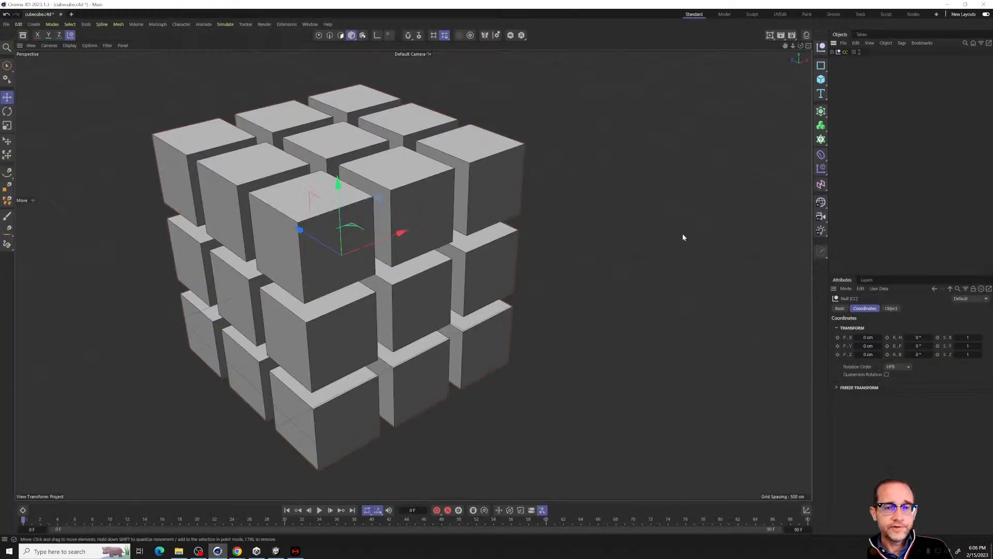
{"action": "left_click_drag", "start_coordinate": [633, 224], "coordinate": [615, 212], "text": "alt"}
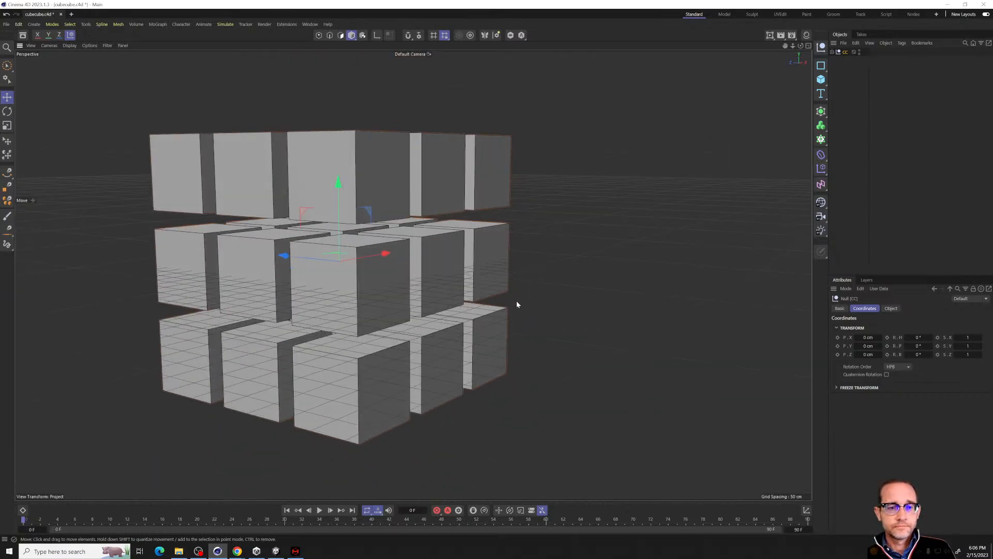
{"action": "left_click_drag", "start_coordinate": [516, 303], "coordinate": [538, 316], "text": "alt"}
{"action": "scroll", "coordinate": [537, 317], "scroll_direction": "down", "scroll_amount": 5}
{"action": "scroll", "coordinate": [536, 316], "scroll_direction": "up", "scroll_amount": 9}
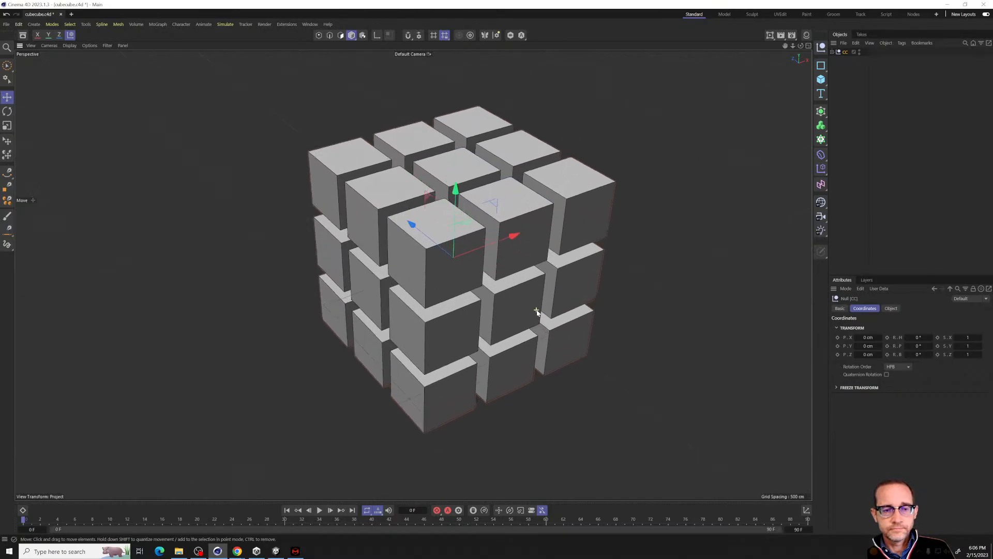
{"action": "middle_click_drag", "start_coordinate": [436, 320], "coordinate": [445, 323], "text": "alt"}
{"action": "left_click_drag", "start_coordinate": [445, 325], "coordinate": [458, 306], "text": "alt"}
{"action": "scroll", "coordinate": [457, 305], "scroll_direction": "down", "scroll_amount": 5}
{"action": "middle_click_drag", "start_coordinate": [446, 308], "coordinate": [453, 272], "text": "alt"}
{"action": "left_click_drag", "start_coordinate": [472, 220], "coordinate": [472, 242], "text": "alt"}
{"action": "scroll", "coordinate": [436, 243], "scroll_direction": "up", "scroll_amount": 6}
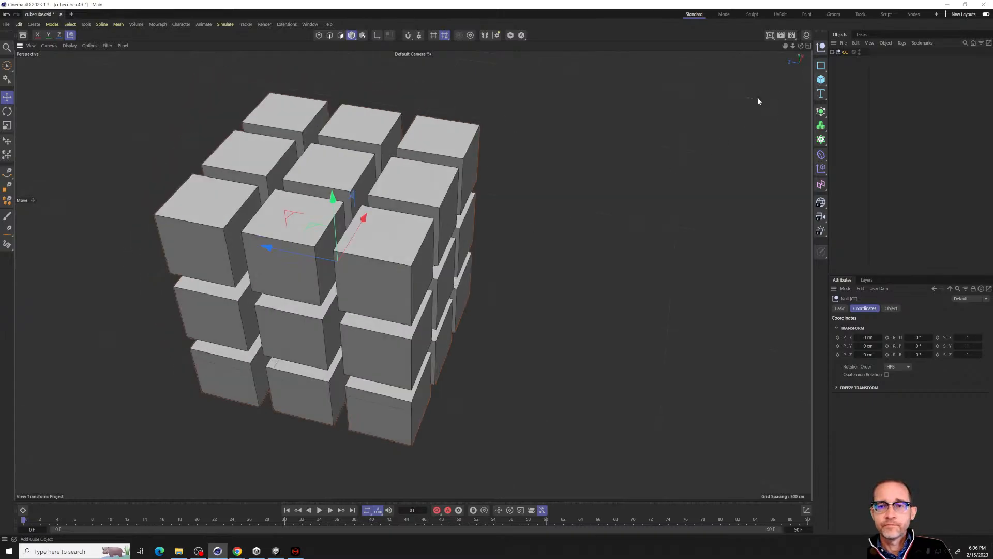
{"action": "left_click_drag", "start_coordinate": [560, 164], "coordinate": [533, 168], "text": "alt"}
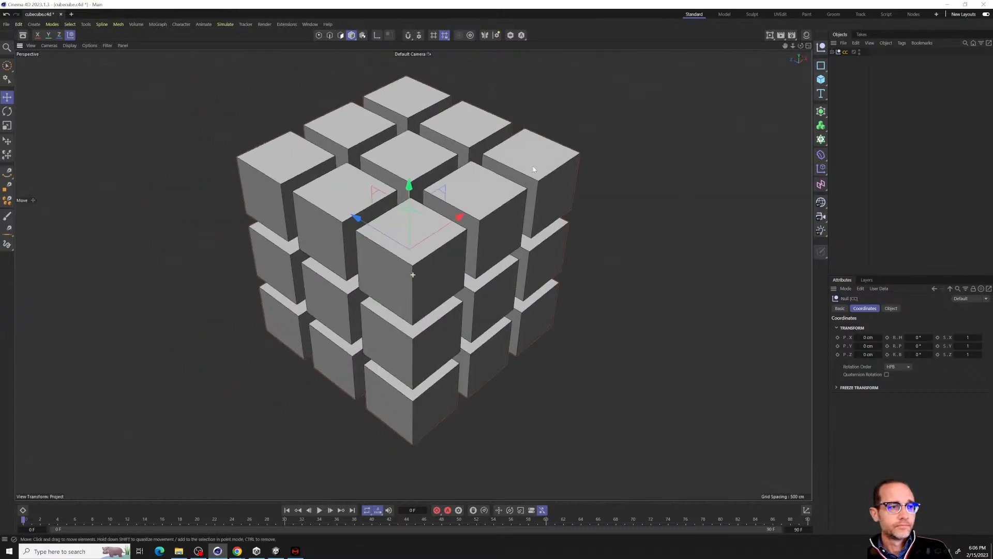
Review the auto-save options in the Files preferences, and save the cubecube.c4d project.
{"action": "left_click", "coordinate": [6, 24]}
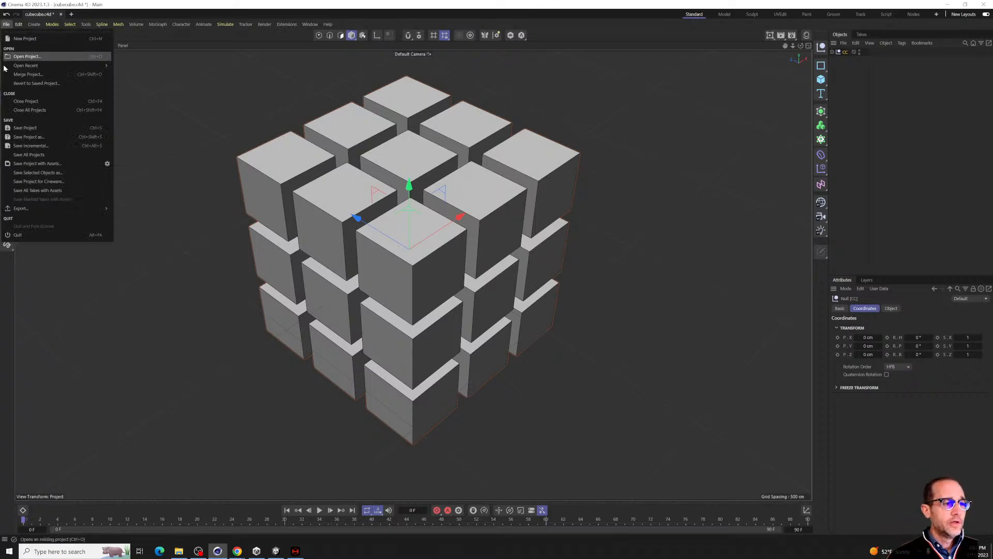
{"action": "mouse_move", "coordinate": [19, 24]}
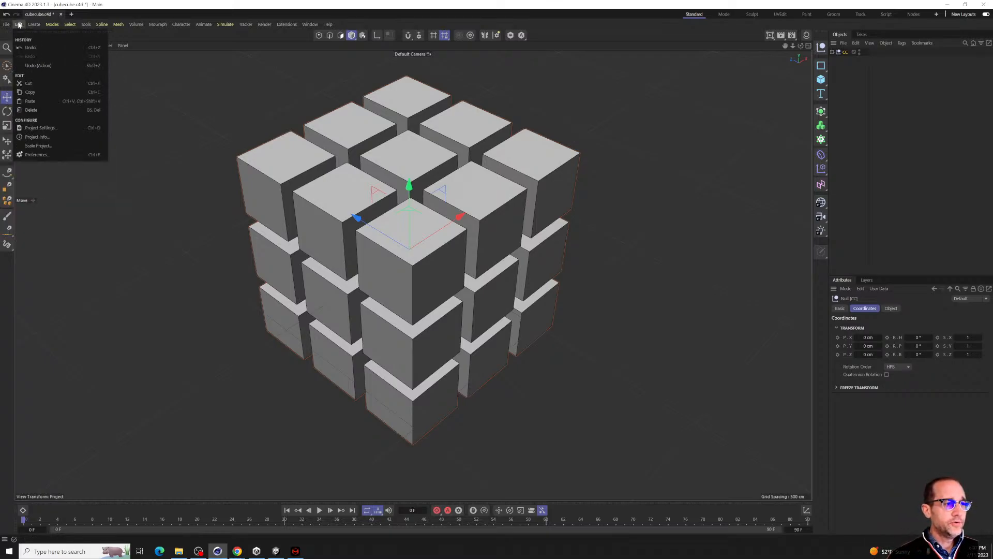
{"action": "left_click", "coordinate": [39, 155]}
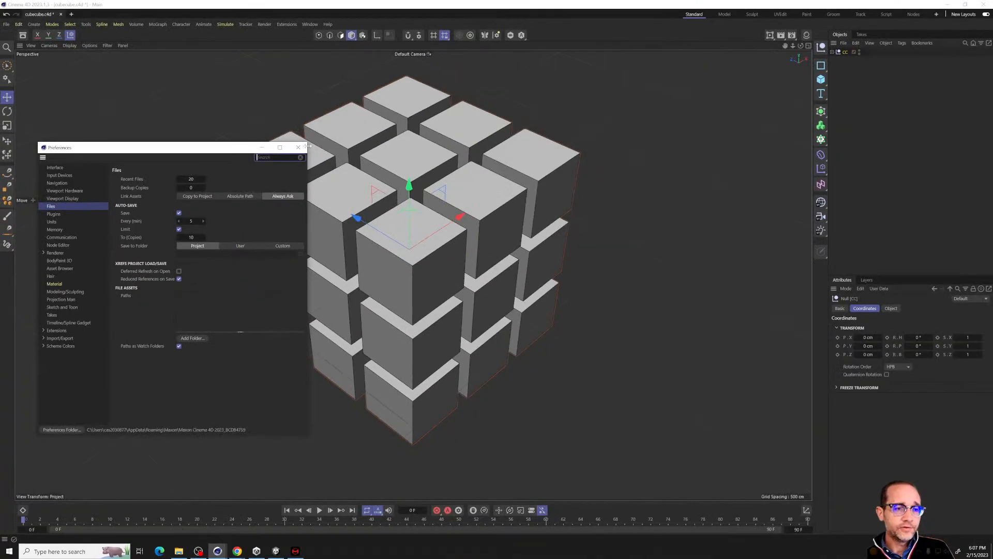
{"action": "left_click", "coordinate": [298, 147]}
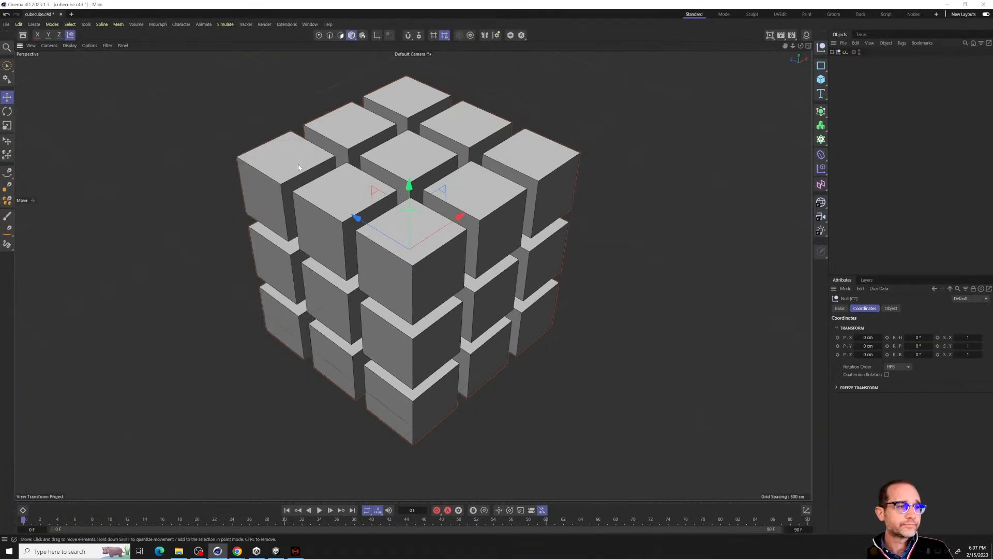
{"action": "key", "text": "ctrl+s"}
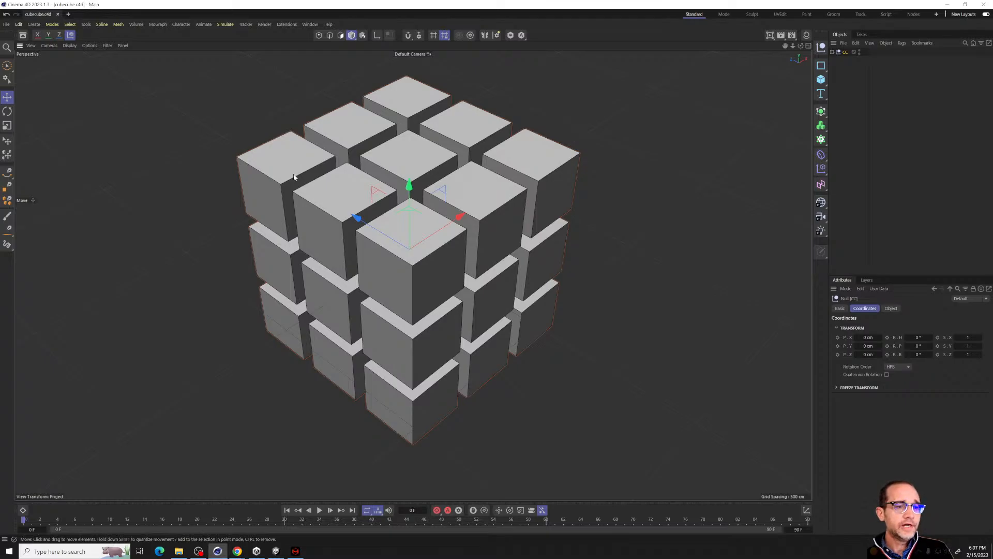
{"action": "left_click", "coordinate": [7, 24]}
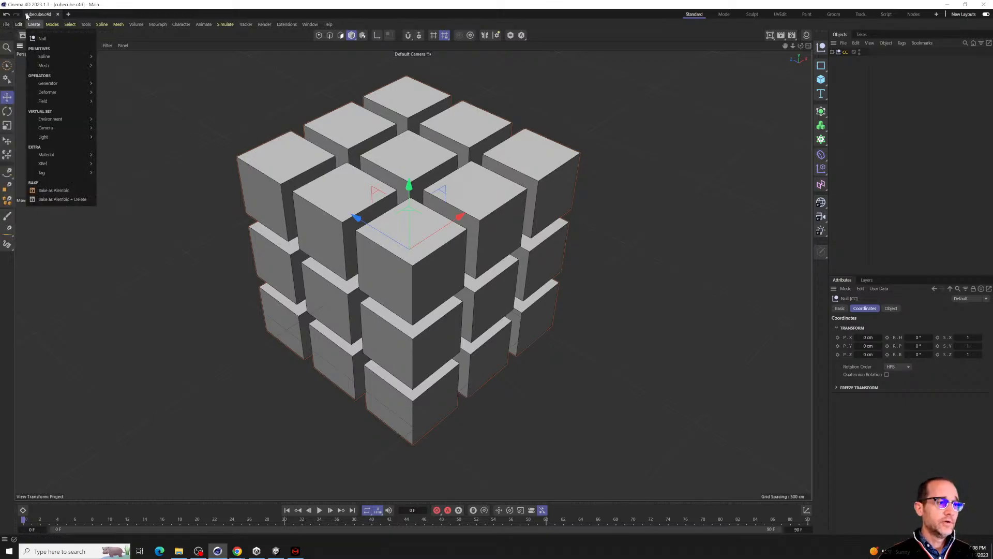
{"action": "mouse_move", "coordinate": [8, 24]}
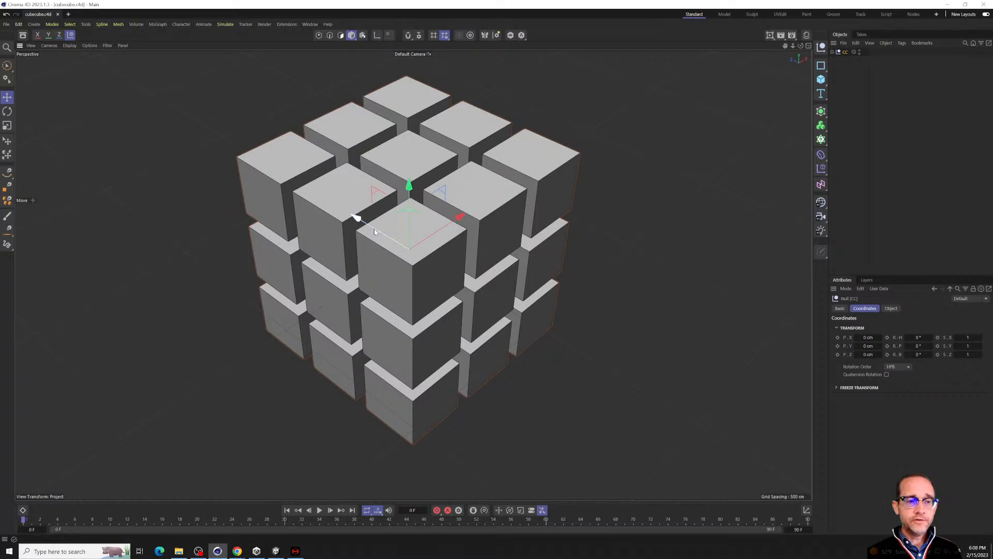
Move the CC null about 38 cm along Z, and pull its child Cube.20 out of the grid to about -587 cm on Z.
{"action": "mouse_move", "coordinate": [374, 231]}
{"action": "left_mouse_down"}
{"action": "mouse_move", "coordinate": [439, 271]}
{"action": "mouse_move", "coordinate": [365, 227]}
{"action": "left_mouse_up"}
{"action": "left_click", "coordinate": [834, 53]}
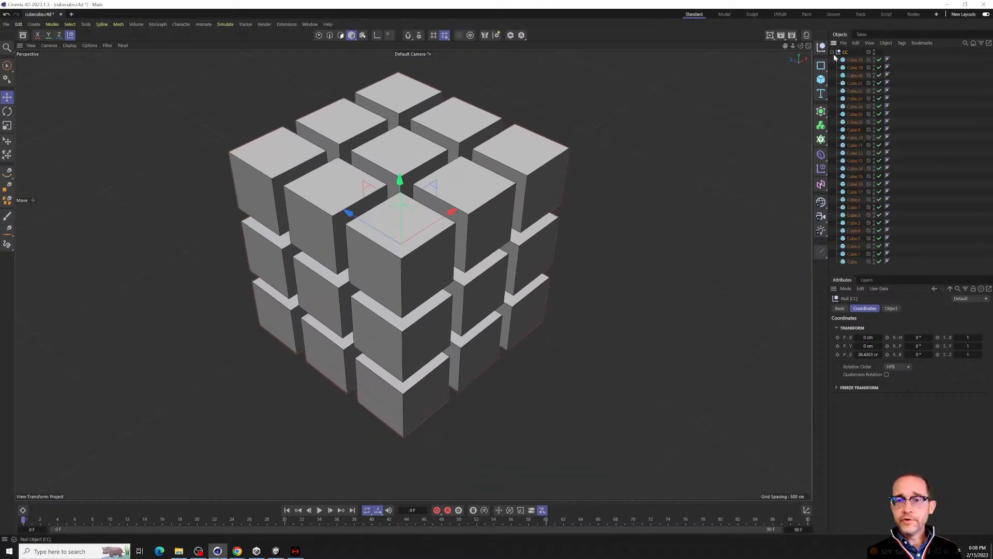
{"action": "left_click", "coordinate": [854, 75]}
{"action": "left_click_drag", "start_coordinate": [298, 237], "coordinate": [542, 434]}
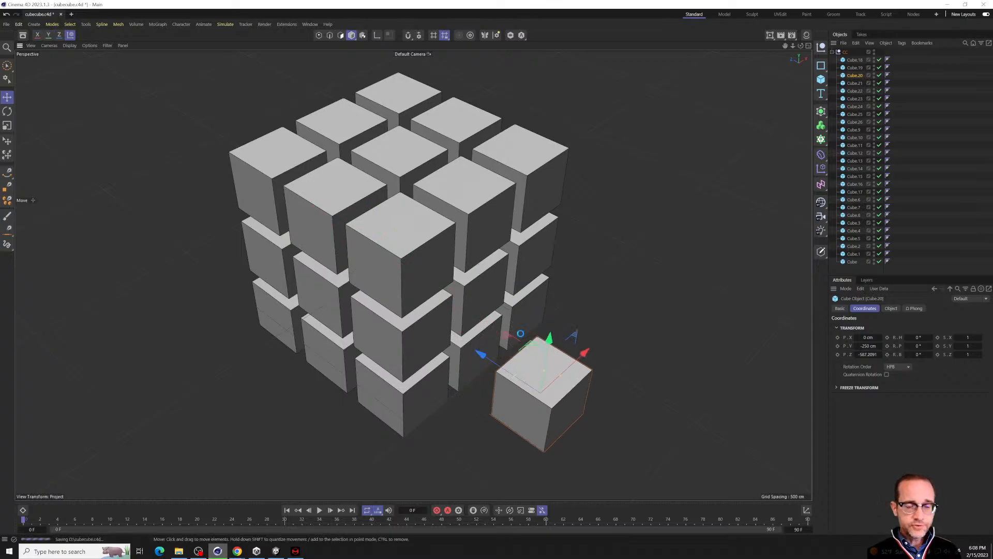
Move Cube.20 to the opposite side of the cube grid, to about 520 cm on Z.
{"action": "mouse_move", "coordinate": [484, 383]}
{"action": "left_mouse_down", "text": "alt"}
{"action": "mouse_move", "coordinate": [485, 361]}
{"action": "mouse_move", "coordinate": [486, 383]}
{"action": "left_mouse_up", "text": "alt"}
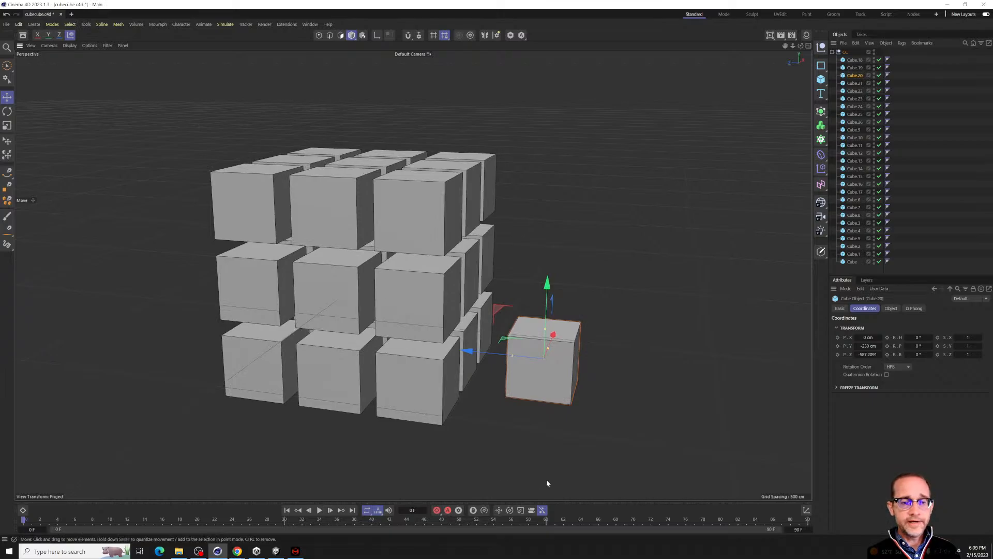
{"action": "left_click_drag", "start_coordinate": [438, 438], "coordinate": [117, 254], "text": "alt"}
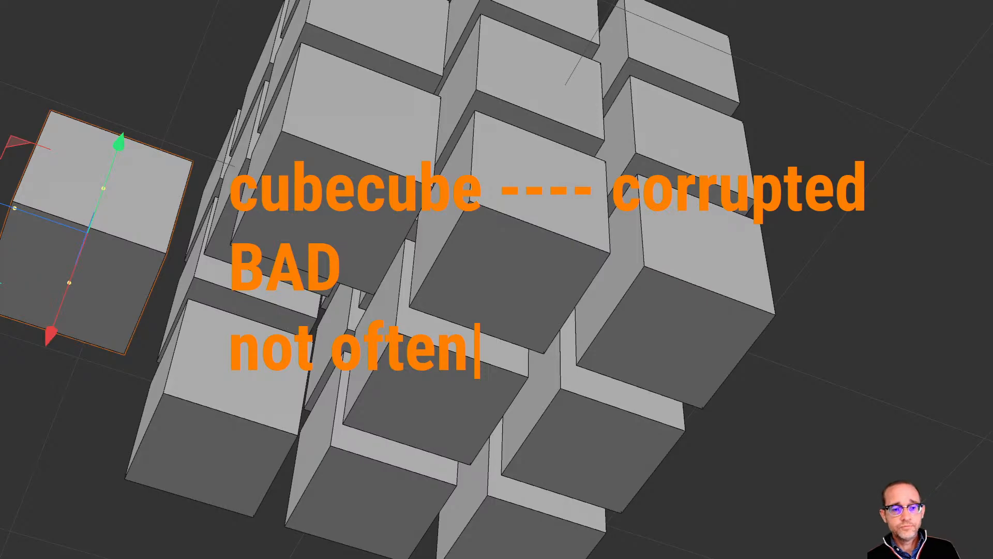
{"action": "key", "text": "Return"}
{"action": "type", "text": "Versioning"}
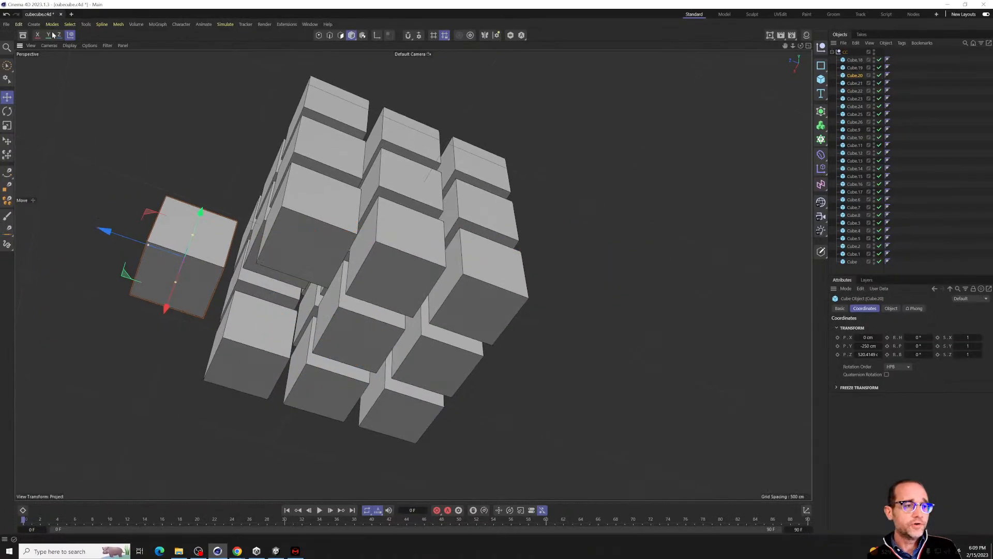
Save an incremental version of the cubecube project, and compare it with the original file on the Data (D:) drive.
{"action": "left_click", "coordinate": [6, 25]}
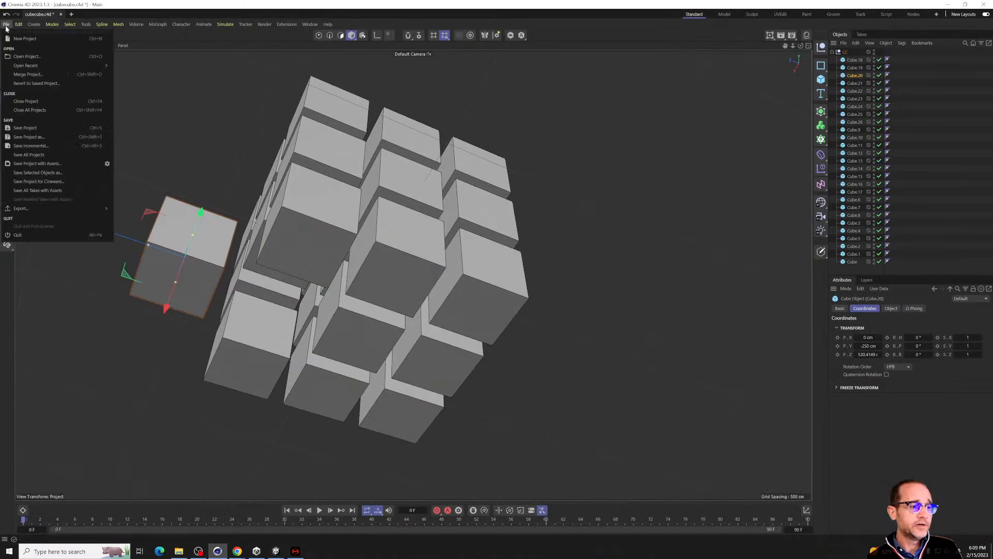
{"action": "left_click", "coordinate": [49, 147]}
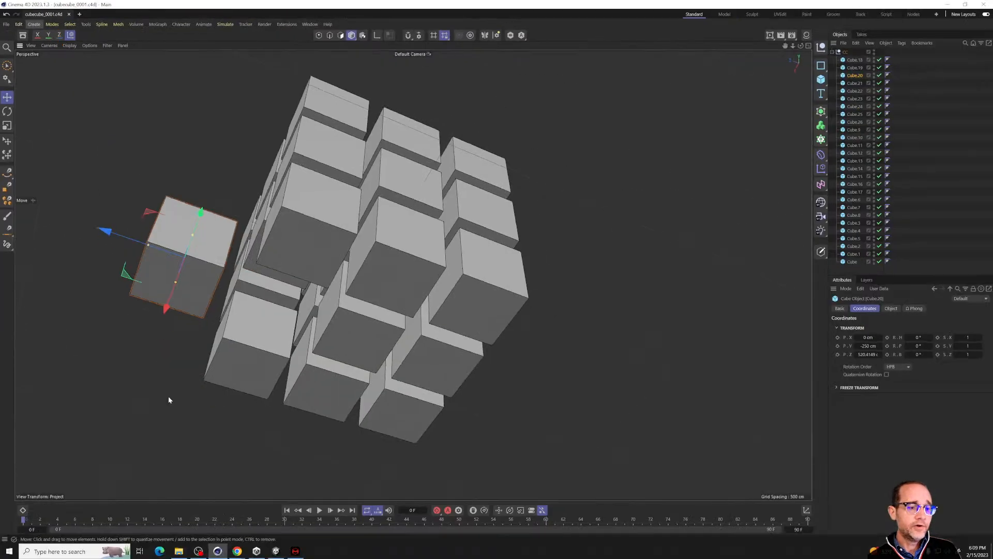
{"action": "left_click", "coordinate": [179, 550]}
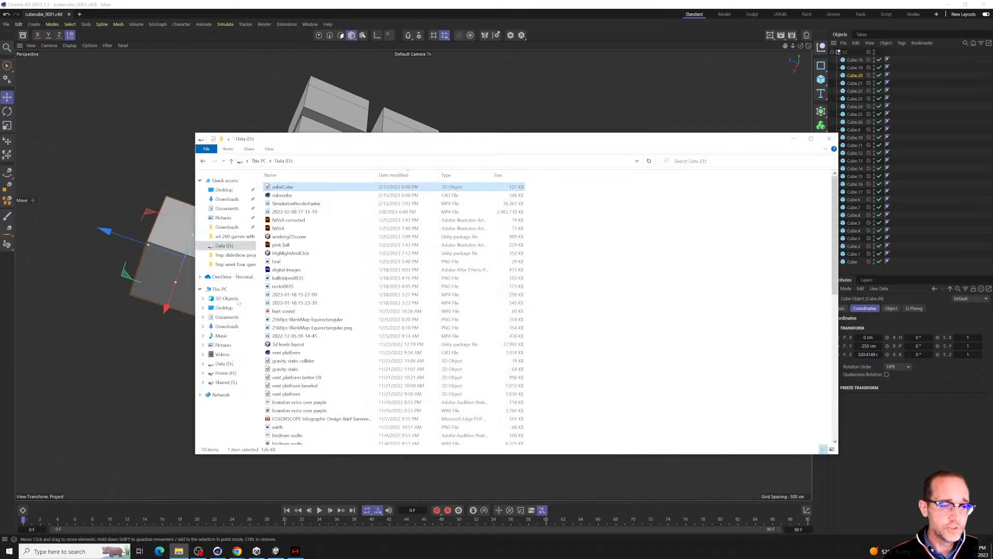
{"action": "left_click", "coordinate": [224, 363]}
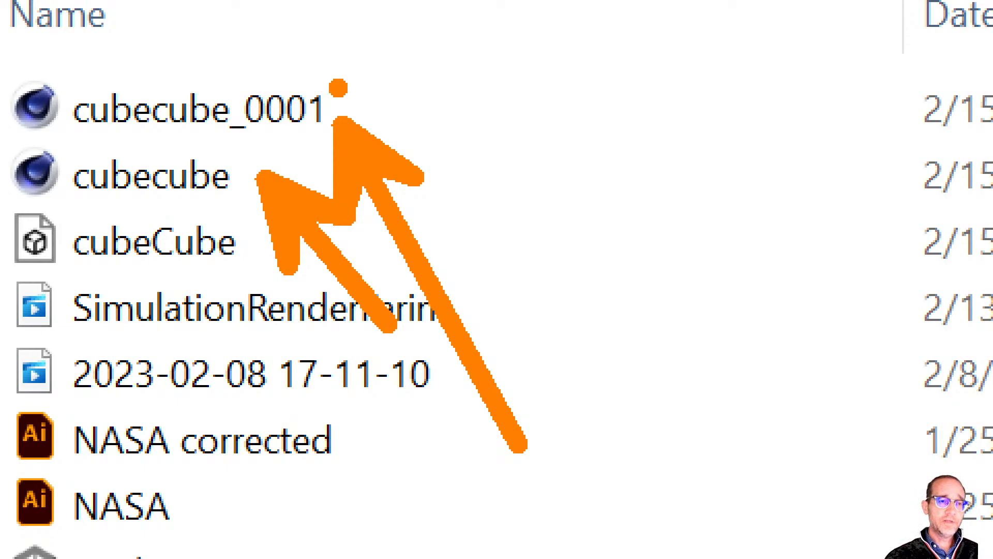
{"action": "mouse_move", "coordinate": [20, 107]}
{"action": "left_mouse_down"}
{"action": "mouse_move", "coordinate": [416, 89]}
{"action": "mouse_move", "coordinate": [5, 98]}
{"action": "mouse_move", "coordinate": [383, 110]}
{"action": "left_mouse_up"}
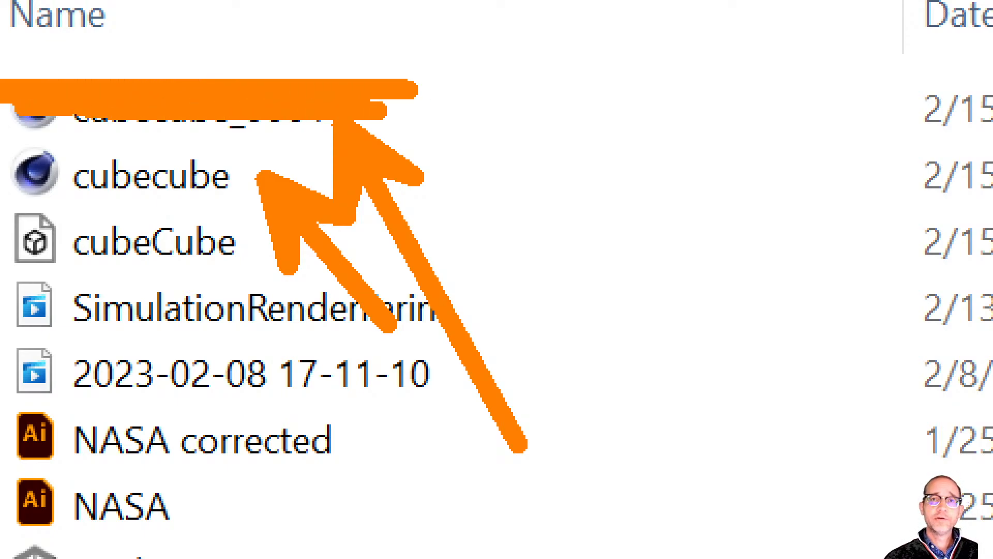
{"action": "left_click_drag", "start_coordinate": [176, 210], "coordinate": [261, 556]}
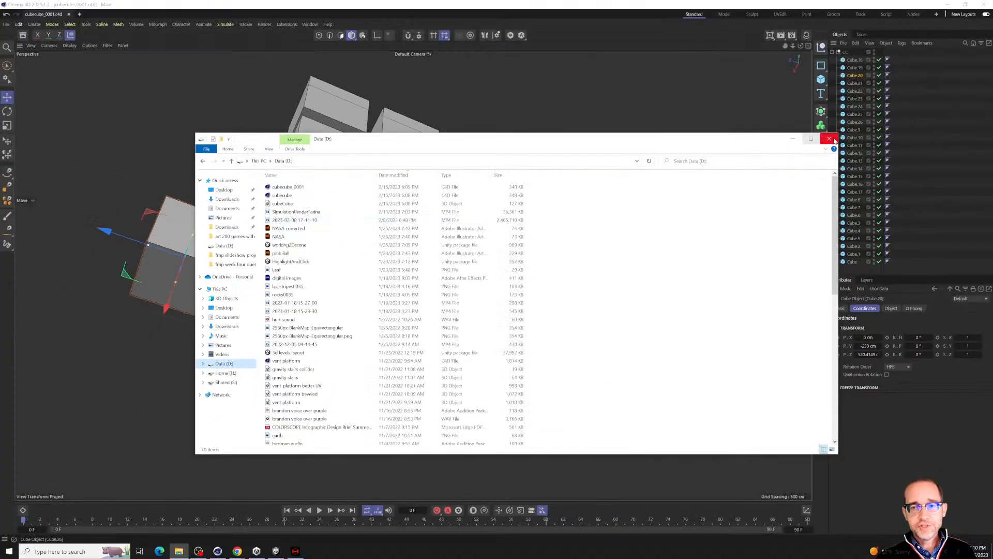
{"action": "left_click", "coordinate": [830, 139]}
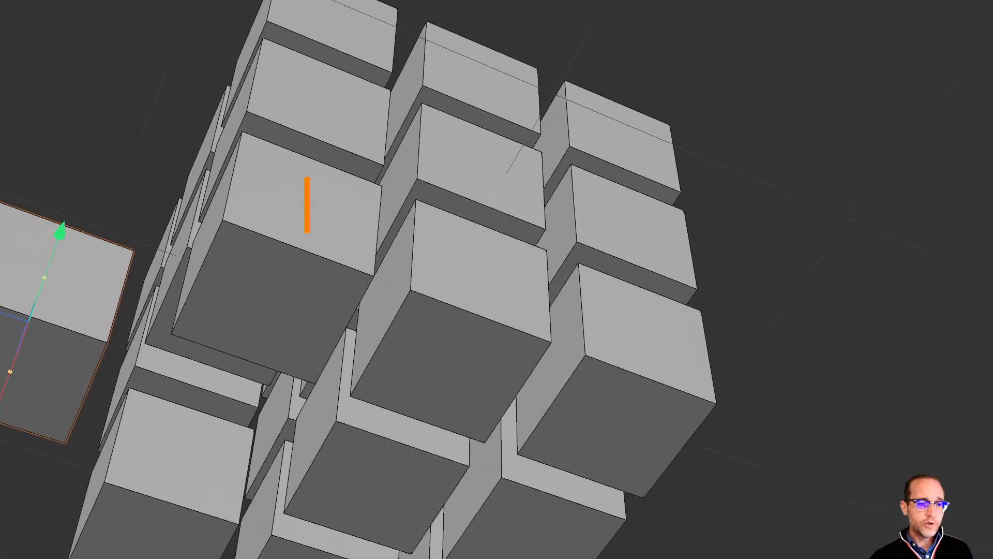
{"action": "left_click", "coordinate": [164, 90]}
{"action": "type", "text": "DATA STW"}
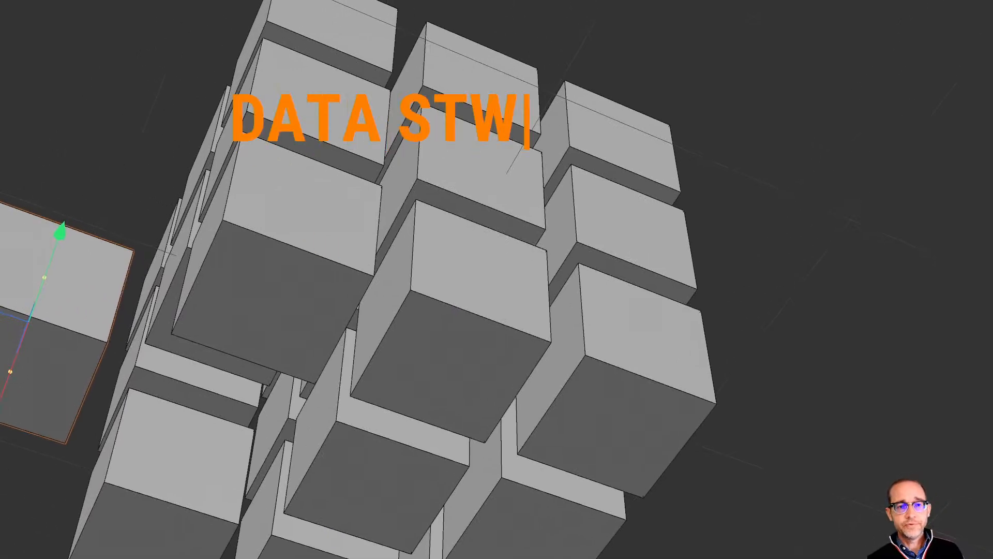
{"action": "key", "text": "BackSpace"}
{"action": "type", "text": "E"}
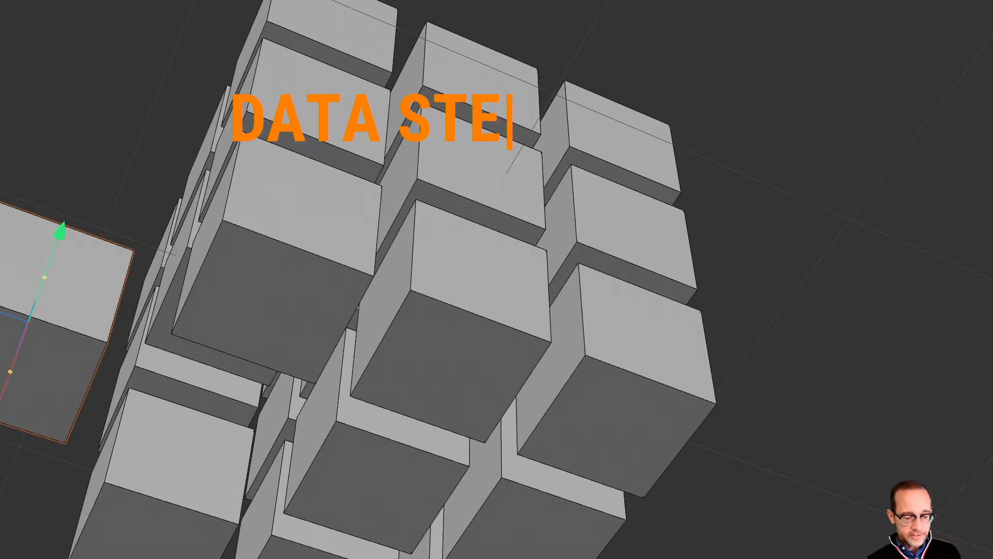
{"action": "type", "text": "WARDS"}
{"action": "key", "text": "BackSpace"}
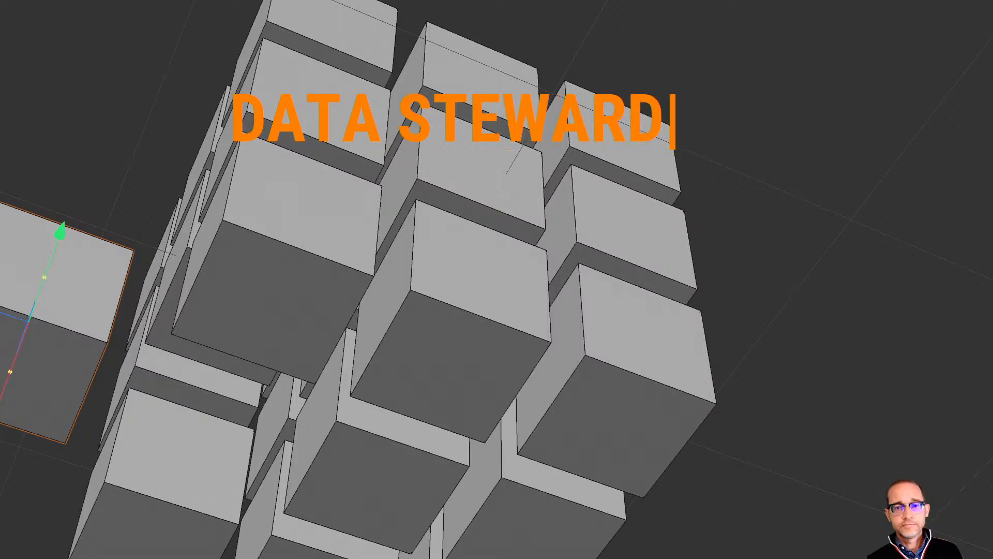
{"action": "type", "text": "SHIPT"}
{"action": "key", "text": "BackSpace"}
{"action": "key", "text": "Return"}
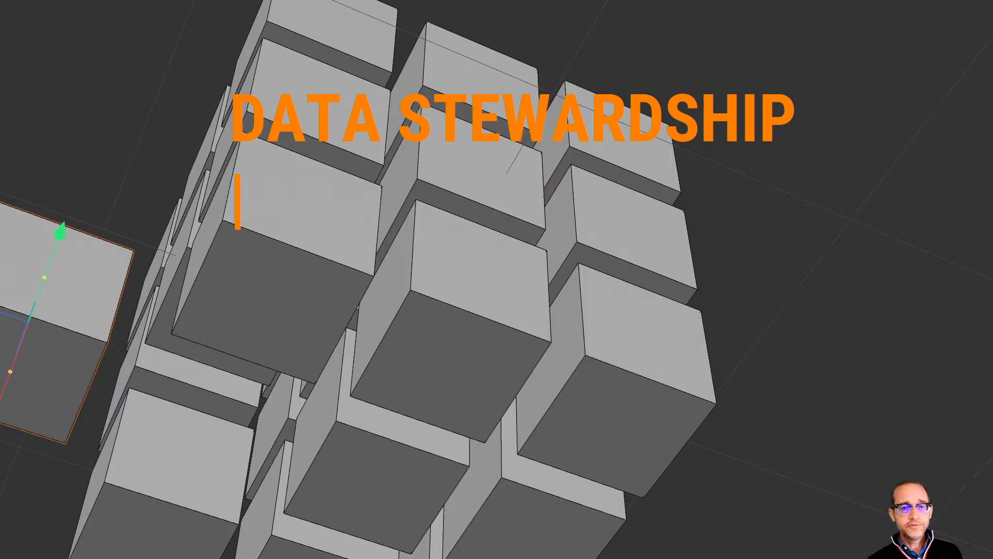
{"action": "type", "text": "great"}
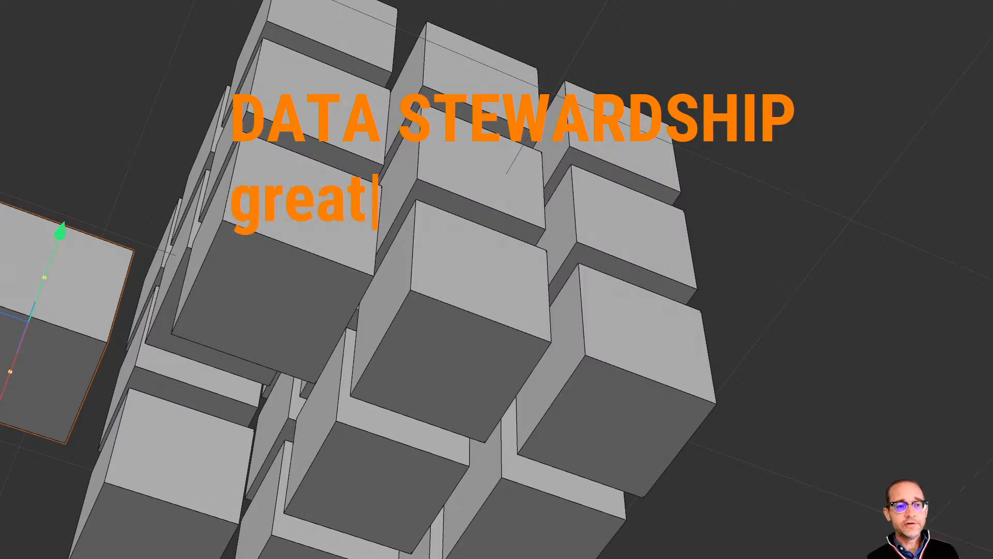
{"action": "key", "text": "Return"}
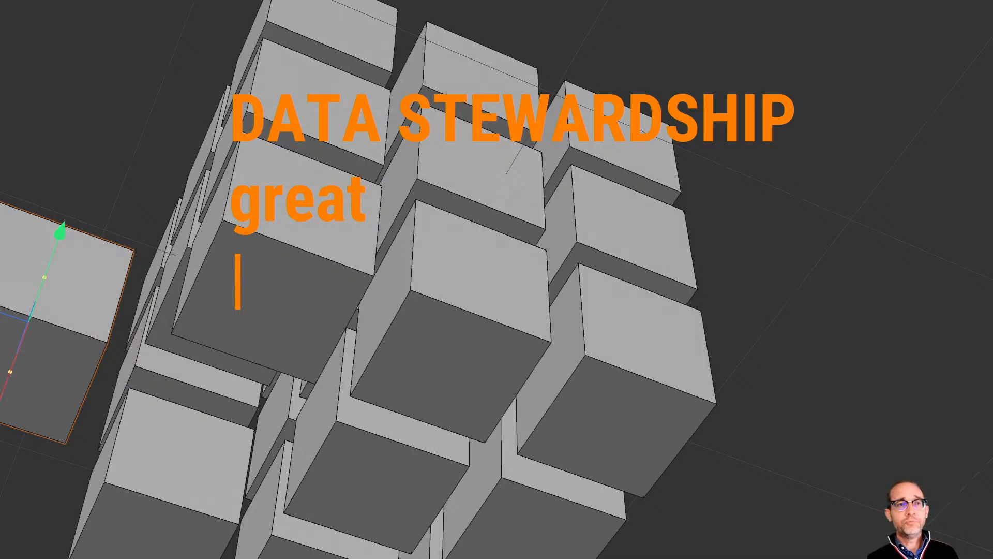
{"action": "type", "text": "who car"}
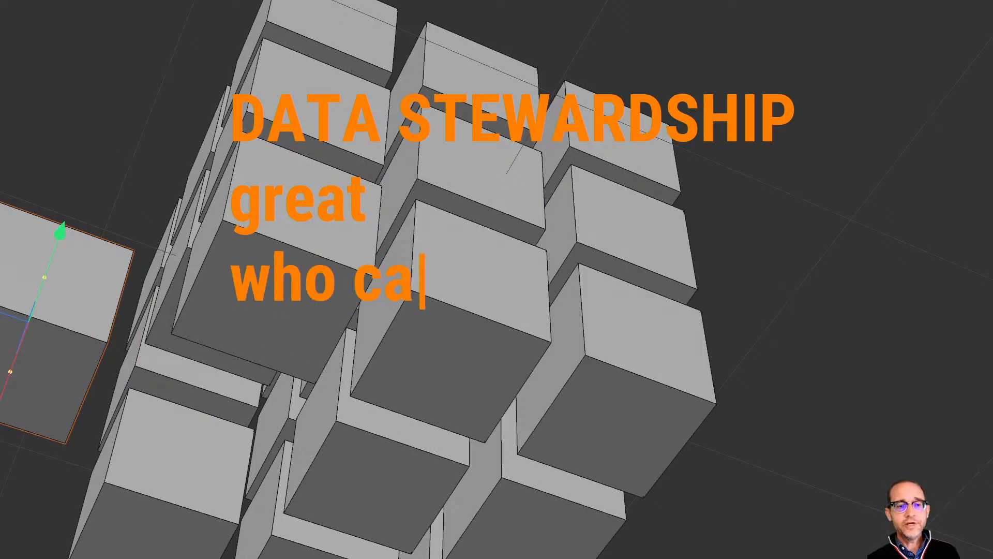
{"action": "type", "text": "es"}
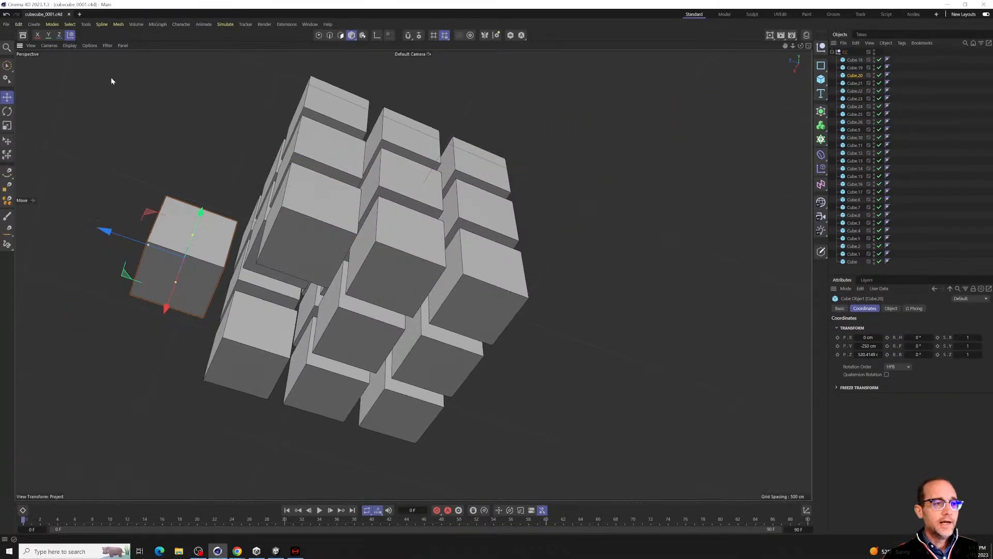
Review the auto-save settings in the Files preferences again, and locate the incremental save command.
{"action": "left_click", "coordinate": [7, 24]}
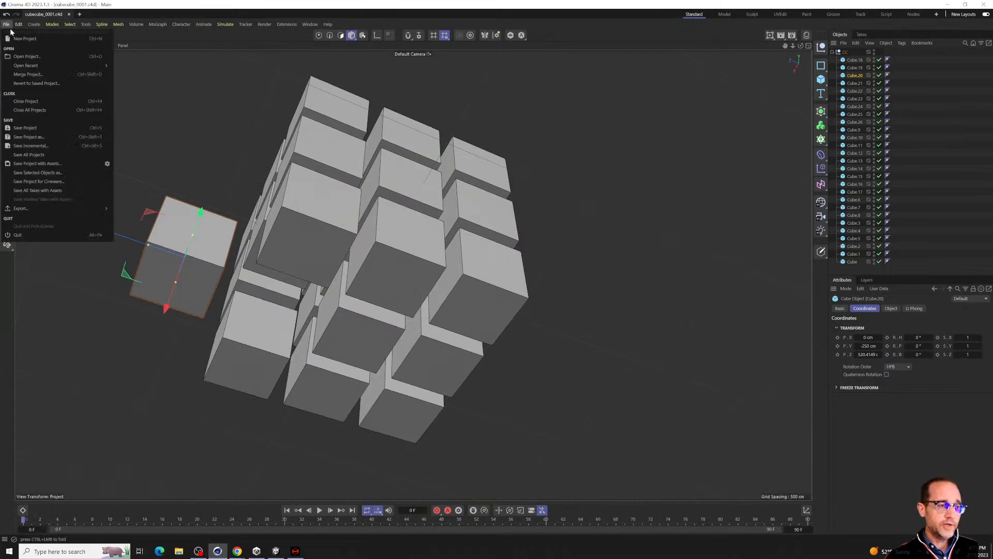
{"action": "mouse_move", "coordinate": [21, 30]}
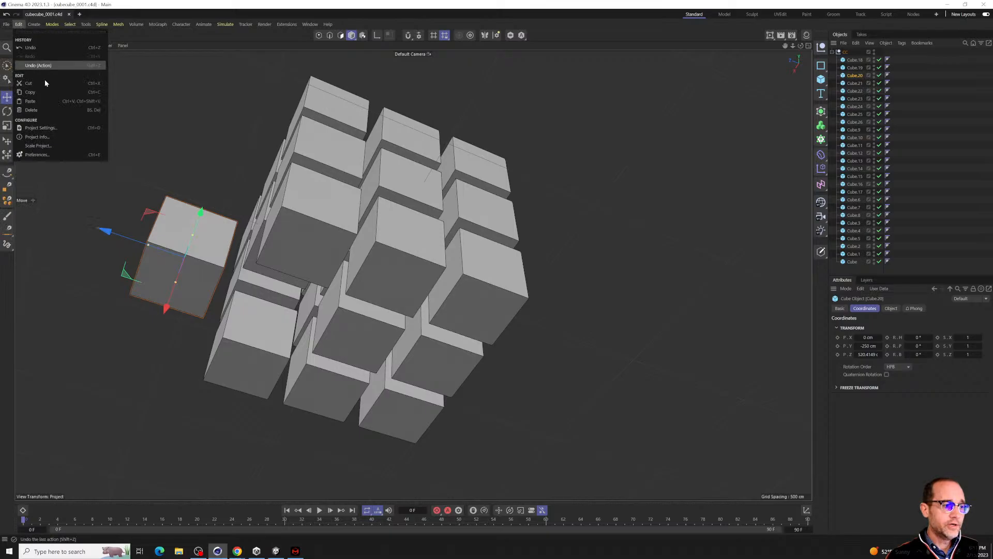
{"action": "left_click", "coordinate": [36, 155]}
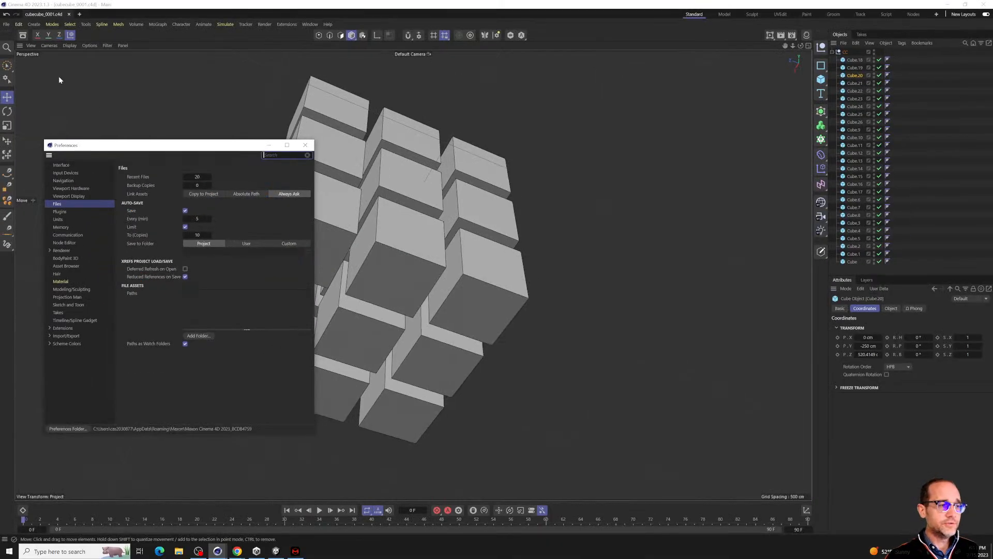
{"action": "left_click", "coordinate": [306, 145]}
{"action": "left_click", "coordinate": [6, 23]}
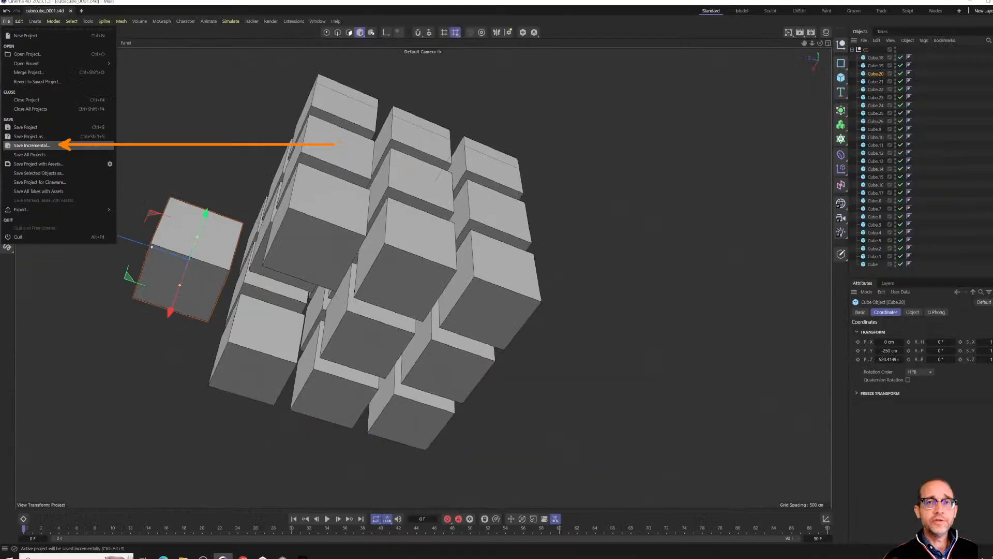
{"action": "left_click", "coordinate": [62, 145]}
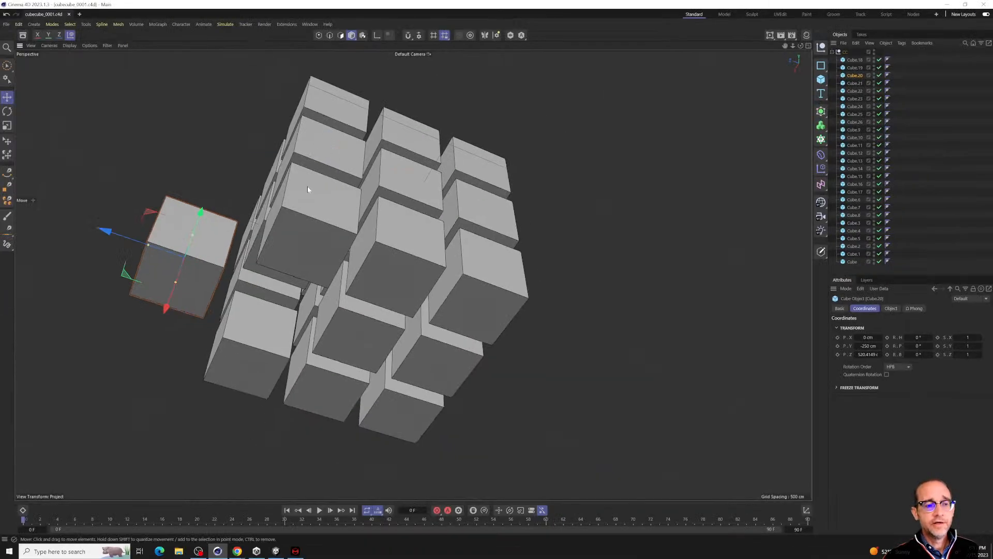
Check the existing project versions on the Data (D:) drive, and save another incremental version of the Cinema 4D project.
{"action": "left_click_drag", "start_coordinate": [318, 181], "coordinate": [373, 218], "text": "alt"}
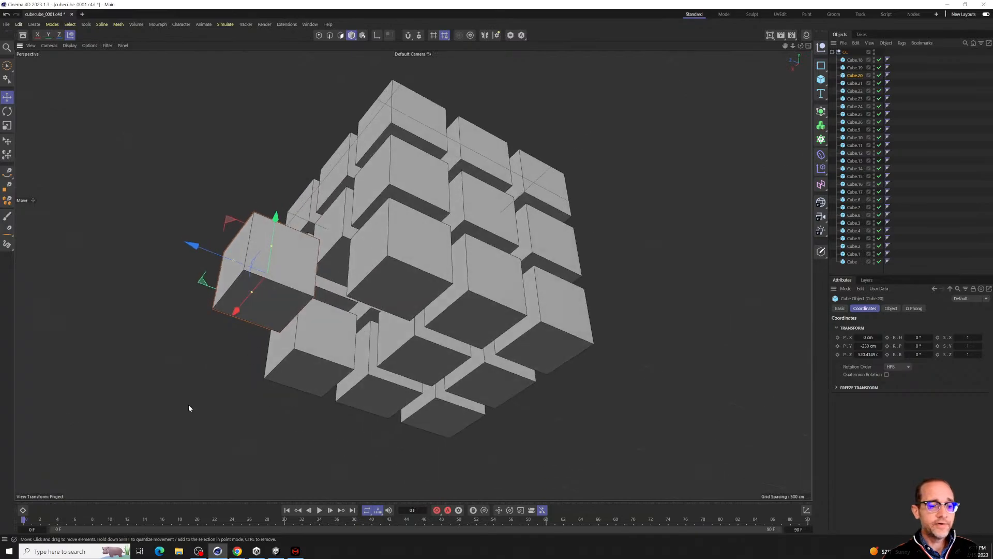
{"action": "left_click", "coordinate": [178, 550]}
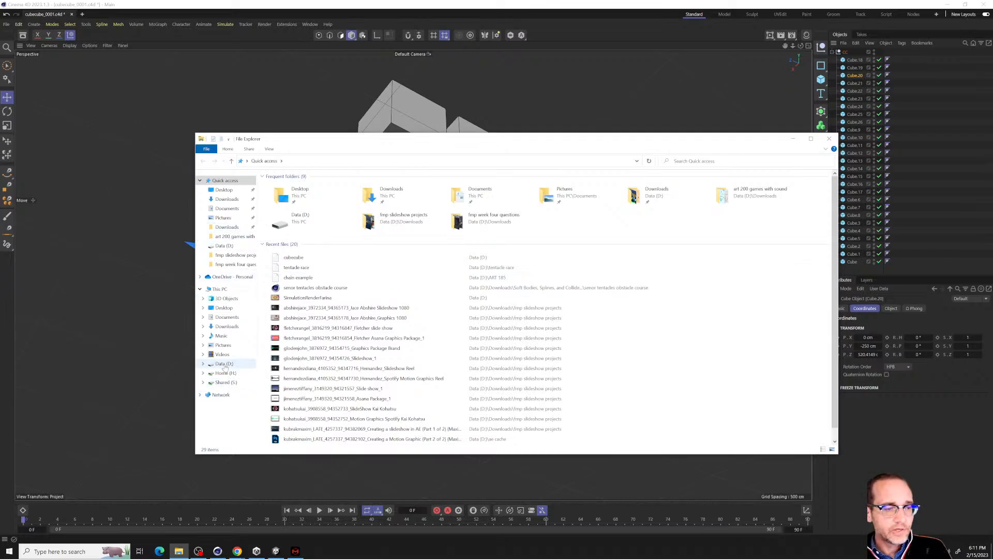
{"action": "left_click", "coordinate": [224, 363]}
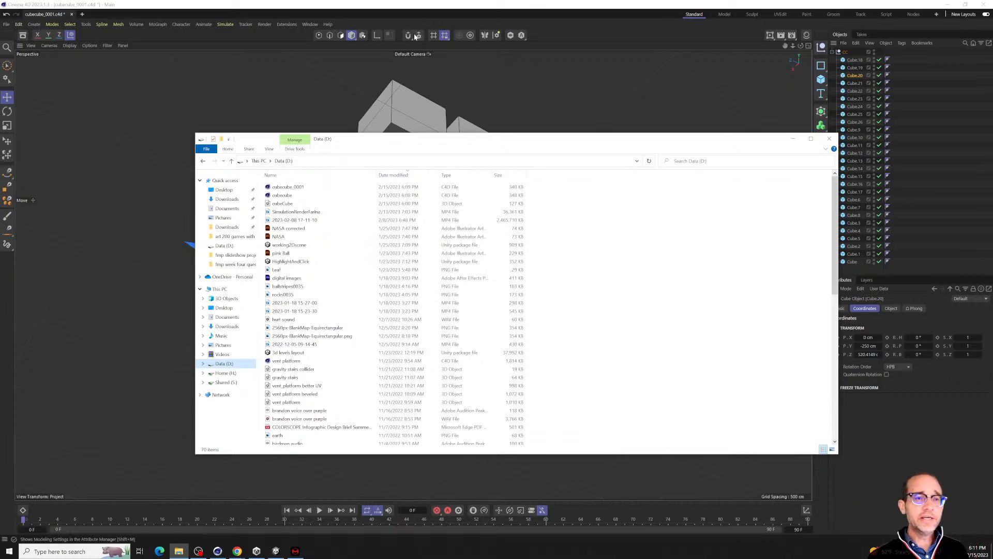
{"action": "left_click", "coordinate": [410, 16]}
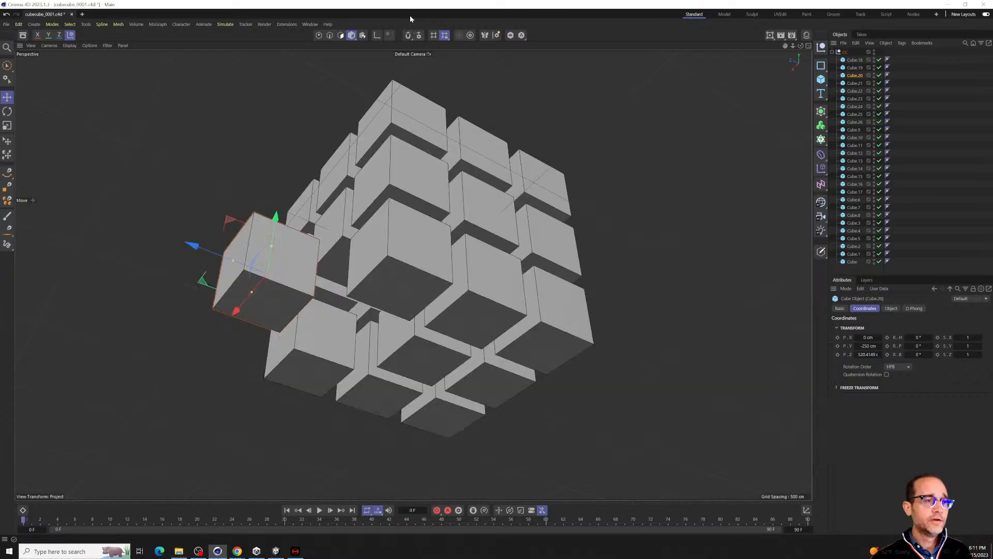
{"action": "left_click", "coordinate": [7, 24]}
{"action": "left_click", "coordinate": [35, 145]}
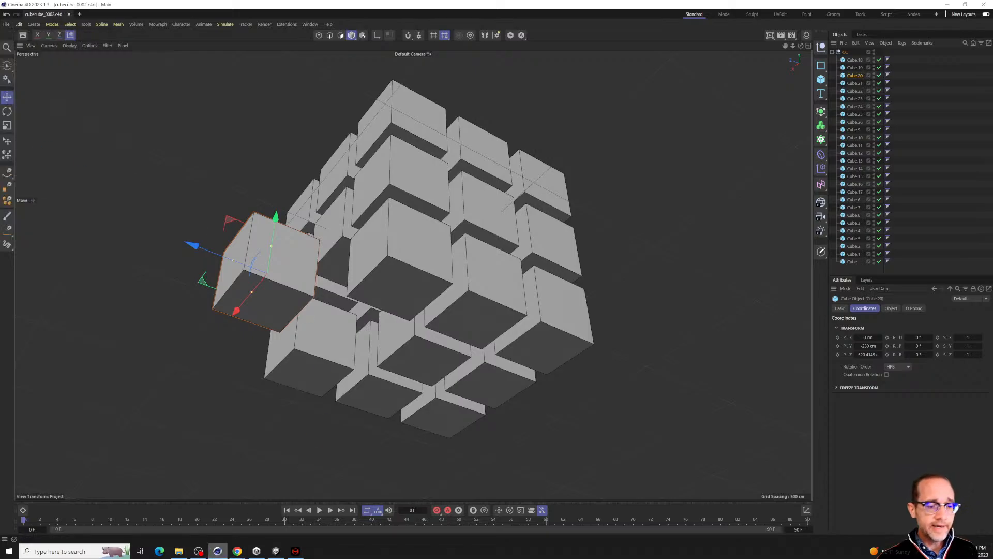
Reload the Data (D:) drive listing in File Explorer to check all saved cubecube versions, and close the window.
{"action": "left_click", "coordinate": [179, 551]}
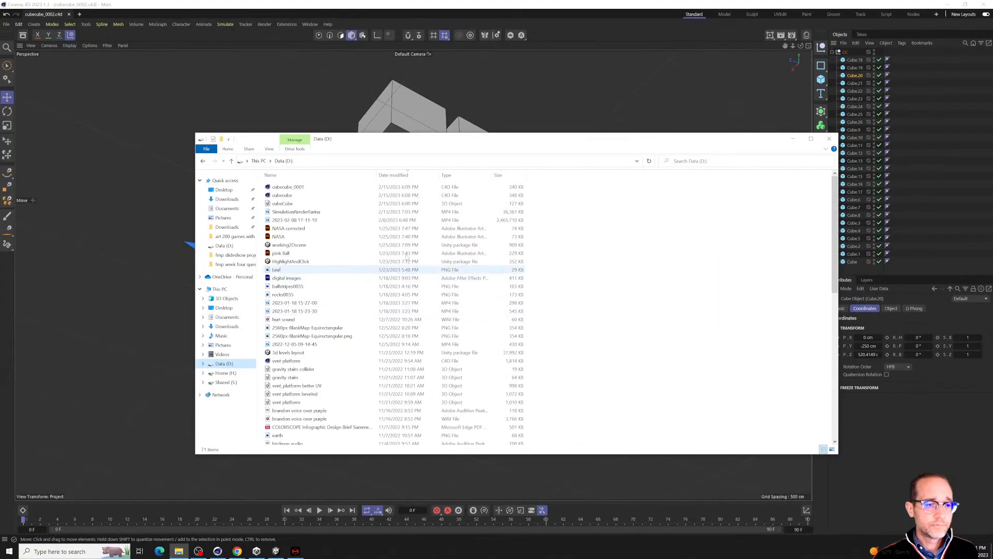
{"action": "left_click", "coordinate": [305, 288]}
{"action": "left_click", "coordinate": [241, 355]}
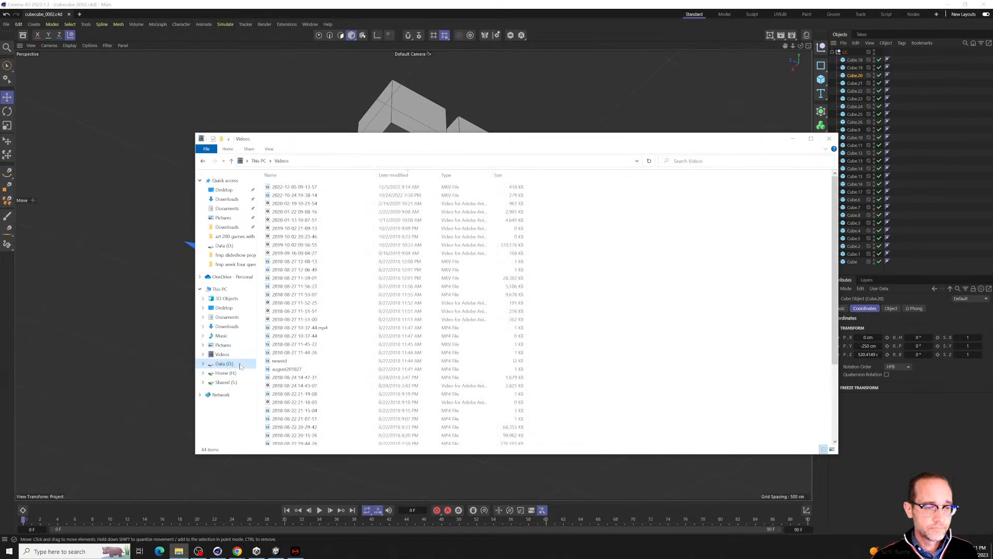
{"action": "left_click", "coordinate": [239, 364]}
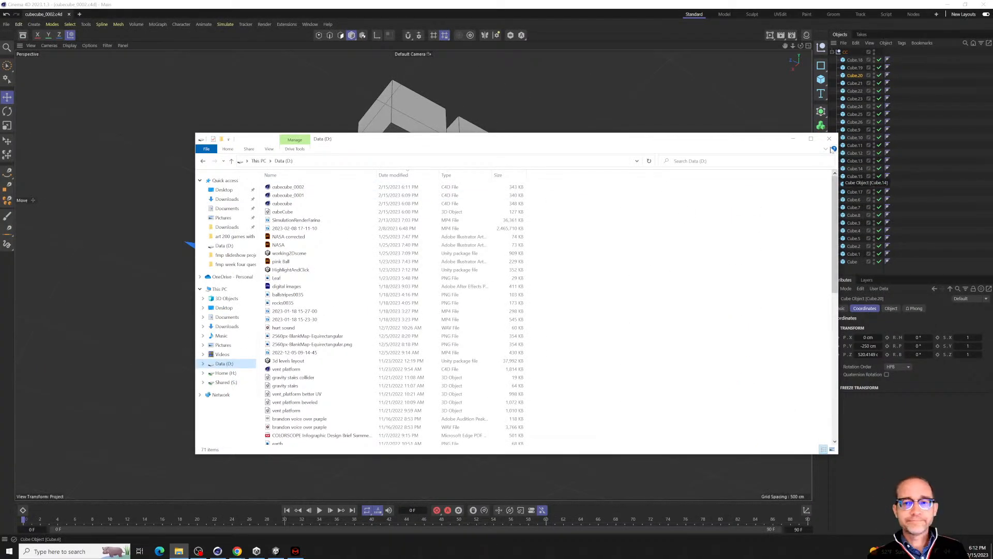
{"action": "left_click", "coordinate": [829, 139]}
Hide the CC null with all its cubes in the viewport and renderer, and collapse its hierarchy.
{"action": "left_click_drag", "start_coordinate": [289, 253], "coordinate": [422, 396], "text": "alt"}
{"action": "scroll", "coordinate": [438, 394], "scroll_direction": "up", "scroll_amount": 2}
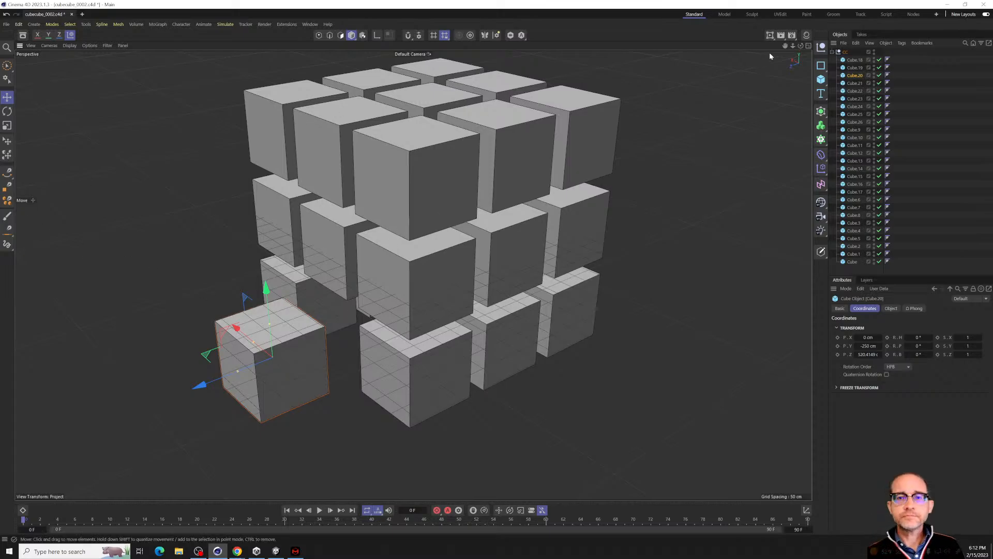
{"action": "left_click", "coordinate": [873, 52]}
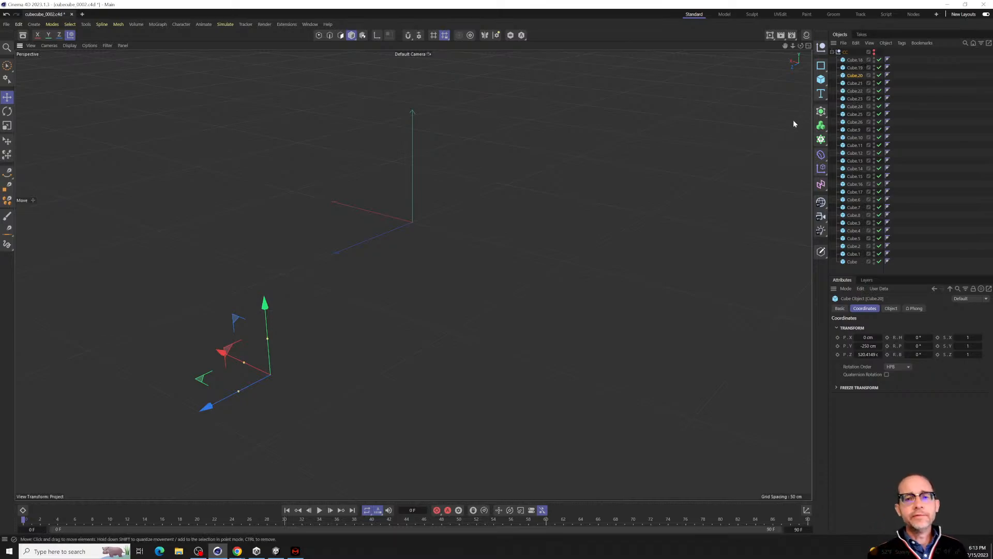
{"action": "left_click", "coordinate": [832, 53]}
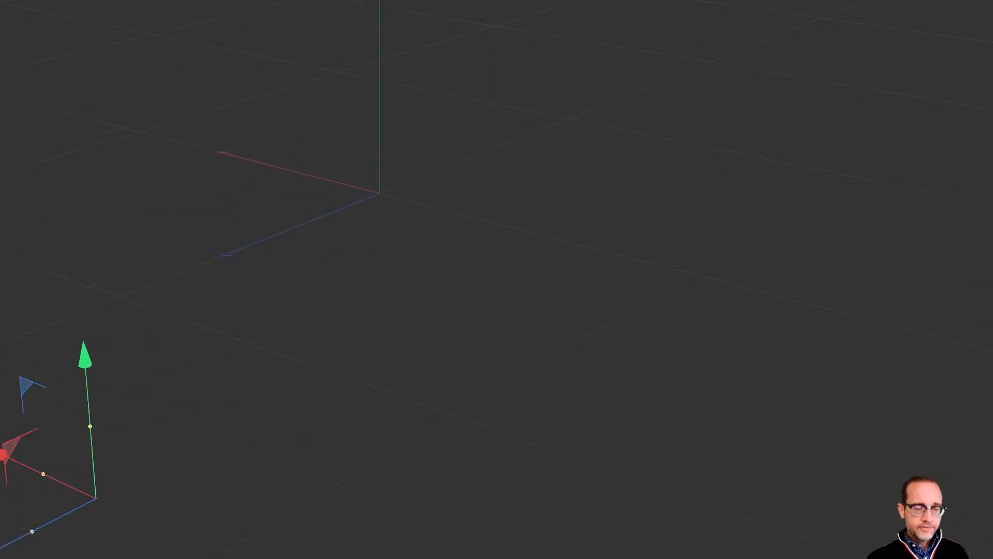
{"action": "key", "text": "t"}
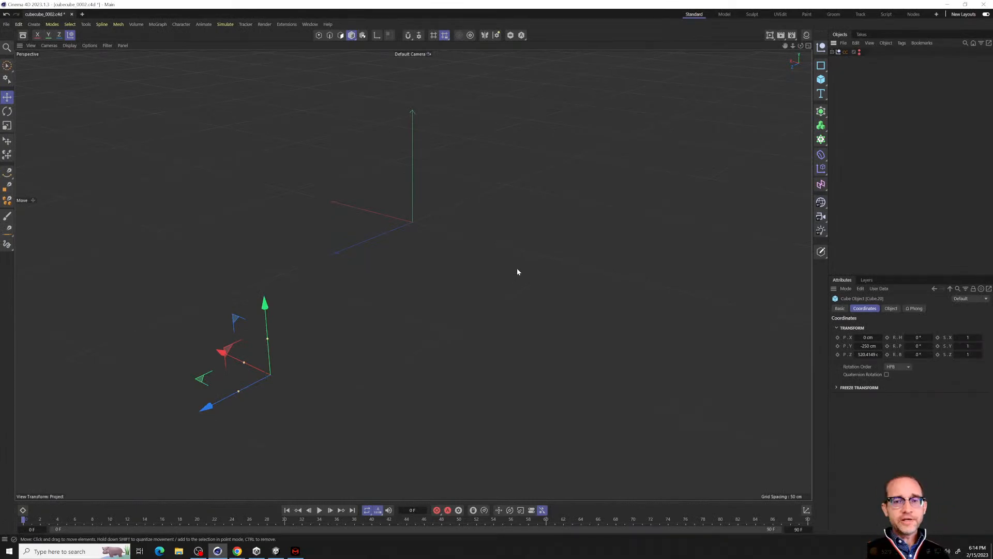
Set the CC null's Z position to 0 cm so it sits at the world origin.
{"action": "left_click", "coordinate": [845, 52]}
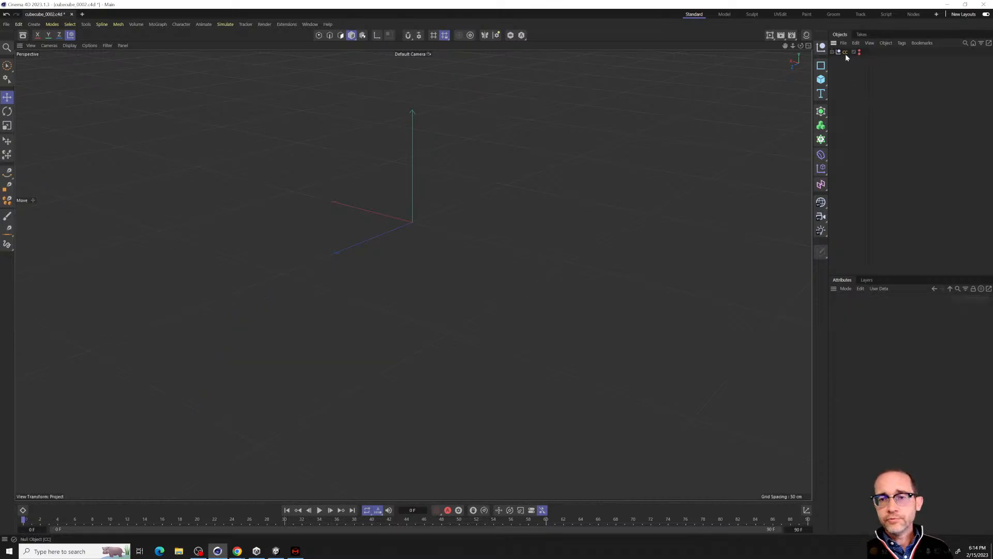
{"action": "left_click", "coordinate": [868, 354]}
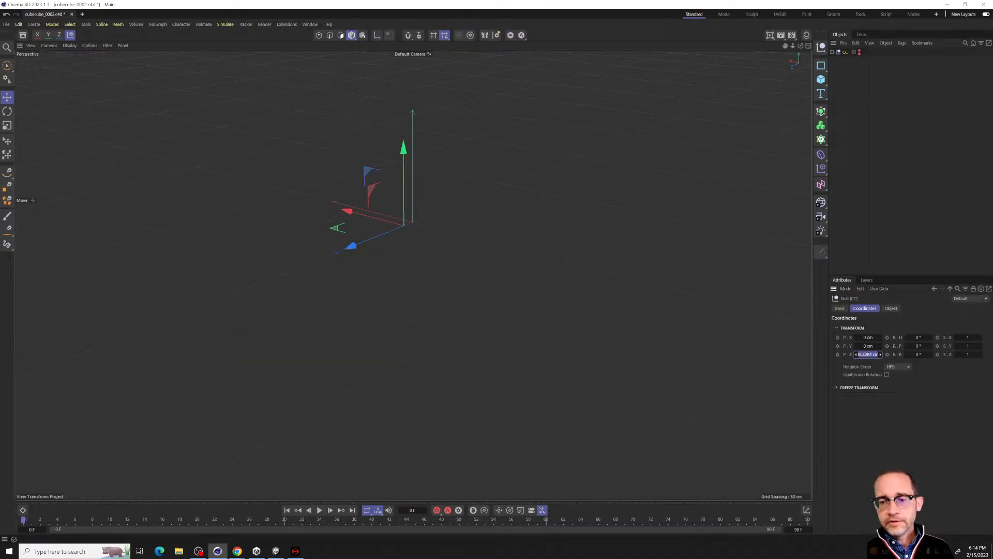
{"action": "type", "text": "0"}
{"action": "key", "text": "Return"}
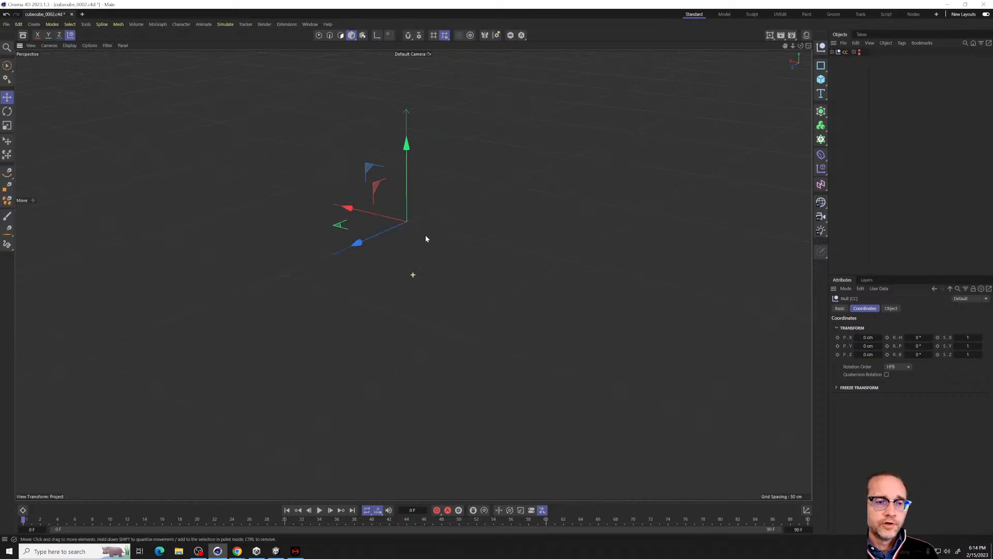
{"action": "left_click_drag", "start_coordinate": [425, 238], "coordinate": [437, 319], "text": "alt"}
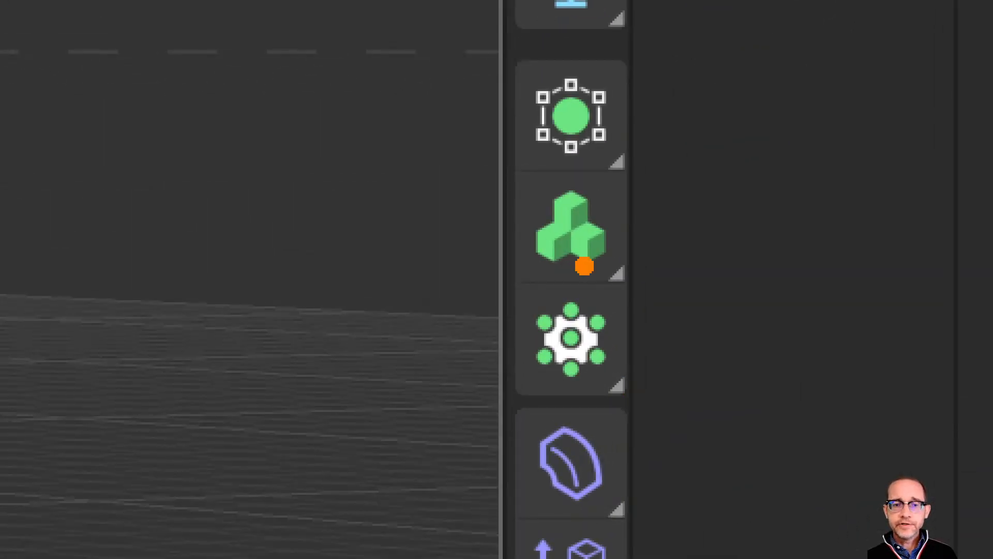
Add a Volume Builder and a Volume Mesher, and nest the Volume Builder inside the Volume Mesher.
{"action": "left_click", "coordinate": [584, 266]}
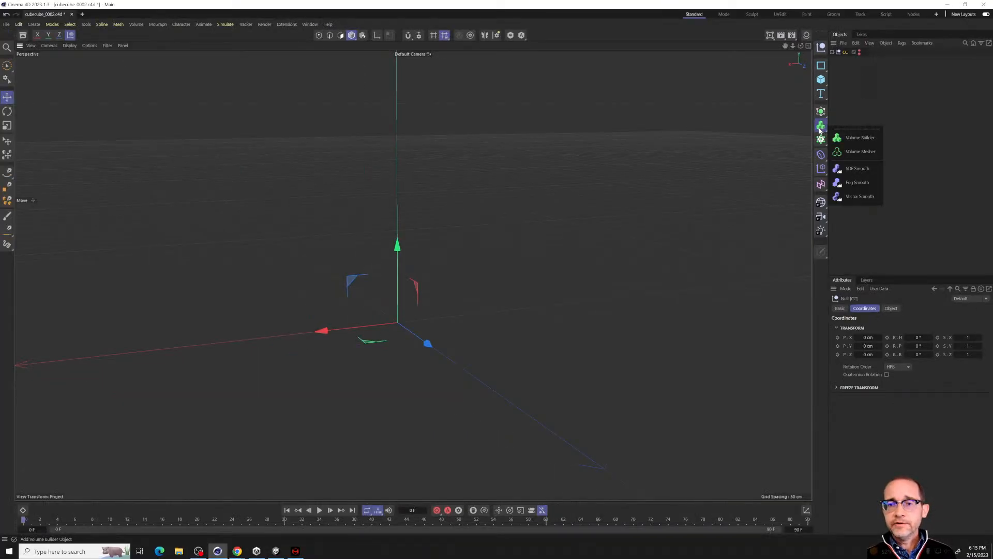
{"action": "left_click", "coordinate": [854, 140]}
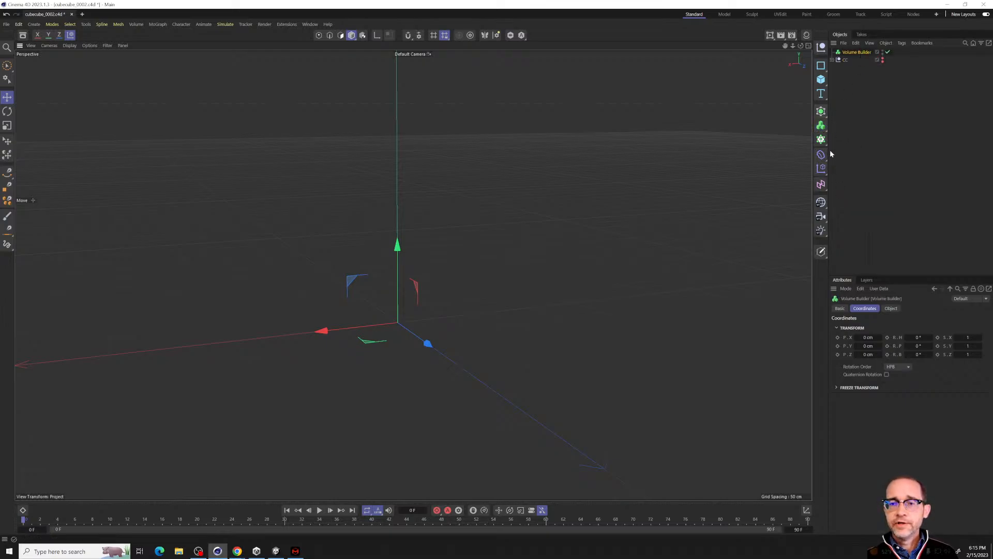
{"action": "left_click", "coordinate": [821, 125]}
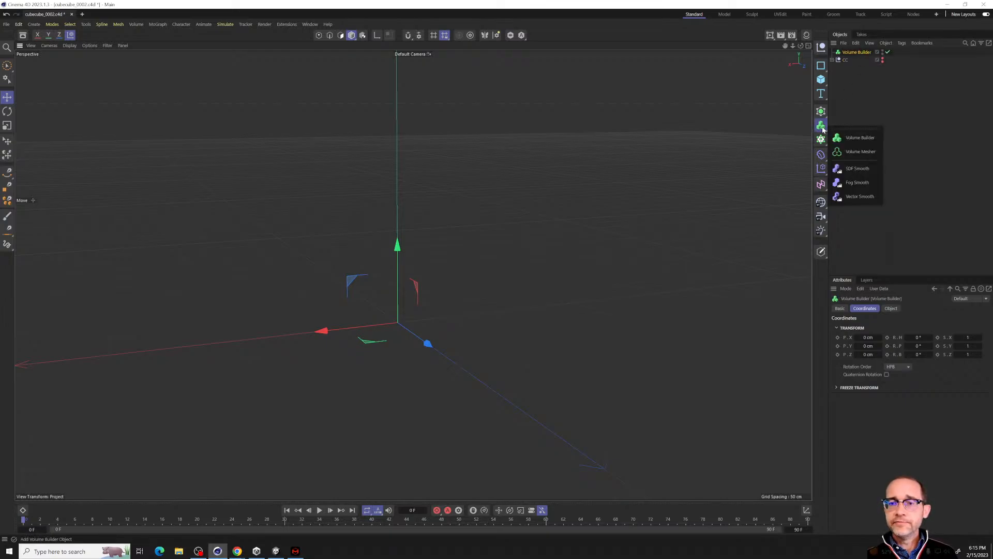
{"action": "left_click", "coordinate": [864, 155]}
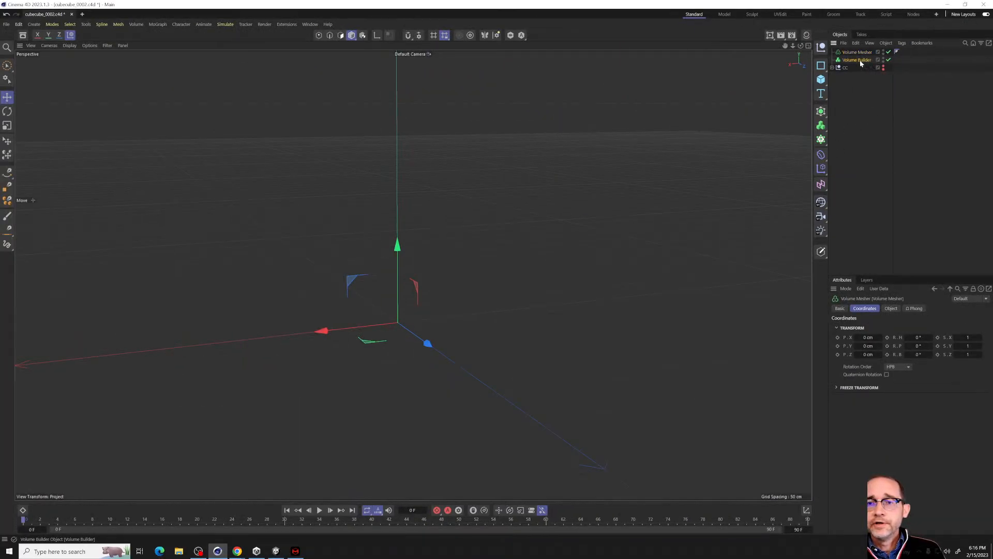
{"action": "left_click_drag", "start_coordinate": [868, 55], "coordinate": [866, 55]}
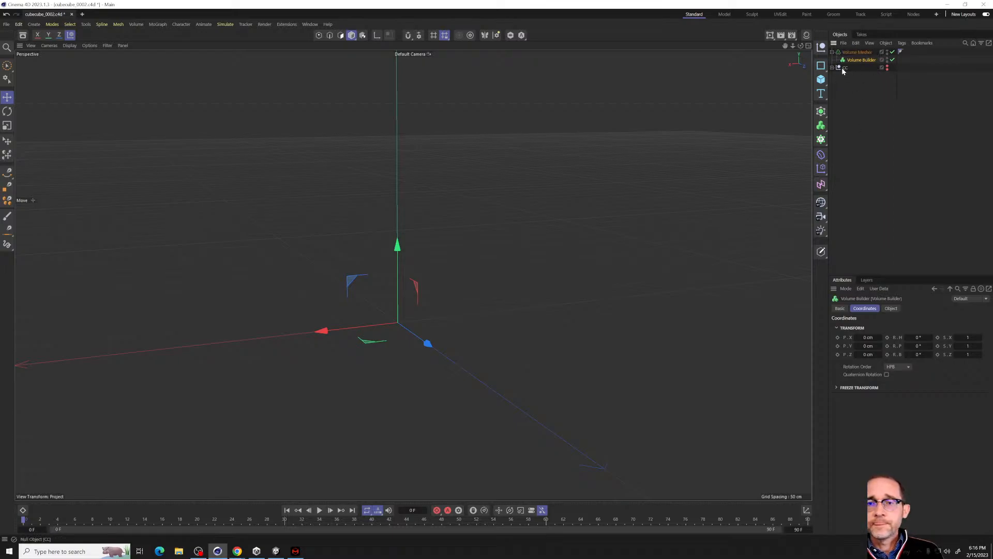
Delete the CC null and its cubes, and select the Volume Mesher.
{"action": "left_click", "coordinate": [845, 68]}
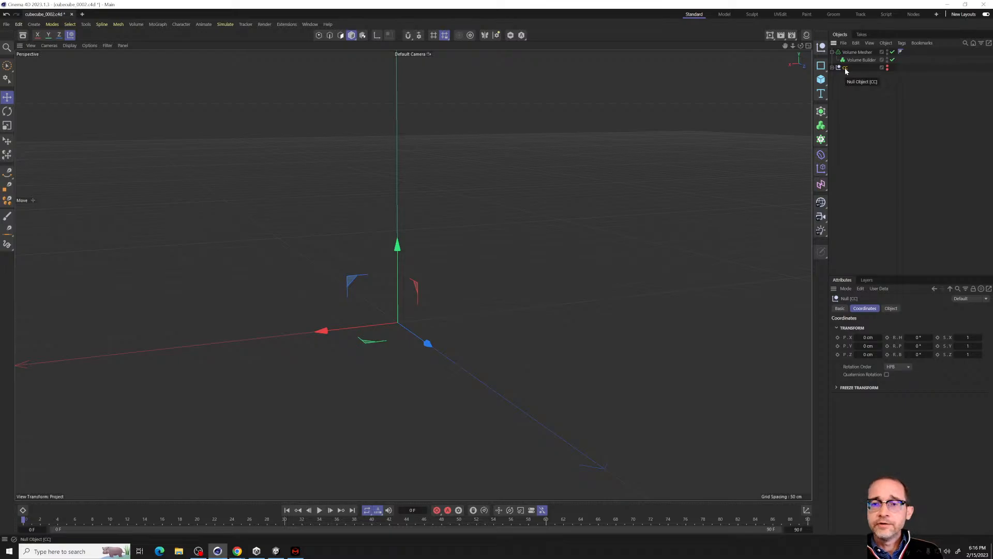
{"action": "key", "text": "Delete"}
{"action": "left_click", "coordinate": [853, 53]}
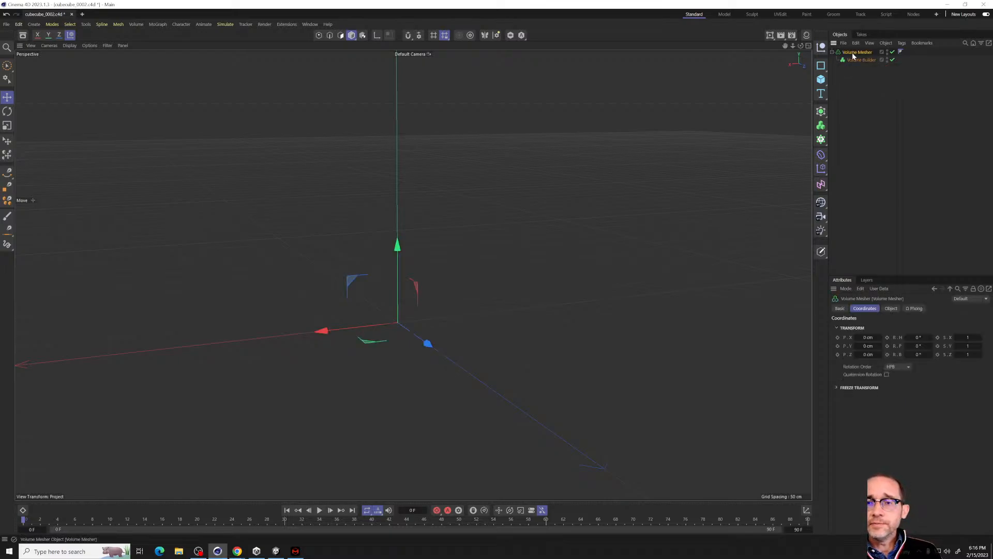
{"action": "left_click_drag", "start_coordinate": [305, 227], "coordinate": [421, 225], "text": "alt"}
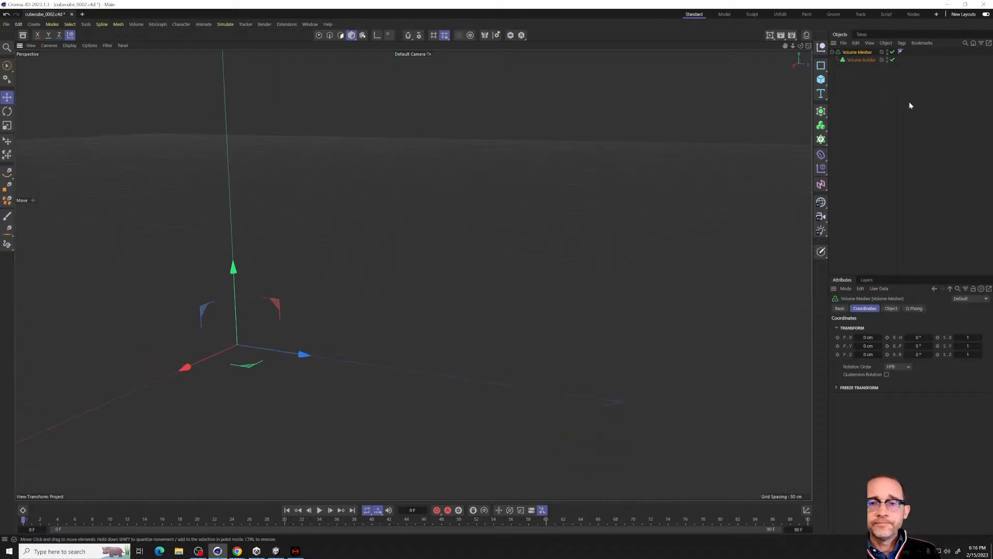
Add a cube and a sphere primitive, and raise the sphere to a Y position of about 176 cm on top of the cube.
{"action": "left_click", "coordinate": [822, 80]}
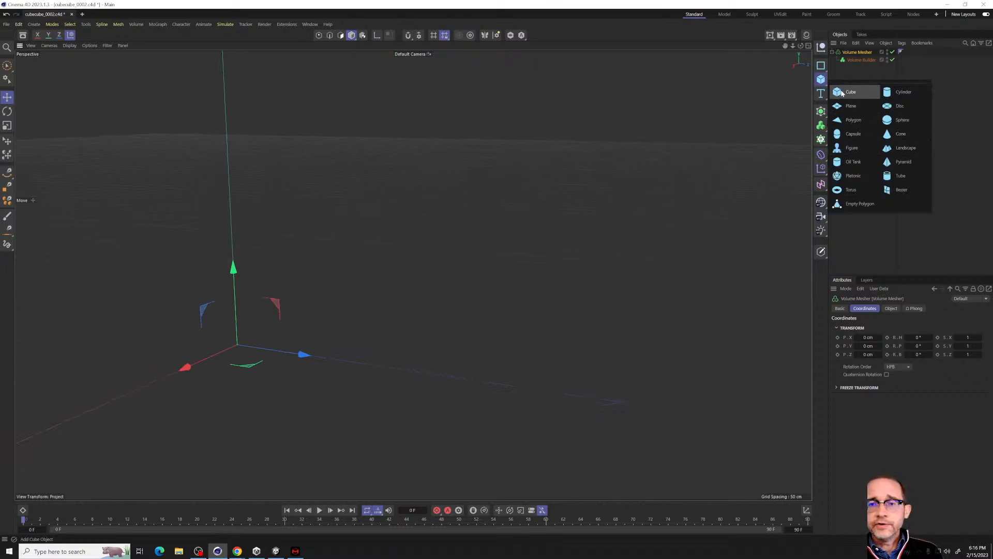
{"action": "left_click", "coordinate": [850, 92]}
{"action": "left_click_drag", "start_coordinate": [398, 295], "coordinate": [889, 139], "text": "alt"}
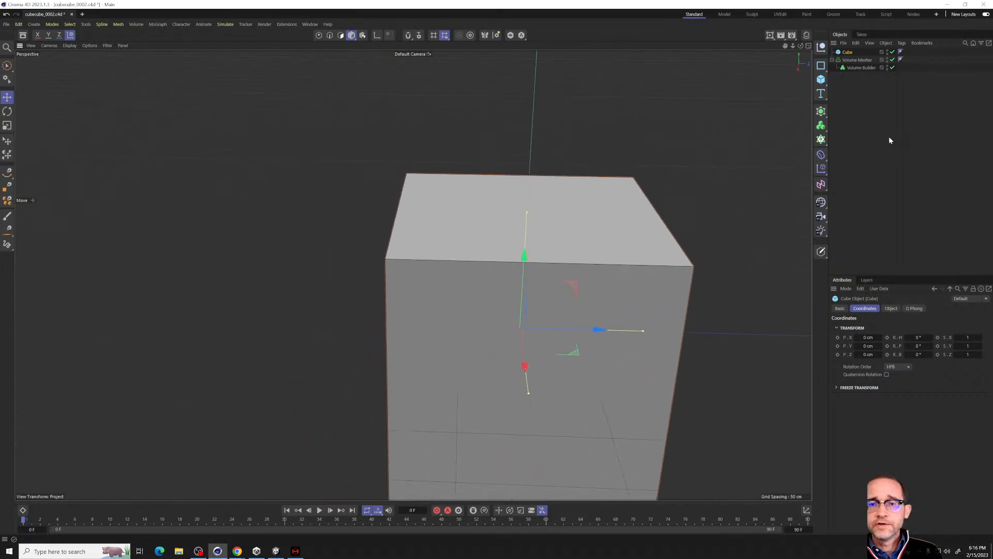
{"action": "left_click", "coordinate": [821, 80]}
{"action": "left_click", "coordinate": [902, 119]}
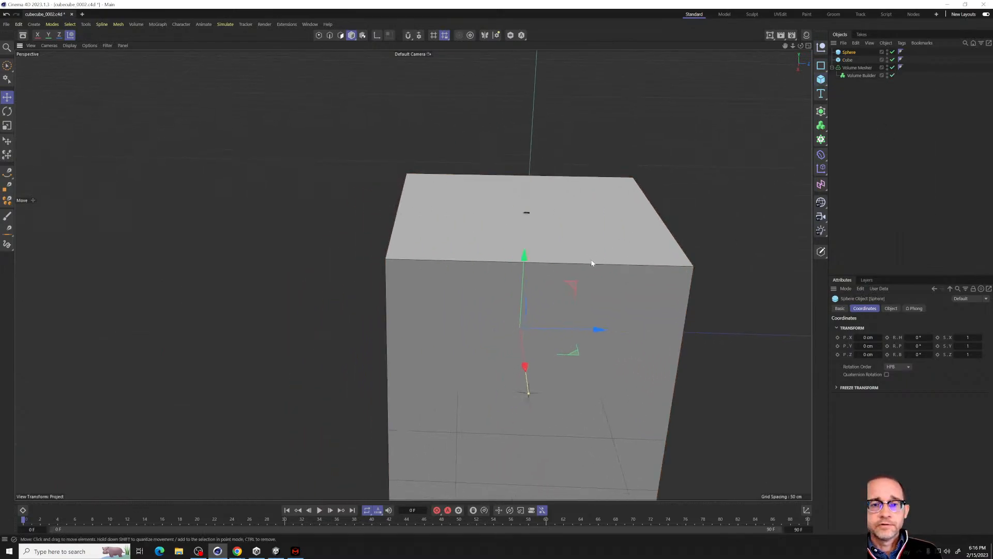
{"action": "left_click_drag", "start_coordinate": [592, 262], "coordinate": [556, 311], "text": "alt"}
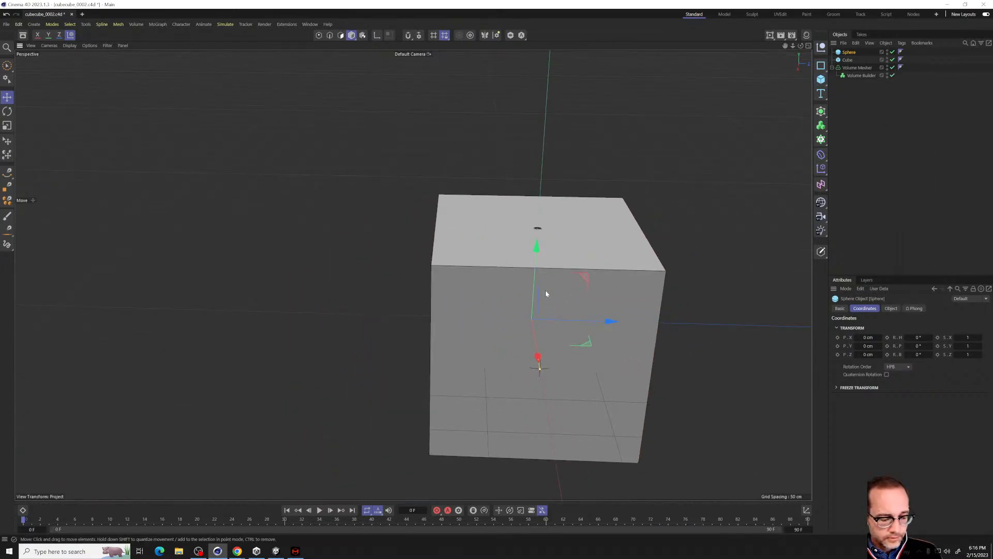
{"action": "left_click_drag", "start_coordinate": [537, 248], "coordinate": [484, 264]}
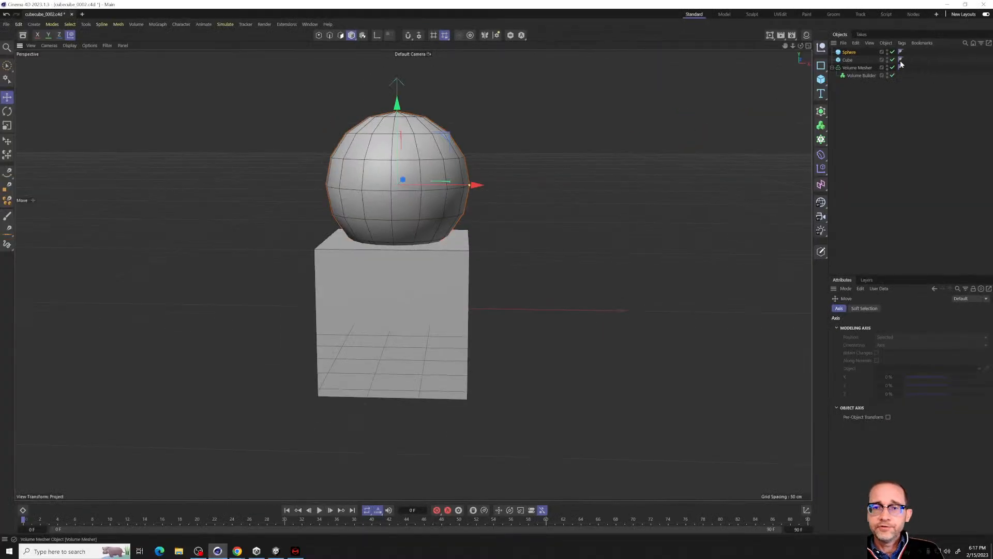
Make both the sphere and the cube children of the Volume Builder, and clear the selection to inspect the merged mesh.
{"action": "left_click", "coordinate": [849, 60], "text": "ctrl"}
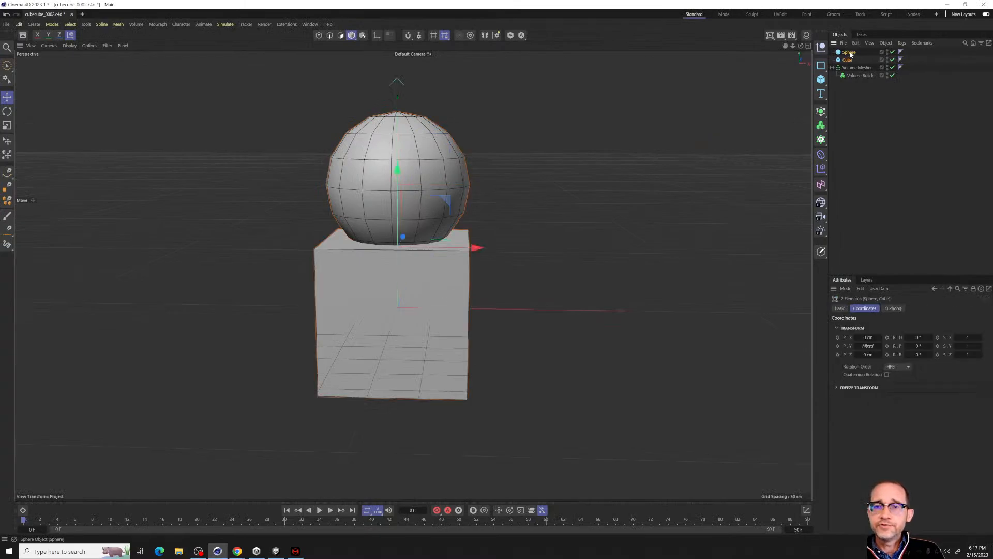
{"action": "left_click_drag", "start_coordinate": [872, 76], "coordinate": [870, 76]}
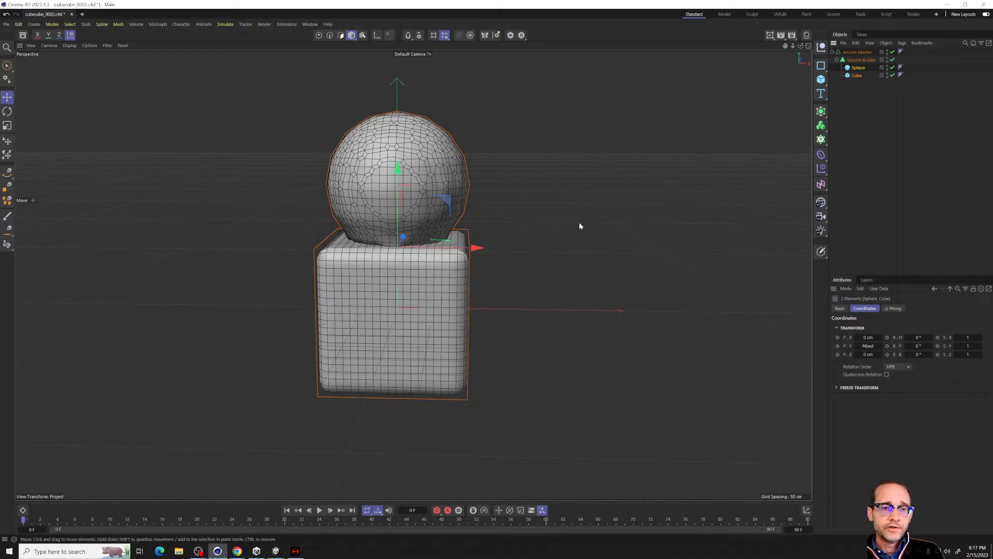
{"action": "left_click", "coordinate": [638, 257]}
{"action": "left_click_drag", "start_coordinate": [424, 267], "coordinate": [410, 287], "text": "alt"}
{"action": "scroll", "coordinate": [413, 242], "scroll_direction": "up", "scroll_amount": 4}
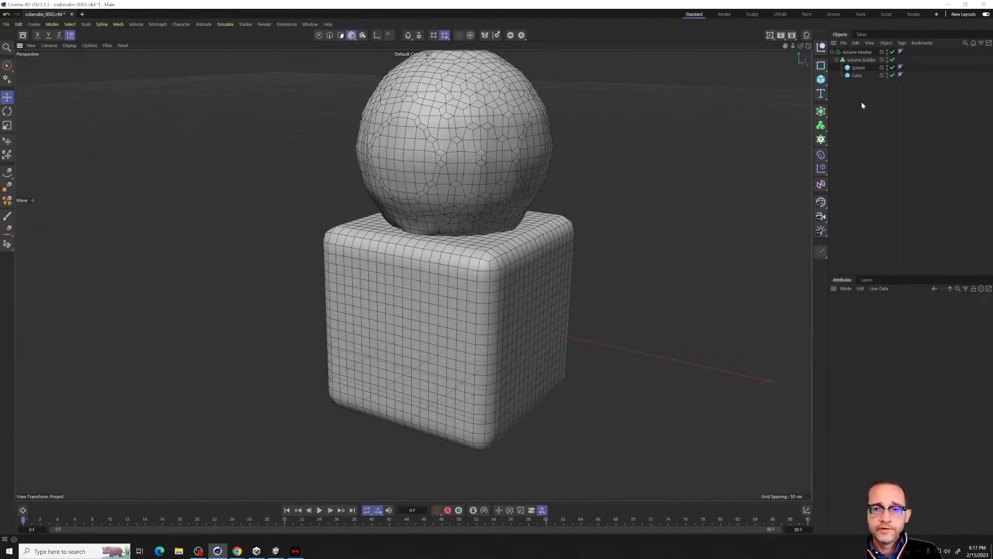
Move the sphere along Z to about -89 cm so it overhangs one side of the cube.
{"action": "left_click", "coordinate": [855, 69]}
{"action": "left_click_drag", "start_coordinate": [472, 176], "coordinate": [541, 171], "text": "alt"}
{"action": "mouse_move", "coordinate": [435, 199]}
{"action": "left_mouse_down", "text": "alt"}
{"action": "mouse_move", "coordinate": [470, 201]}
{"action": "mouse_move", "coordinate": [445, 197]}
{"action": "left_mouse_up", "text": "alt"}
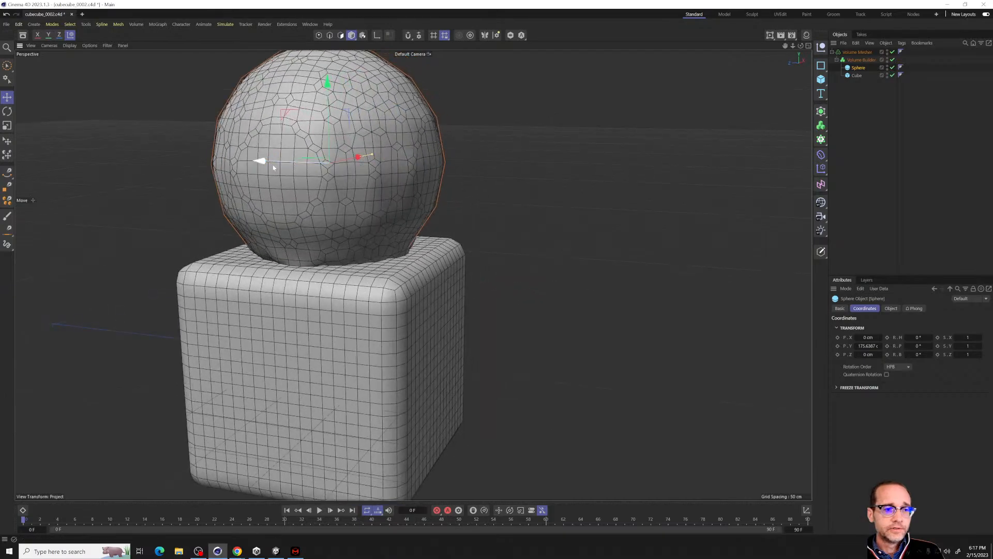
{"action": "left_click_drag", "start_coordinate": [265, 160], "coordinate": [394, 220]}
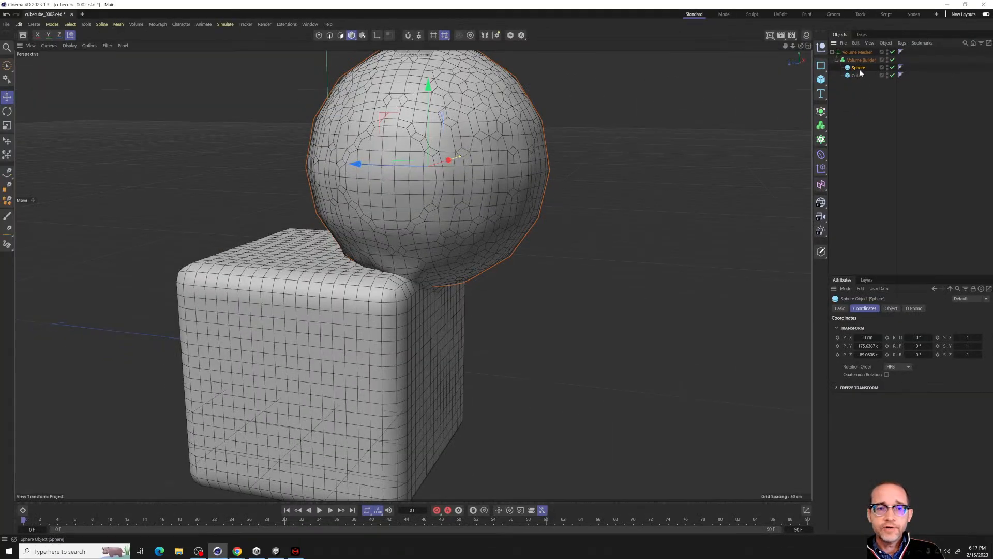
Rotate the cube freely so it stands tilted on a corner beneath the sphere.
{"action": "left_click", "coordinate": [856, 76]}
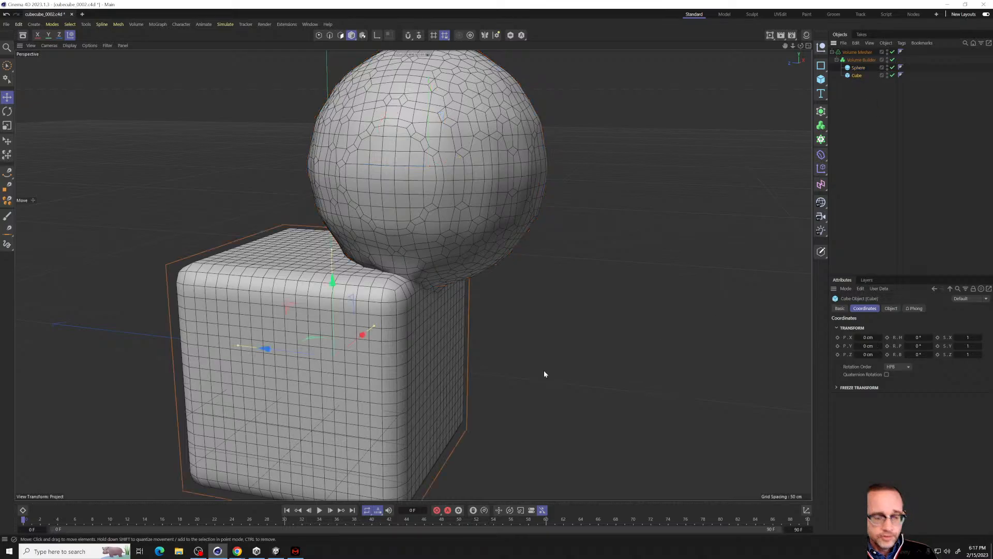
{"action": "key", "text": "r"}
{"action": "left_click_drag", "start_coordinate": [316, 357], "coordinate": [364, 332]}
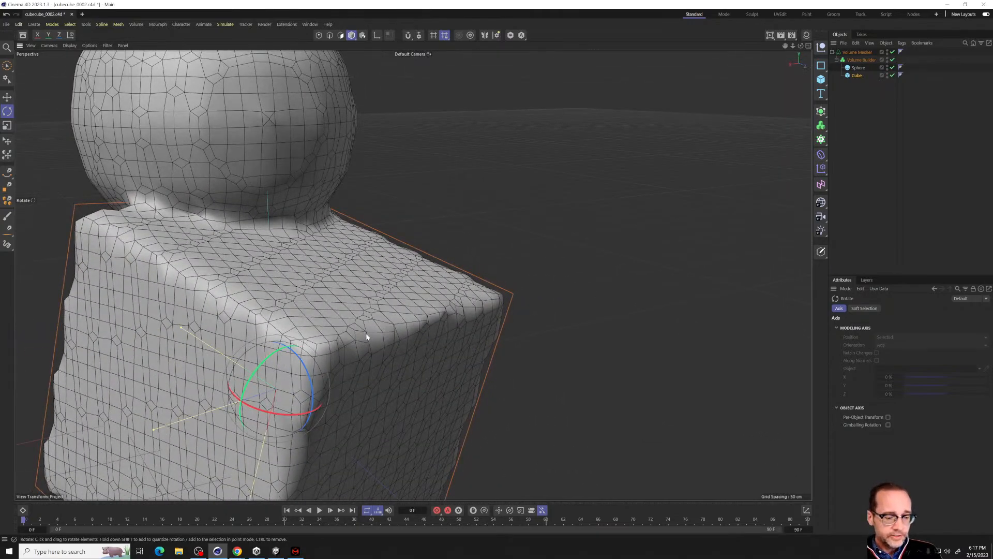
{"action": "key", "text": "t"}
{"action": "left_click_drag", "start_coordinate": [415, 309], "coordinate": [420, 284]}
{"action": "key", "text": "r"}
{"action": "left_click_drag", "start_coordinate": [306, 331], "coordinate": [417, 337]}
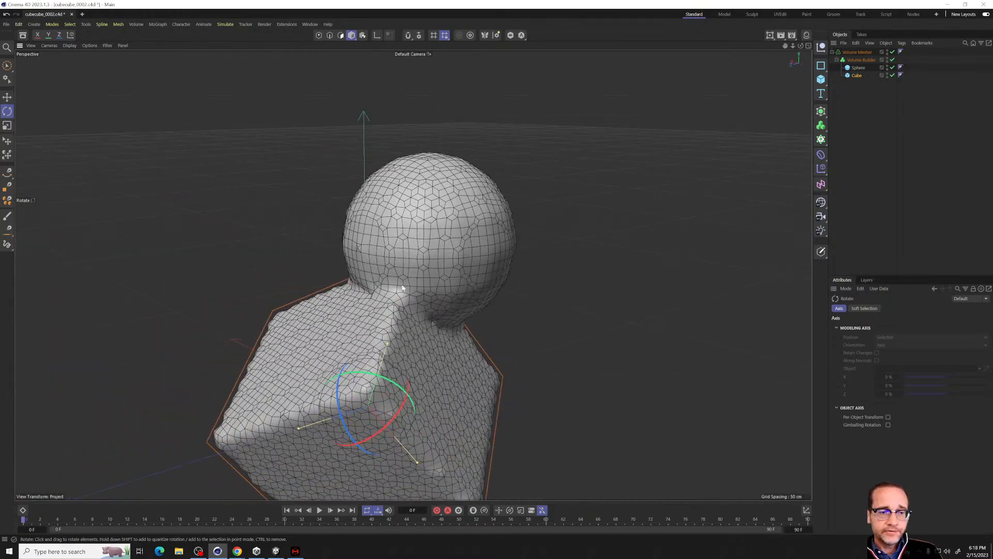
{"action": "mouse_move", "coordinate": [443, 383]}
{"action": "left_mouse_down", "text": "alt"}
{"action": "mouse_move", "coordinate": [445, 372]}
{"action": "mouse_move", "coordinate": [468, 406]}
{"action": "mouse_move", "coordinate": [468, 340]}
{"action": "mouse_move", "coordinate": [444, 375]}
{"action": "mouse_move", "coordinate": [455, 378]}
{"action": "left_mouse_up", "text": "alt"}
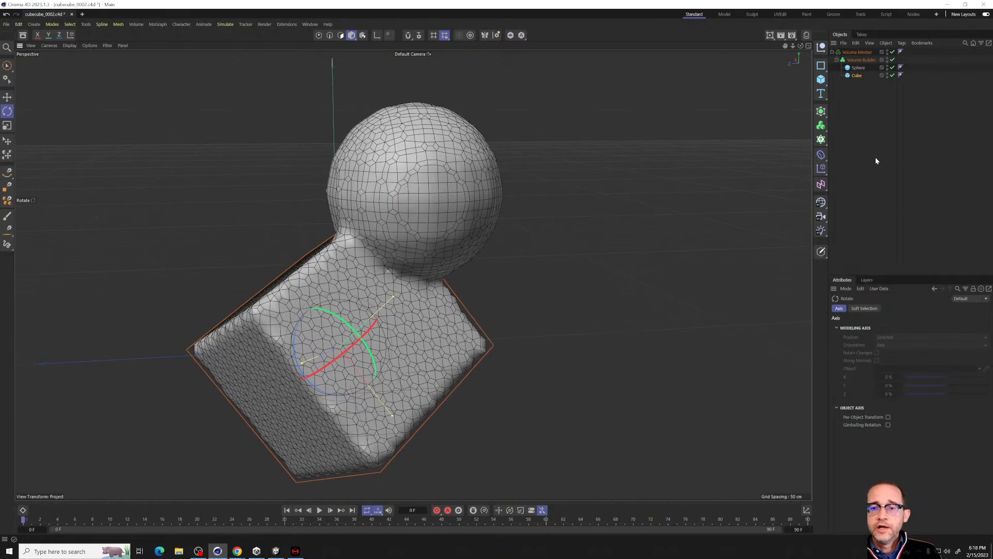
Add an SDF Smooth filter layer in the Volume Builder's object properties, enlarging the attributes area for a full view of them.
{"action": "left_click", "coordinate": [857, 59]}
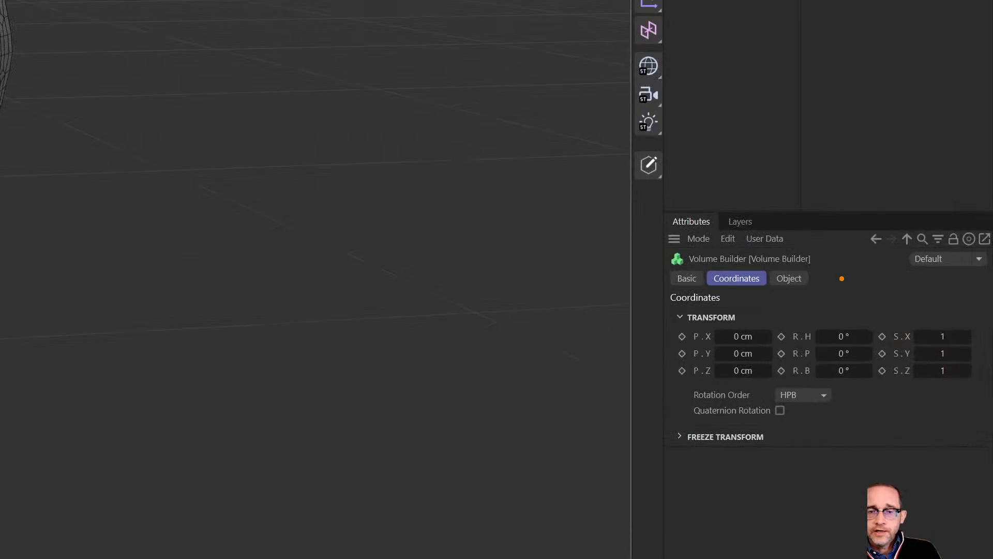
{"action": "mouse_move", "coordinate": [837, 270]}
{"action": "left_mouse_down"}
{"action": "mouse_move", "coordinate": [765, 305]}
{"action": "mouse_move", "coordinate": [830, 247]}
{"action": "left_mouse_up"}
{"action": "key", "text": "Escape"}
{"action": "left_click", "coordinate": [890, 309]}
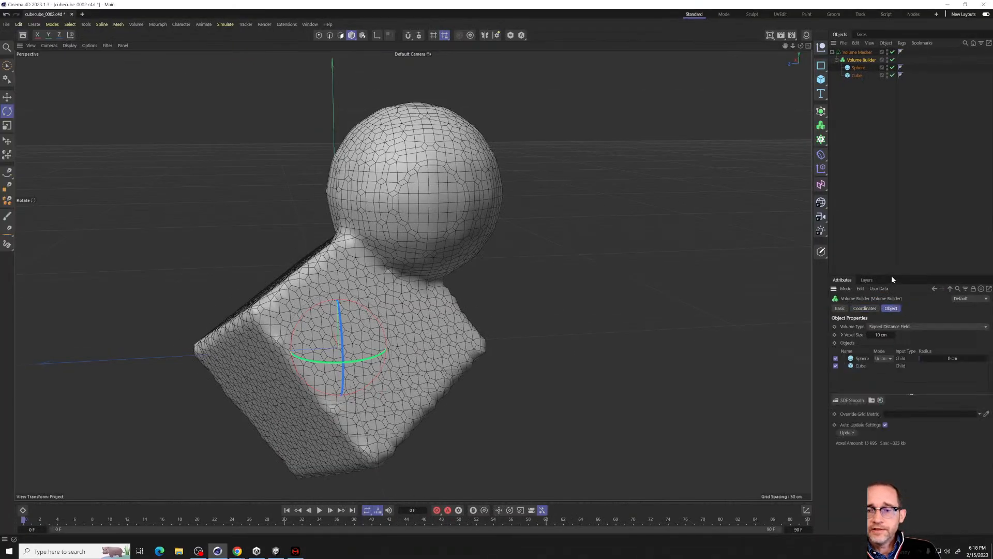
{"action": "left_click_drag", "start_coordinate": [891, 274], "coordinate": [891, 188]}
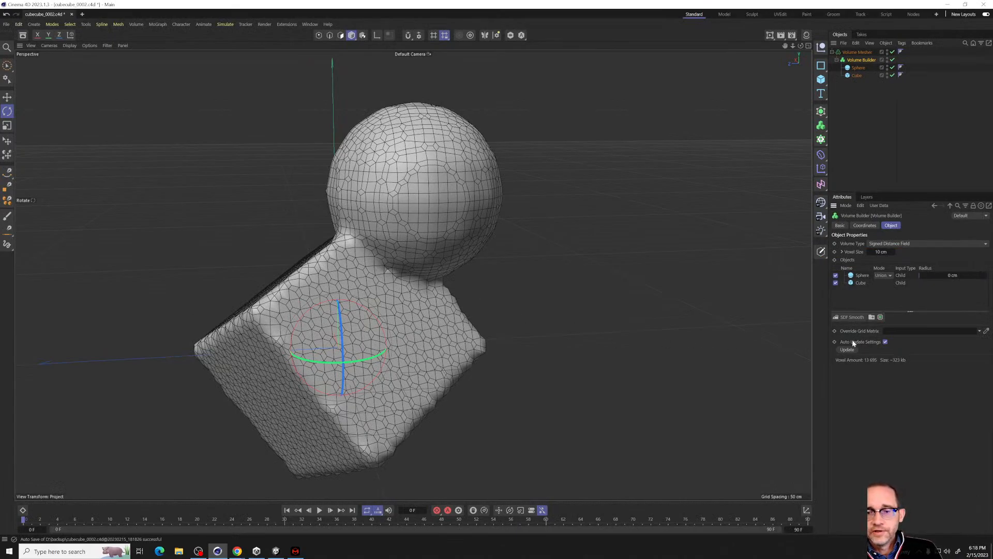
{"action": "left_click", "coordinate": [846, 315]}
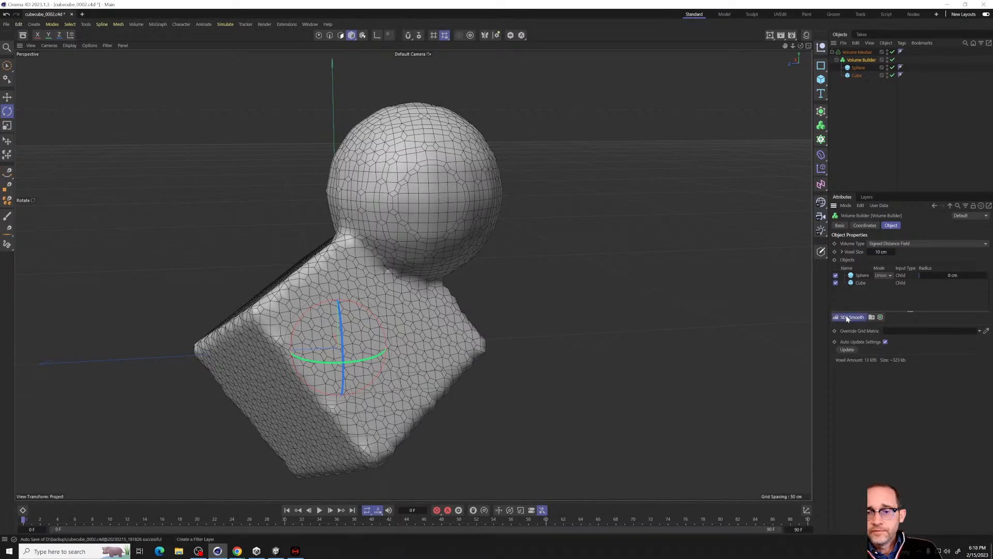
{"action": "left_click_drag", "start_coordinate": [303, 376], "coordinate": [524, 257], "text": "alt"}
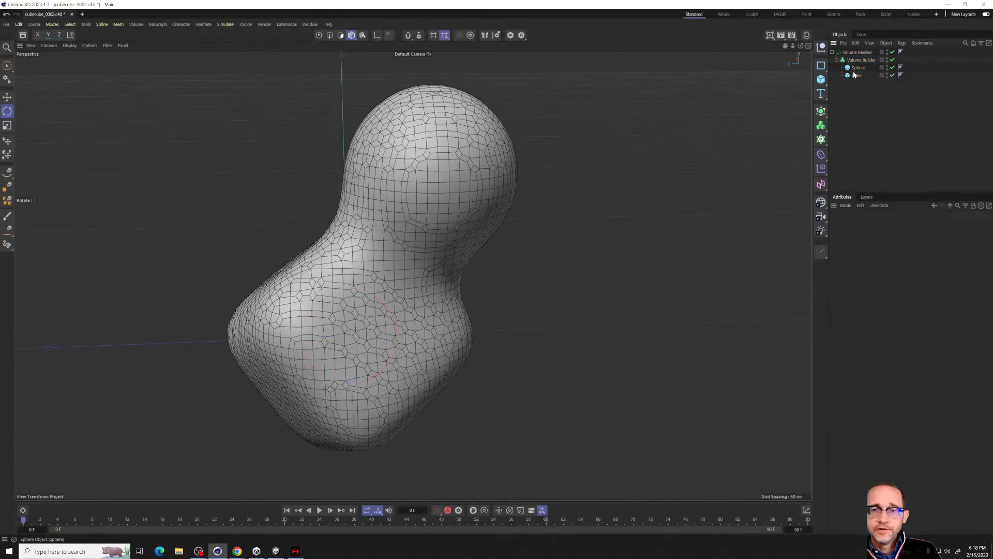
Move the sphere farther out along its Z axis, and place a duplicate of it above the opposite side of the cube.
{"action": "left_click", "coordinate": [855, 75]}
{"action": "left_click", "coordinate": [858, 68]}
{"action": "key", "text": "e"}
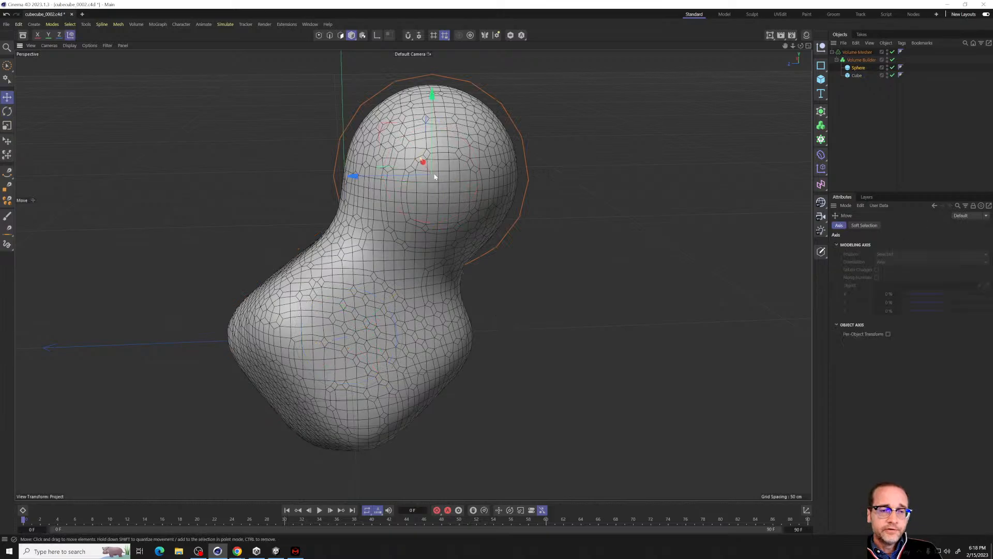
{"action": "left_click_drag", "start_coordinate": [435, 177], "coordinate": [443, 243]}
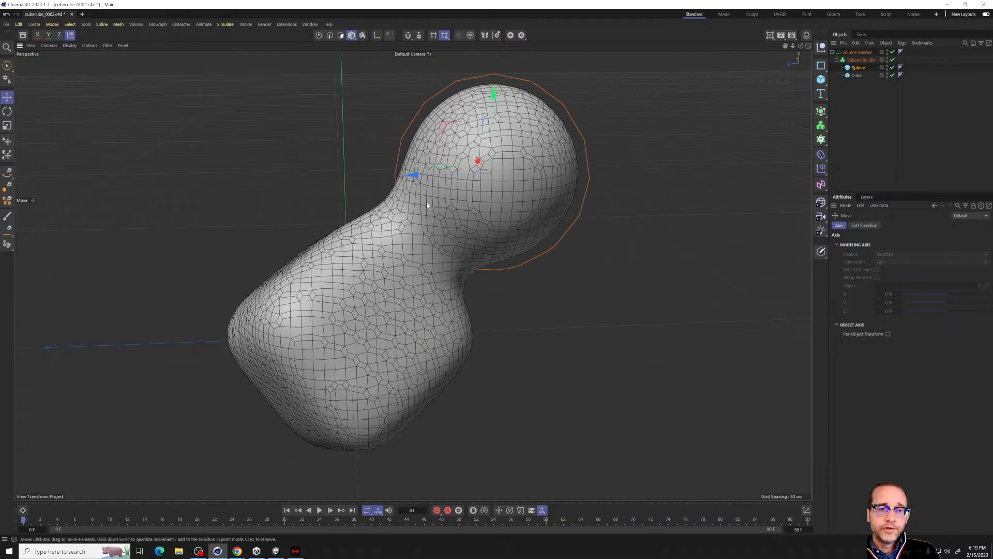
{"action": "left_click_drag", "start_coordinate": [412, 175], "coordinate": [181, 176], "text": "ctrl"}
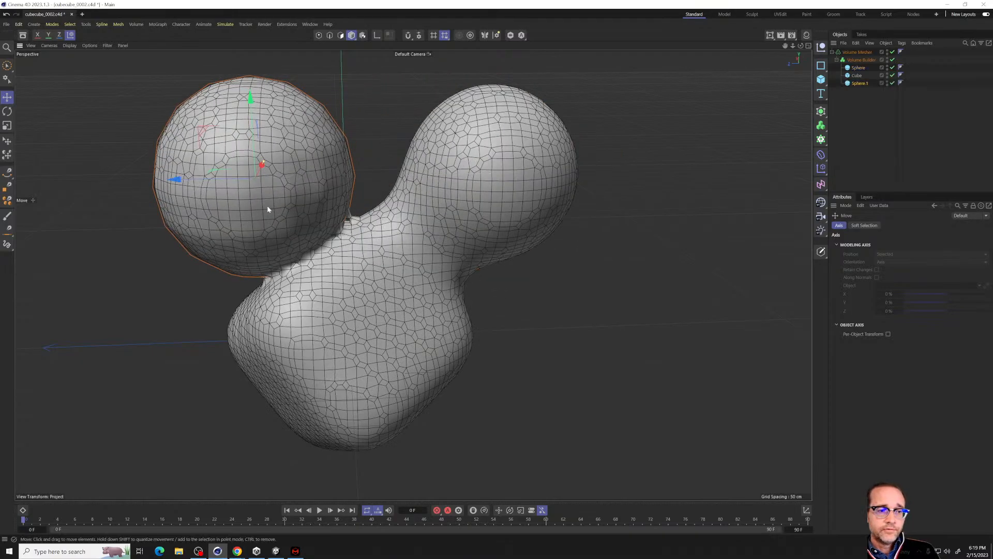
{"action": "left_click_drag", "start_coordinate": [299, 236], "coordinate": [248, 232], "text": "alt"}
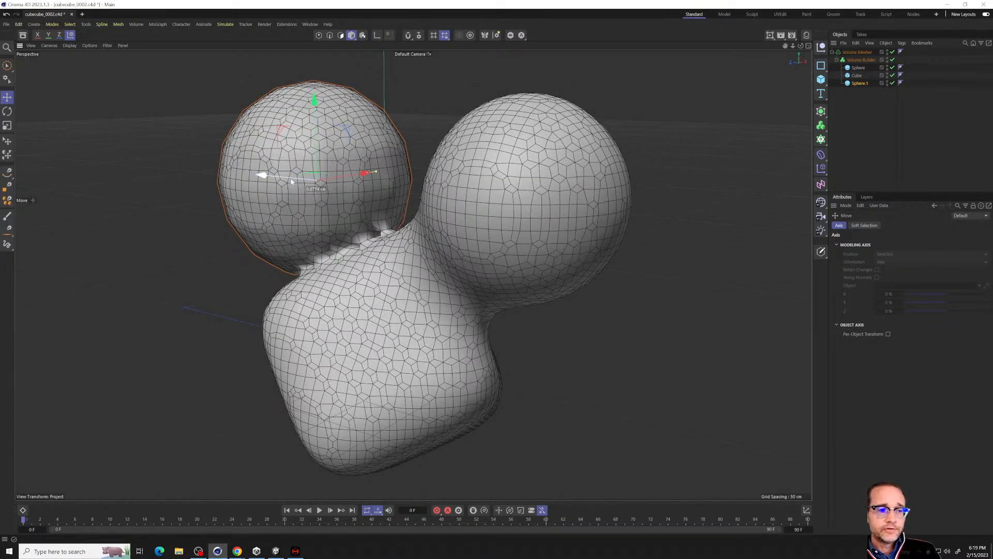
Move the duplicate sphere outward along Z and lower it so it blends into the side of the cube.
{"action": "left_click_drag", "start_coordinate": [265, 174], "coordinate": [388, 244], "text": "alt"}
{"action": "middle_click", "coordinate": [388, 245]}
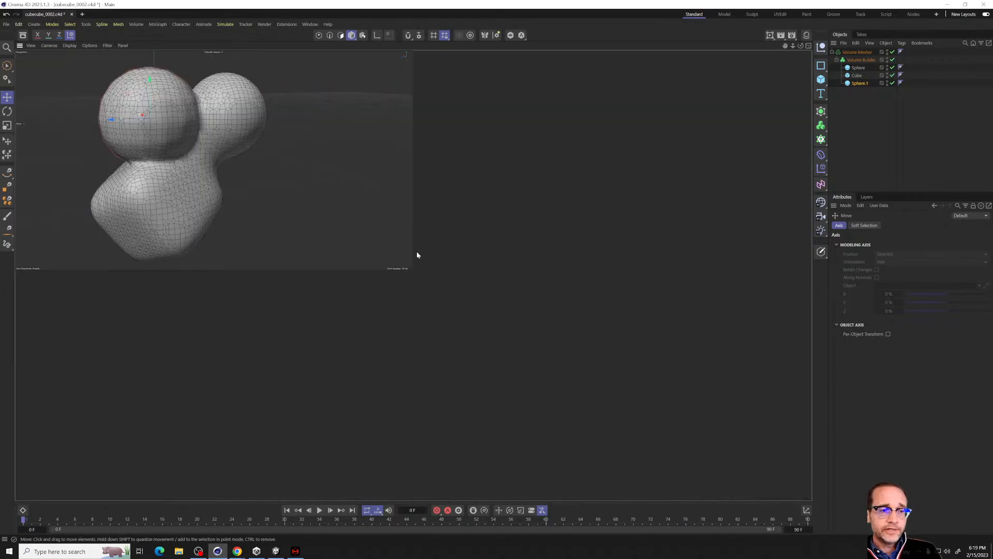
{"action": "left_click", "coordinate": [410, 45]}
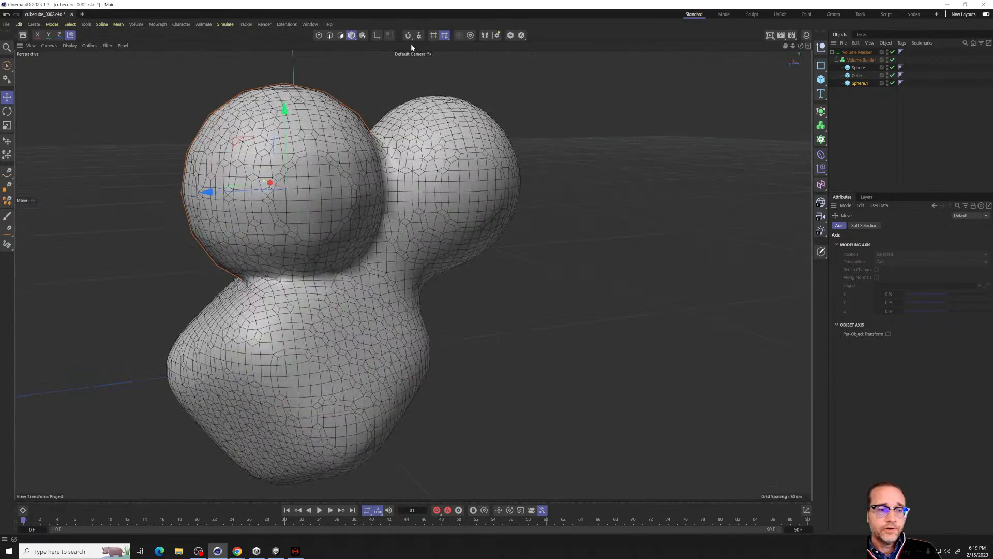
{"action": "left_click_drag", "start_coordinate": [366, 215], "coordinate": [521, 253], "text": "alt"}
{"action": "middle_click_drag", "start_coordinate": [507, 325], "coordinate": [641, 249], "text": "alt"}
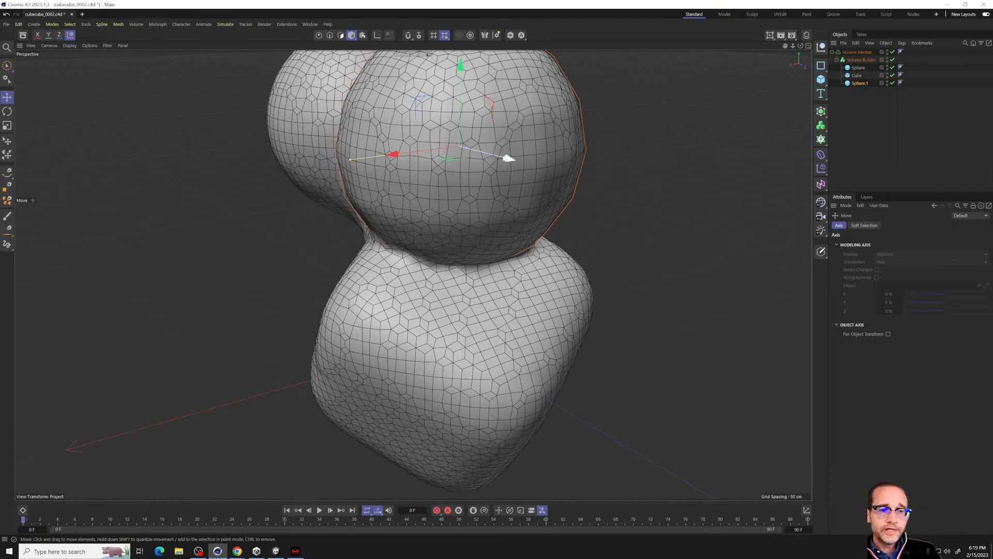
{"action": "left_click_drag", "start_coordinate": [504, 159], "coordinate": [595, 188]}
{"action": "left_click_drag", "start_coordinate": [543, 106], "coordinate": [478, 370]}
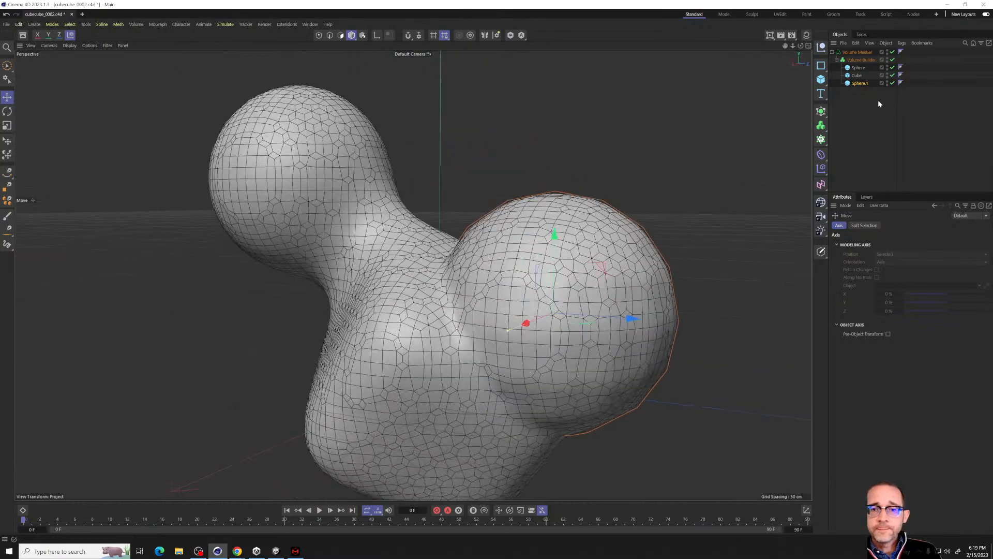
Make the duplicate sphere editable and scale it along its X axis to flatten it.
{"action": "left_click", "coordinate": [878, 102]}
{"action": "left_click", "coordinate": [860, 83]}
{"action": "left_click_drag", "start_coordinate": [536, 342], "coordinate": [498, 339], "text": "alt"}
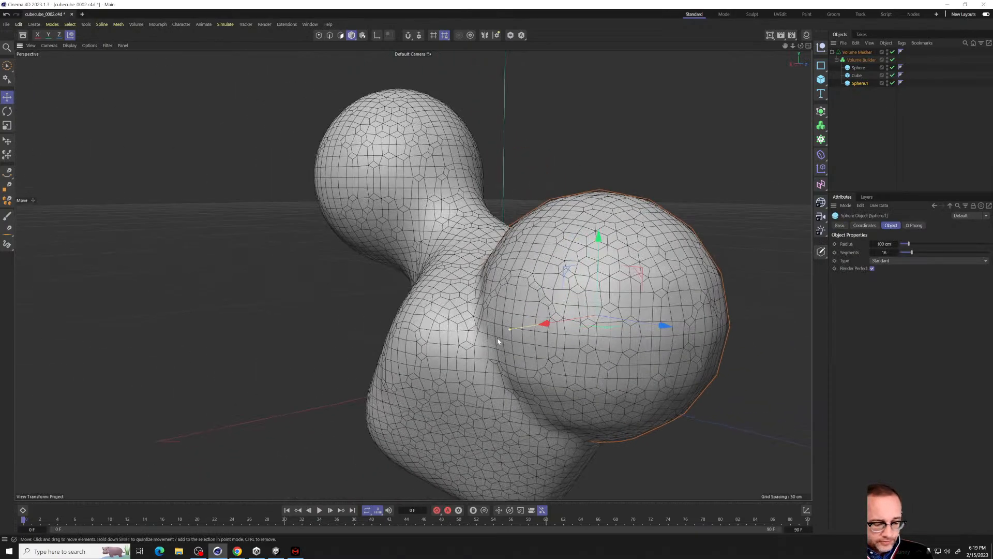
{"action": "key", "text": "c"}
{"action": "left_click_drag", "start_coordinate": [472, 371], "coordinate": [456, 374], "text": "alt"}
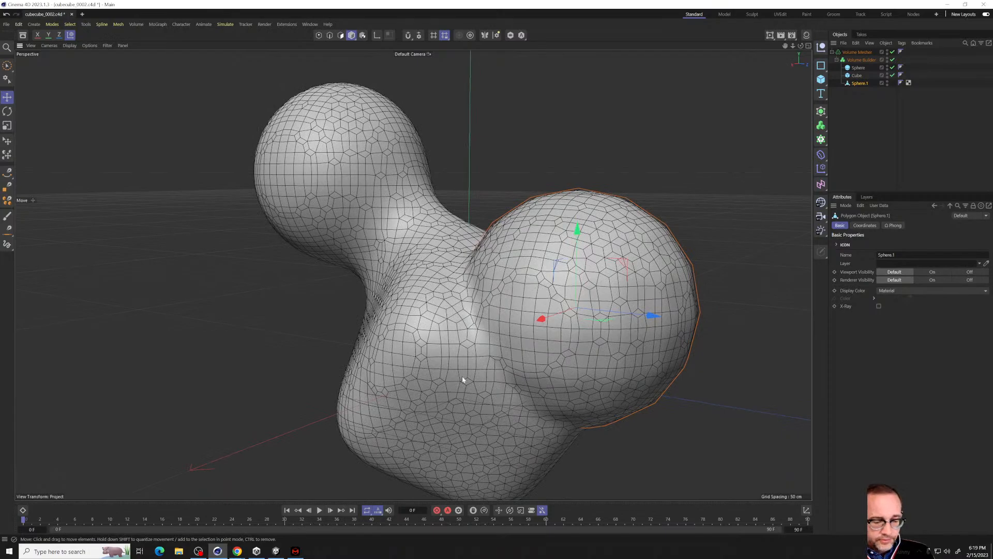
{"action": "key", "text": "t"}
{"action": "left_click_drag", "start_coordinate": [538, 317], "coordinate": [561, 319]}
{"action": "left_click_drag", "start_coordinate": [465, 331], "coordinate": [503, 335], "text": "alt"}
{"action": "middle_click_drag", "start_coordinate": [503, 334], "coordinate": [634, 272], "text": "alt"}
{"action": "scroll", "coordinate": [634, 272], "scroll_direction": "down", "scroll_amount": 1}
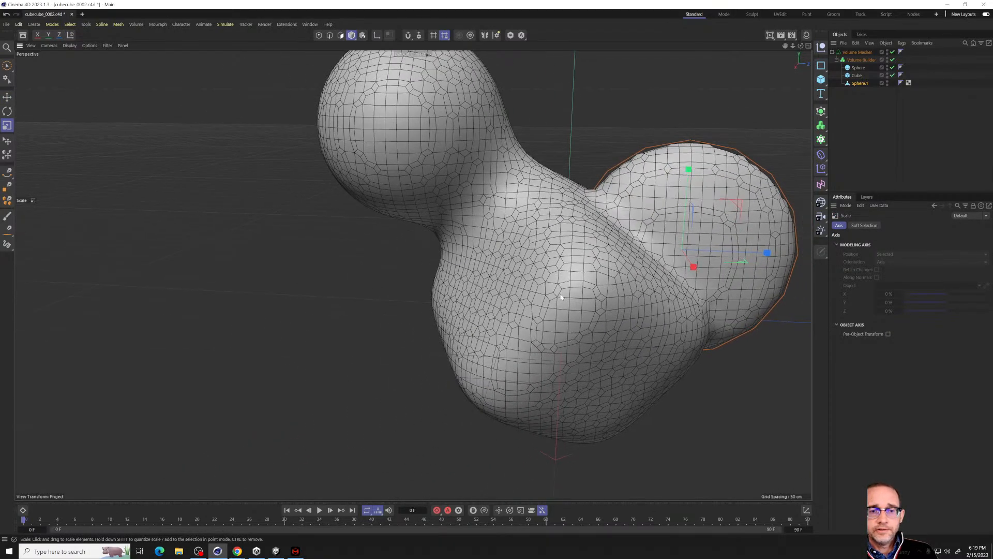
Nudge the whole Volume Mesher object slightly upward along its Y axis.
{"action": "left_click", "coordinate": [561, 297]}
{"action": "key", "text": "e"}
{"action": "mouse_move", "coordinate": [566, 231]}
{"action": "left_mouse_down"}
{"action": "mouse_move", "coordinate": [566, 272]}
{"action": "mouse_move", "coordinate": [567, 226]}
{"action": "left_mouse_up"}
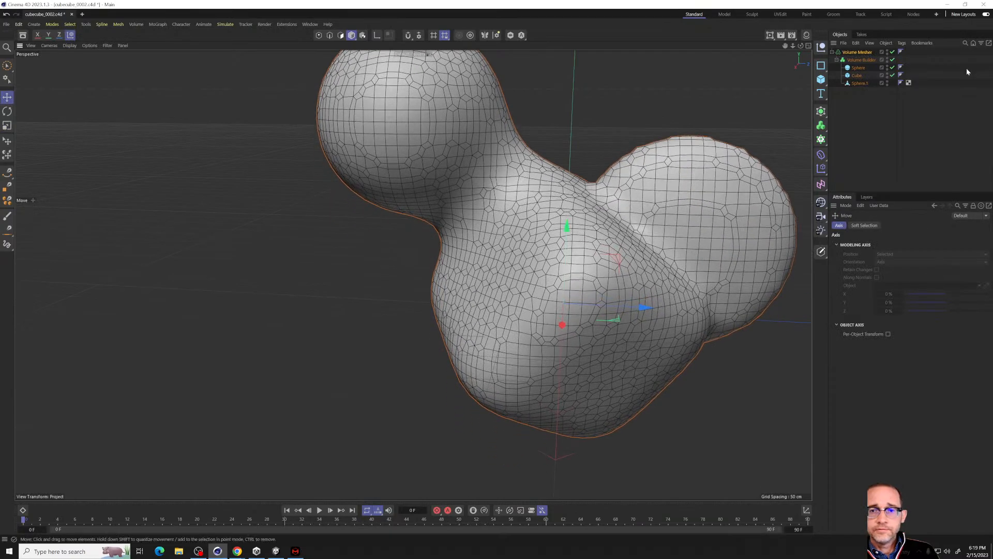
Delete both spheres and the cube from the Volume Builder, keeping the Volume Builder and Volume Mesher empty.
{"action": "left_click", "coordinate": [857, 75]}
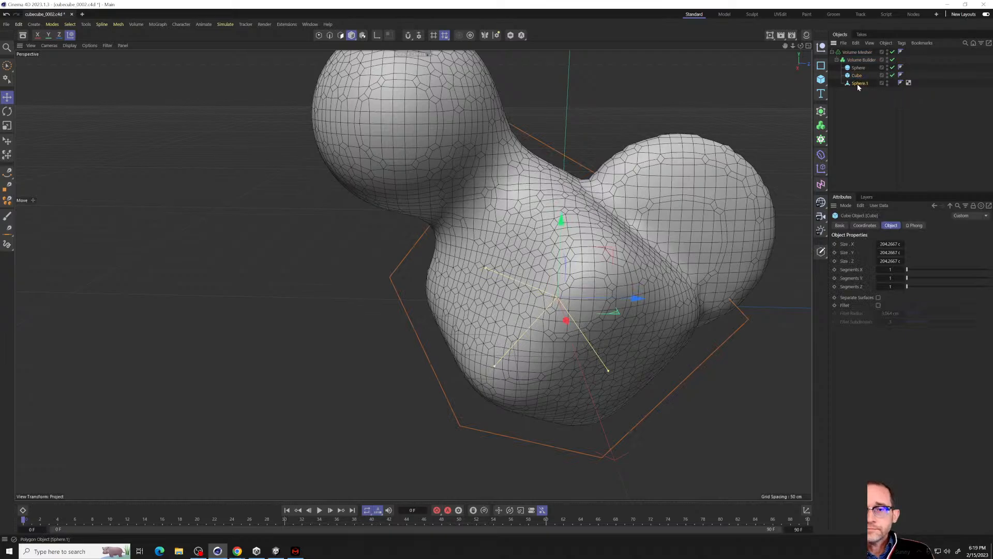
{"action": "left_click", "coordinate": [858, 68]}
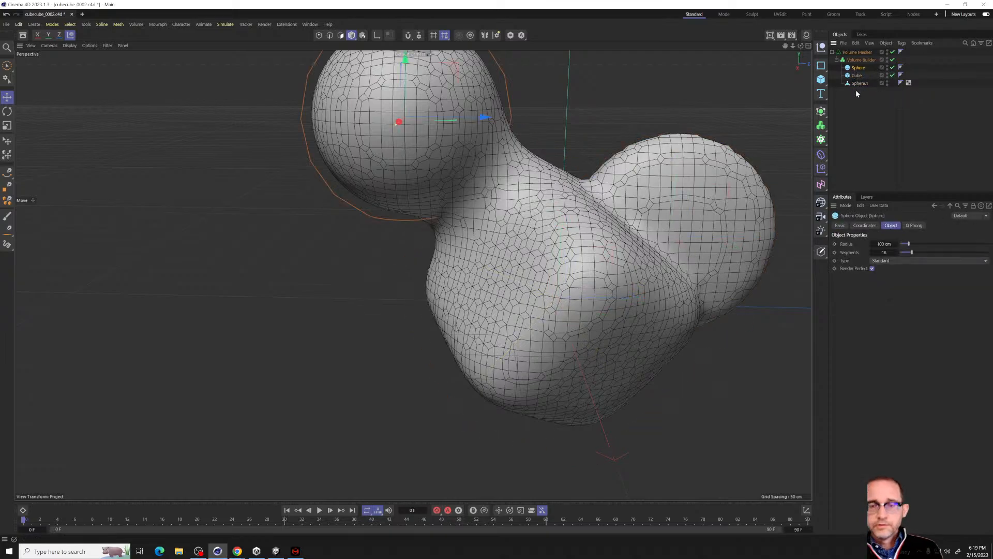
{"action": "key", "text": "Delete"}
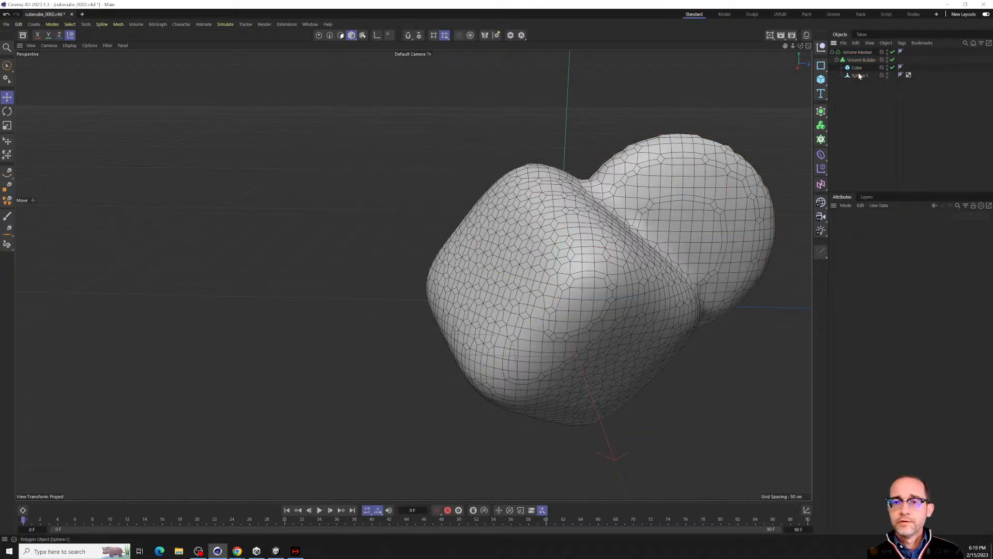
{"action": "left_click", "coordinate": [860, 76]}
{"action": "key", "text": "Delete"}
{"action": "left_click", "coordinate": [857, 69]}
{"action": "key", "text": "Delete"}
{"action": "key", "text": "space"}
{"action": "left_click_drag", "start_coordinate": [552, 276], "coordinate": [578, 280], "text": "alt"}
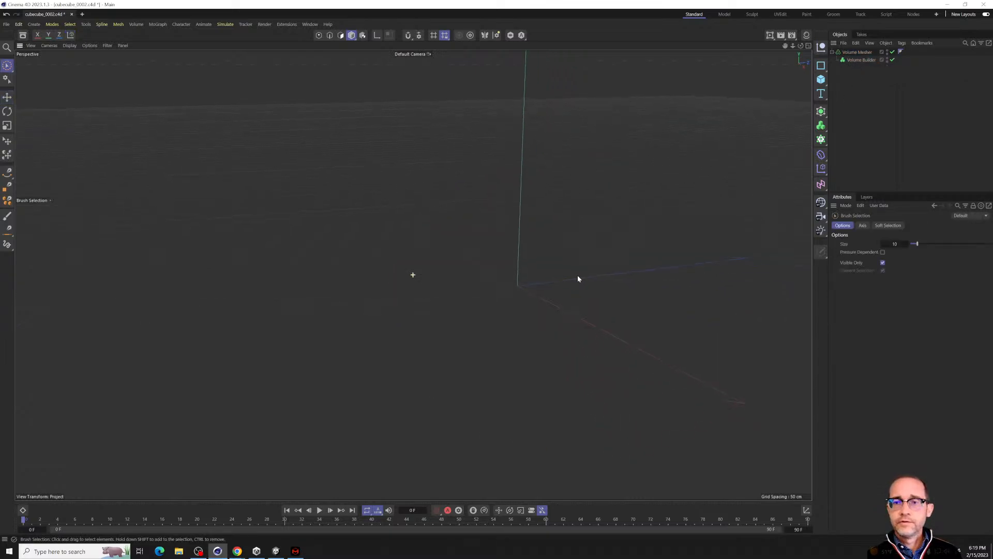
Add a sphere and a cone primitive at the scene's origin.
{"action": "left_click", "coordinate": [823, 79]}
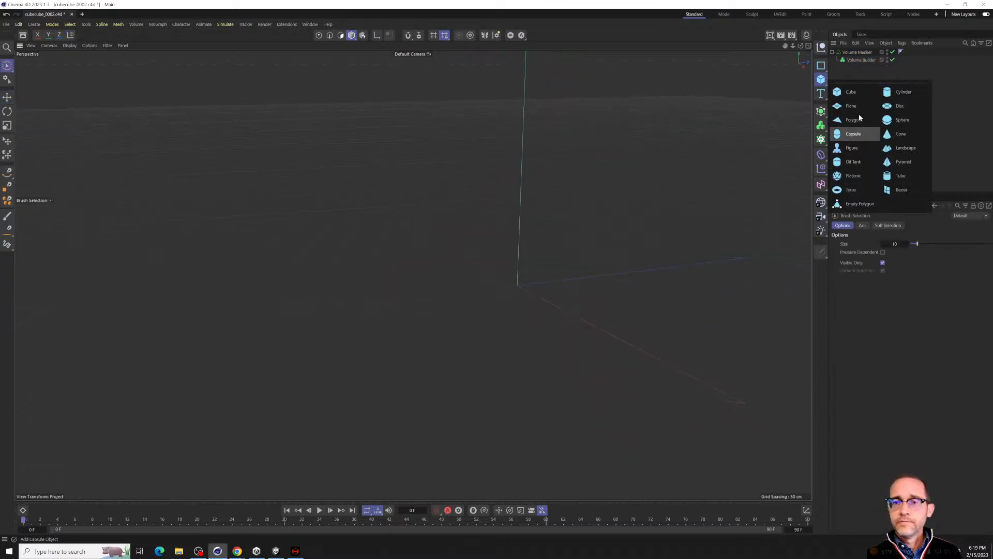
{"action": "left_click", "coordinate": [903, 124]}
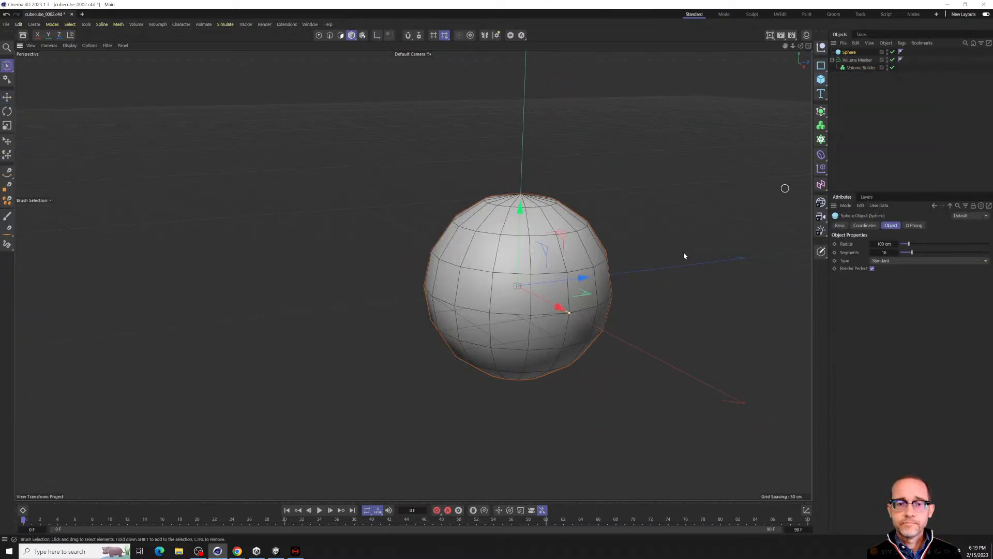
{"action": "left_click", "coordinate": [821, 79]}
{"action": "left_click", "coordinate": [896, 134]}
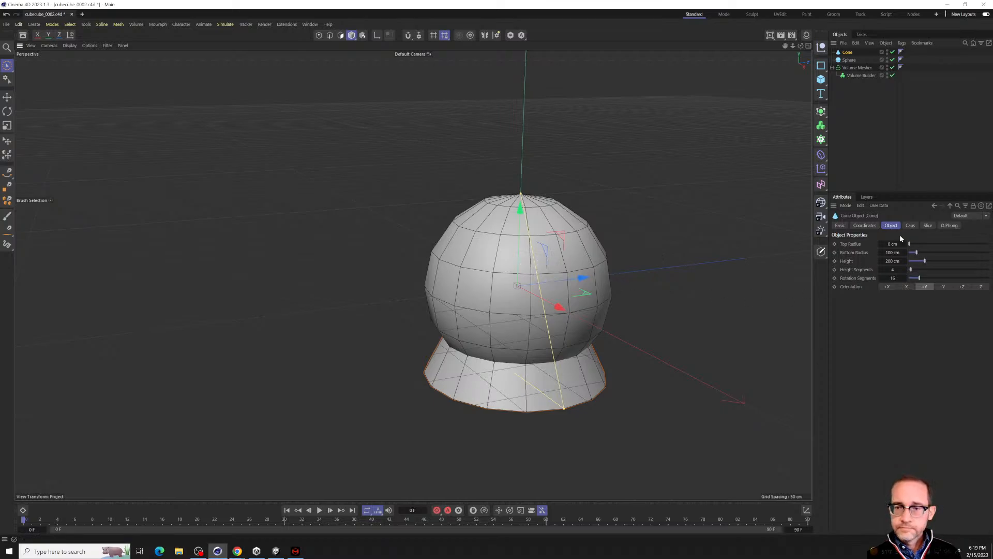
Try several orientations for the cone and set it to +X.
{"action": "left_click", "coordinate": [942, 287]}
{"action": "left_click", "coordinate": [913, 287]}
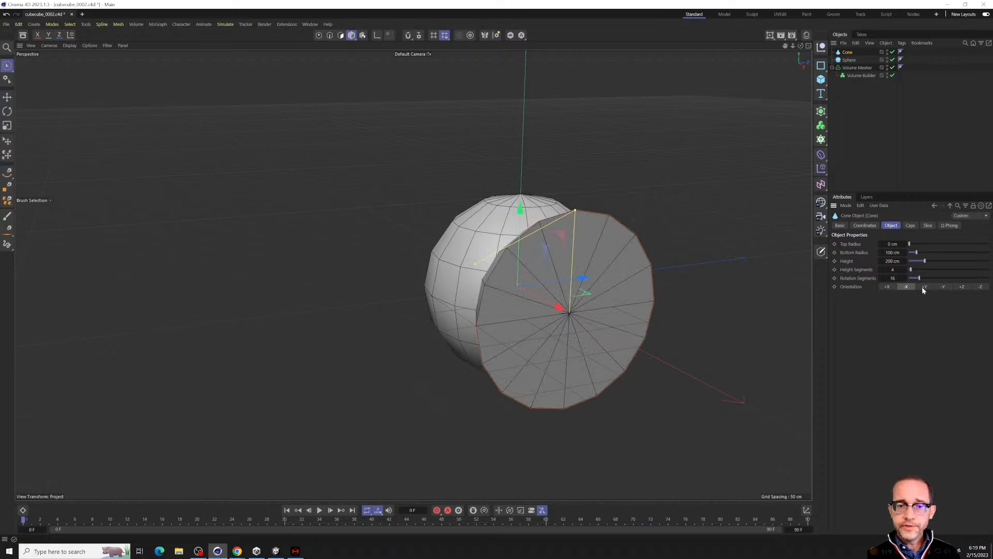
{"action": "left_click", "coordinate": [924, 287]}
{"action": "left_click", "coordinate": [905, 287]}
{"action": "left_click", "coordinate": [886, 287]}
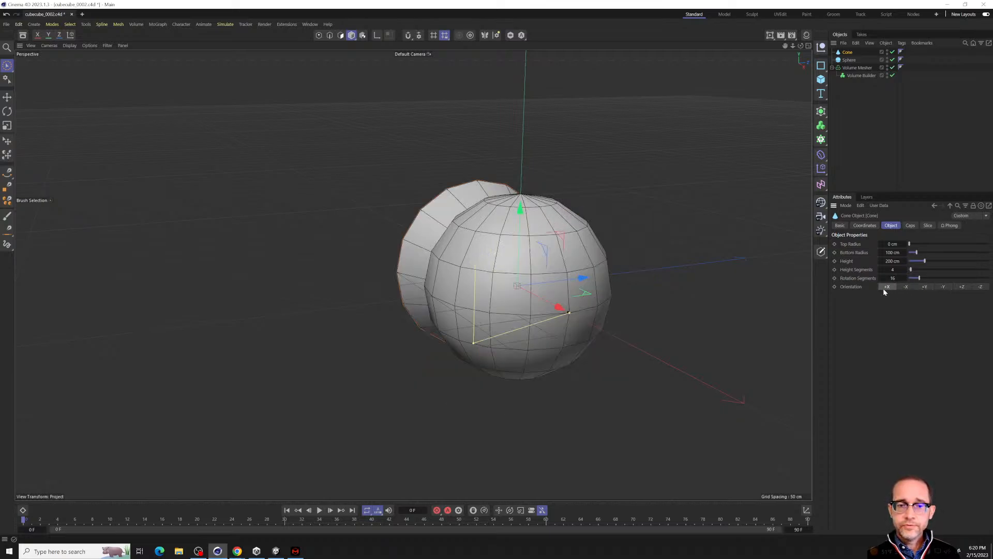
Place the cone low on the sphere's front along X and shrink it to about 42 cm bottom radius and 85 cm height.
{"action": "key", "text": "t"}
{"action": "left_click_drag", "start_coordinate": [554, 303], "coordinate": [713, 378]}
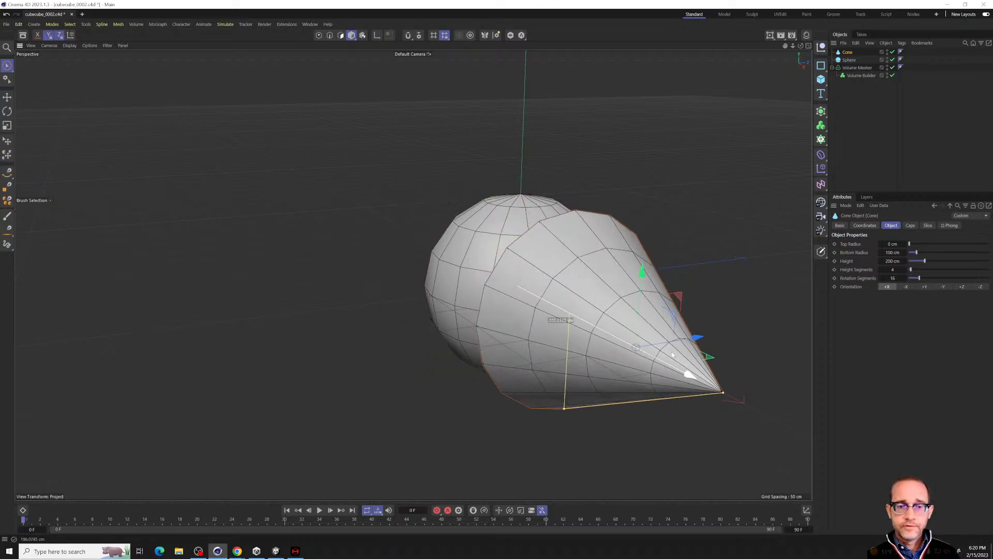
{"action": "left_click_drag", "start_coordinate": [727, 237], "coordinate": [632, 345]}
{"action": "key", "text": "e"}
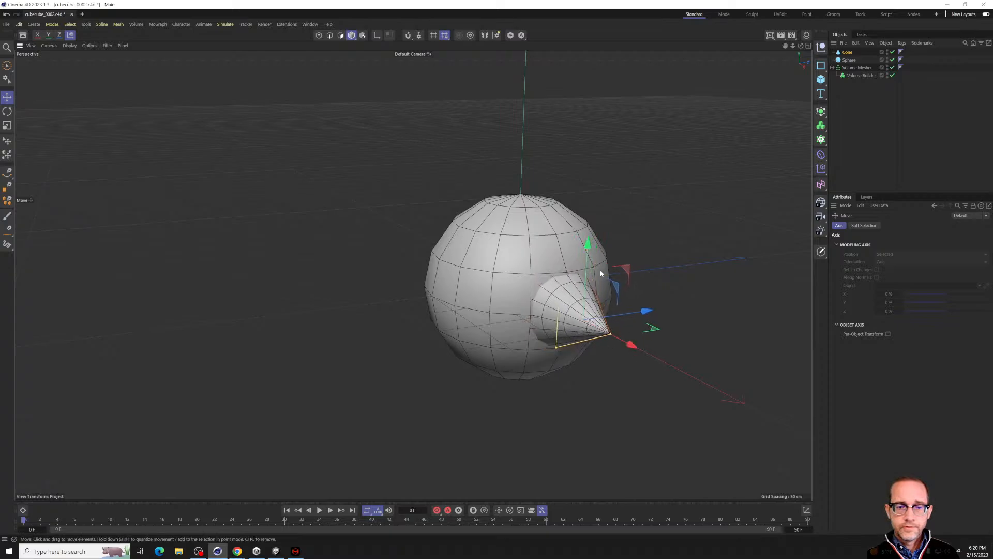
{"action": "left_click_drag", "start_coordinate": [588, 246], "coordinate": [756, 147]}
Duplicate the sphere and place the copy above and to one side of the original as an ear.
{"action": "left_click", "coordinate": [850, 59]}
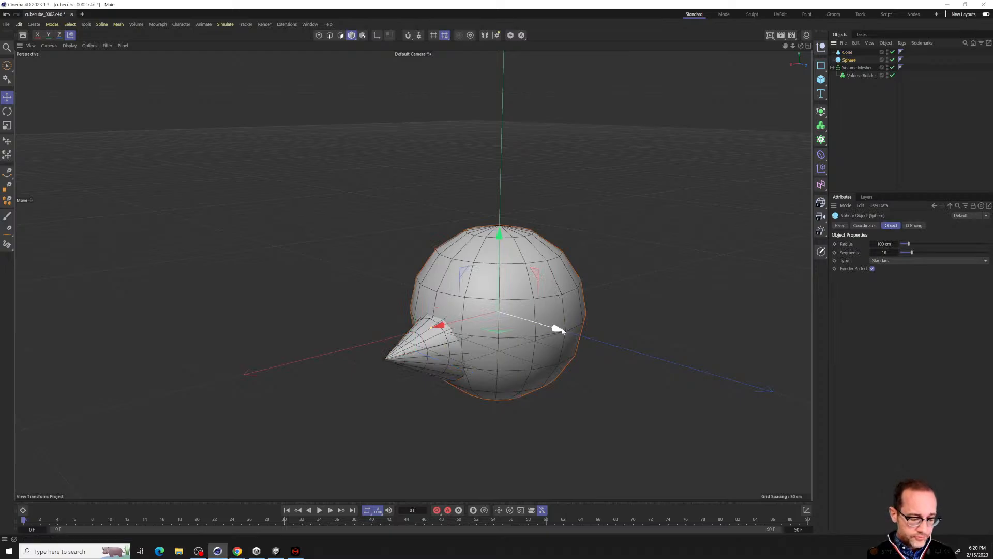
{"action": "key", "text": "e"}
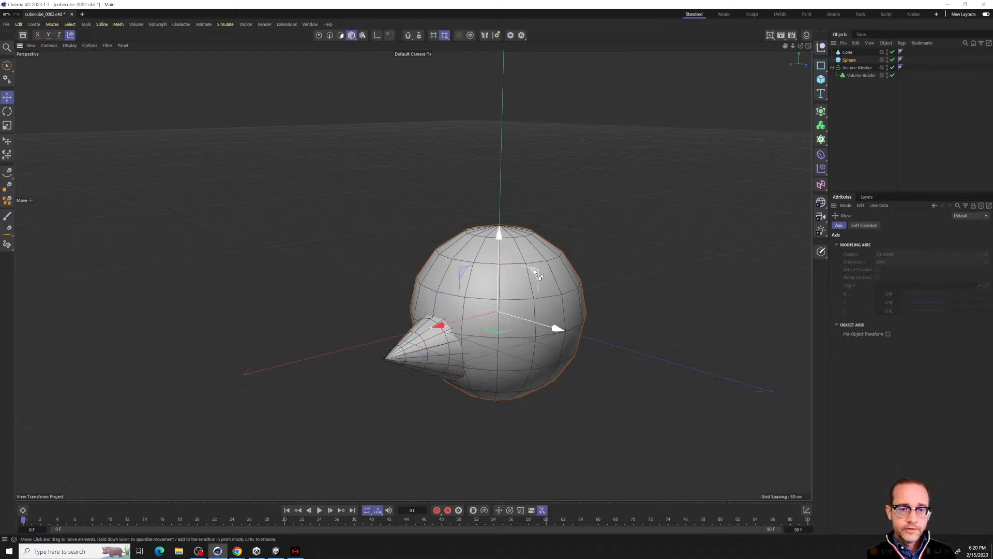
{"action": "left_click_drag", "start_coordinate": [534, 271], "coordinate": [487, 164]}
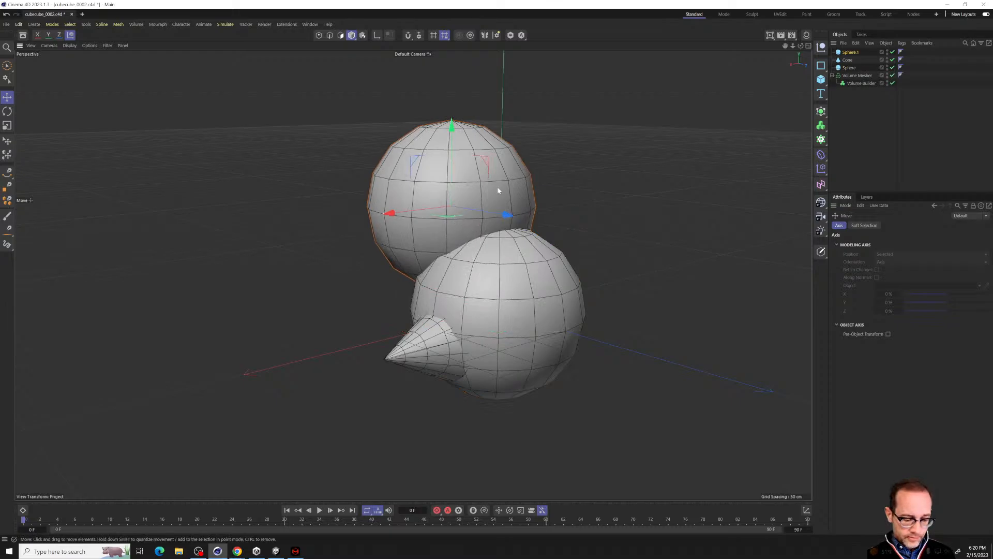
{"action": "key", "text": "x"}
Make the ear sphere editable and scale it along X to flatten it.
{"action": "key", "text": "c"}
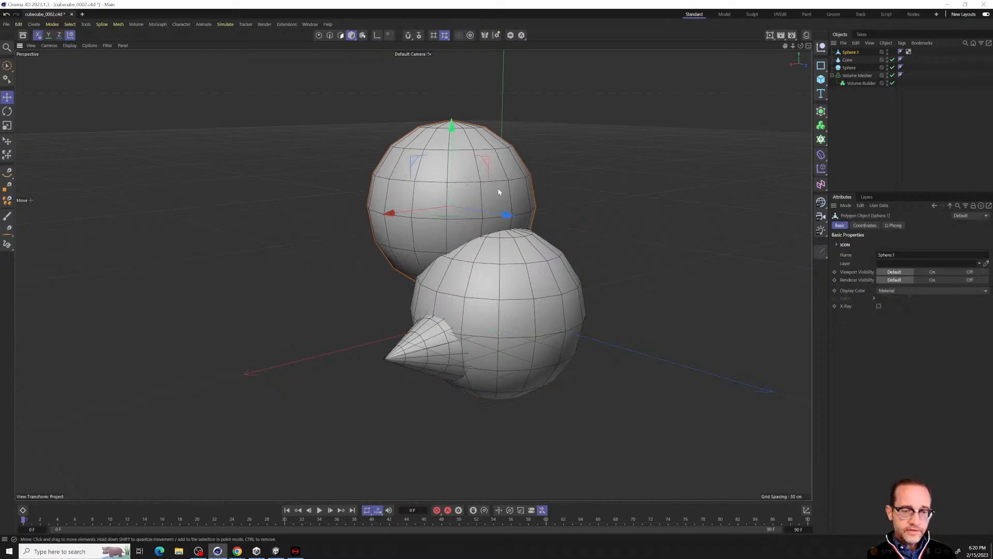
{"action": "left_click", "coordinate": [855, 108]}
{"action": "left_click", "coordinate": [849, 53]}
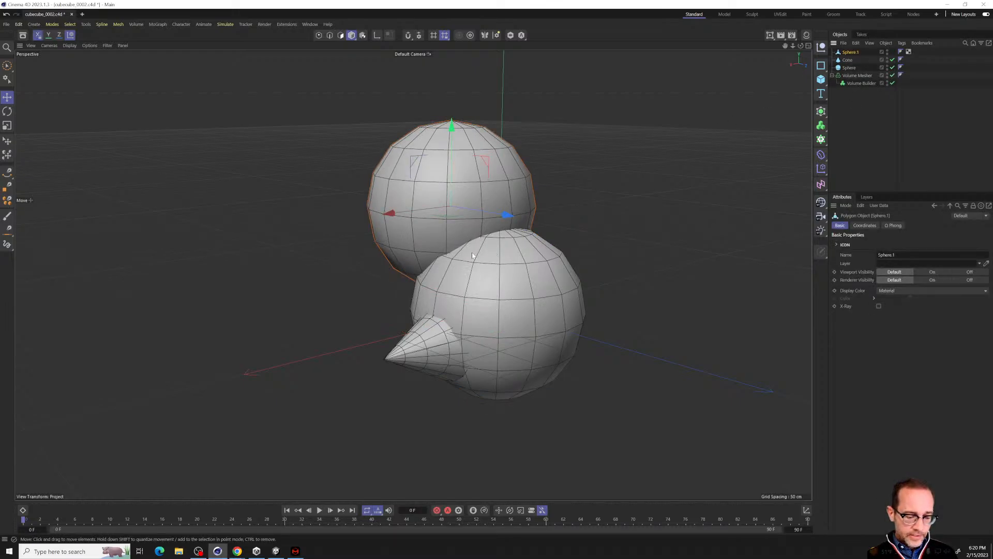
{"action": "key", "text": "t"}
{"action": "left_click_drag", "start_coordinate": [383, 216], "coordinate": [479, 258]}
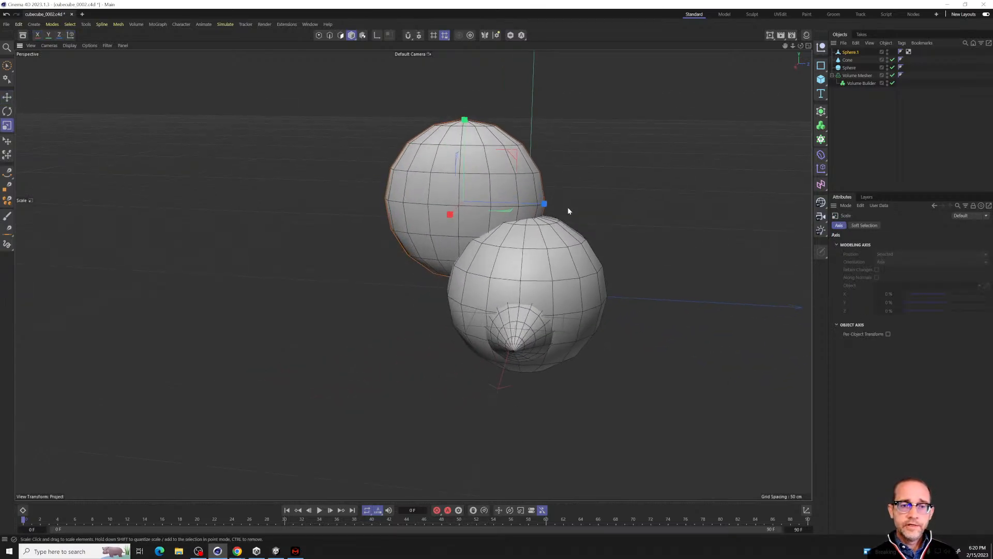
Duplicate the flattened ear along Z to the head's other side, and shift the first ear along Z so both are evenly spaced.
{"action": "key", "text": "e"}
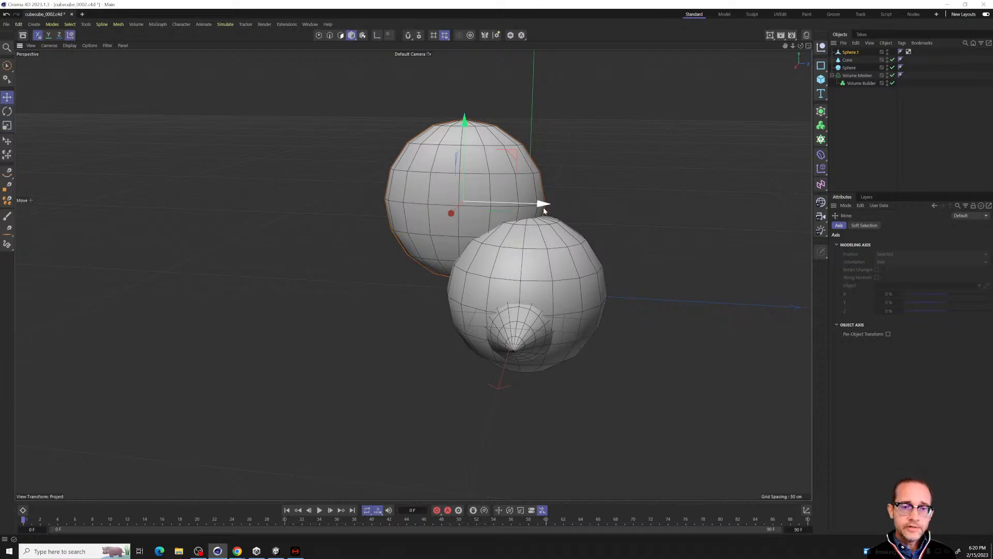
{"action": "left_click_drag", "start_coordinate": [541, 205], "coordinate": [709, 213], "text": "ctrl"}
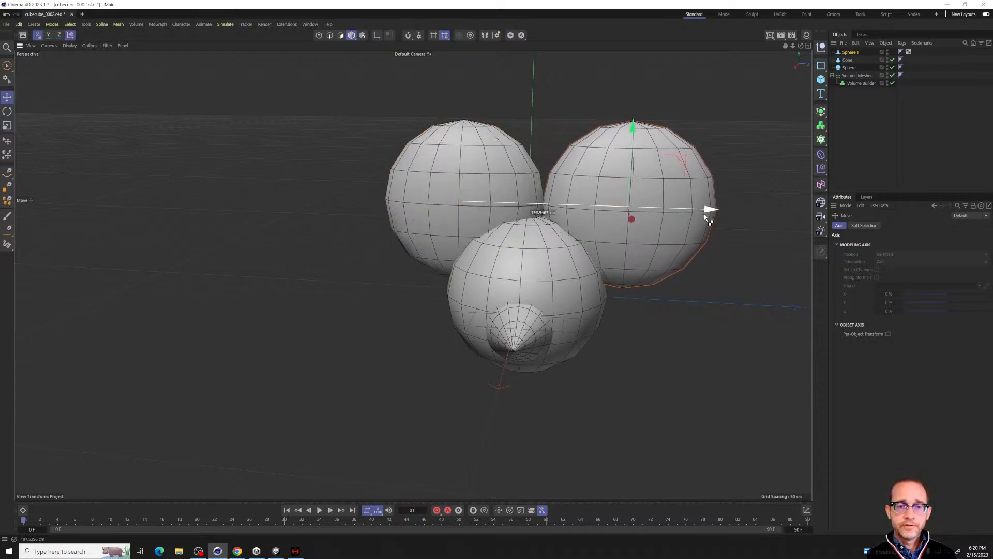
{"action": "left_click", "coordinate": [850, 60]}
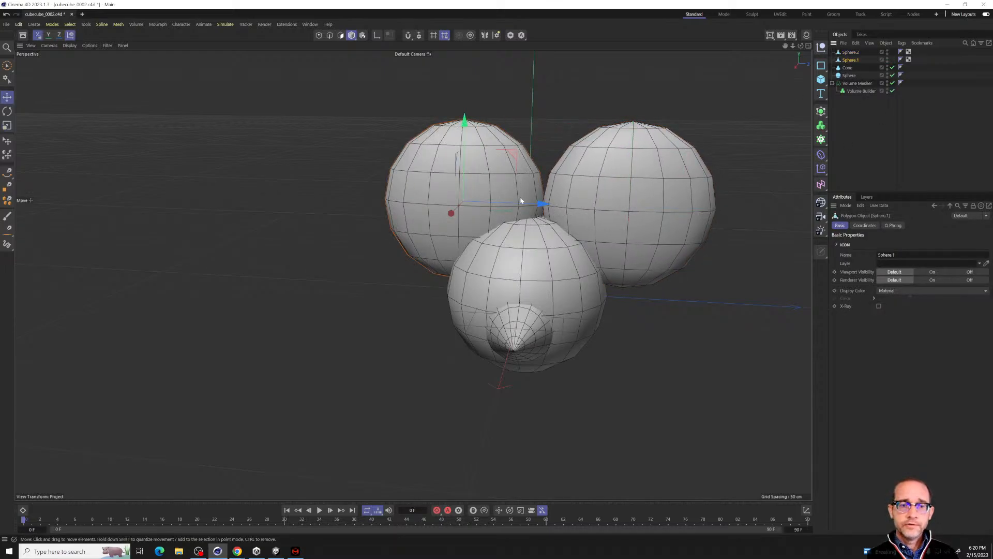
{"action": "left_click_drag", "start_coordinate": [521, 203], "coordinate": [547, 209]}
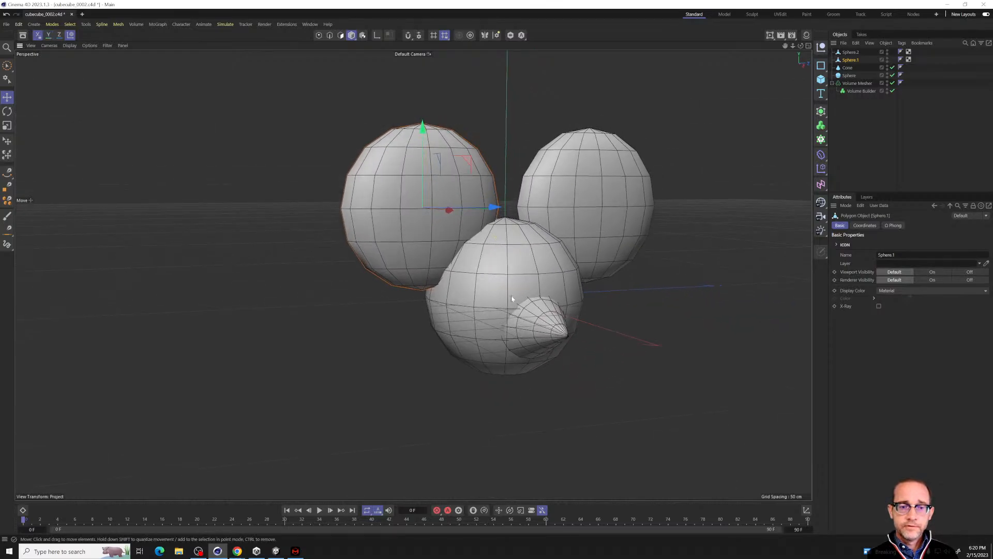
{"action": "mouse_move", "coordinate": [511, 298]}
{"action": "left_mouse_down", "text": "alt"}
{"action": "mouse_move", "coordinate": [514, 280]}
{"action": "mouse_move", "coordinate": [442, 297]}
{"action": "mouse_move", "coordinate": [461, 317]}
{"action": "mouse_move", "coordinate": [526, 291]}
{"action": "left_mouse_up", "text": "alt"}
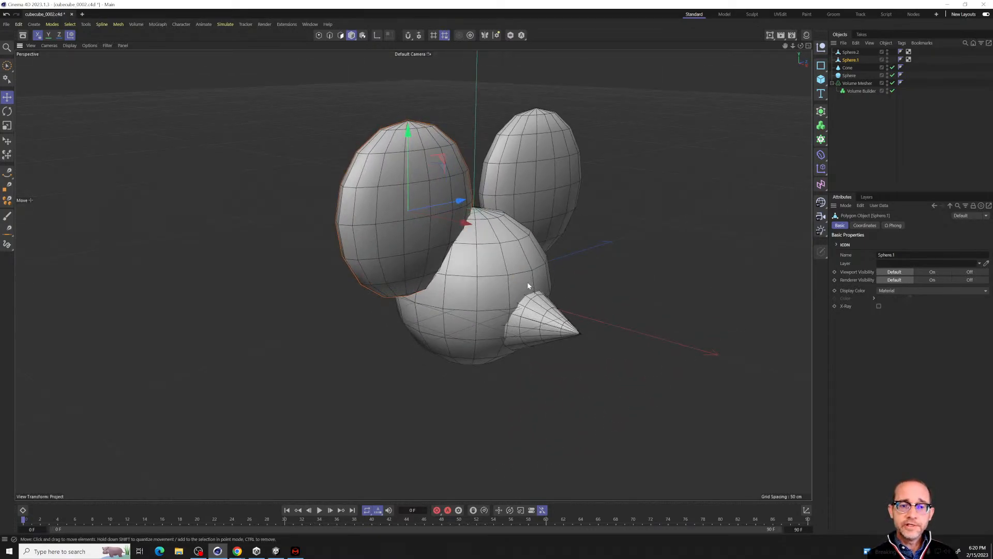
Lengthen the cone forward along X into a long pointed snout.
{"action": "left_click", "coordinate": [557, 332]}
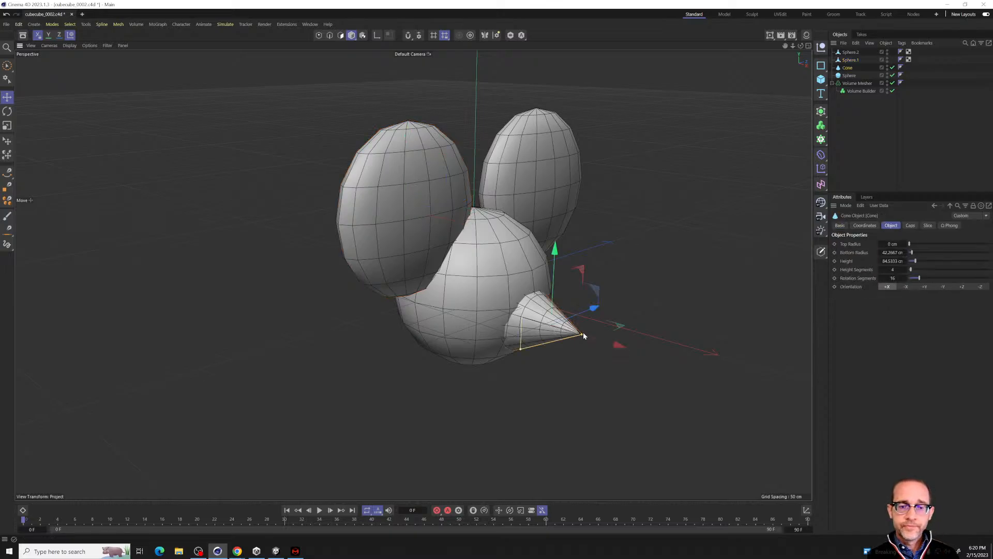
{"action": "left_click_drag", "start_coordinate": [588, 335], "coordinate": [615, 342]}
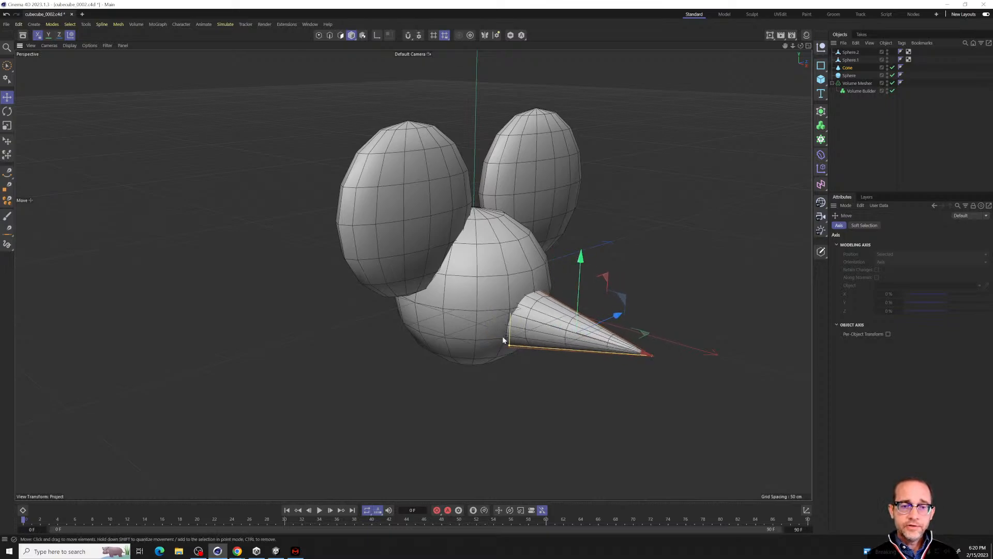
{"action": "left_click_drag", "start_coordinate": [503, 328], "coordinate": [641, 258], "text": "alt"}
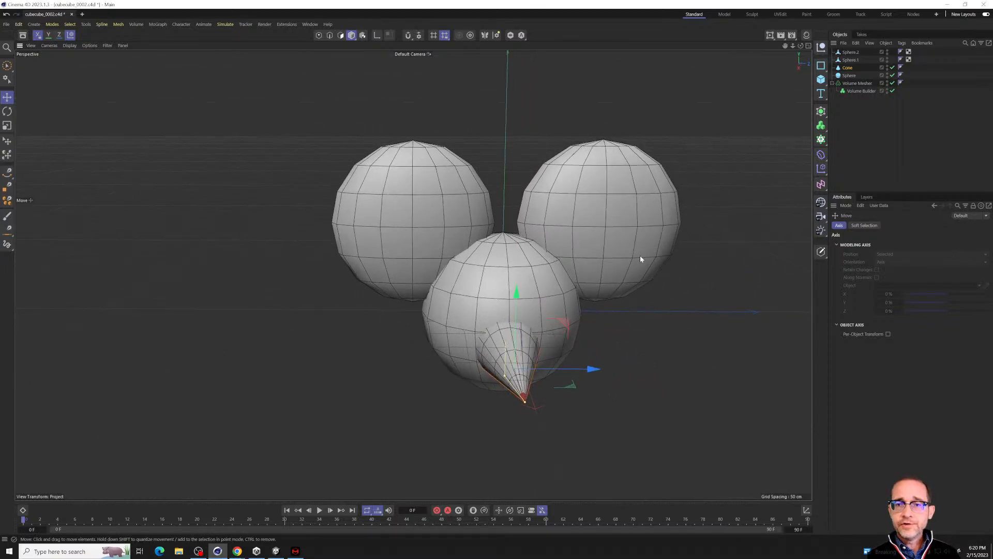
Add a new sphere, move it beside the mouse head and scale it down slightly.
{"action": "left_click", "coordinate": [849, 134]}
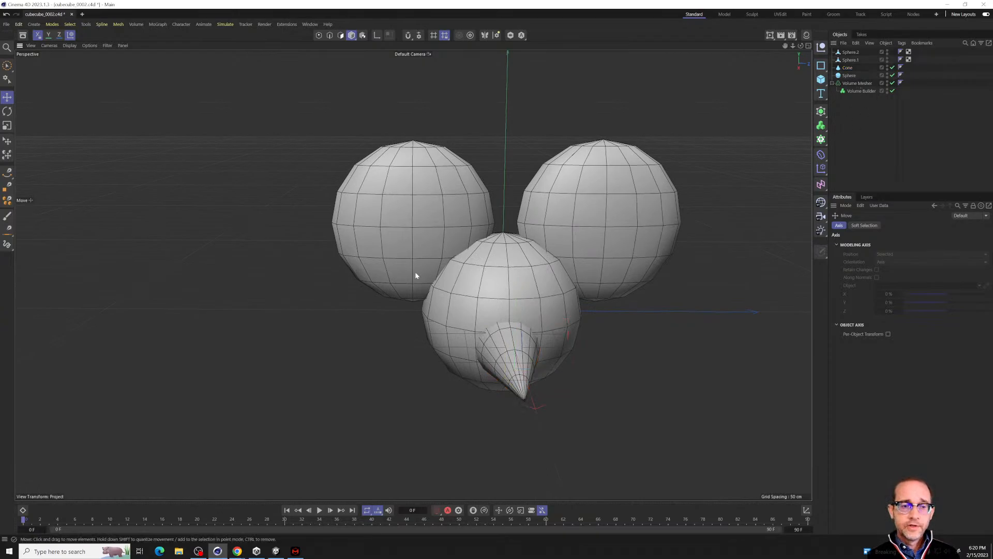
{"action": "left_click_drag", "start_coordinate": [415, 274], "coordinate": [465, 248], "text": "alt"}
{"action": "left_click", "coordinate": [821, 79]}
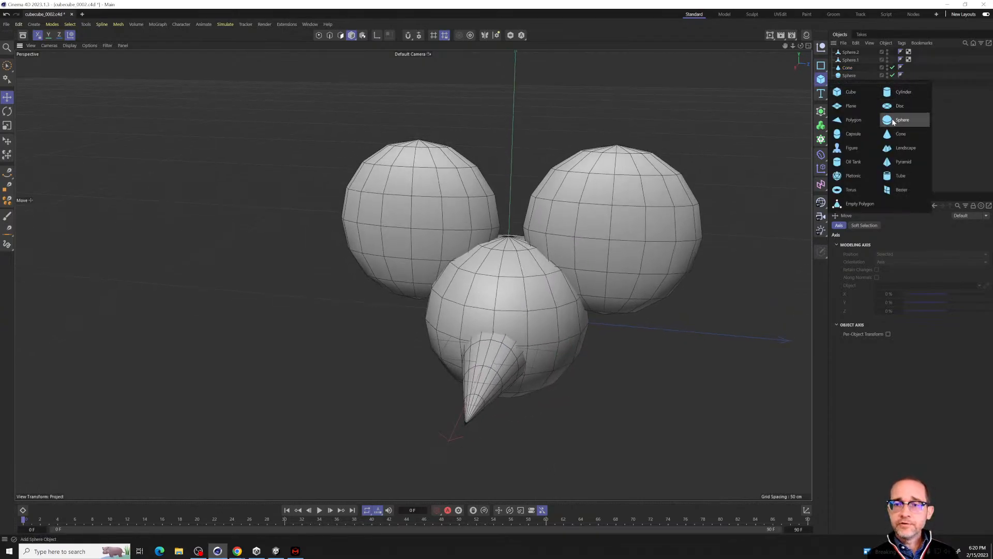
{"action": "left_click", "coordinate": [893, 123]}
{"action": "left_click_drag", "start_coordinate": [589, 328], "coordinate": [237, 346]}
{"action": "key", "text": "t"}
{"action": "left_click_drag", "start_coordinate": [196, 270], "coordinate": [202, 312]}
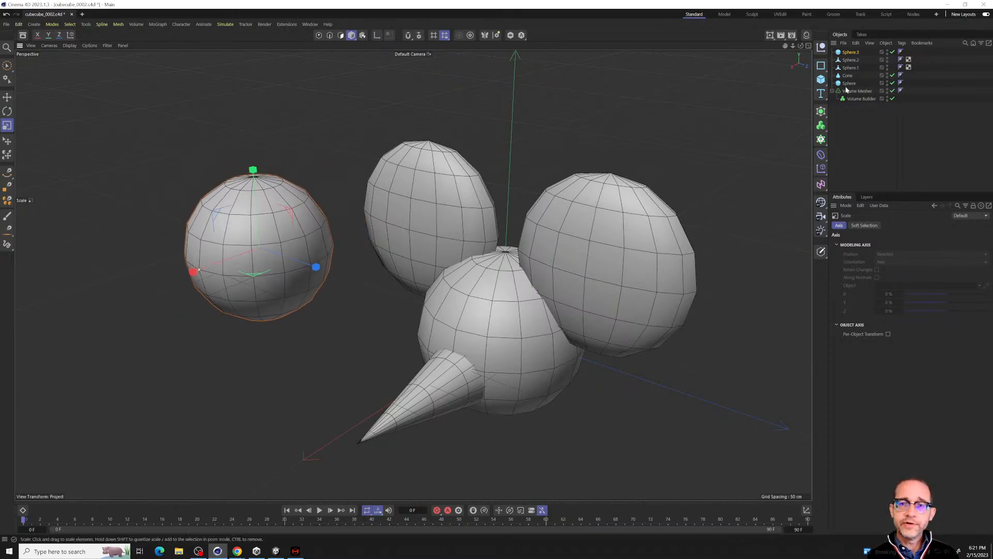
Make the new sphere editable and scale it separately along Y, Z and X into a small egg shape.
{"action": "left_click", "coordinate": [871, 135]}
{"action": "left_click", "coordinate": [851, 53]}
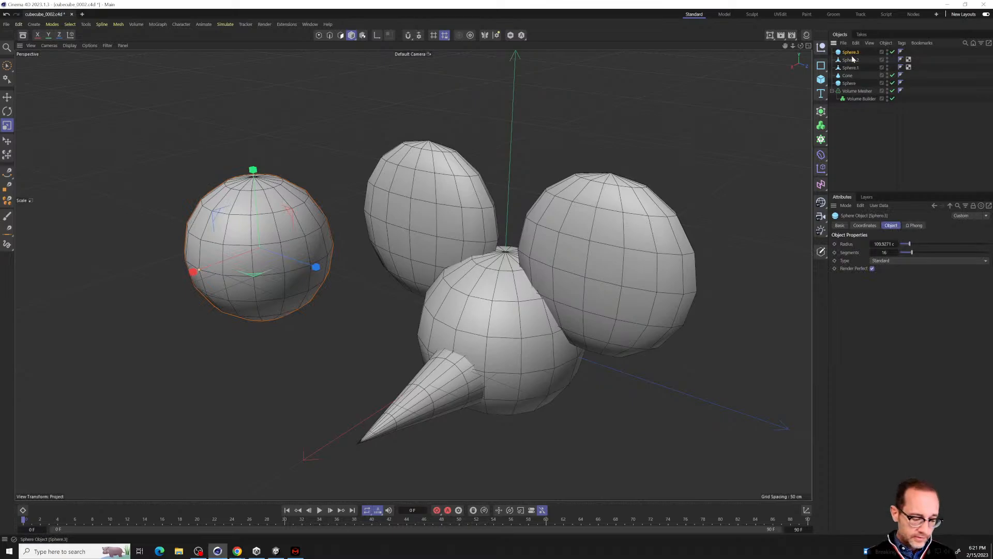
{"action": "key", "text": "c"}
{"action": "left_click_drag", "start_coordinate": [254, 170], "coordinate": [279, 191]}
{"action": "left_click_drag", "start_coordinate": [315, 266], "coordinate": [290, 262]}
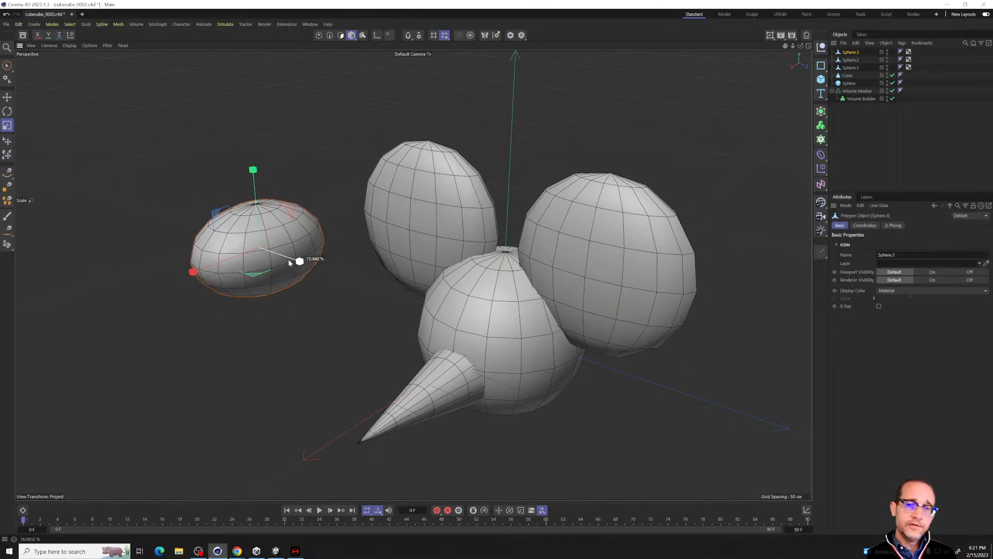
{"action": "left_click_drag", "start_coordinate": [193, 271], "coordinate": [244, 257]}
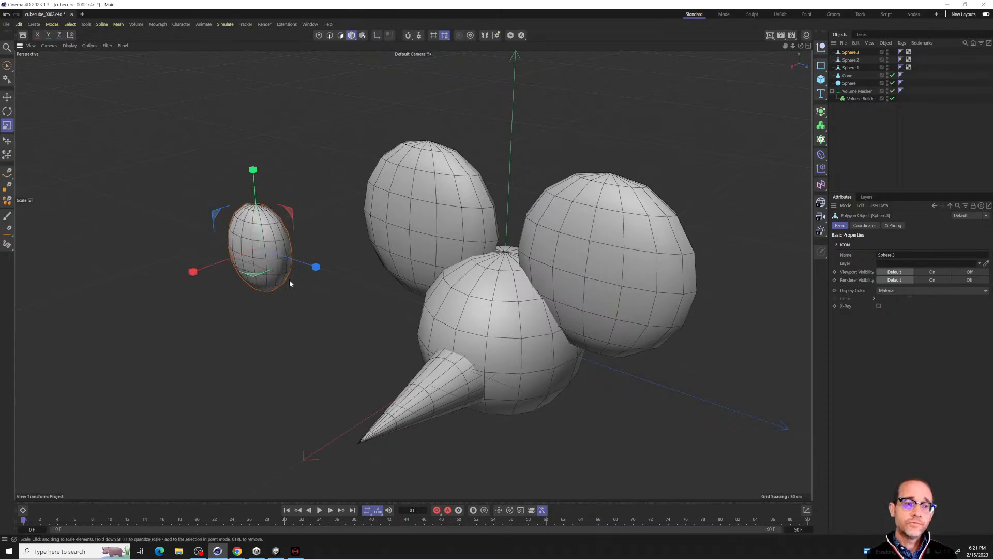
Delete the egg-shaped sphere beside the mouse head.
{"action": "left_click", "coordinate": [862, 148]}
{"action": "left_click", "coordinate": [852, 55]}
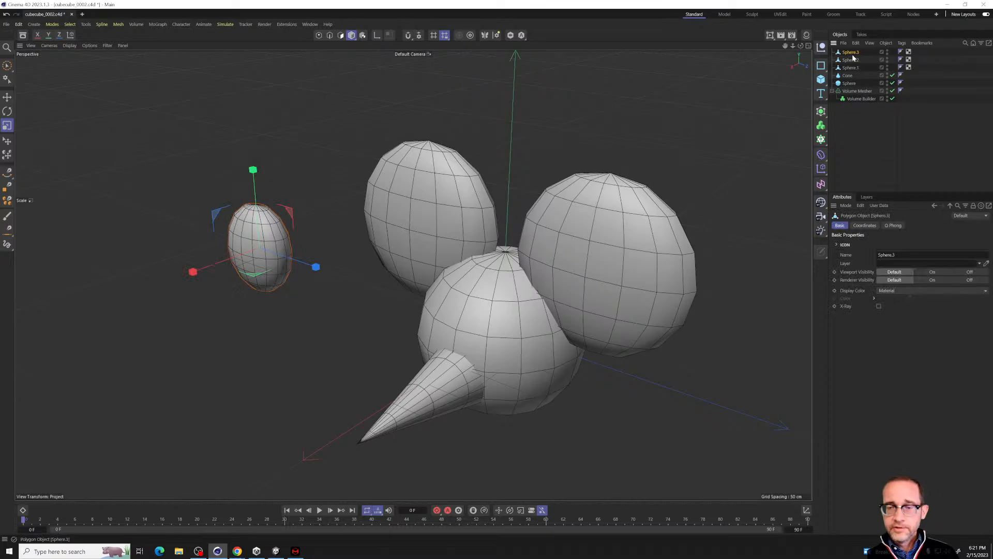
{"action": "key", "text": "Delete"}
Examine how the head sphere, both ears and the snout cone overlap from several angles and distances.
{"action": "left_click_drag", "start_coordinate": [331, 331], "coordinate": [434, 251], "text": "alt"}
{"action": "scroll", "coordinate": [483, 269], "scroll_direction": "down", "scroll_amount": 4}
{"action": "scroll", "coordinate": [505, 267], "scroll_direction": "up", "scroll_amount": 7}
{"action": "scroll", "coordinate": [520, 273], "scroll_direction": "down", "scroll_amount": 4}
{"action": "scroll", "coordinate": [507, 282], "scroll_direction": "up", "scroll_amount": 6}
{"action": "middle_click_drag", "start_coordinate": [446, 274], "coordinate": [449, 291], "text": "alt"}
{"action": "left_click_drag", "start_coordinate": [421, 346], "coordinate": [550, 300], "text": "alt"}
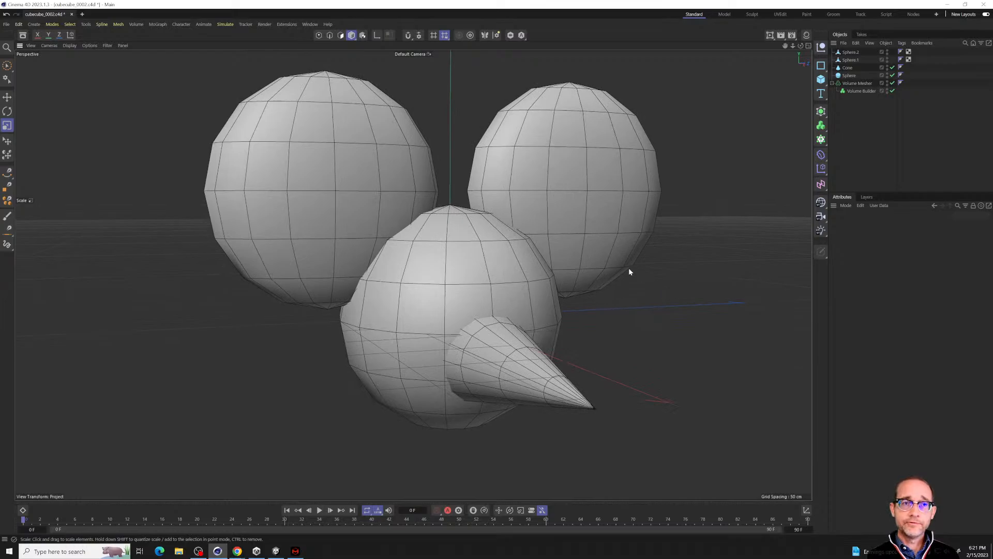
{"action": "left_click_drag", "start_coordinate": [630, 271], "coordinate": [582, 274], "text": "alt"}
Place both ear spheres, the cone and the head sphere together as children of the Volume Builder.
{"action": "left_click", "coordinate": [849, 76]}
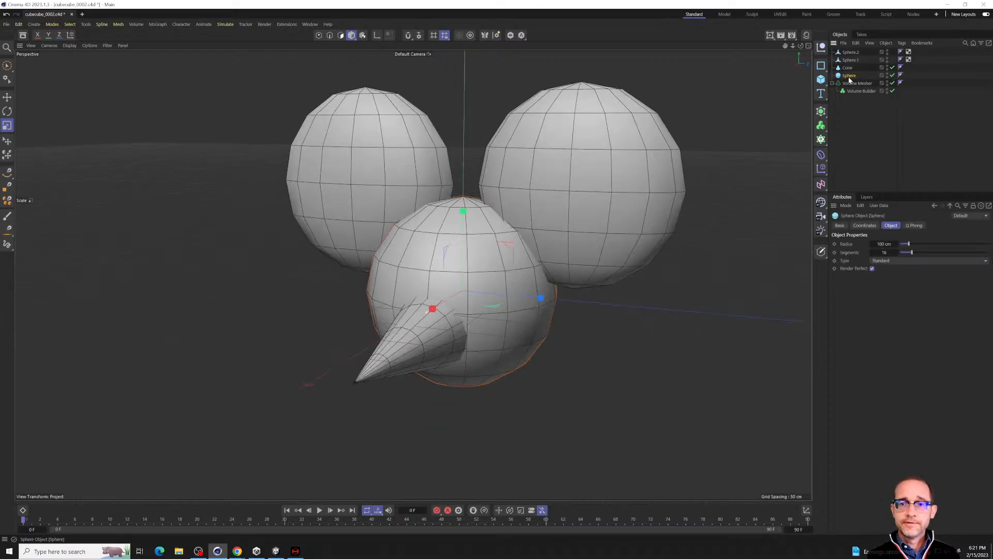
{"action": "left_click", "coordinate": [850, 52], "text": "shift"}
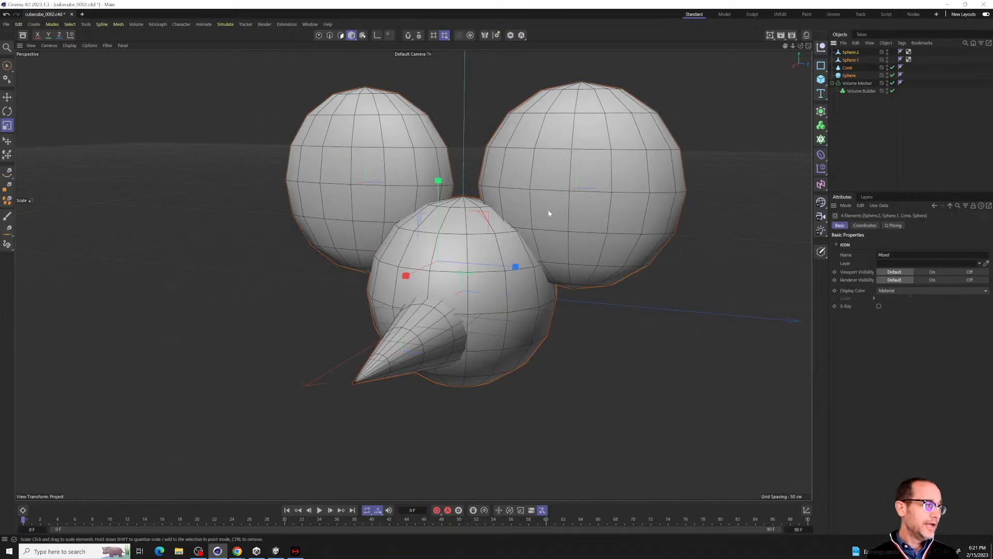
{"action": "left_click", "coordinate": [873, 119]}
{"action": "left_click", "coordinate": [849, 76]}
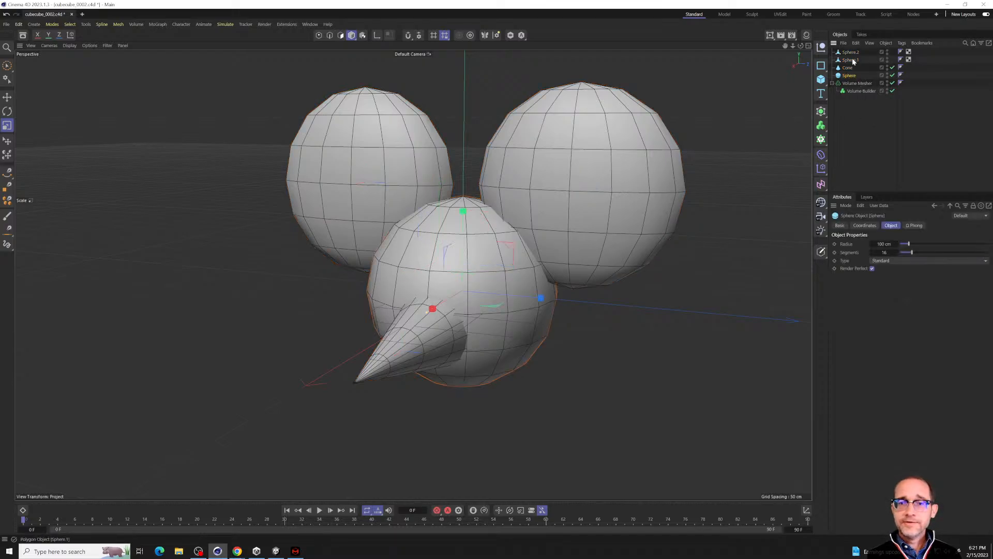
{"action": "left_click_drag", "start_coordinate": [403, 299], "coordinate": [410, 305], "text": "alt"}
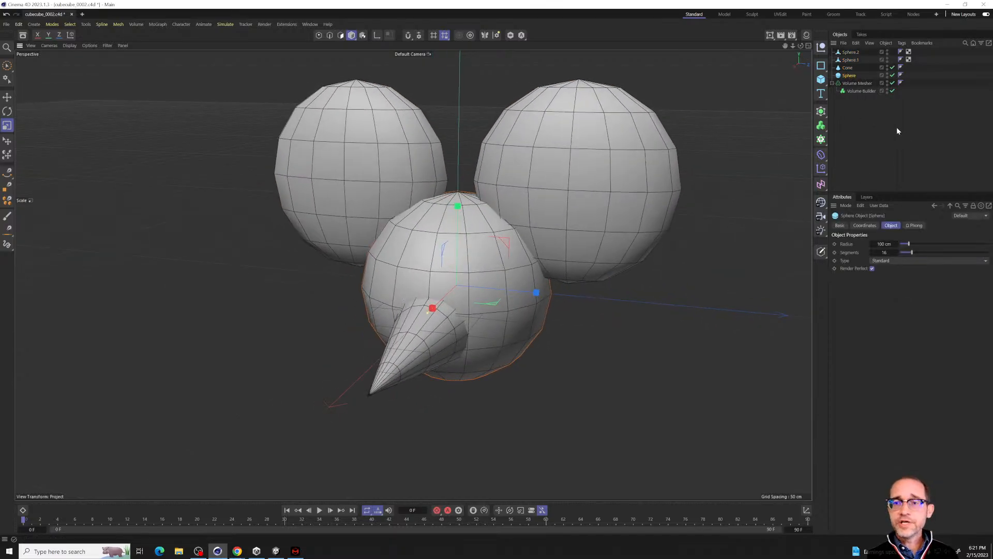
{"action": "left_click", "coordinate": [851, 53], "text": "shift"}
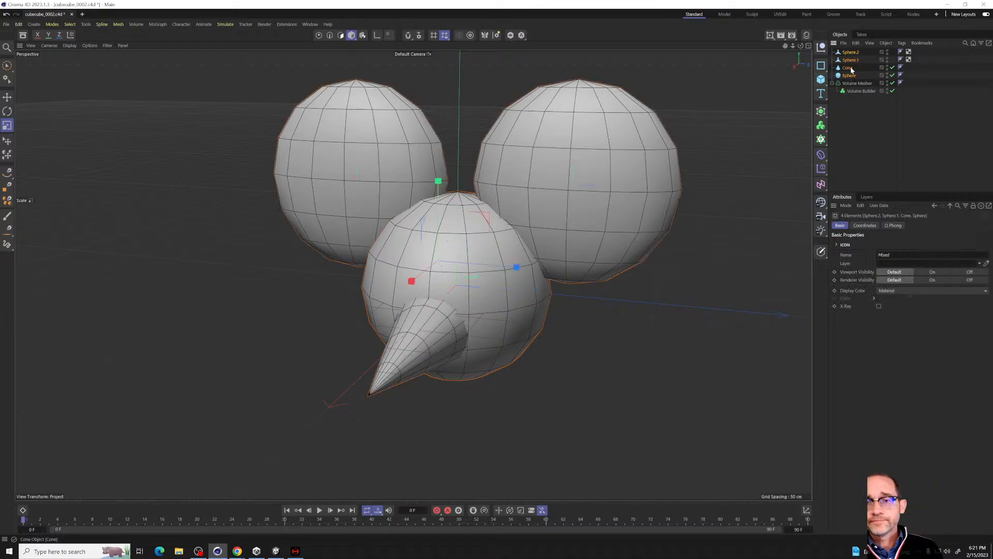
{"action": "left_click_drag", "start_coordinate": [851, 77], "coordinate": [862, 92]}
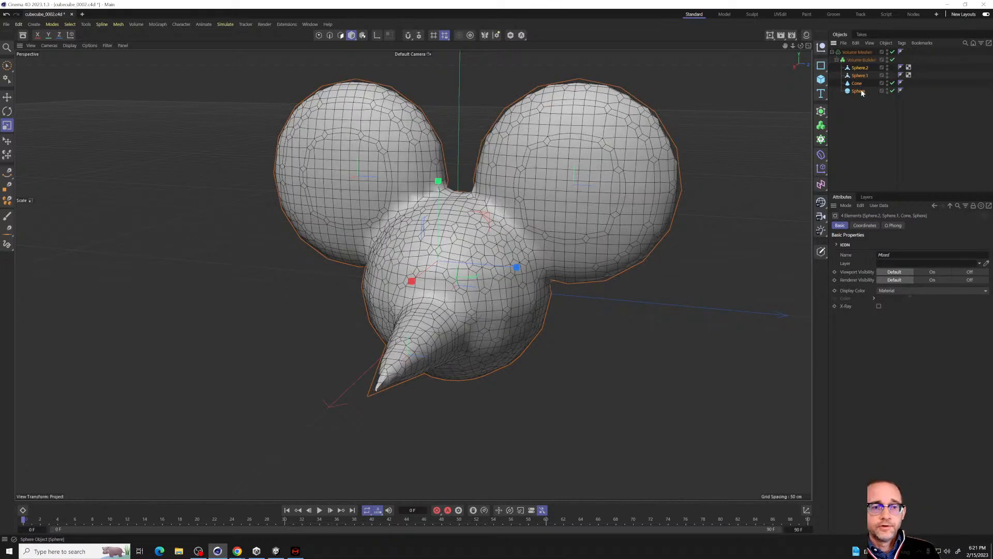
Enlarge the Volume Builder's object list and move SDF Smooth to the top, above all the shapes.
{"action": "left_click_drag", "start_coordinate": [479, 340], "coordinate": [586, 326], "text": "alt"}
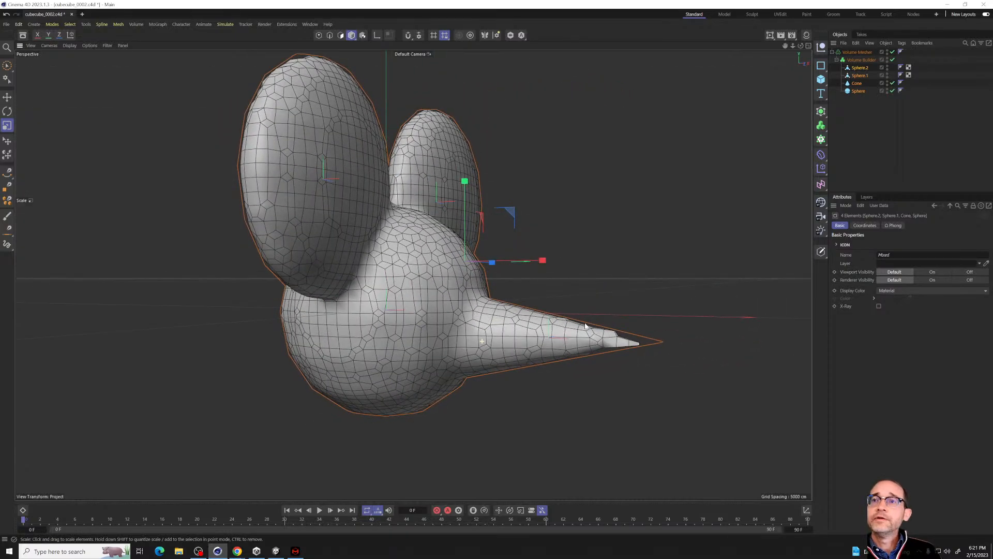
{"action": "left_click_drag", "start_coordinate": [552, 362], "coordinate": [512, 261], "text": "alt"}
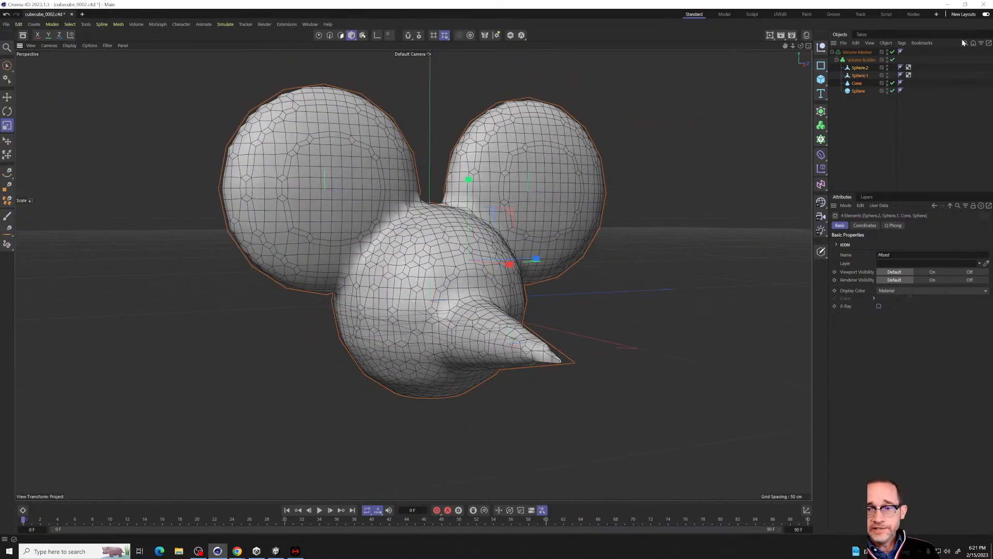
{"action": "left_click", "coordinate": [863, 60]}
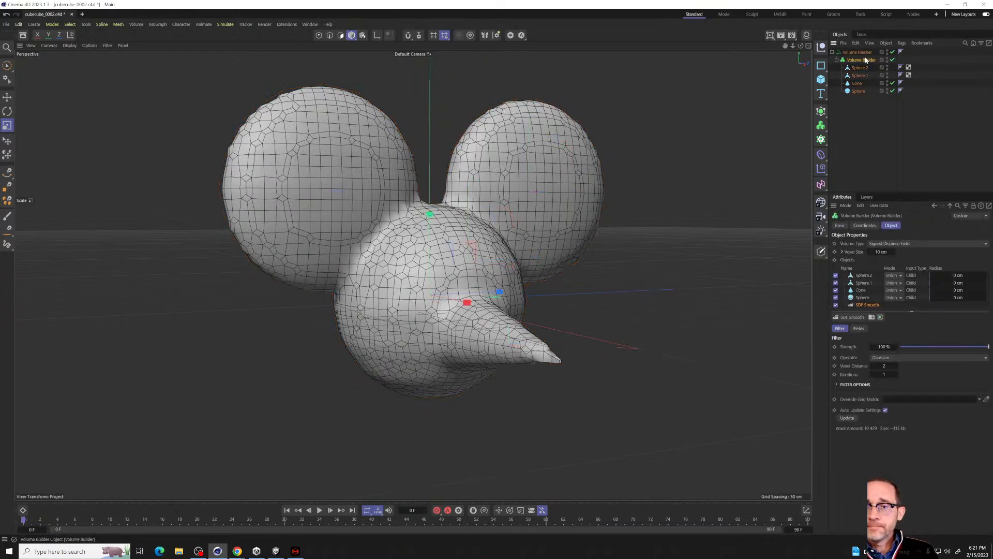
{"action": "left_click_drag", "start_coordinate": [915, 311], "coordinate": [915, 349]}
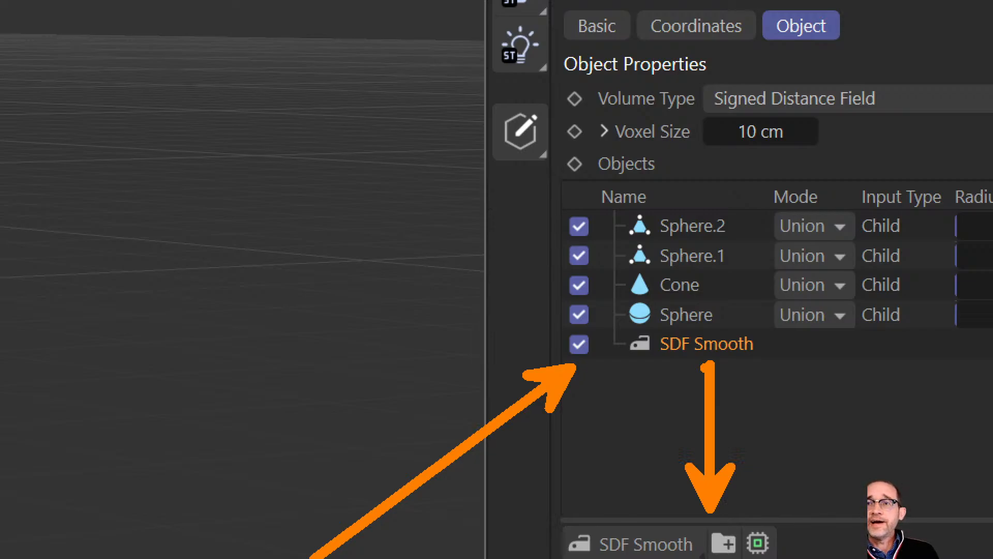
{"action": "mouse_move", "coordinate": [836, 112]}
{"action": "left_mouse_down"}
{"action": "mouse_move", "coordinate": [753, 123]}
{"action": "mouse_move", "coordinate": [990, 360]}
{"action": "mouse_move", "coordinate": [740, 82]}
{"action": "left_mouse_up"}
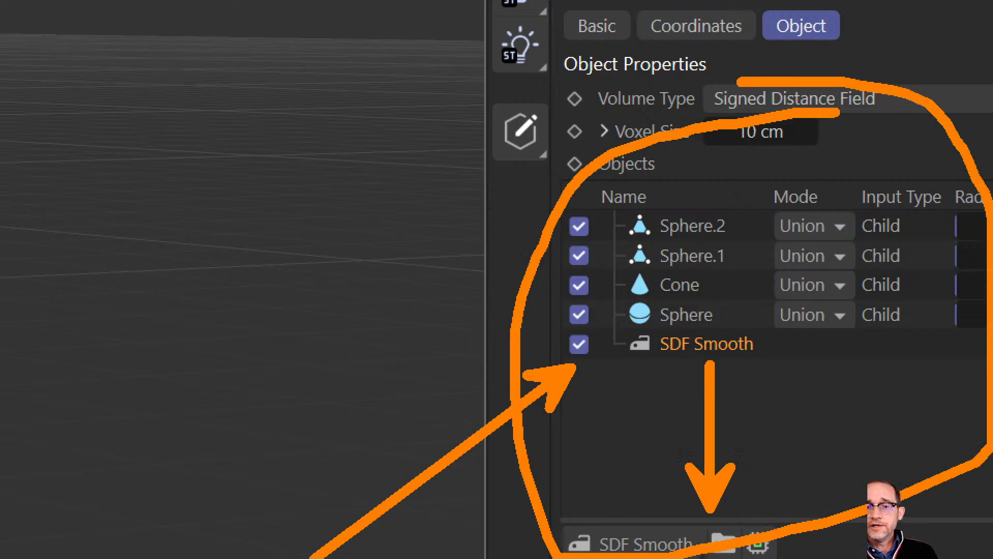
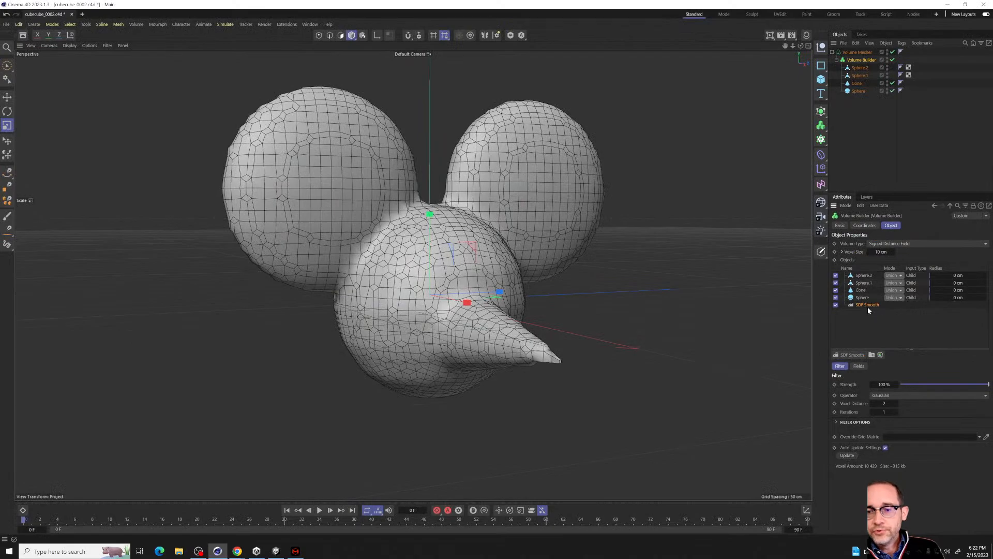
{"action": "left_click_drag", "start_coordinate": [867, 304], "coordinate": [870, 276]}
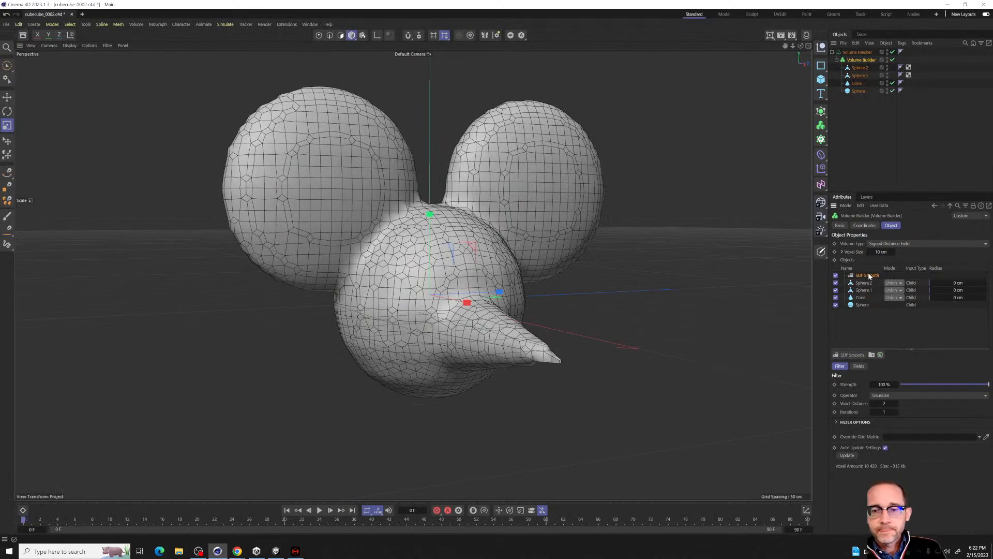
Set the SDF Smooth strength to 14%.
{"action": "left_click_drag", "start_coordinate": [477, 321], "coordinate": [758, 316], "text": "alt"}
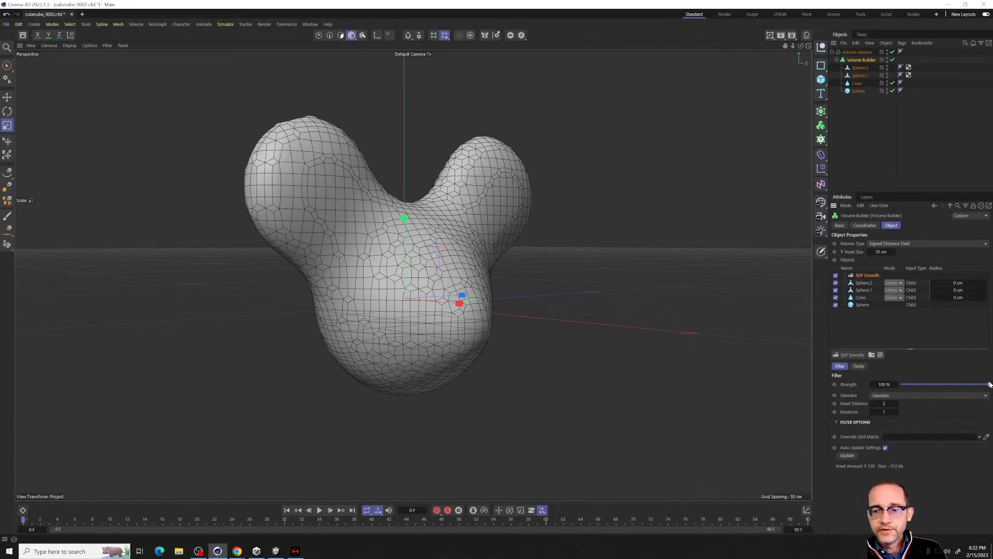
{"action": "left_click_drag", "start_coordinate": [988, 384], "coordinate": [921, 397]}
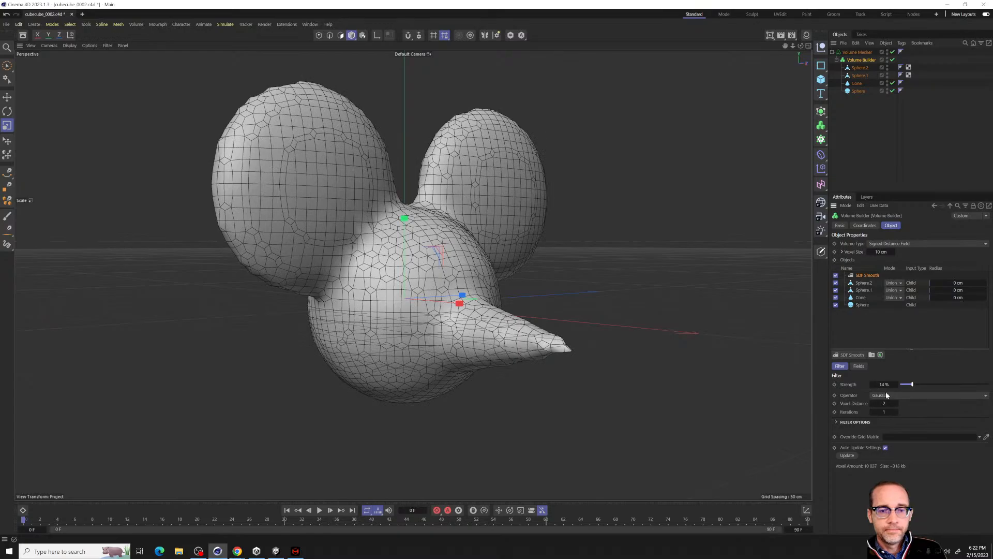
{"action": "left_click_drag", "start_coordinate": [580, 290], "coordinate": [471, 282], "text": "alt"}
{"action": "scroll", "coordinate": [482, 280], "scroll_direction": "up", "scroll_amount": 2}
Add another sphere, move it forward along X and up along Y, and reduce its radius to about 66 cm.
{"action": "left_click", "coordinate": [821, 79]}
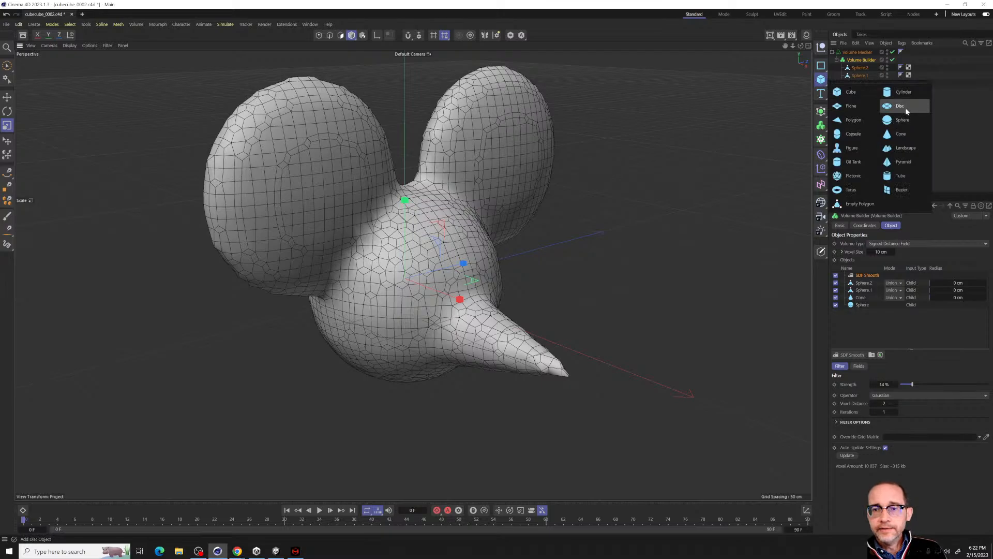
{"action": "left_click", "coordinate": [899, 119]}
{"action": "left_click_drag", "start_coordinate": [414, 317], "coordinate": [545, 310], "text": "alt"}
{"action": "key", "text": "e"}
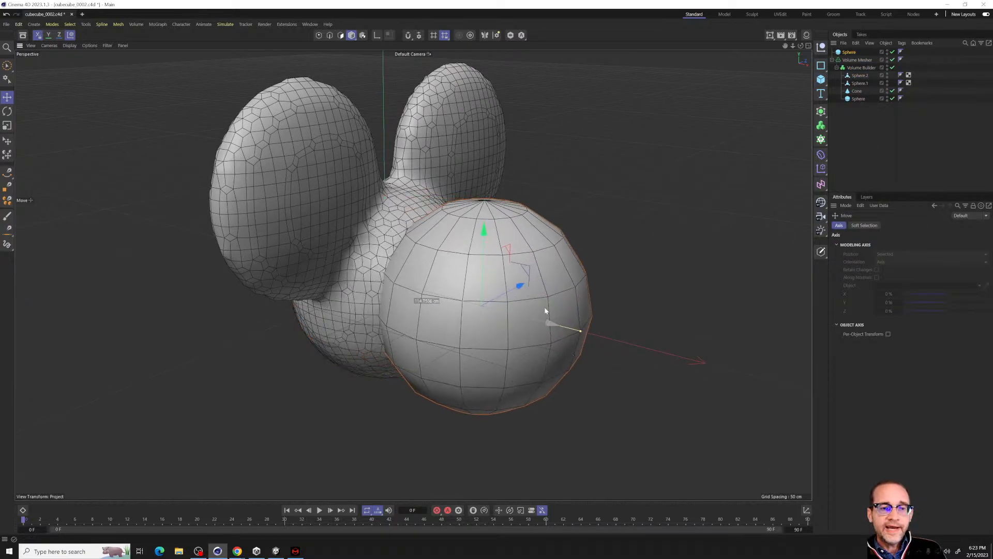
{"action": "left_click_drag", "start_coordinate": [484, 231], "coordinate": [486, 165]}
{"action": "key", "text": "t"}
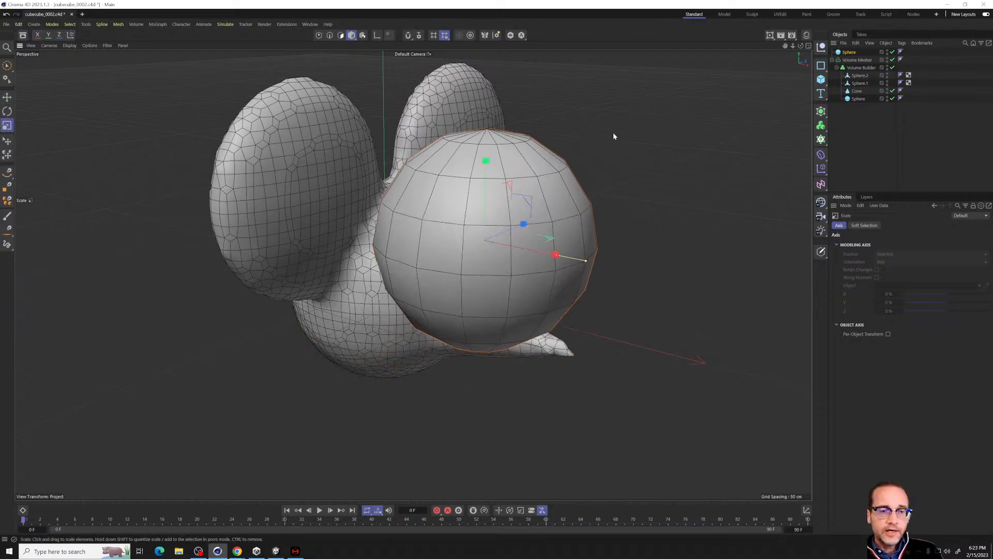
{"action": "left_click_drag", "start_coordinate": [613, 136], "coordinate": [538, 205]}
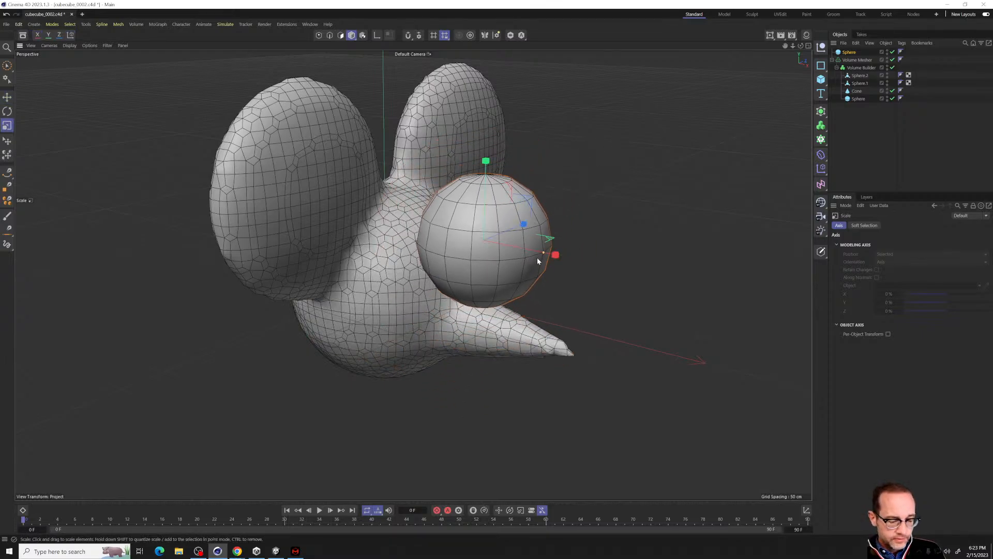
Move the small sphere sideways and up so it sits in front of one ear, centred on it.
{"action": "key", "text": "e"}
{"action": "left_click_drag", "start_coordinate": [543, 252], "coordinate": [385, 236]}
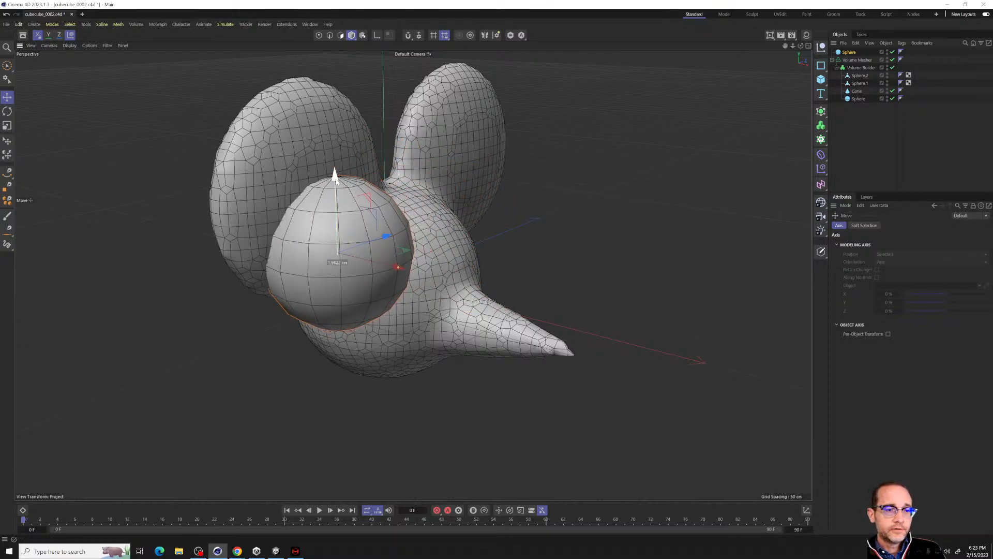
{"action": "left_click_drag", "start_coordinate": [336, 182], "coordinate": [335, 125]}
{"action": "left_click_drag", "start_coordinate": [335, 207], "coordinate": [227, 198], "text": "alt"}
Rename both flattened ear spheres inside the Volume Builder as ear.
{"action": "double_click", "coordinate": [850, 52]}
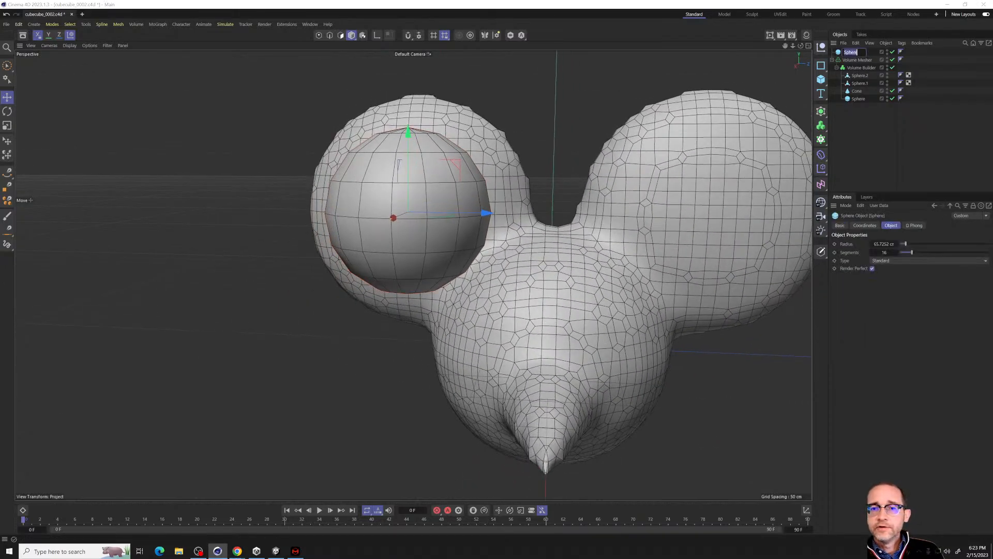
{"action": "left_click", "coordinate": [871, 110]}
{"action": "left_click", "coordinate": [862, 76]}
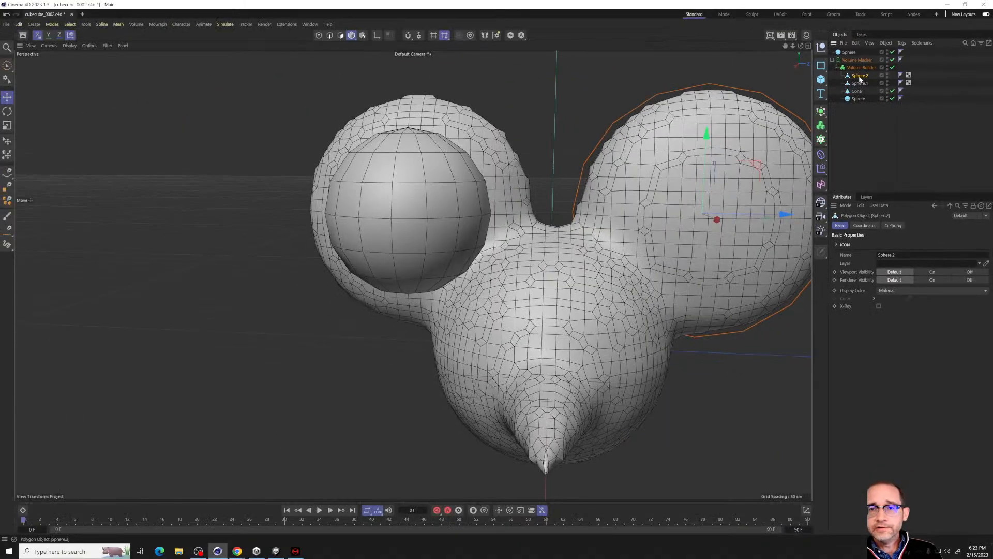
{"action": "double_click", "coordinate": [859, 76]}
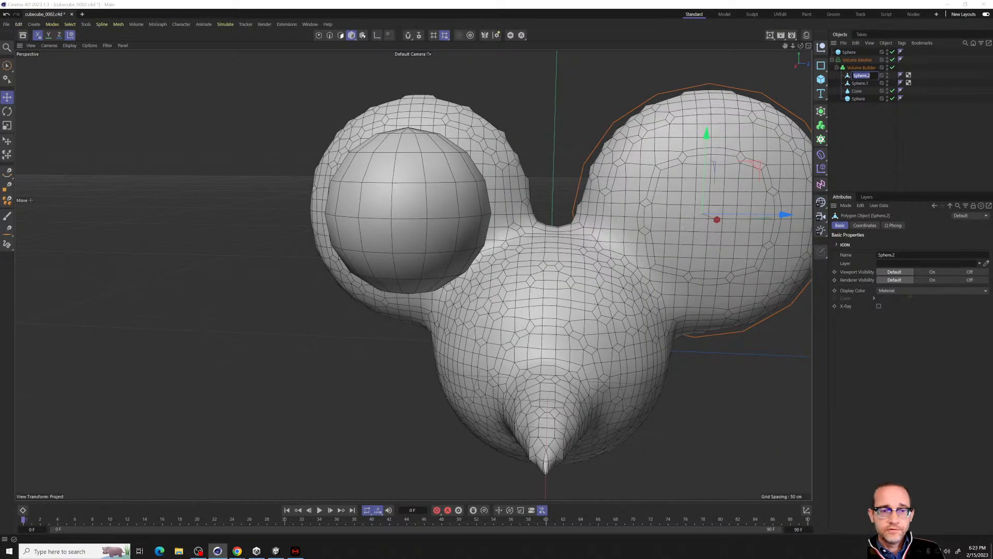
{"action": "type", "text": "ear"}
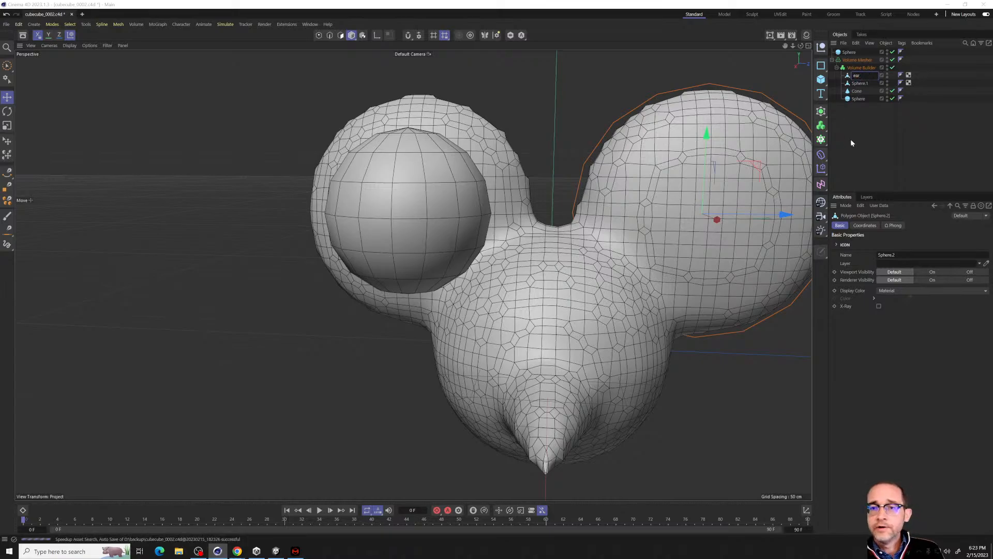
{"action": "left_click", "coordinate": [851, 138]}
{"action": "double_click", "coordinate": [861, 83]}
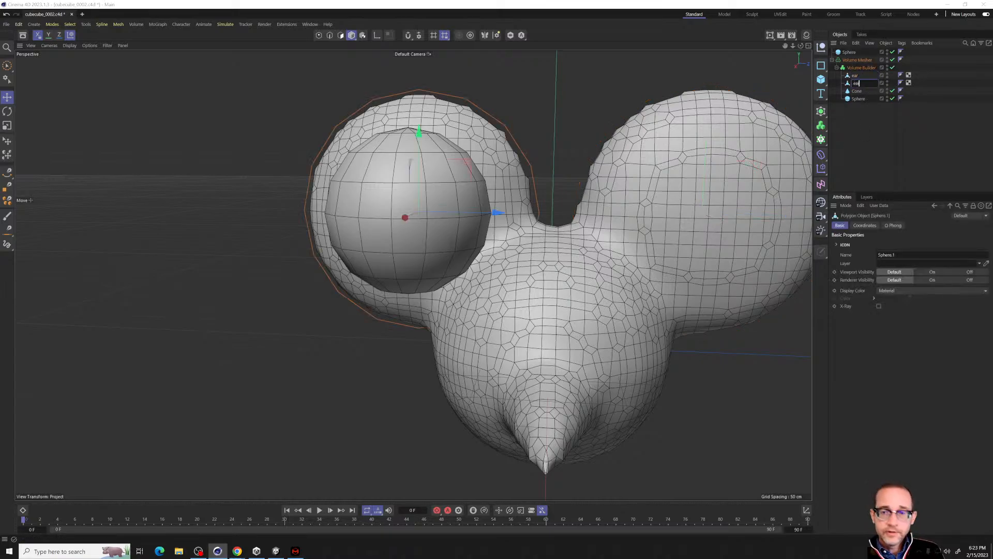
{"action": "left_click", "coordinate": [858, 137]}
Rename the base sphere in the Volume Builder as head and the cone as snout.
{"action": "double_click", "coordinate": [859, 98]}
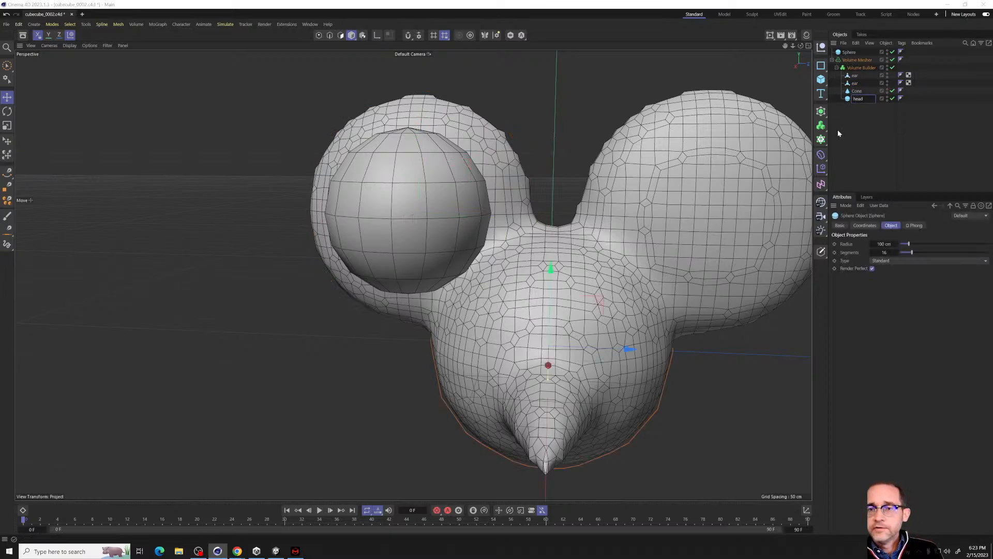
{"action": "double_click", "coordinate": [857, 91]}
{"action": "type", "text": "snou"}
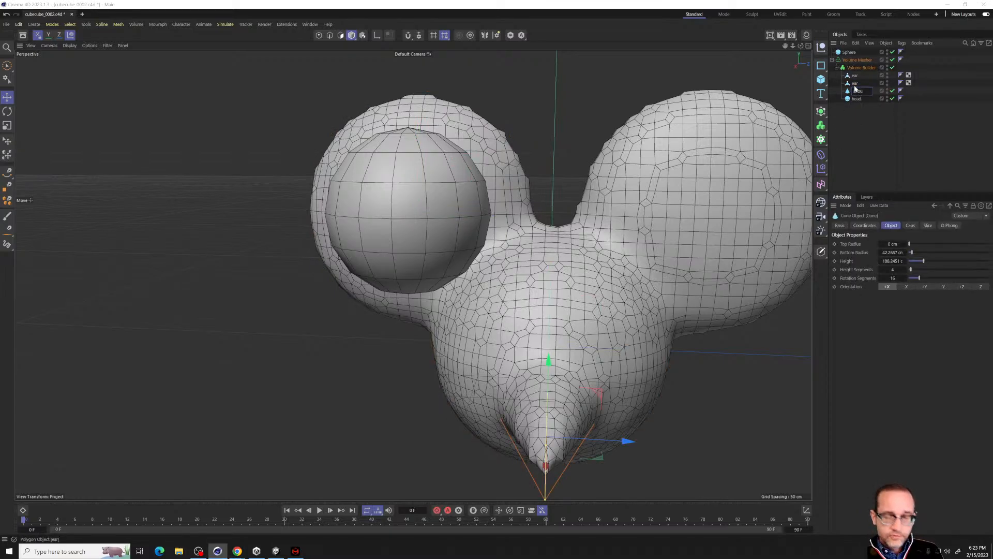
{"action": "type", "text": "t"}
{"action": "left_click", "coordinate": [858, 110]}
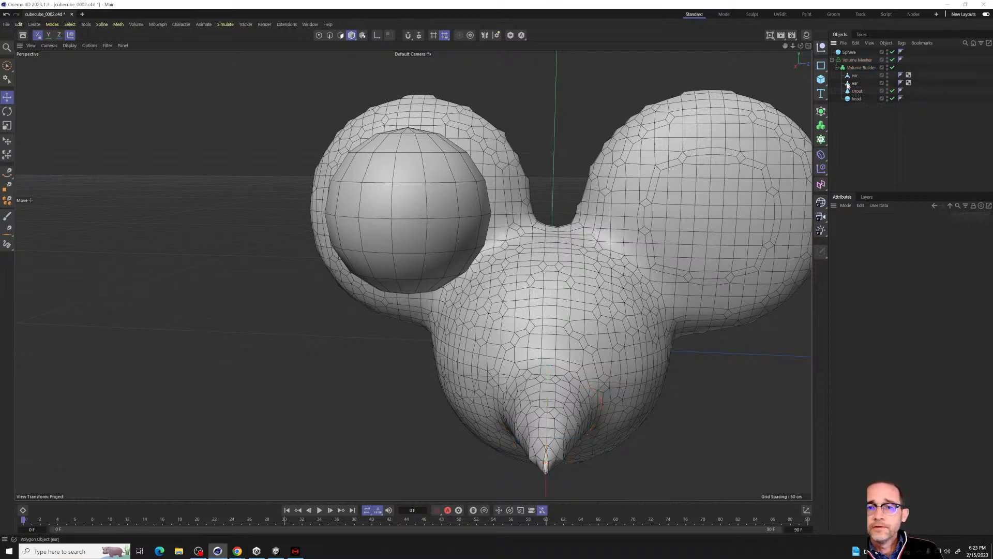
Rename the small sphere in front of the ear as inner ear.
{"action": "double_click", "coordinate": [849, 52]}
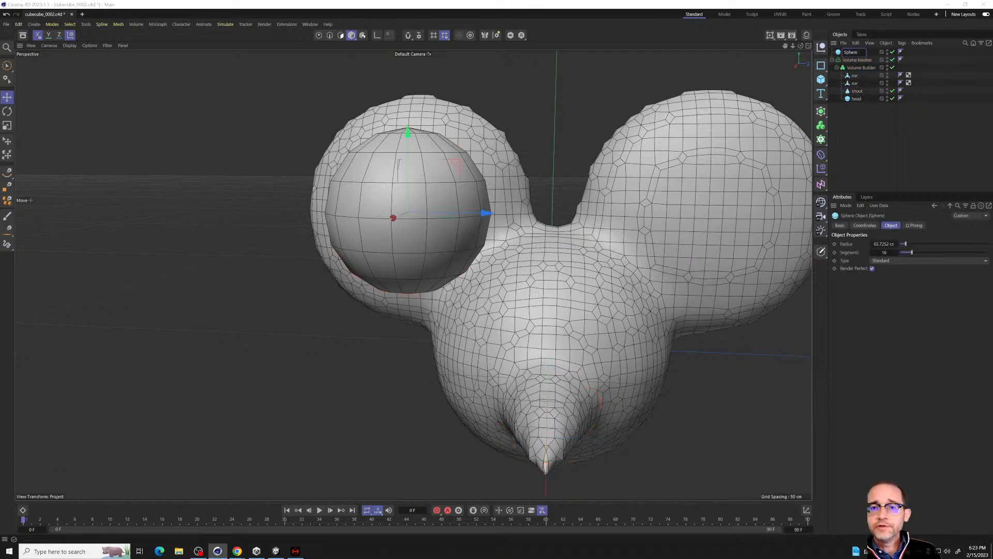
{"action": "key", "text": "BackSpace"}
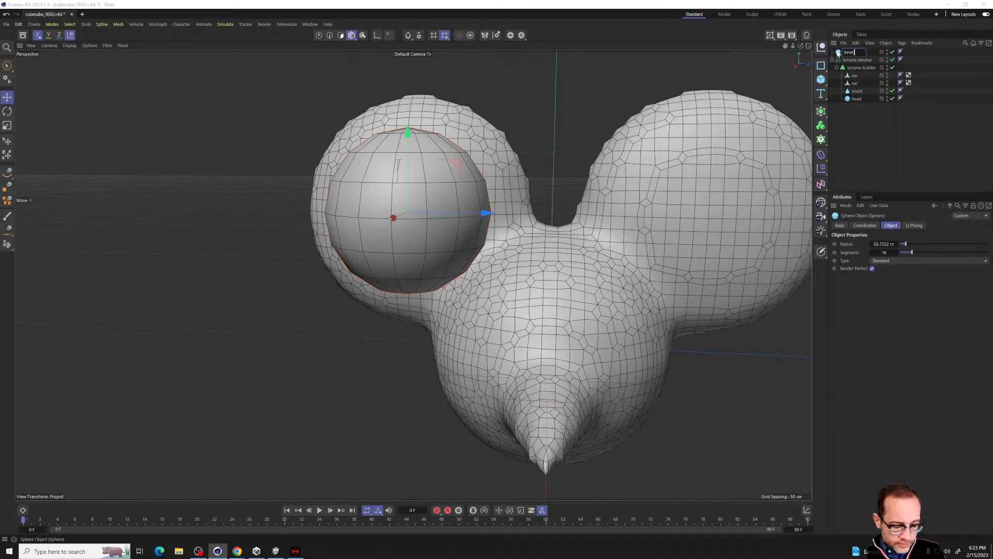
{"action": "key", "text": "Return"}
{"action": "left_click", "coordinate": [868, 132]}
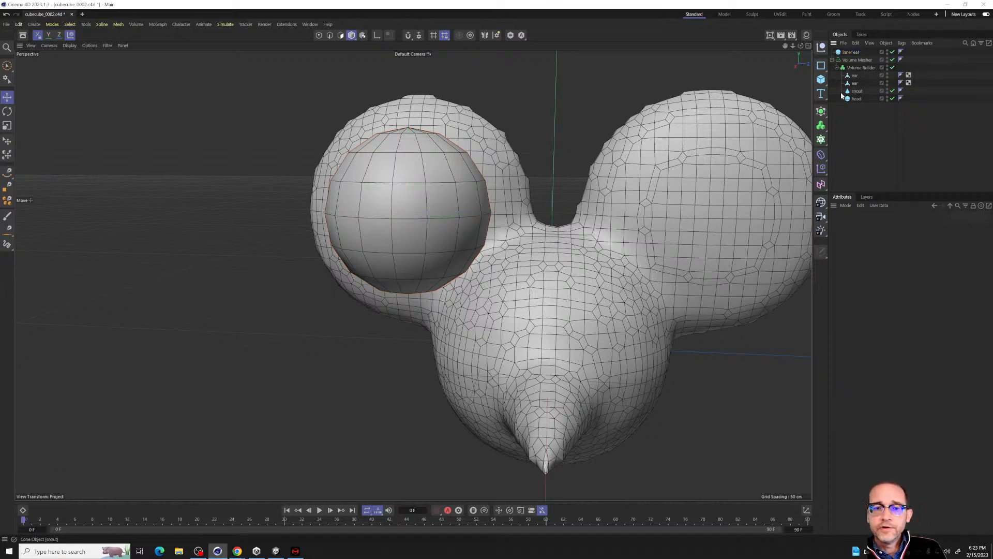
Place the inner ear sphere inside the Volume Builder as a direct child, between the two ear objects.
{"action": "left_click", "coordinate": [855, 84]}
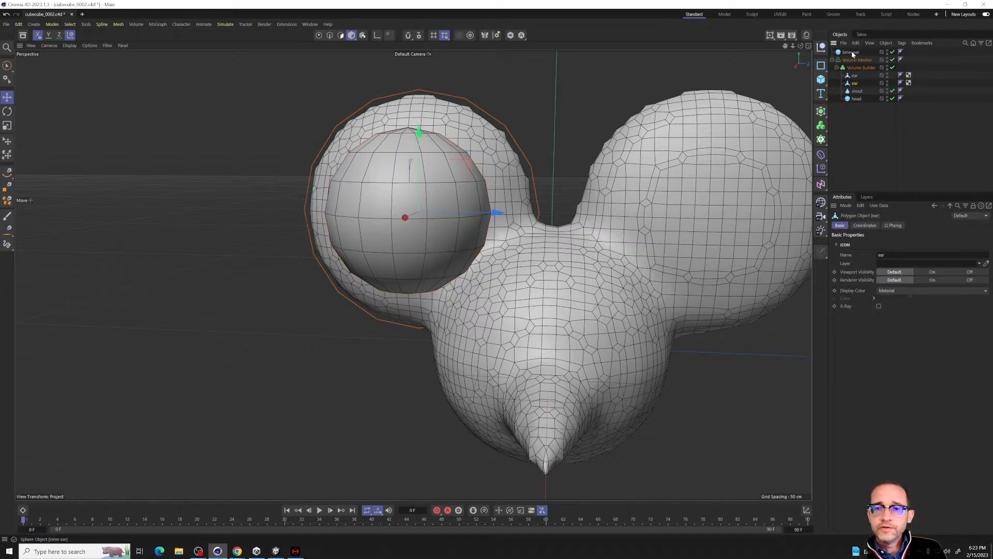
{"action": "left_click_drag", "start_coordinate": [859, 85], "coordinate": [859, 86]}
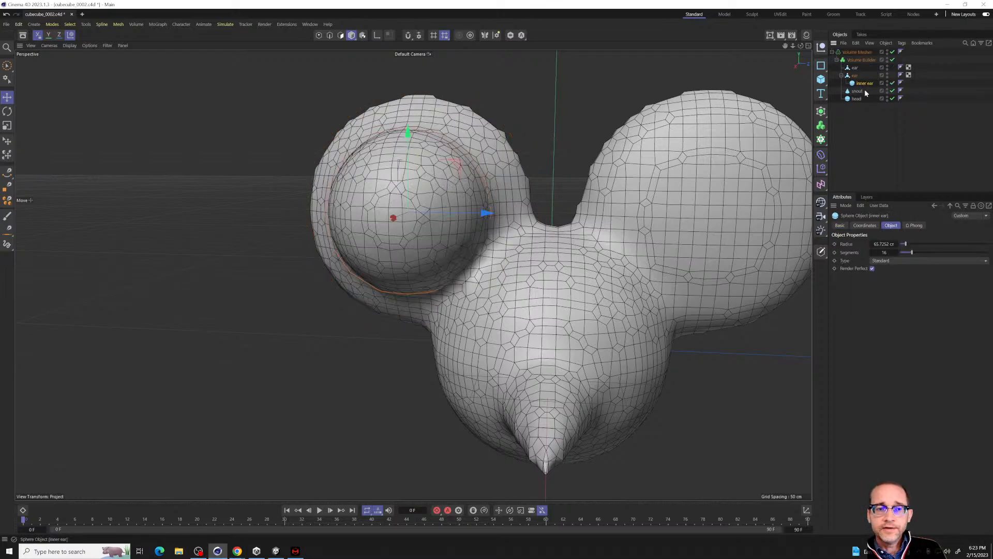
{"action": "left_click_drag", "start_coordinate": [477, 218], "coordinate": [630, 243], "text": "alt"}
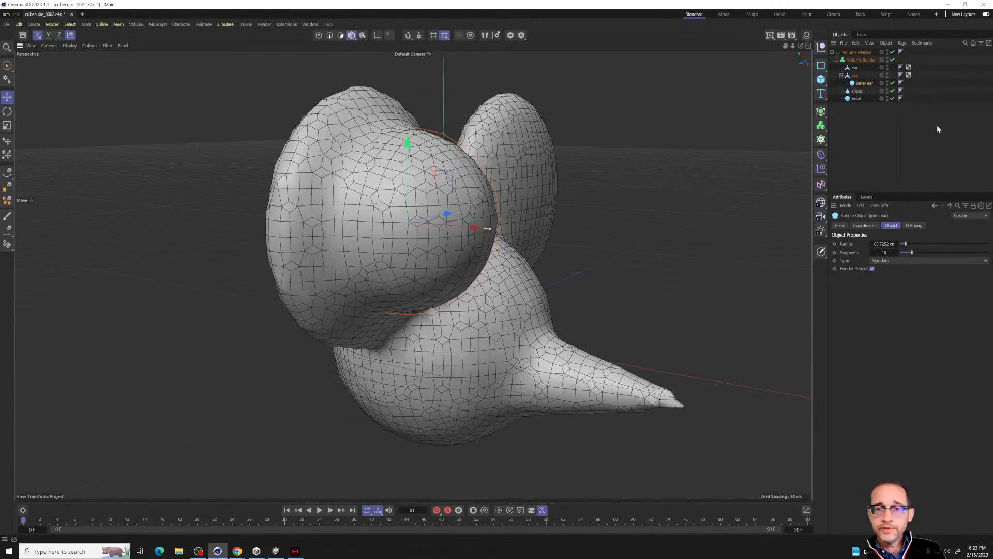
{"action": "left_click", "coordinate": [864, 61]}
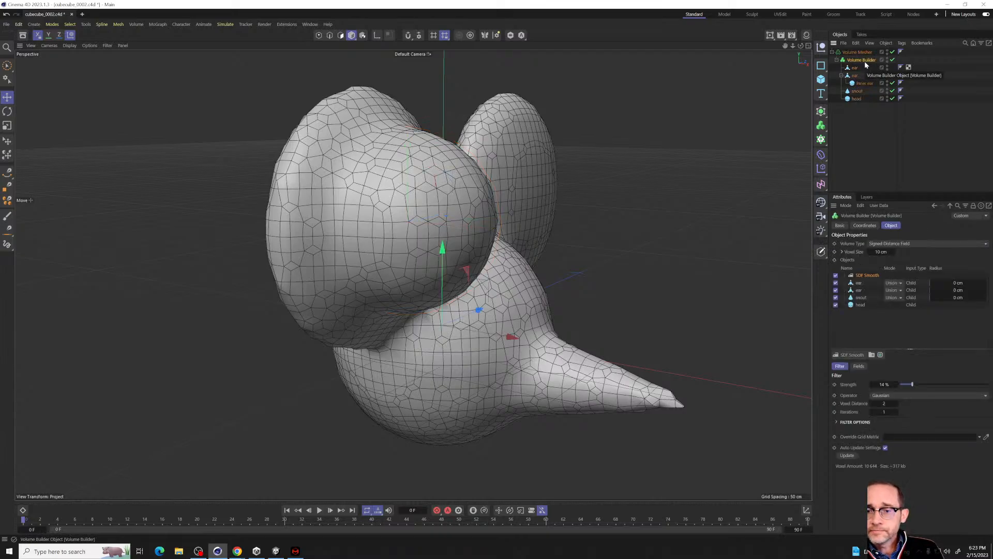
{"action": "left_click", "coordinate": [858, 91]}
{"action": "left_click_drag", "start_coordinate": [865, 85], "coordinate": [858, 76]}
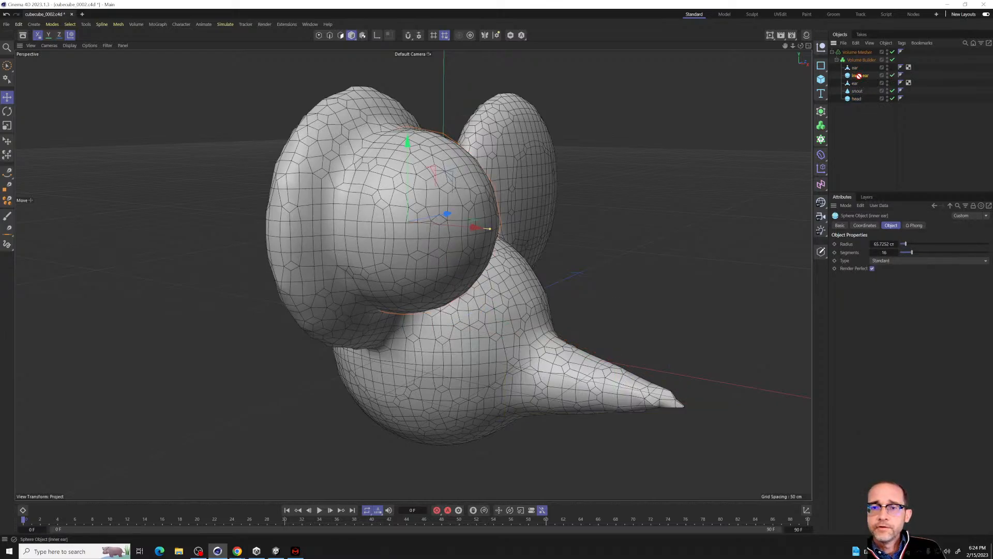
Set the inner ear's mode to Subtract in the Volume Builder so it hollows out the ear.
{"action": "left_click", "coordinate": [864, 60]}
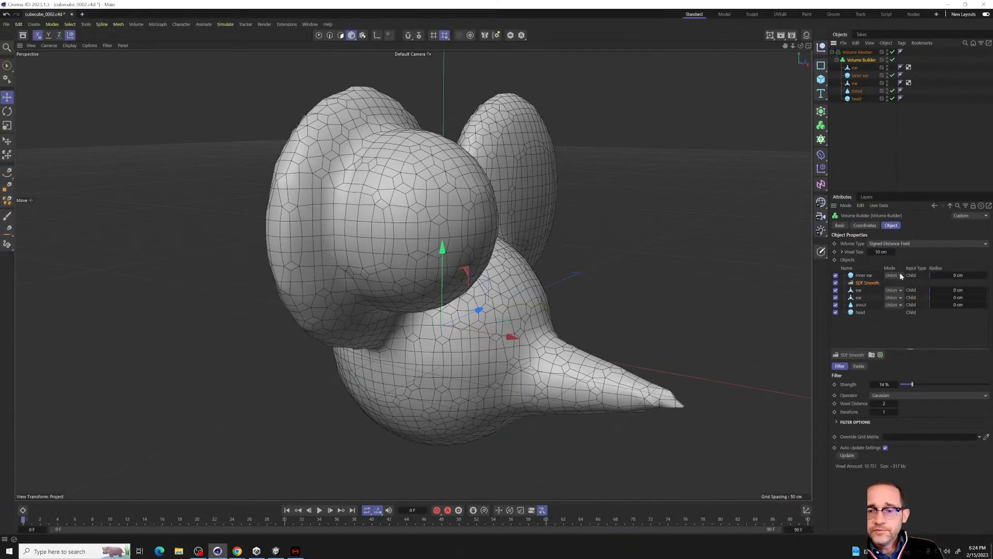
{"action": "left_click", "coordinate": [900, 276]}
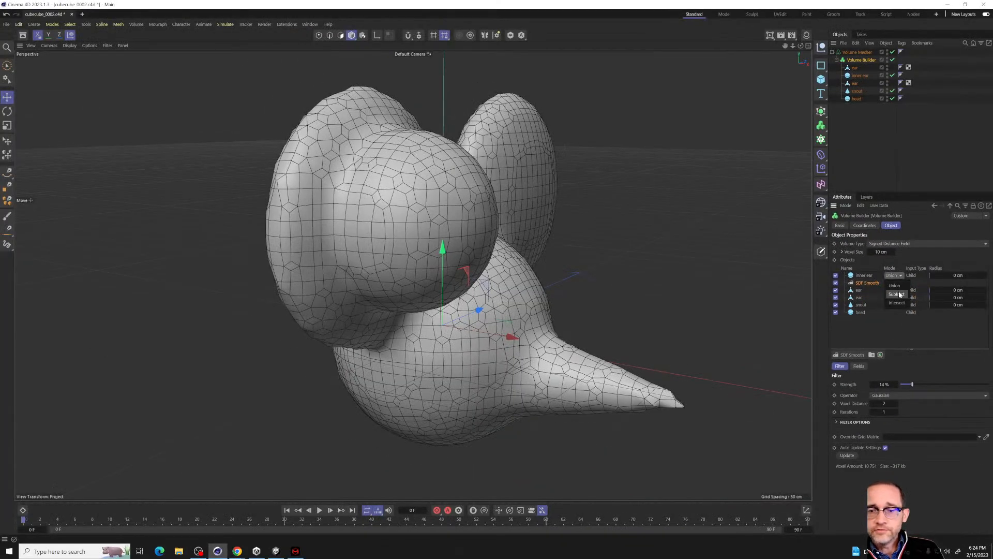
{"action": "left_click", "coordinate": [900, 295]}
{"action": "left_click_drag", "start_coordinate": [542, 290], "coordinate": [461, 294], "text": "alt"}
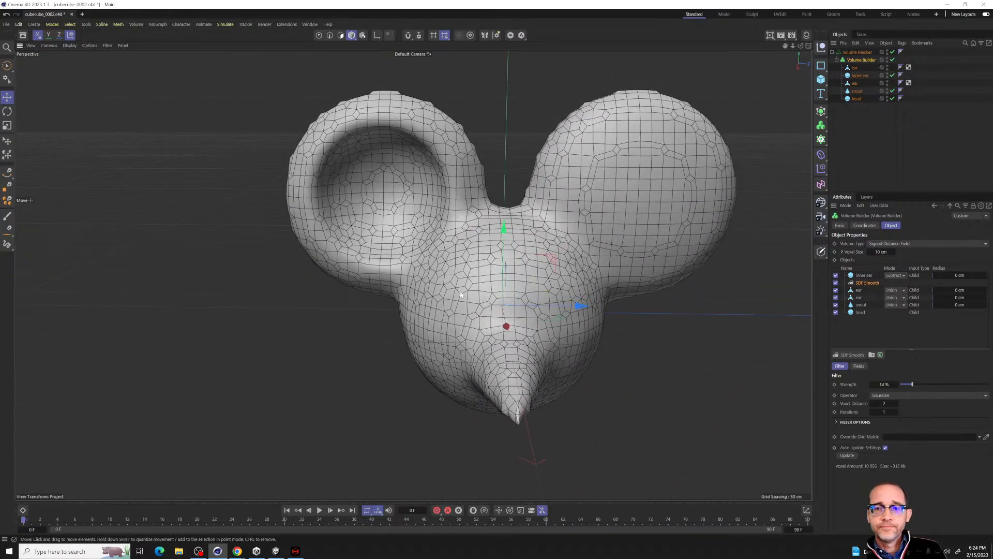
{"action": "left_click_drag", "start_coordinate": [479, 292], "coordinate": [665, 307], "text": "alt"}
Move the inner ear sphere slightly forward along X and make it editable.
{"action": "left_click", "coordinate": [860, 76]}
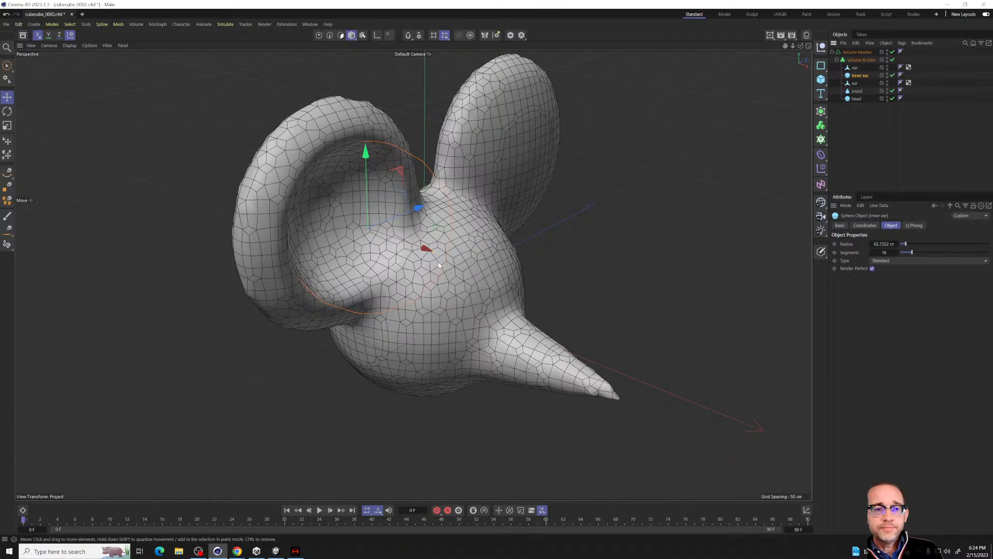
{"action": "mouse_move", "coordinate": [424, 249]}
{"action": "left_mouse_down"}
{"action": "mouse_move", "coordinate": [458, 259]}
{"action": "mouse_move", "coordinate": [408, 252]}
{"action": "mouse_move", "coordinate": [427, 256]}
{"action": "left_mouse_up"}
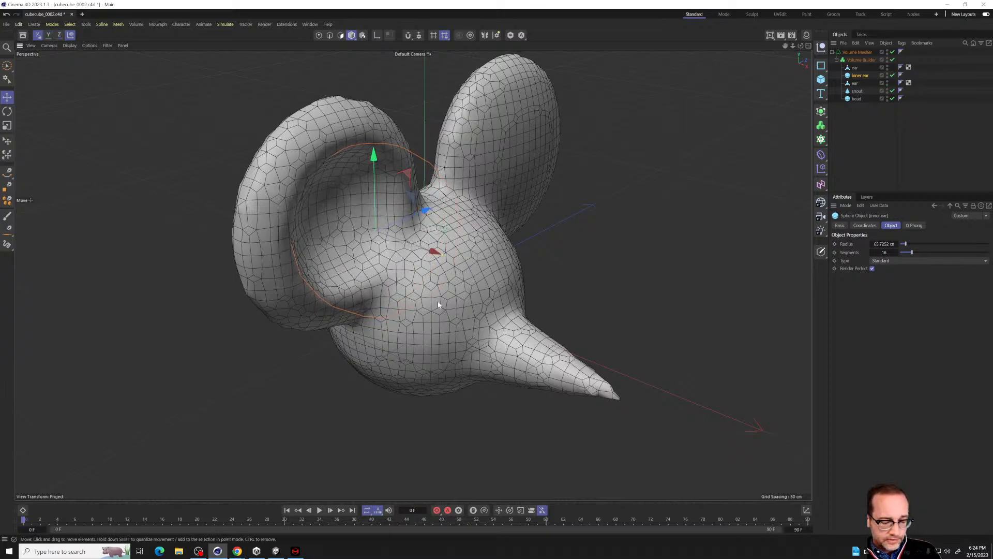
{"action": "key", "text": "c"}
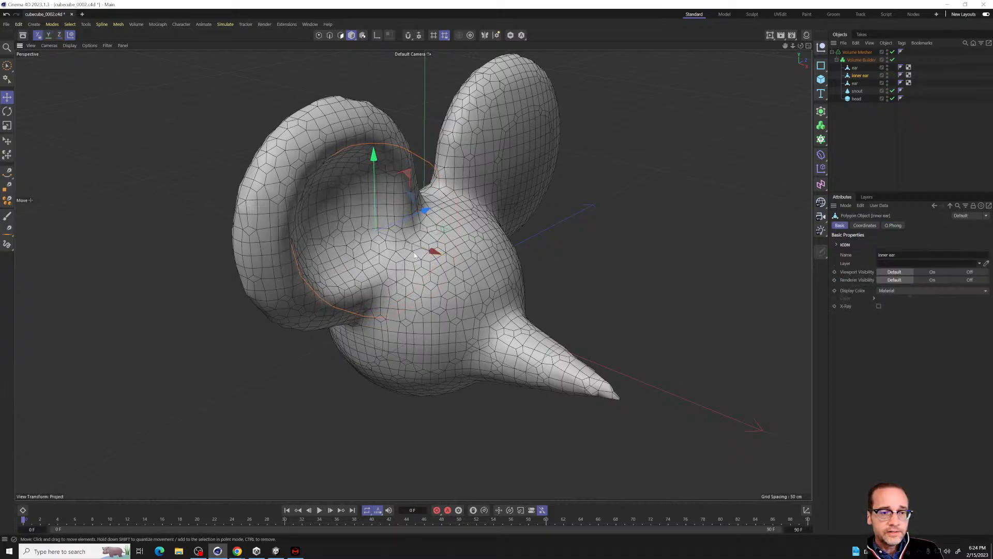
Scale the inner ear object down along its X axis.
{"action": "key", "text": "t"}
{"action": "left_click_drag", "start_coordinate": [435, 252], "coordinate": [353, 244]}
{"action": "key", "text": "e"}
Duplicate the inner ear sideways along Z onto the other ear and place the copy below the original in the Volume Builder.
{"action": "left_click", "coordinate": [854, 77]}
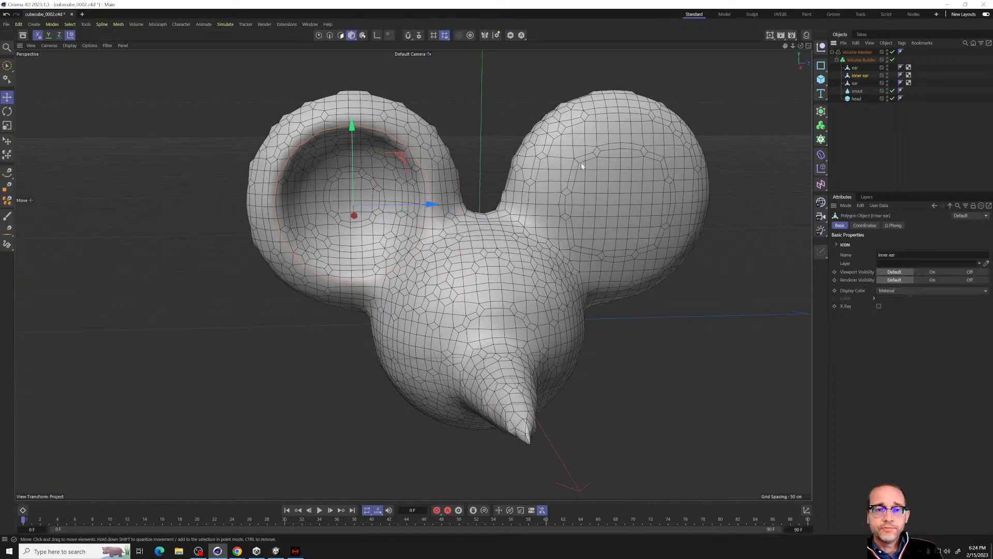
{"action": "left_click_drag", "start_coordinate": [433, 206], "coordinate": [687, 206]}
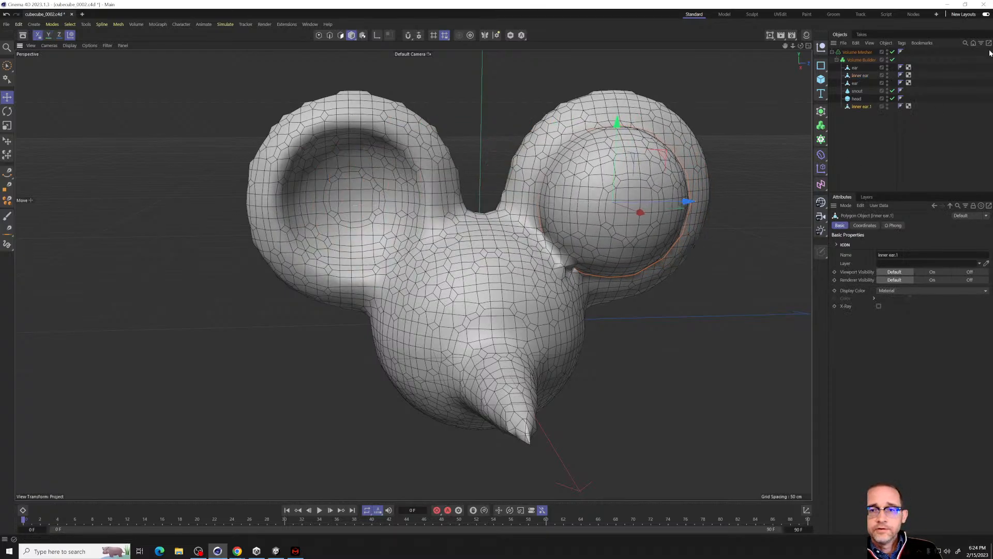
{"action": "left_click_drag", "start_coordinate": [867, 109], "coordinate": [863, 84]}
Set the duplicated inner ear's mode to Subtract in the Volume Builder to hollow out the second ear.
{"action": "left_click", "coordinate": [862, 60]}
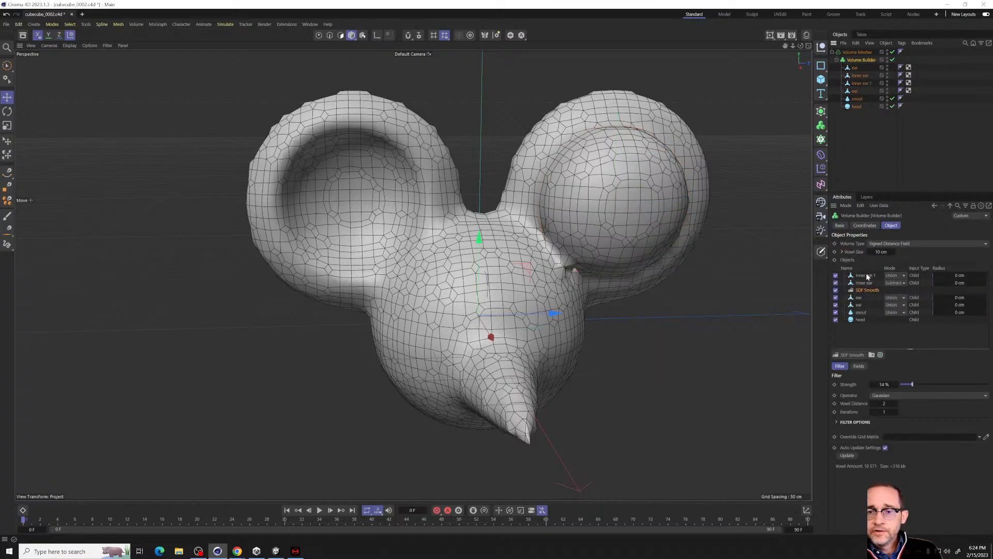
{"action": "left_click", "coordinate": [892, 275]}
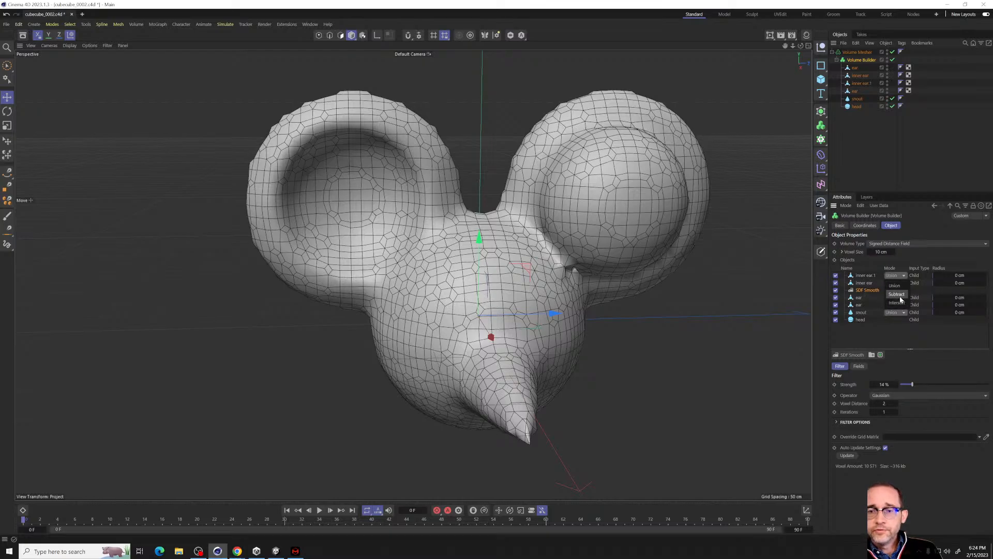
{"action": "left_click", "coordinate": [898, 294]}
{"action": "left_click_drag", "start_coordinate": [599, 306], "coordinate": [574, 300], "text": "alt"}
{"action": "left_click", "coordinate": [841, 144]}
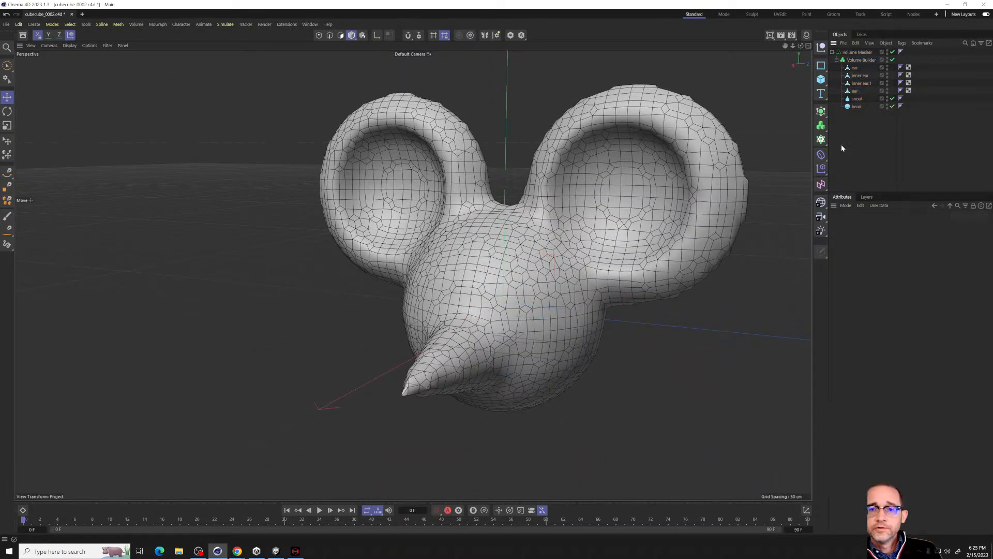
Add a new sphere, bring it forward along X, and scale it down to a radius of about 27 cm.
{"action": "left_click", "coordinate": [688, 155]}
{"action": "left_click", "coordinate": [821, 79]}
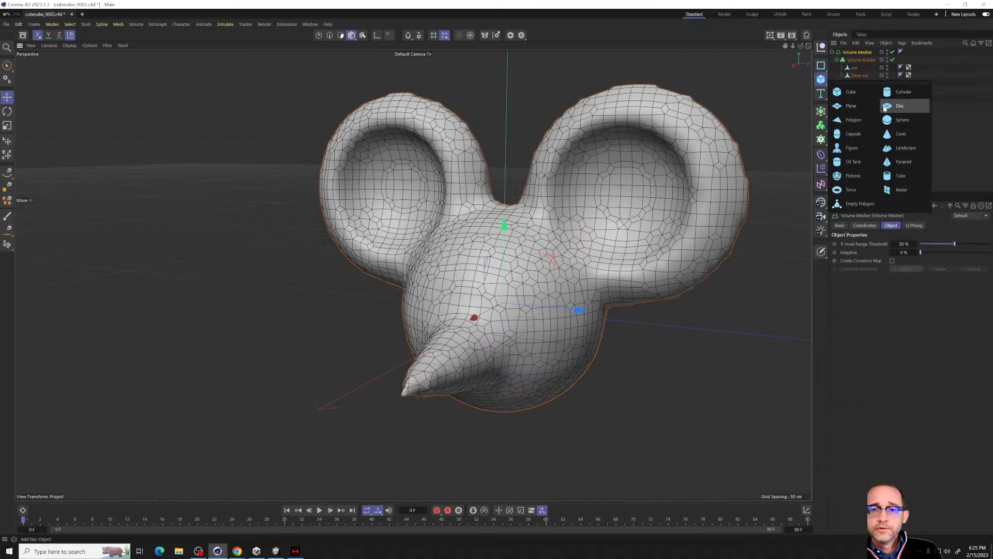
{"action": "left_click", "coordinate": [903, 120]}
{"action": "left_click_drag", "start_coordinate": [569, 290], "coordinate": [491, 311], "text": "alt"}
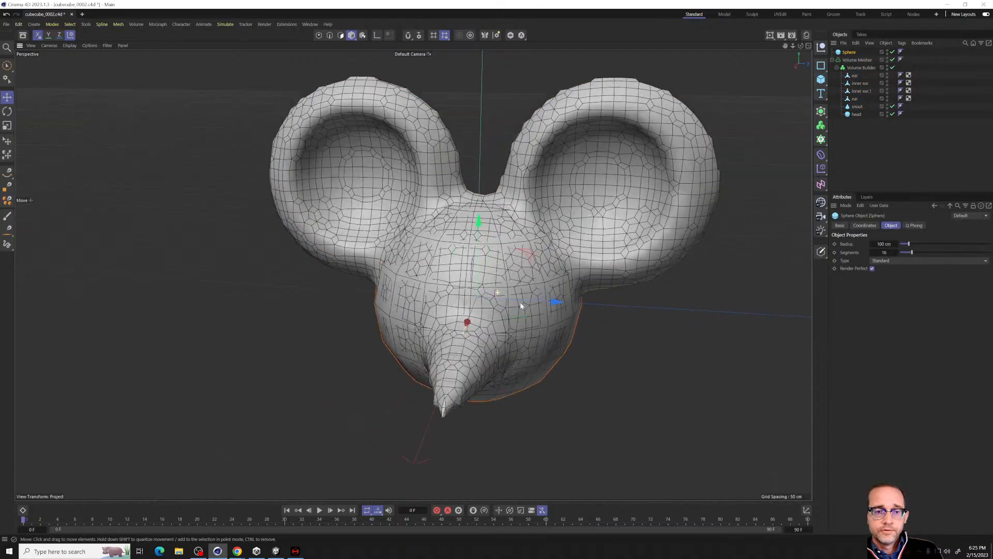
{"action": "key", "text": "t"}
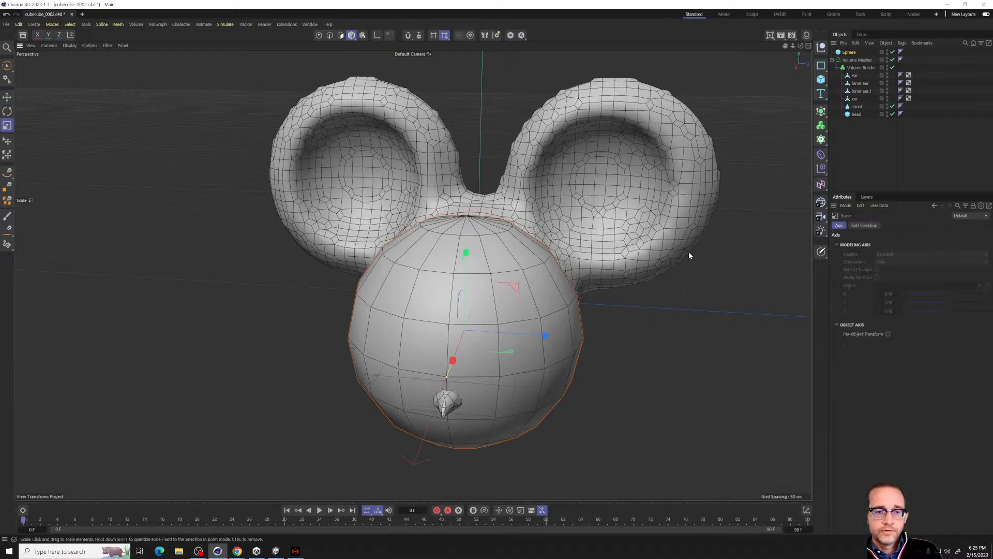
{"action": "left_click_drag", "start_coordinate": [688, 251], "coordinate": [501, 344]}
{"action": "key", "text": "e"}
Position the small sphere above one side of the snout as an eye and duplicate it sideways for the second eye.
{"action": "left_click_drag", "start_coordinate": [465, 297], "coordinate": [465, 234]}
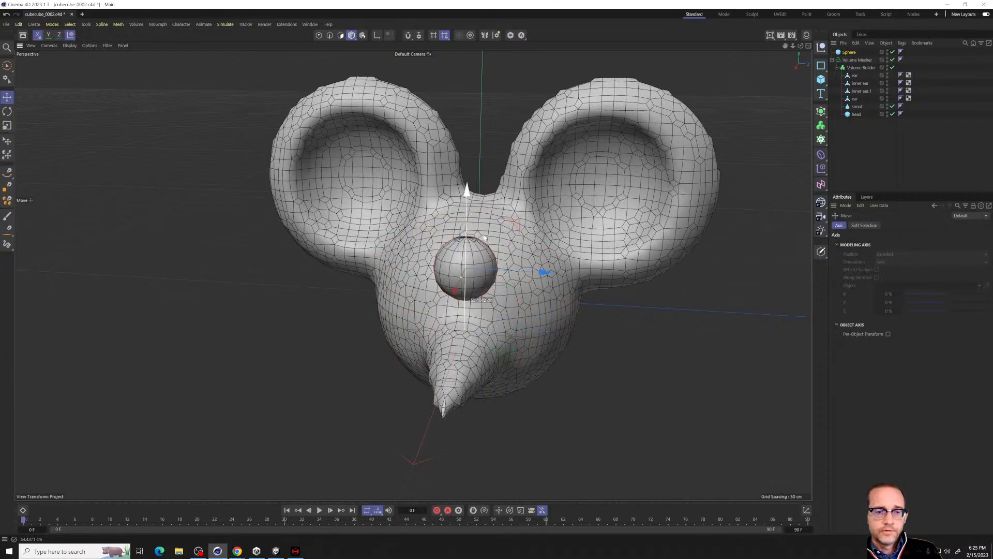
{"action": "left_click_drag", "start_coordinate": [520, 274], "coordinate": [484, 277]}
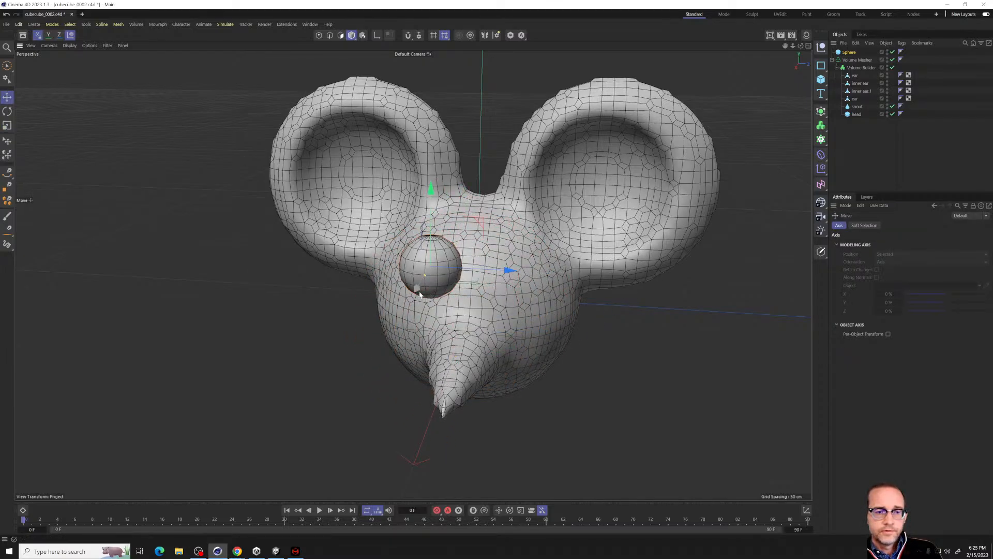
{"action": "mouse_move", "coordinate": [418, 294]}
{"action": "left_mouse_down"}
{"action": "mouse_move", "coordinate": [436, 279]}
{"action": "mouse_move", "coordinate": [429, 290]}
{"action": "left_mouse_up"}
{"action": "left_click_drag", "start_coordinate": [436, 183], "coordinate": [436, 206]}
{"action": "left_click_drag", "start_coordinate": [502, 288], "coordinate": [559, 290], "text": "ctrl"}
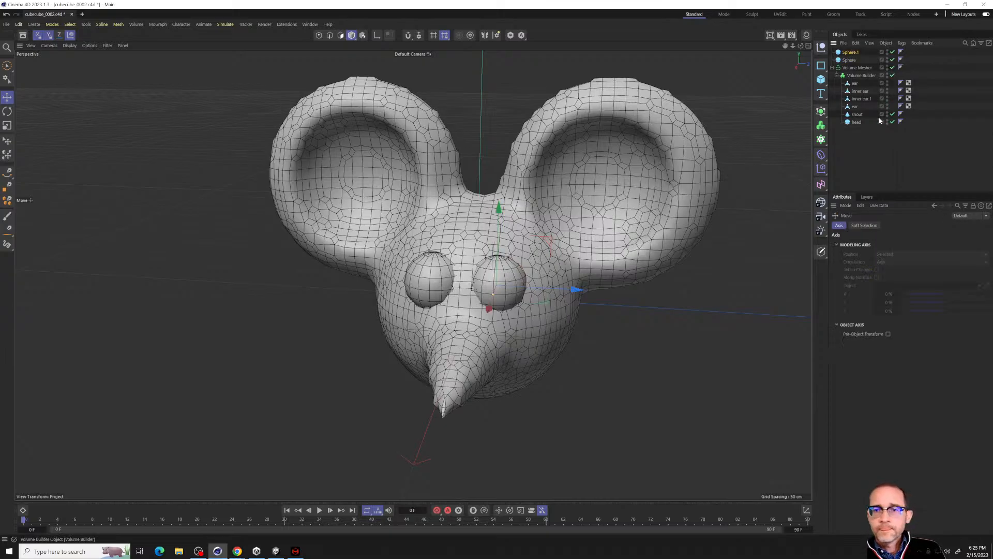
Rename both small spheres as eye and move them to the top of the Volume Builder's children.
{"action": "double_click", "coordinate": [850, 52]}
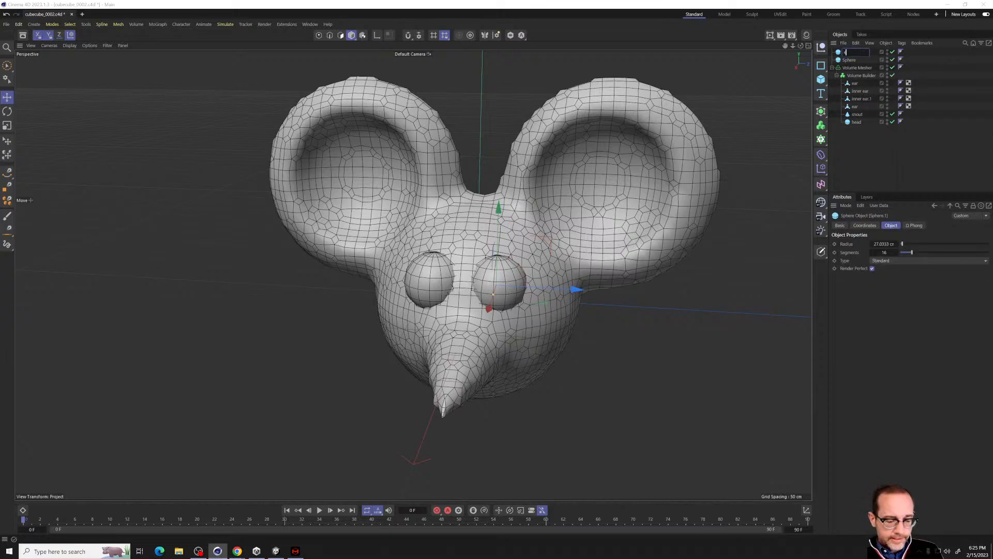
{"action": "type", "text": "eye"}
{"action": "double_click", "coordinate": [851, 60]}
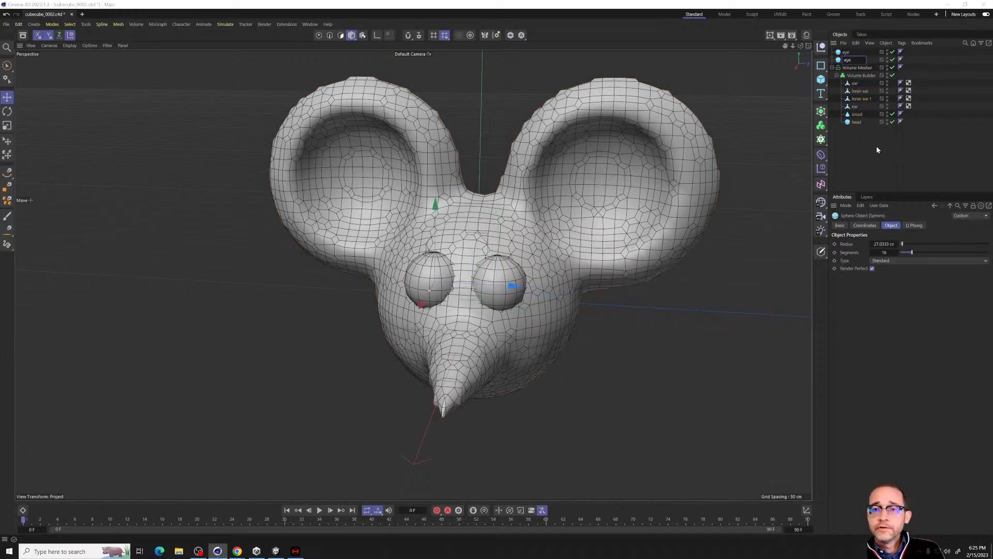
{"action": "type", "text": "eye"}
{"action": "key", "text": "Return"}
{"action": "left_click_drag", "start_coordinate": [845, 62], "coordinate": [855, 77]}
{"action": "left_click_drag", "start_coordinate": [539, 317], "coordinate": [599, 313], "text": "alt"}
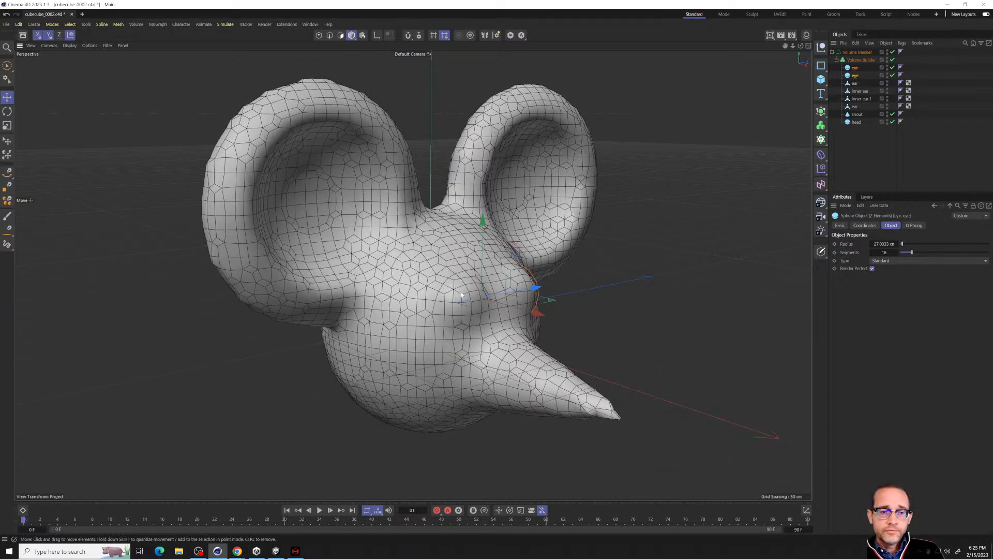
Set the second listed eye's radius to 33 cm and the first listed eye's segments to 21.
{"action": "left_click", "coordinate": [855, 76]}
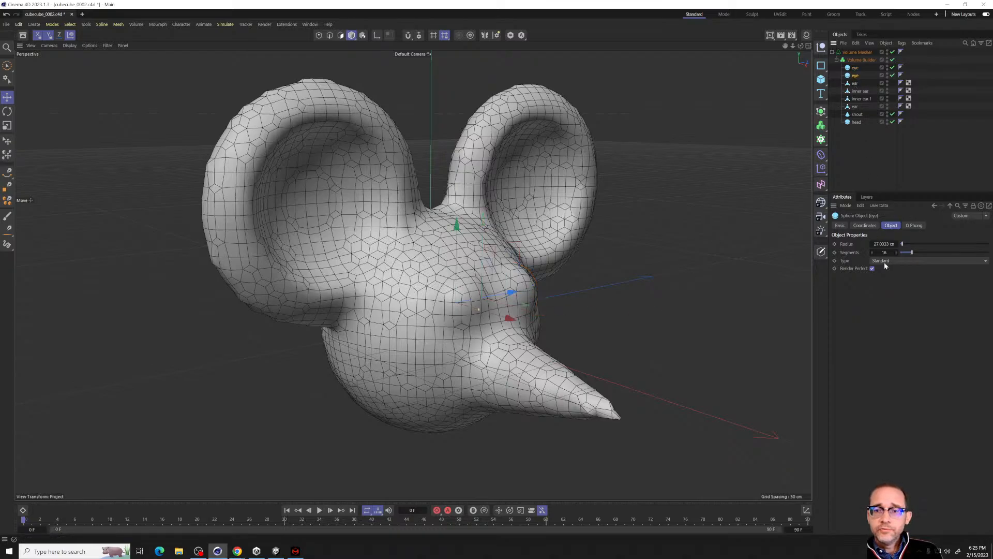
{"action": "left_click_drag", "start_coordinate": [908, 247], "coordinate": [904, 247]}
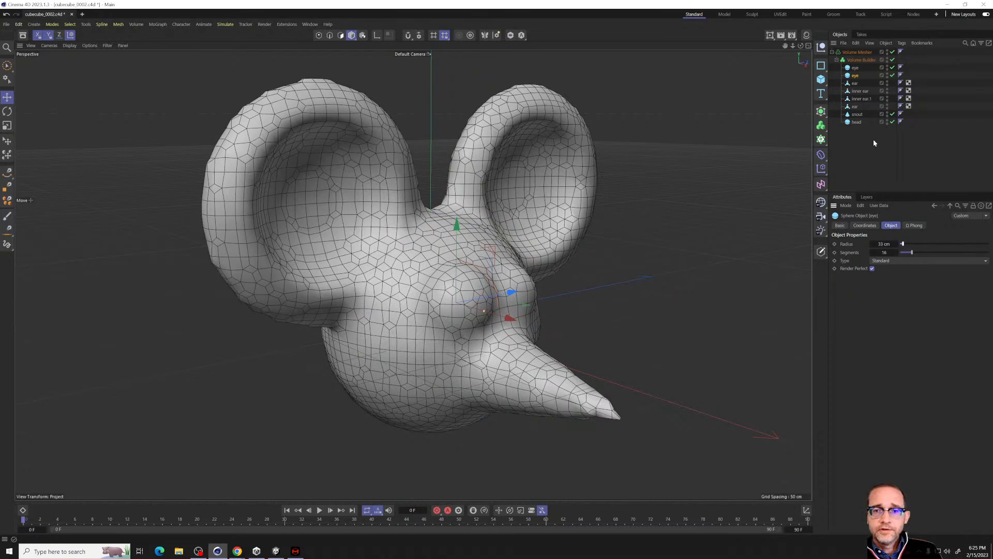
{"action": "left_click", "coordinate": [855, 68]}
{"action": "left_click_drag", "start_coordinate": [536, 309], "coordinate": [481, 323], "text": "alt"}
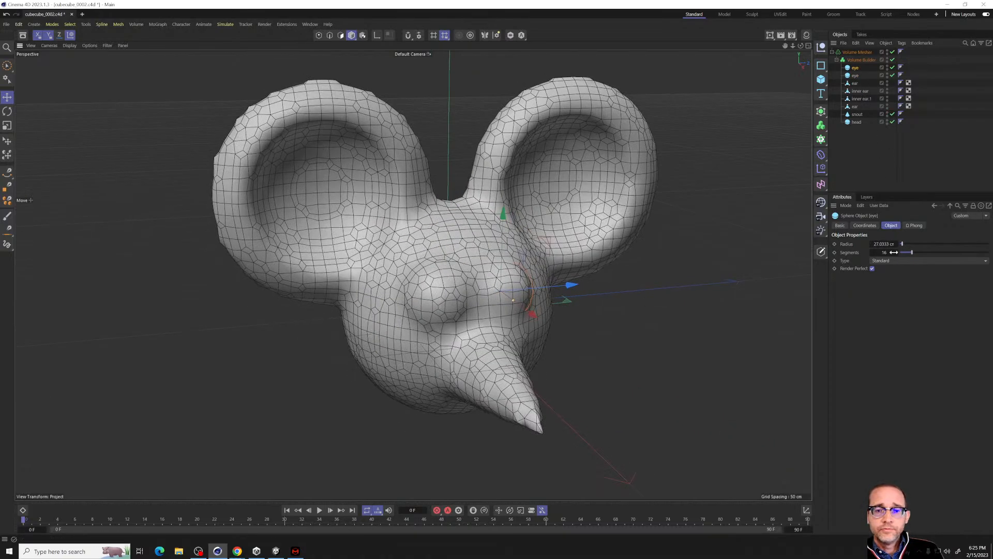
{"action": "left_click_drag", "start_coordinate": [914, 252], "coordinate": [915, 253]}
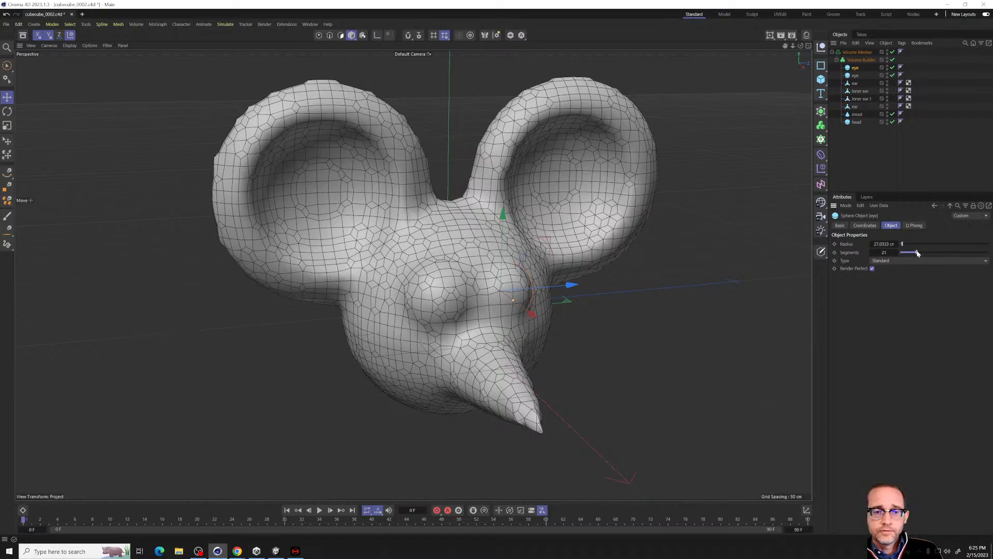
Set the first listed eye's radius to 33 cm.
{"action": "left_click_drag", "start_coordinate": [908, 244], "coordinate": [903, 245]}
{"action": "mouse_move", "coordinate": [574, 310]}
{"action": "left_mouse_down", "text": "alt"}
{"action": "mouse_move", "coordinate": [606, 289]}
{"action": "mouse_move", "coordinate": [630, 335]}
{"action": "mouse_move", "coordinate": [555, 309]}
{"action": "left_mouse_up", "text": "alt"}
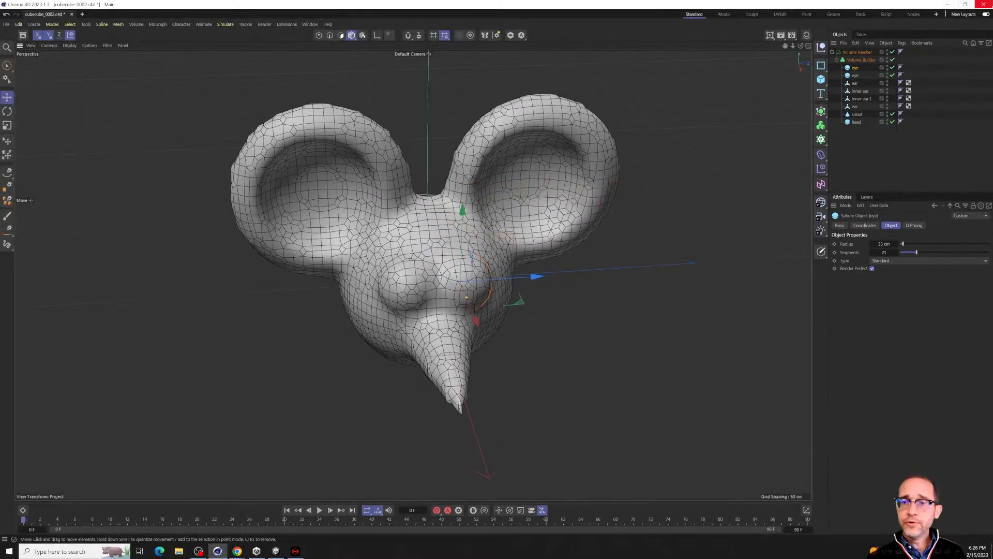
Disable the Volume Mesher to examine the mouse head's raw voxels from several angles, and re-enable it.
{"action": "left_click", "coordinate": [848, 157]}
{"action": "left_click", "coordinate": [893, 52]}
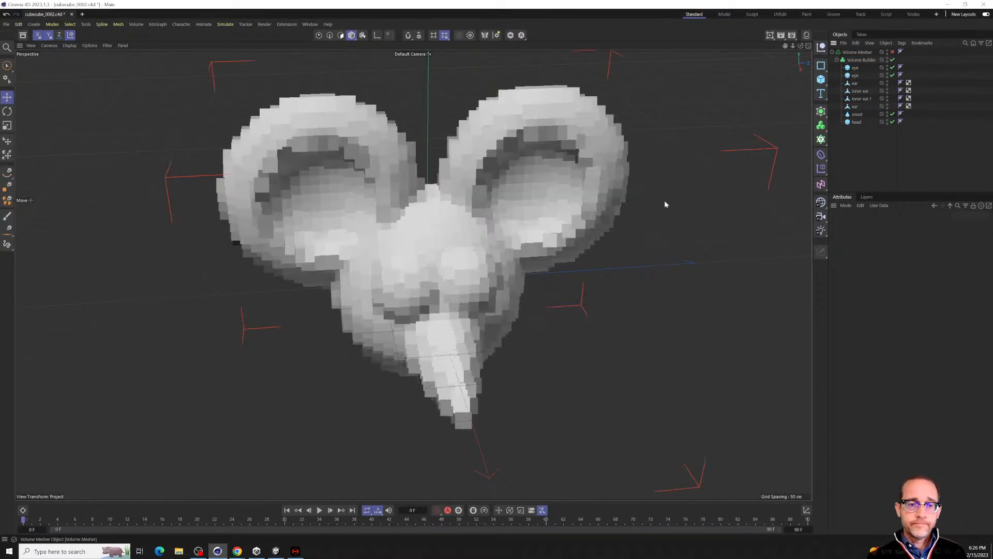
{"action": "key", "text": "9"}
{"action": "left_click_drag", "start_coordinate": [437, 212], "coordinate": [371, 274], "text": "alt"}
{"action": "key", "text": "t"}
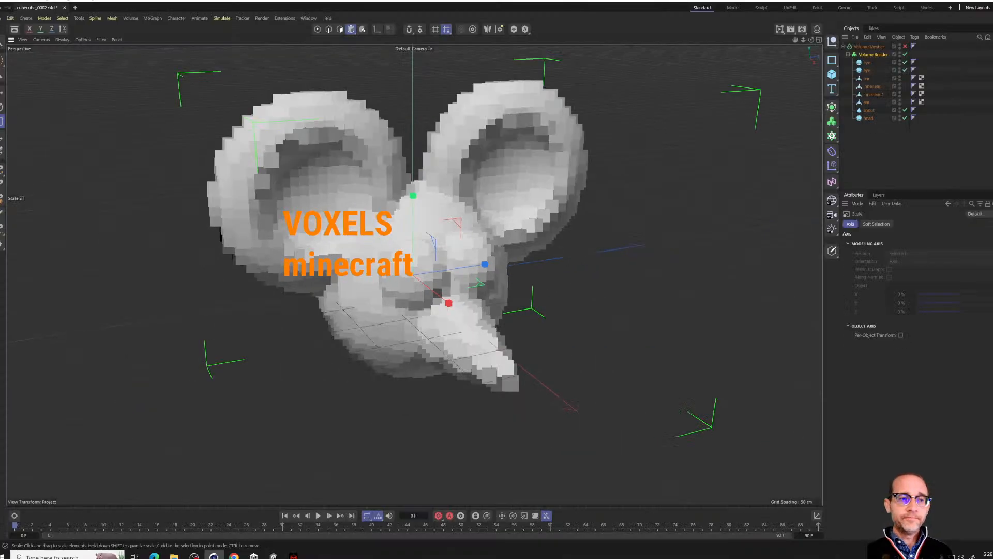
{"action": "left_click_drag", "start_coordinate": [377, 341], "coordinate": [681, 380], "text": "alt"}
{"action": "left_click_drag", "start_coordinate": [525, 331], "coordinate": [347, 328], "text": "alt"}
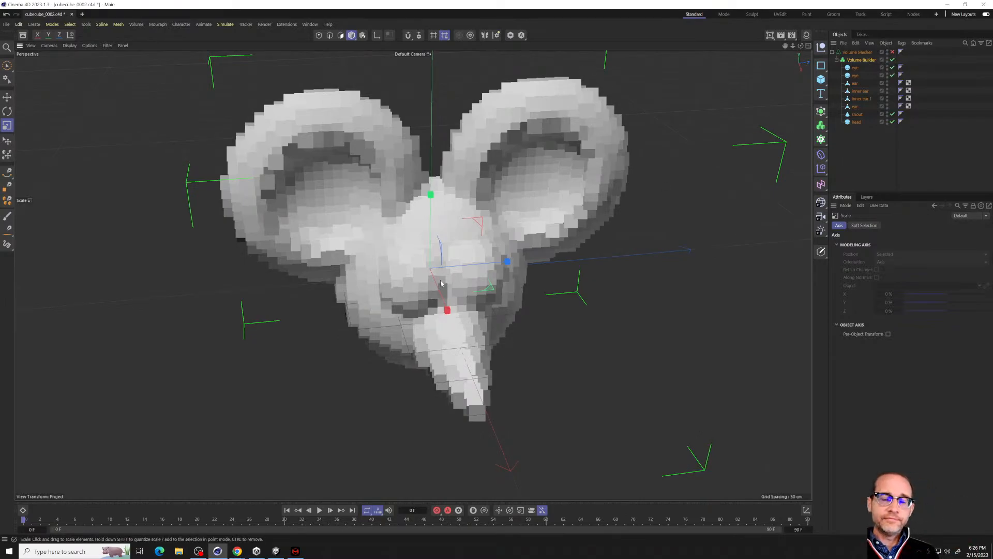
{"action": "left_click", "coordinate": [892, 52]}
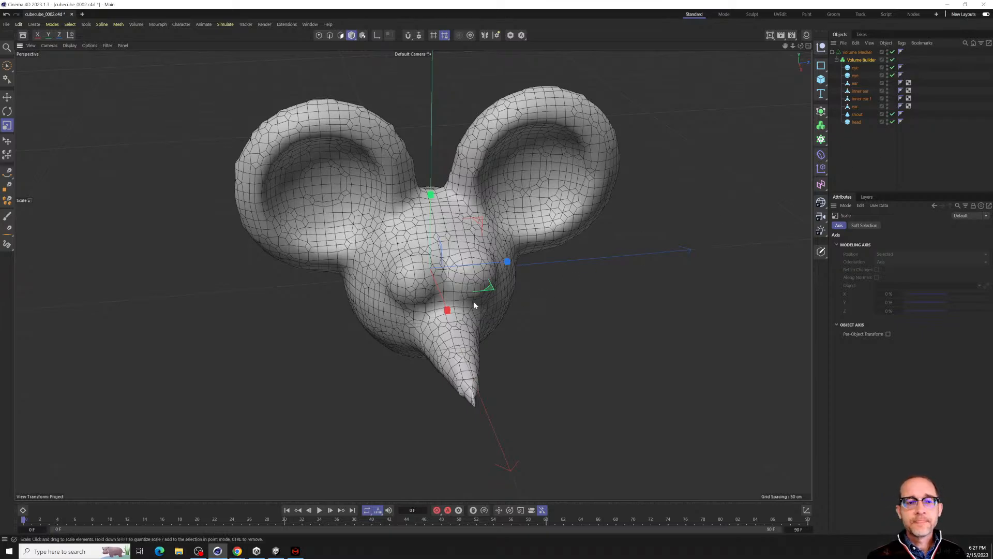
{"action": "left_click_drag", "start_coordinate": [474, 302], "coordinate": [448, 289], "text": "alt"}
{"action": "middle_click_drag", "start_coordinate": [616, 219], "coordinate": [551, 230], "text": "alt"}
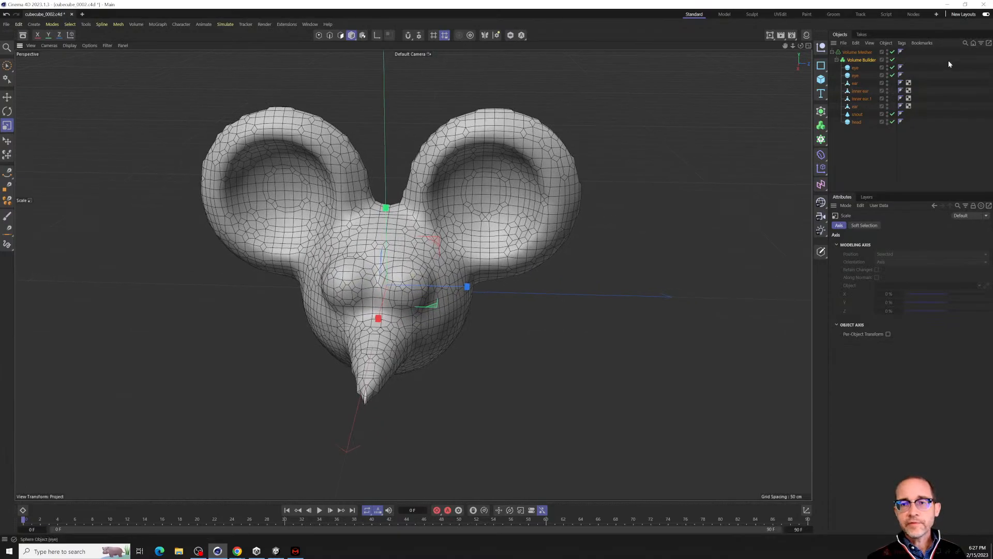
Turn off the Volume Mesher and reduce the Volume Builder's voxel size to 6.3 cm.
{"action": "left_click", "coordinate": [892, 52]}
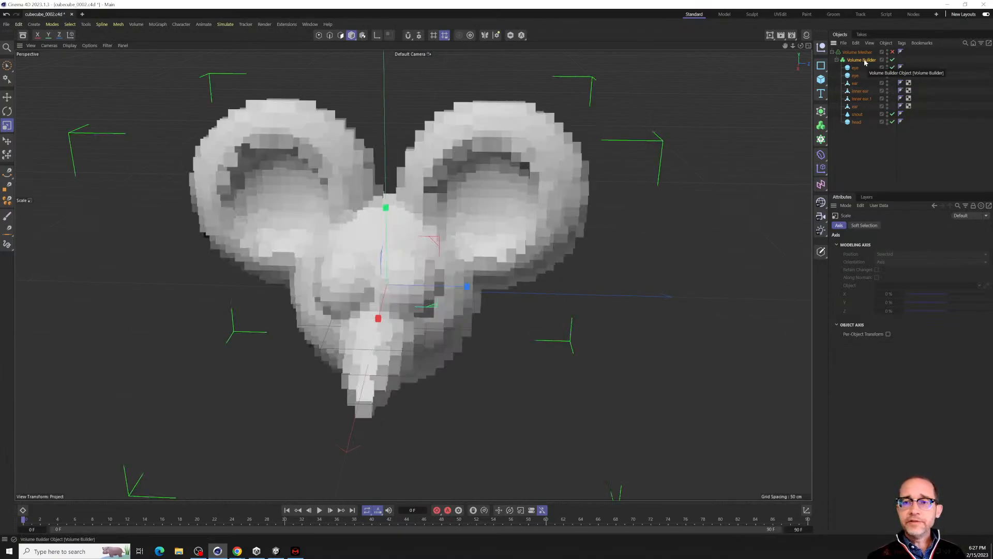
{"action": "left_click", "coordinate": [862, 60]}
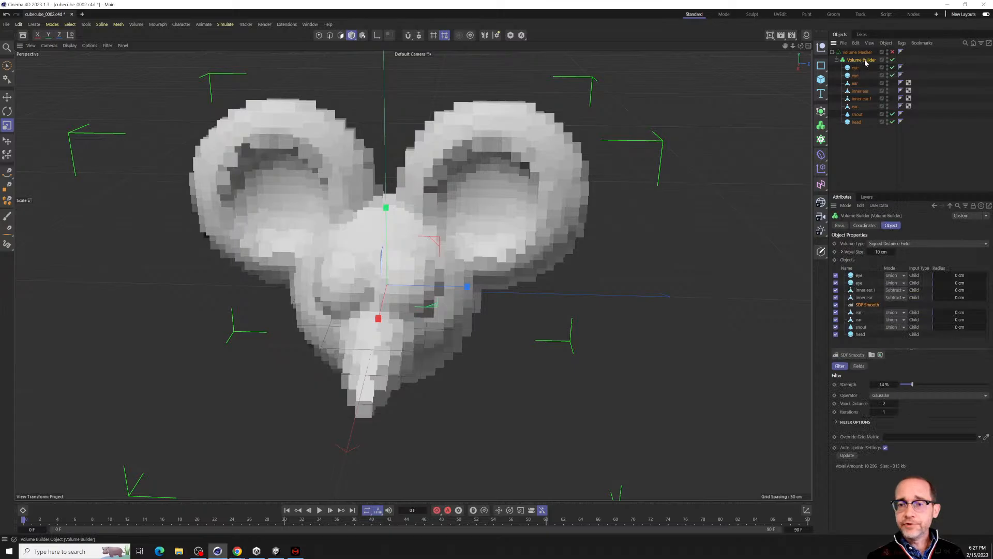
{"action": "left_click_drag", "start_coordinate": [454, 291], "coordinate": [468, 254], "text": "alt"}
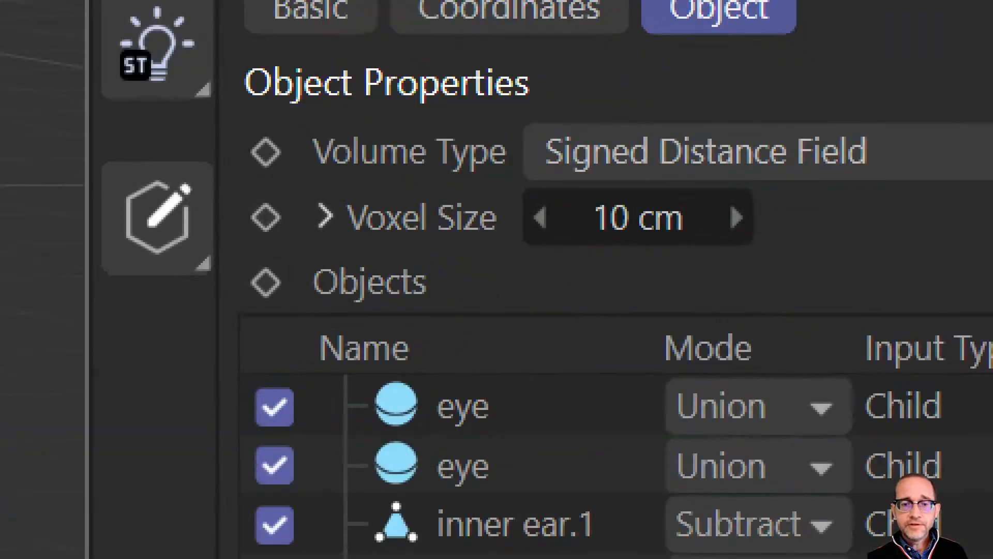
{"action": "left_click", "coordinate": [821, 258]}
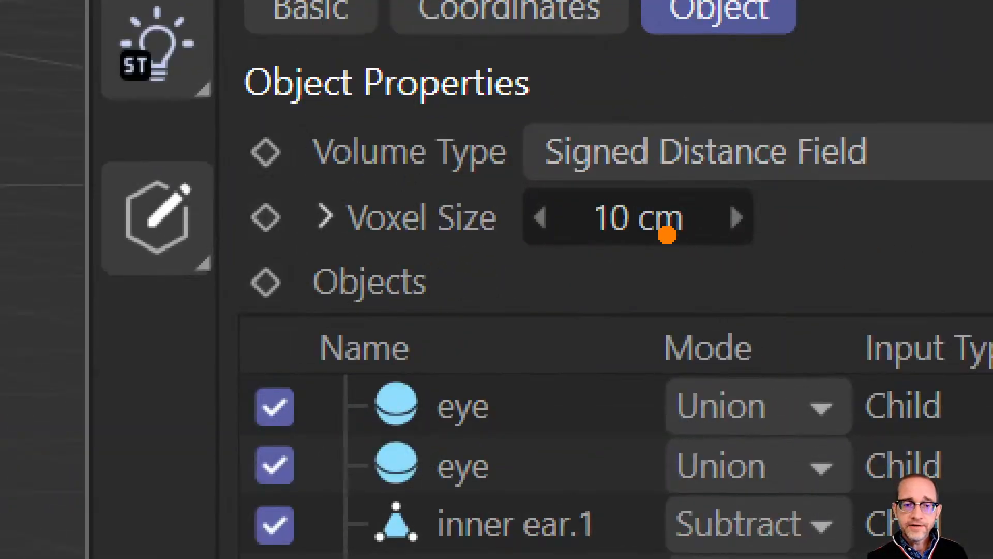
{"action": "left_click_drag", "start_coordinate": [752, 226], "coordinate": [728, 235]}
{"action": "mouse_move", "coordinate": [466, 197]}
{"action": "left_mouse_down"}
{"action": "mouse_move", "coordinate": [577, 238]}
{"action": "mouse_move", "coordinate": [559, 155]}
{"action": "left_mouse_up"}
{"action": "mouse_move", "coordinate": [750, 166]}
{"action": "left_mouse_down"}
{"action": "mouse_move", "coordinate": [719, 282]}
{"action": "mouse_move", "coordinate": [771, 199]}
{"action": "mouse_move", "coordinate": [745, 190]}
{"action": "left_mouse_up"}
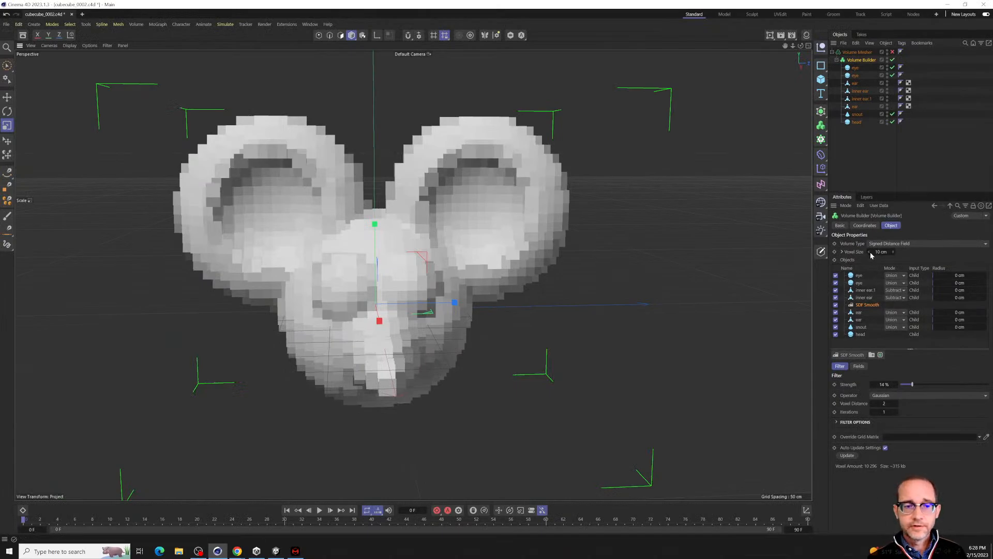
{"action": "left_click", "coordinate": [869, 252]}
{"action": "left_click", "coordinate": [869, 252]}
{"action": "left_click", "coordinate": [870, 252]}
{"action": "left_click", "coordinate": [870, 252]}
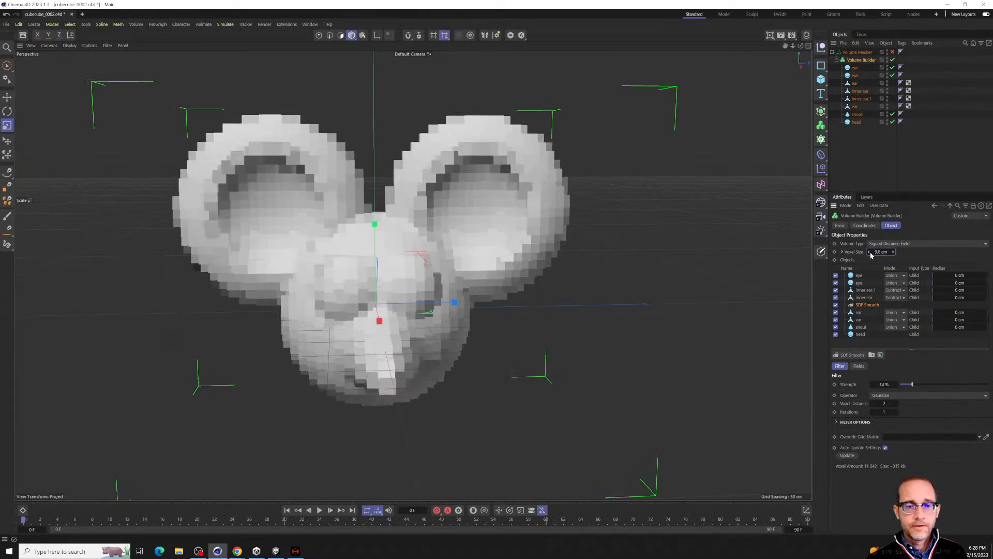
{"action": "left_click", "coordinate": [869, 252]}
{"action": "left_click", "coordinate": [870, 252]}
{"action": "left_click", "coordinate": [869, 252]}
{"action": "left_click", "coordinate": [869, 252]}
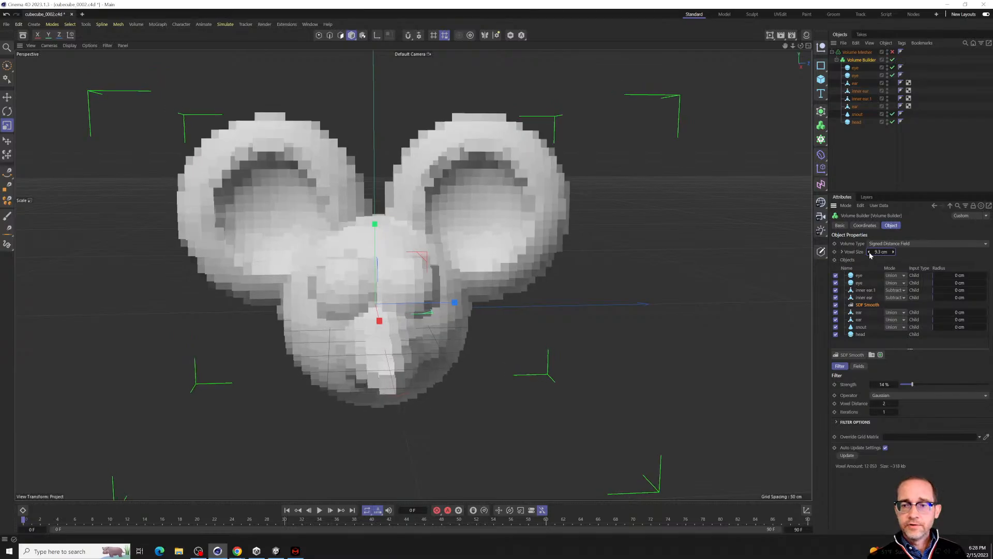
{"action": "left_click", "coordinate": [869, 252]}
{"action": "left_click", "coordinate": [869, 252]}
{"action": "left_click", "coordinate": [870, 252]}
{"action": "left_click", "coordinate": [869, 252]}
{"action": "left_click", "coordinate": [870, 252]}
{"action": "left_click", "coordinate": [869, 252]}
{"action": "left_click", "coordinate": [869, 252]}
{"action": "left_click", "coordinate": [870, 252]}
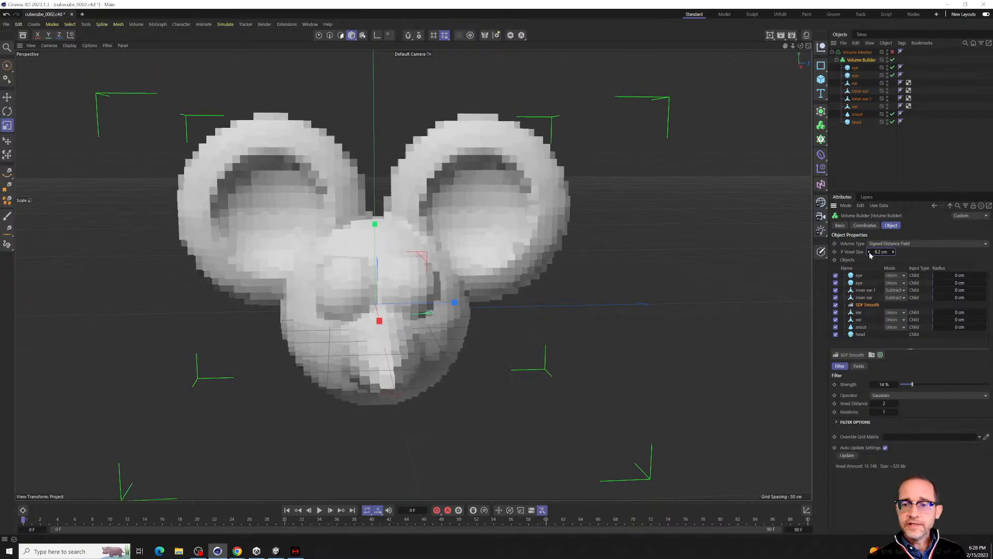
{"action": "left_click", "coordinate": [870, 251]}
{"action": "left_click", "coordinate": [869, 252]}
{"action": "left_click", "coordinate": [869, 252]}
{"action": "left_click", "coordinate": [870, 252]}
{"action": "left_click", "coordinate": [869, 252]}
{"action": "left_click", "coordinate": [870, 252]}
{"action": "left_click", "coordinate": [870, 252]}
{"action": "left_click", "coordinate": [869, 252]}
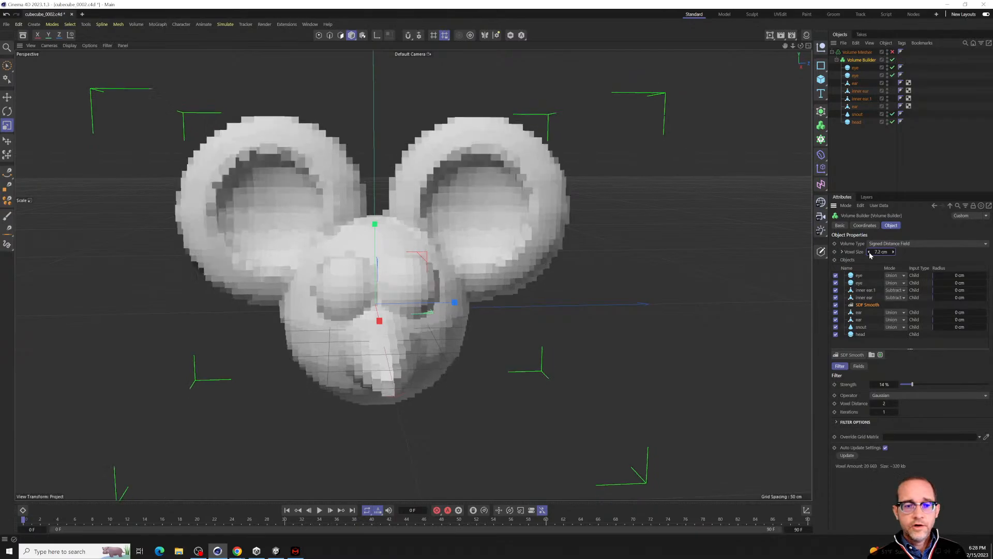
{"action": "left_click", "coordinate": [869, 252]}
{"action": "left_click", "coordinate": [870, 252]}
{"action": "left_click", "coordinate": [870, 252]}
{"action": "left_click", "coordinate": [870, 252]}
{"action": "left_click", "coordinate": [870, 251]}
{"action": "left_click", "coordinate": [870, 252]}
{"action": "left_click", "coordinate": [869, 252]}
{"action": "left_click", "coordinate": [869, 252]}
{"action": "left_click", "coordinate": [869, 252]}
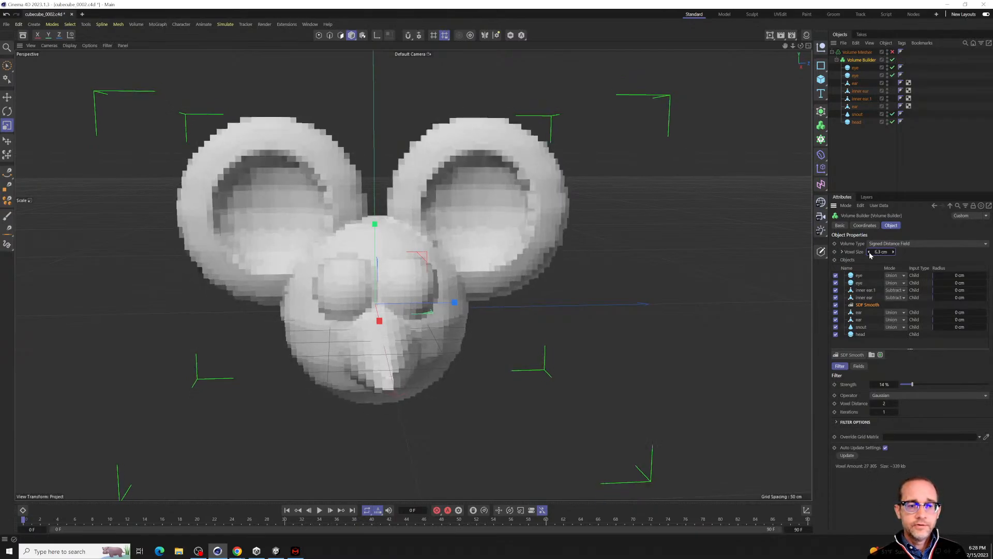
{"action": "left_click_drag", "start_coordinate": [492, 310], "coordinate": [454, 327], "text": "alt"}
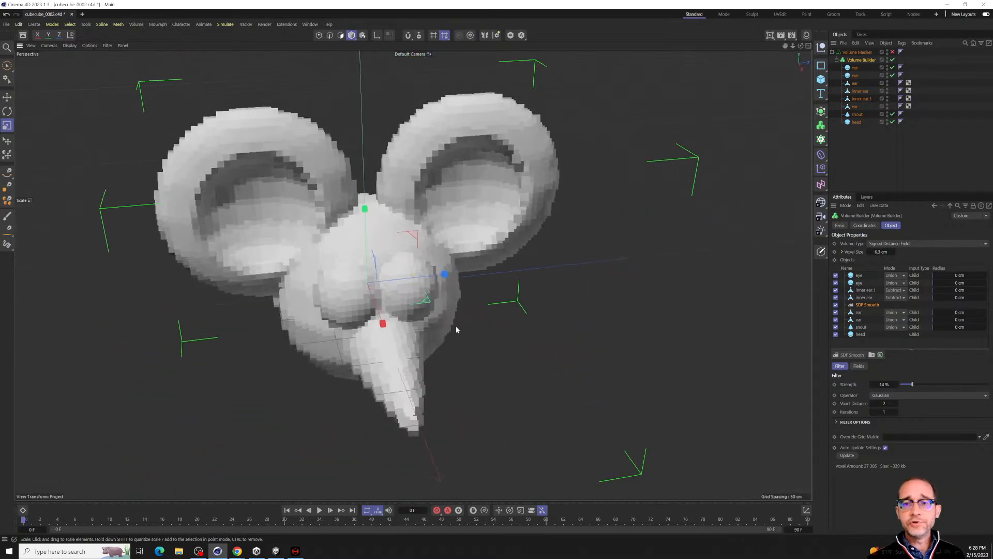
Re-enable the Volume Mesher and move the SDF Smooth filter to the top of the Volume Builder's object list.
{"action": "left_click", "coordinate": [892, 52]}
{"action": "mouse_move", "coordinate": [482, 293]}
{"action": "left_mouse_down", "text": "alt"}
{"action": "mouse_move", "coordinate": [513, 275]}
{"action": "mouse_move", "coordinate": [530, 280]}
{"action": "mouse_move", "coordinate": [473, 329]}
{"action": "mouse_move", "coordinate": [453, 313]}
{"action": "mouse_move", "coordinate": [451, 327]}
{"action": "mouse_move", "coordinate": [520, 283]}
{"action": "mouse_move", "coordinate": [601, 278]}
{"action": "mouse_move", "coordinate": [538, 288]}
{"action": "mouse_move", "coordinate": [473, 351]}
{"action": "mouse_move", "coordinate": [464, 298]}
{"action": "left_mouse_up", "text": "alt"}
{"action": "key", "text": "ctrl+1"}
{"action": "left_click", "coordinate": [901, 308]}
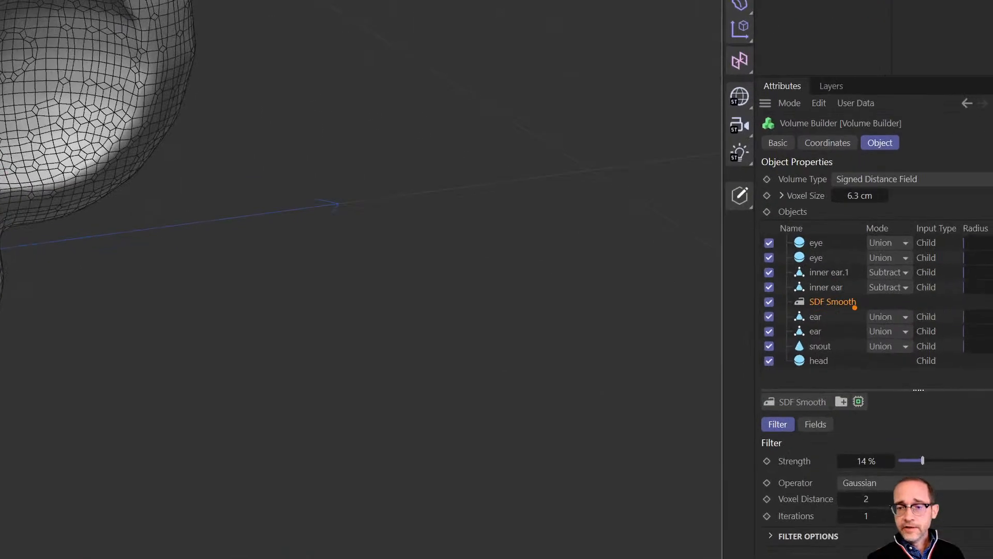
{"action": "left_click_drag", "start_coordinate": [785, 299], "coordinate": [726, 347], "text": "ctrl+shift"}
{"action": "key", "text": "Escape"}
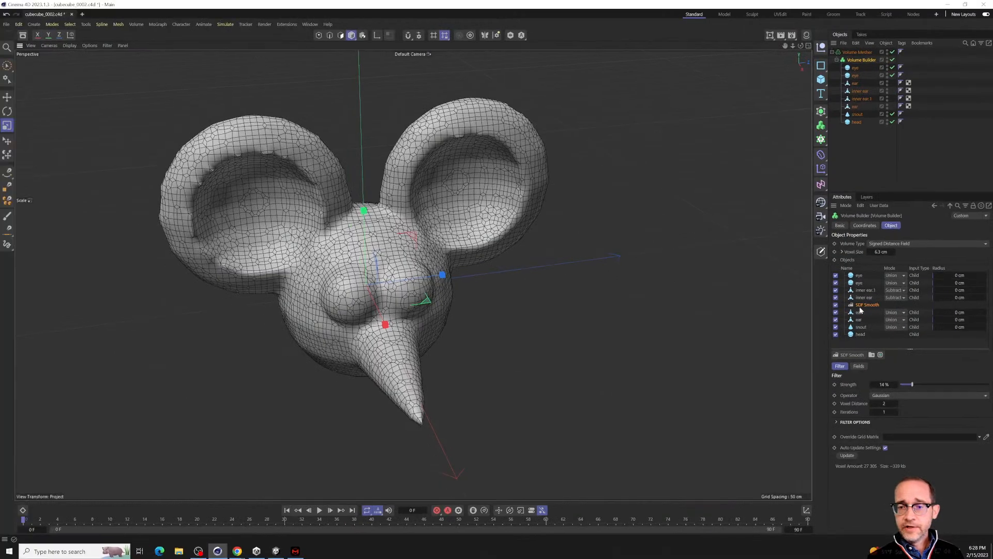
{"action": "left_click_drag", "start_coordinate": [864, 308], "coordinate": [870, 272]}
{"action": "left_click_drag", "start_coordinate": [311, 303], "coordinate": [326, 326], "text": "alt"}
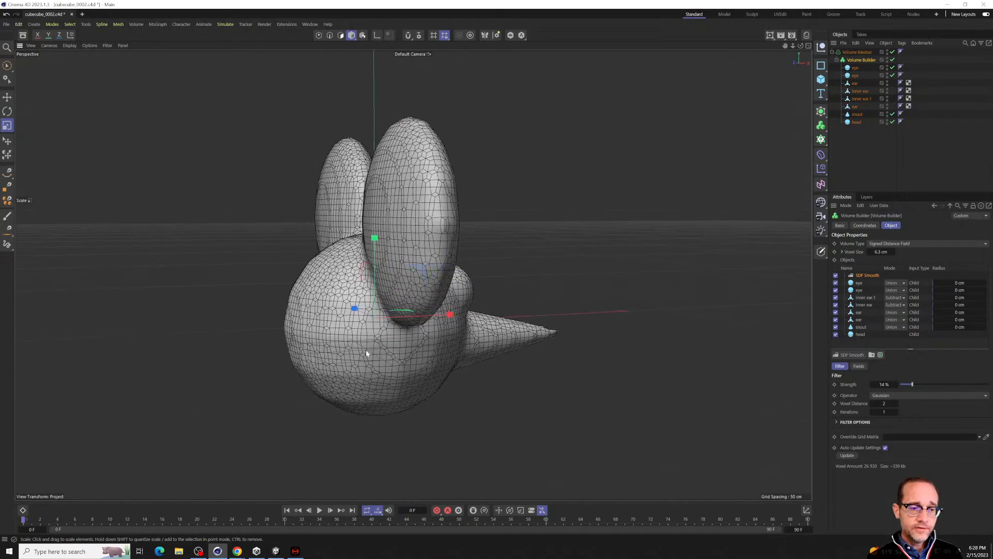
{"action": "left_click_drag", "start_coordinate": [452, 362], "coordinate": [421, 370], "text": "alt"}
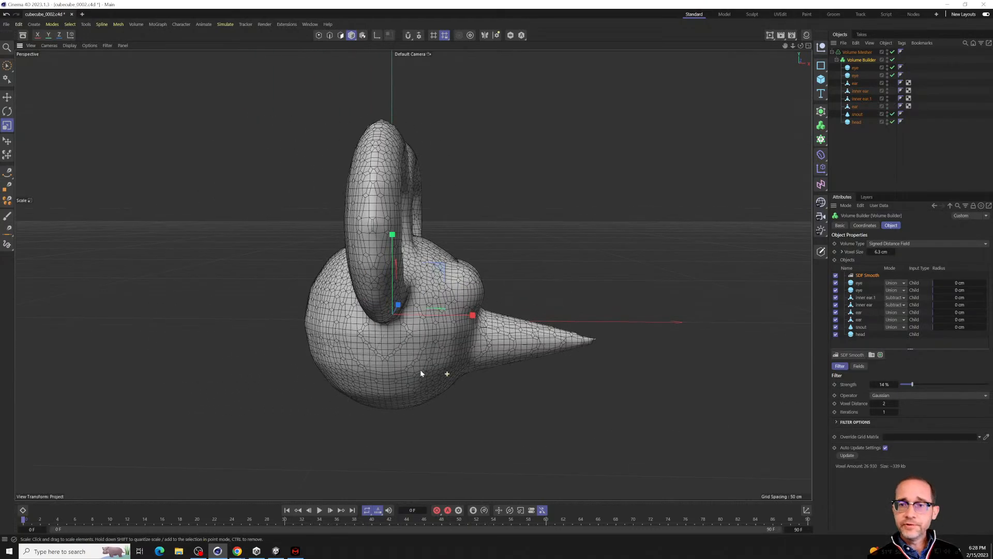
Set the segments of both eye spheres and the head sphere to 68 together.
{"action": "left_click", "coordinate": [856, 122]}
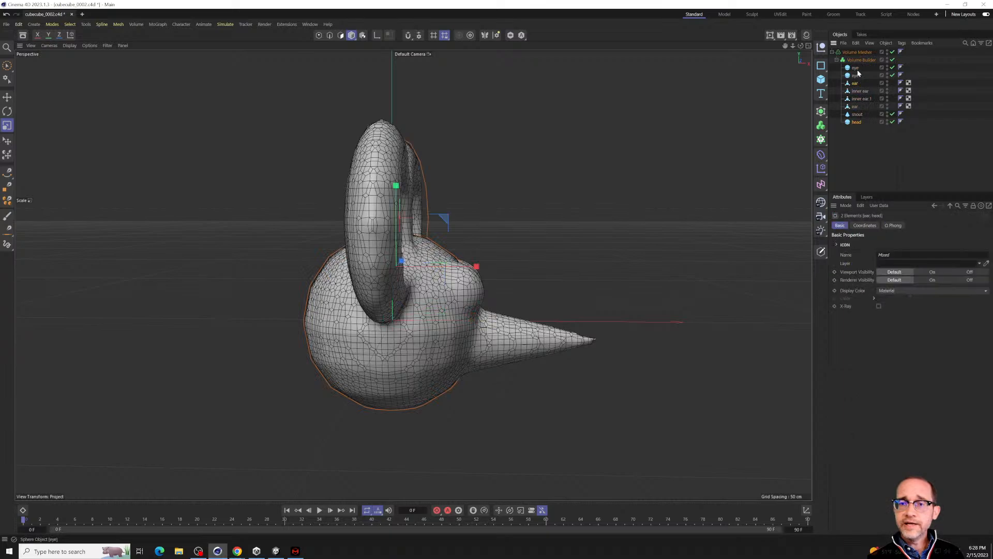
{"action": "left_click", "coordinate": [856, 69]}
{"action": "left_click", "coordinate": [856, 75]}
{"action": "left_click", "coordinate": [855, 68], "text": "ctrl"}
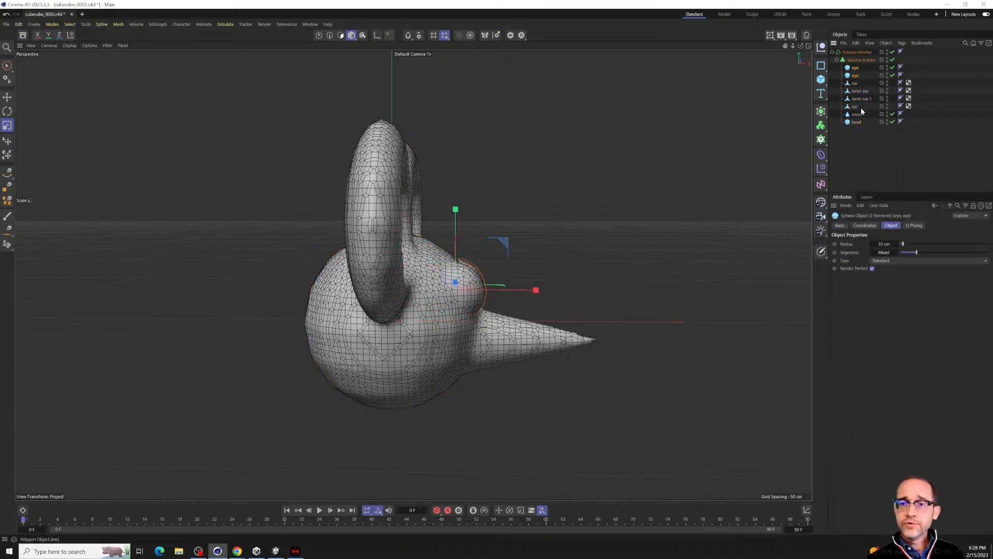
{"action": "left_click", "coordinate": [856, 122], "text": "ctrl"}
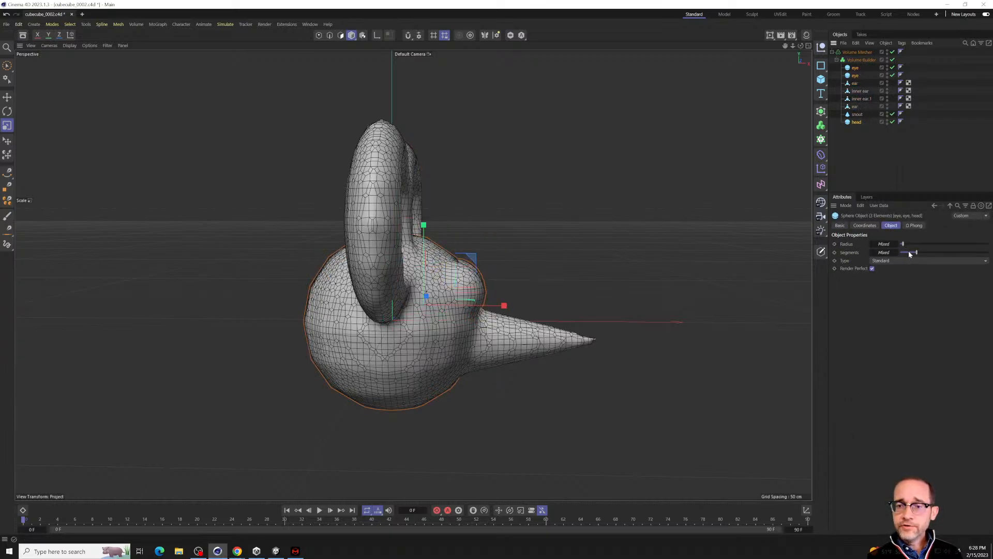
{"action": "left_click_drag", "start_coordinate": [916, 252], "coordinate": [961, 252]}
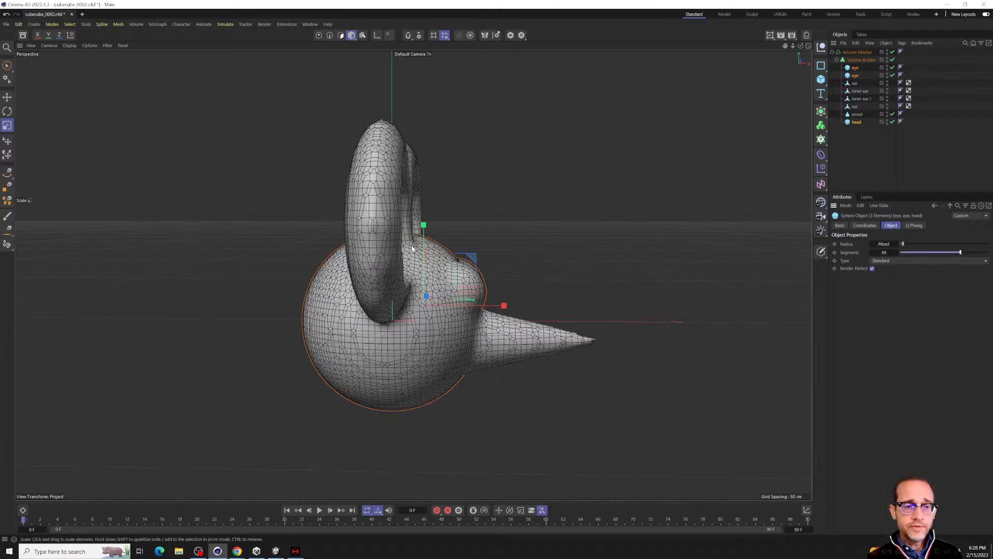
{"action": "left_click_drag", "start_coordinate": [414, 269], "coordinate": [282, 267], "text": "alt"}
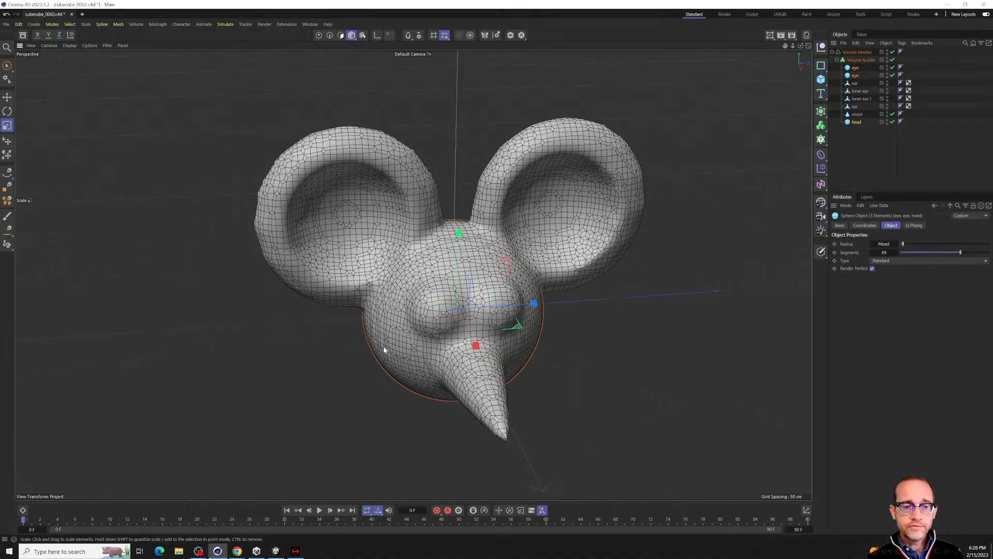
{"action": "scroll", "coordinate": [382, 347], "scroll_direction": "down", "scroll_amount": 4}
{"action": "scroll", "coordinate": [381, 347], "scroll_direction": "up", "scroll_amount": 4}
{"action": "left_click_drag", "start_coordinate": [376, 356], "coordinate": [456, 317], "text": "alt"}
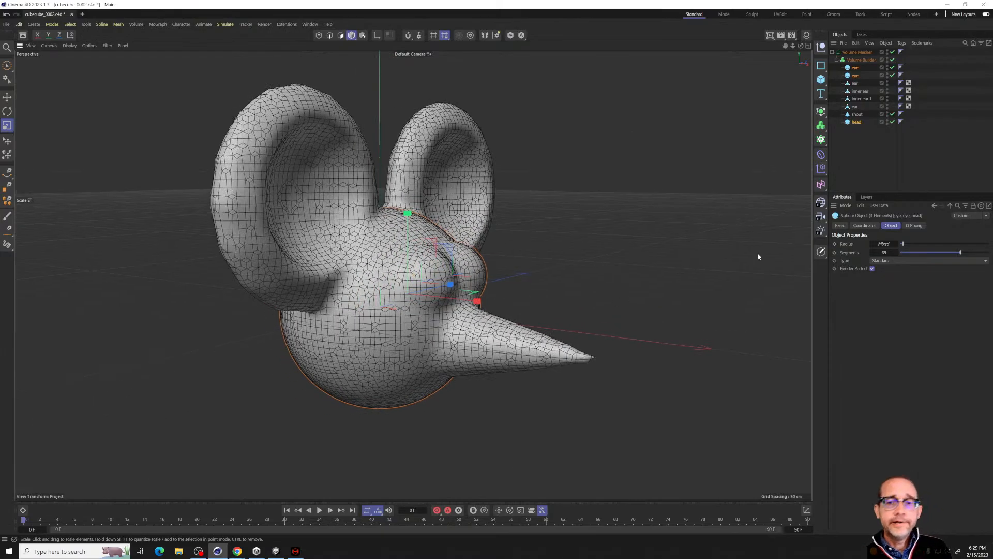
{"action": "mouse_move", "coordinate": [520, 237]}
{"action": "left_mouse_down", "text": "alt"}
{"action": "mouse_move", "coordinate": [492, 252]}
{"action": "mouse_move", "coordinate": [564, 247]}
{"action": "mouse_move", "coordinate": [525, 255]}
{"action": "left_mouse_up", "text": "alt"}
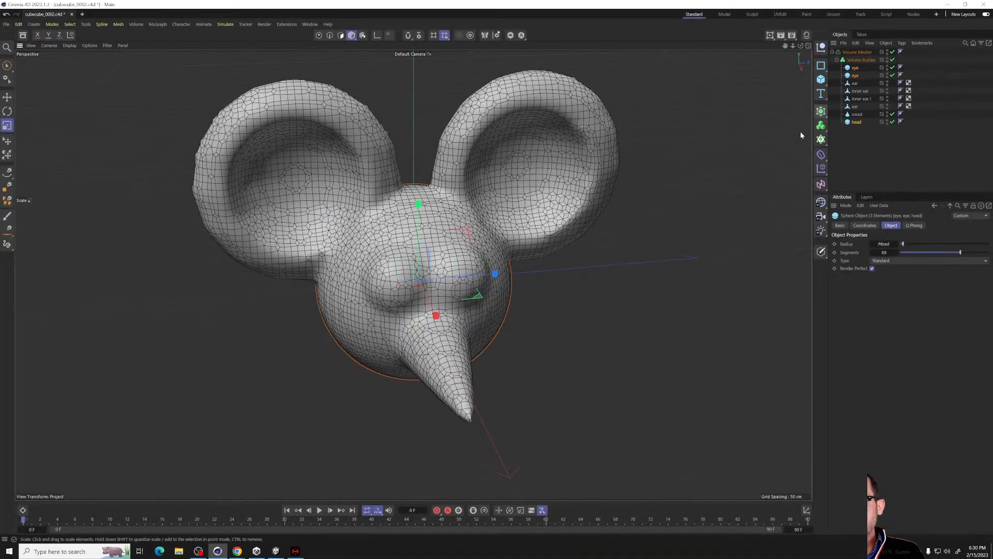
Add a Remesh generator and make the Volume Mesher its child to rebuild the mouse head's mesh.
{"action": "left_click", "coordinate": [821, 114]}
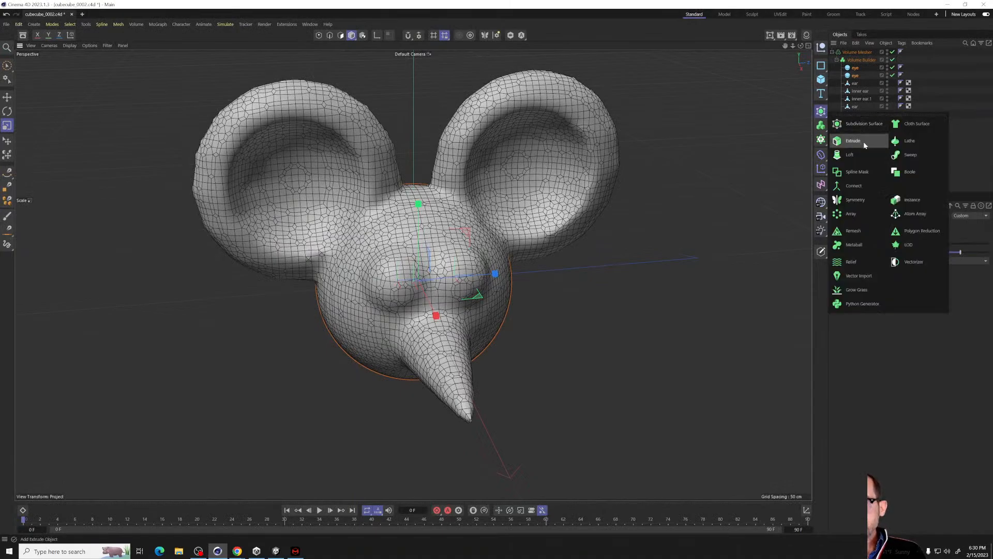
{"action": "left_click", "coordinate": [845, 236]}
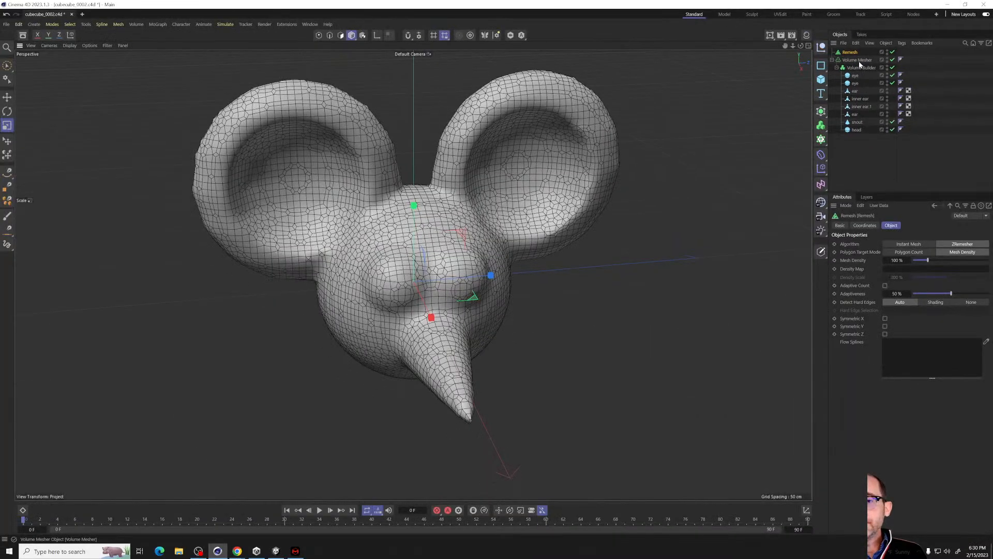
{"action": "left_click", "coordinate": [858, 96]}
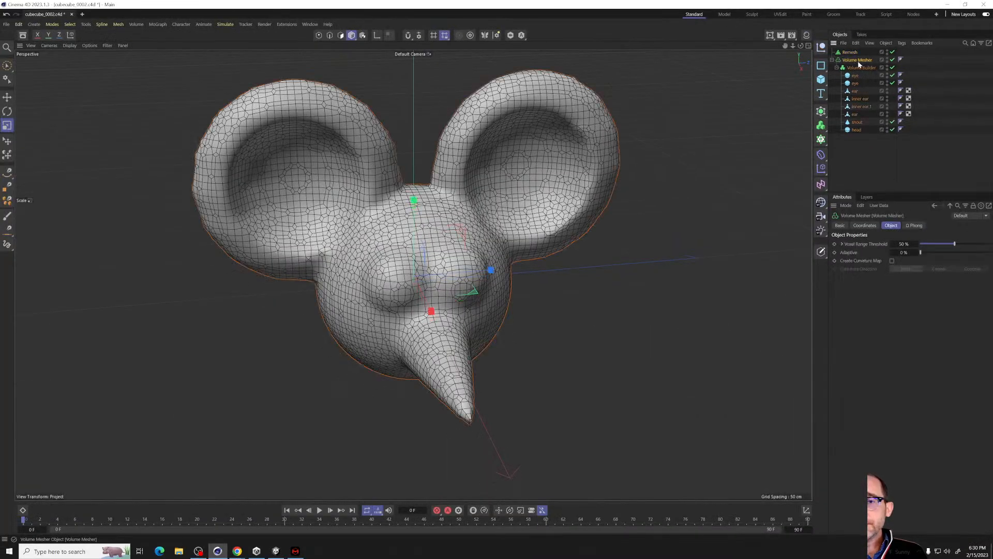
{"action": "left_click_drag", "start_coordinate": [854, 60], "coordinate": [849, 52]}
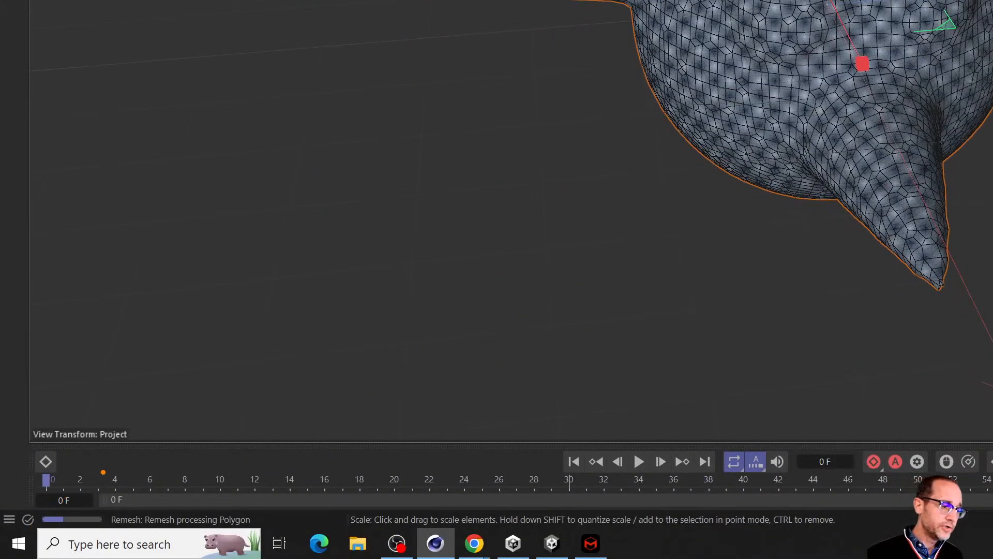
{"action": "mouse_move", "coordinate": [103, 472]}
{"action": "left_mouse_down"}
{"action": "mouse_move", "coordinate": [124, 556]}
{"action": "mouse_move", "coordinate": [70, 444]}
{"action": "left_mouse_up"}
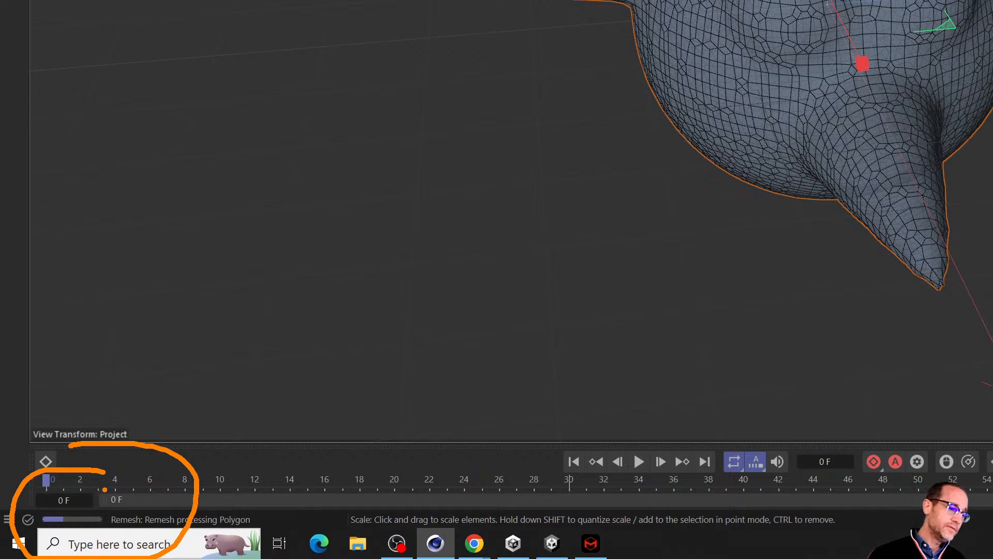
{"action": "left_click_drag", "start_coordinate": [101, 490], "coordinate": [302, 357]}
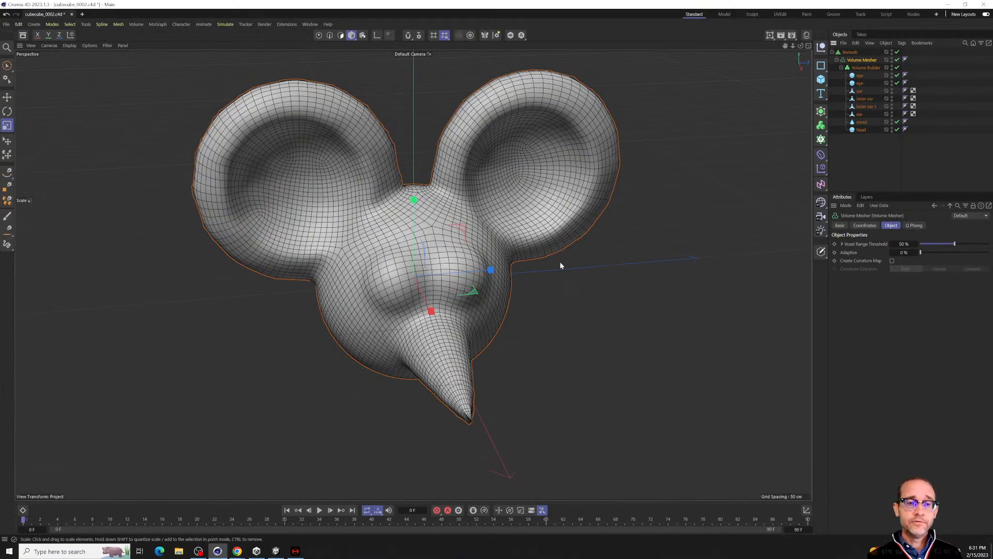
{"action": "left_click_drag", "start_coordinate": [387, 261], "coordinate": [358, 298], "text": "alt"}
{"action": "scroll", "coordinate": [421, 156], "scroll_direction": "up", "scroll_amount": 5}
{"action": "left_click_drag", "start_coordinate": [417, 247], "coordinate": [461, 234], "text": "alt"}
{"action": "scroll", "coordinate": [461, 234], "scroll_direction": "up", "scroll_amount": 2}
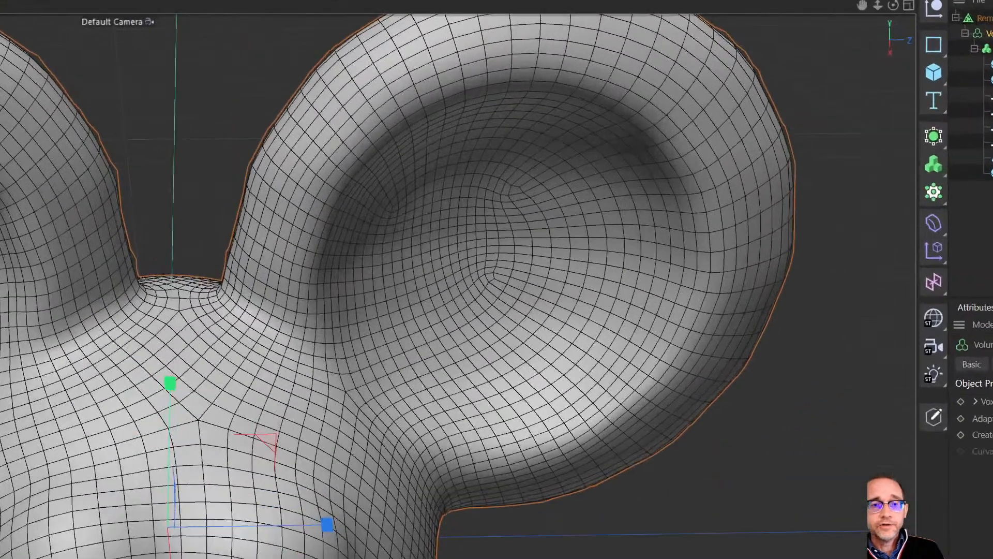
Compare the mouse head's topology around the ear with the Remesh generator turned off and on.
{"action": "mouse_move", "coordinate": [268, 279]}
{"action": "left_mouse_down"}
{"action": "mouse_move", "coordinate": [344, 137]}
{"action": "mouse_move", "coordinate": [452, 59]}
{"action": "mouse_move", "coordinate": [646, 48]}
{"action": "mouse_move", "coordinate": [722, 123]}
{"action": "mouse_move", "coordinate": [740, 300]}
{"action": "mouse_move", "coordinate": [569, 452]}
{"action": "mouse_move", "coordinate": [403, 497]}
{"action": "left_mouse_up"}
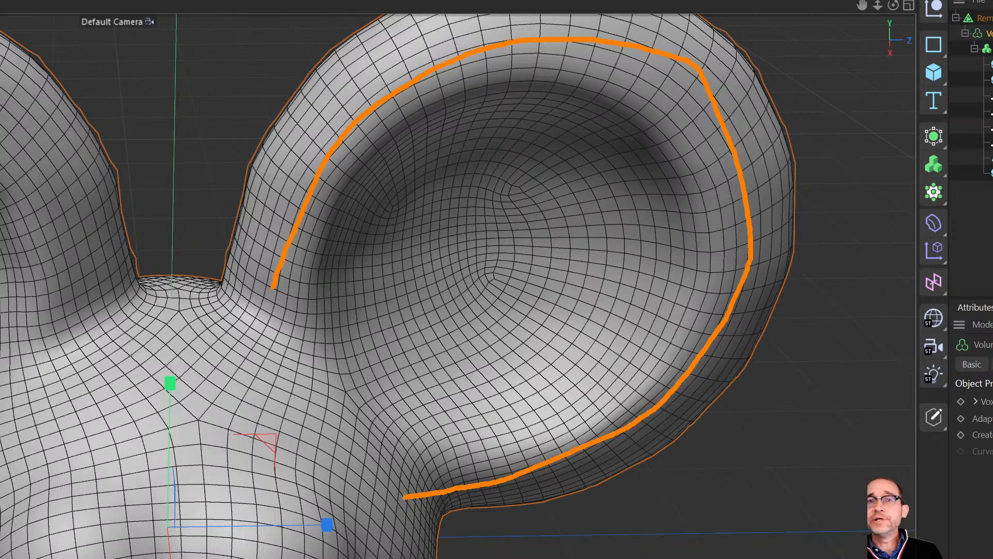
{"action": "mouse_move", "coordinate": [474, 194]}
{"action": "left_mouse_down"}
{"action": "mouse_move", "coordinate": [541, 297]}
{"action": "mouse_move", "coordinate": [228, 258]}
{"action": "mouse_move", "coordinate": [500, 332]}
{"action": "left_mouse_up"}
{"action": "key", "text": "Escape"}
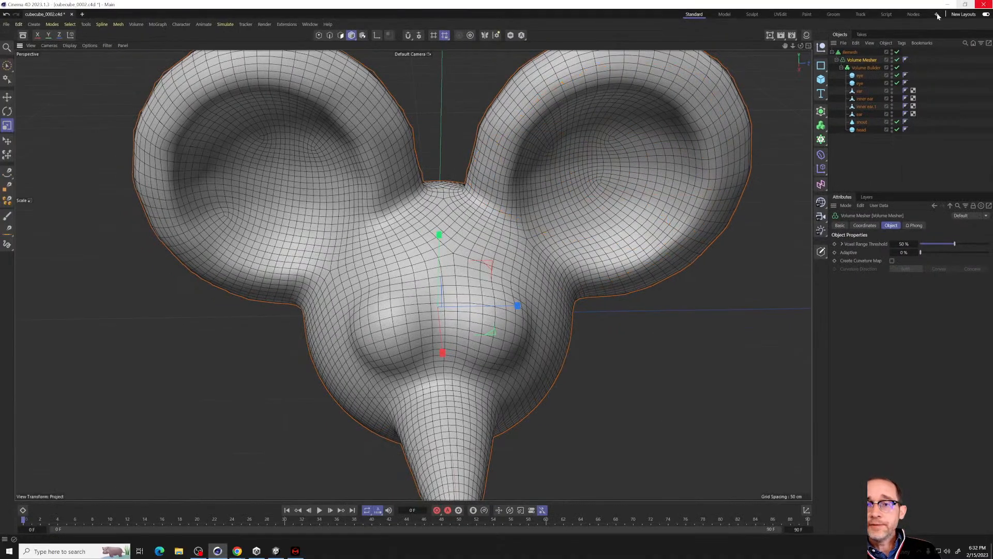
{"action": "left_click", "coordinate": [896, 53]}
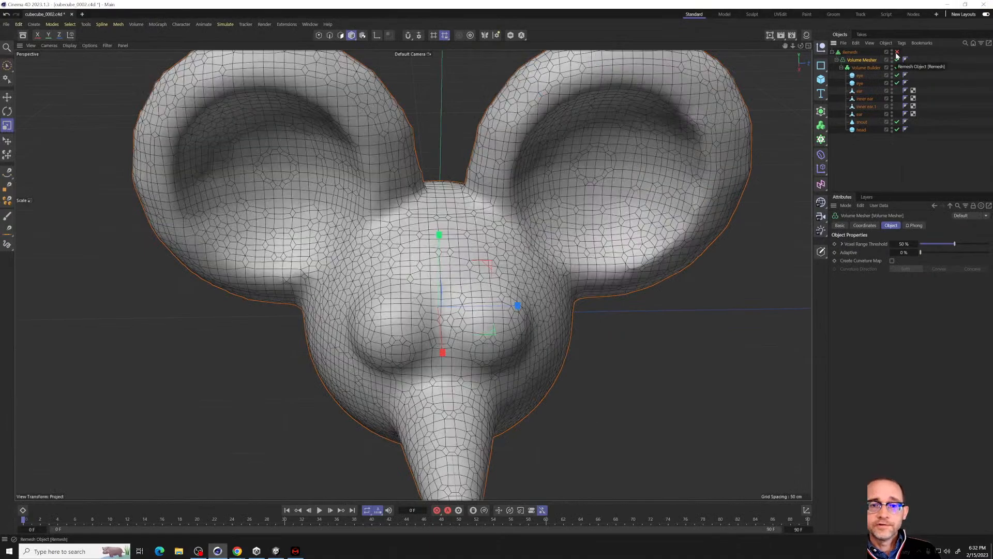
{"action": "key", "text": "ctrl+1"}
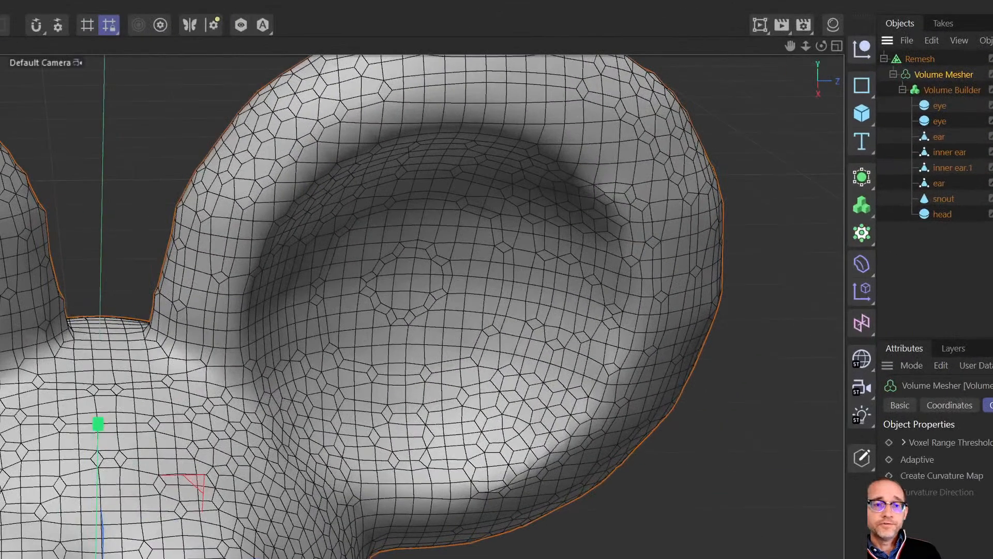
{"action": "mouse_move", "coordinate": [177, 320]}
{"action": "left_mouse_down"}
{"action": "mouse_move", "coordinate": [200, 241]}
{"action": "mouse_move", "coordinate": [305, 124]}
{"action": "mouse_move", "coordinate": [401, 84]}
{"action": "mouse_move", "coordinate": [472, 82]}
{"action": "mouse_move", "coordinate": [603, 125]}
{"action": "mouse_move", "coordinate": [669, 295]}
{"action": "mouse_move", "coordinate": [548, 470]}
{"action": "mouse_move", "coordinate": [357, 509]}
{"action": "left_mouse_up"}
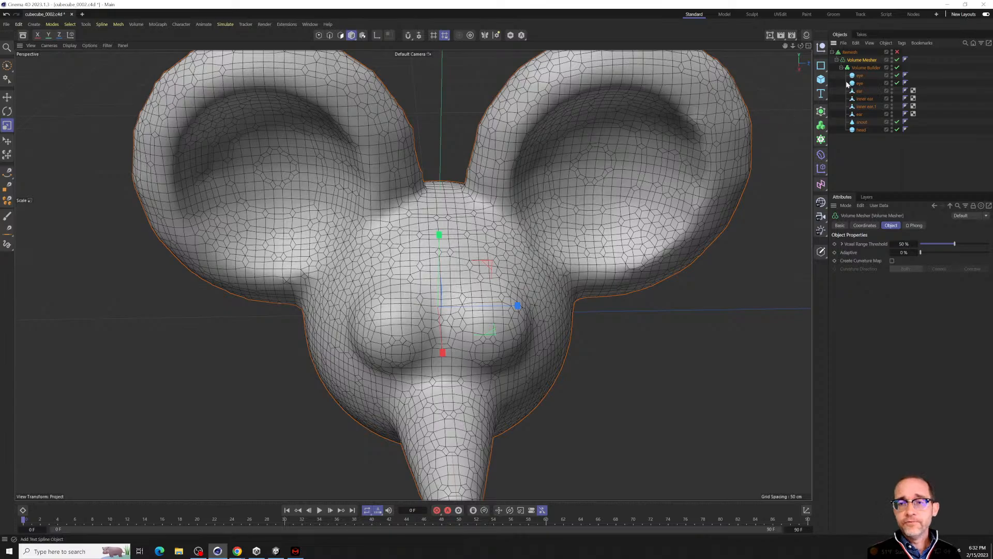
{"action": "left_click", "coordinate": [897, 52]}
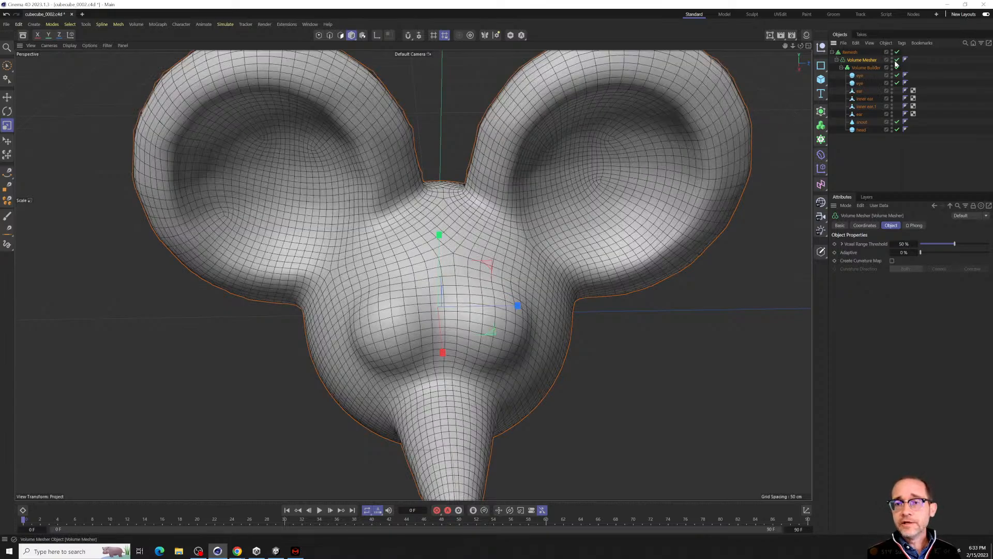
Turn off the Remesh and Volume Mesher, and temporarily disable the Volume Builder to inspect the original primitives.
{"action": "left_click", "coordinate": [898, 52]}
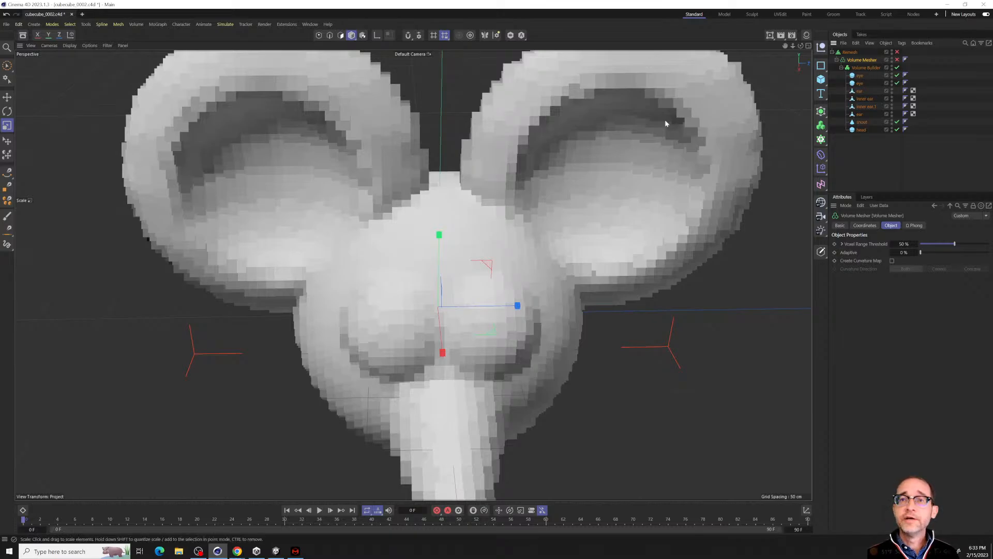
{"action": "left_click_drag", "start_coordinate": [665, 119], "coordinate": [473, 128], "text": "alt"}
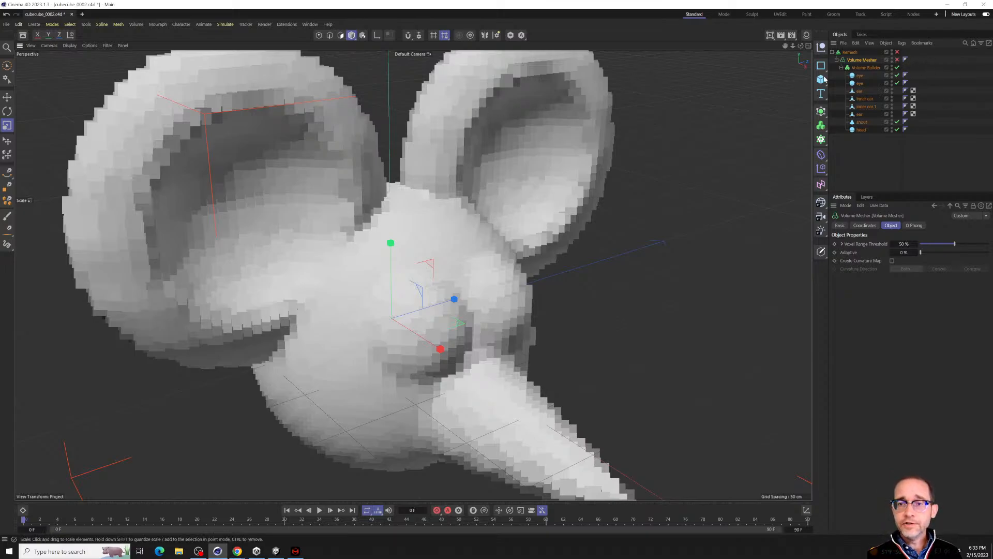
{"action": "left_click", "coordinate": [897, 68]}
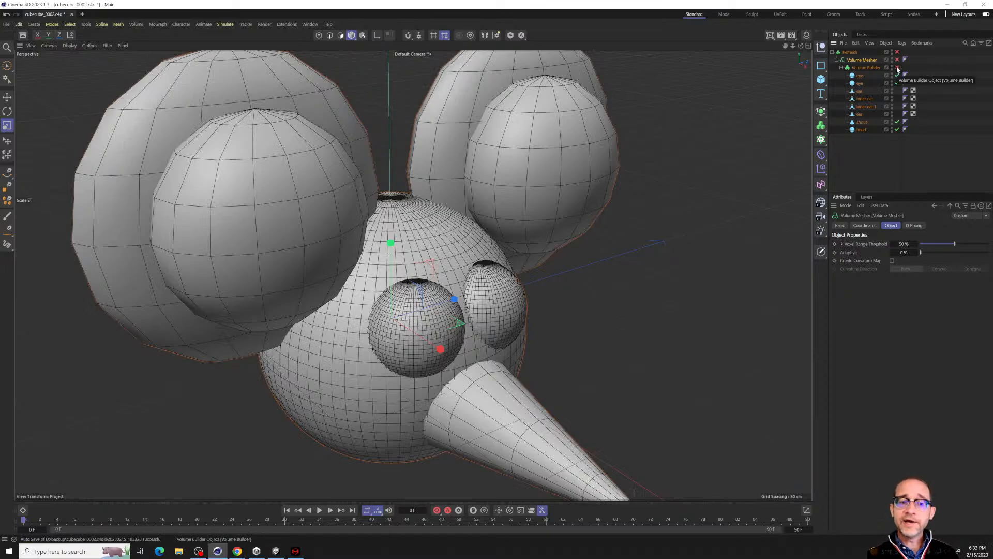
{"action": "left_click_drag", "start_coordinate": [673, 213], "coordinate": [492, 384], "text": "alt"}
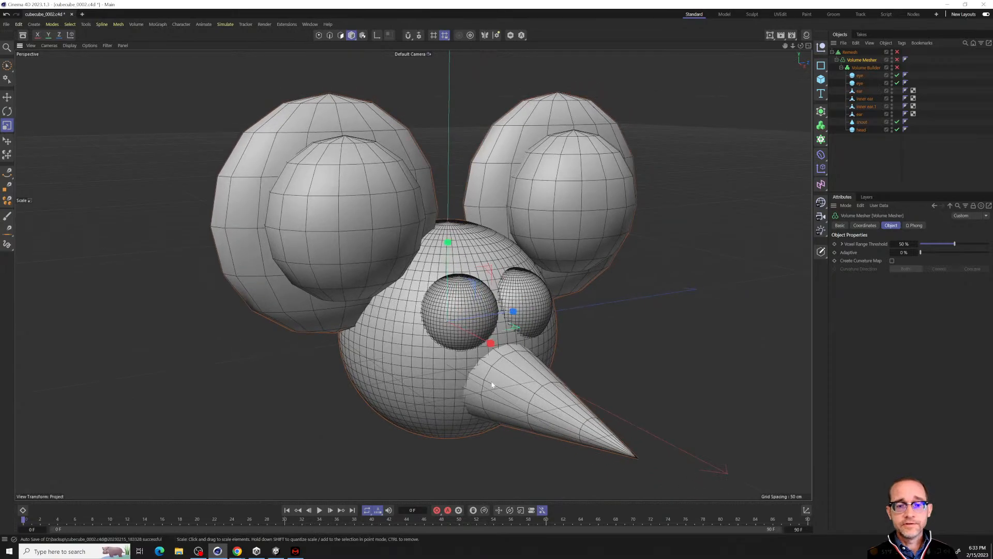
{"action": "left_click", "coordinate": [898, 69]}
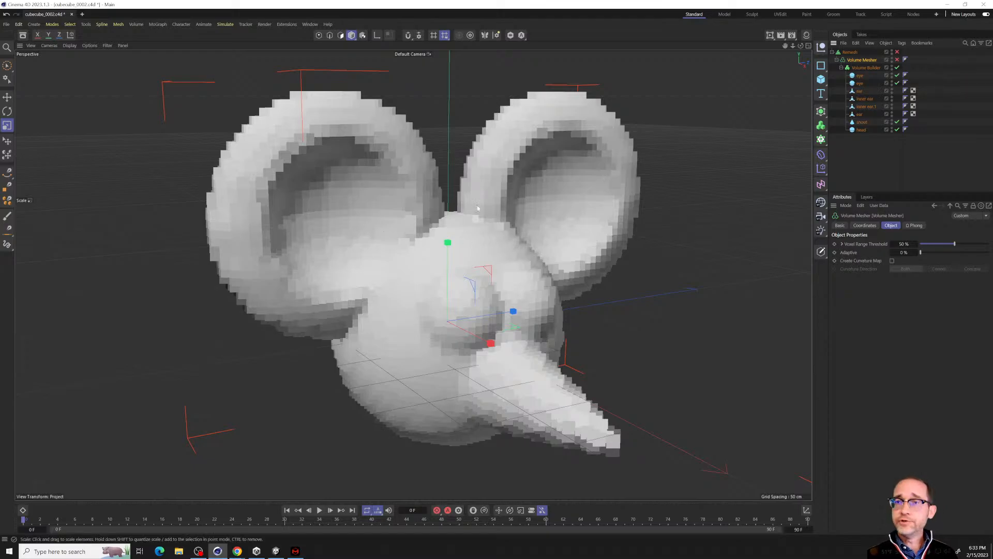
Set the Volume Builder's SDF Smooth filter strength to 22%.
{"action": "left_click", "coordinate": [866, 68]}
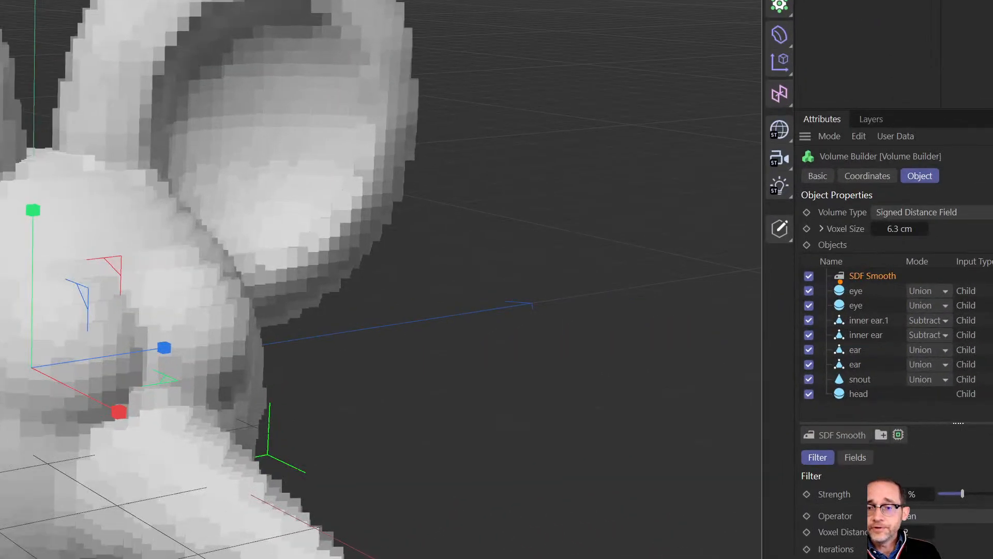
{"action": "left_click_drag", "start_coordinate": [831, 282], "coordinate": [753, 307], "text": "ctrl+shift"}
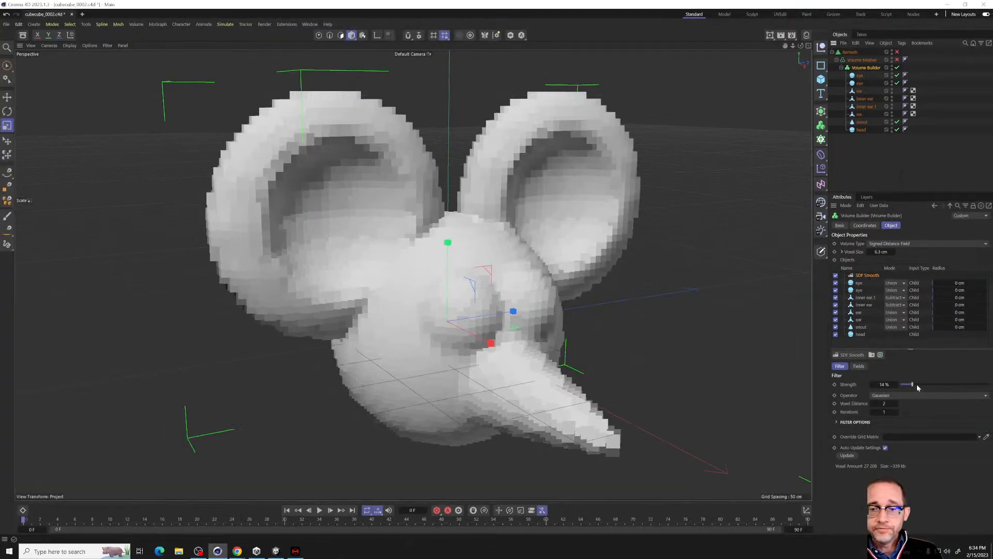
{"action": "mouse_move", "coordinate": [913, 384]}
{"action": "left_mouse_down"}
{"action": "mouse_move", "coordinate": [964, 380]}
{"action": "mouse_move", "coordinate": [902, 383]}
{"action": "mouse_move", "coordinate": [985, 374]}
{"action": "mouse_move", "coordinate": [921, 379]}
{"action": "left_mouse_up"}
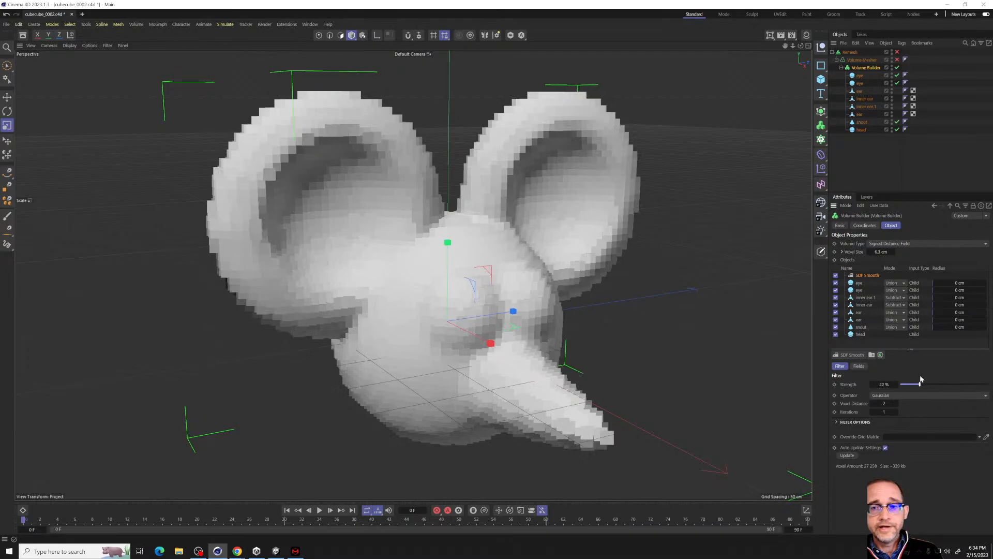
Re-enable the Volume Mesher and the Remesh generator to rebuild the smoothed mouse head.
{"action": "left_click", "coordinate": [871, 60]}
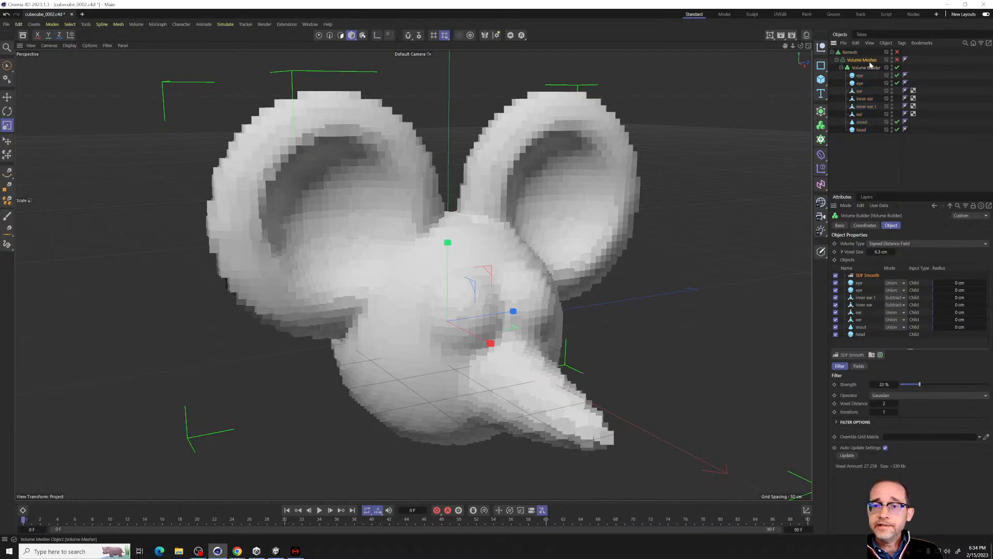
{"action": "left_click", "coordinate": [897, 52]}
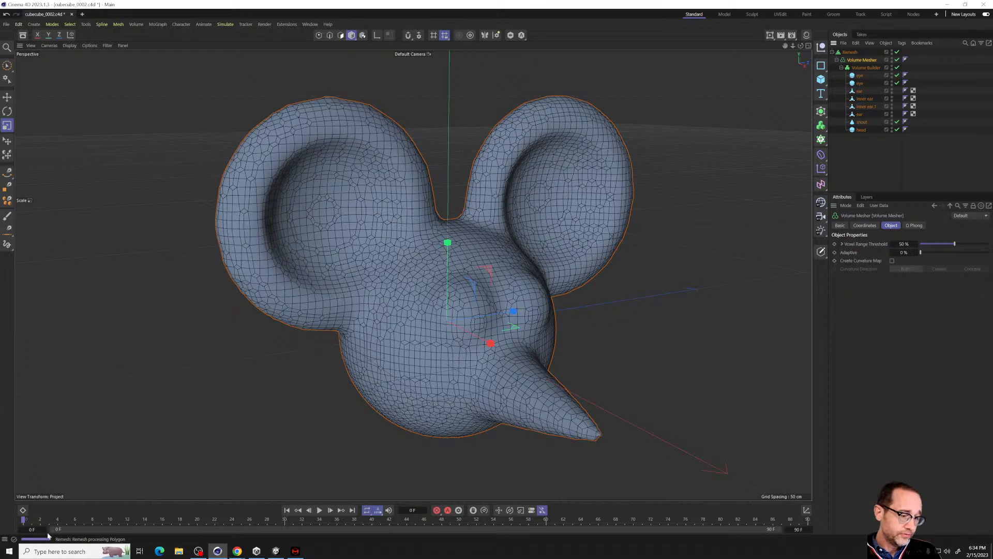
{"action": "left_click_drag", "start_coordinate": [481, 408], "coordinate": [496, 331], "text": "alt"}
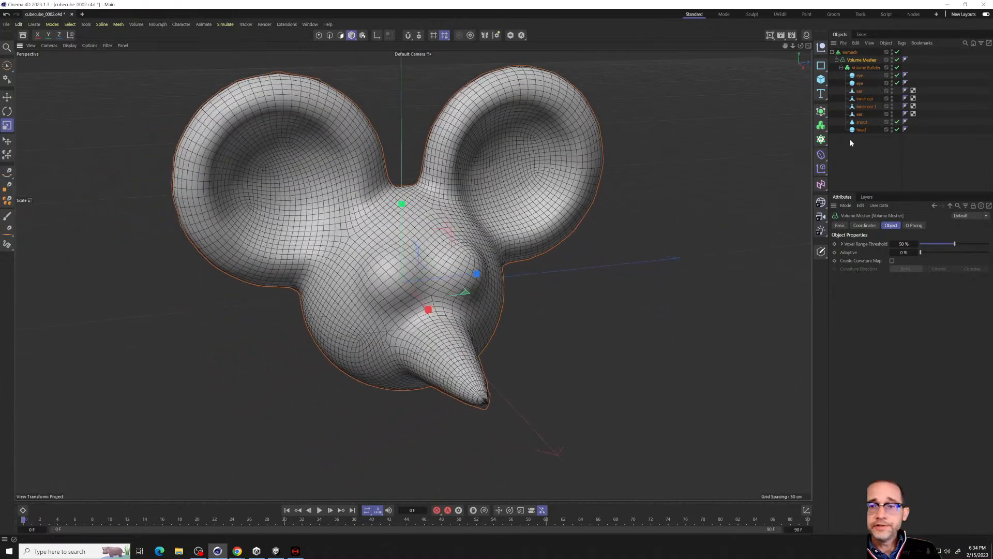
Rename the Remesh object as Manny MNouse.
{"action": "left_click", "coordinate": [848, 53]}
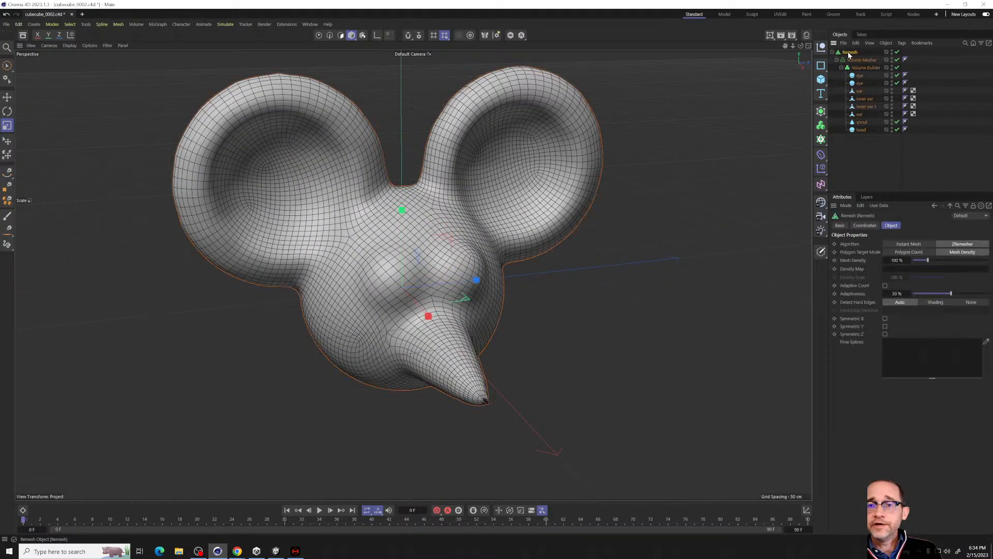
{"action": "double_click", "coordinate": [849, 52]}
{"action": "type", "text": "MMouse"}
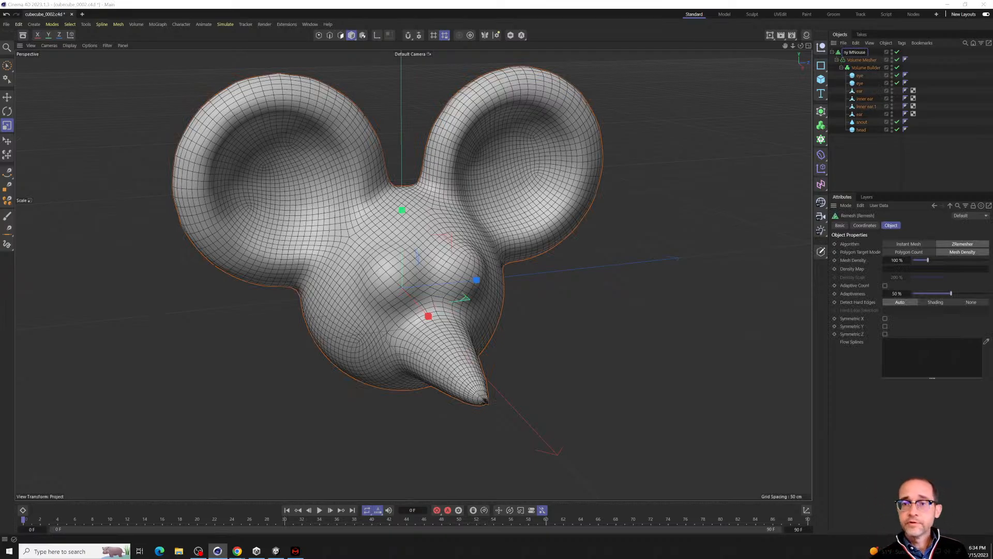
{"action": "type", "text": "anny MNouse"}
{"action": "left_click", "coordinate": [856, 152]}
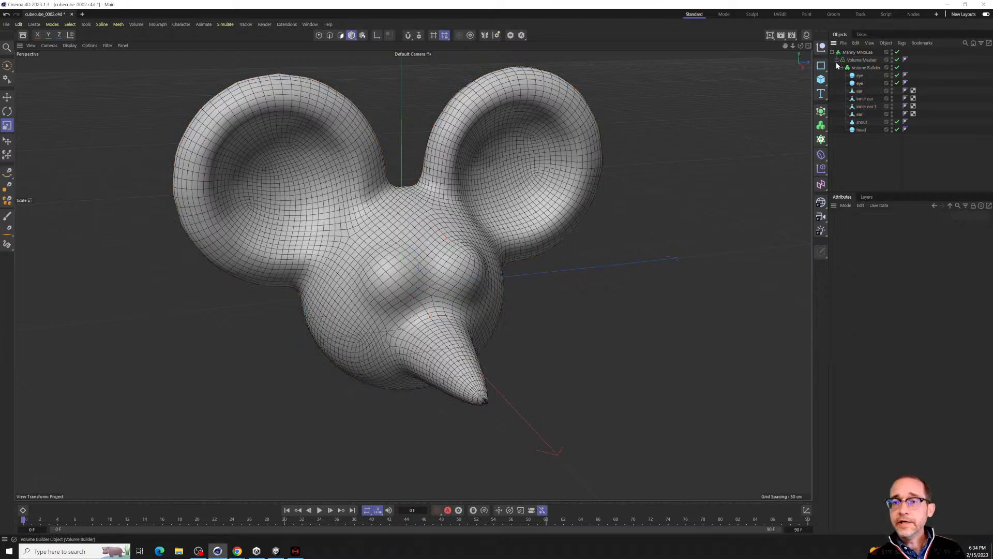
Export the Manny MNouse object as an FBX file with the current settings to the Data (D:) drive.
{"action": "left_click", "coordinate": [851, 53]}
{"action": "left_click", "coordinate": [845, 44]}
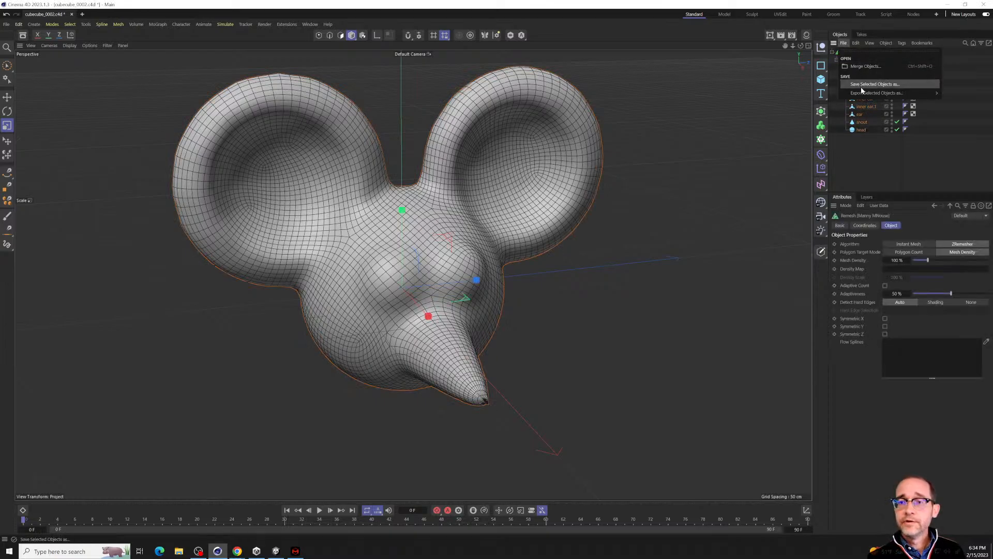
{"action": "mouse_move", "coordinate": [902, 91]}
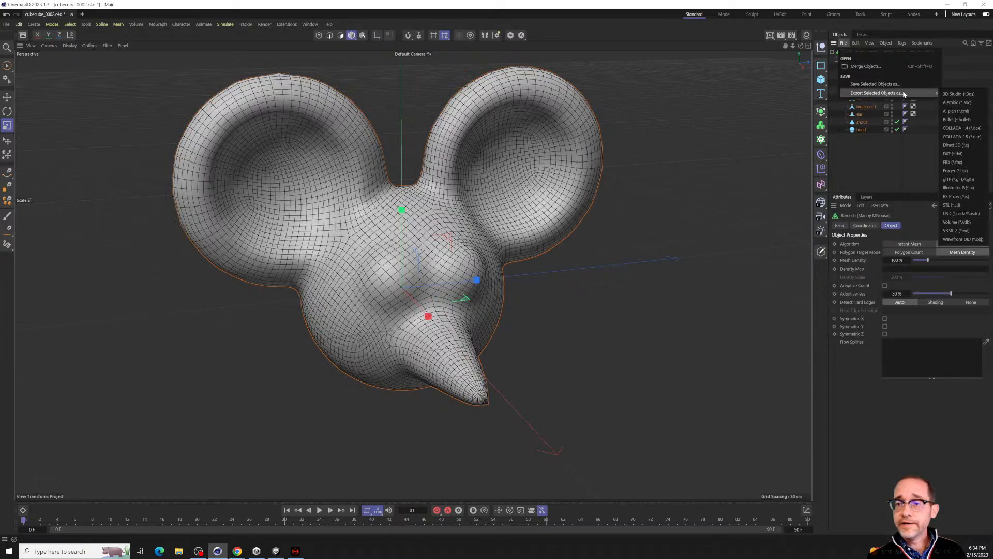
{"action": "left_click", "coordinate": [962, 163]}
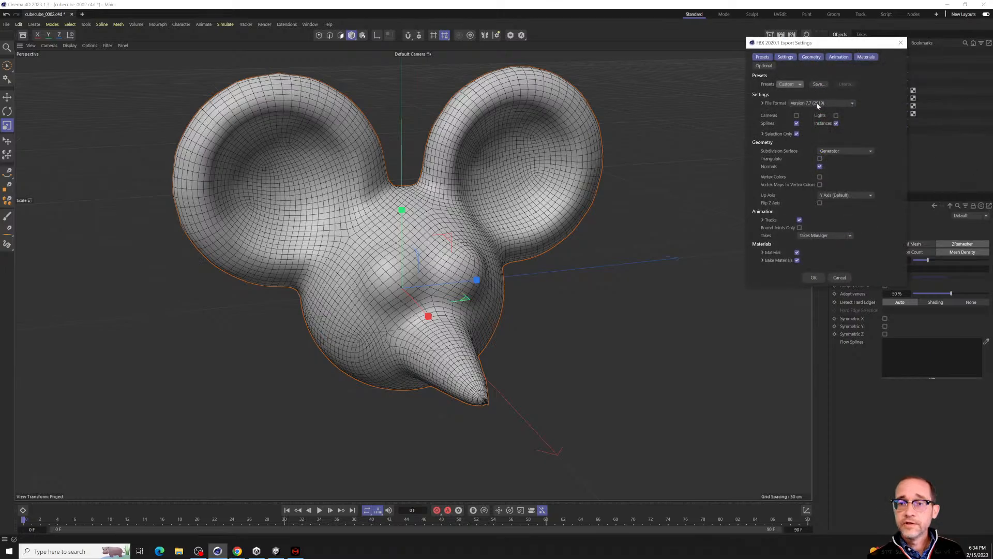
{"action": "left_click", "coordinate": [813, 277]}
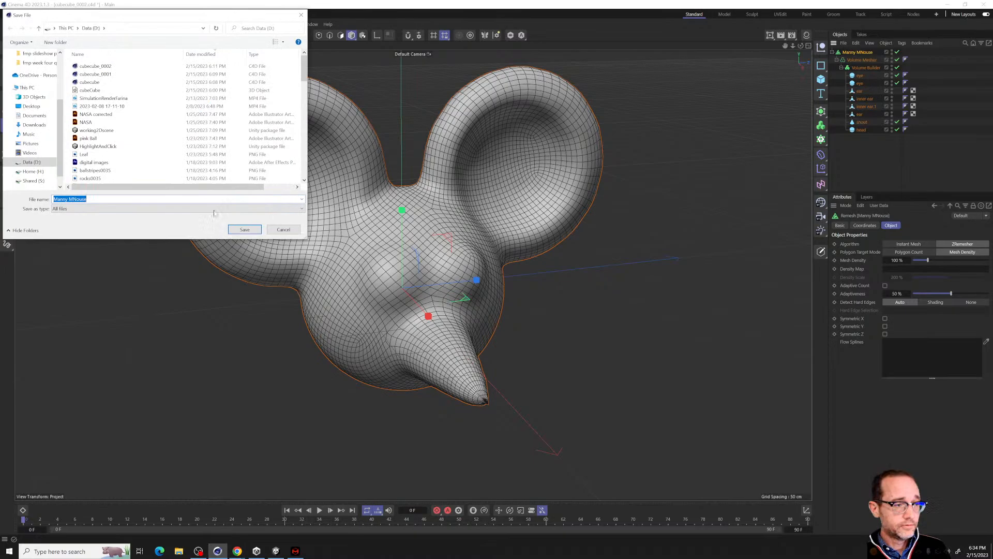
{"action": "left_click", "coordinate": [241, 230]}
Switch to Unity and import the exported Manny MNouse file from File Explorer into the project's Assets folder.
{"action": "left_click", "coordinate": [275, 551]}
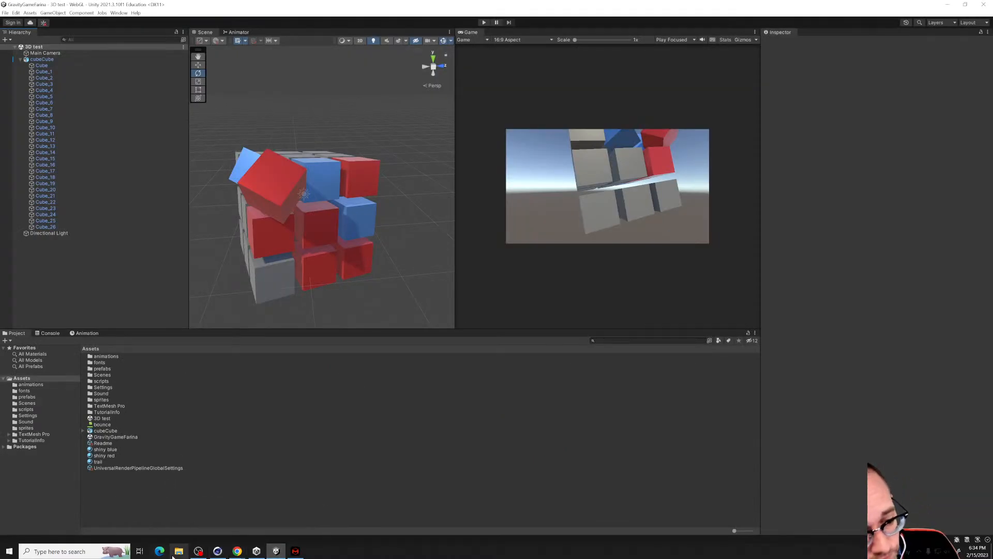
{"action": "left_click", "coordinate": [179, 551]}
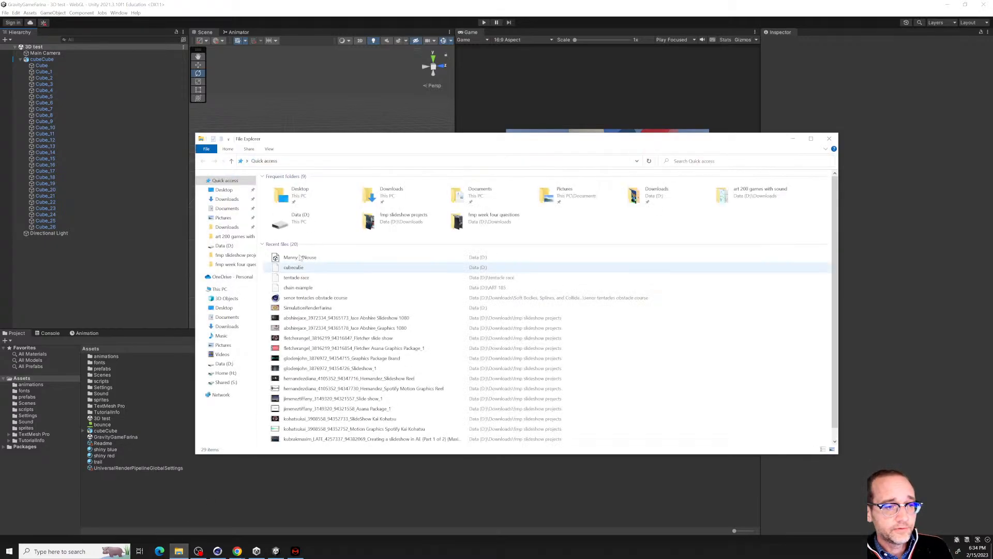
{"action": "left_click", "coordinate": [313, 259]}
{"action": "left_click_drag", "start_coordinate": [319, 260], "coordinate": [288, 505]}
{"action": "left_click", "coordinate": [216, 510]}
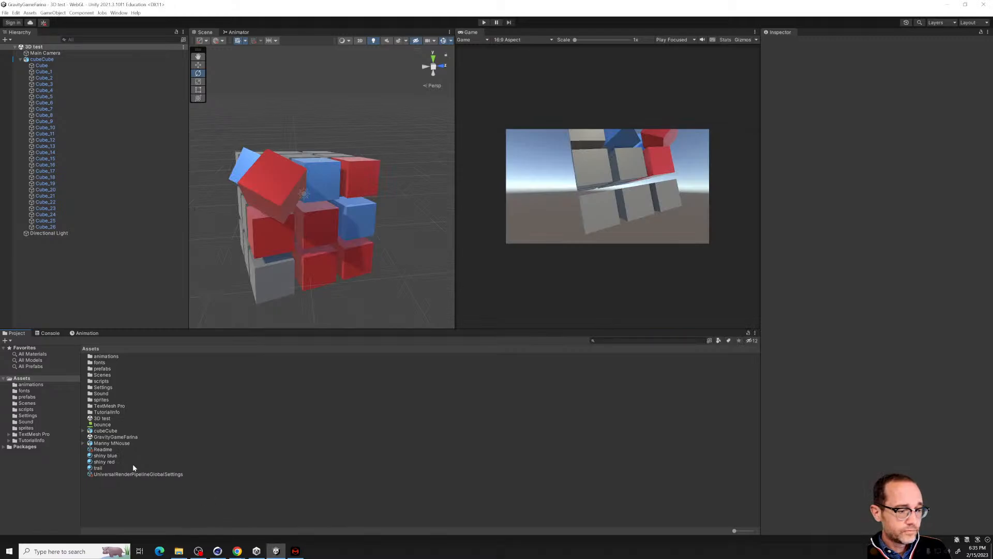
Place the Manny MNouse model in the 3D test scene beside the cubes and scale it uniformly to about 3.02.
{"action": "left_click_drag", "start_coordinate": [115, 444], "coordinate": [488, 275]}
{"action": "key", "text": "r"}
{"action": "key", "text": "ctrl+z"}
{"action": "left_click_drag", "start_coordinate": [405, 278], "coordinate": [467, 241]}
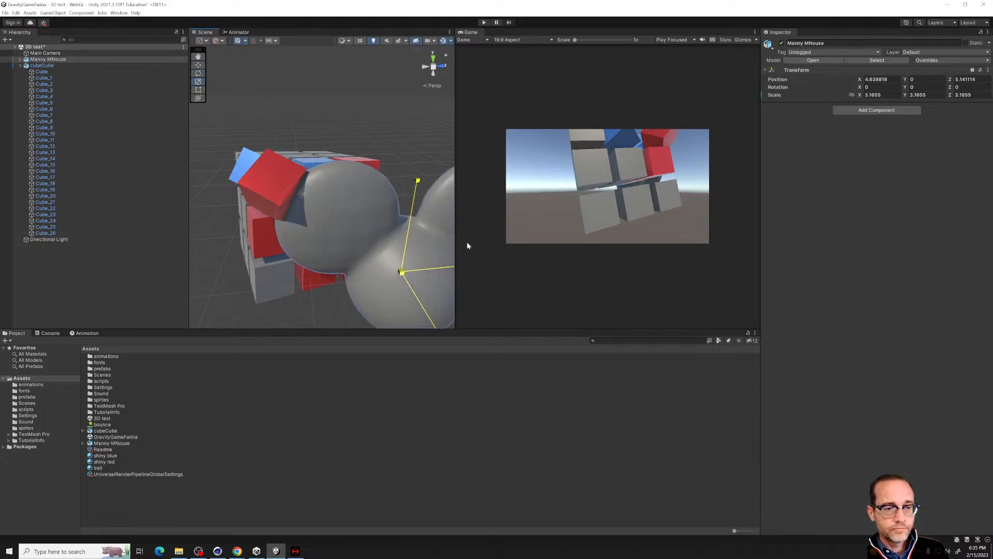
Rotate the mouse head about -138 degrees around Y and move it to about X 7.8, Z 5.4.
{"action": "key", "text": "e"}
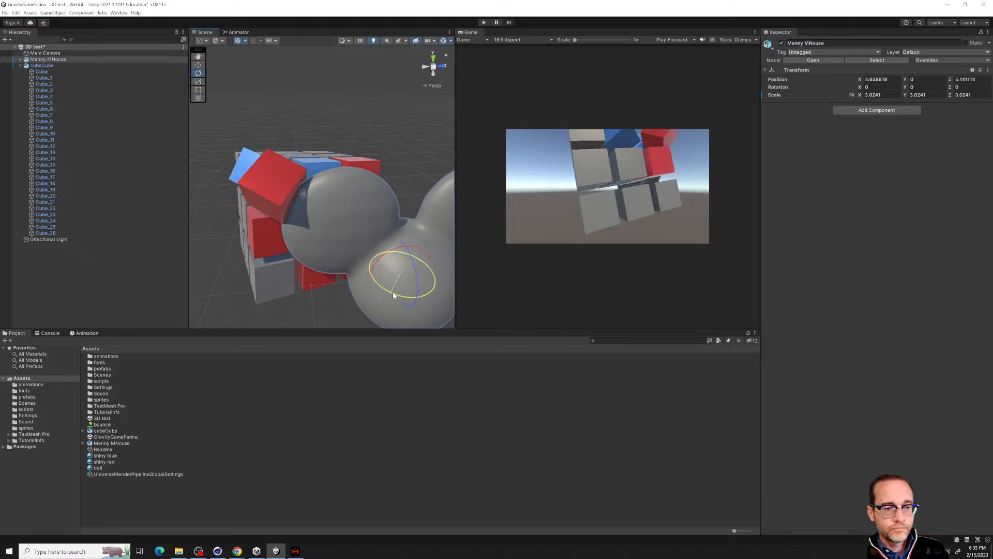
{"action": "left_click_drag", "start_coordinate": [393, 293], "coordinate": [355, 270]}
{"action": "key", "text": "w"}
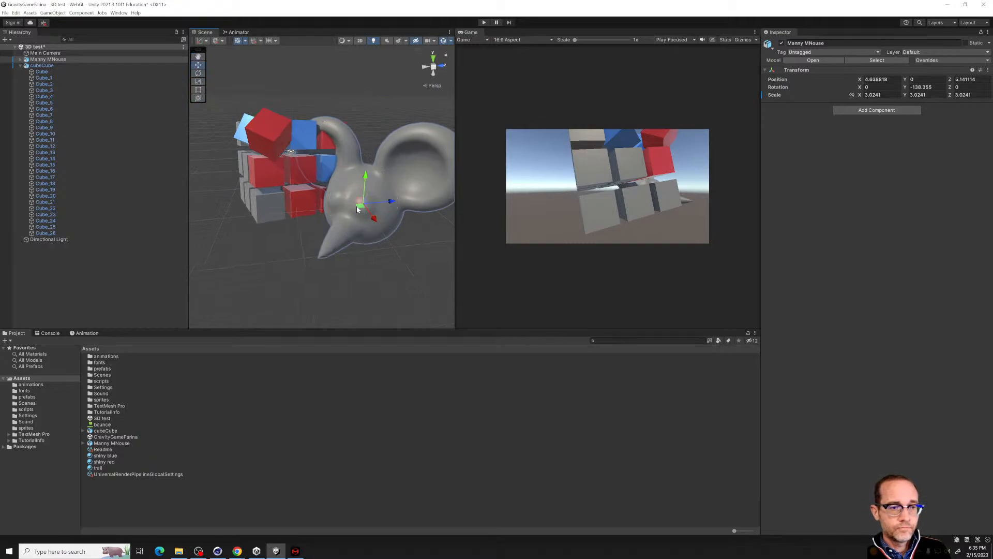
{"action": "left_click_drag", "start_coordinate": [360, 210], "coordinate": [337, 284]}
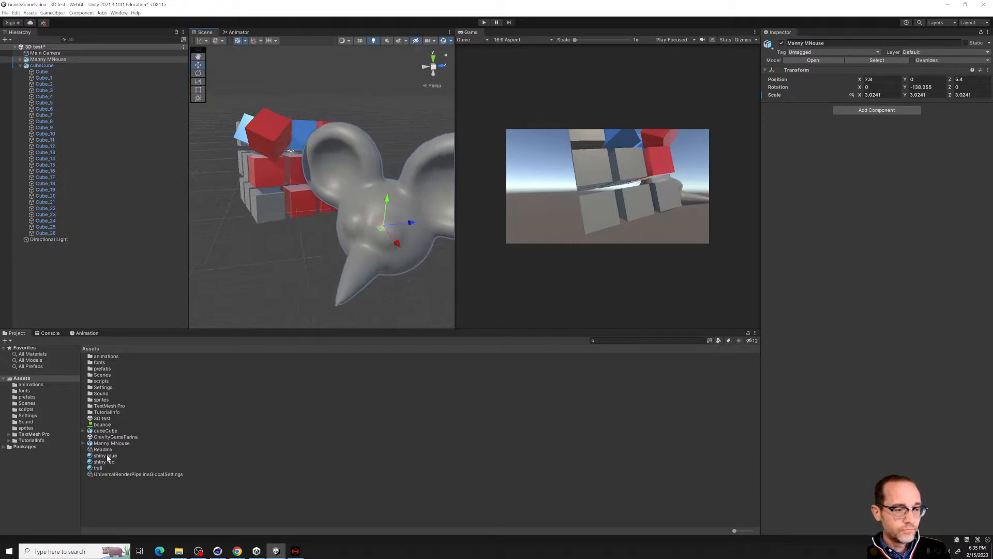
Apply the shiny blue material to the mouse head in the scene.
{"action": "left_click_drag", "start_coordinate": [108, 458], "coordinate": [311, 243]}
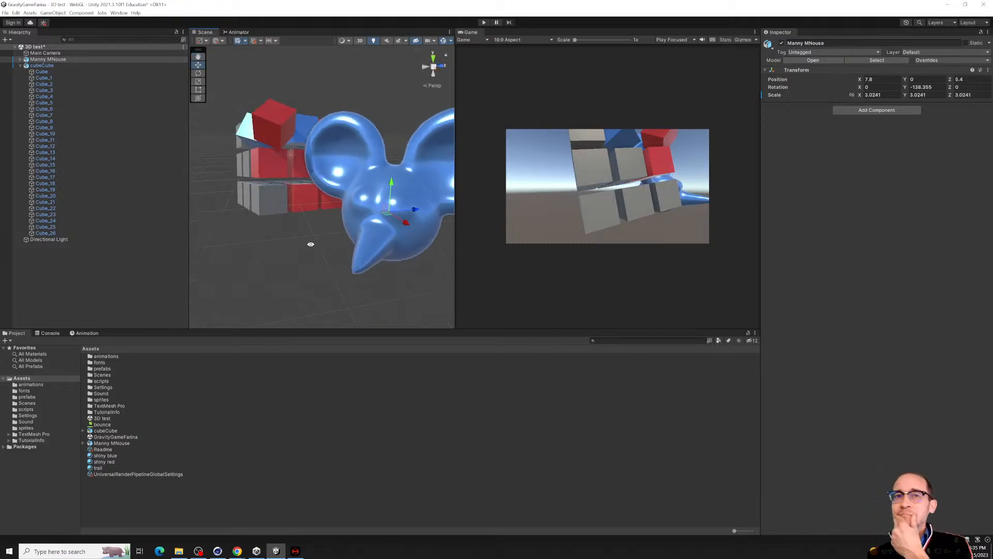
{"action": "left_click_drag", "start_coordinate": [315, 243], "coordinate": [419, 211], "text": "alt"}
{"action": "key", "text": "super"}
{"action": "left_click", "coordinate": [341, 291]}
{"action": "key", "text": "super"}
{"action": "left_click", "coordinate": [313, 222]}
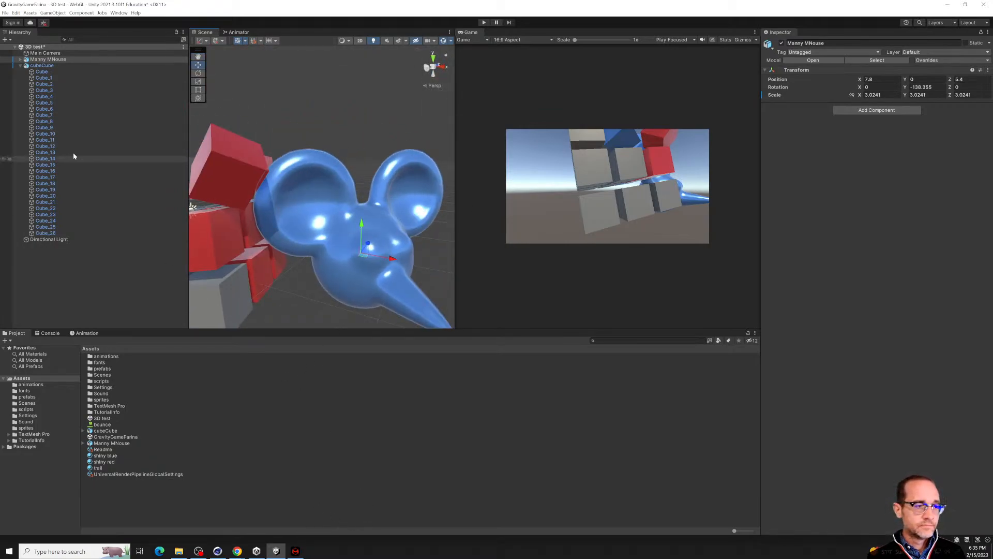
Expand Manny MNouse in the scene hierarchy and select its Polygon_remesh child to inspect its mesh components.
{"action": "left_click", "coordinate": [21, 60]}
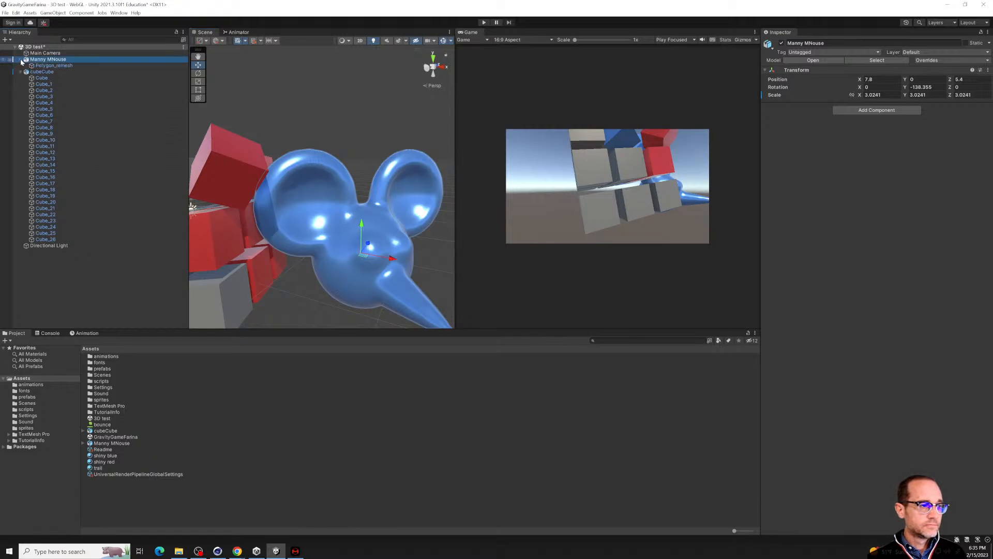
{"action": "left_click", "coordinate": [47, 66]}
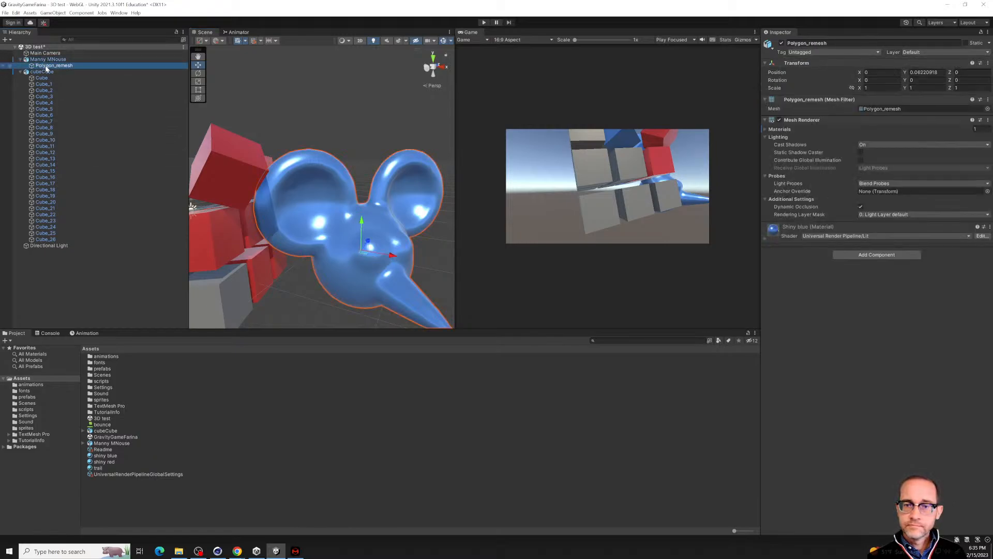
Switch back to Cinema 4D and review the Volume Builder, Volume Mesher and Manny MNouse settings alongside the model.
{"action": "left_click", "coordinate": [948, 5]}
{"action": "left_click", "coordinate": [669, 122]}
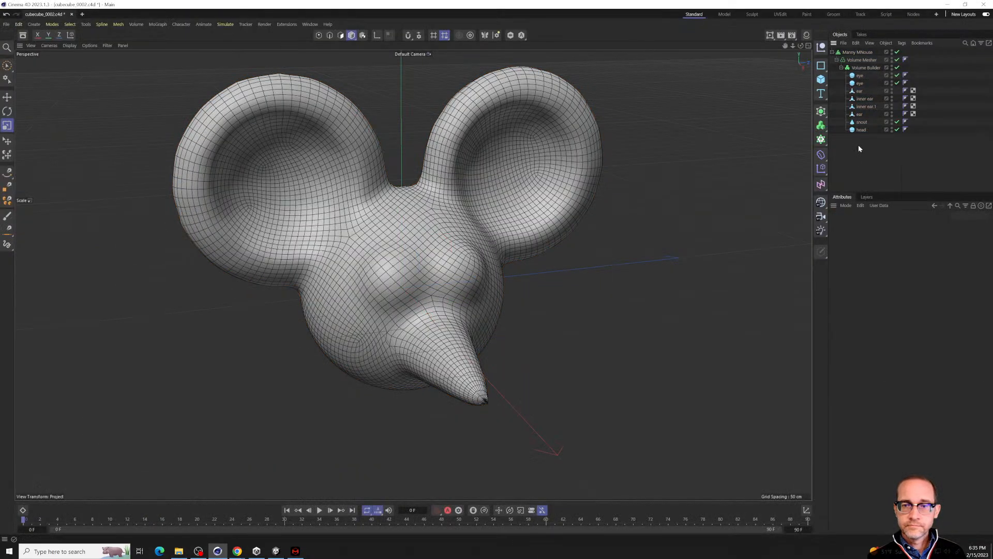
{"action": "left_click", "coordinate": [863, 67]}
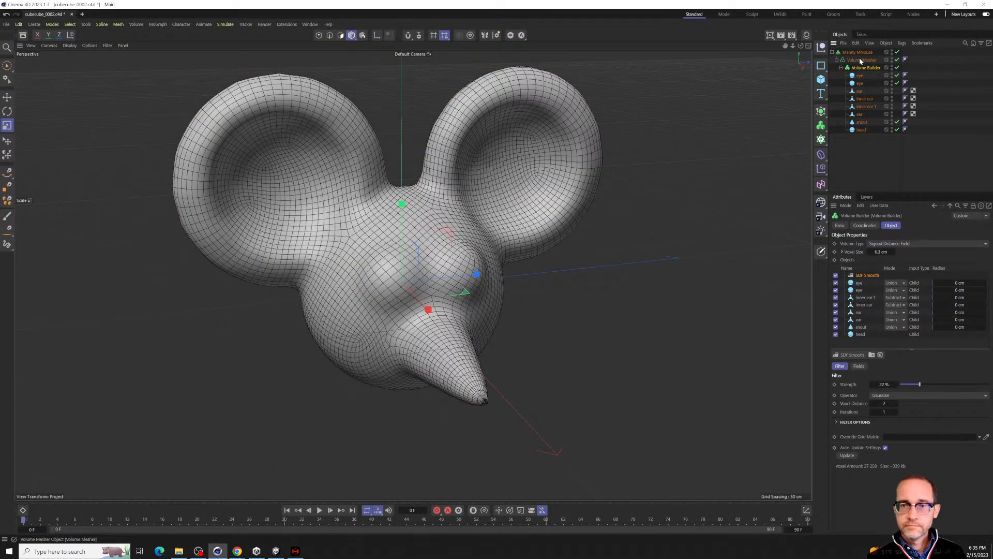
{"action": "left_click", "coordinate": [860, 60]}
{"action": "left_click", "coordinate": [858, 53]}
{"action": "left_click_drag", "start_coordinate": [620, 235], "coordinate": [457, 334], "text": "alt"}
{"action": "scroll", "coordinate": [390, 370], "scroll_direction": "down", "scroll_amount": 5}
{"action": "scroll", "coordinate": [391, 368], "scroll_direction": "up", "scroll_amount": 5}
{"action": "left_click_drag", "start_coordinate": [396, 349], "coordinate": [350, 383], "text": "alt"}
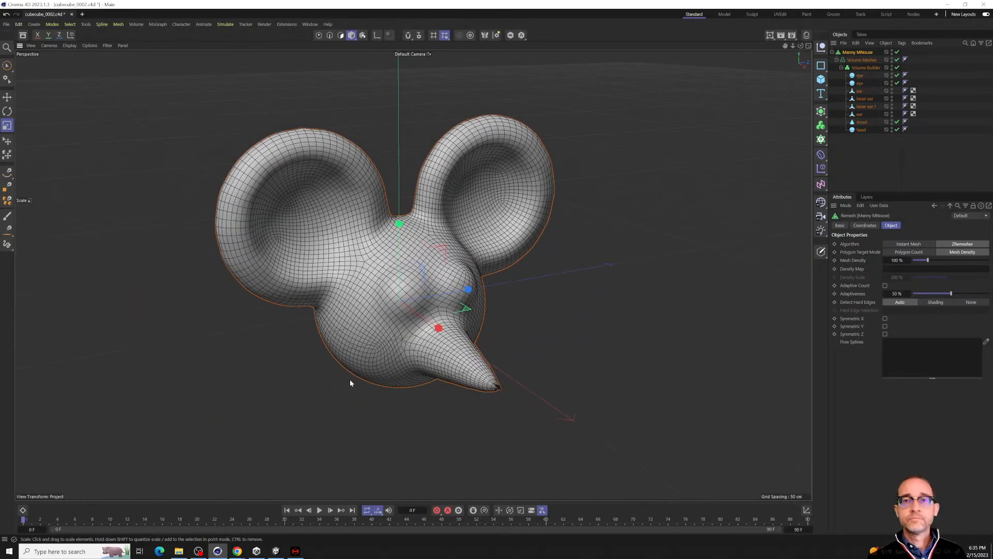